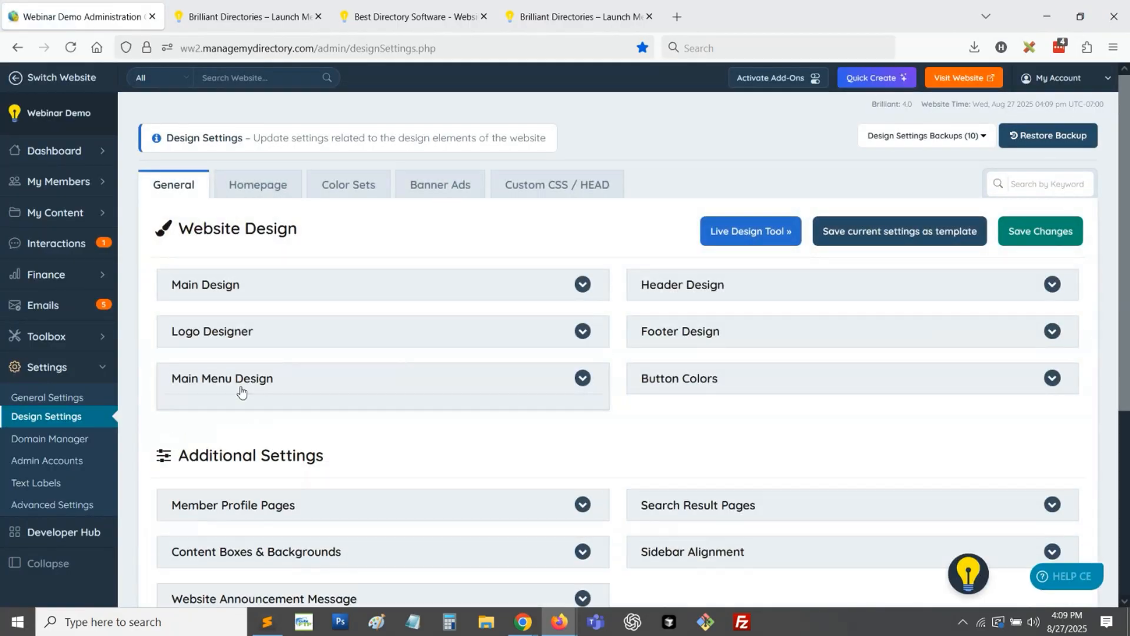
- In the Main Menu Design settings, set Display Main Menu to "Yes - Display Main Menu" and save the changes
left_click(242, 391)
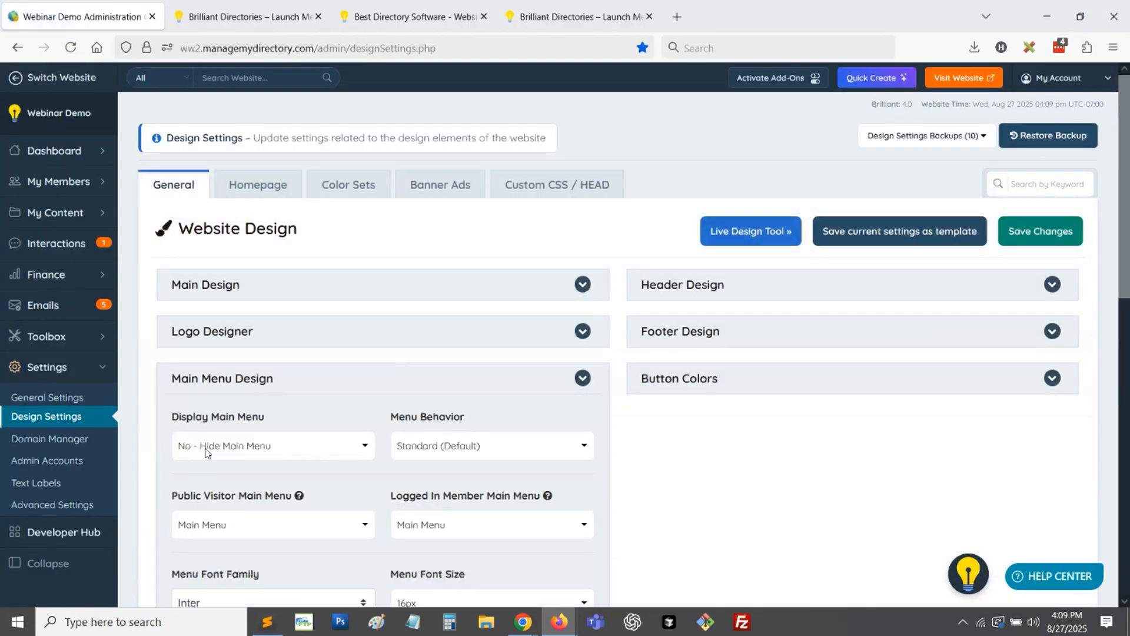
left_click(272, 446)
left_click(236, 469)
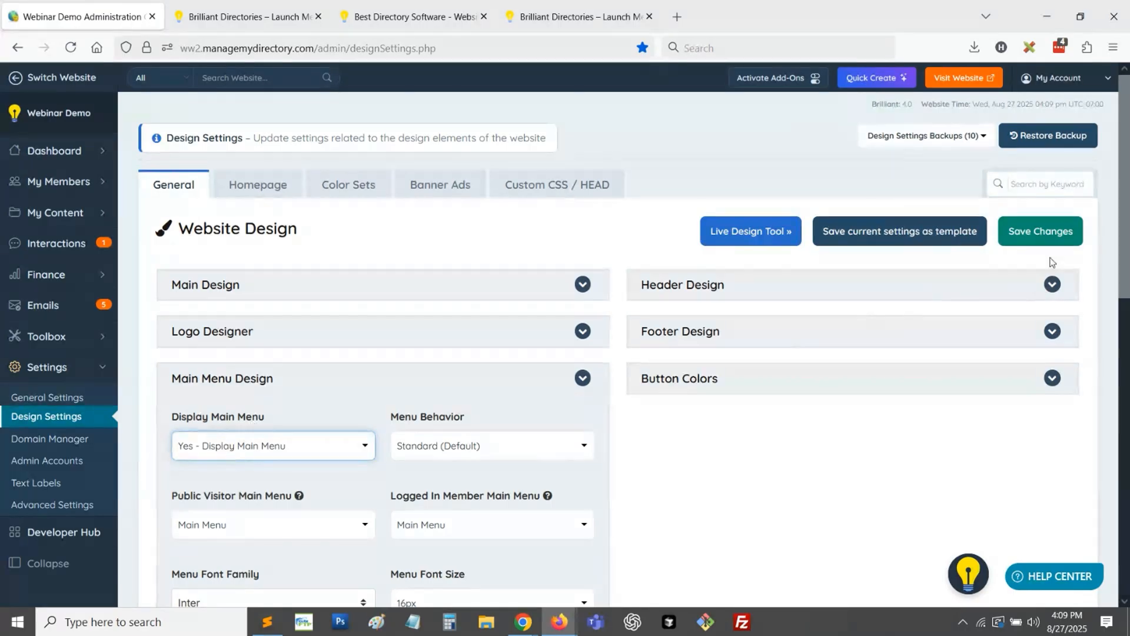
left_click(1040, 231)
- Duplicate the website's homepage tab and leave edit mode to check the main menu on the live page
left_click(239, 7)
right_click(238, 5)
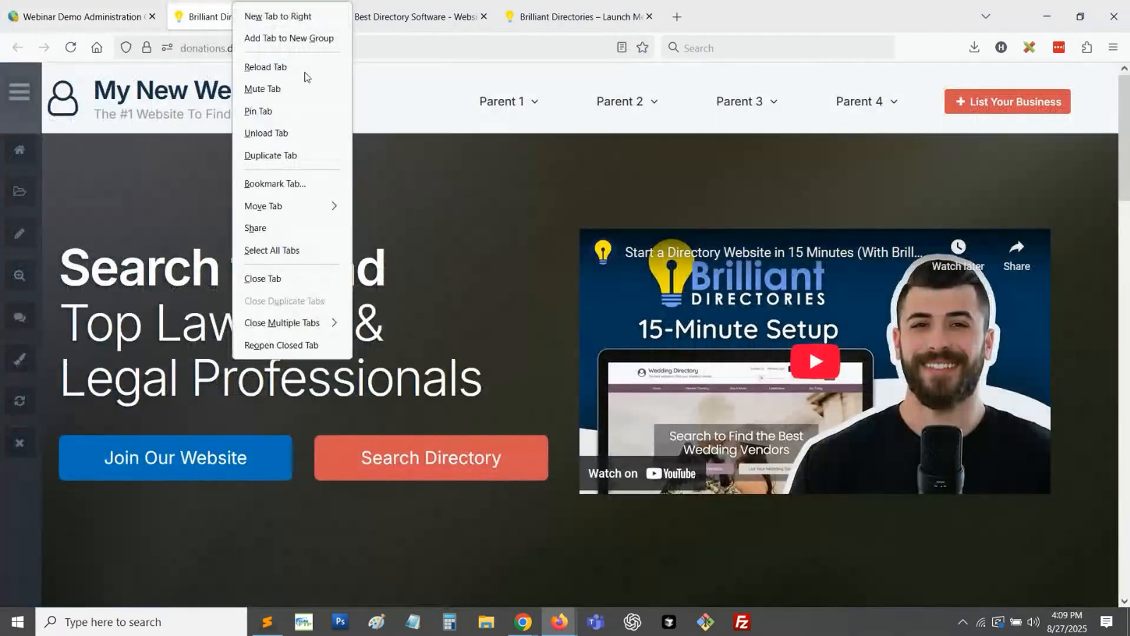
left_click(282, 156)
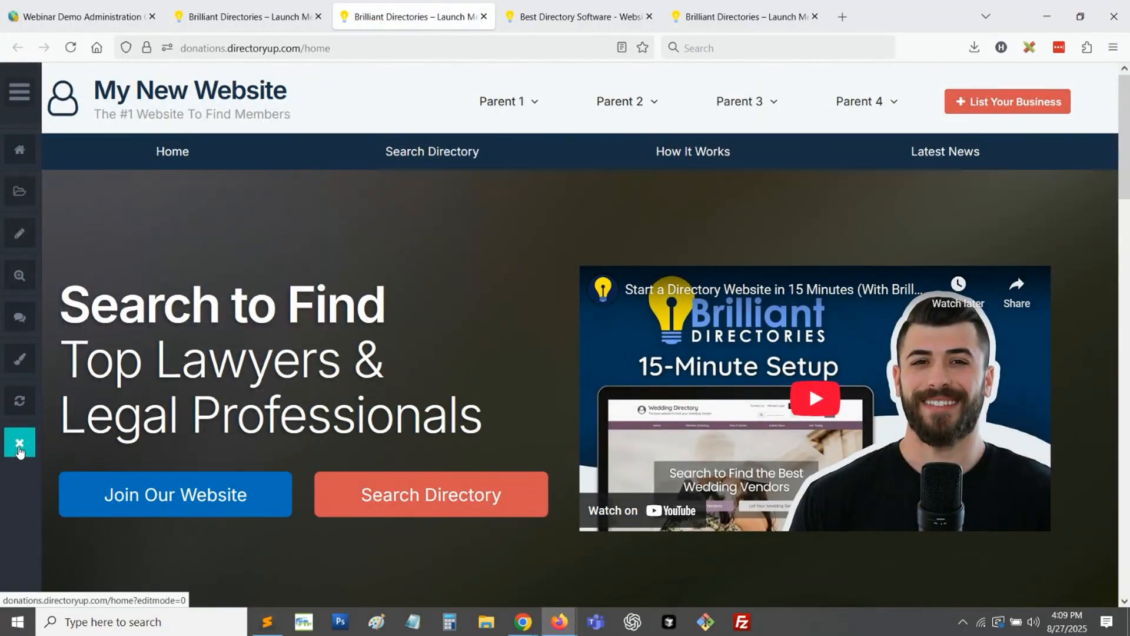
left_click(20, 445)
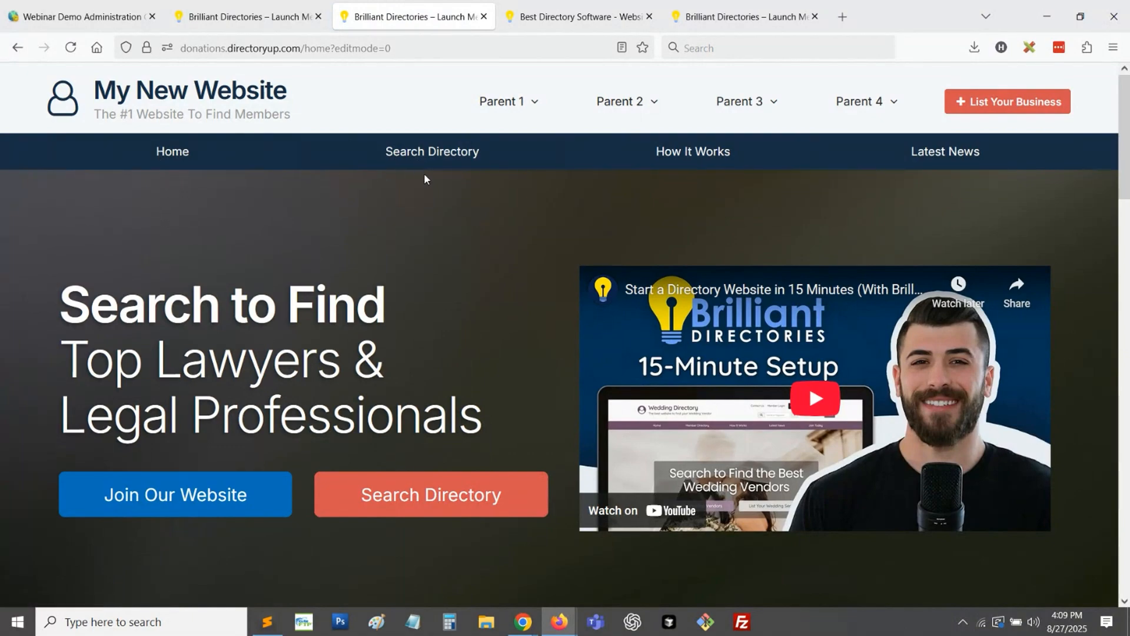
- Open demobootstrap.com in a new tab and examine the dropdown links of its main menu
left_click(842, 16)
type("demobootstrap.com/")
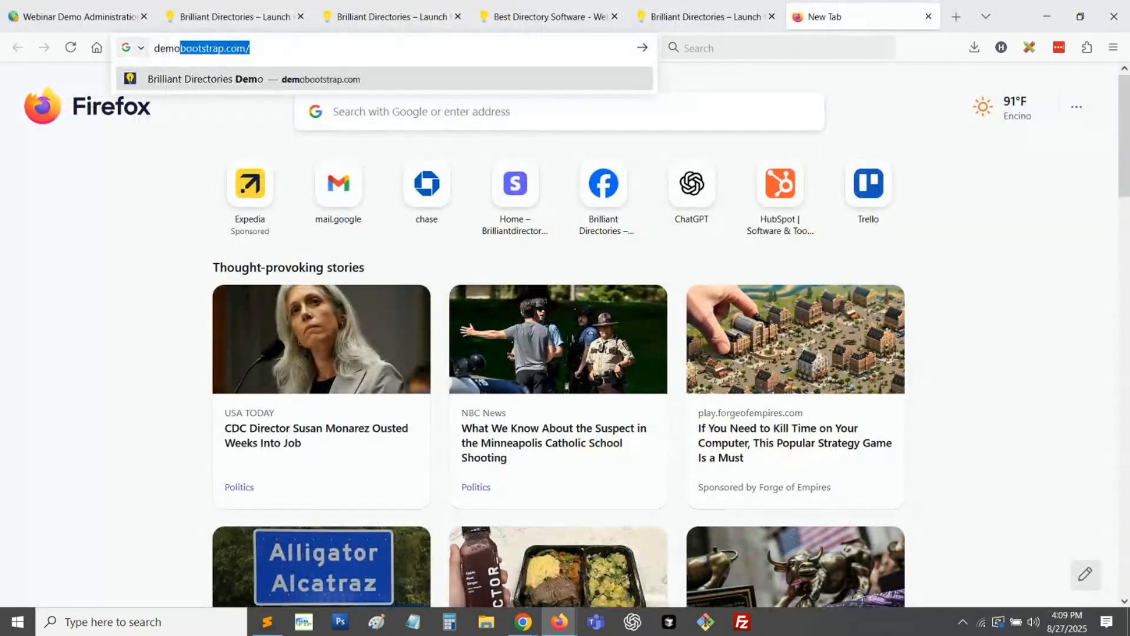
key("Return")
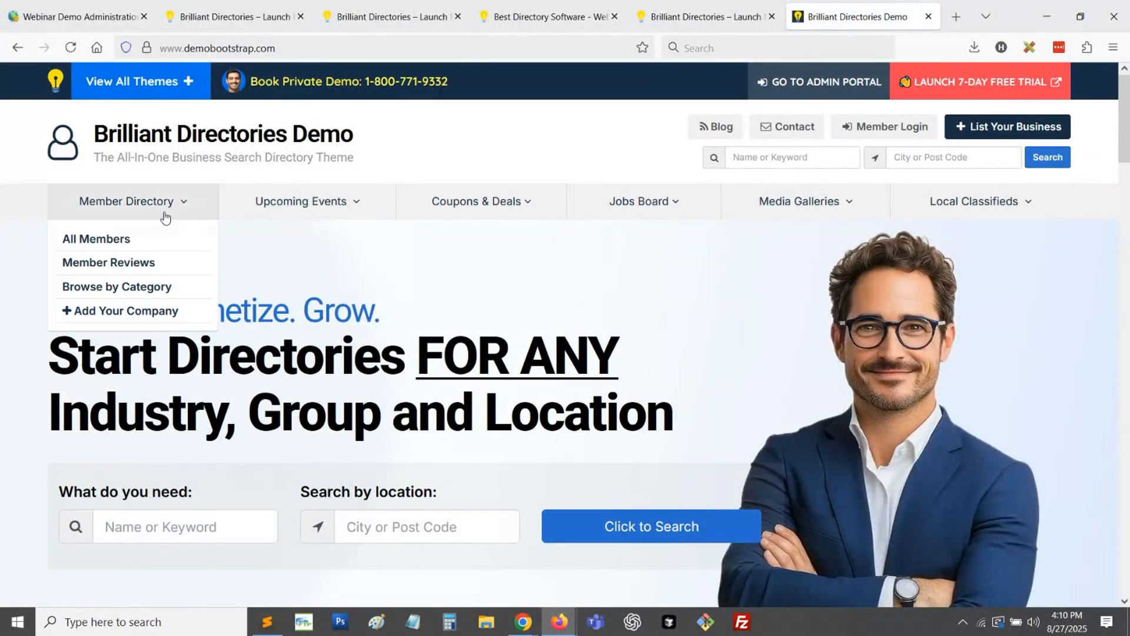
mouse_move(264, 216)
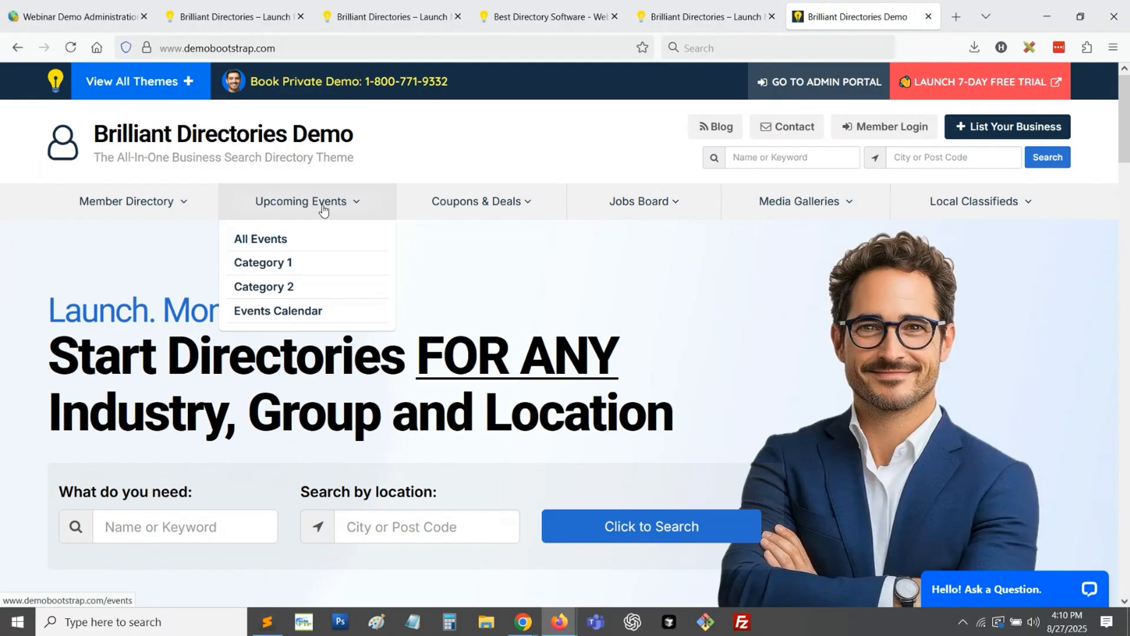
mouse_move(487, 215)
mouse_move(670, 196)
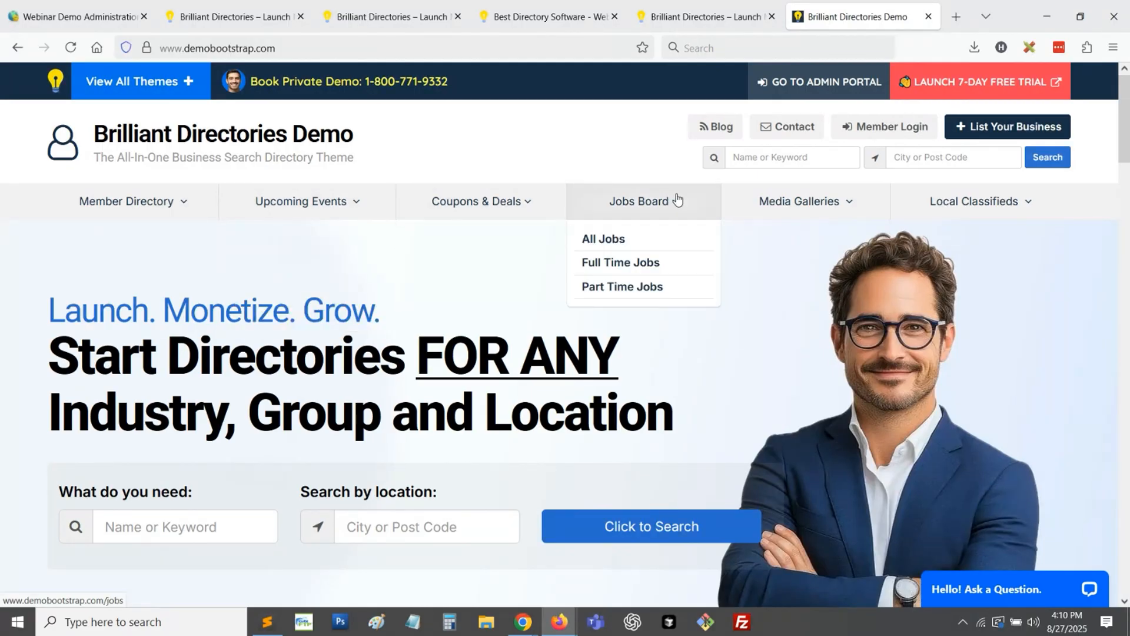
mouse_move(949, 212)
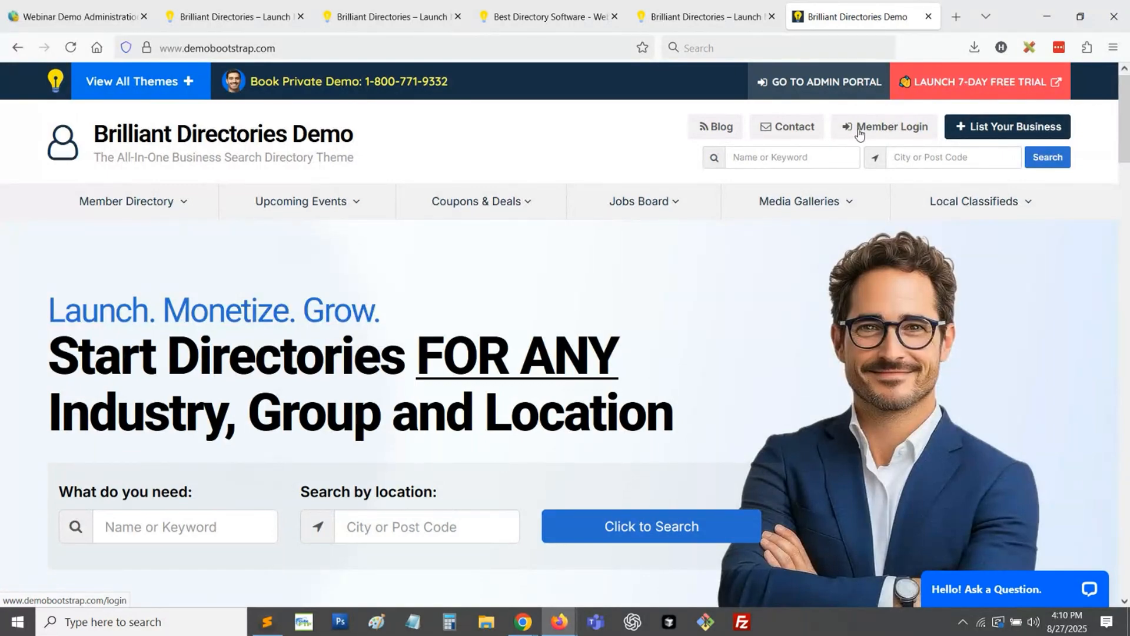
- Compare the homepage without and with the main menu, and inspect the Parent 1 and Parent 2 header dropdowns
left_click(246, 14)
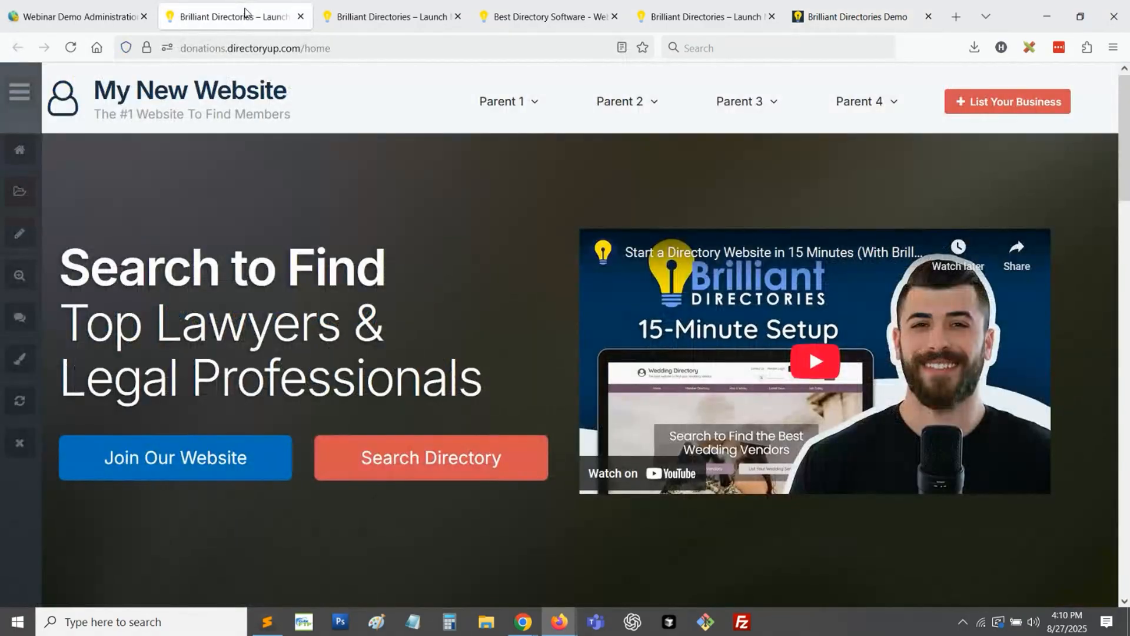
left_click(377, 16)
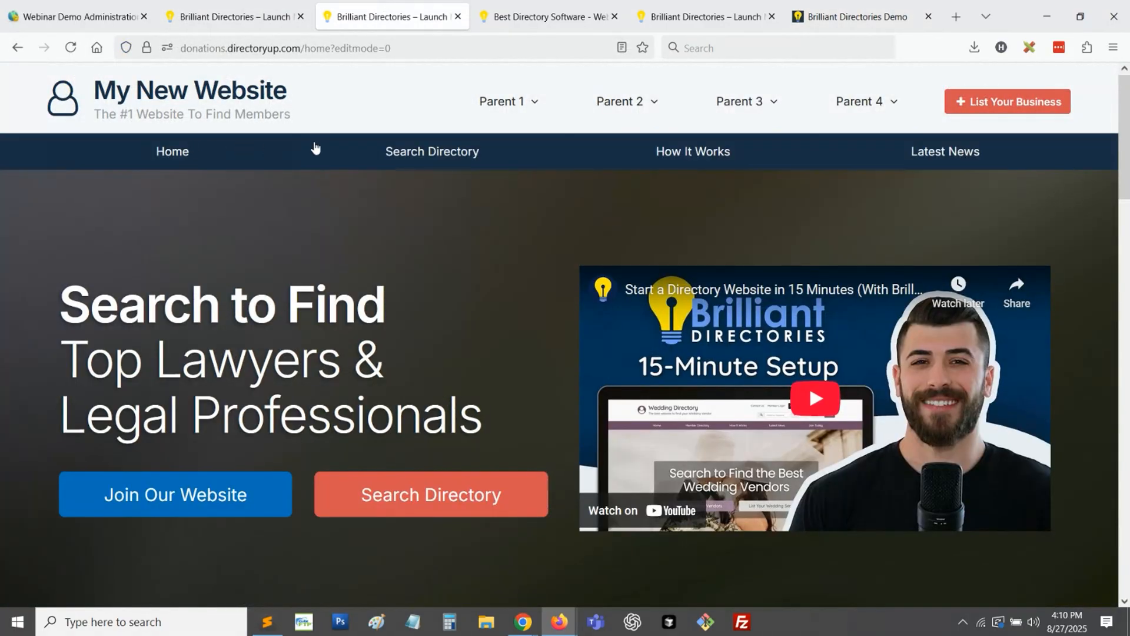
mouse_move(532, 126)
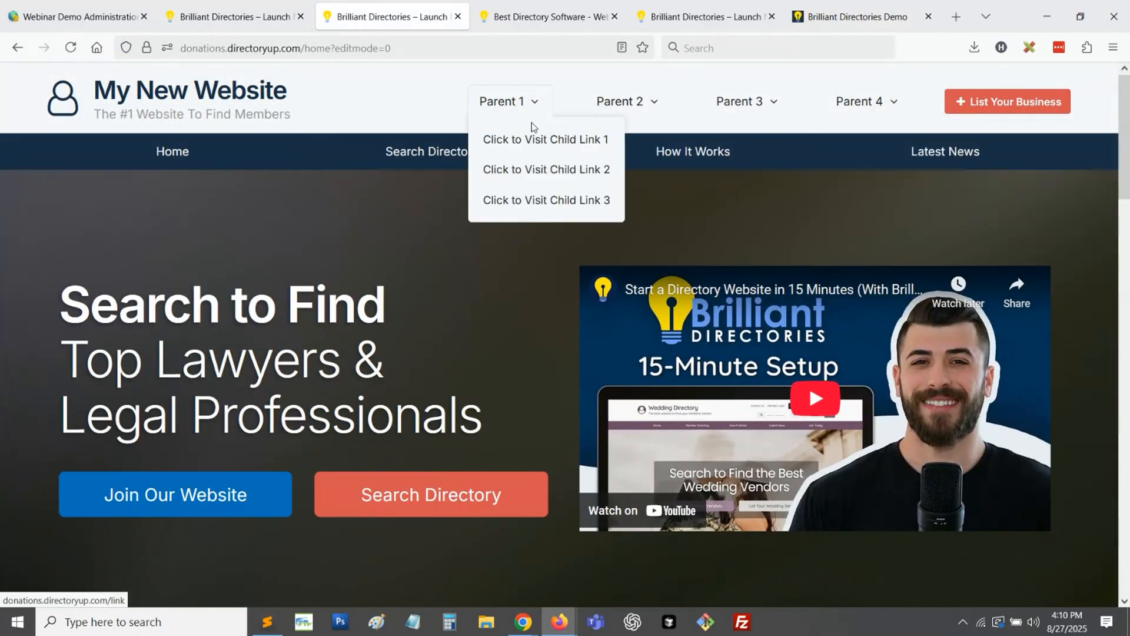
mouse_move(636, 101)
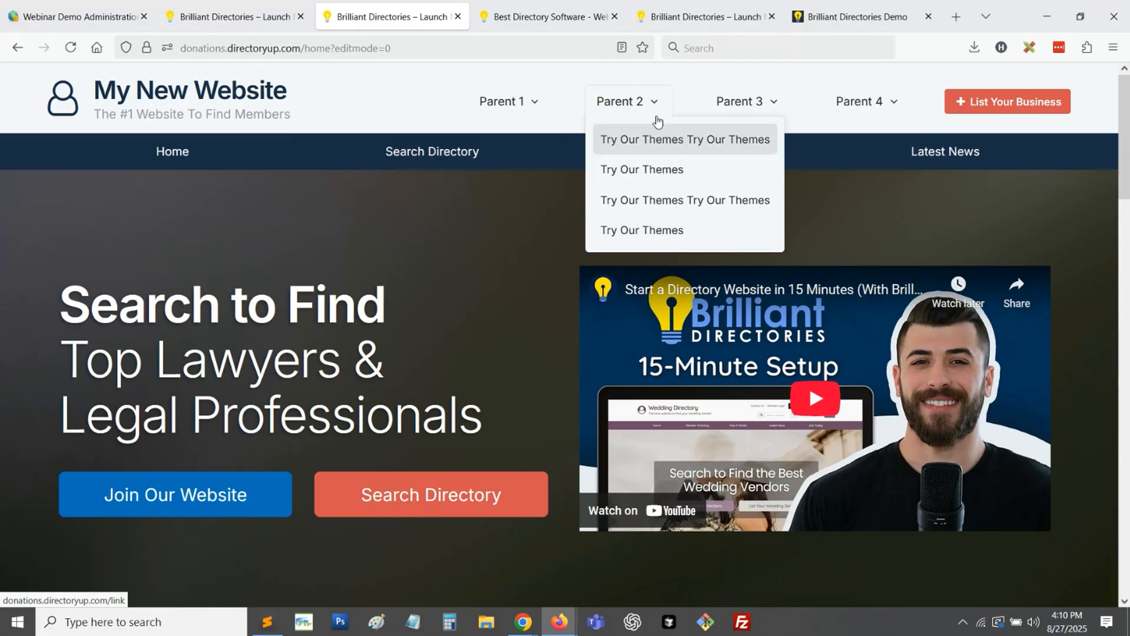
mouse_move(513, 103)
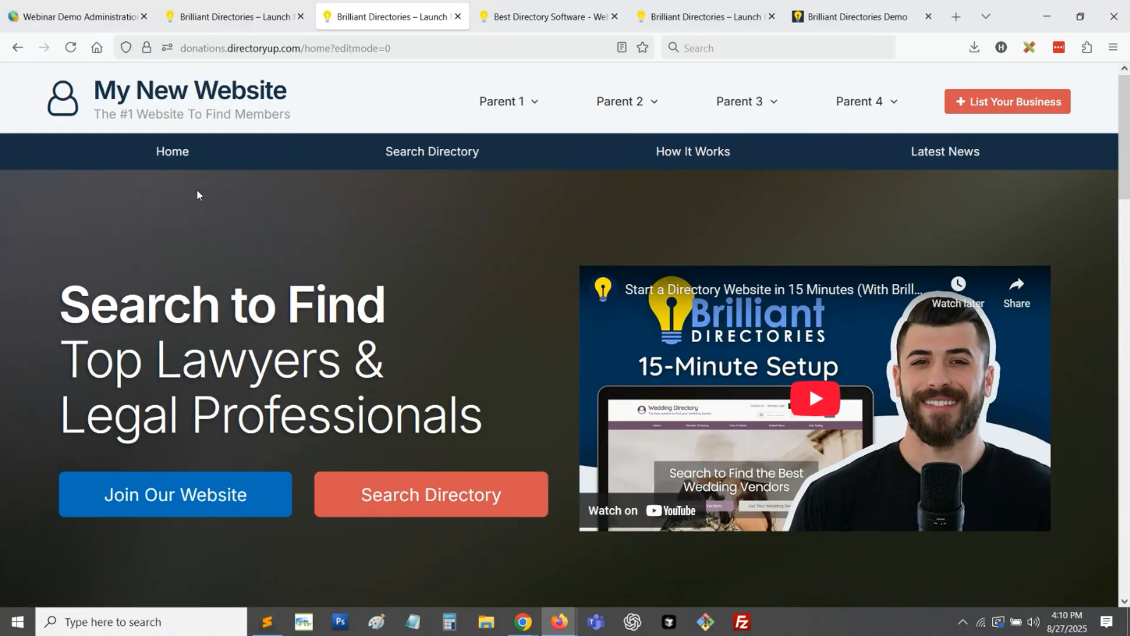
- Return to the demobootstrap.com page and compare its header buttons with the main menu dropdowns
left_click(704, 6)
left_click(902, 7)
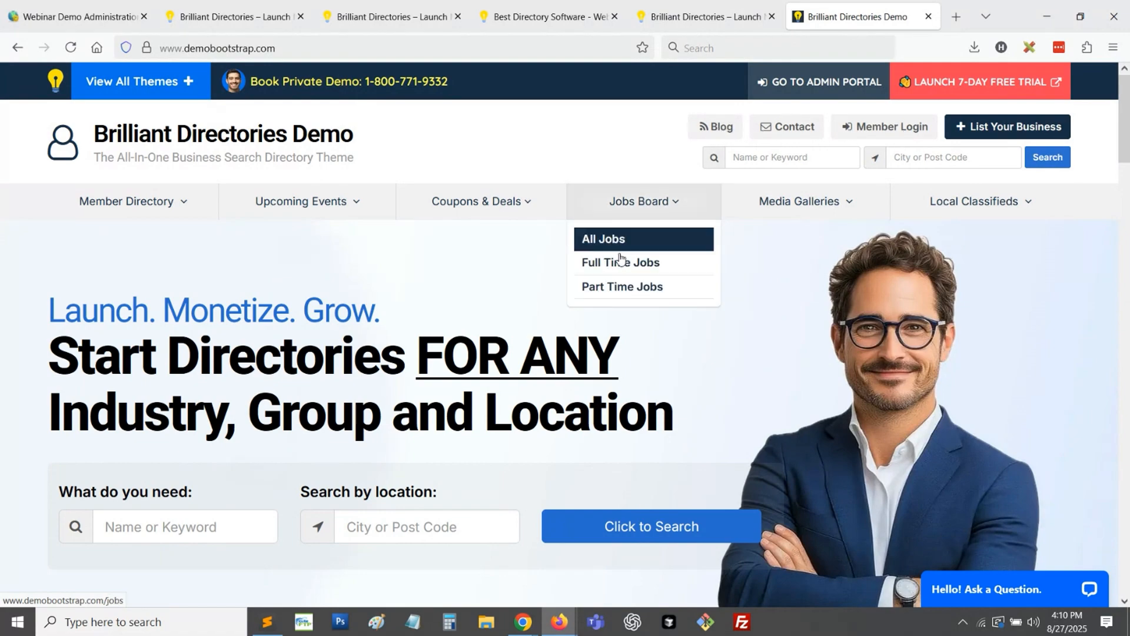
mouse_move(558, 212)
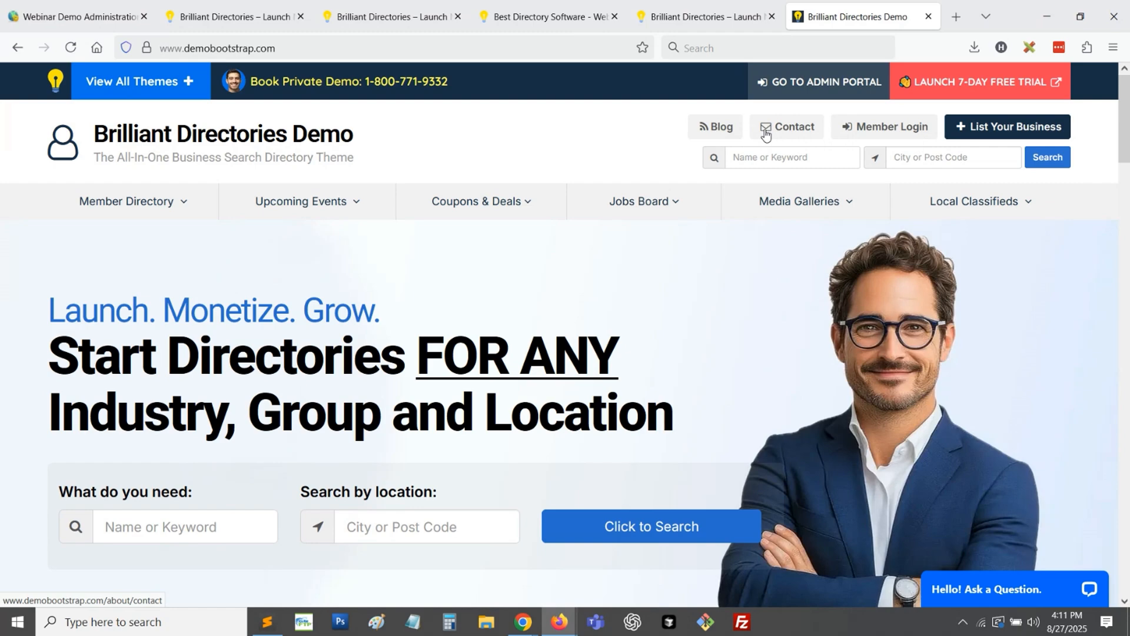
mouse_move(286, 212)
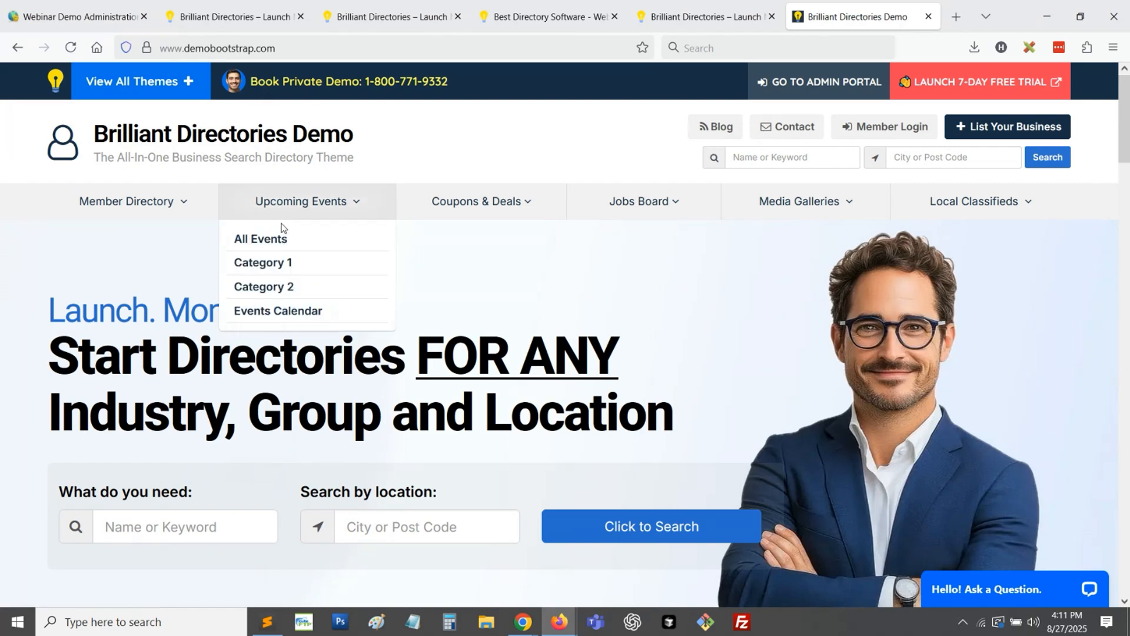
- Examine the Parent 1 to Parent 4 header dropdowns on the homepage version without a main menu
left_click(177, 7)
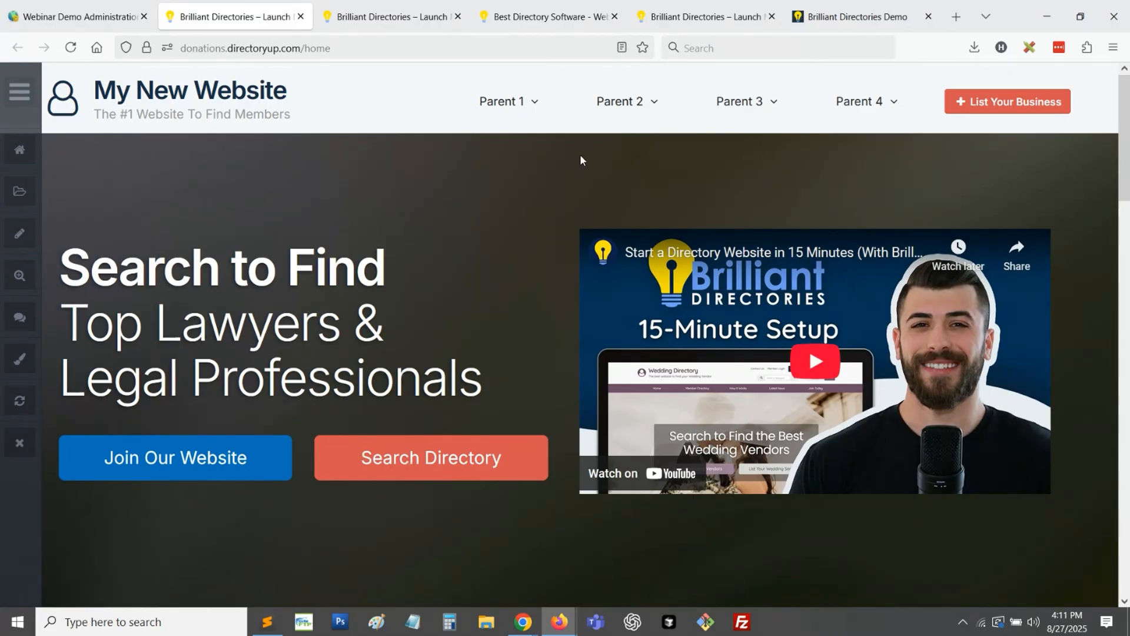
mouse_move(538, 111)
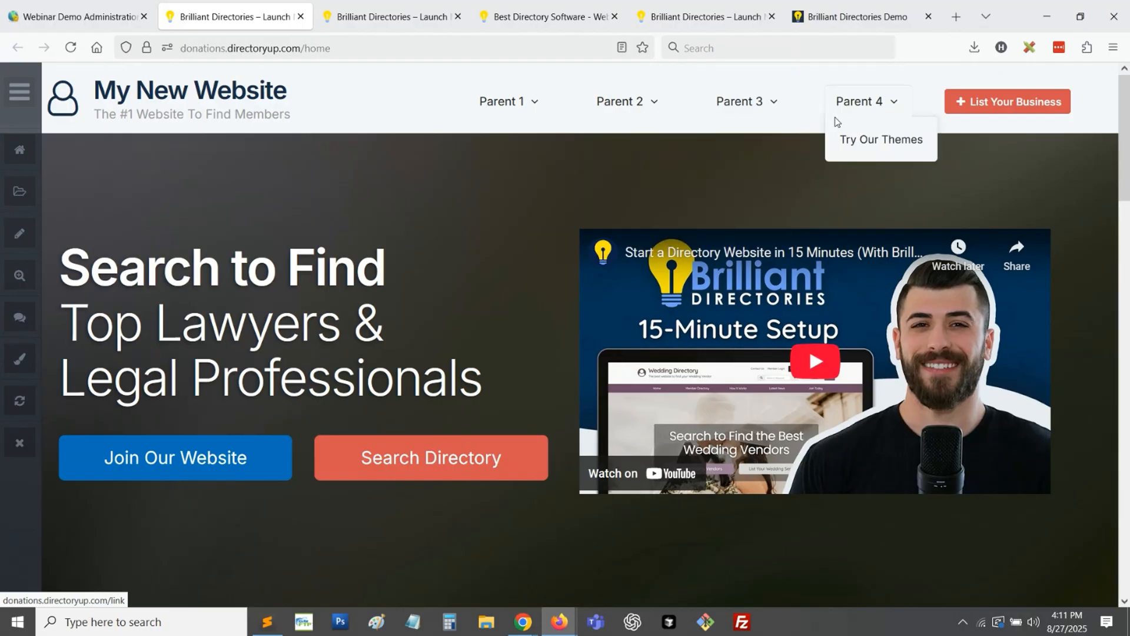
mouse_move(872, 120)
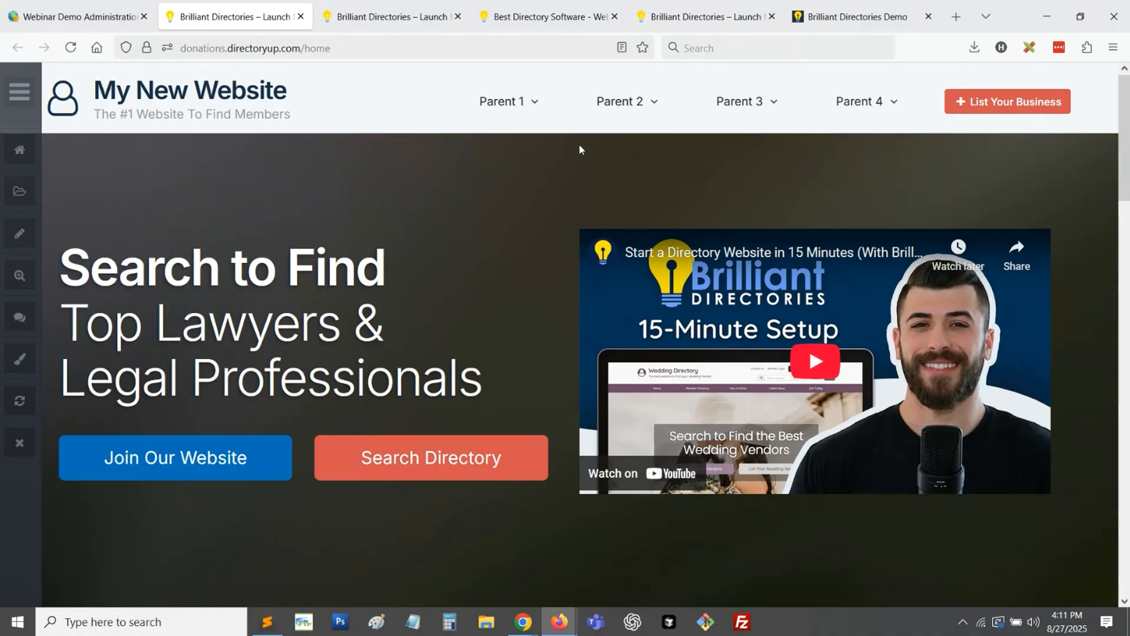
- Open brilliantdirectories.com in a new tab and compare its header navigation with the My New Website header dropdowns
left_click(956, 16)
type("brilliantdirectories.com/")
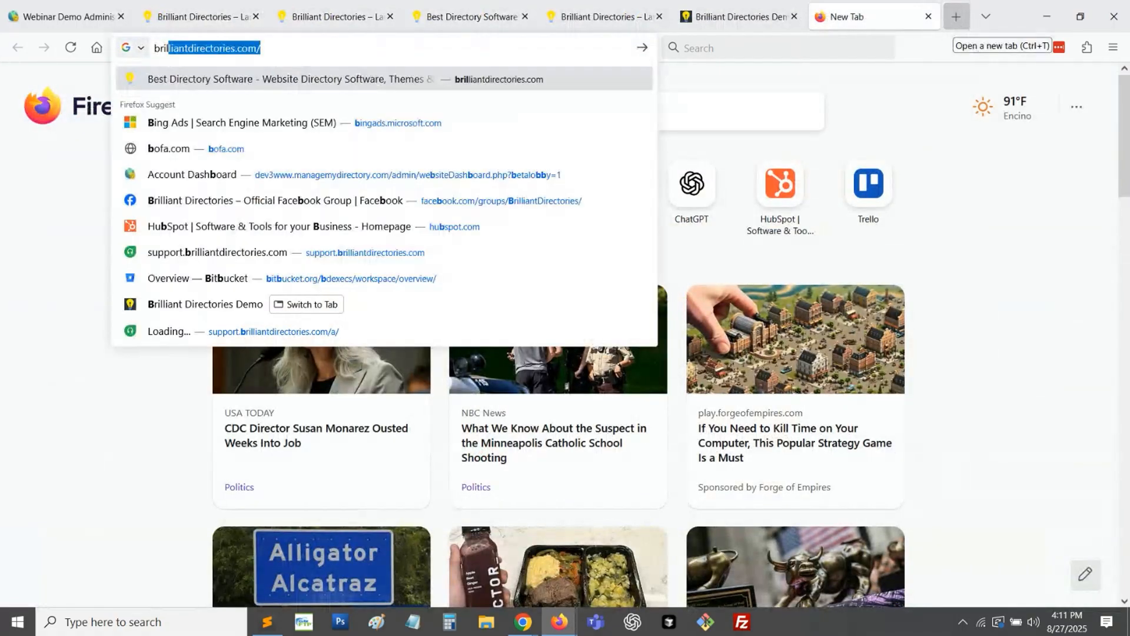
key("Return")
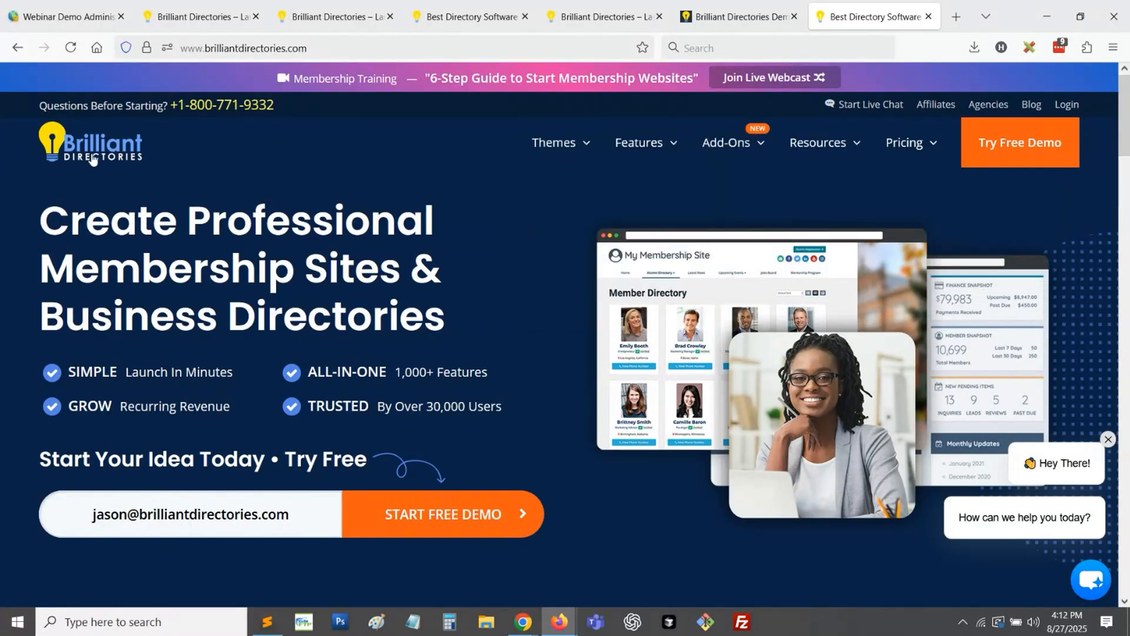
mouse_move(681, 153)
left_click(171, 21)
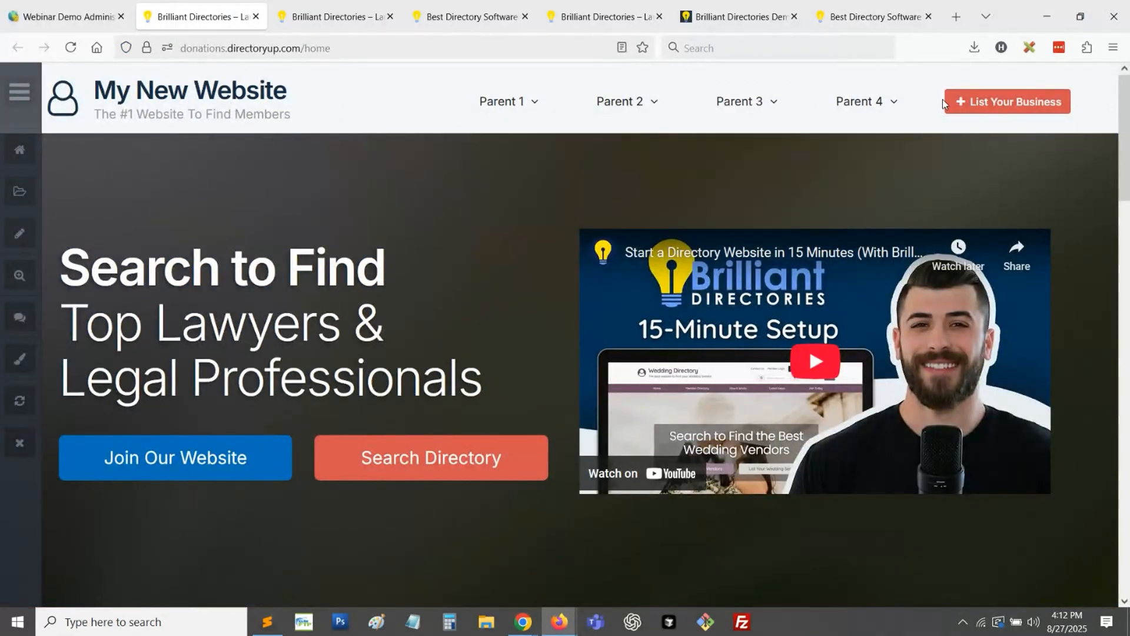
mouse_move(624, 110)
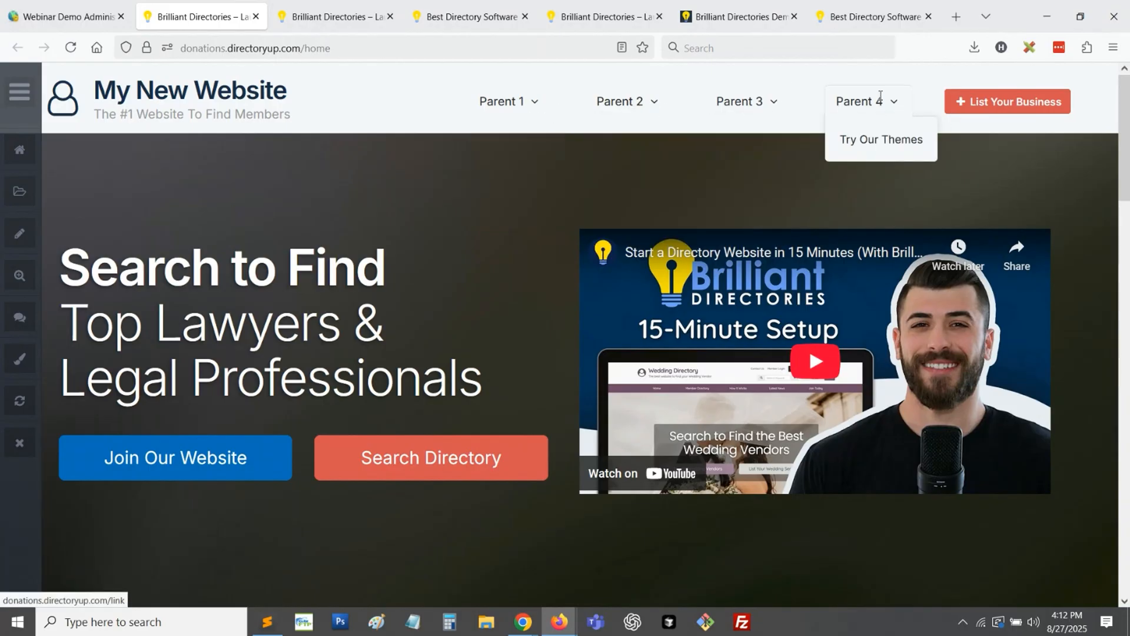
- In the website admin, collapse the Main Menu Design settings and open the Top Header Menu for editing in Menu Manager
left_click(35, 6)
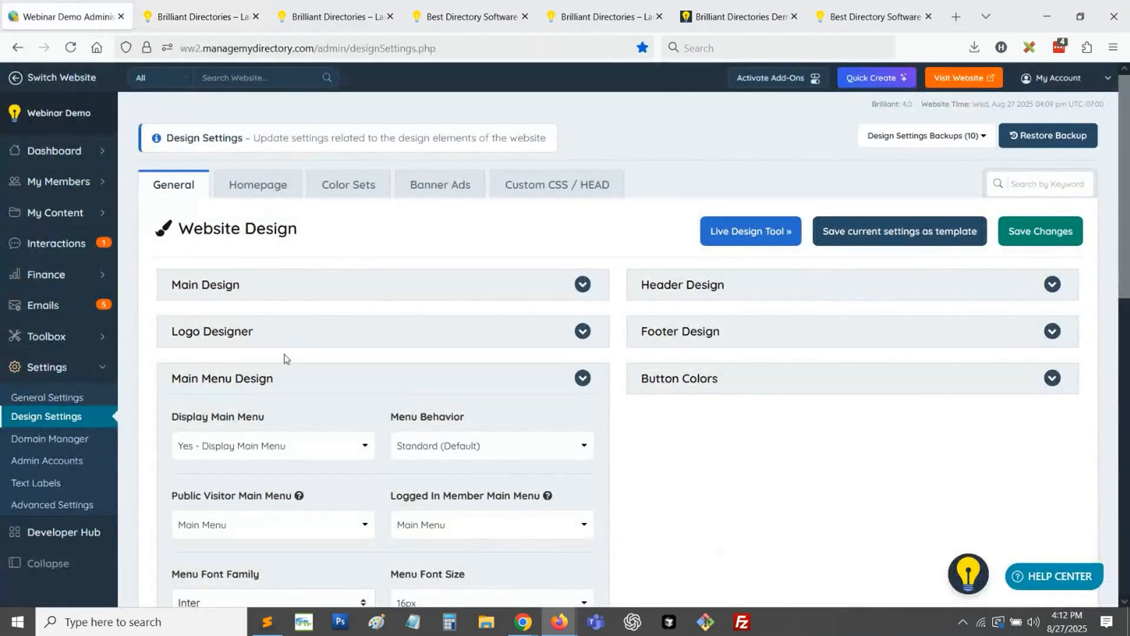
left_click(250, 377)
mouse_move(83, 341)
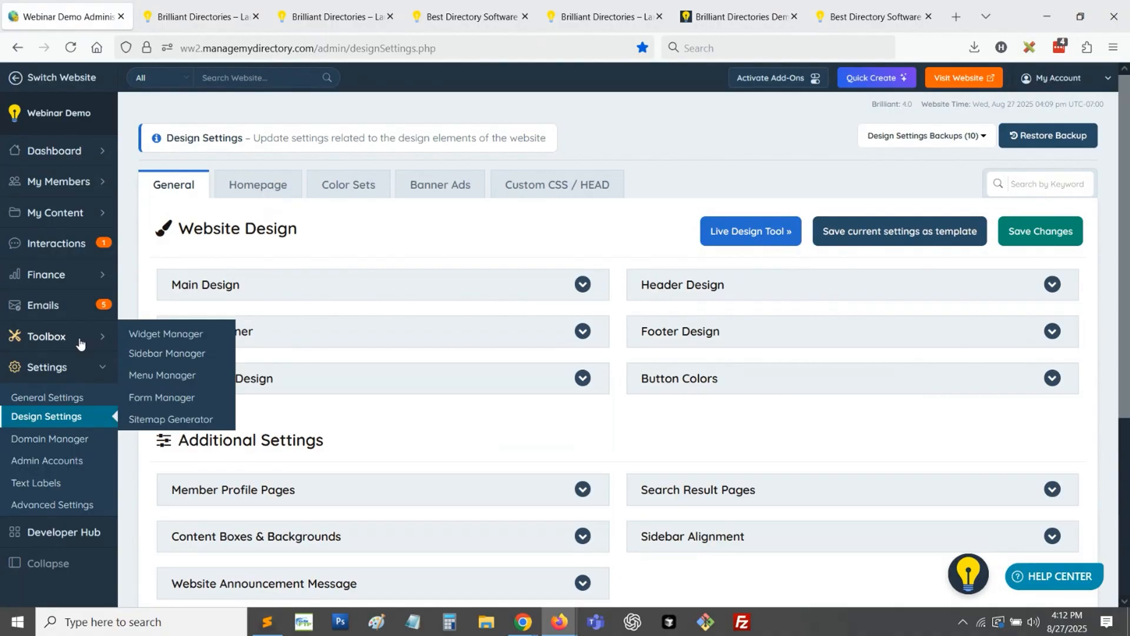
left_click(152, 375)
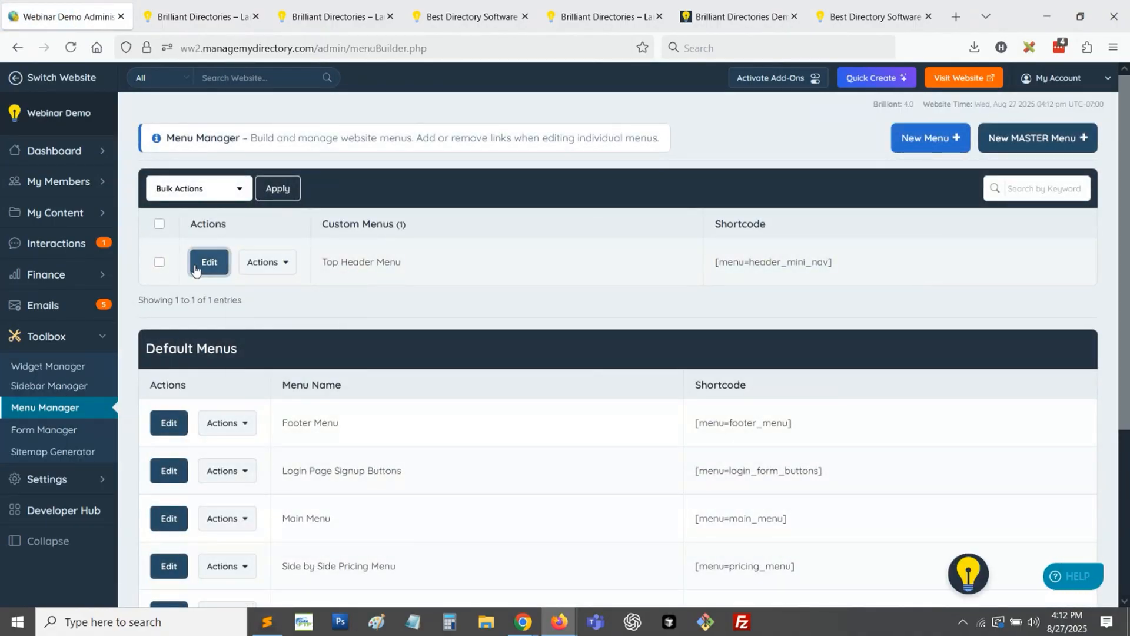
left_click(196, 267)
- Check the demo site's header, and review how child links are nested under parent links in the Top Header Menu
left_click(739, 17)
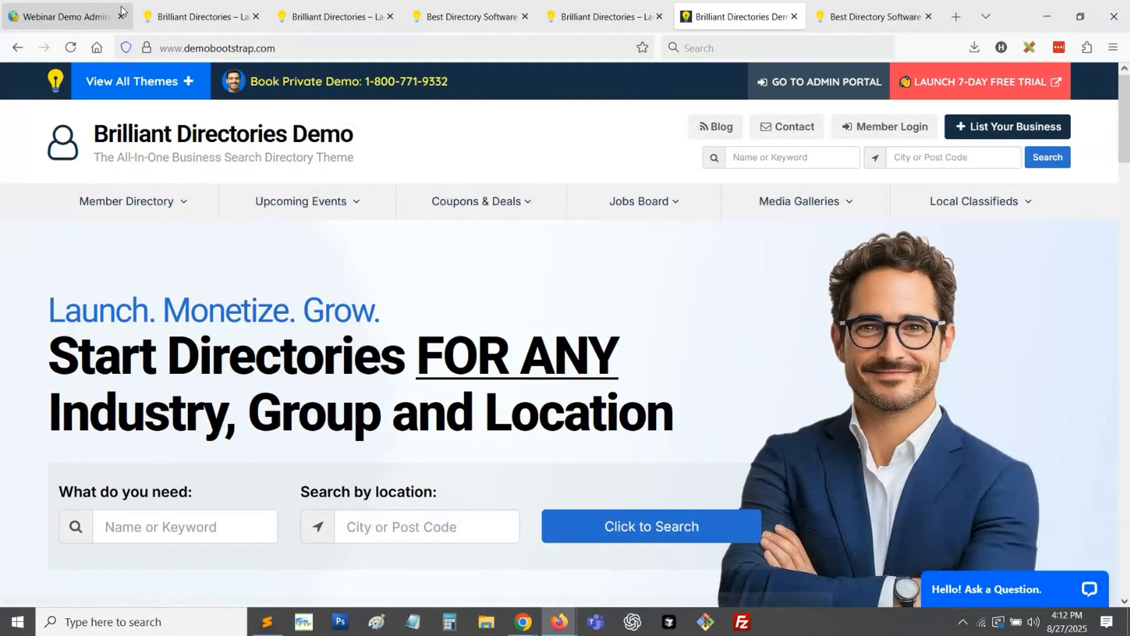
left_click(62, 17)
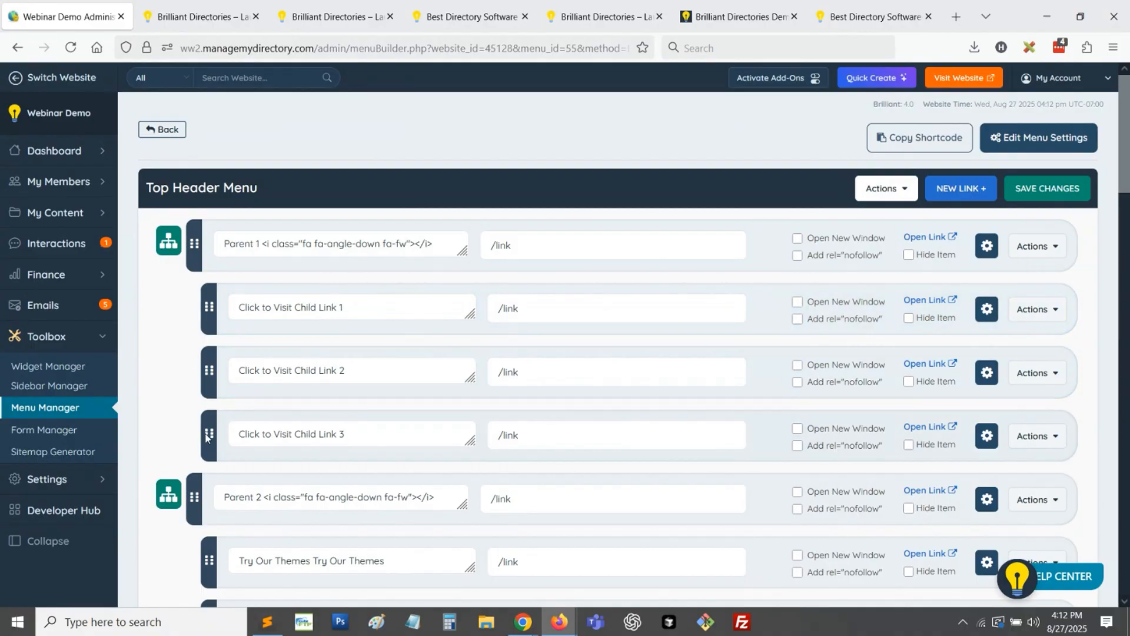
scroll(443, 324, "down", 5)
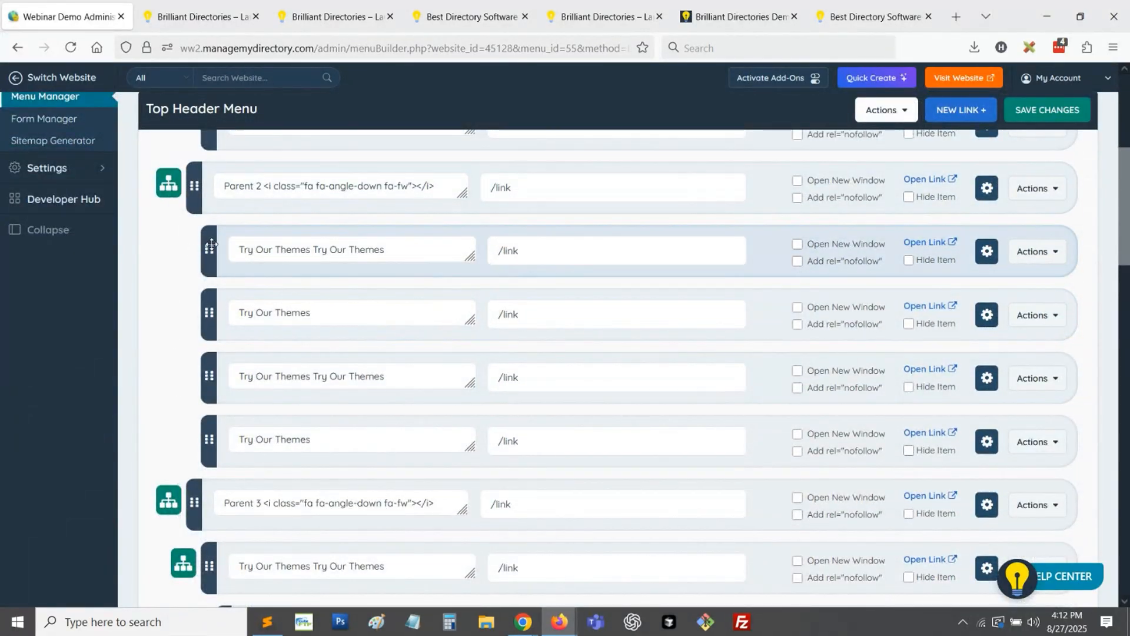
scroll(234, 270, "up", 5)
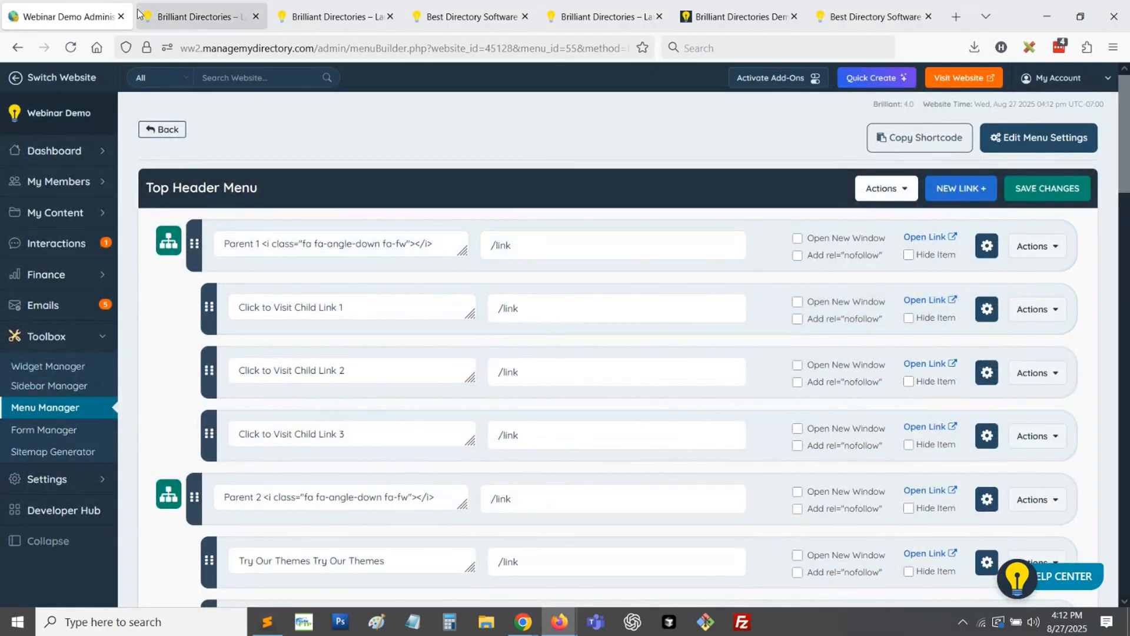
- Leave edit mode on the My New Website homepage and examine the hero section's heading text and buttons
left_click(185, 13)
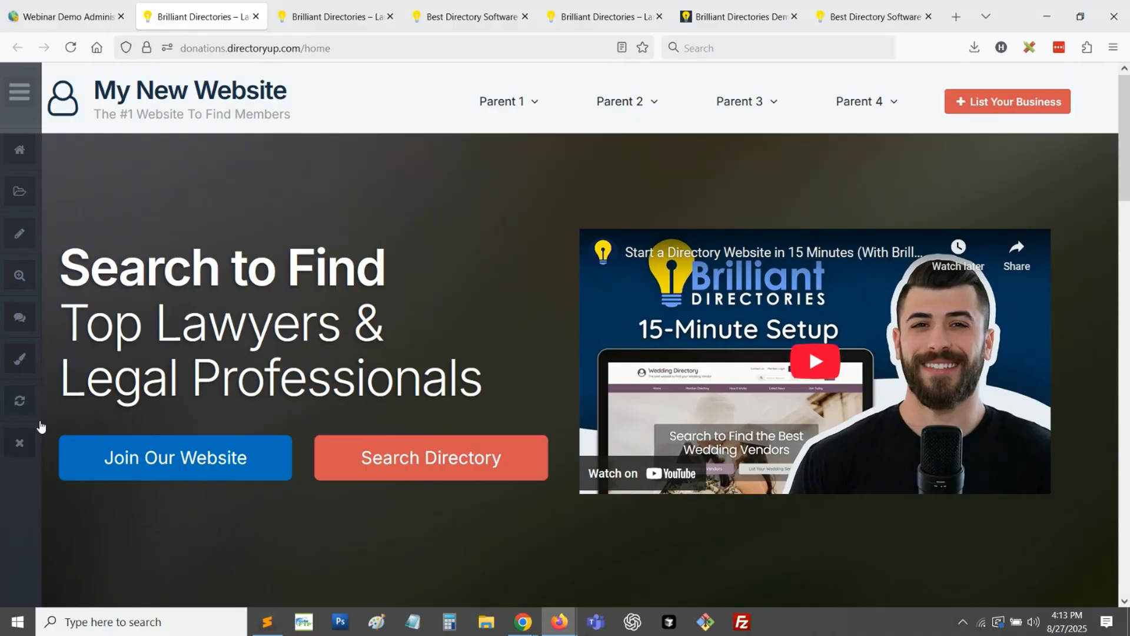
left_click(23, 441)
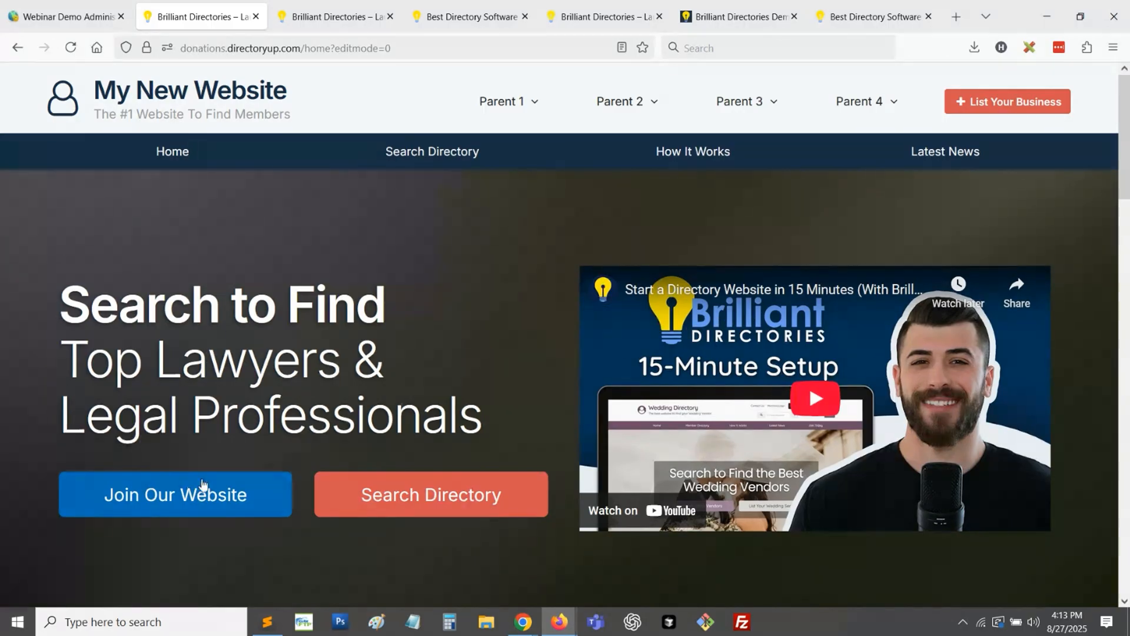
left_click_drag(103, 303, 318, 400)
left_click(146, 459)
- In the website admin, open the homepage section of Design Settings and expand the Primary Hero Content settings
left_click(65, 16)
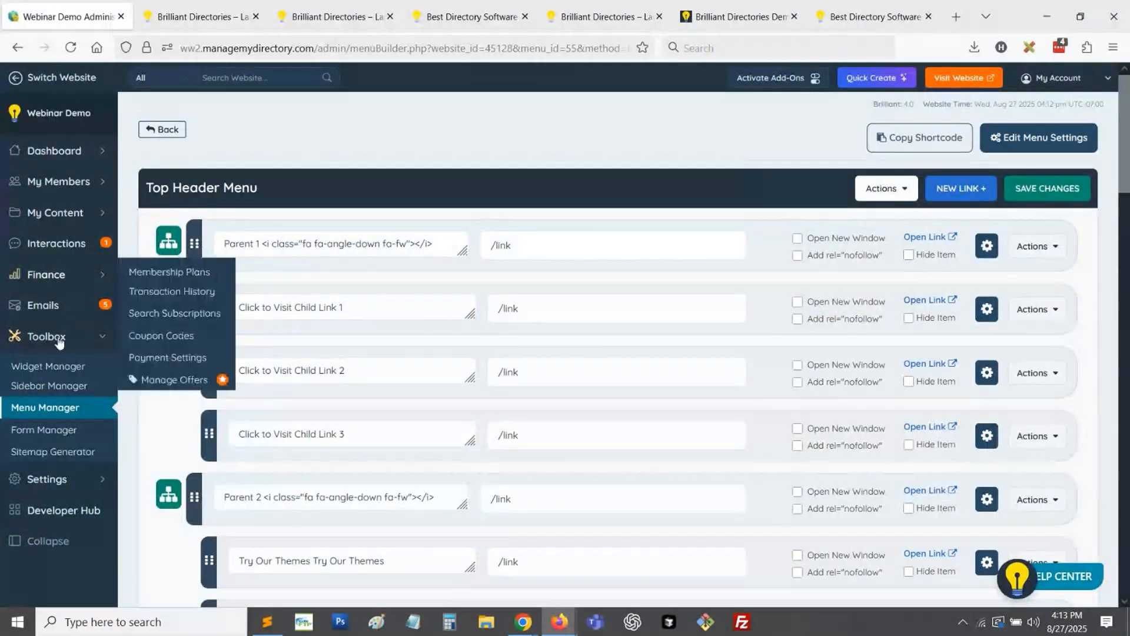
mouse_move(78, 479)
left_click(139, 497)
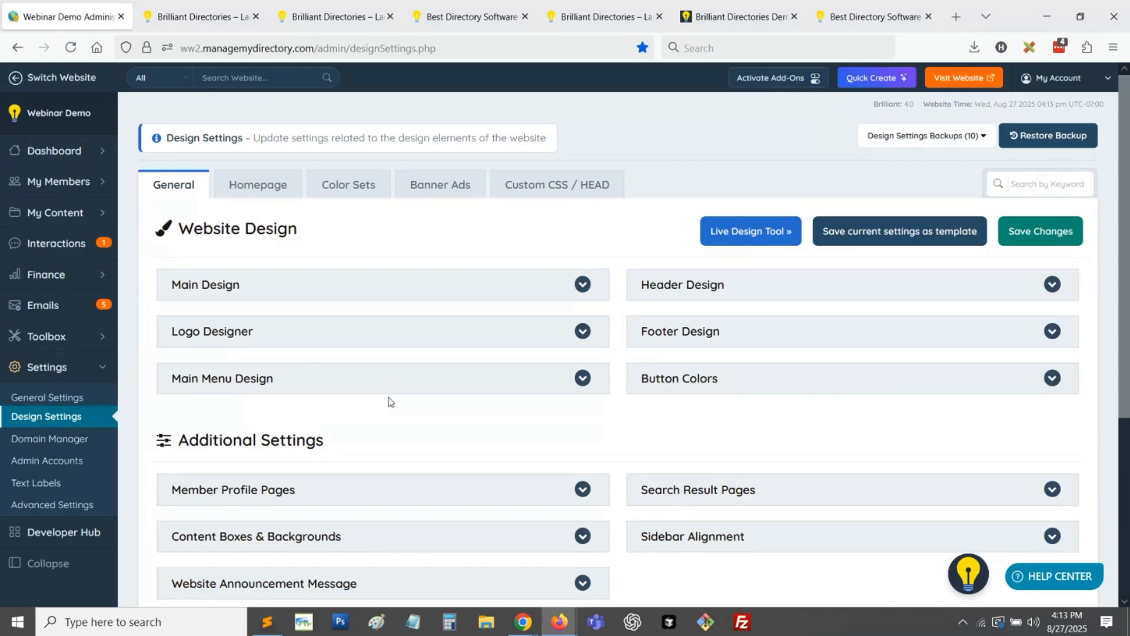
left_click(251, 196)
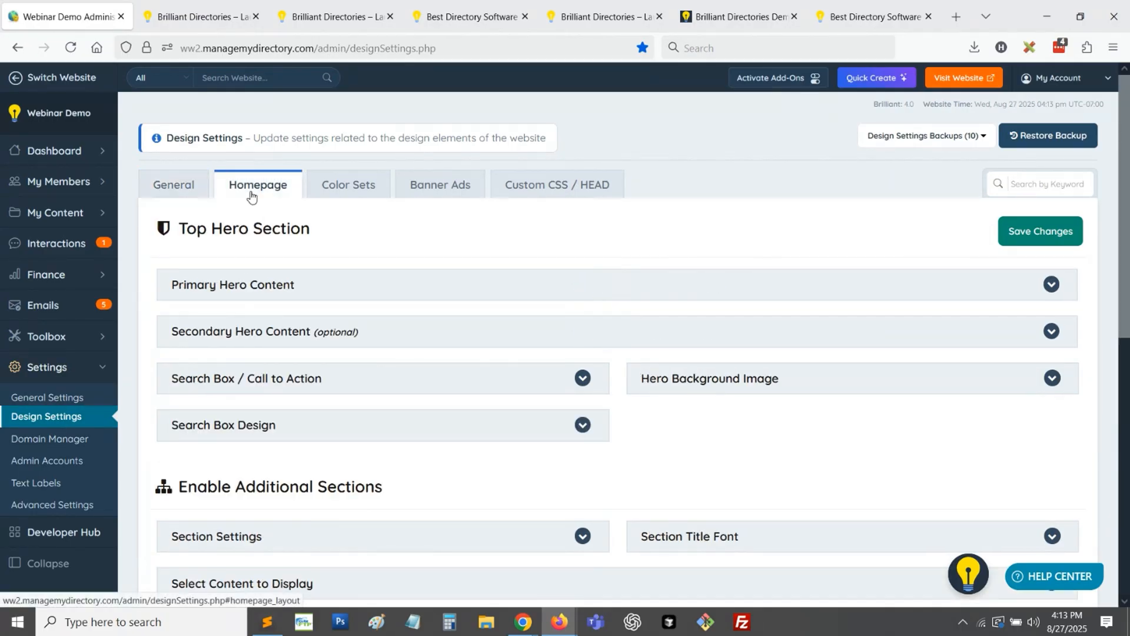
left_click(256, 285)
scroll(256, 285, "down", 3)
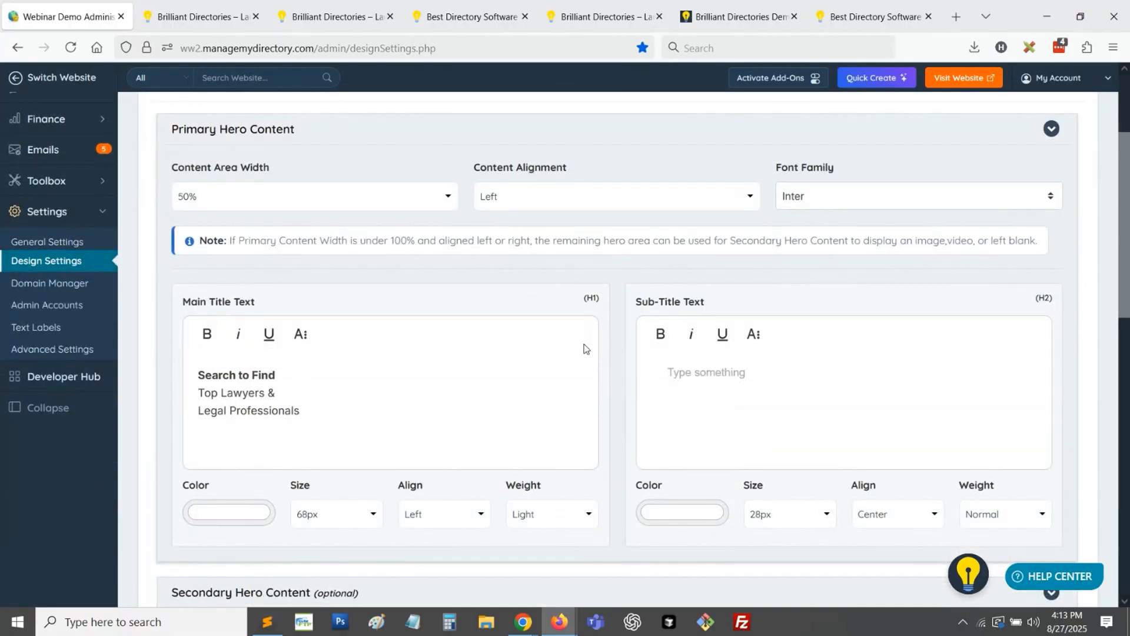
- Review the Content Area Width options, then expand Secondary Hero Content and examine its video and button links
left_click(199, 199)
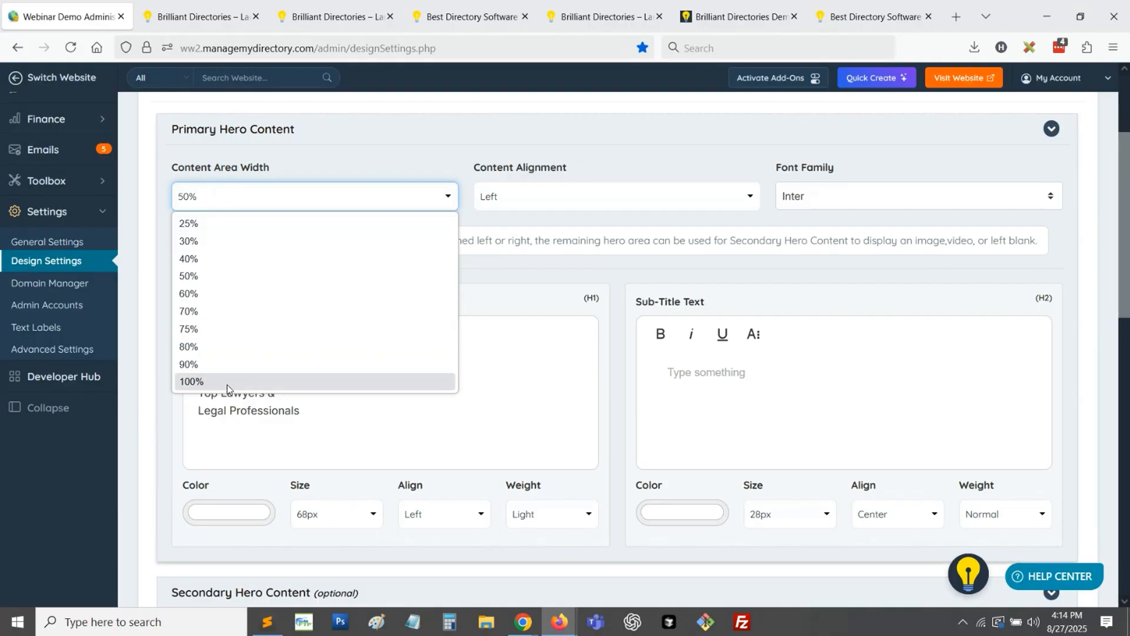
left_click(156, 516)
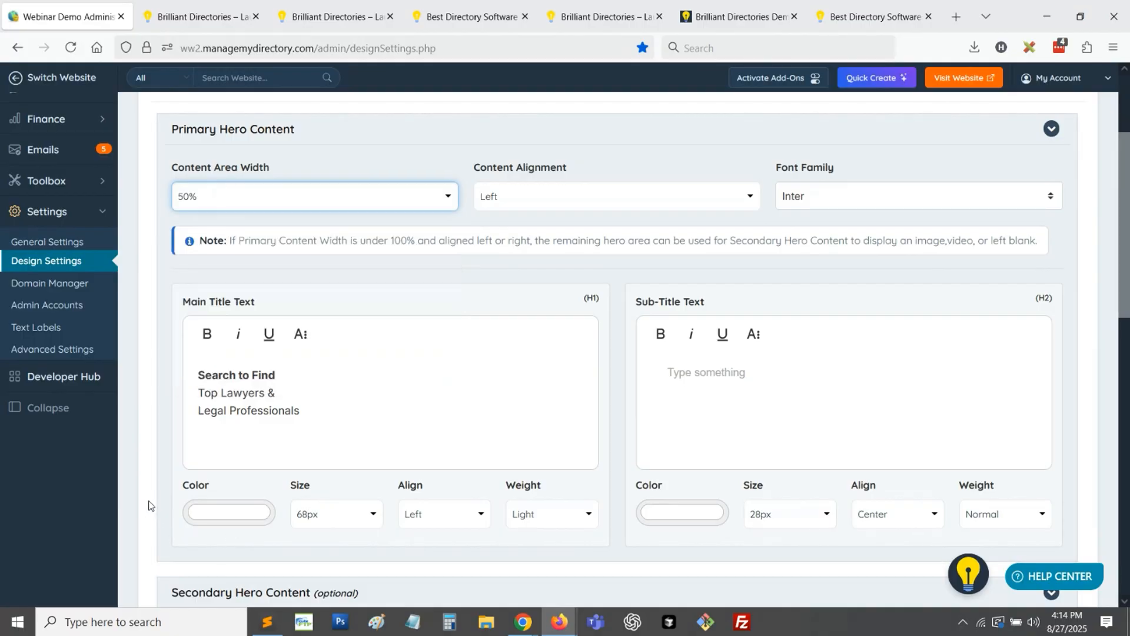
scroll(162, 476, "down", 3)
left_click(251, 447)
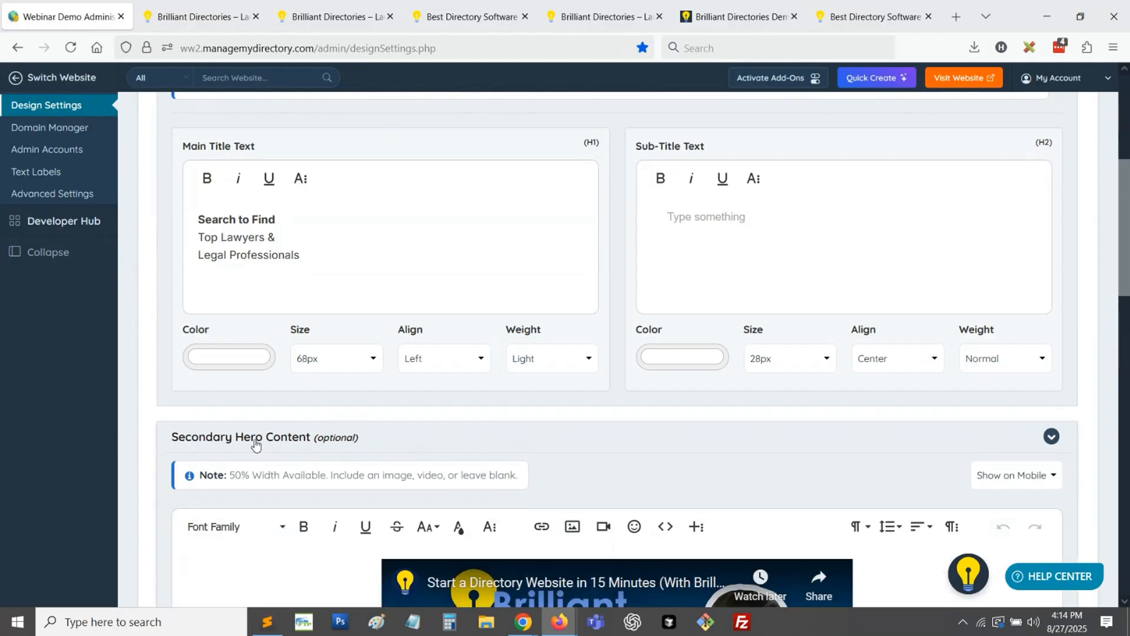
scroll(235, 447, "down", 3)
scroll(545, 433, "down", 3)
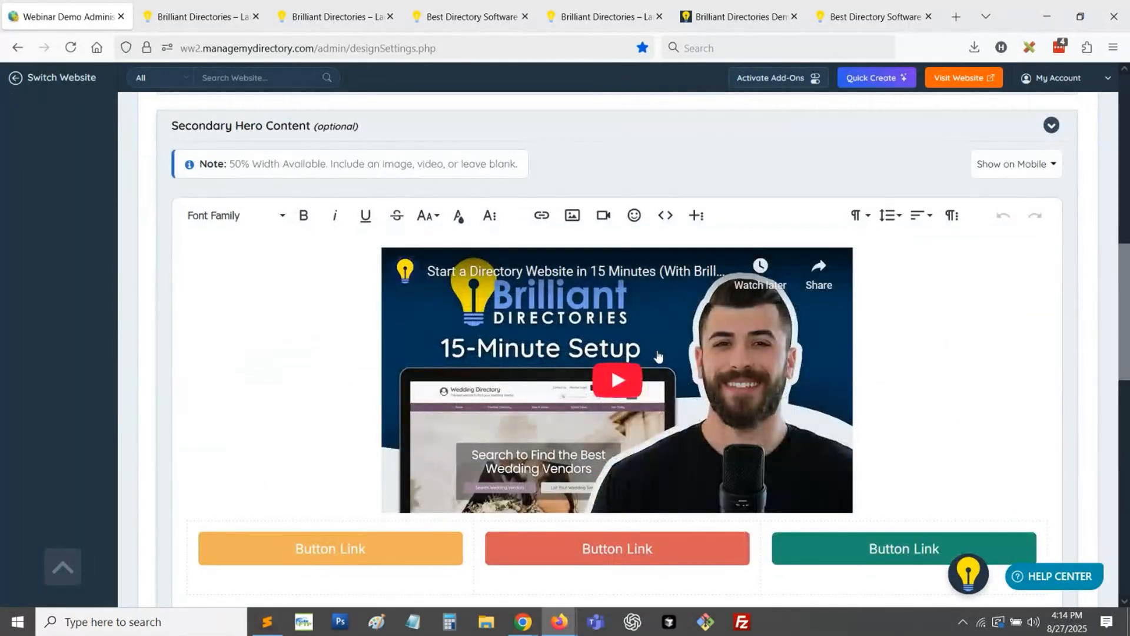
scroll(410, 420, "up", 9)
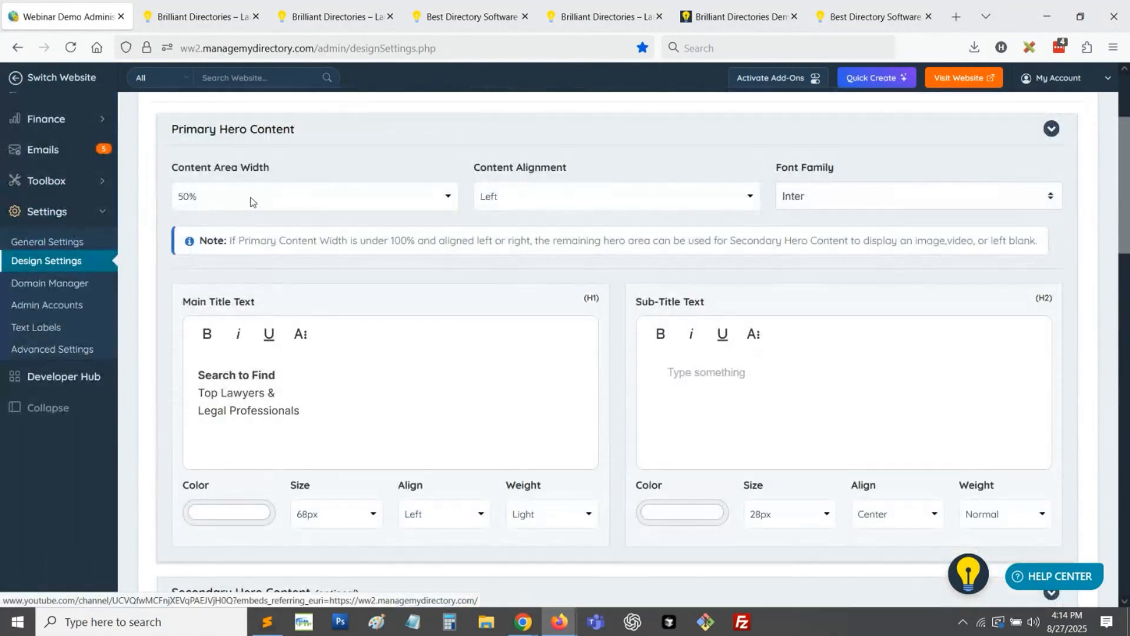
- Set the primary hero's Content Area Width to 100% and check which hero settings remain available
left_click(252, 202)
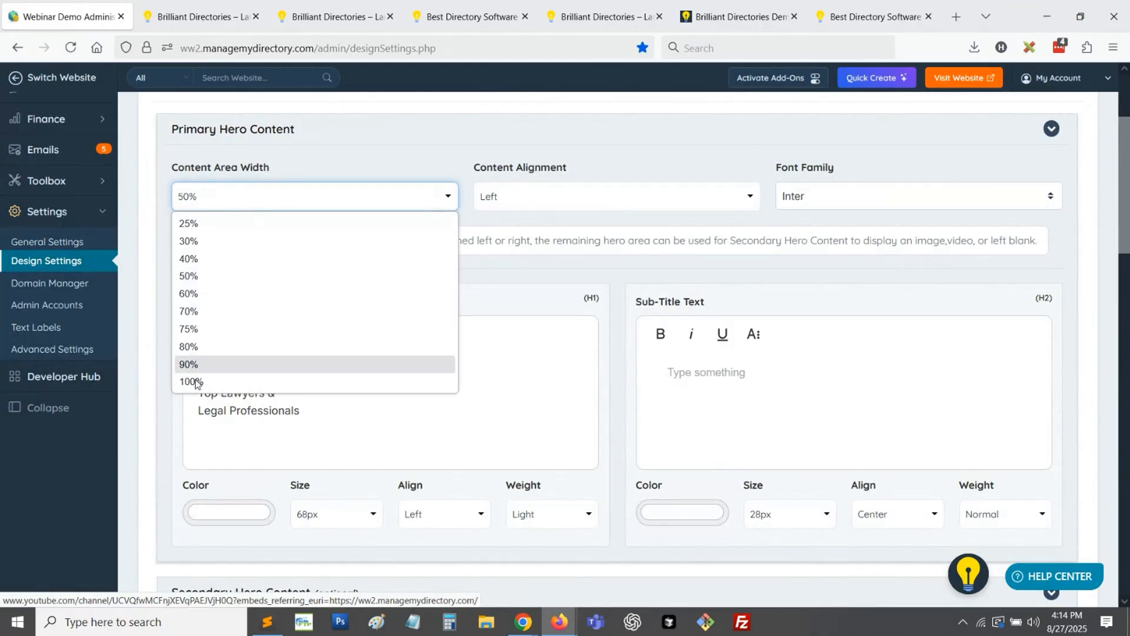
left_click(212, 363)
scroll(131, 318, "down", 3)
scroll(131, 318, "down", 2)
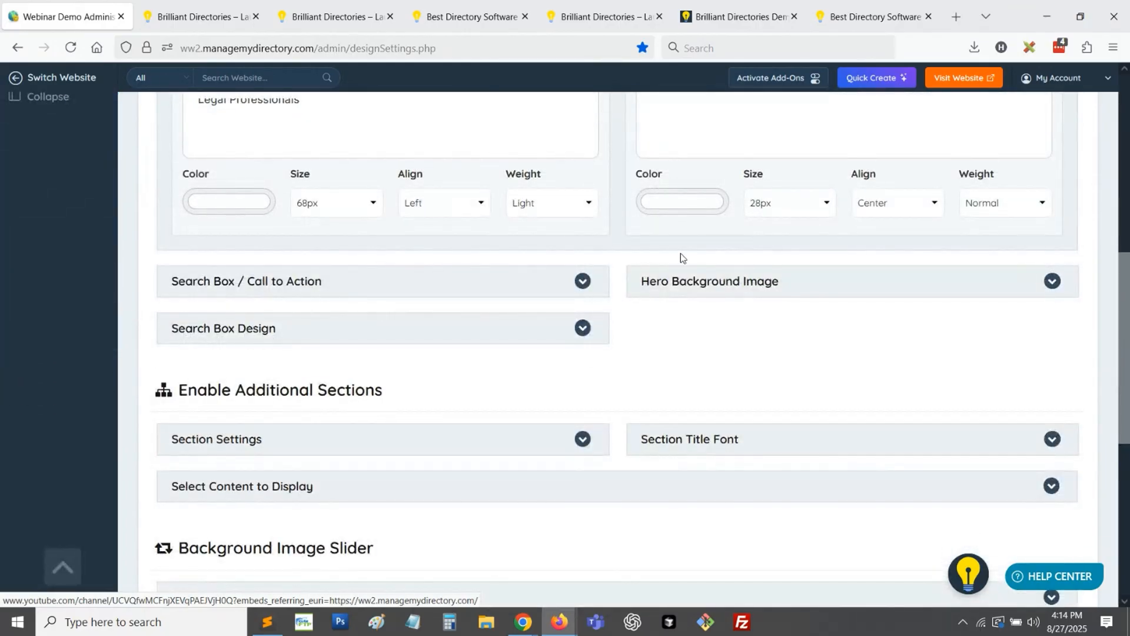
scroll(533, 349, "up", 5)
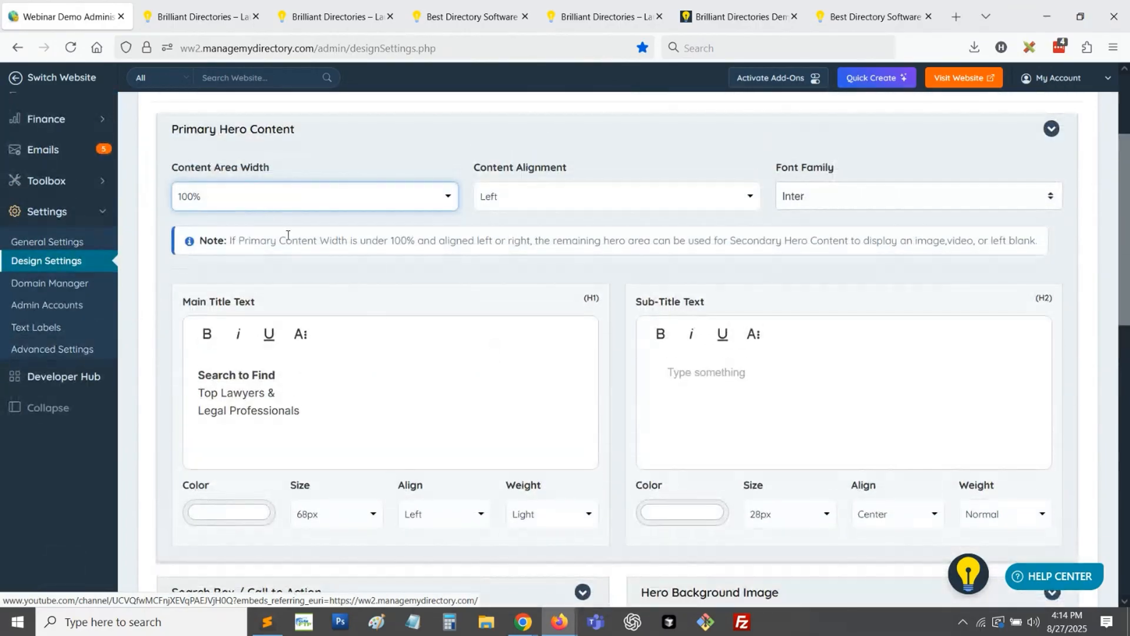
- Set the primary hero's Content Area Width back to 50% and check the Secondary Hero Content section
left_click(247, 200)
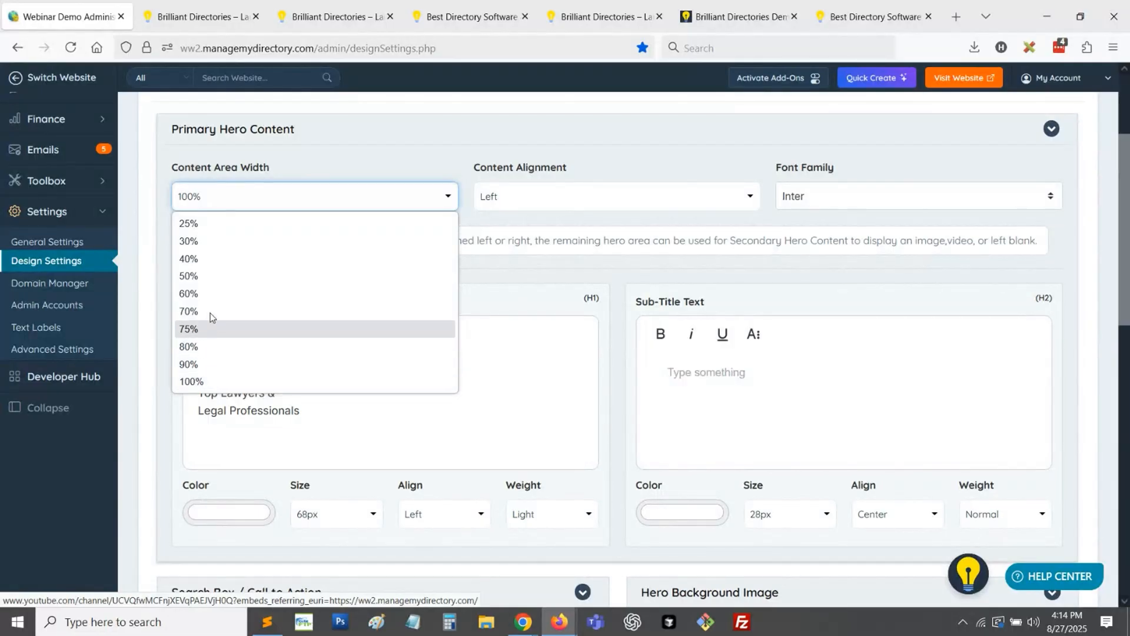
left_click(209, 276)
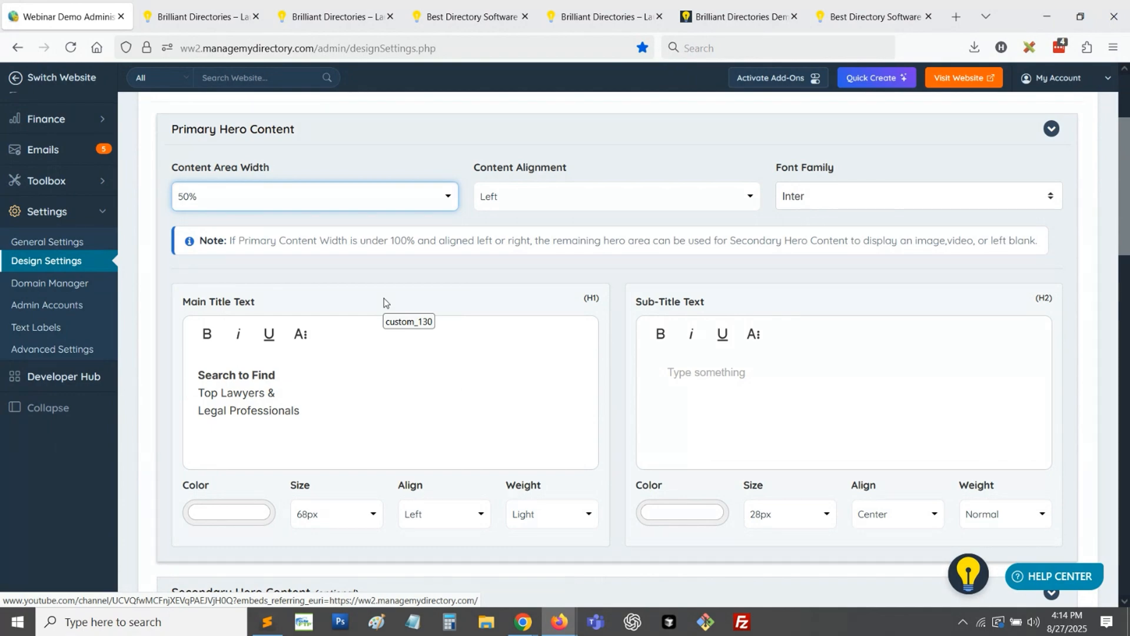
scroll(314, 457, "down", 3)
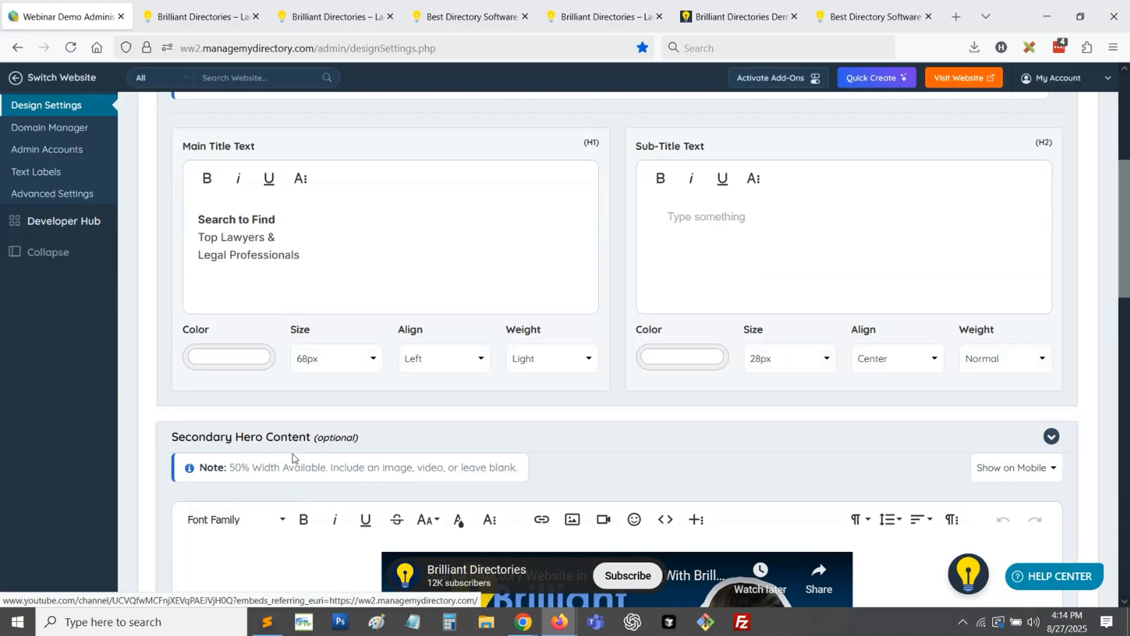
scroll(314, 457, "up", 3)
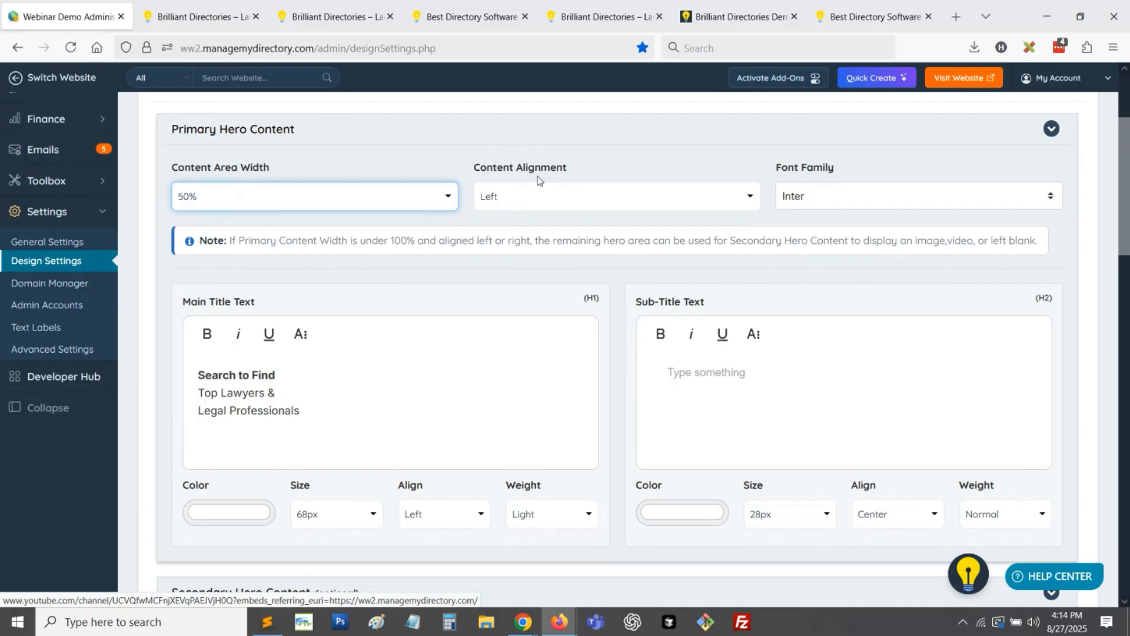
- Review the Content Alignment and Content Area Width options, and compare them with the hero text on the live homepage
left_click(538, 198)
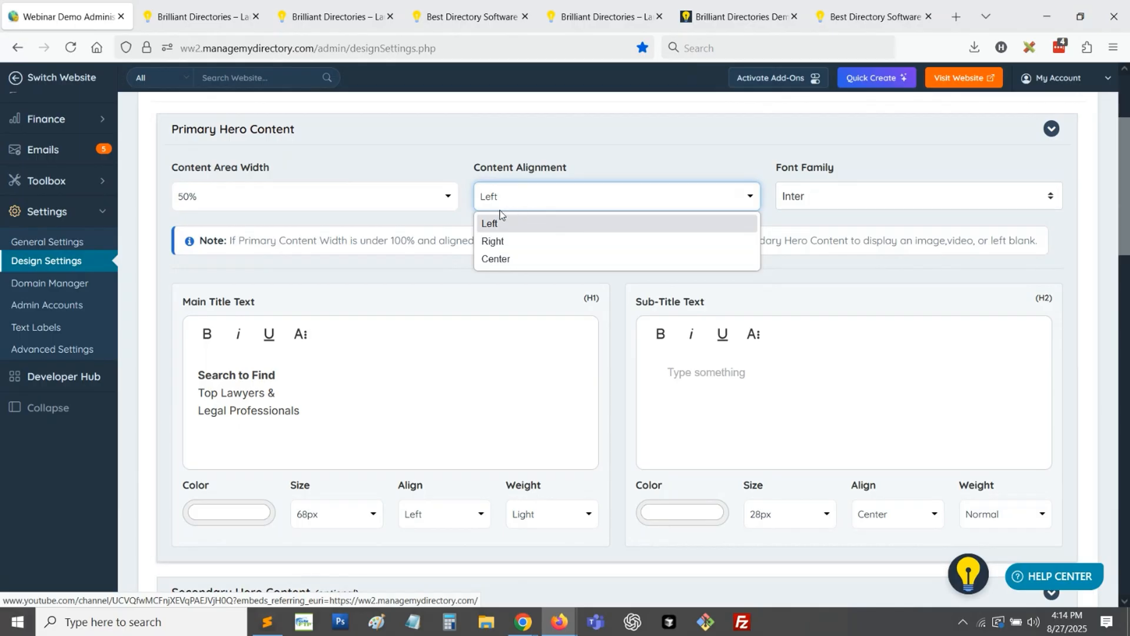
left_click(272, 195)
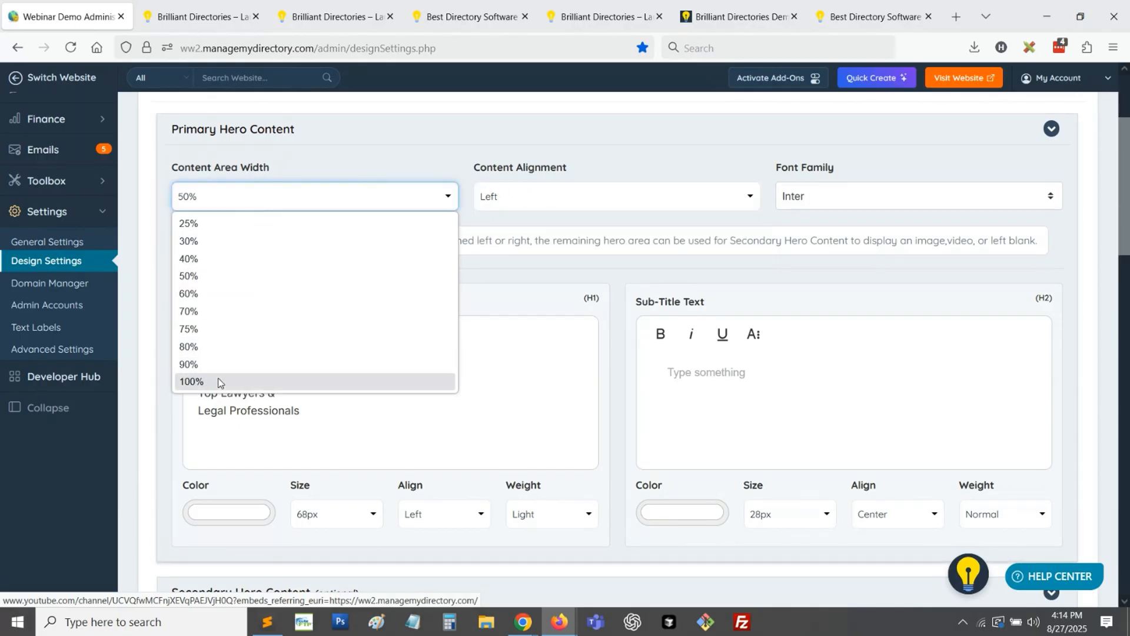
left_click(195, 276)
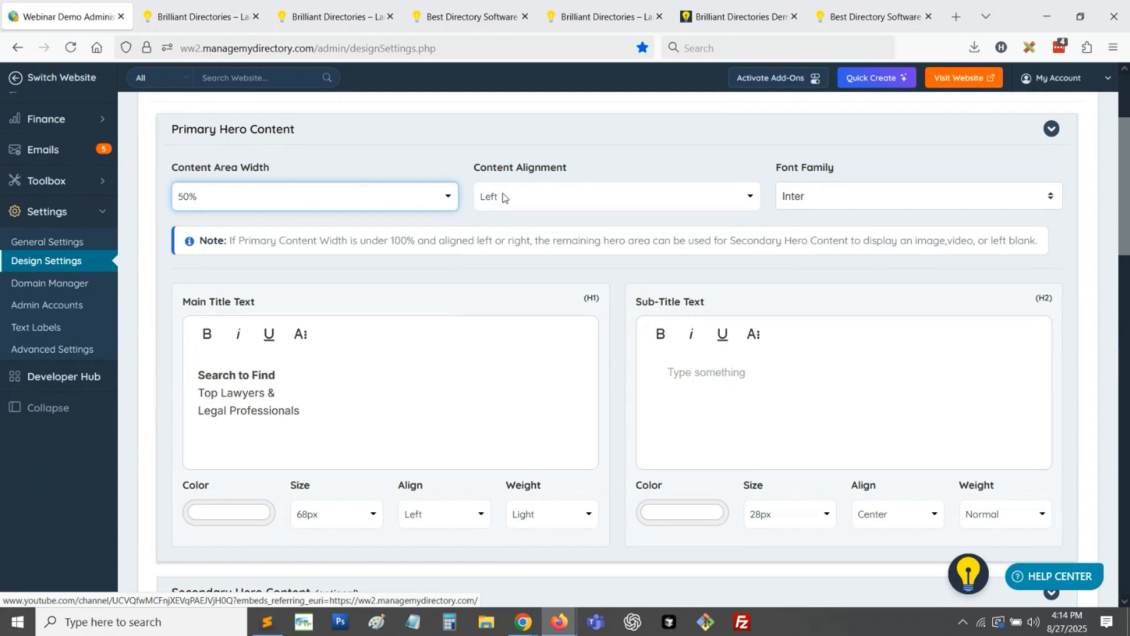
left_click(194, 16)
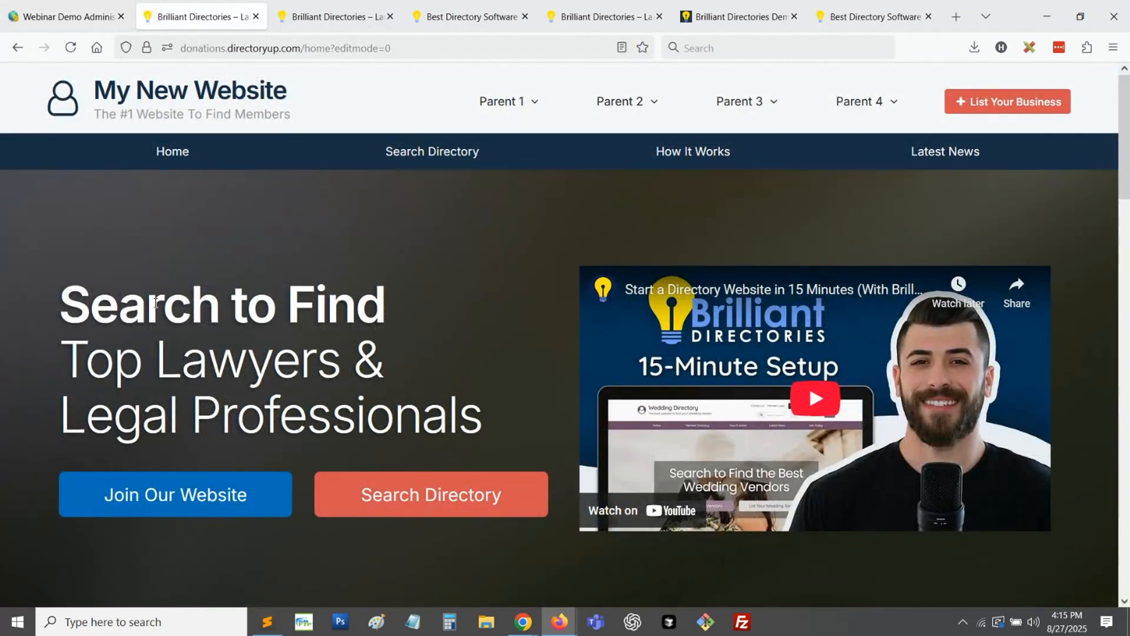
left_click_drag(98, 304, 268, 399)
left_click(518, 394)
left_click(65, 17)
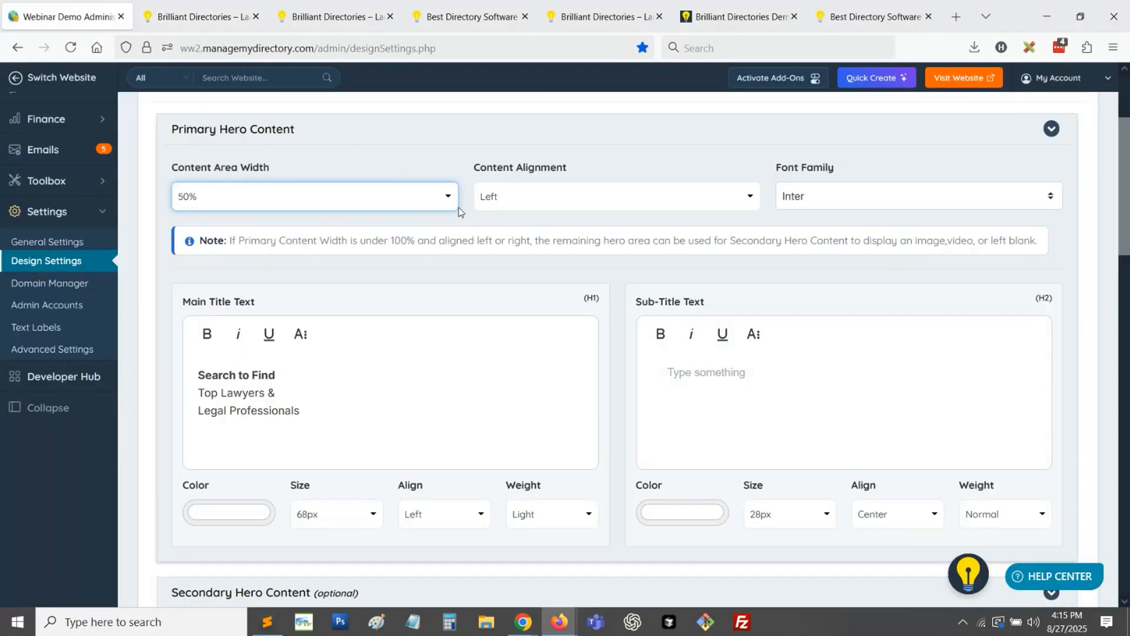
- Collapse Secondary Hero Content, expand the Search Box / Call to Action settings, and check the hero buttons on the live homepage
scroll(460, 196, "down", 8)
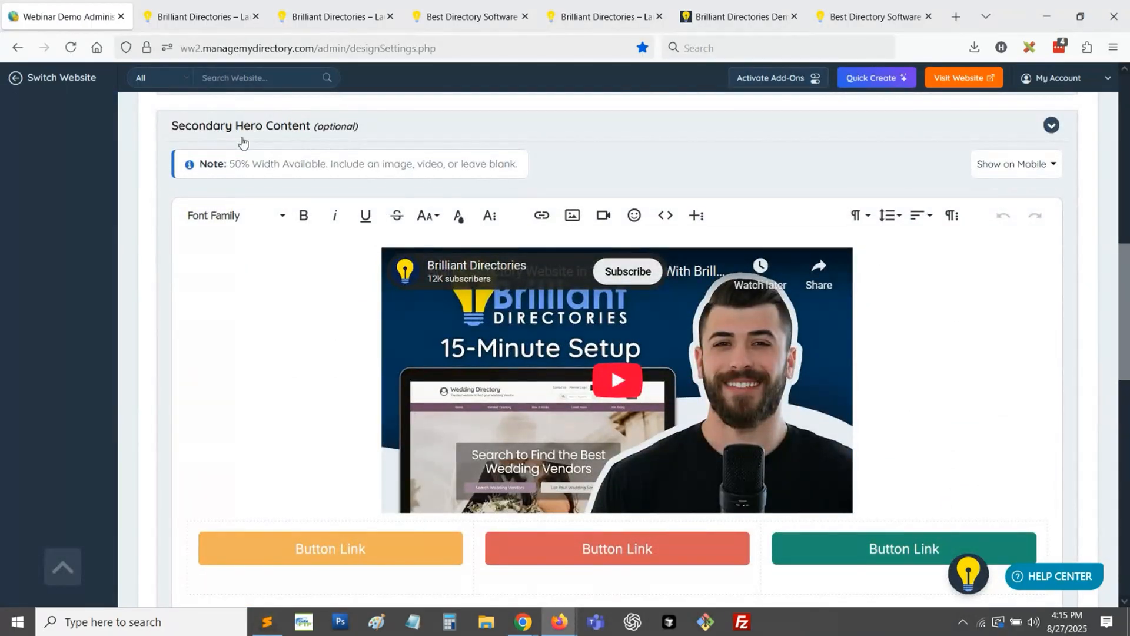
left_click(218, 134)
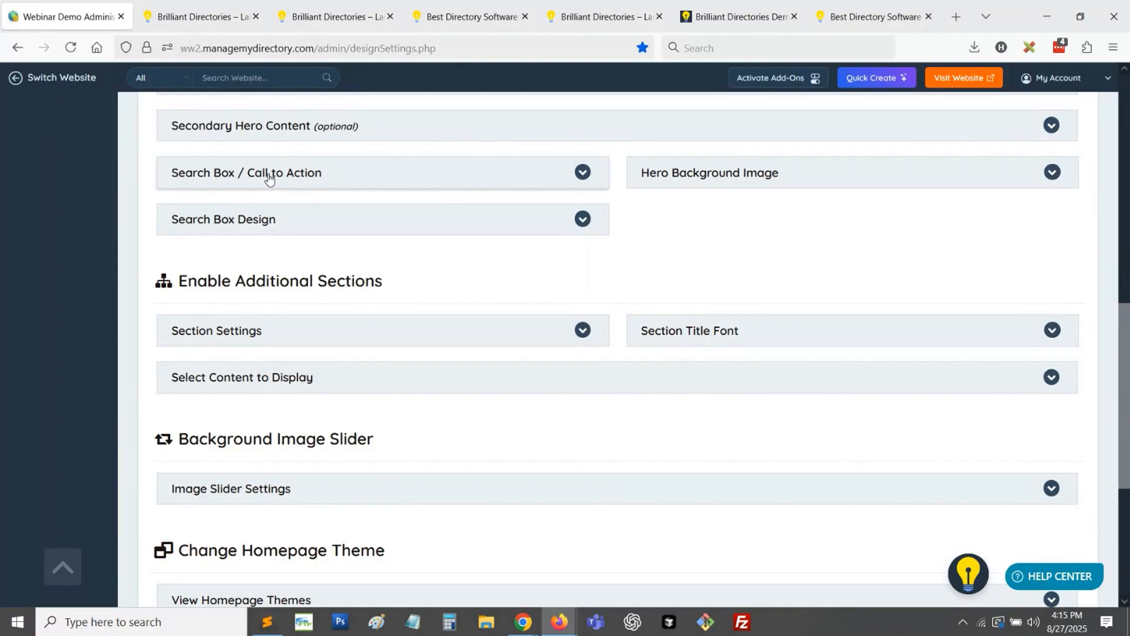
left_click(314, 175)
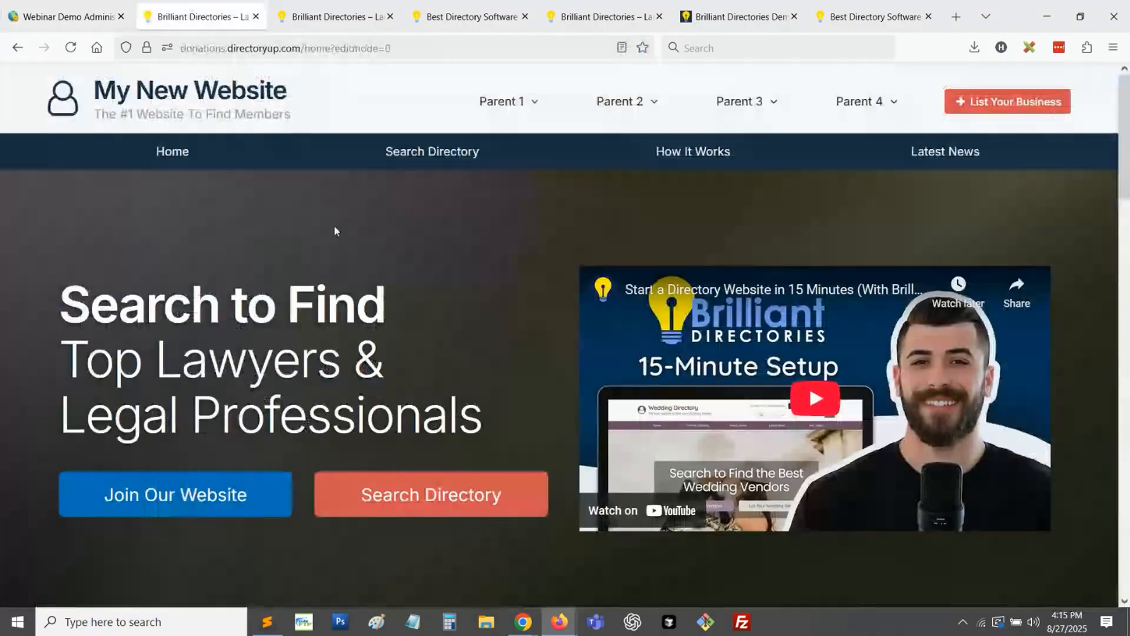
key("ctrl+Tab")
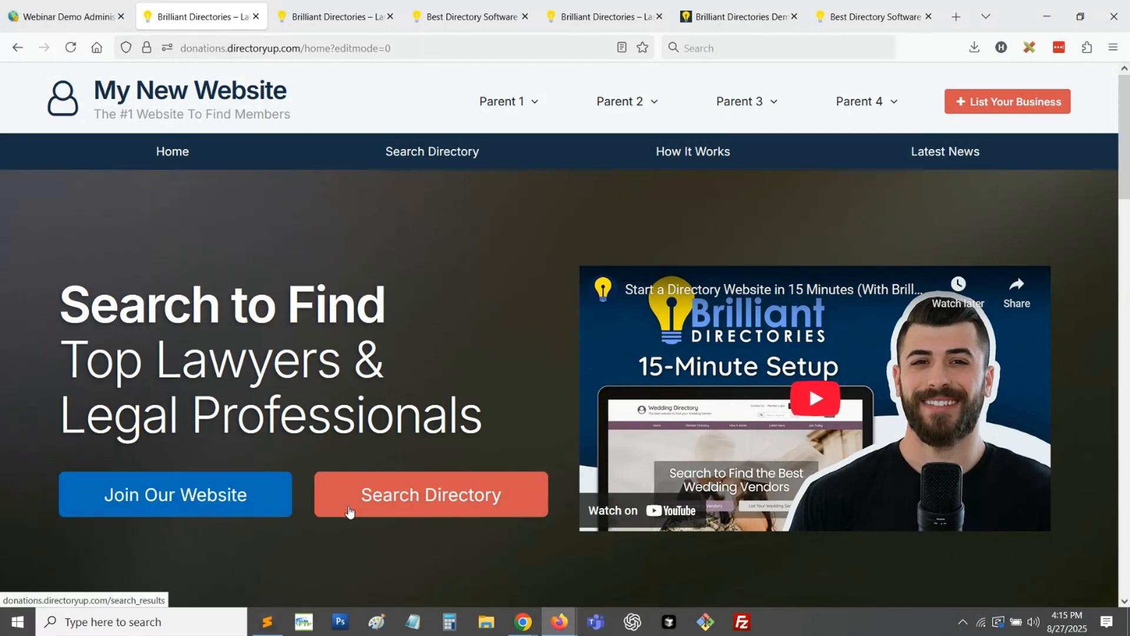
left_click(98, 5)
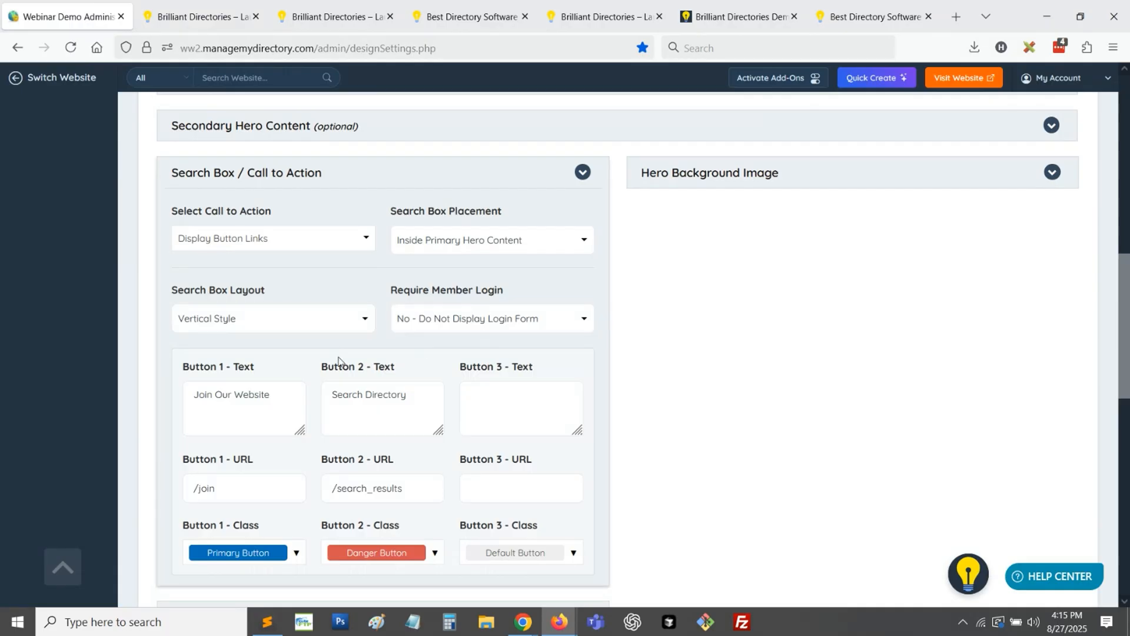
- Set the hero's call to action to Keyword + Location Search with the Horizontal Style layout, and save the design changes
left_click(224, 238)
scroll(318, 347, "down", 3)
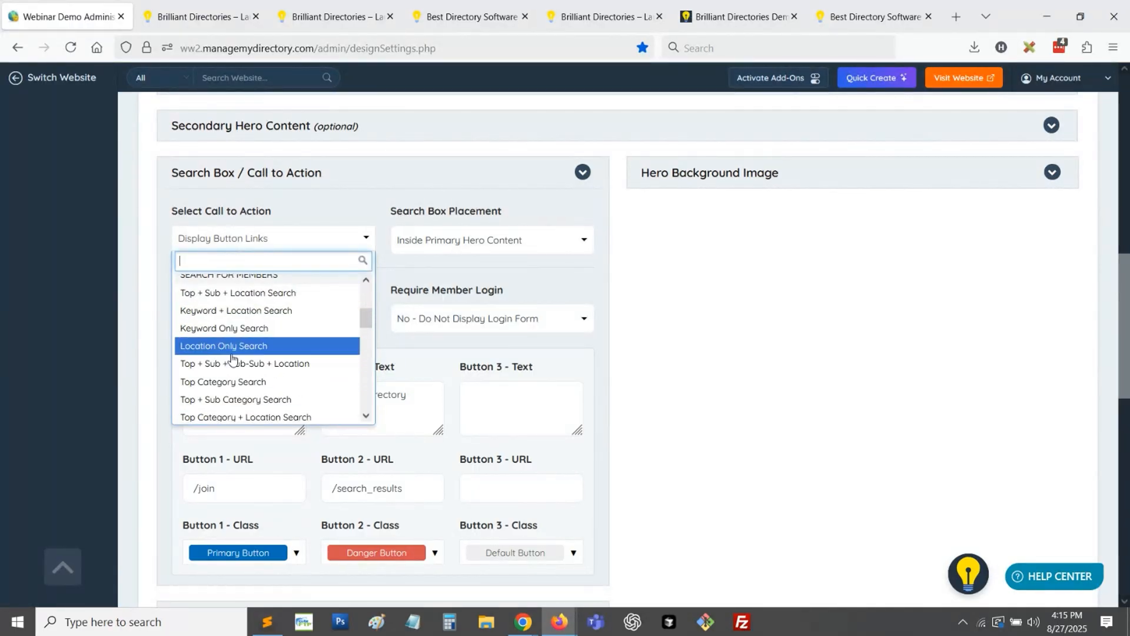
left_click(260, 311)
left_click(235, 319)
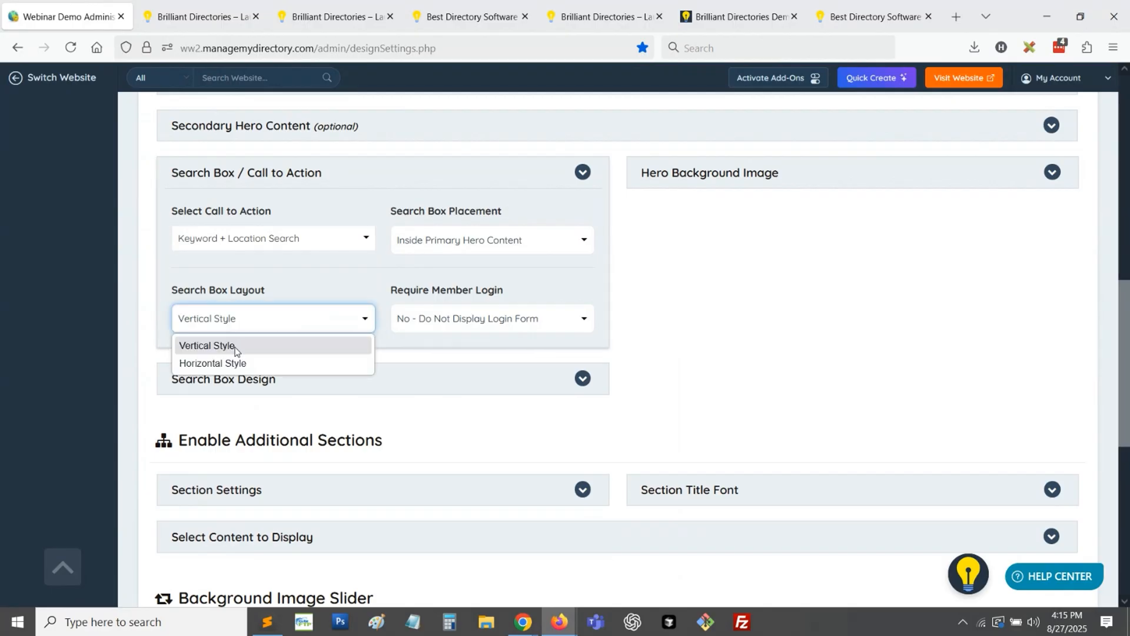
left_click(236, 364)
scroll(843, 302, "up", 10)
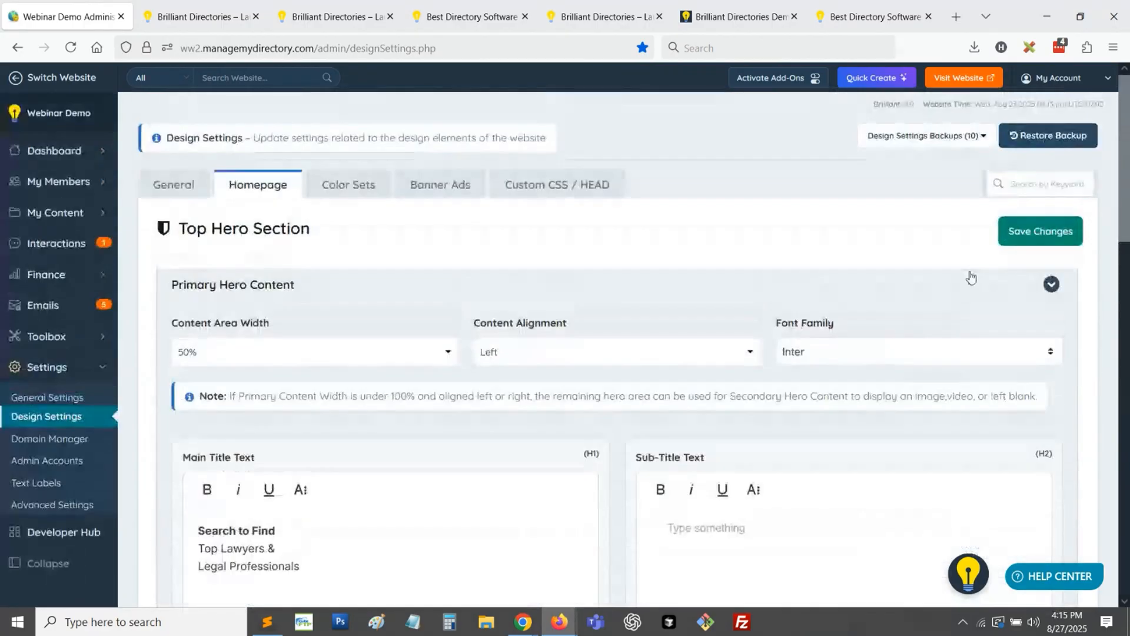
left_click(1041, 231)
- Reload the My New Website homepage and examine the search box and video in the hero section
key("ctrl+Tab")
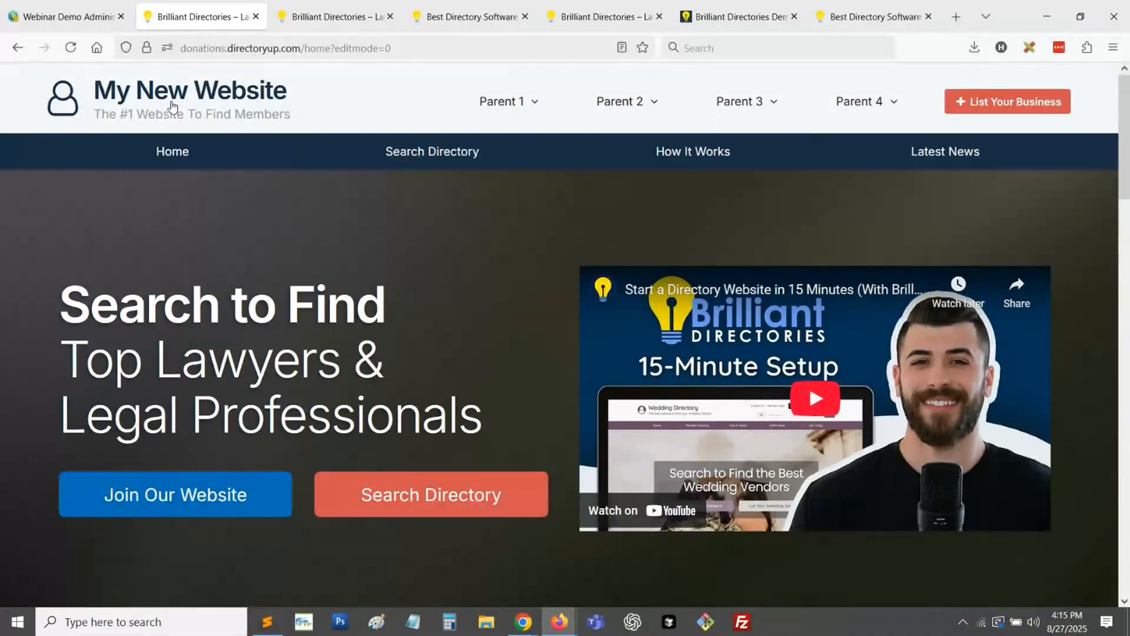
key("F5")
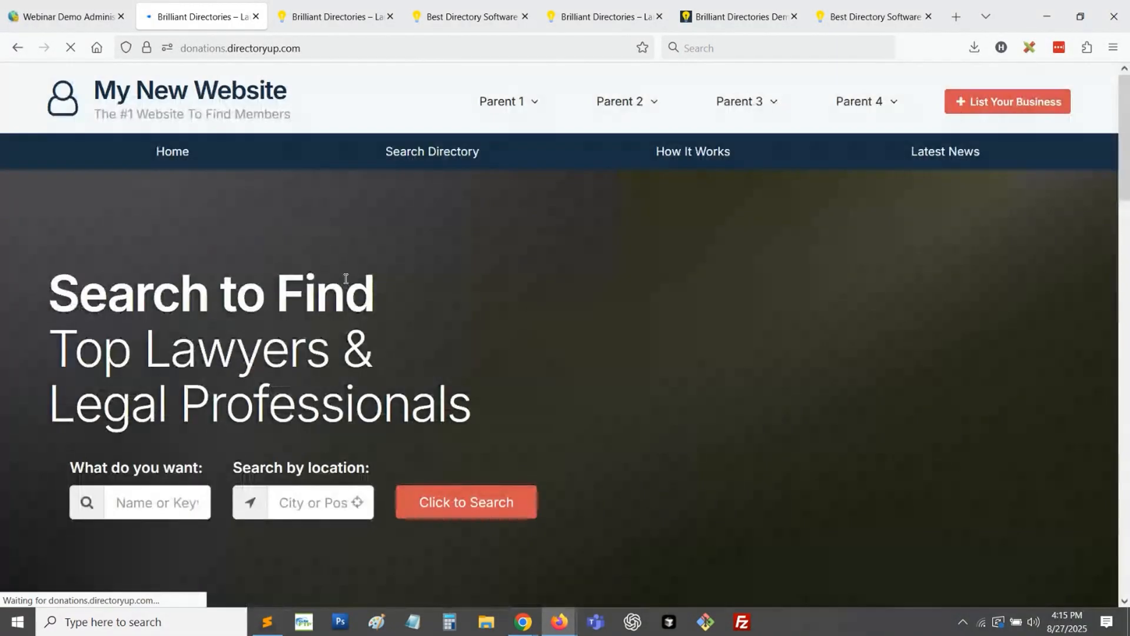
scroll(415, 288, "down", 3)
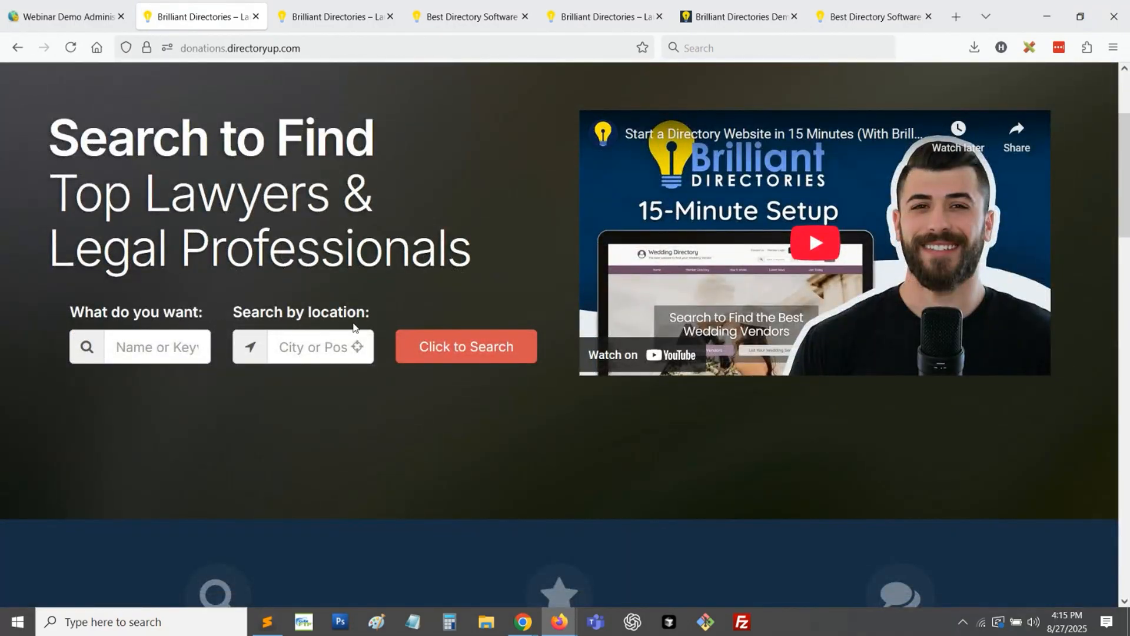
- Back in the admin's homepage design settings, collapse Primary Hero Content and expand the Search Box Design settings
left_click(131, 8)
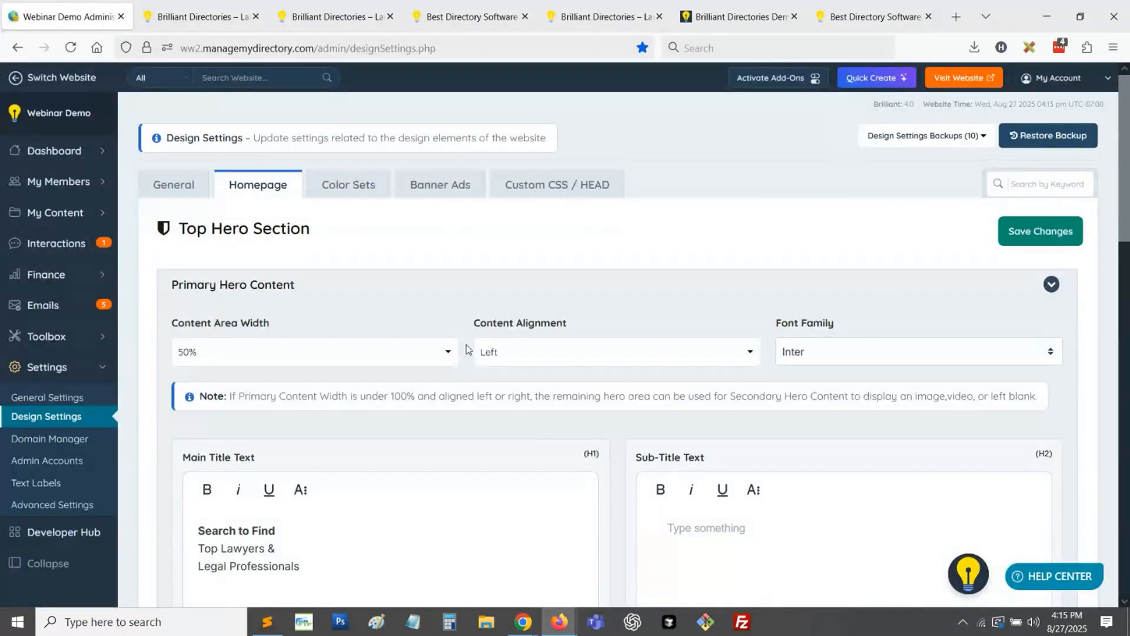
left_click(293, 288)
scroll(391, 295, "down", 3)
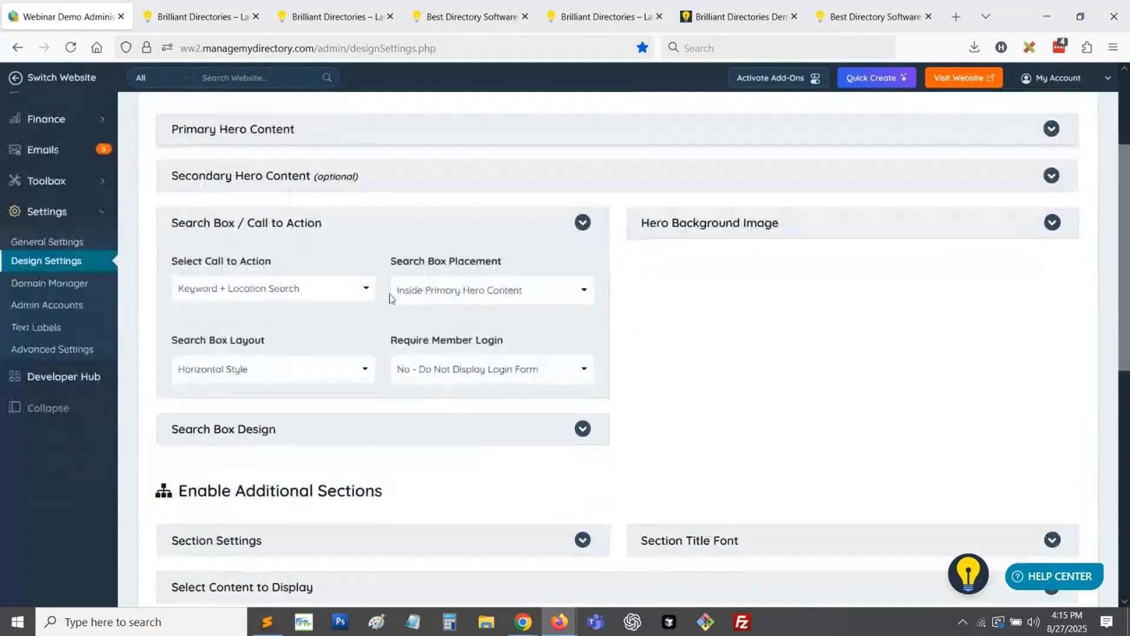
left_click(342, 429)
scroll(343, 386, "down", 3)
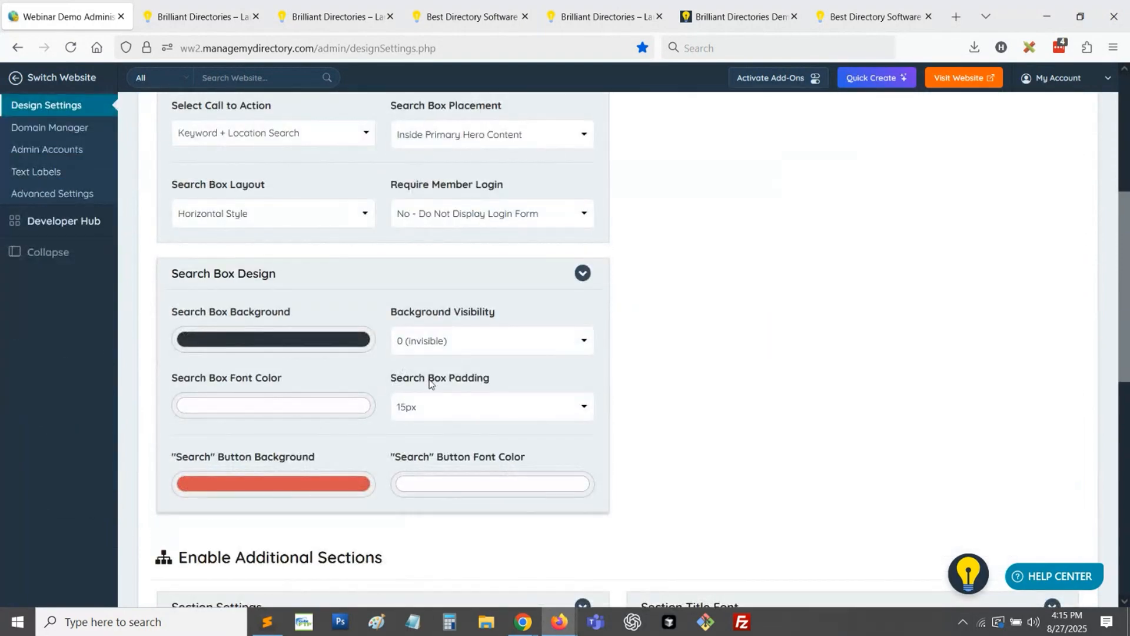
- Set the Search Box Padding to 0px and the Search Box Layout to Vertical Style, and save the design changes
left_click(424, 410)
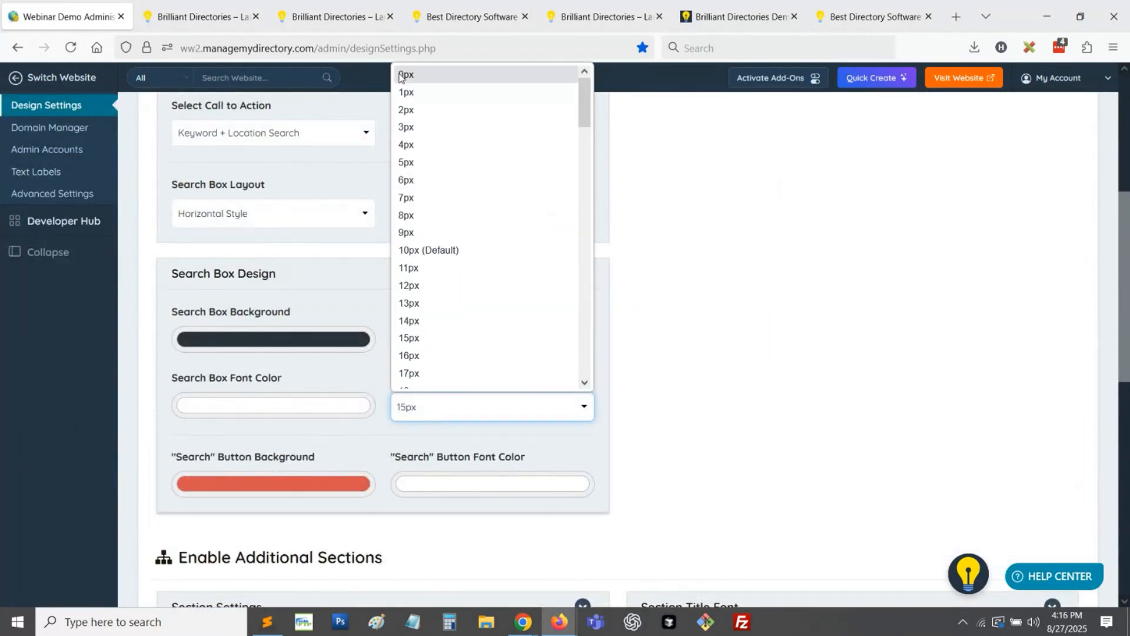
left_click(435, 72)
scroll(422, 372, "up", 3)
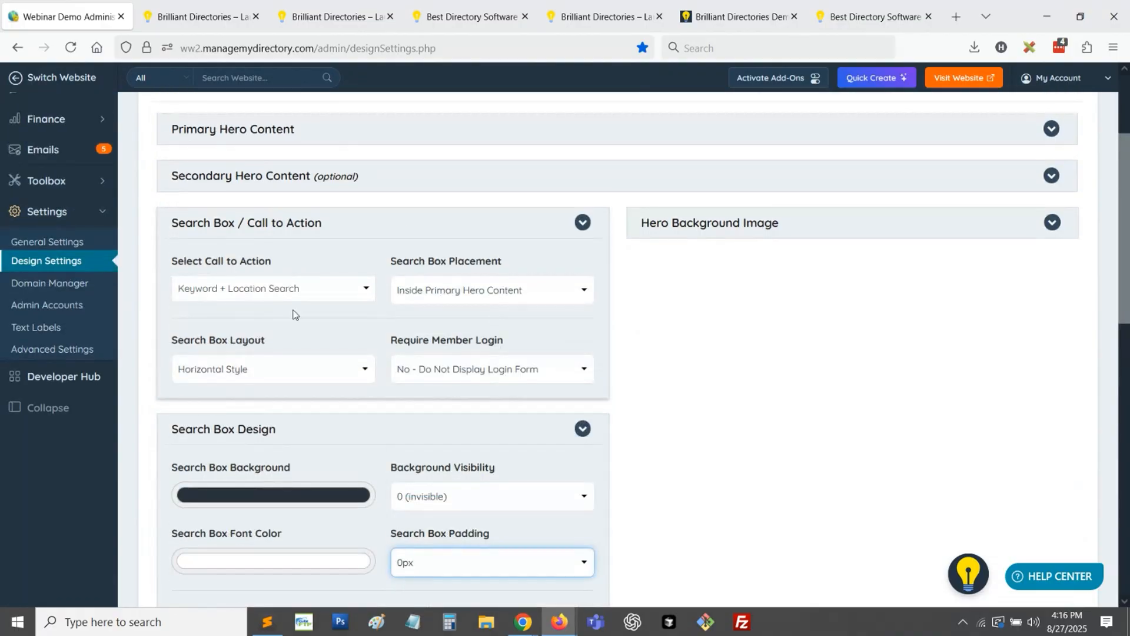
left_click(222, 377)
left_click(315, 392)
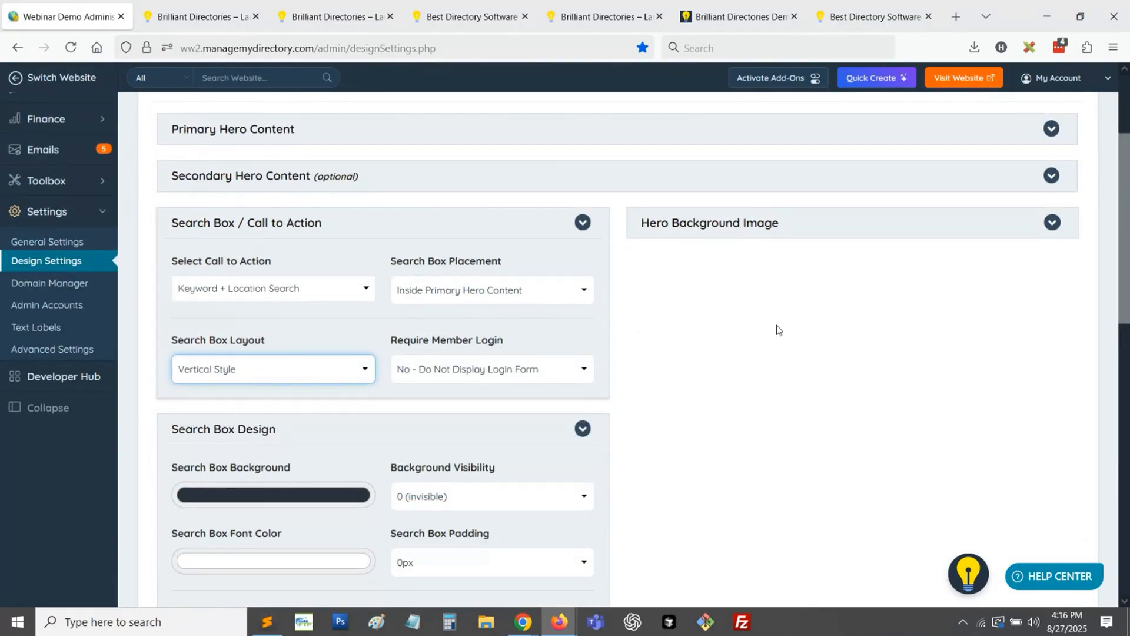
scroll(776, 325, "up", 3)
left_click(1051, 233)
- Reload the live My New Website homepage and examine the search box layout in the hero section
left_click(200, 16)
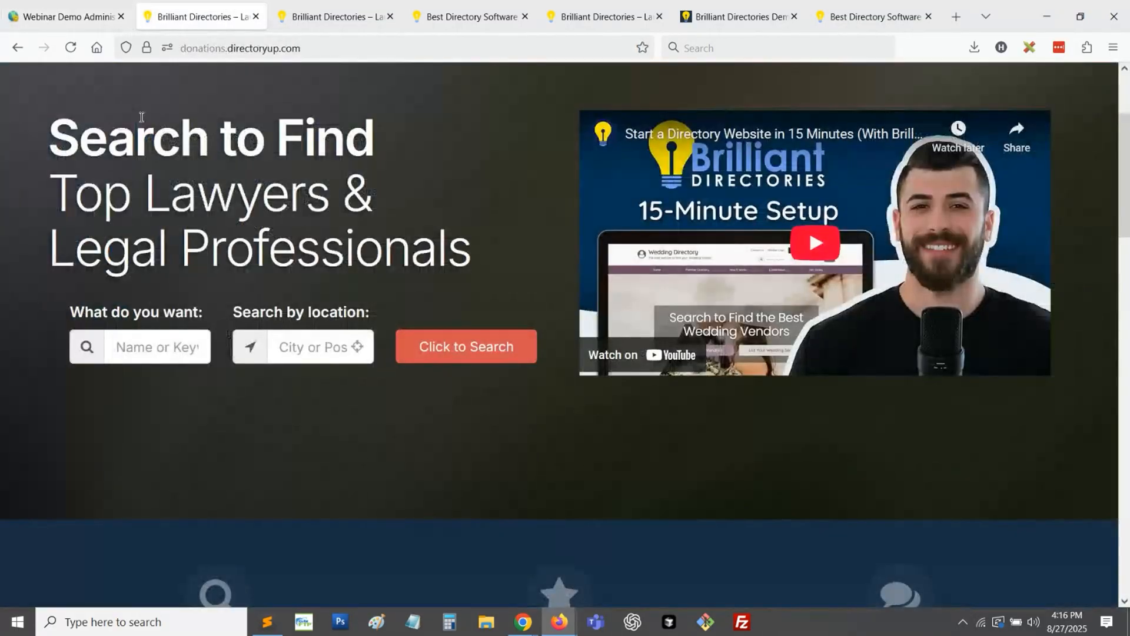
left_click(66, 53)
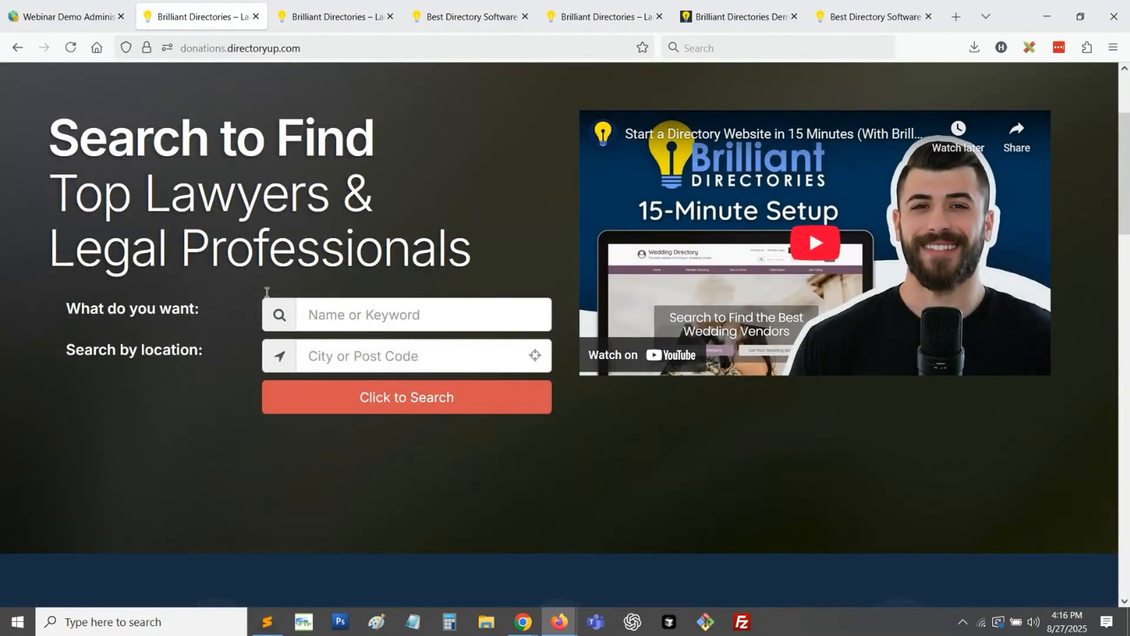
scroll(270, 300, "up", 3)
scroll(190, 319, "down", 2)
scroll(489, 259, "up", 2)
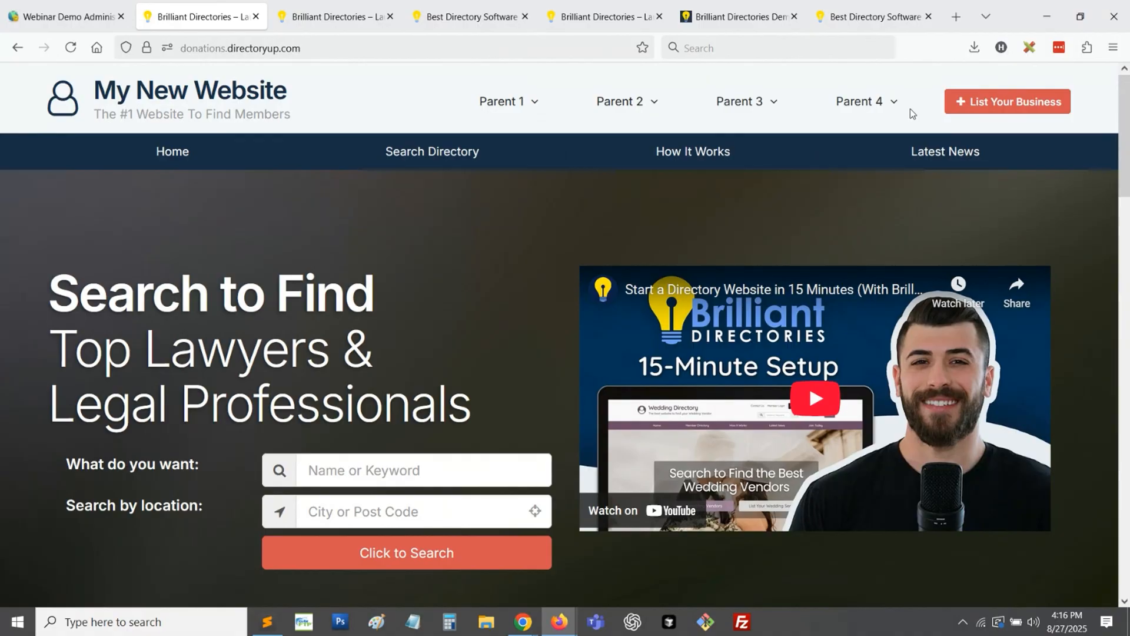
- On hubspot.com in a new tab, save the hero image to the Desktop as WebP and copy its image link
left_click(953, 25)
type("hu")
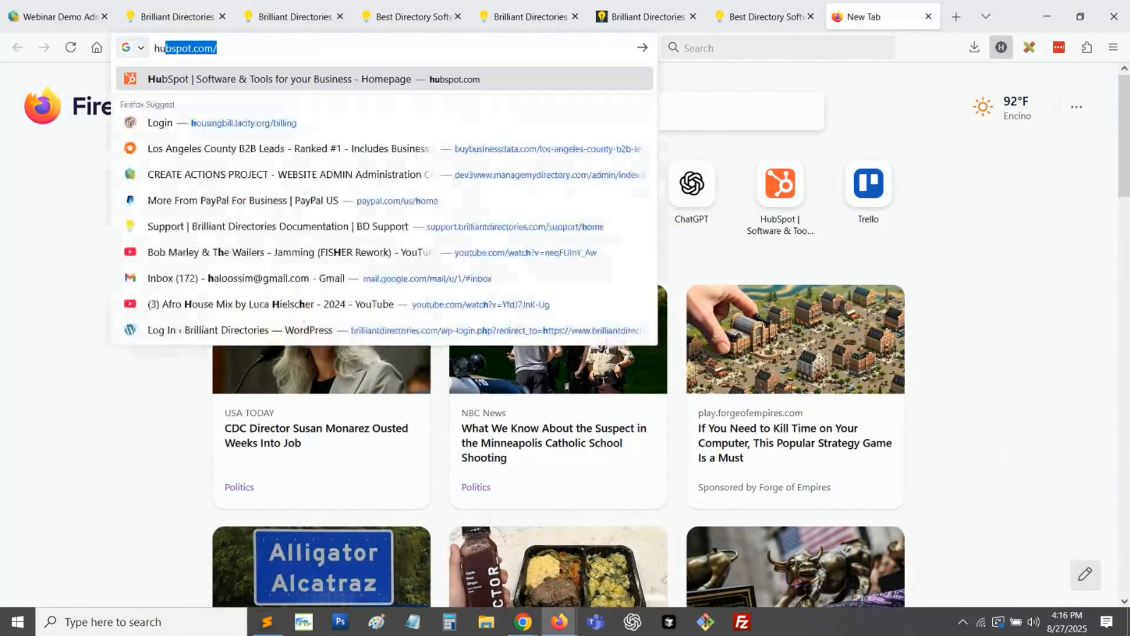
key("Return")
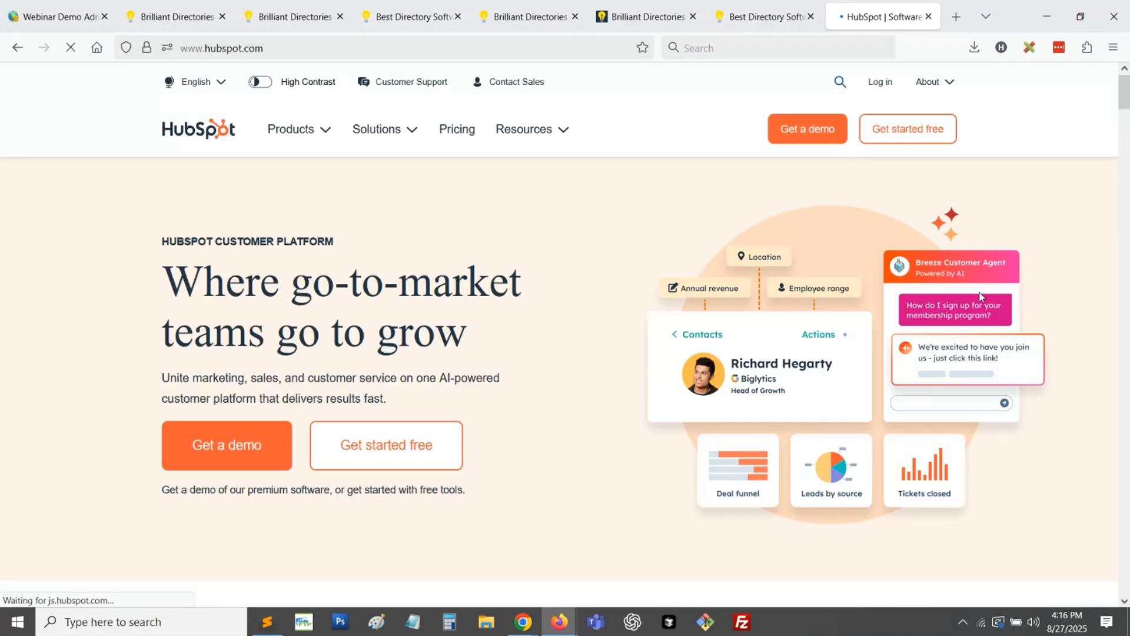
right_click(823, 240)
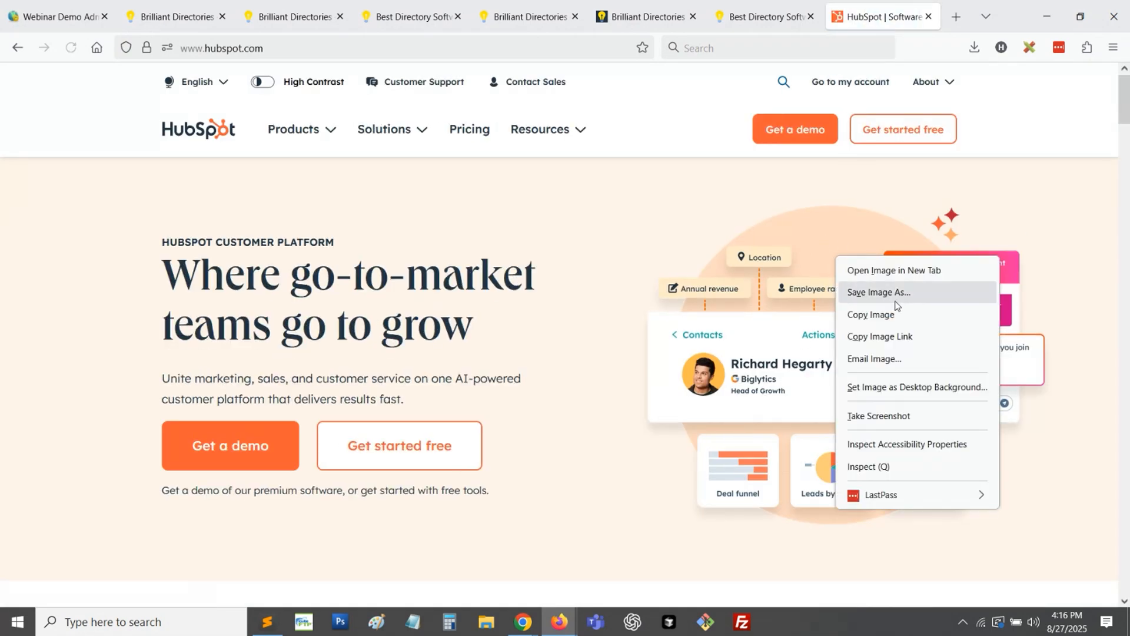
left_click(846, 292)
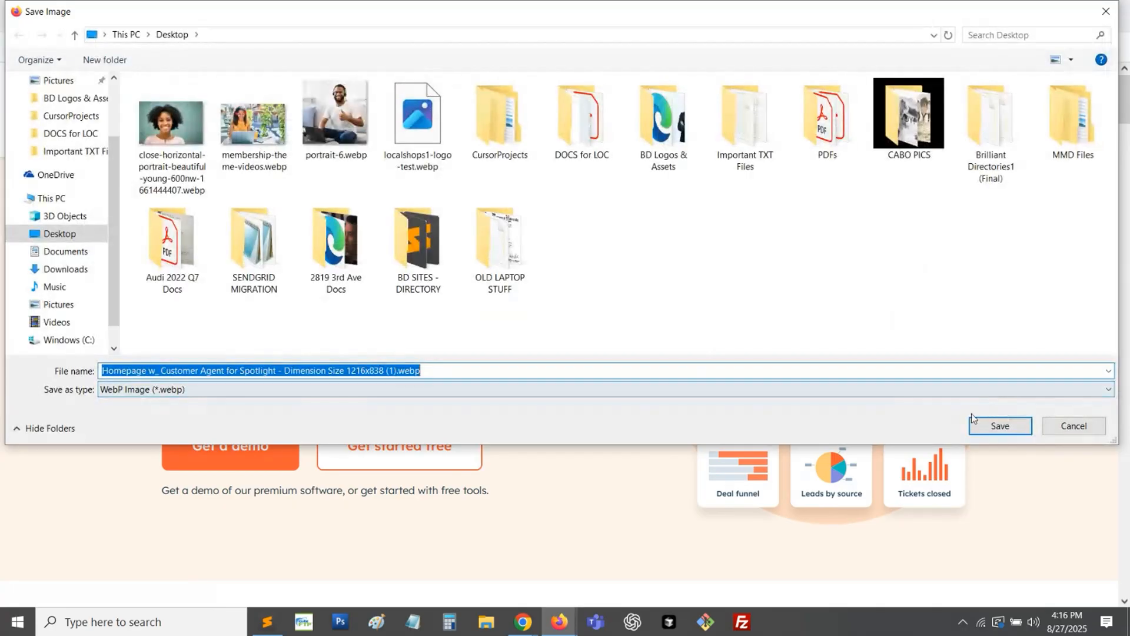
left_click(999, 426)
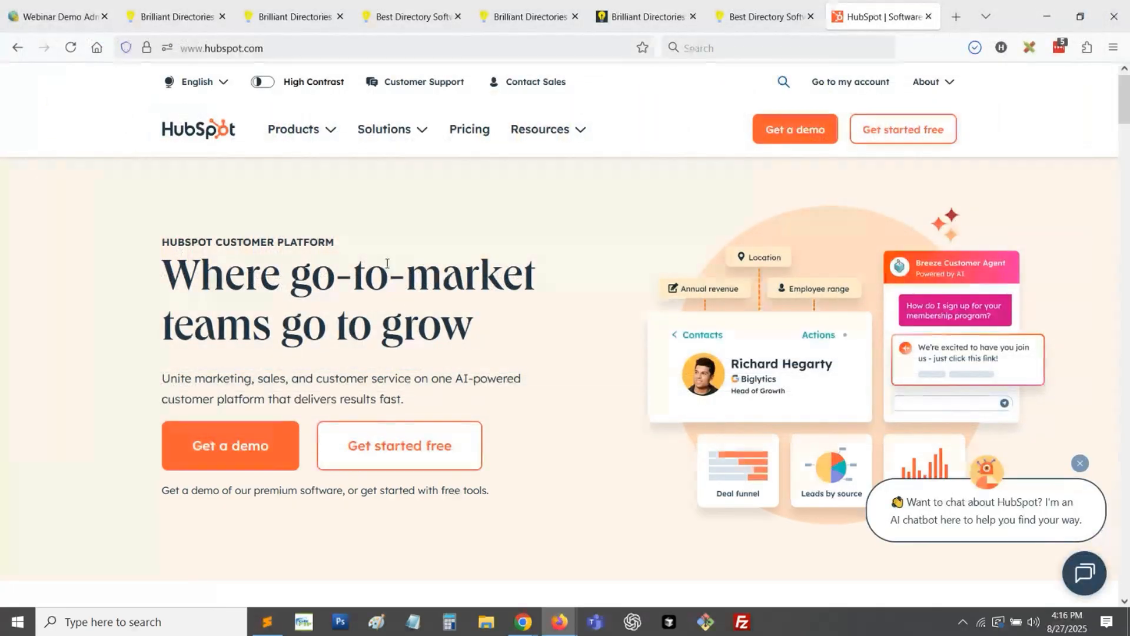
right_click(768, 257)
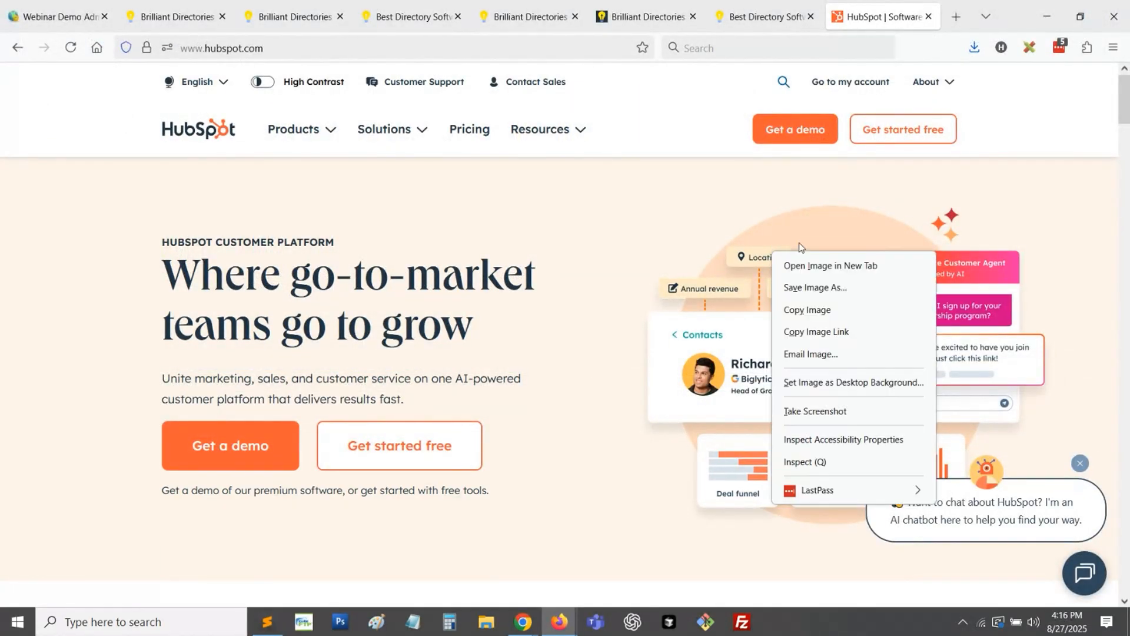
left_click(855, 332)
- Back in the admin's homepage design settings, delete the video from the Secondary Hero Content
left_click(66, 16)
left_click(306, 333)
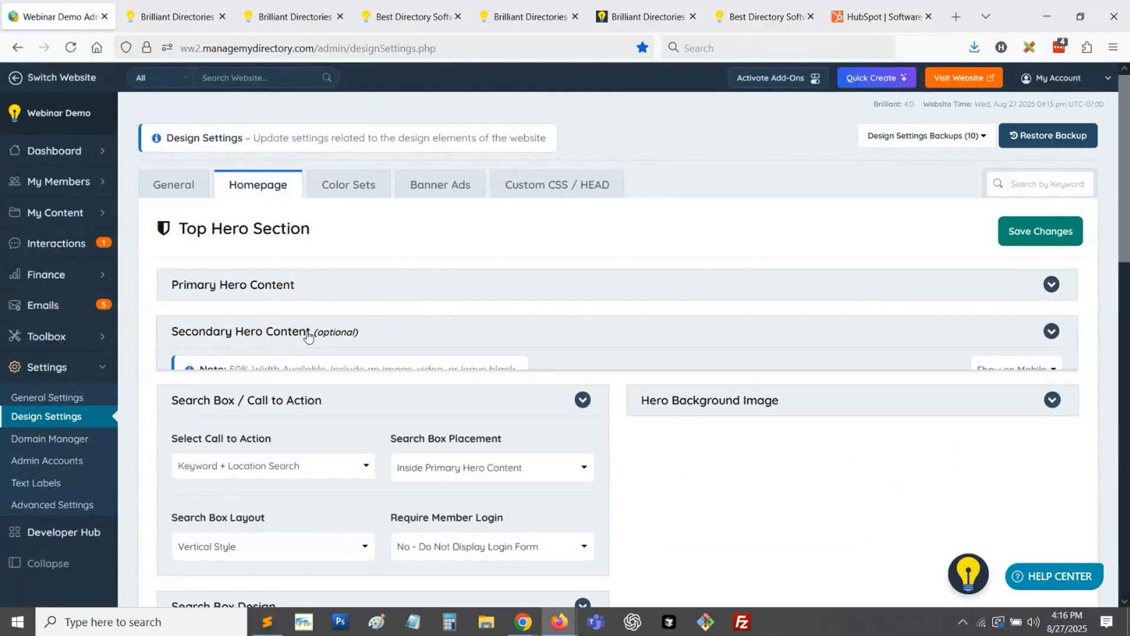
scroll(916, 393, "down", 3)
left_click(893, 394)
key("Delete")
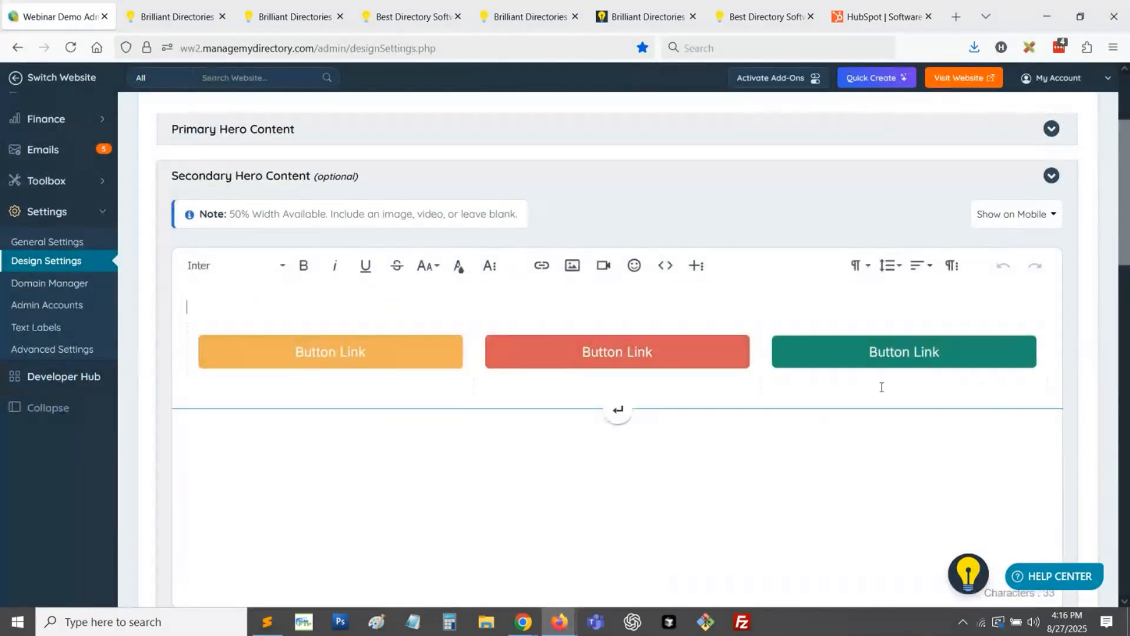
- Insert the HubSpot image into the Secondary Hero Content from its copied link, and save the design changes
left_click(573, 265)
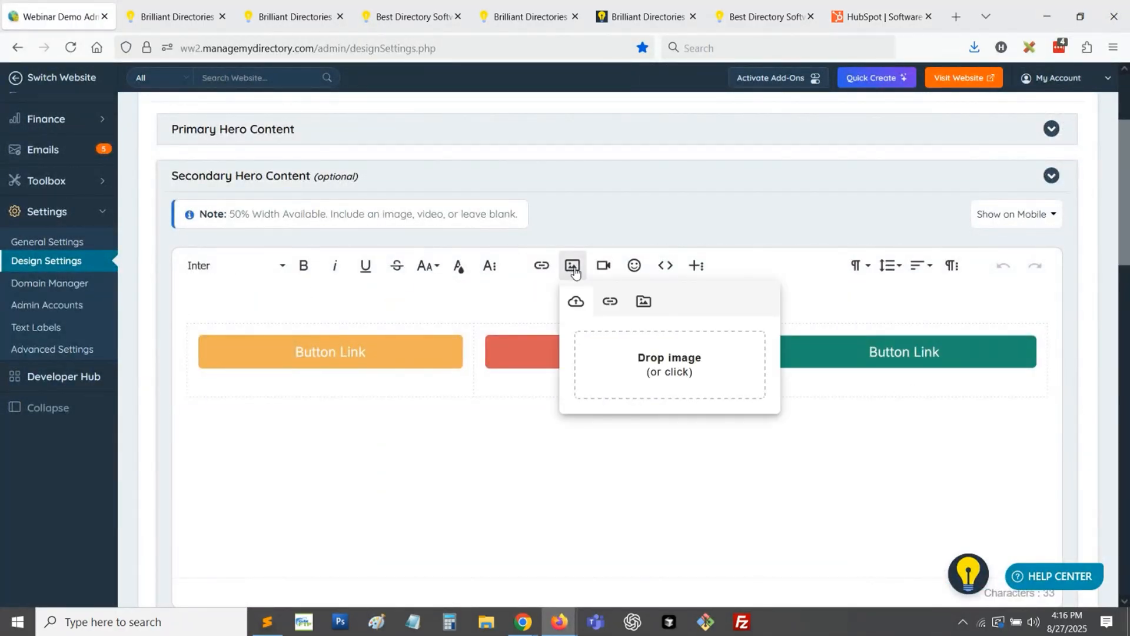
left_click(610, 302)
key("ctrl+v")
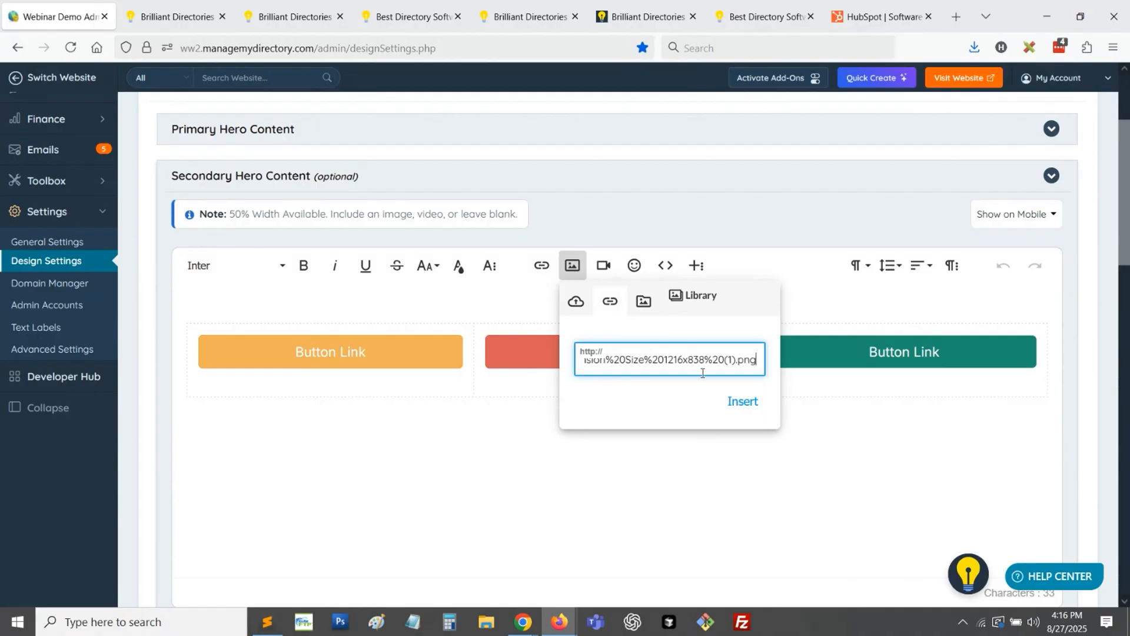
left_click(741, 399)
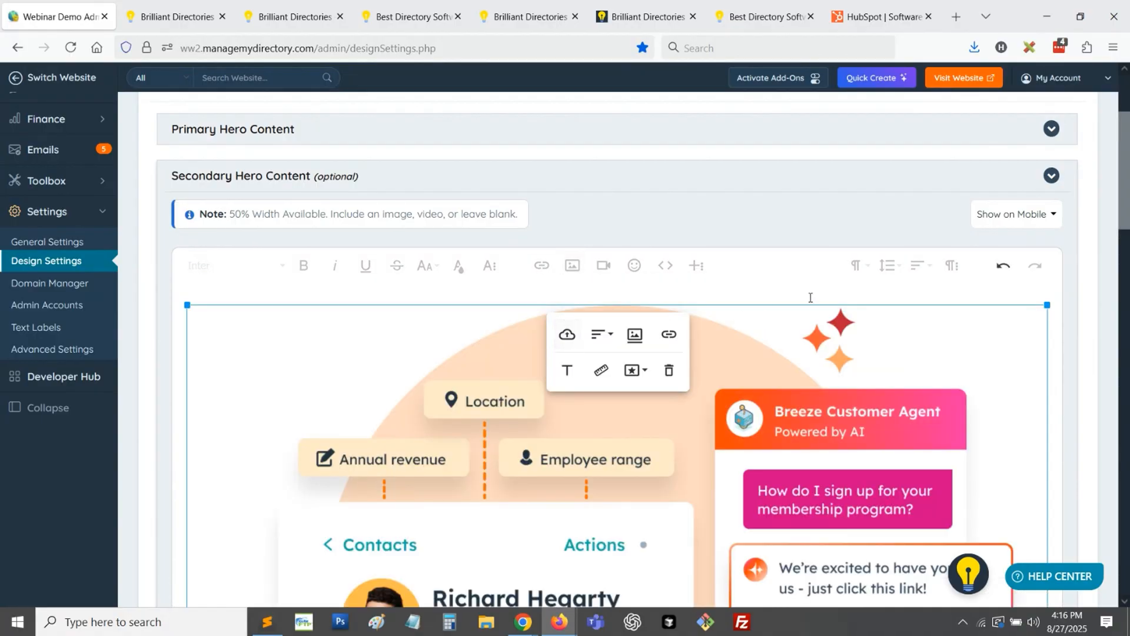
scroll(812, 235, "up", 3)
left_click(1041, 231)
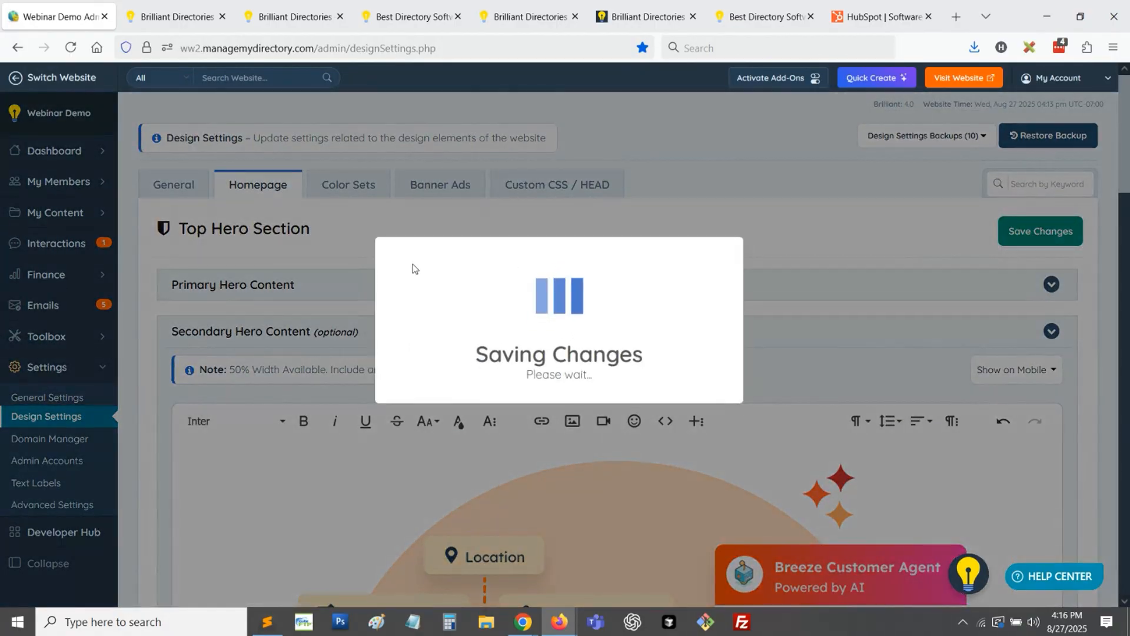
- Reload the live homepage and examine the image beside the hero text and search box
left_click(196, 12)
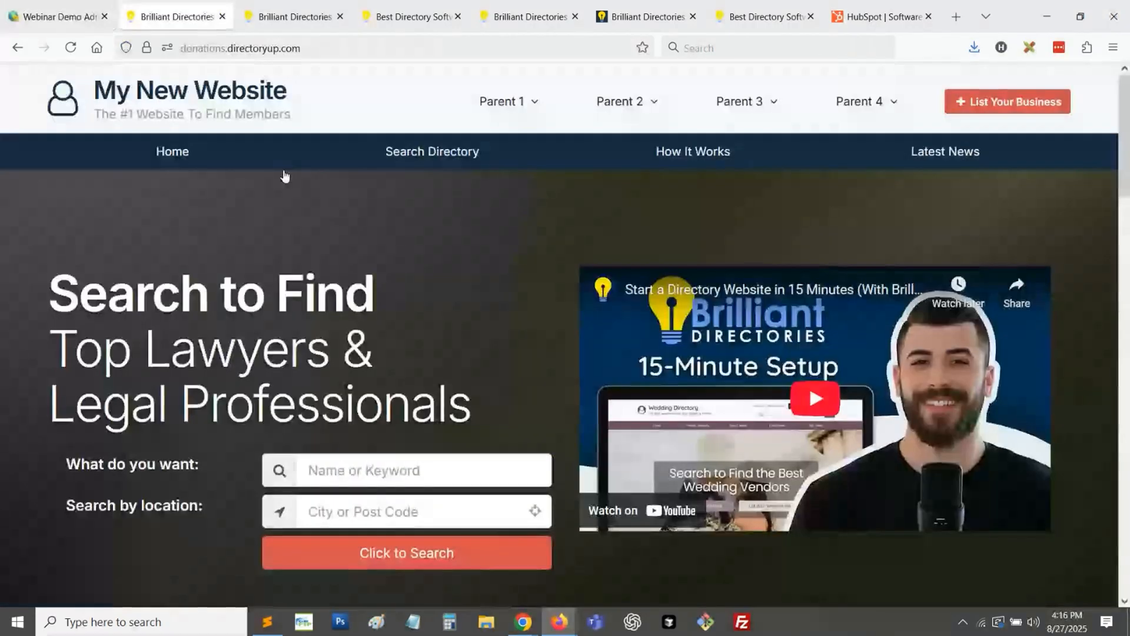
left_click(223, 94)
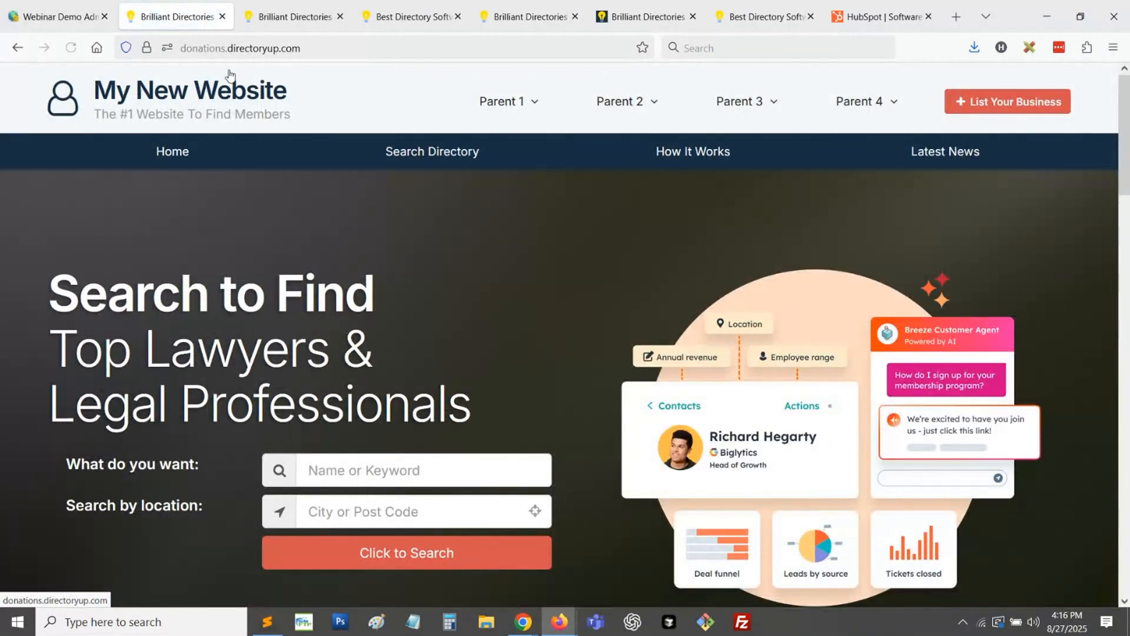
scroll(563, 302, "down", 2)
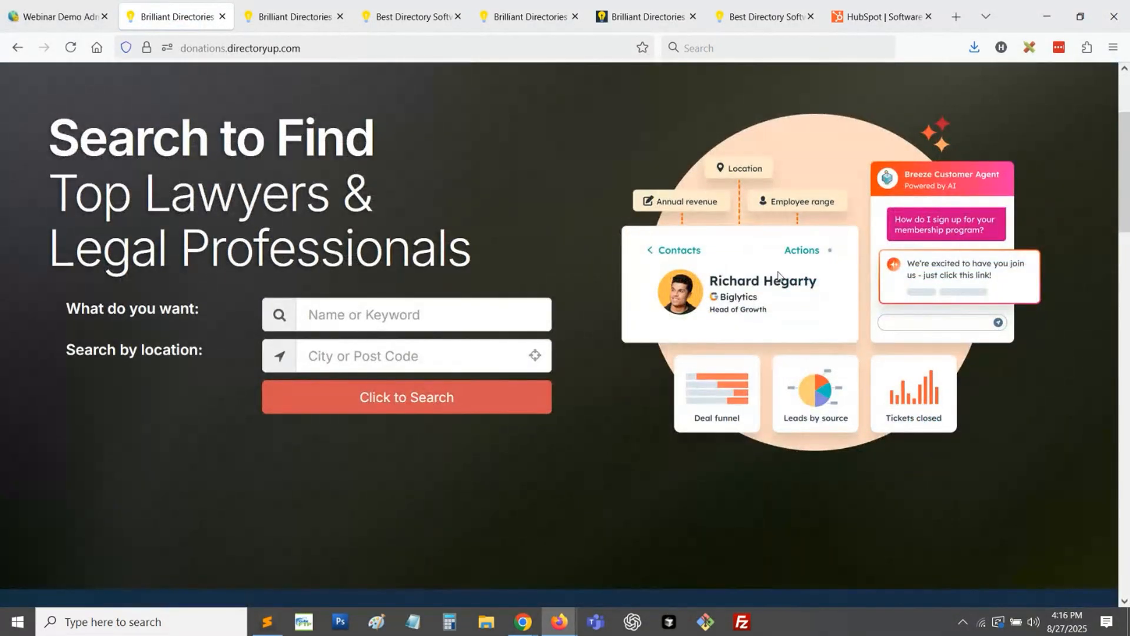
scroll(784, 283, "up", 2)
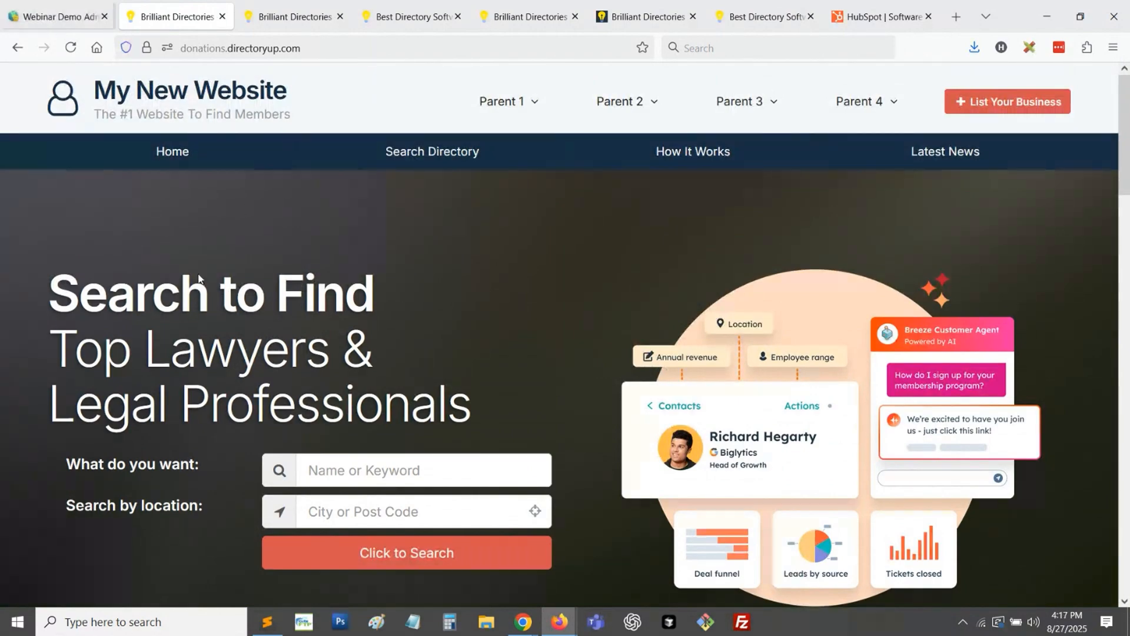
- Back in the admin, collapse Secondary Hero Content and open the stock library for replacing the Hero Background Image
left_click(65, 7)
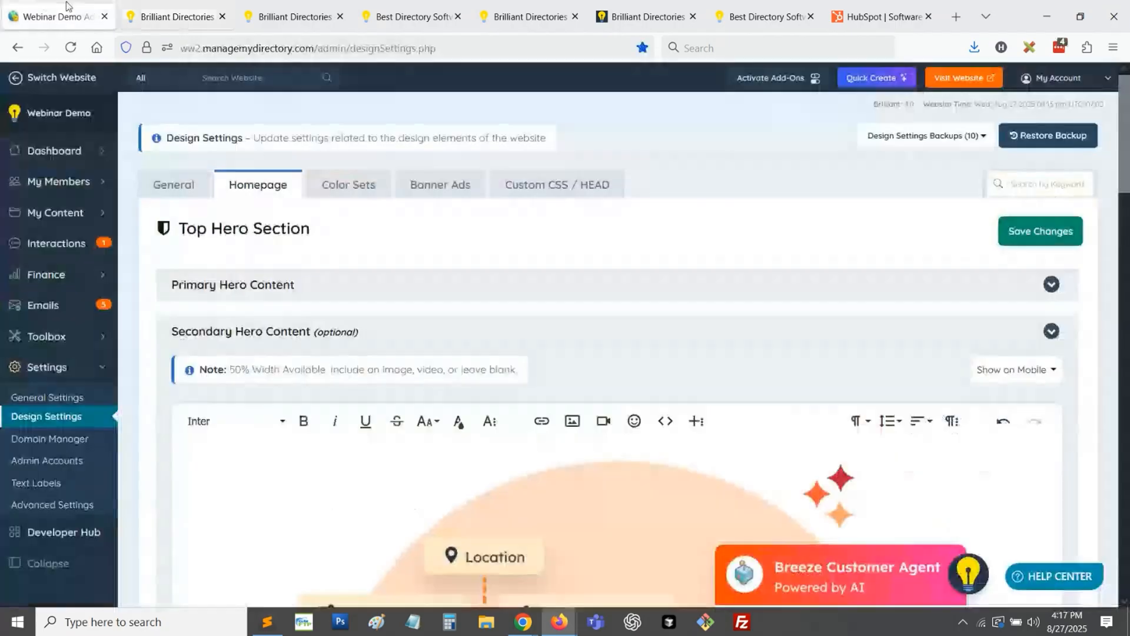
scroll(529, 399, "down", 3)
left_click(417, 183)
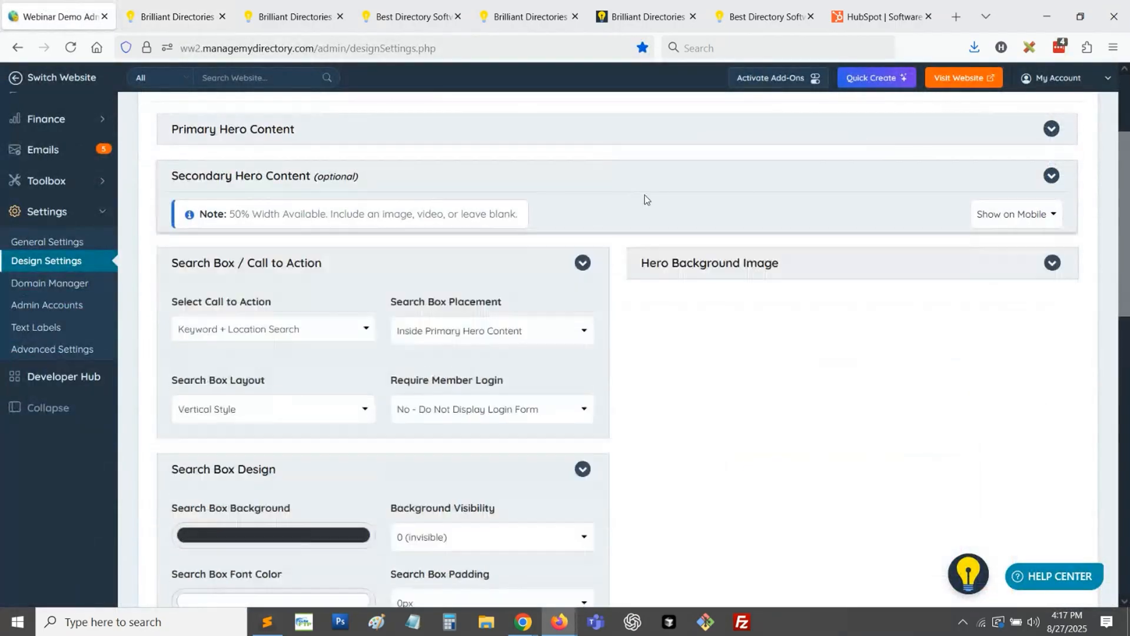
left_click(704, 223)
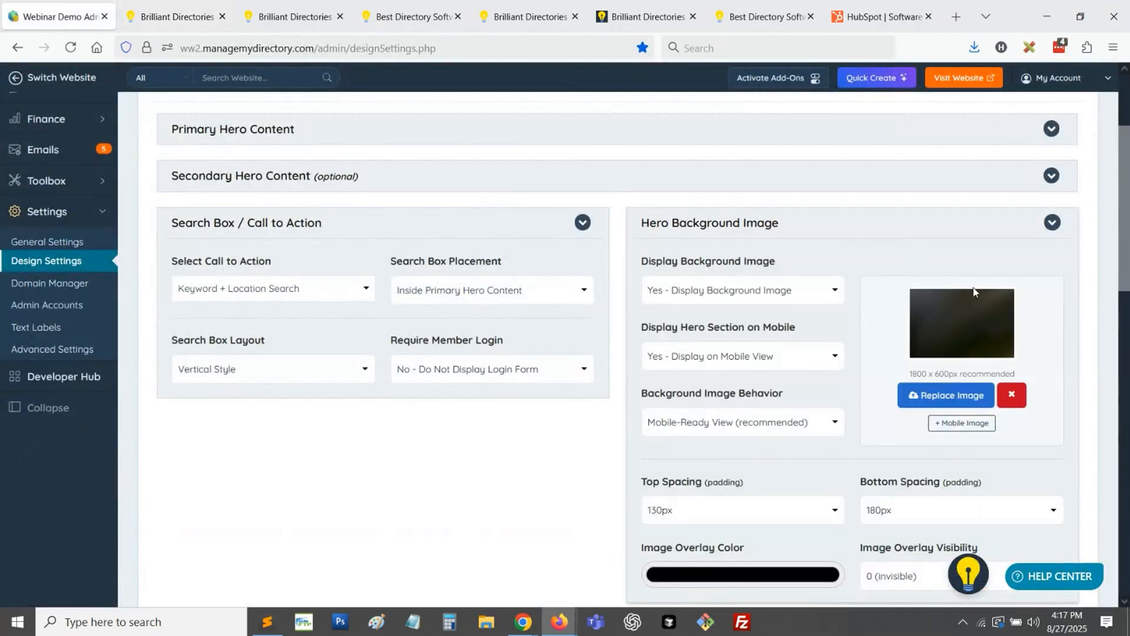
left_click(954, 393)
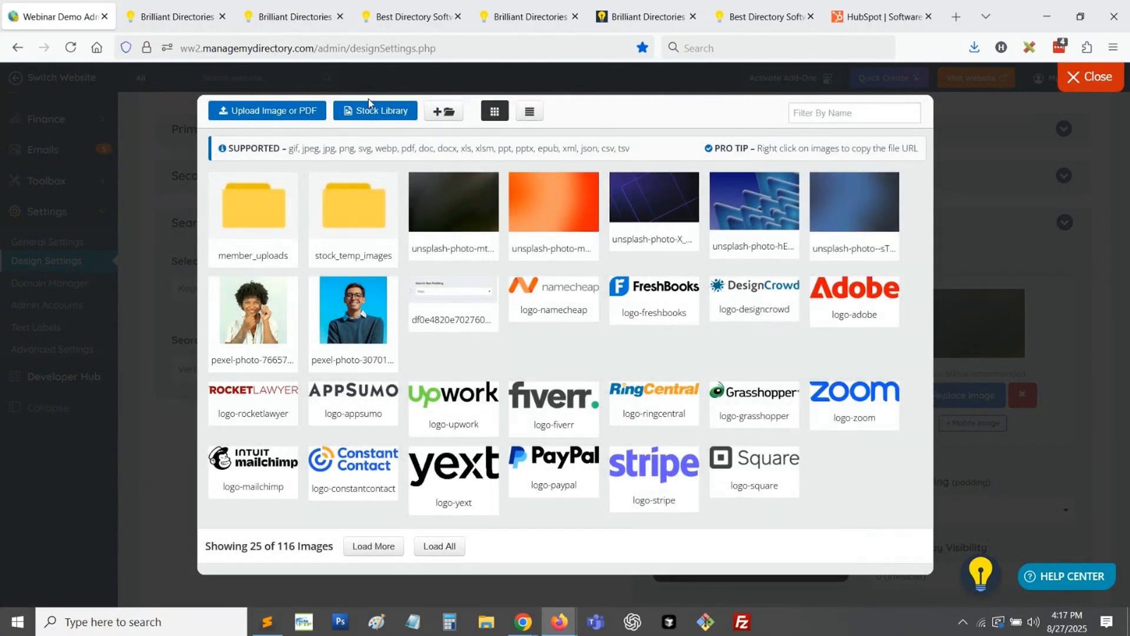
left_click(382, 118)
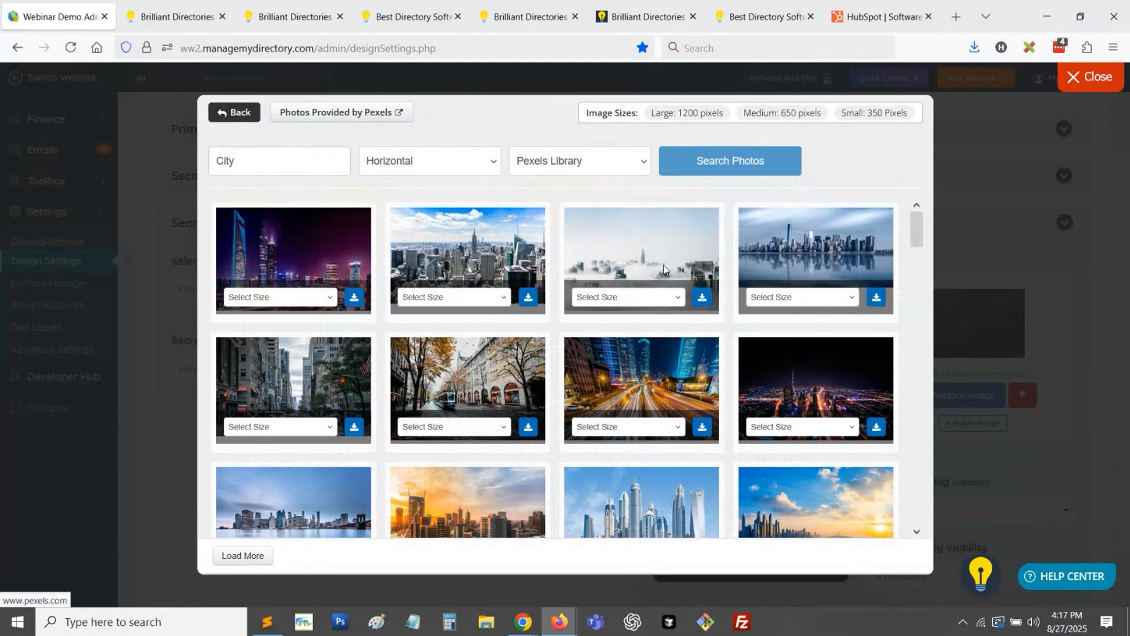
- Search the Pexels Library for horizontal "doctor" photos
left_click(277, 168)
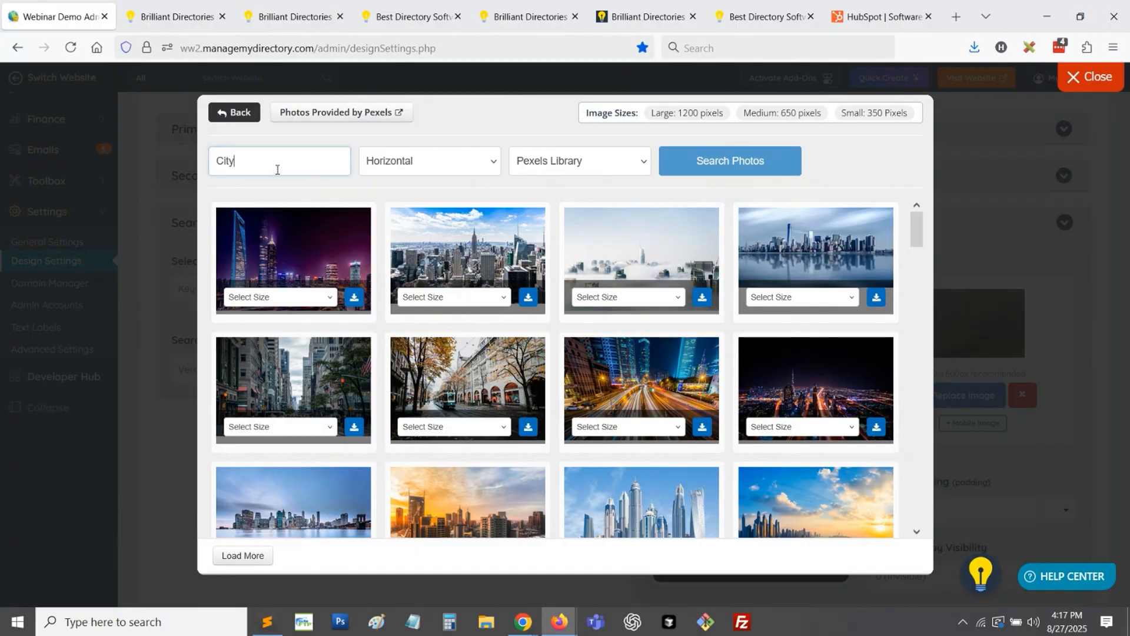
double_click(278, 166)
type("docto")
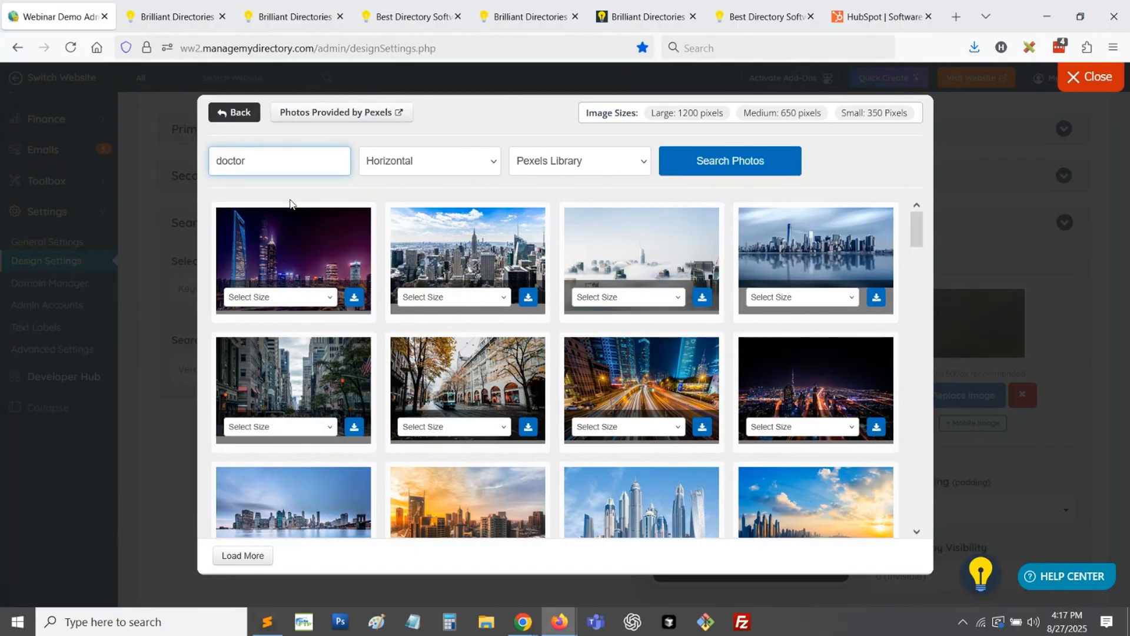
type("r")
key("Return")
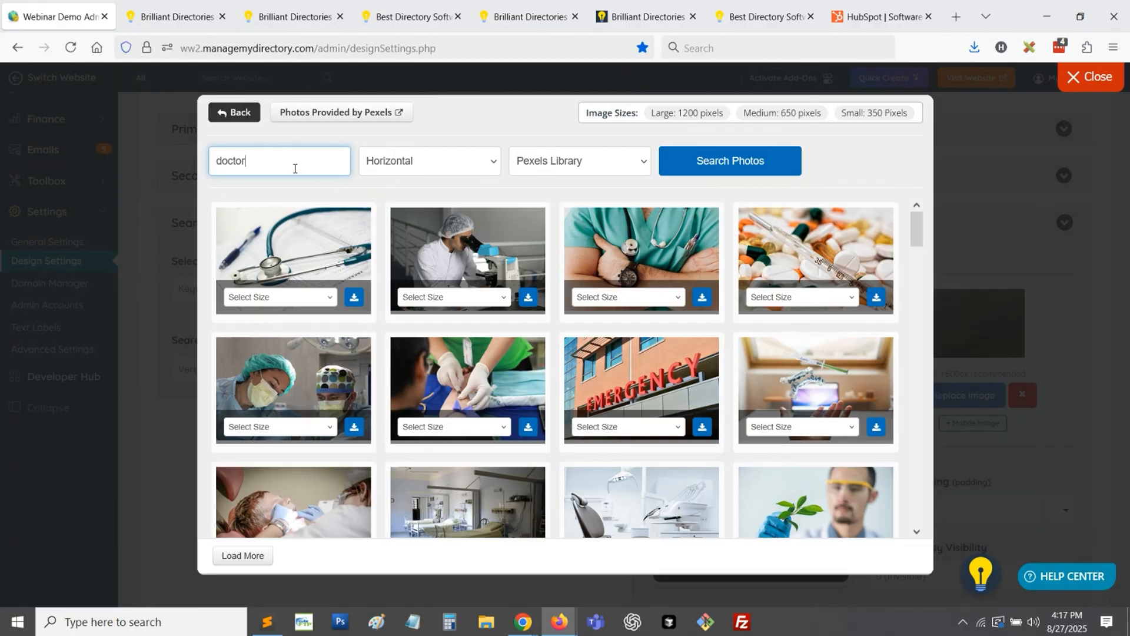
- Search the Pexels Library for horizontal "gradient background" photos
double_click(228, 154)
type("gradi")
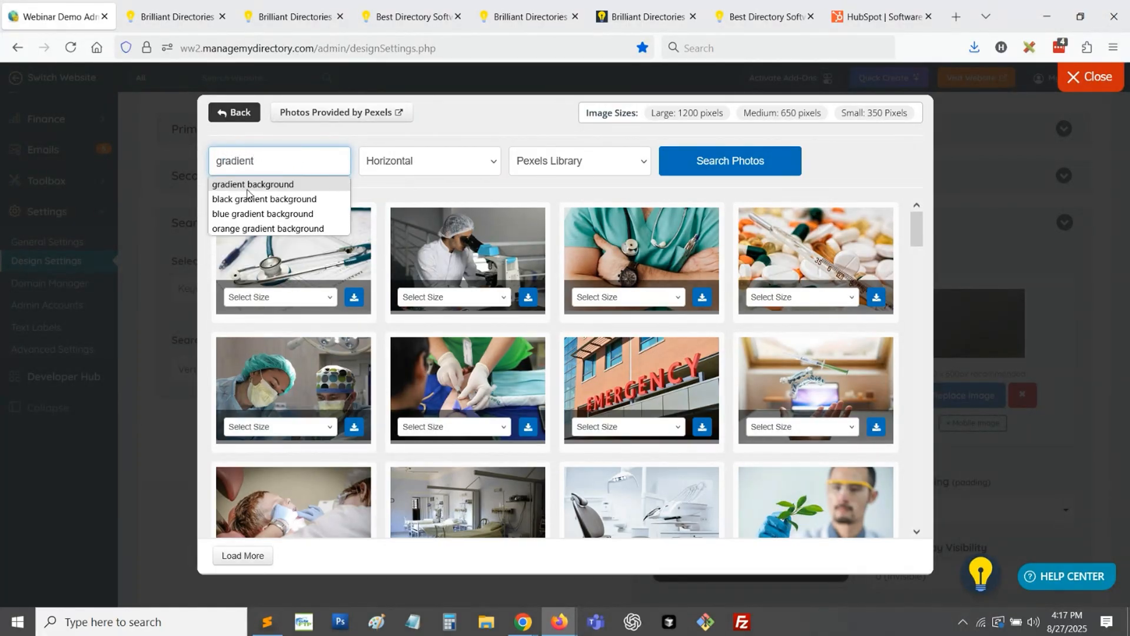
type("ent")
left_click(253, 184)
left_click(695, 158)
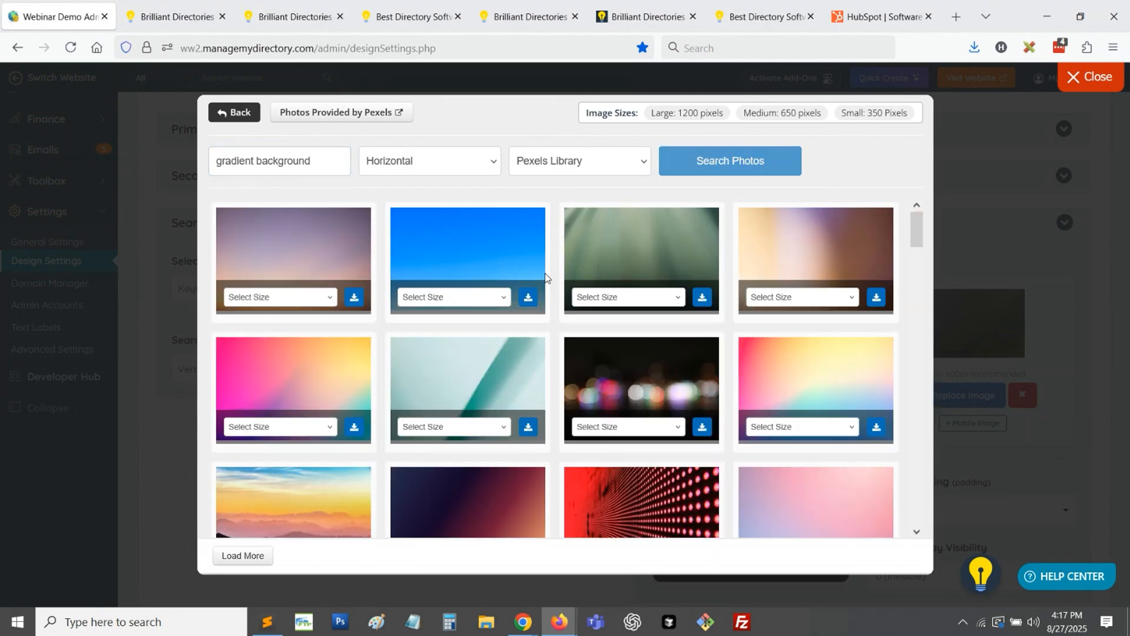
- Search the Unsplash Library for horizontal "gradient background" photos
left_click(554, 163)
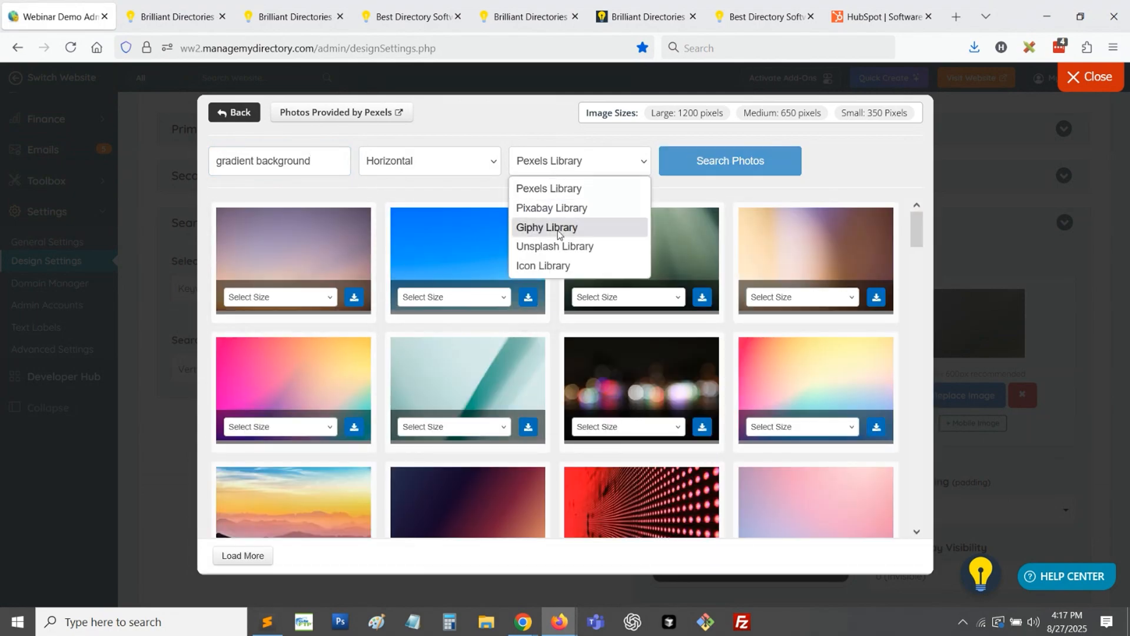
left_click(554, 246)
left_click(698, 161)
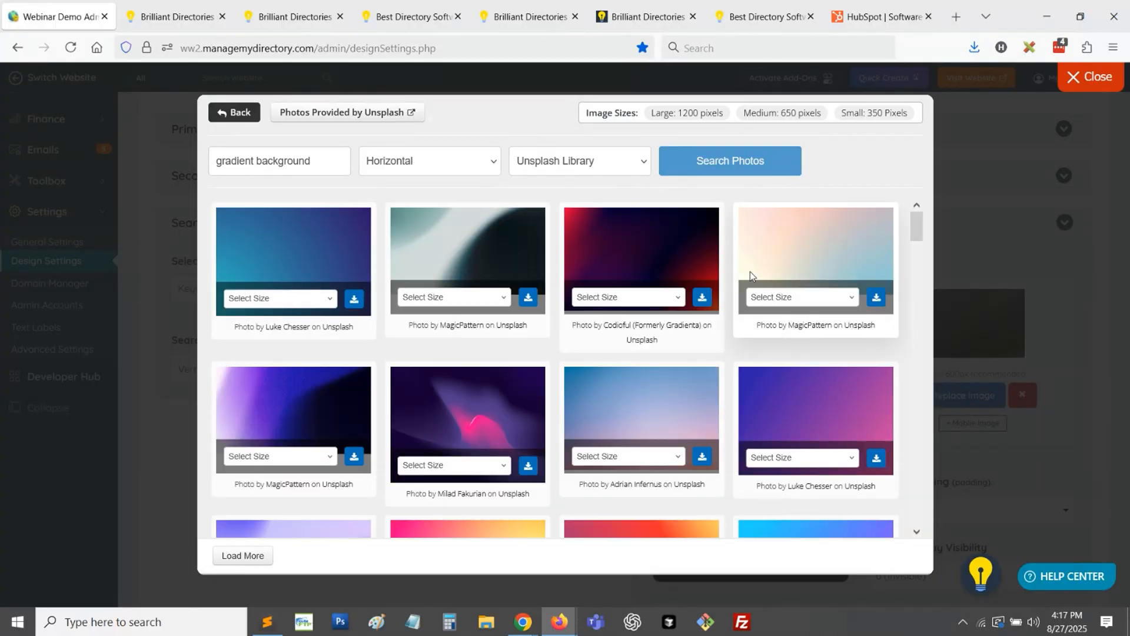
- Add the blue-to-purple gradient photo in Large size and set it as the Hero Background Image
left_click(288, 298)
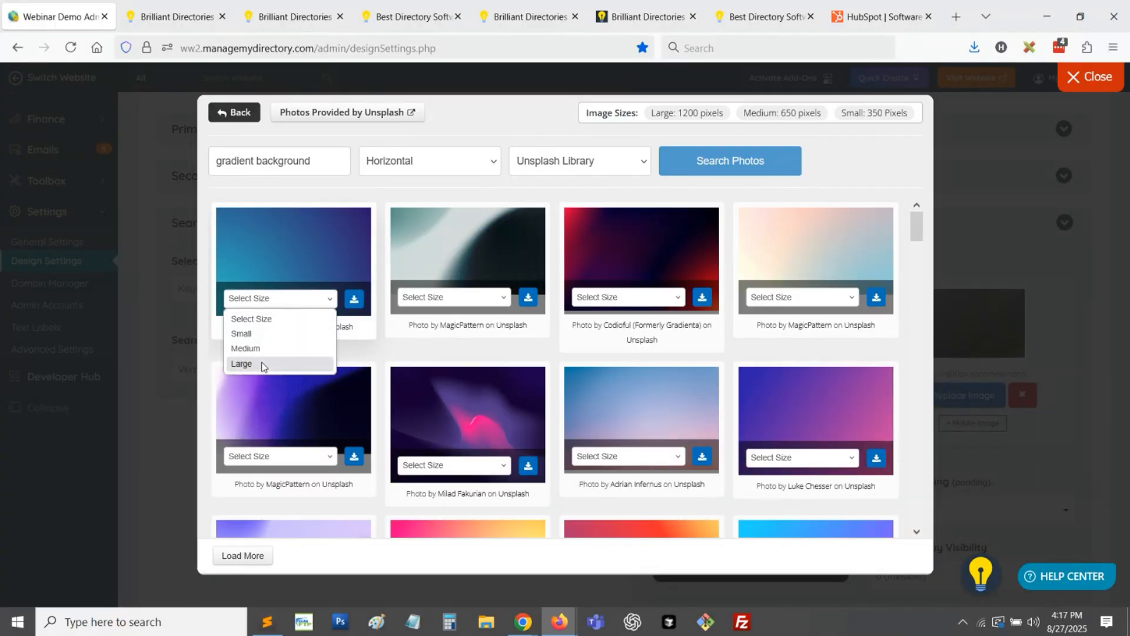
left_click(264, 366)
left_click(354, 298)
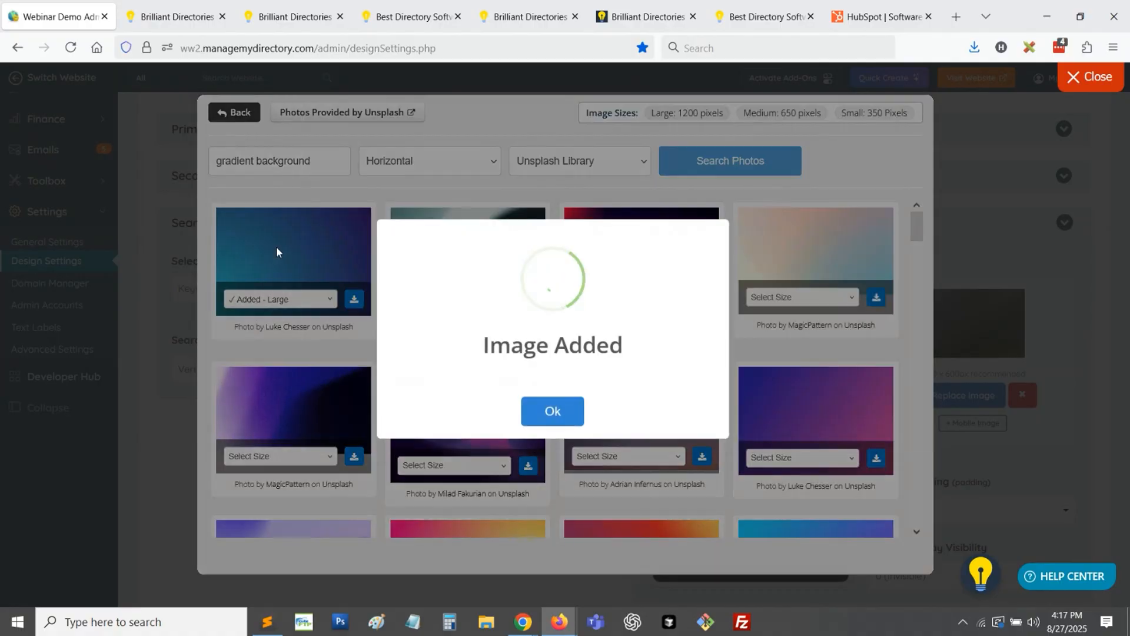
left_click(553, 406)
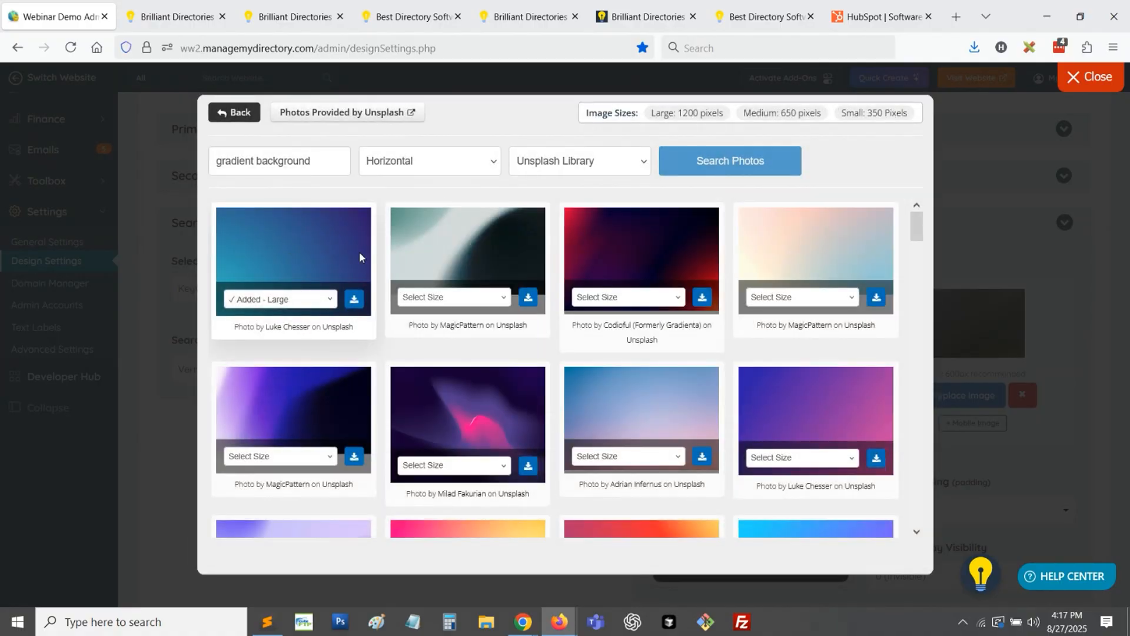
left_click(247, 118)
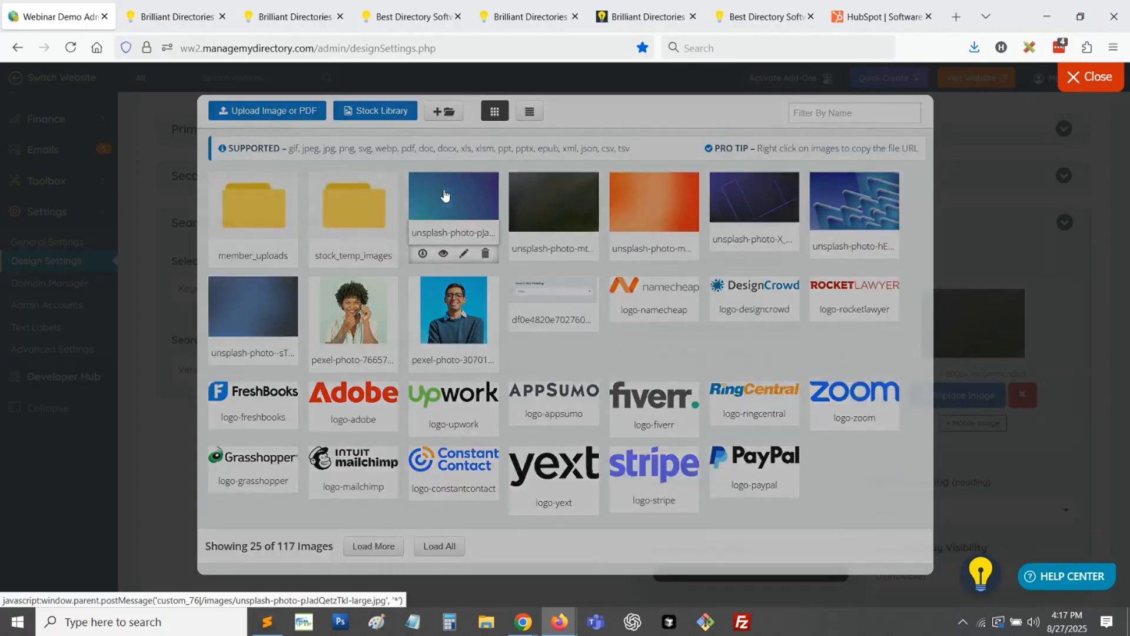
left_click(448, 202)
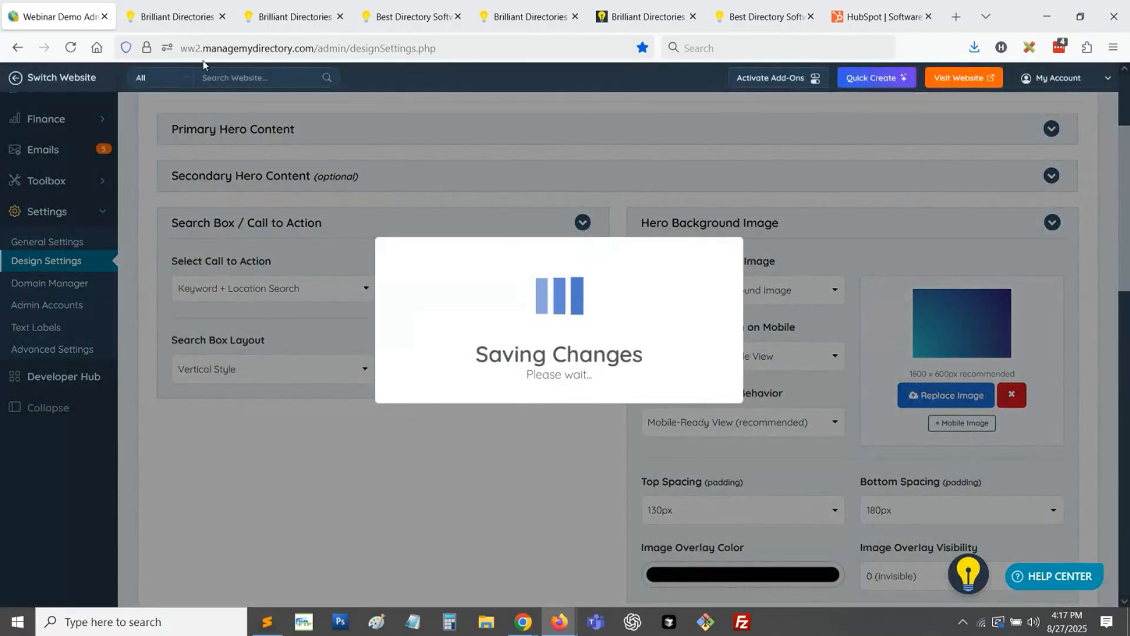
- Reload the live homepage and examine the hero section's background behind the text, search box and image
left_click(174, 16)
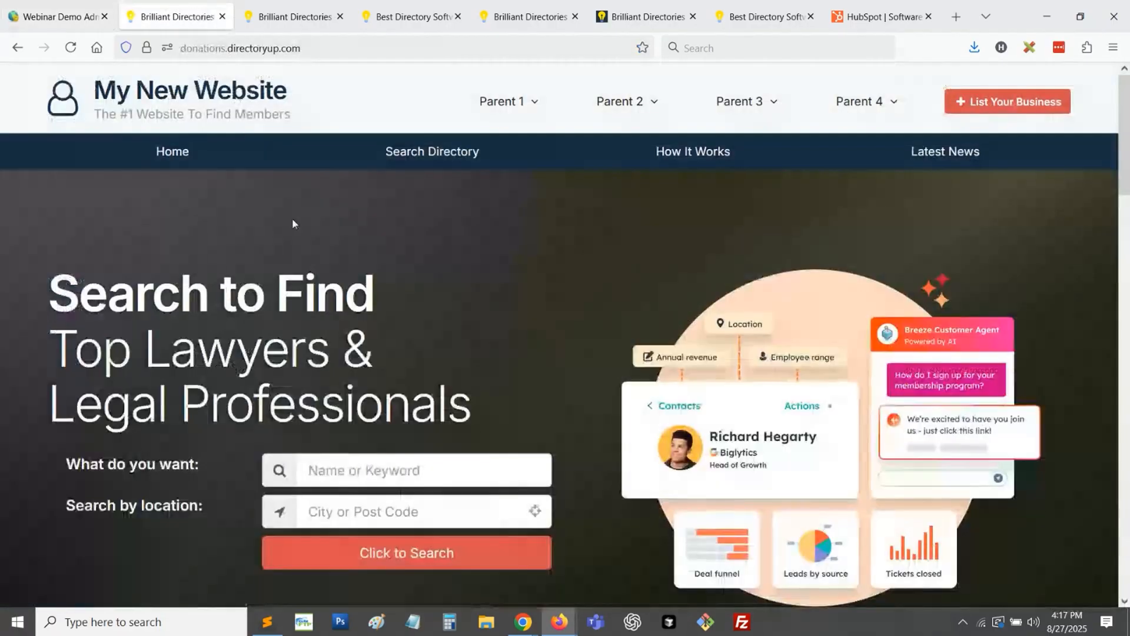
left_click(70, 48)
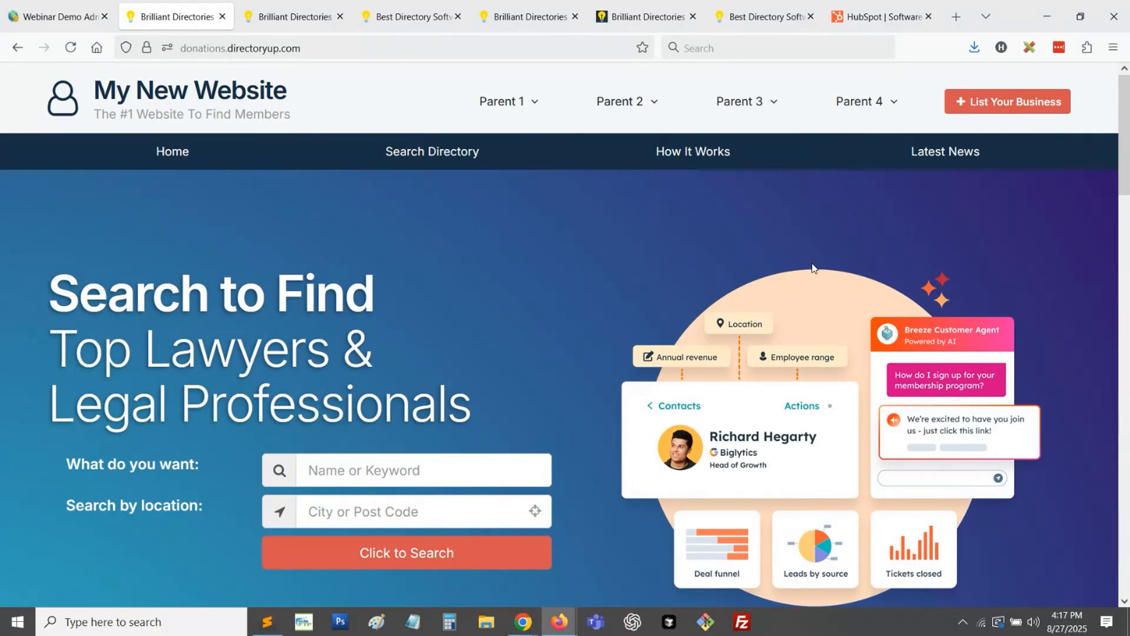
scroll(507, 346, "down", 3)
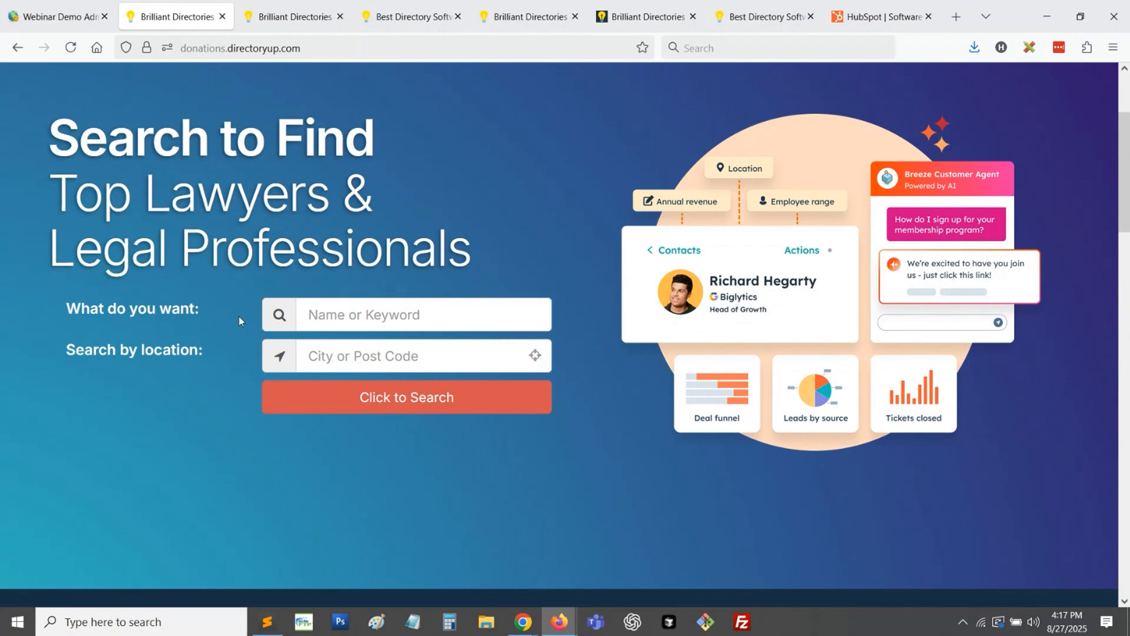
- In the admin's hero settings, set Search Box Placement to Inside Secondary Hero Content, save, and check the live homepage
left_click(44, 8)
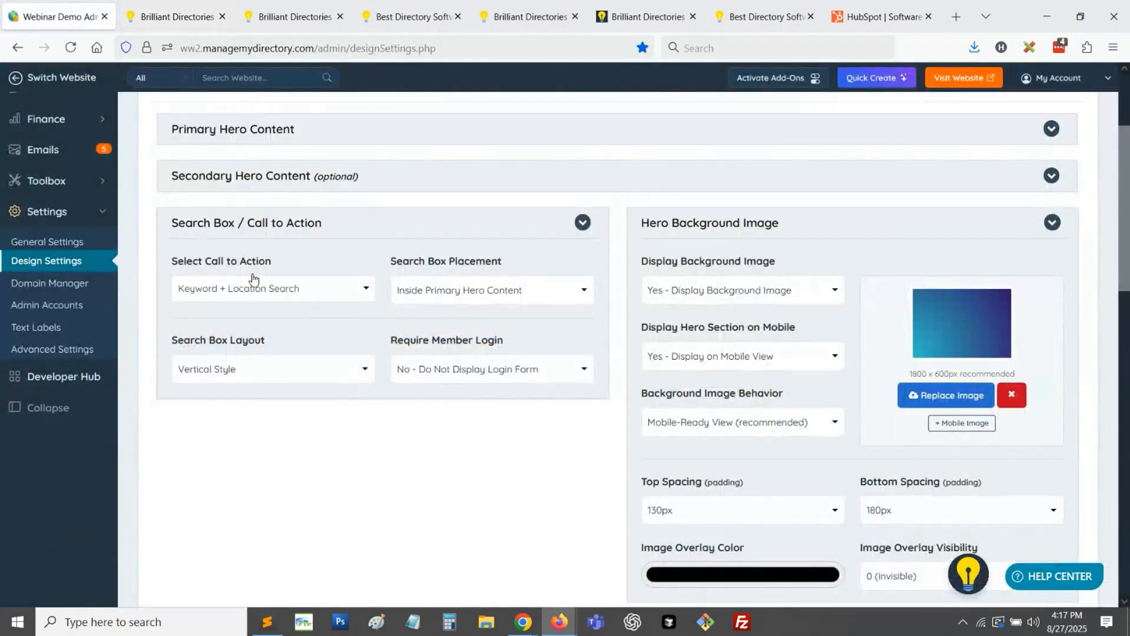
left_click(468, 293)
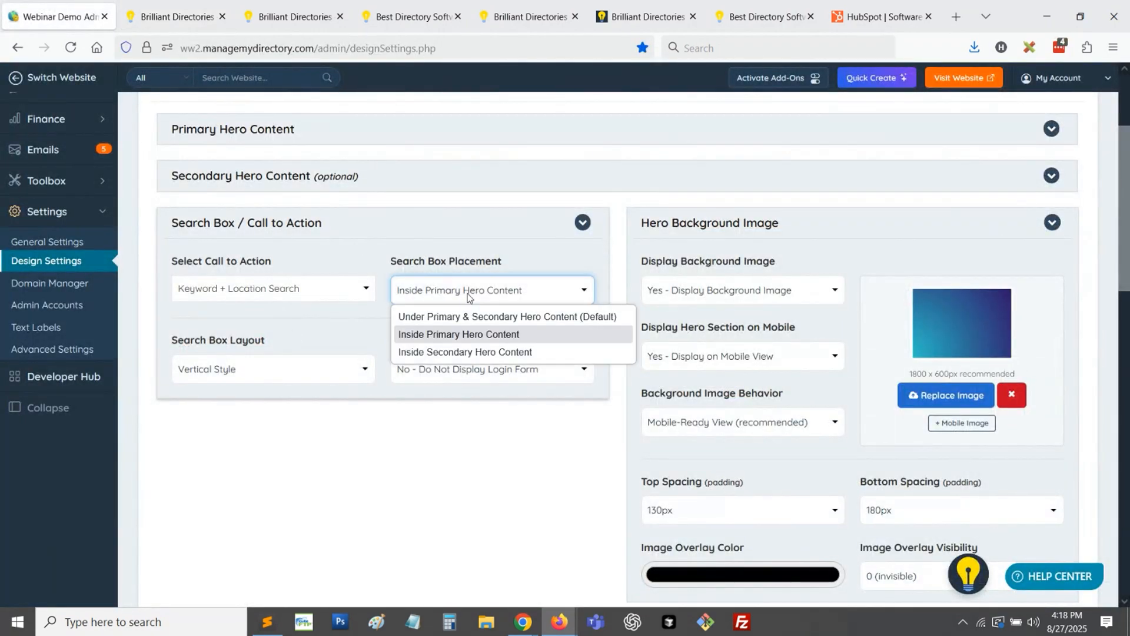
left_click(471, 353)
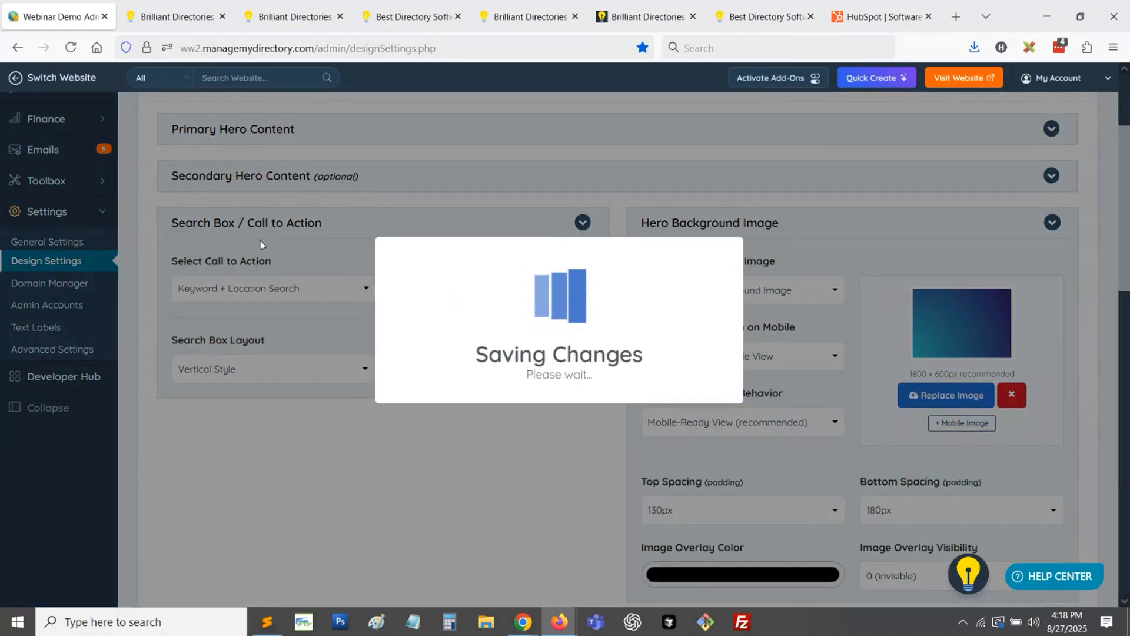
left_click(127, 10)
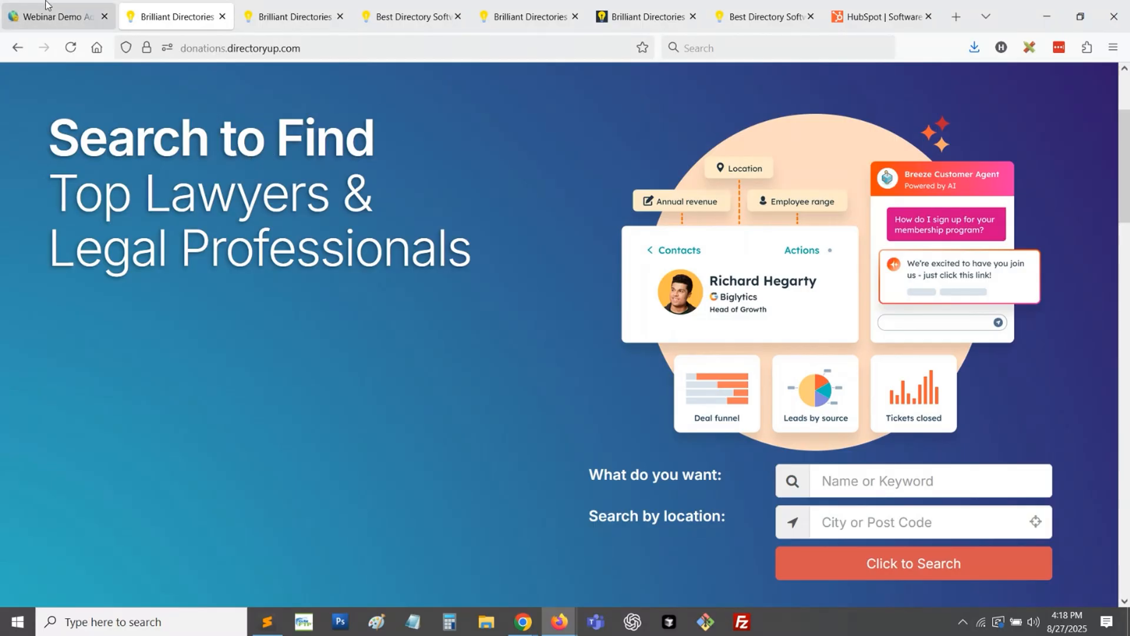
- Set Search Box Placement to Under Primary & Secondary Hero Content (Default) in the admin and check the live homepage
left_click(56, 16)
left_click(459, 296)
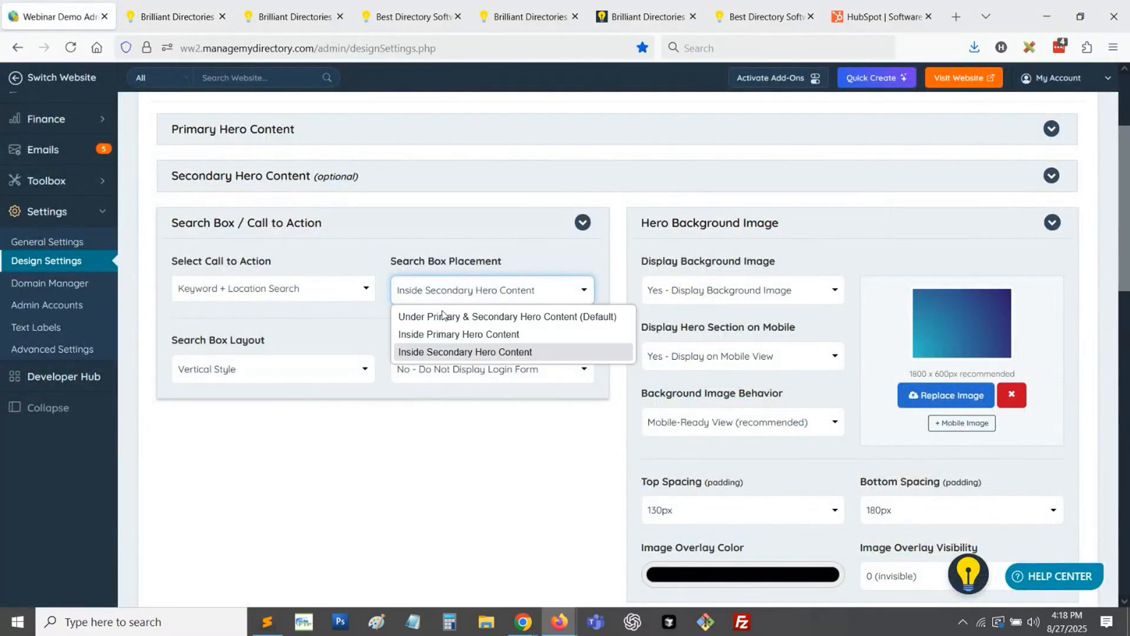
left_click(443, 316)
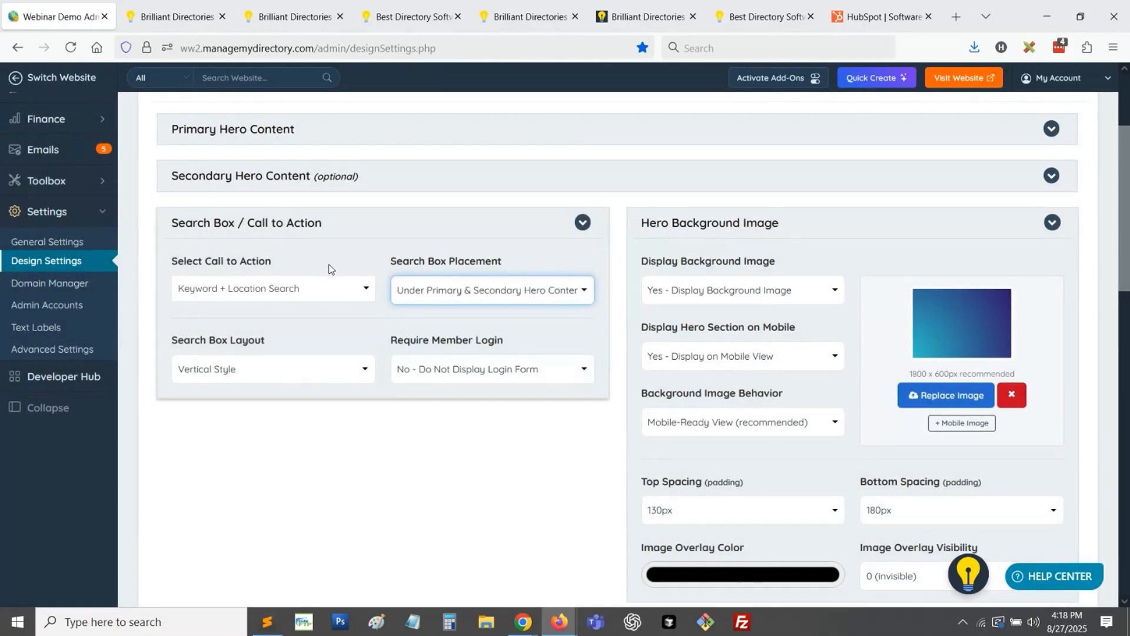
left_click(177, 16)
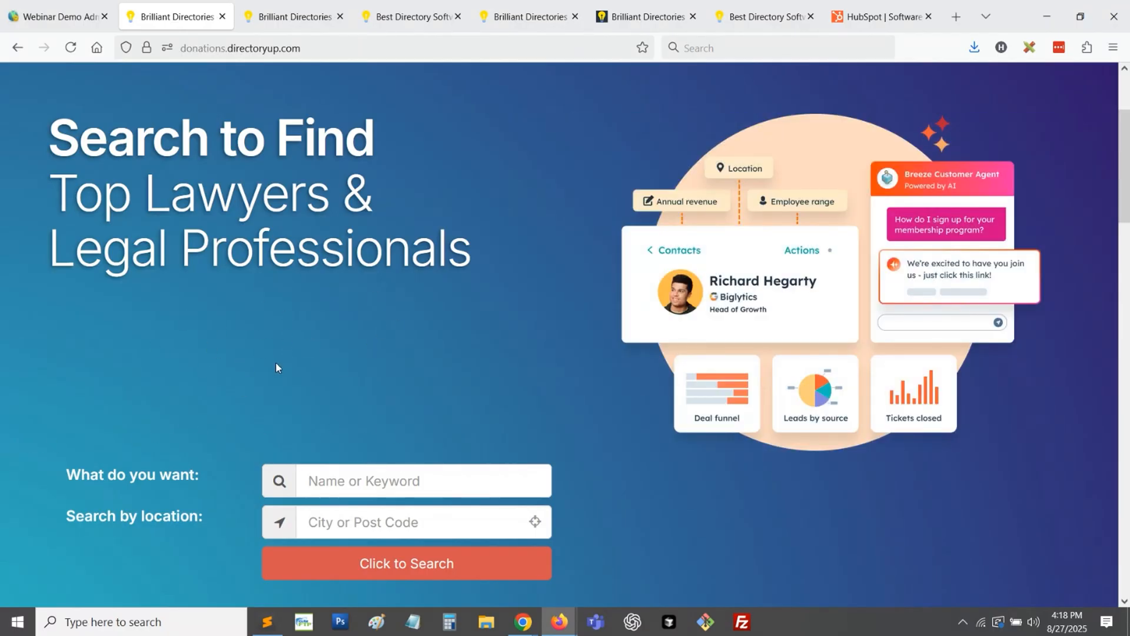
- Back in the admin, set Search Box Placement to Inside Primary Hero Content
left_click(89, 13)
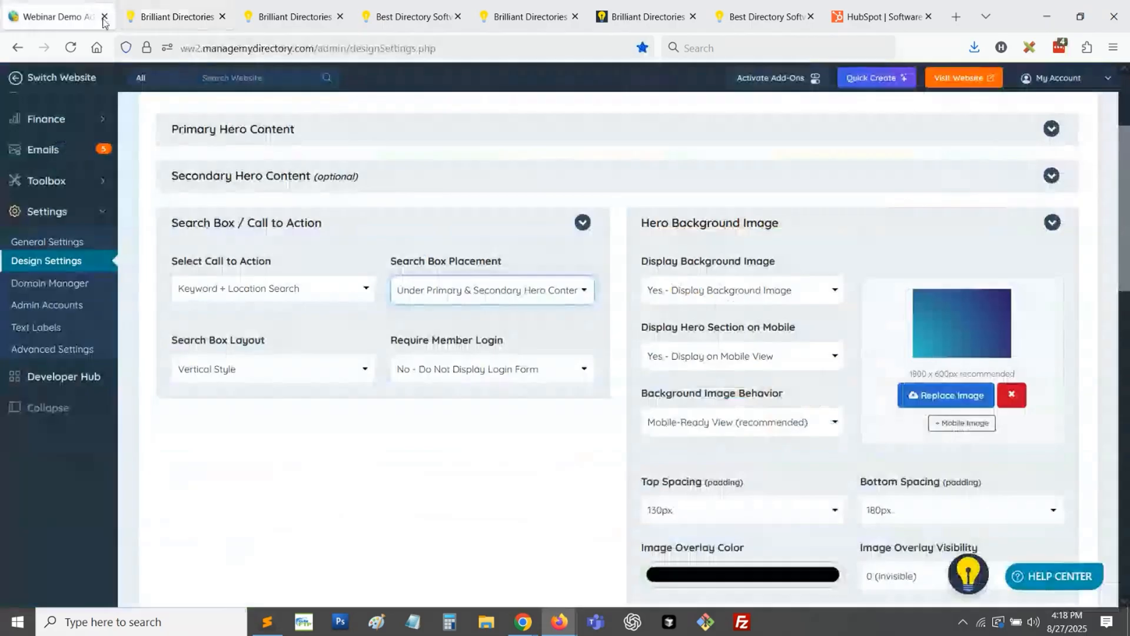
left_click(450, 297)
left_click(424, 335)
- Set the hero's call to action to Display Button Links, save the changes, and reload the live homepage
left_click(299, 292)
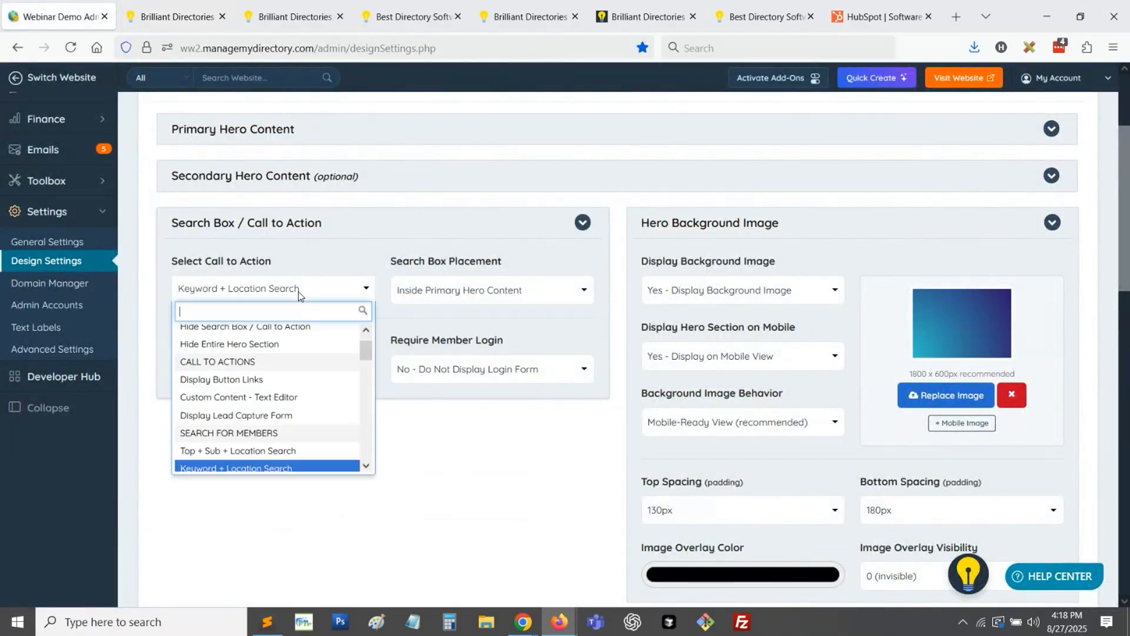
scroll(279, 442, "up", 1)
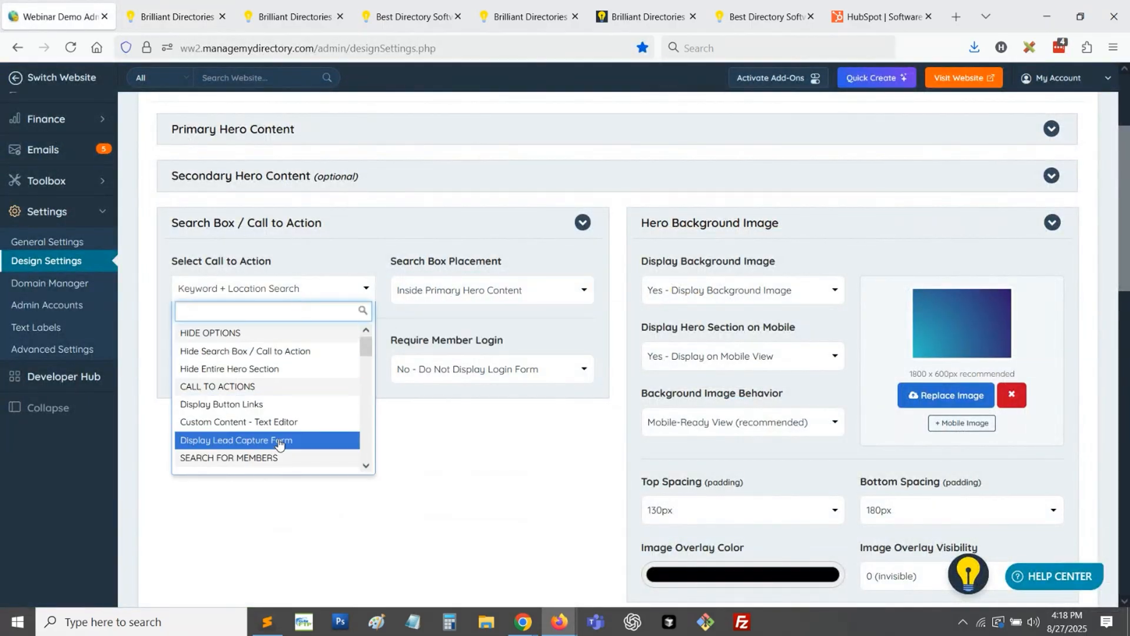
left_click(244, 406)
scroll(250, 458, "up", 3)
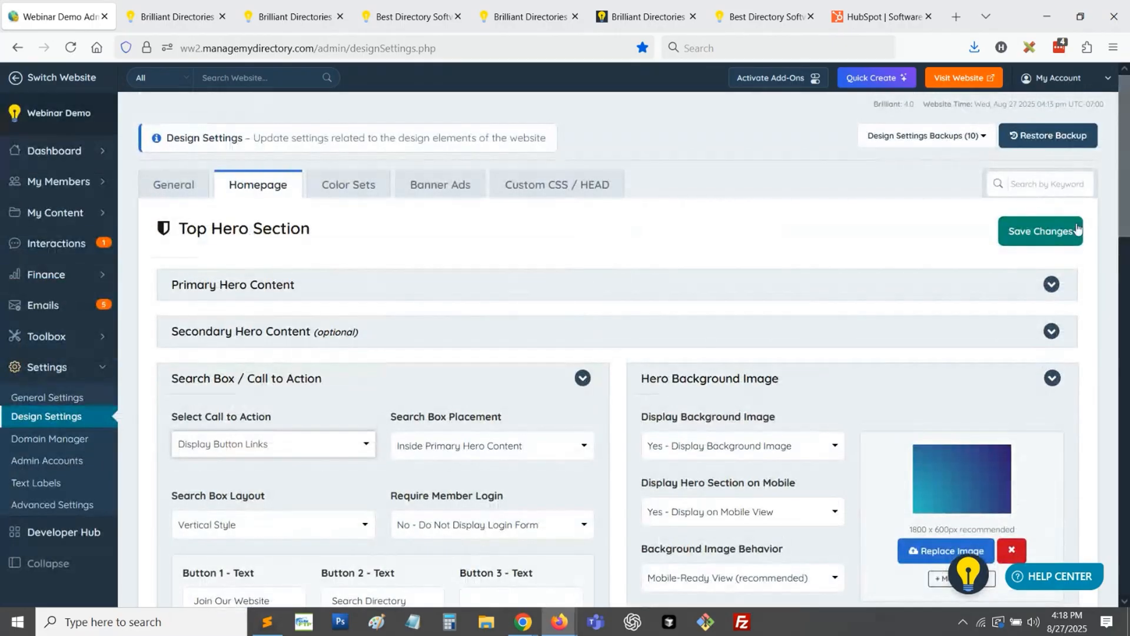
left_click(1041, 230)
left_click(177, 5)
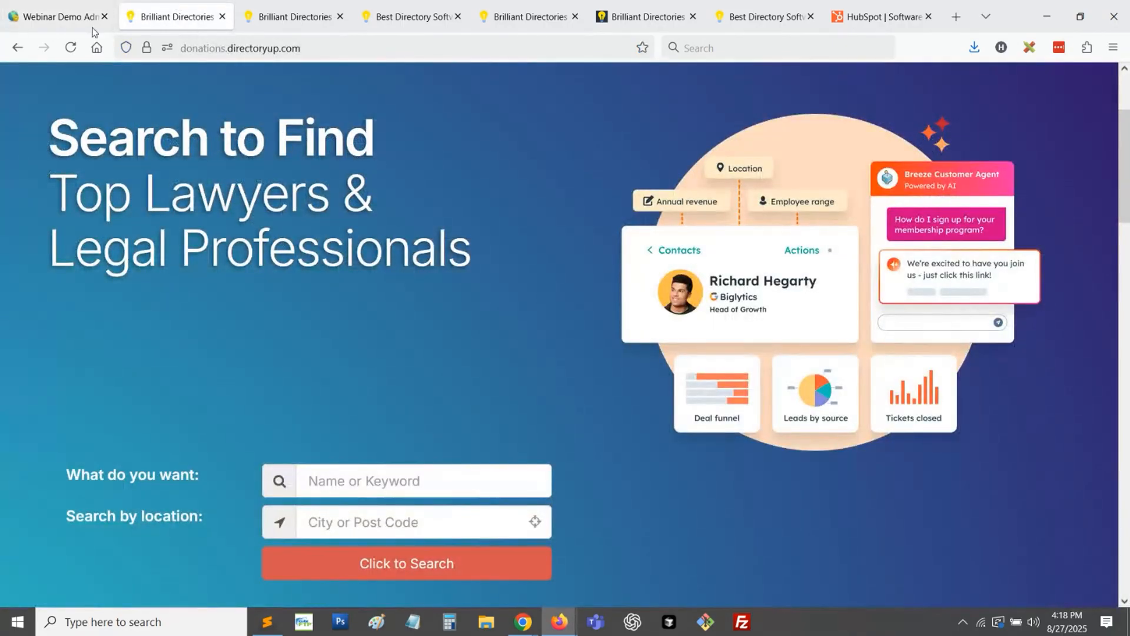
left_click(71, 48)
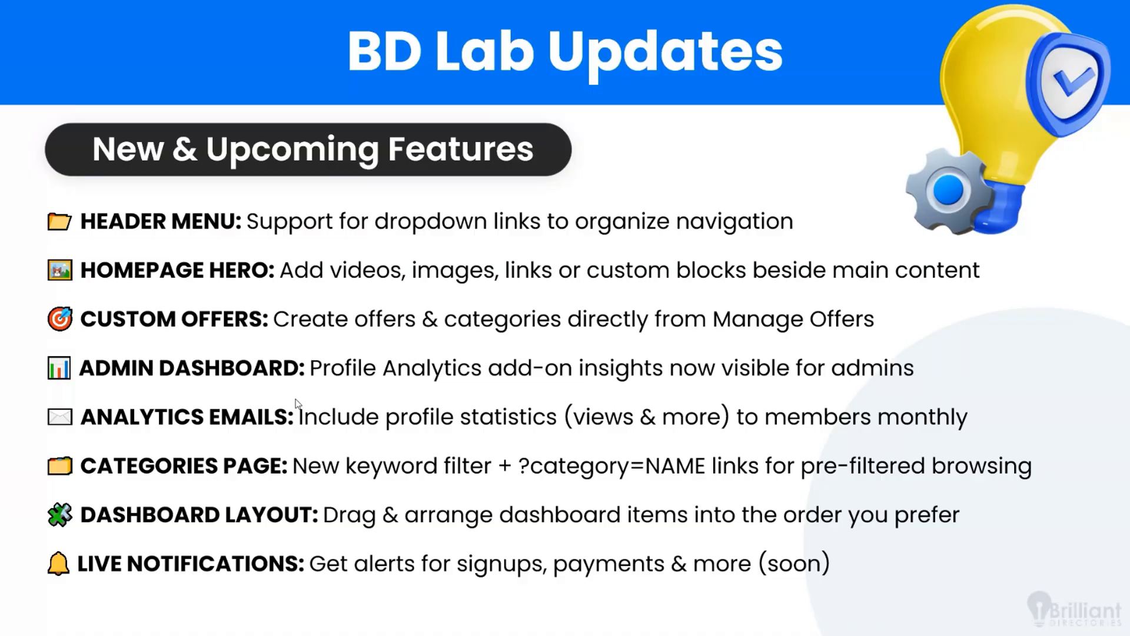
- Switch from the slides to the website admin, open Manage Offers, and look through the offers by category
key("alt+Tab")
left_click(44, 6)
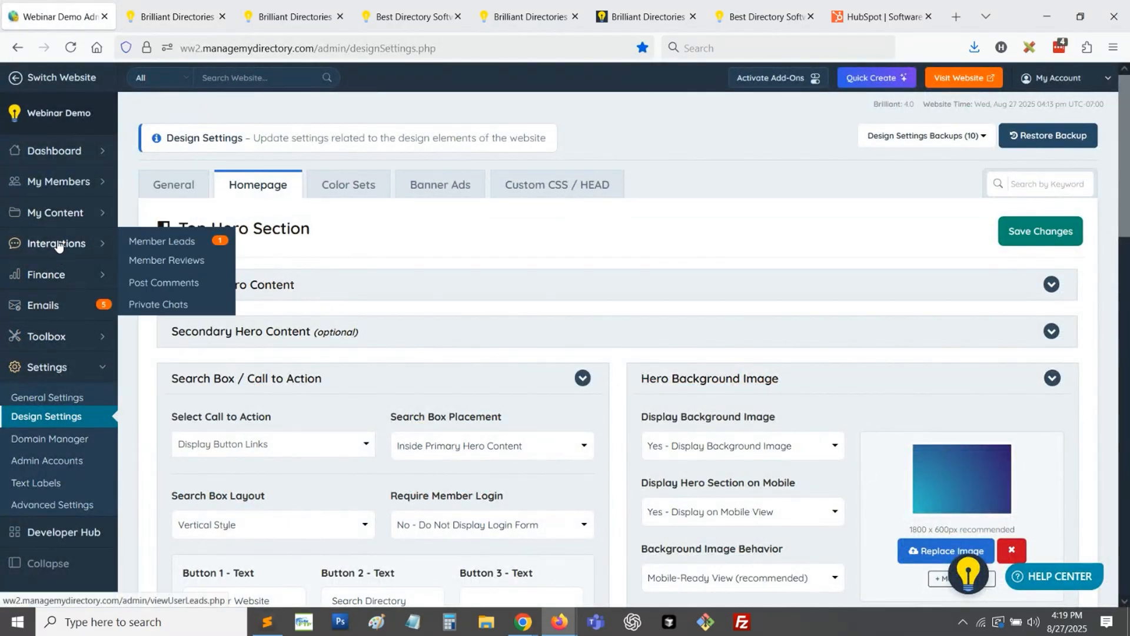
mouse_move(66, 215)
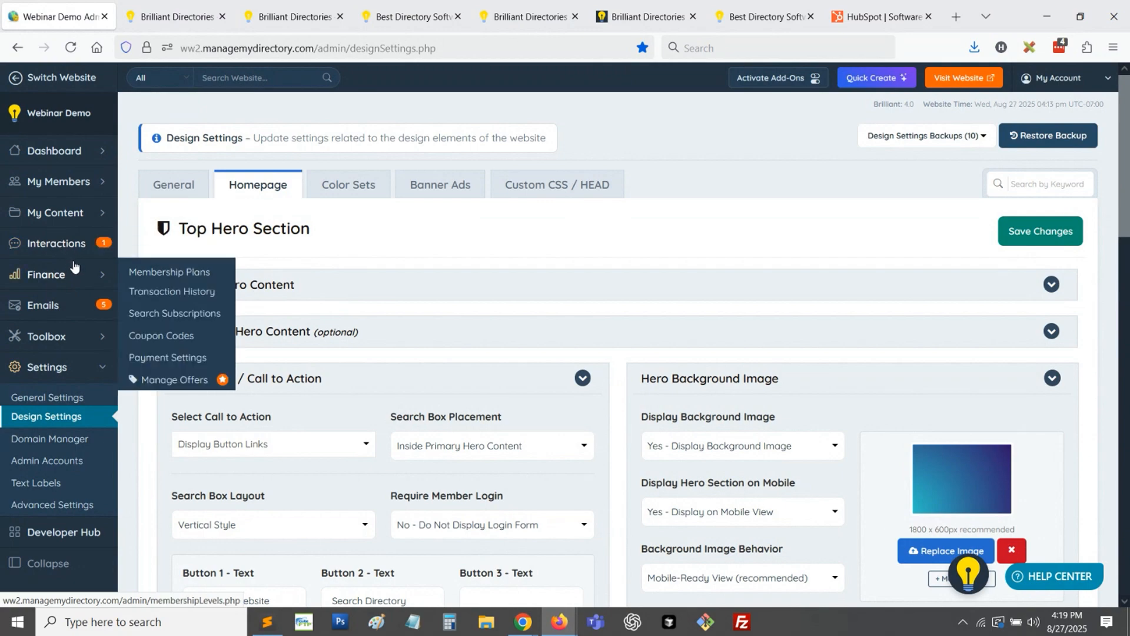
mouse_move(73, 253)
left_click(82, 274)
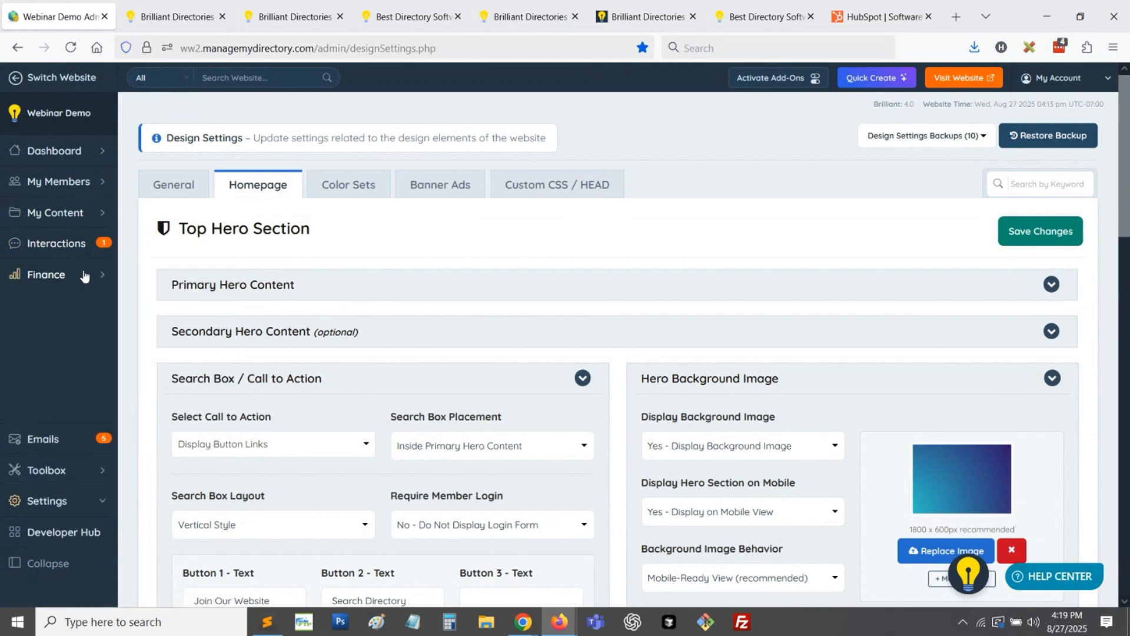
left_click(61, 414)
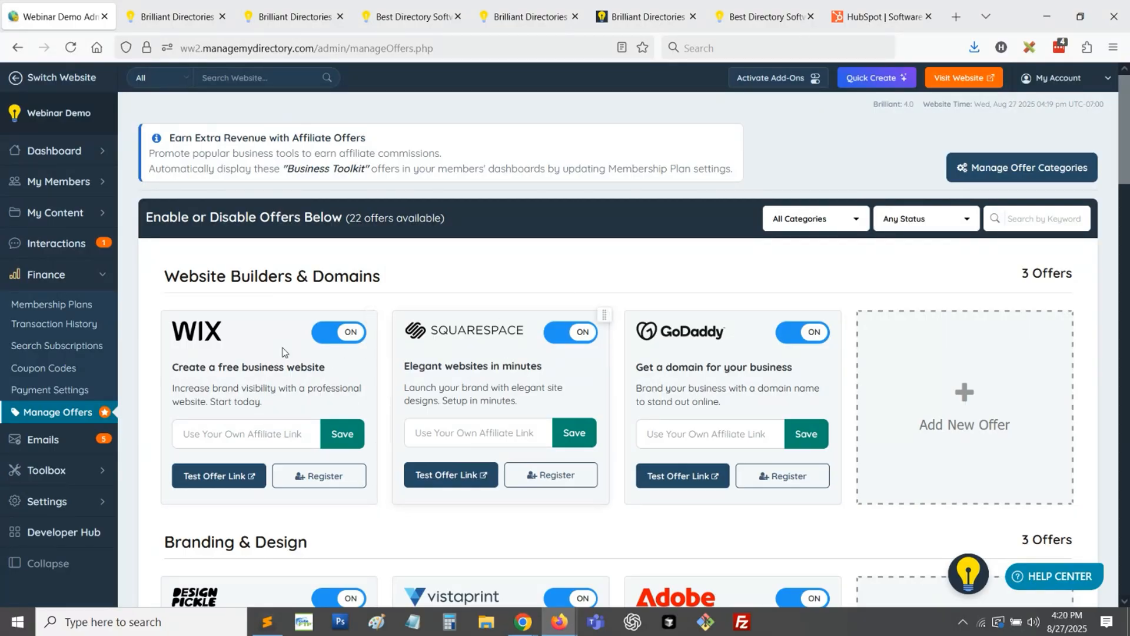
scroll(273, 355, "down", 5)
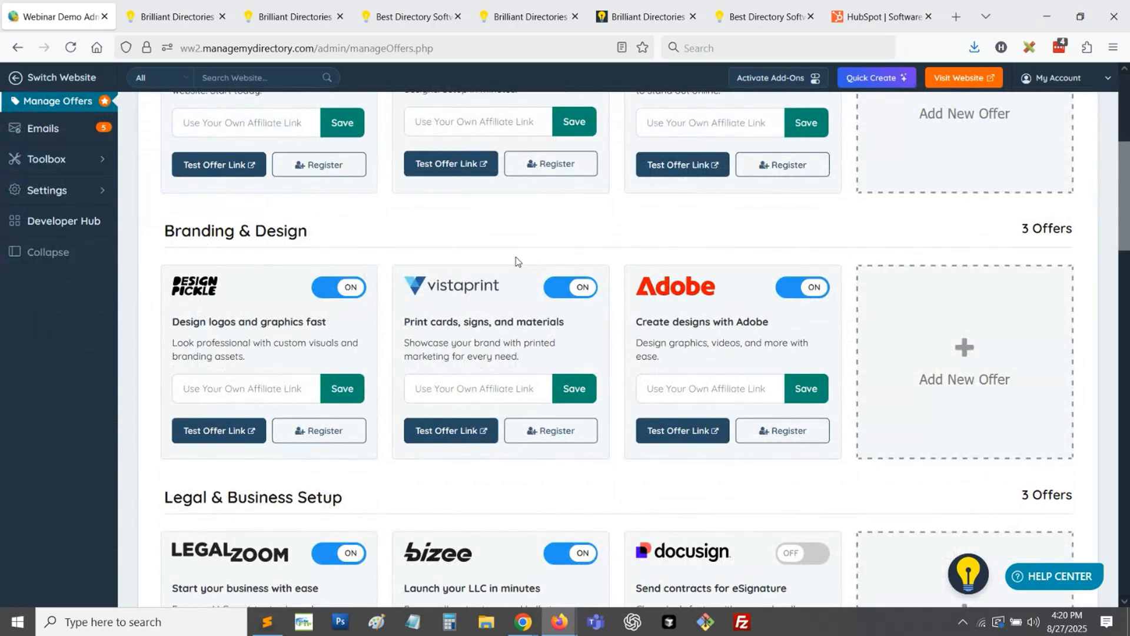
scroll(301, 347, "down", 2)
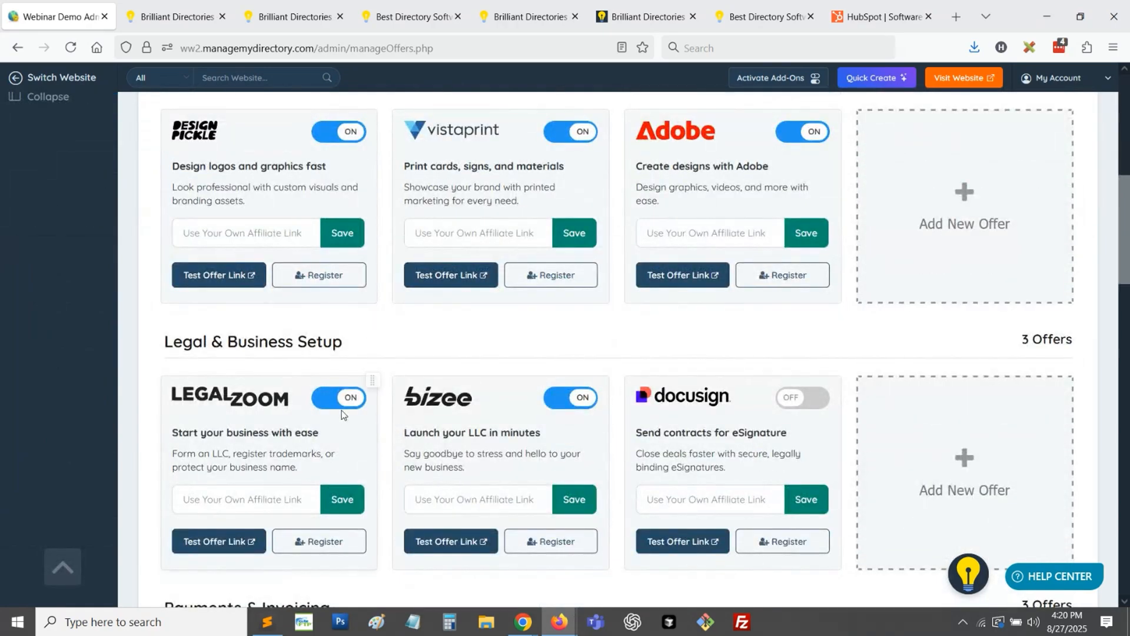
scroll(603, 401, "up", 8)
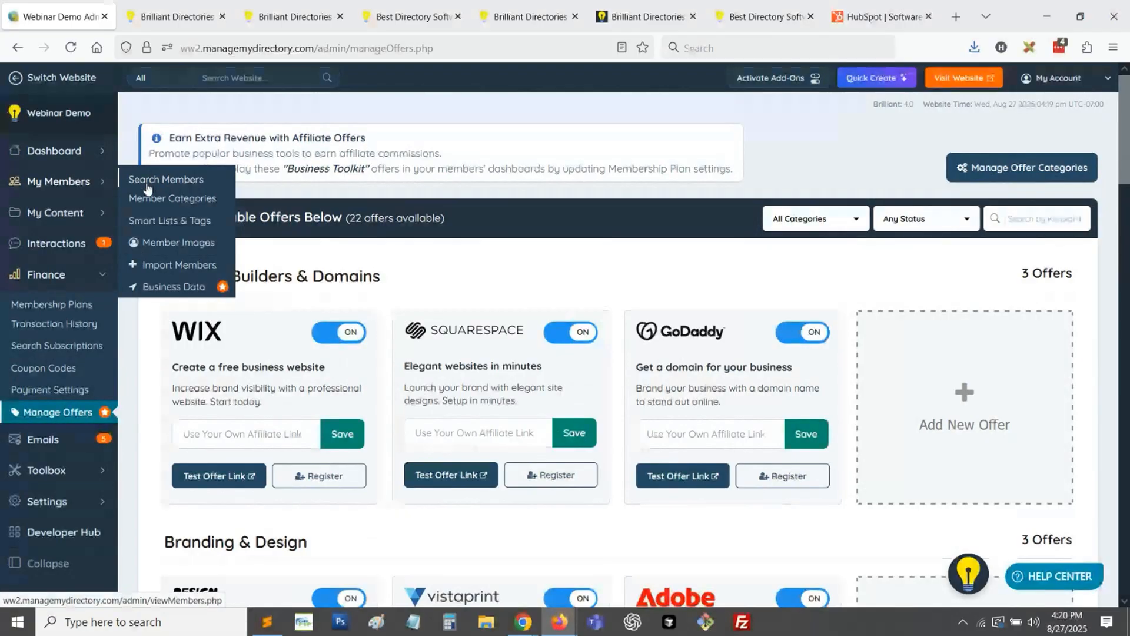
- Open the Search Members page in a new browser tab and switch to it
middle_click(171, 179)
left_click(142, 15)
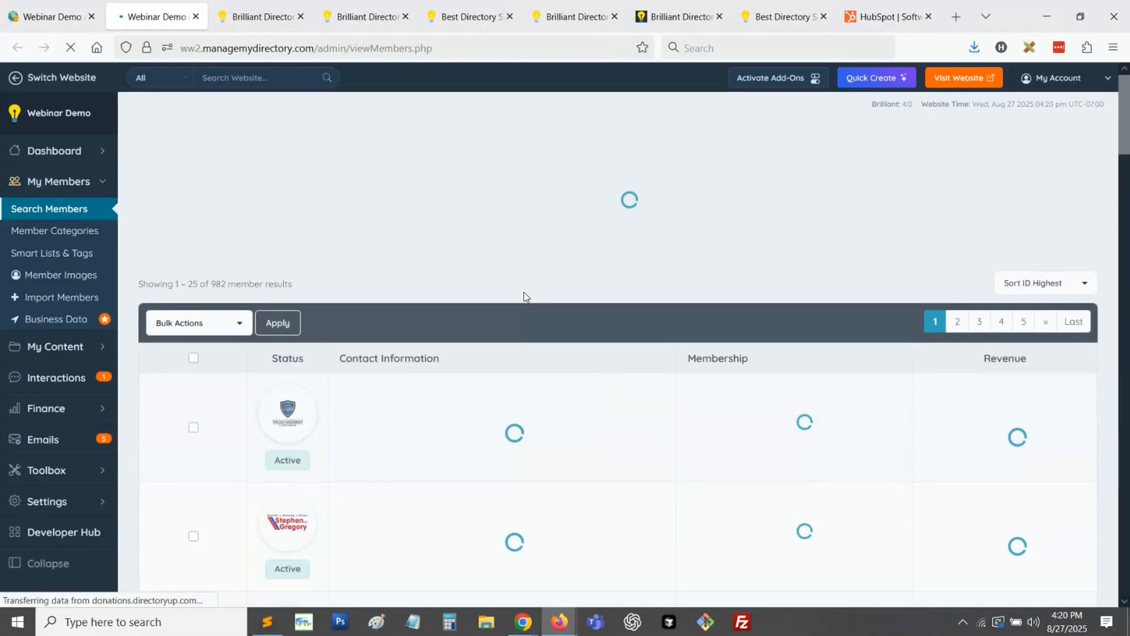
- In the Windows taskbar settings, turn on automatic hiding of the taskbar in both desktop mode and tablet mode
right_click(858, 613)
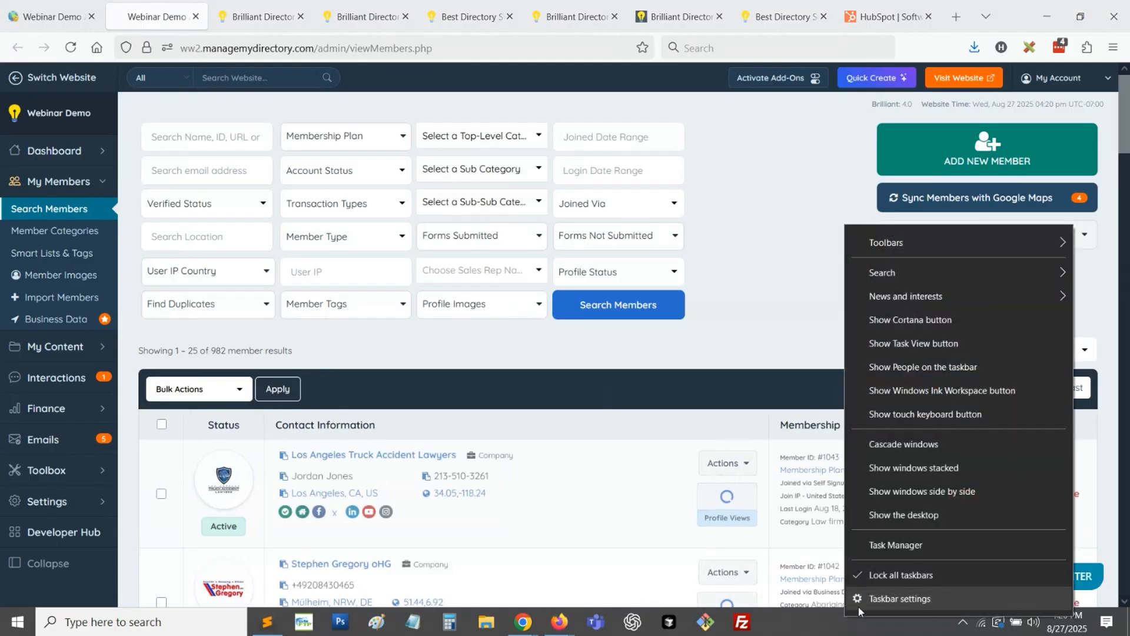
left_click(868, 598)
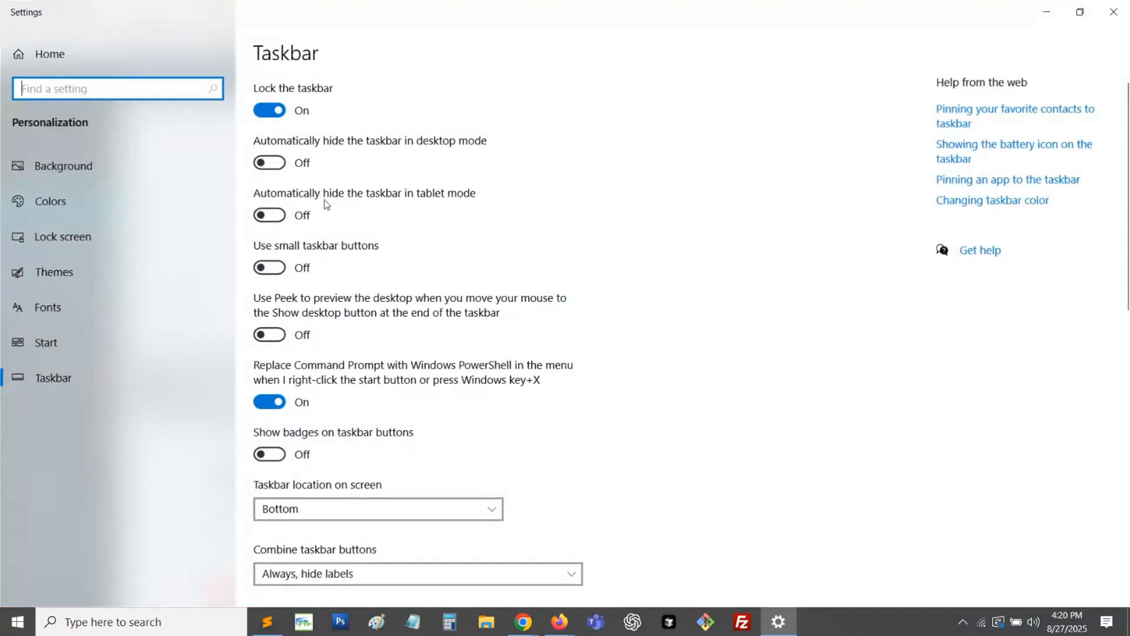
left_click(269, 162)
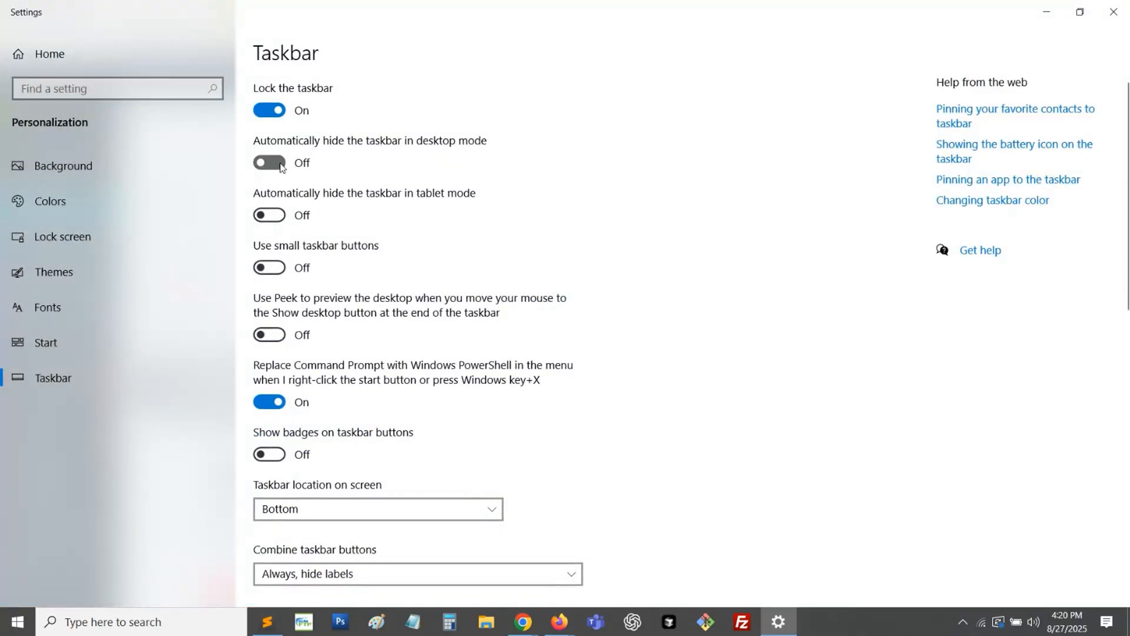
left_click(277, 217)
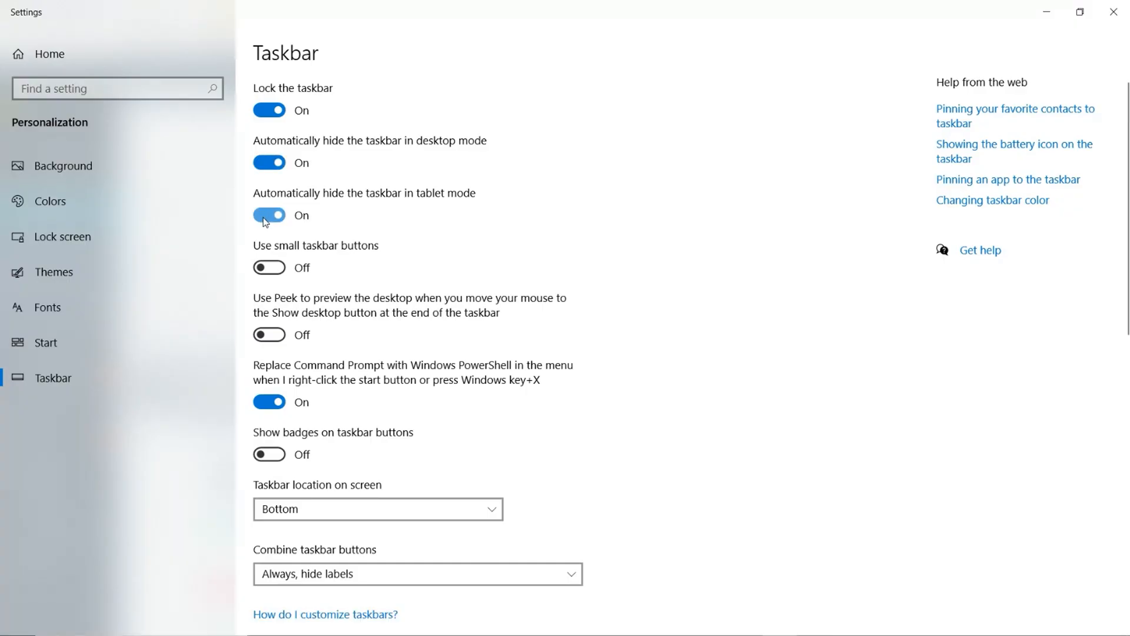
- Leave the taskbar settings, return to the member list, and log in to the Los Angeles Truck Accident Lawyers member dashboard
left_click(1046, 12)
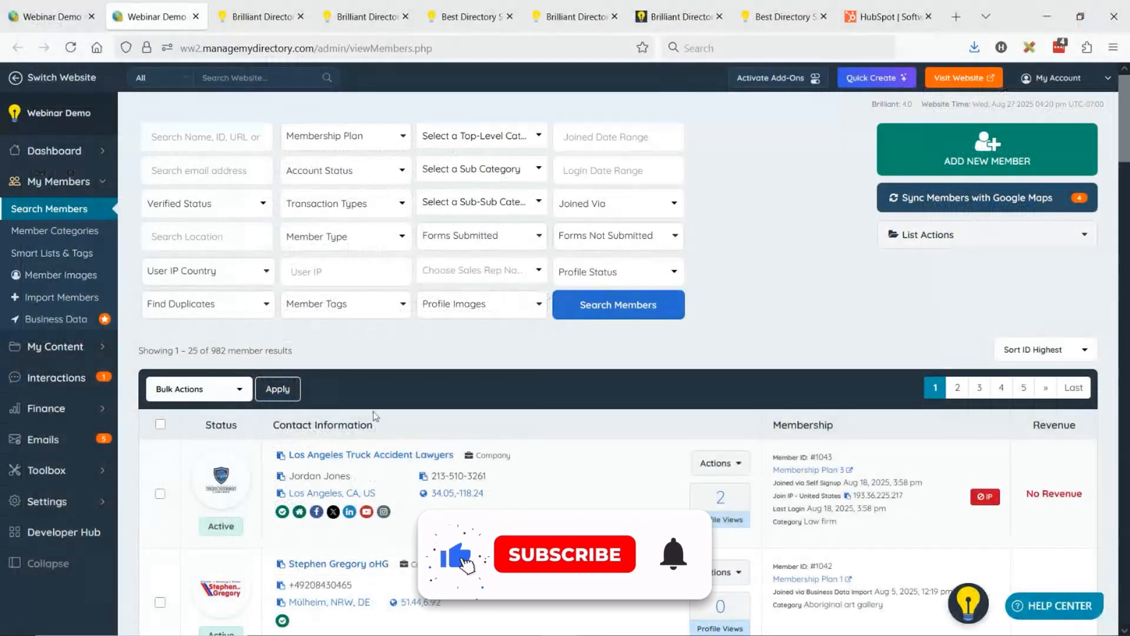
left_click(719, 464)
left_click(695, 512)
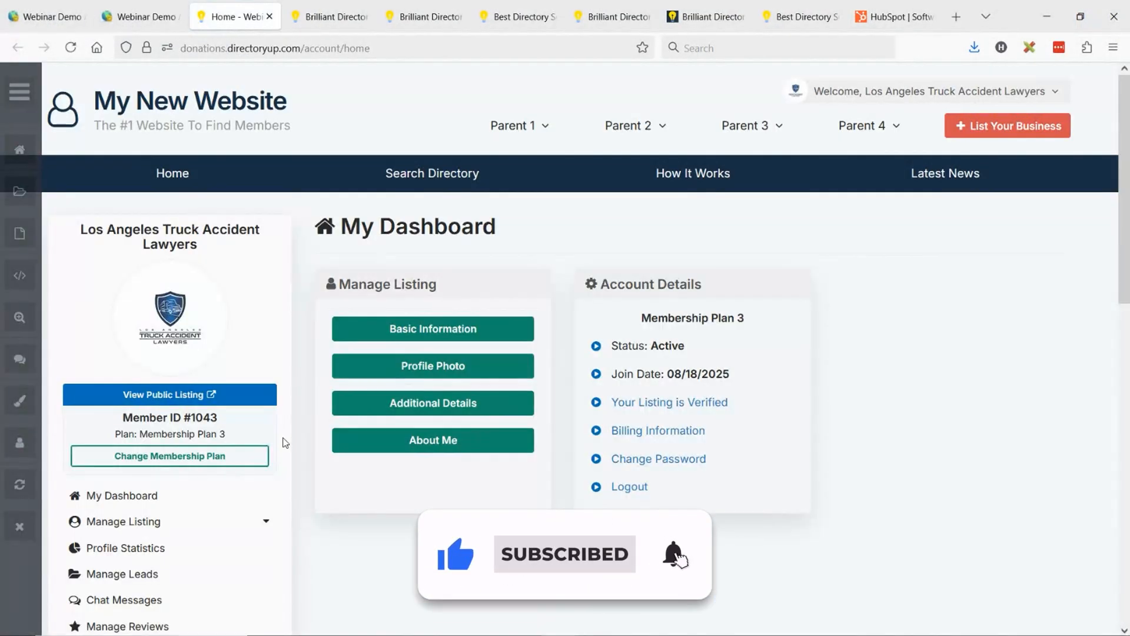
- Open the member's Business Toolkit page and look through the affiliate offers shown by category
scroll(378, 404, "down", 3)
left_click(136, 506)
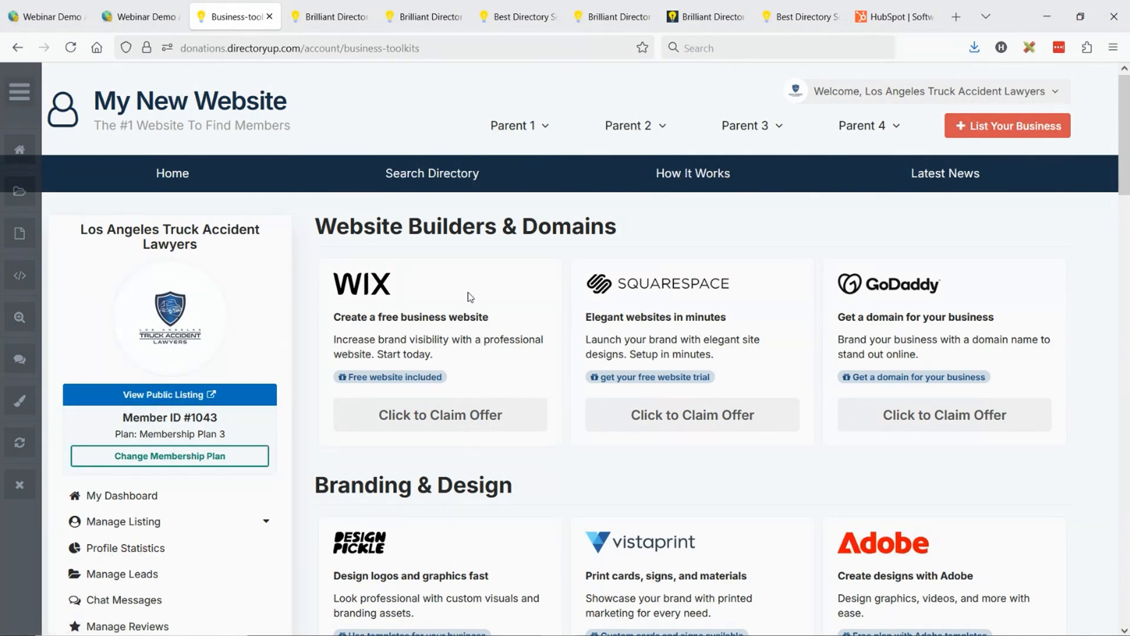
scroll(812, 396, "down", 5)
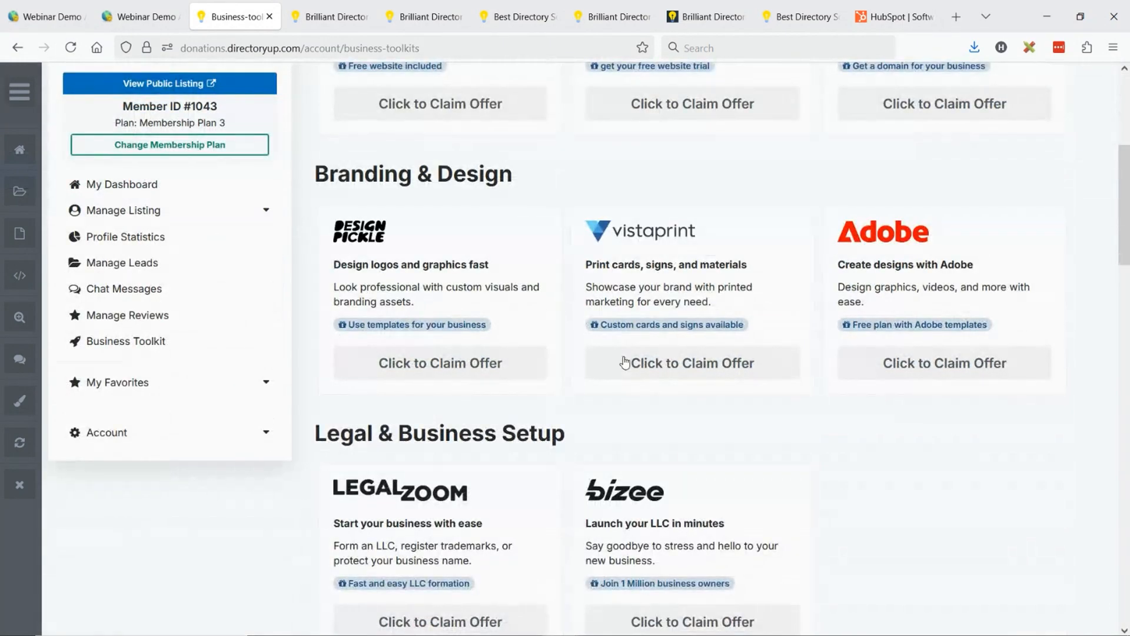
scroll(625, 361, "up", 3)
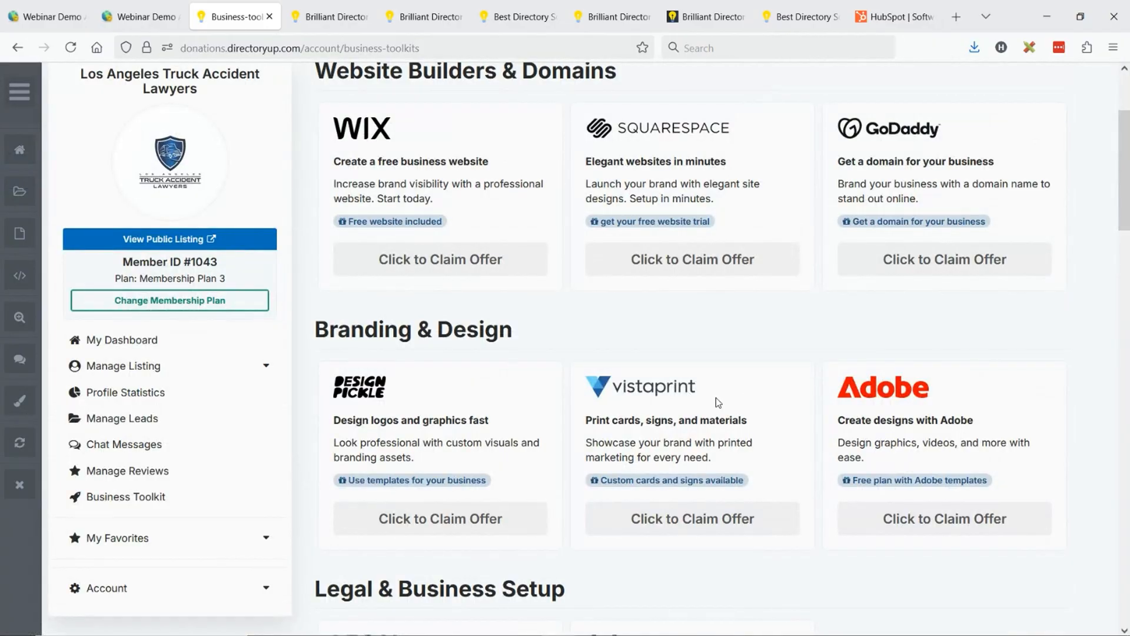
scroll(576, 340, "up", 3)
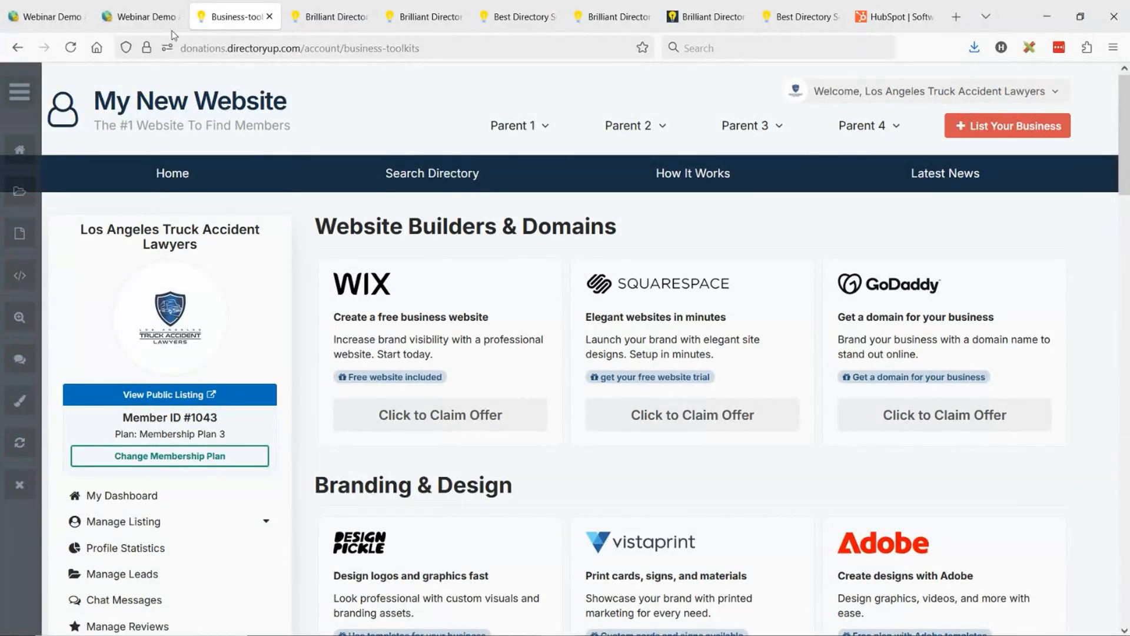
- Return to Manage Offers and turn off the Wix, Squarespace and GoDaddy offers under Website Builders & Domains
left_click(130, 7)
left_click(47, 16)
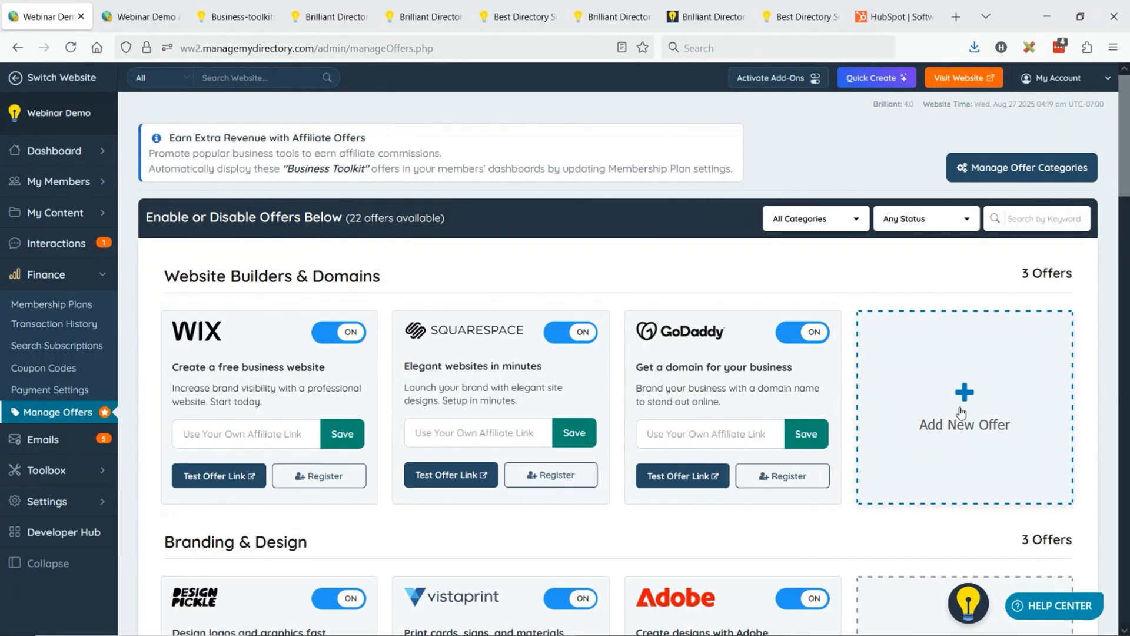
scroll(918, 441, "down", 3)
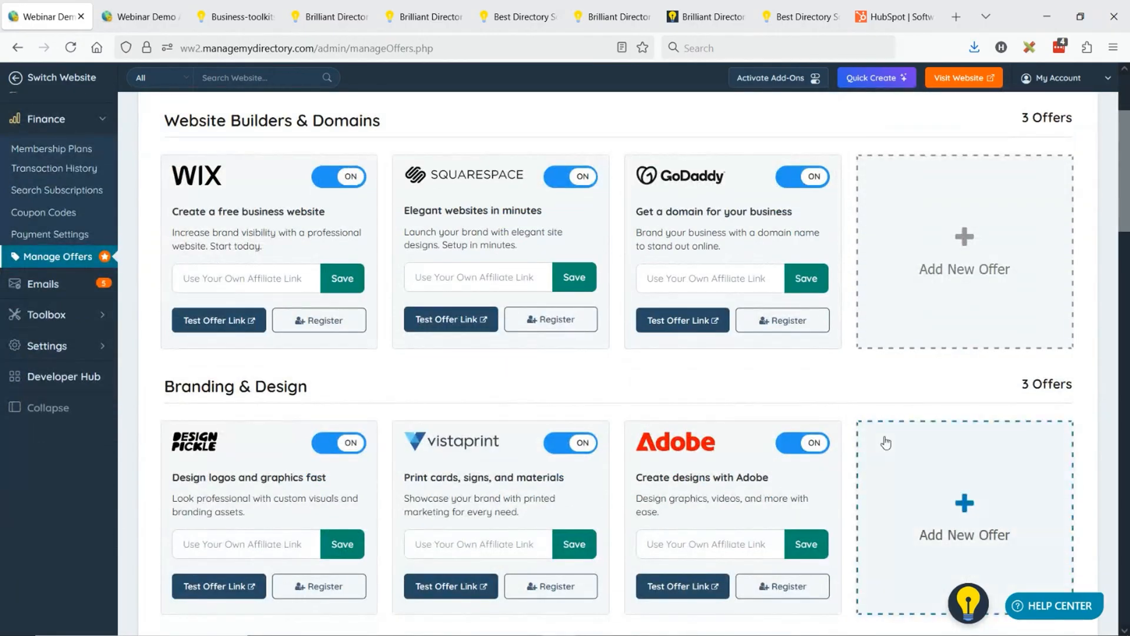
scroll(886, 443, "up", 3)
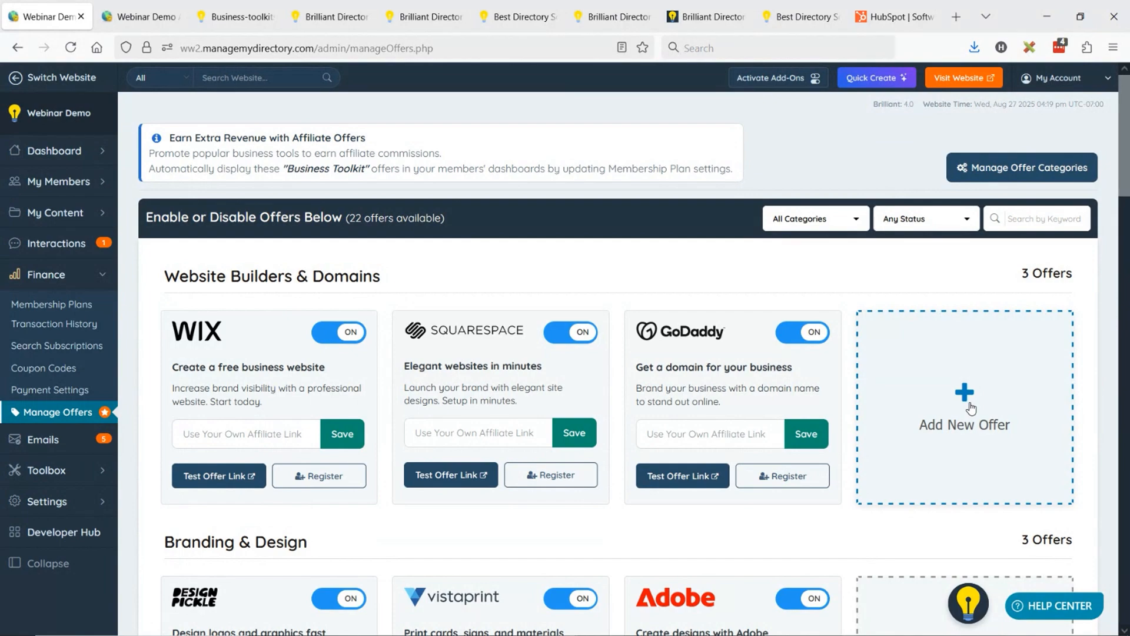
left_click(339, 332)
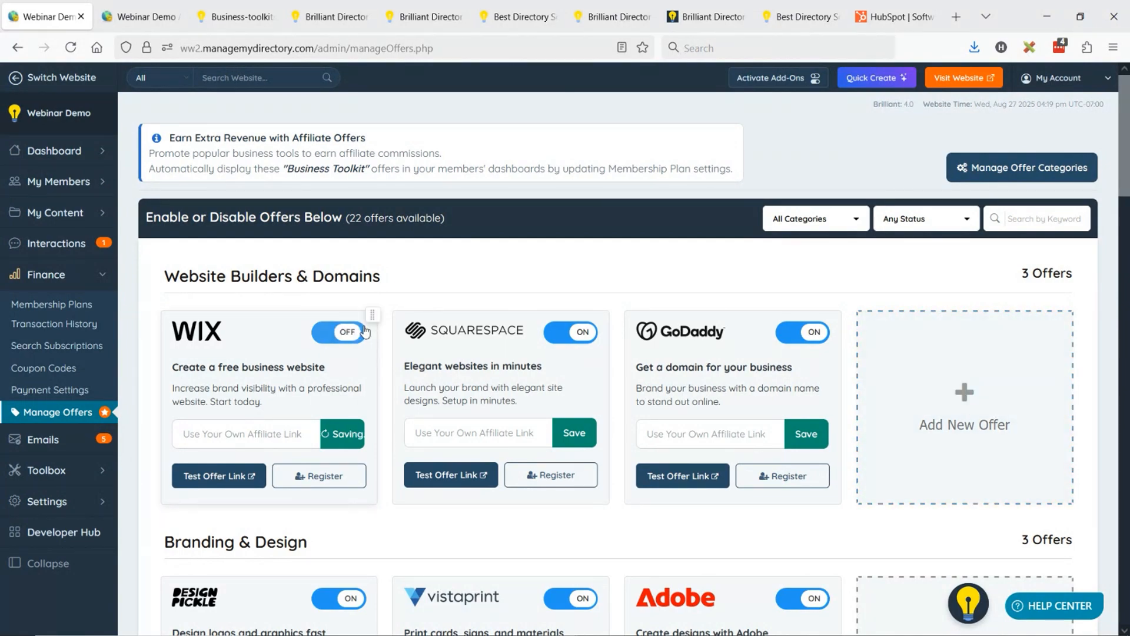
left_click(570, 332)
left_click(808, 331)
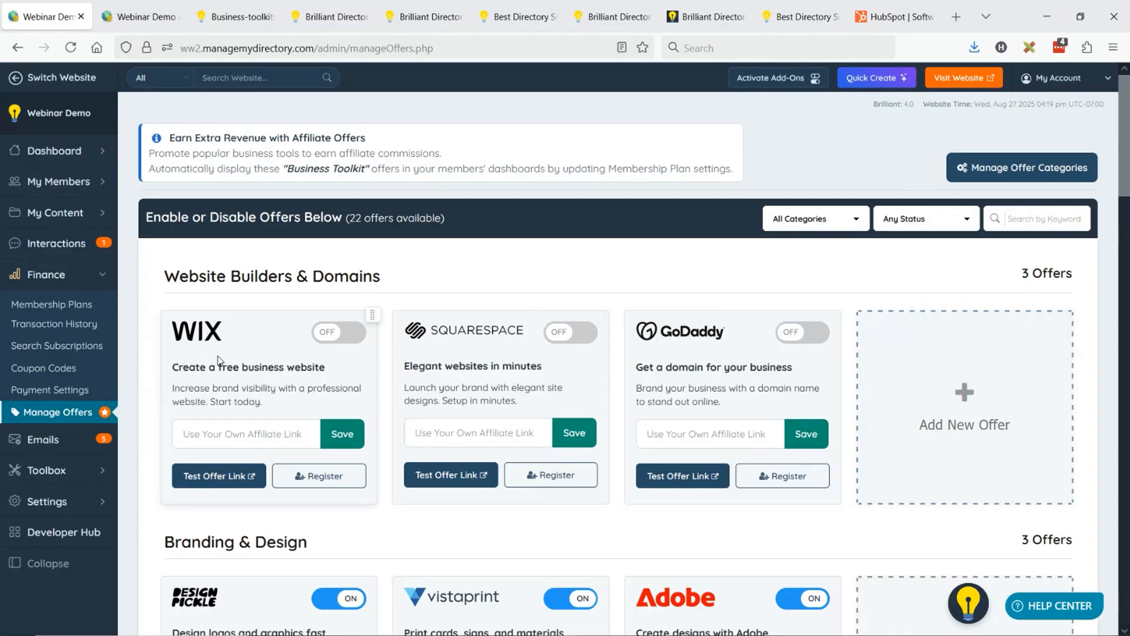
- Start a new custom offer in Website Builders & Domains and enter the headline "30 Day Homepage Boost"
left_click(938, 371)
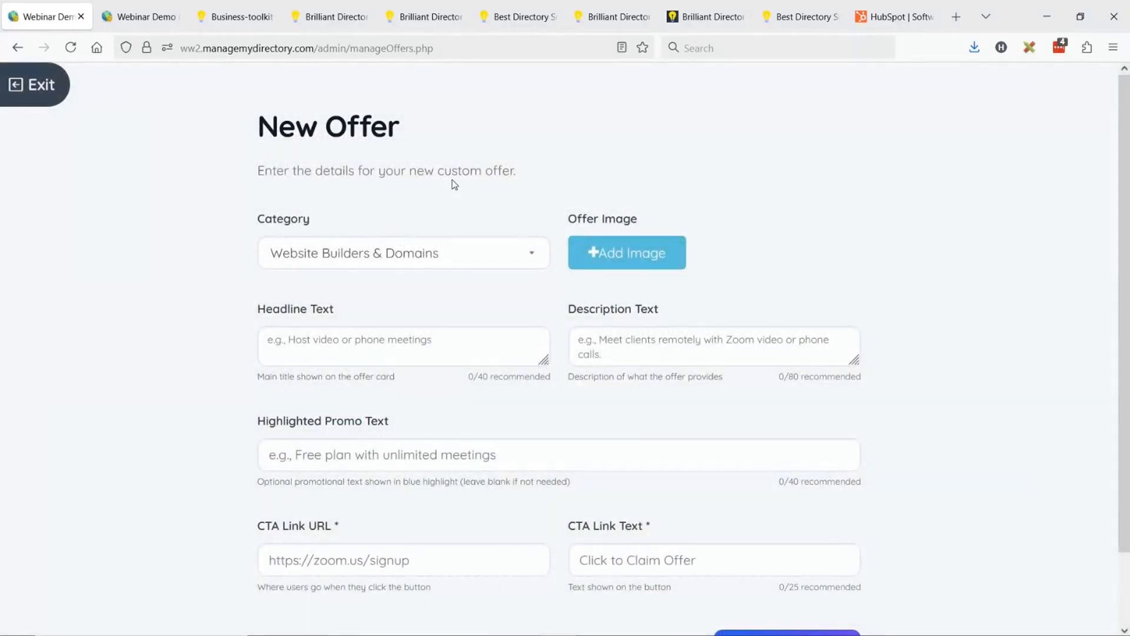
left_click(333, 352)
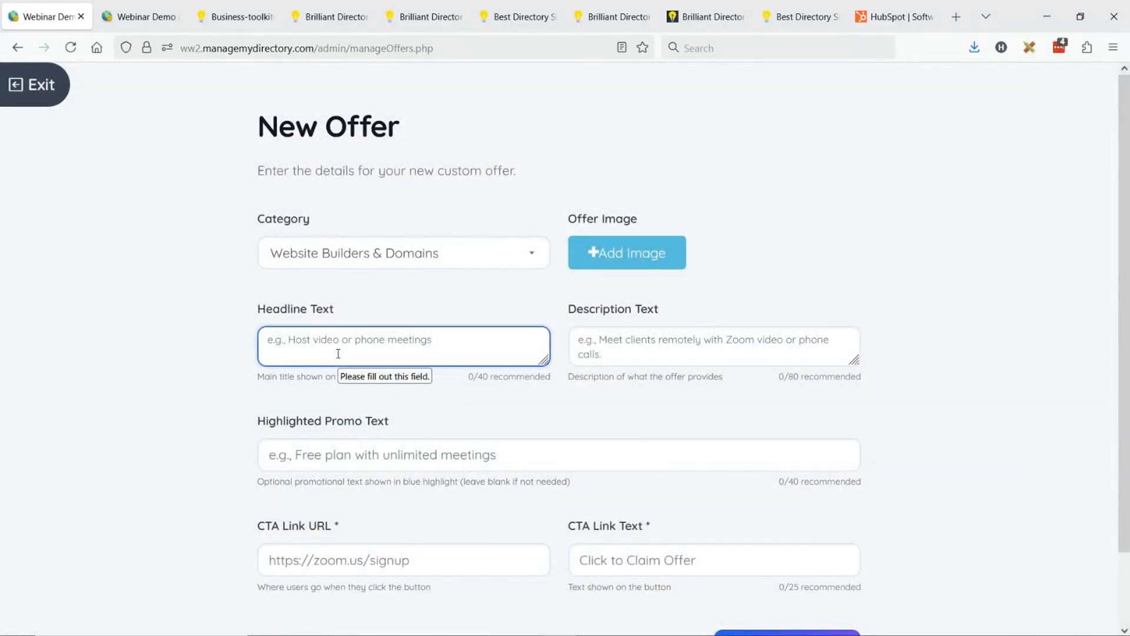
type("Homepage")
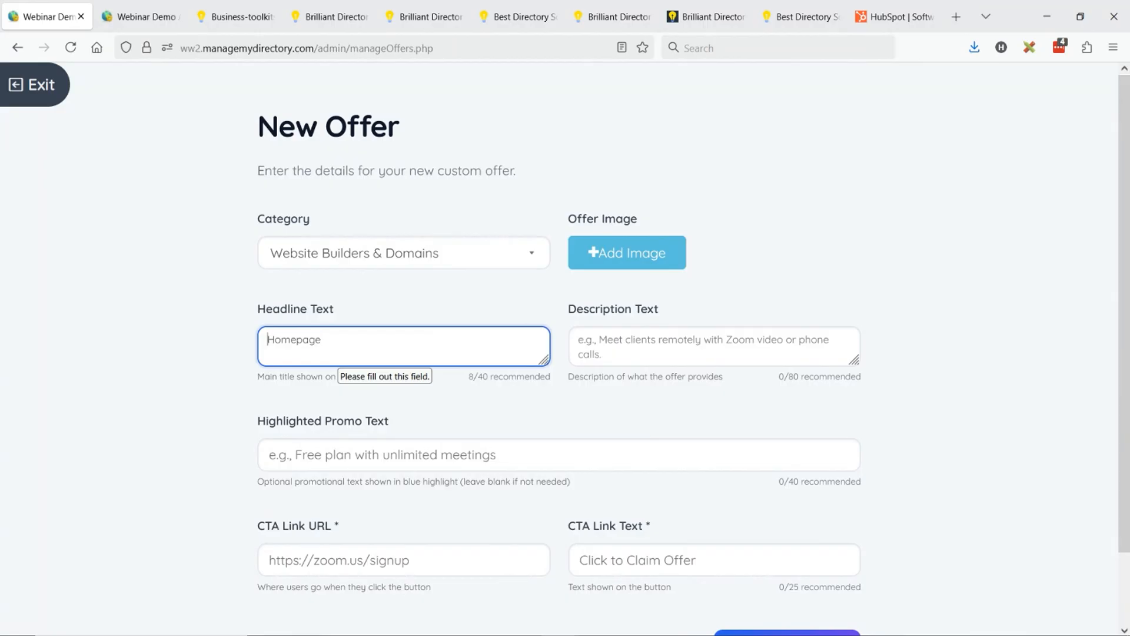
type("30 Day")
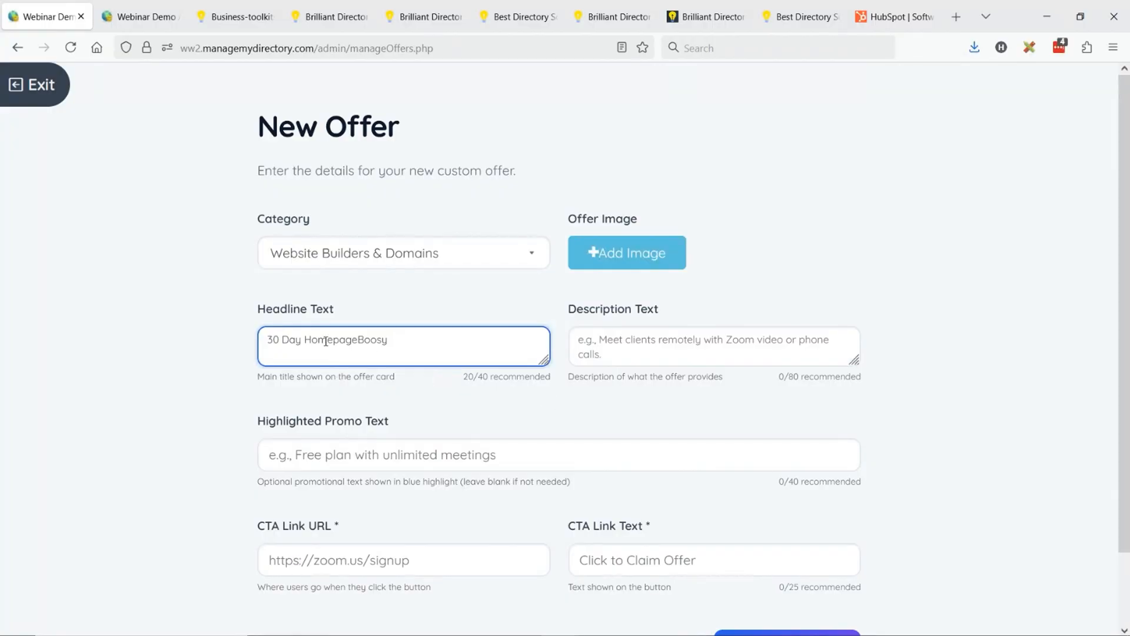
key("BackSpace")
left_click(357, 340)
- Enter the offer's description text "We'll display your profile on the homepage hero"
left_click(604, 334)
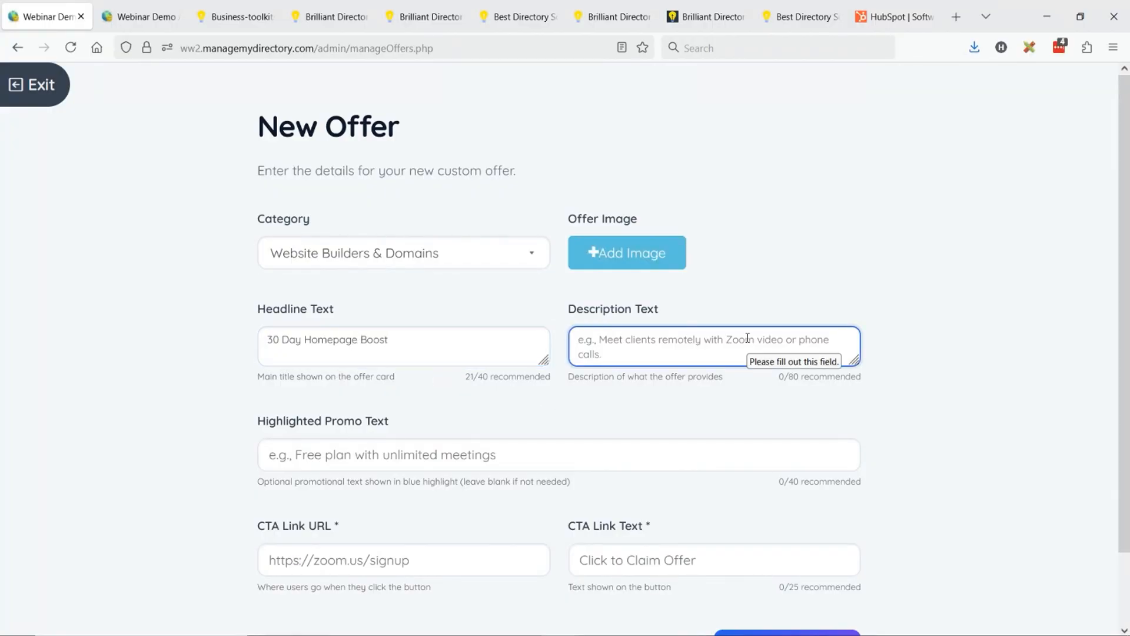
type("We")
type("dispa")
key("BackSpace")
key("BackSpace")
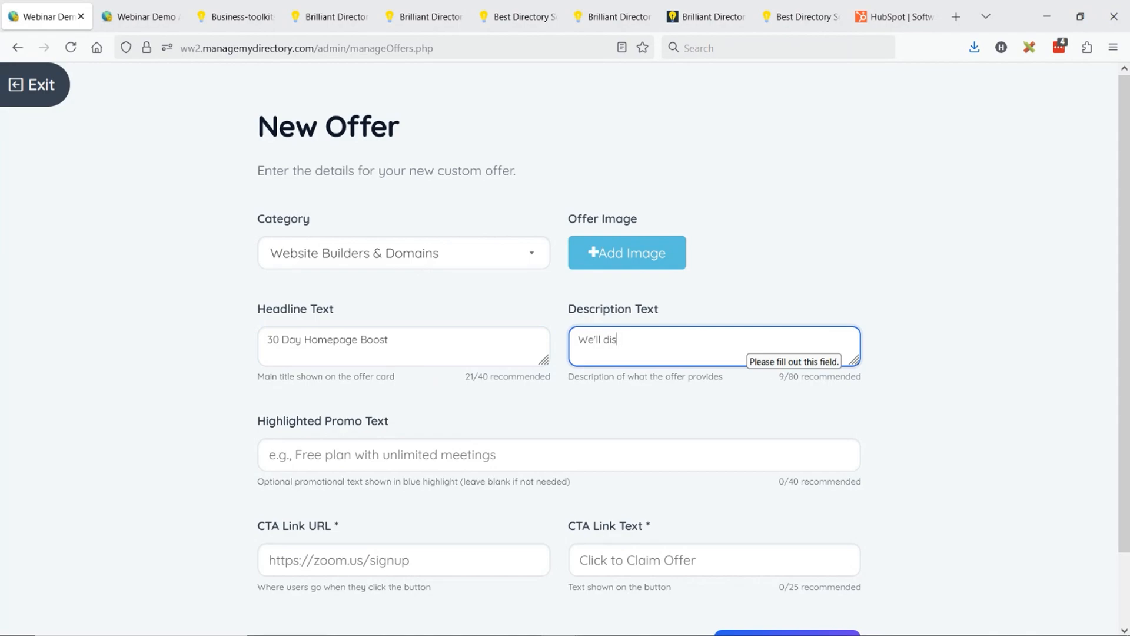
type("play Your")
key("BackSpace")
type("your profile on the homepa")
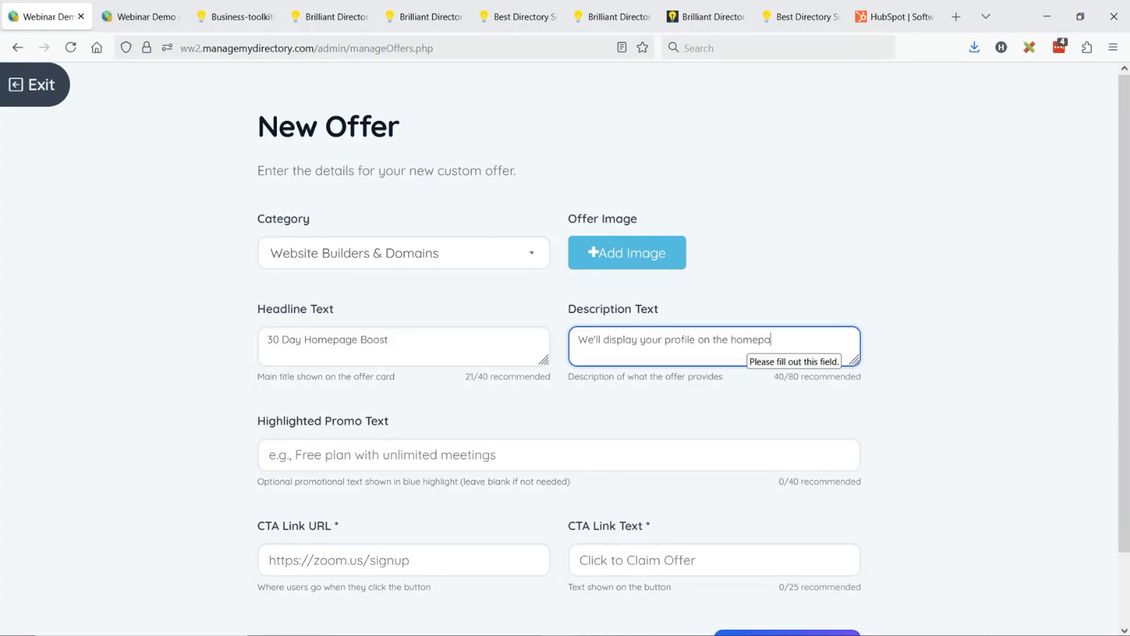
type("ge hero")
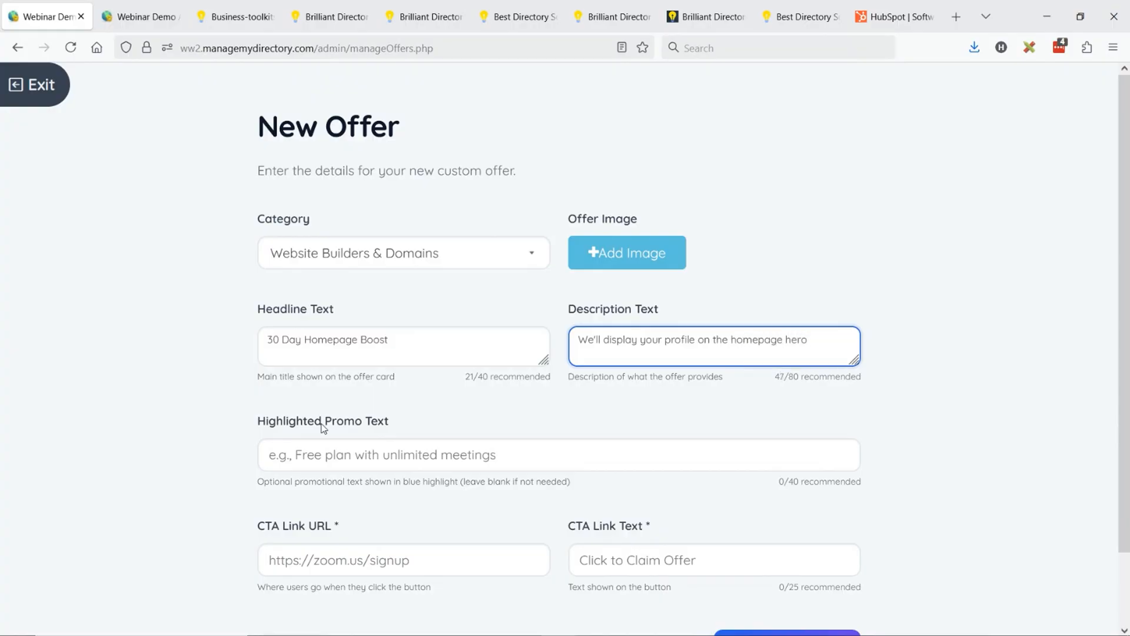
- Enter "Maximum Visibility - 10K Visitors Per Month" as the offer's highlighted promo text
left_click(297, 461)
type("Maxi")
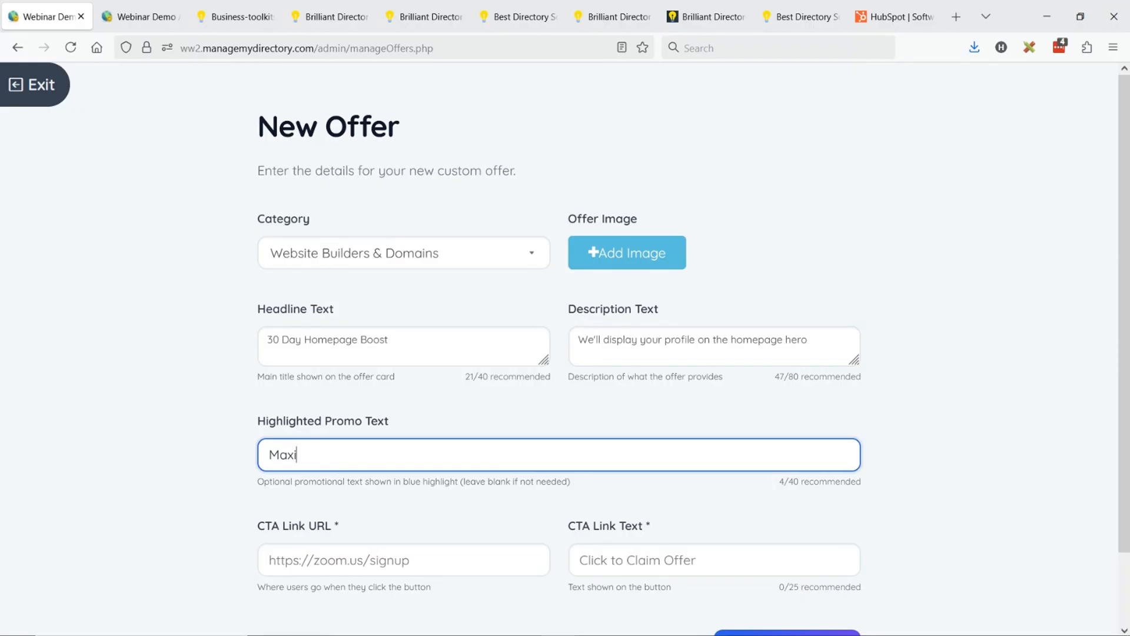
type("mum Visibility  ")
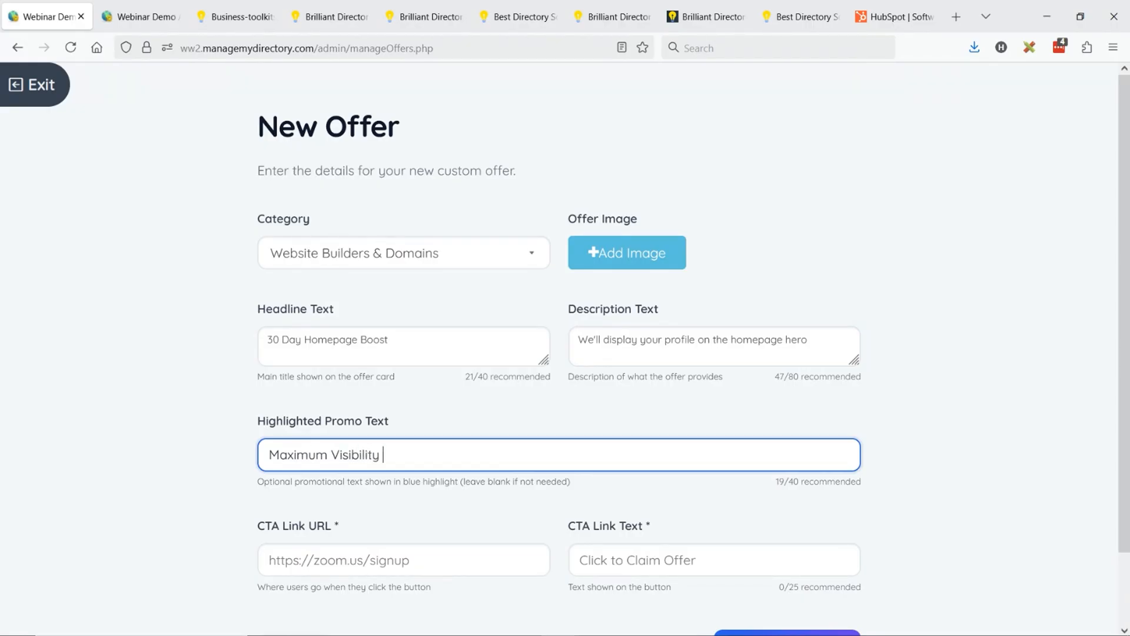
type("- 10K Visitors Per Monthj")
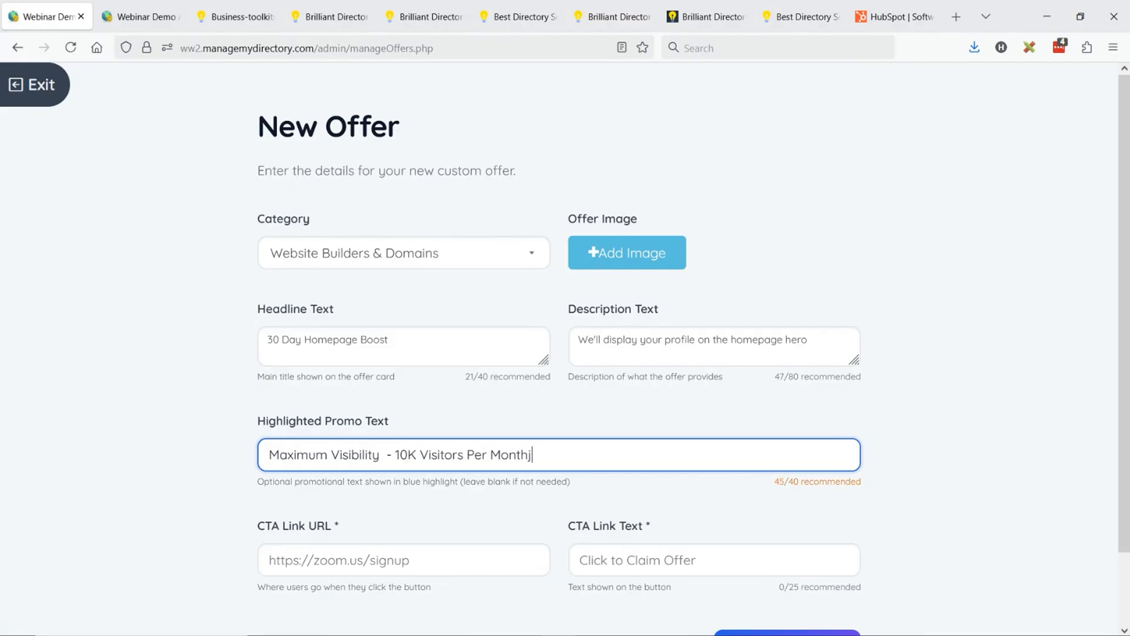
- Copy the address of the member's Business Toolkit page and paste it as the offer's CTA link URL
left_click(318, 561)
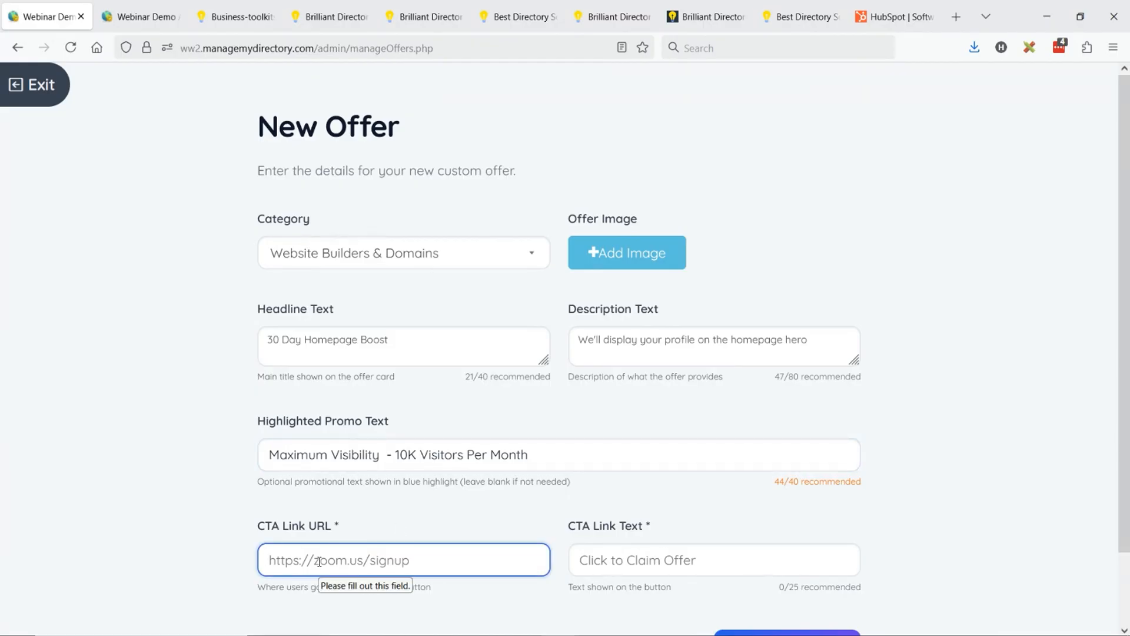
left_click(236, 16)
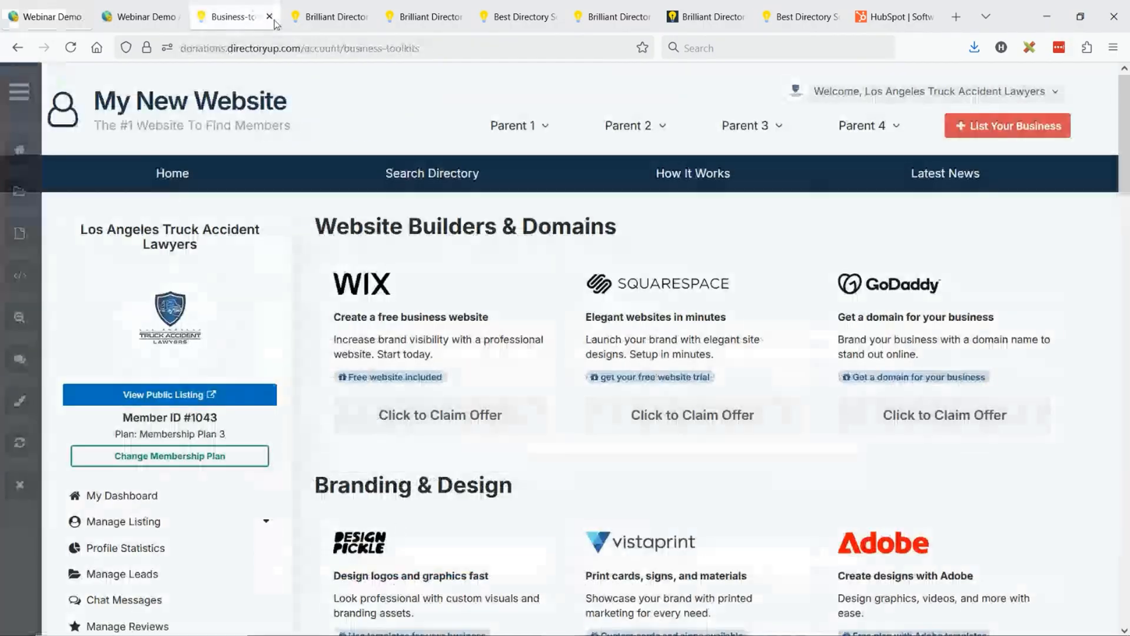
left_click(303, 48)
left_click(141, 16)
left_click(47, 16)
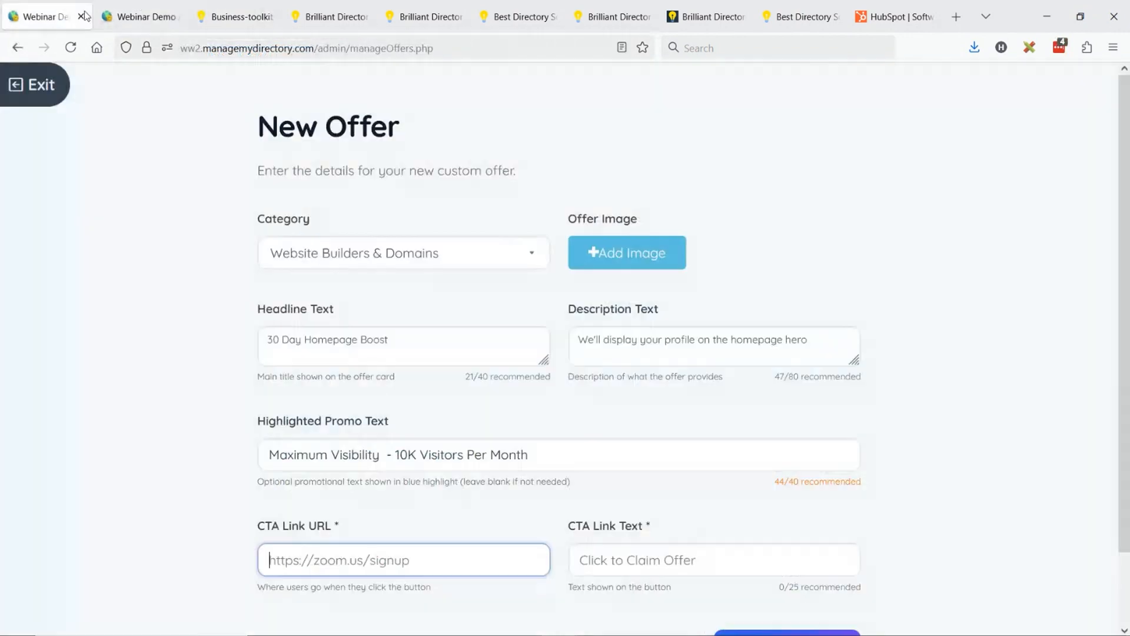
key("ctrl+v")
- Set the offer's CTA link text to "YES! GET THIS BOOST NOW"
left_click(615, 553)
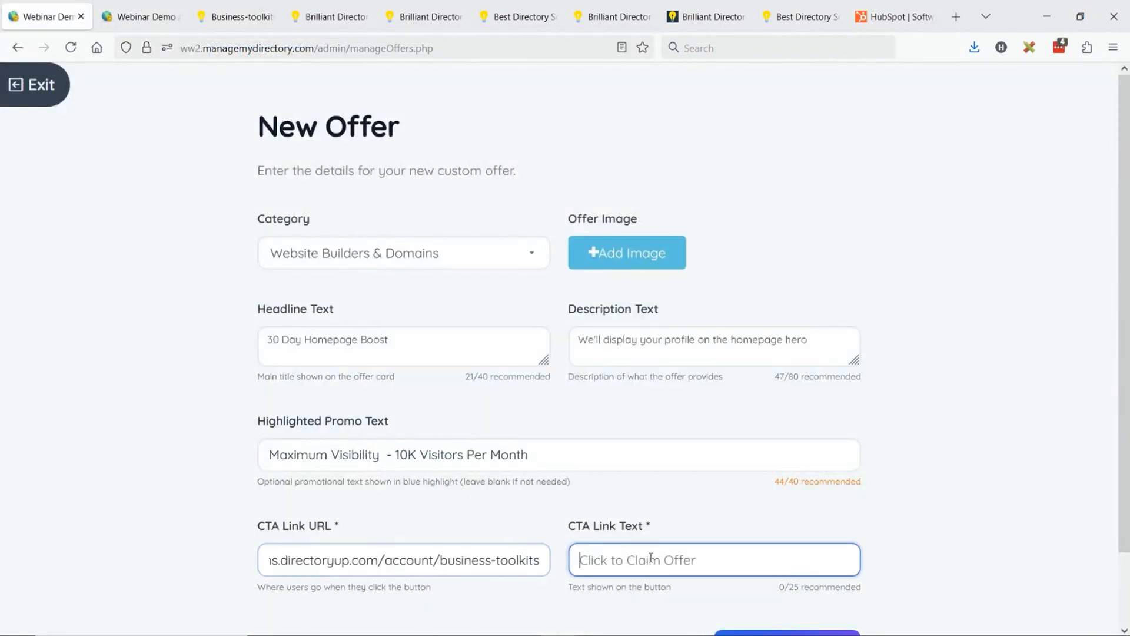
type("YES")
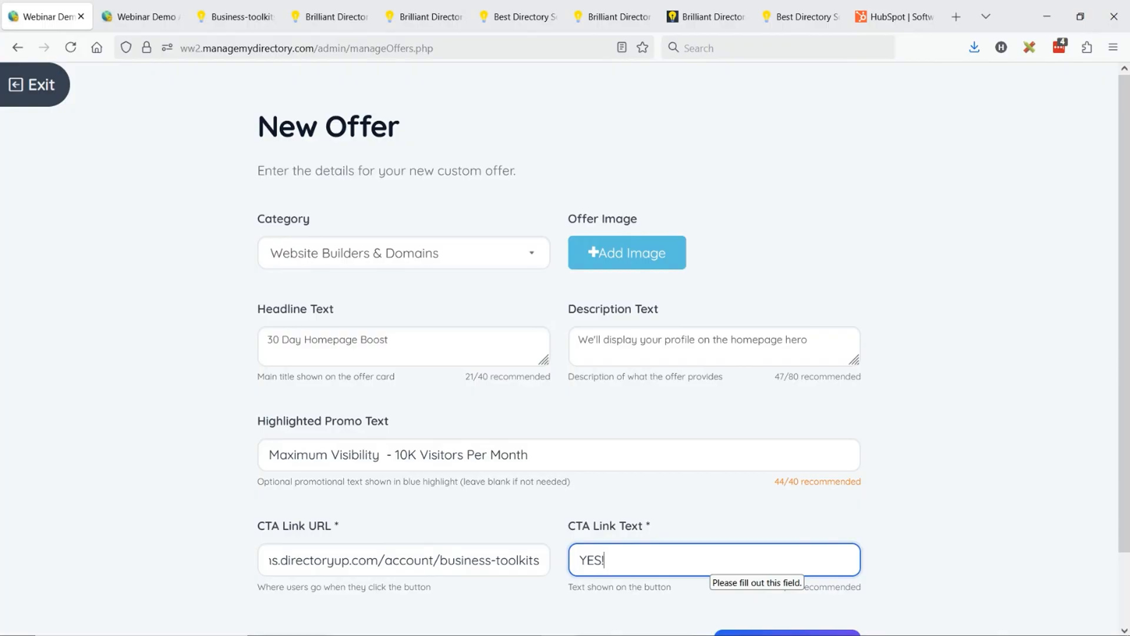
type("! GET THIS BOOST NBOW")
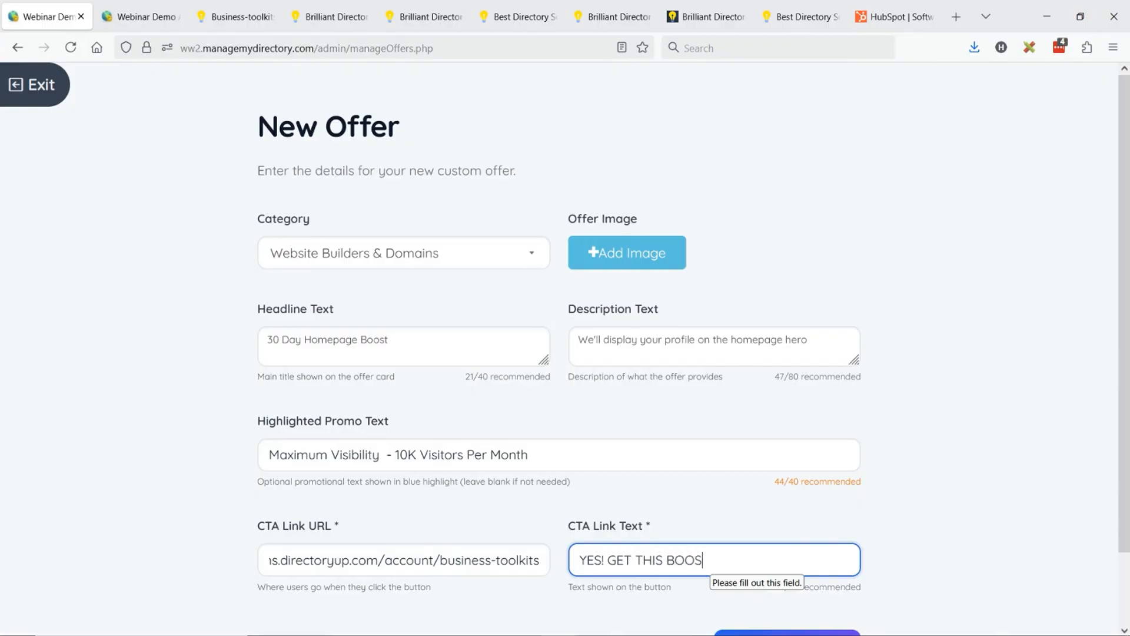
key("BackSpace")
key("BackSpace")
key("BackSpace")
type("OW")
- Add the logo-adobe picture from the image library as the offer image and save the offer
left_click(607, 254)
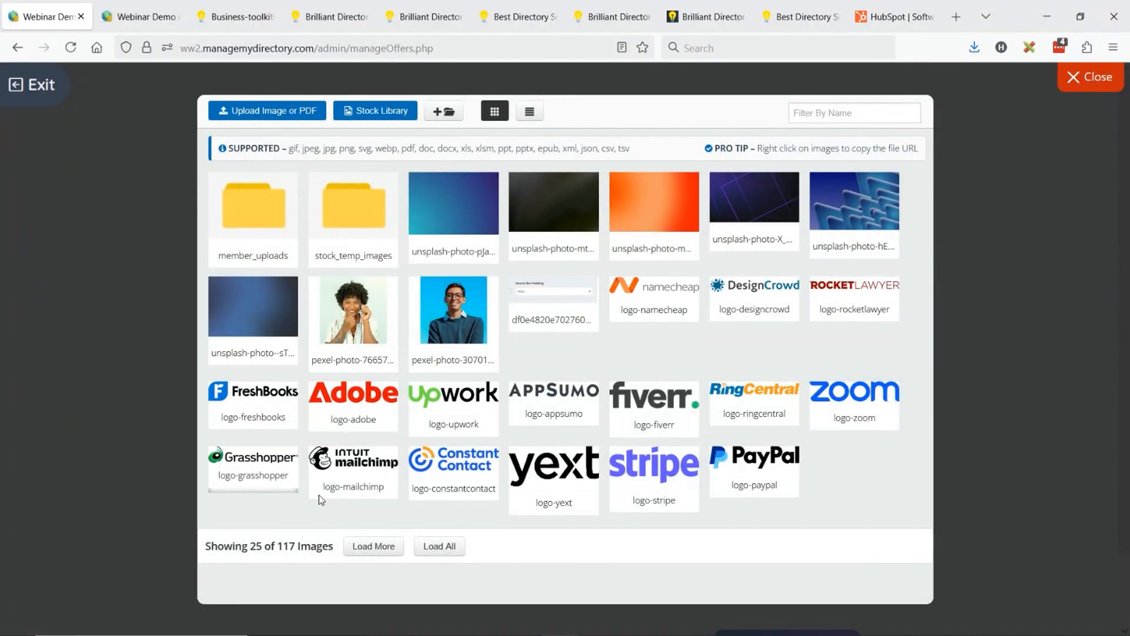
left_click(323, 391)
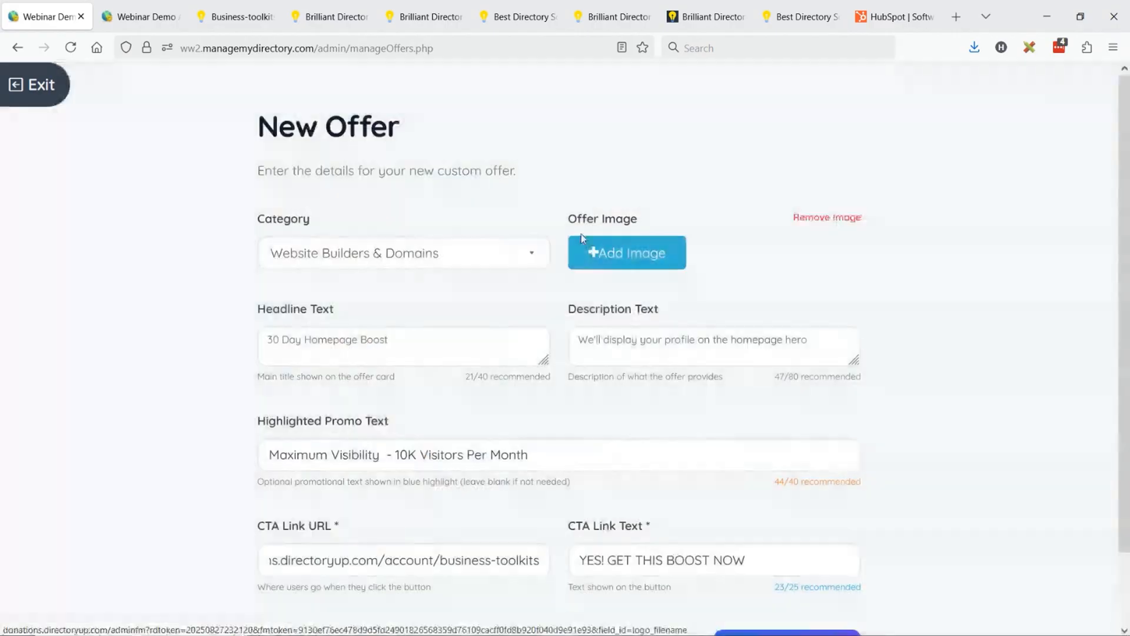
scroll(846, 125, "down", 2)
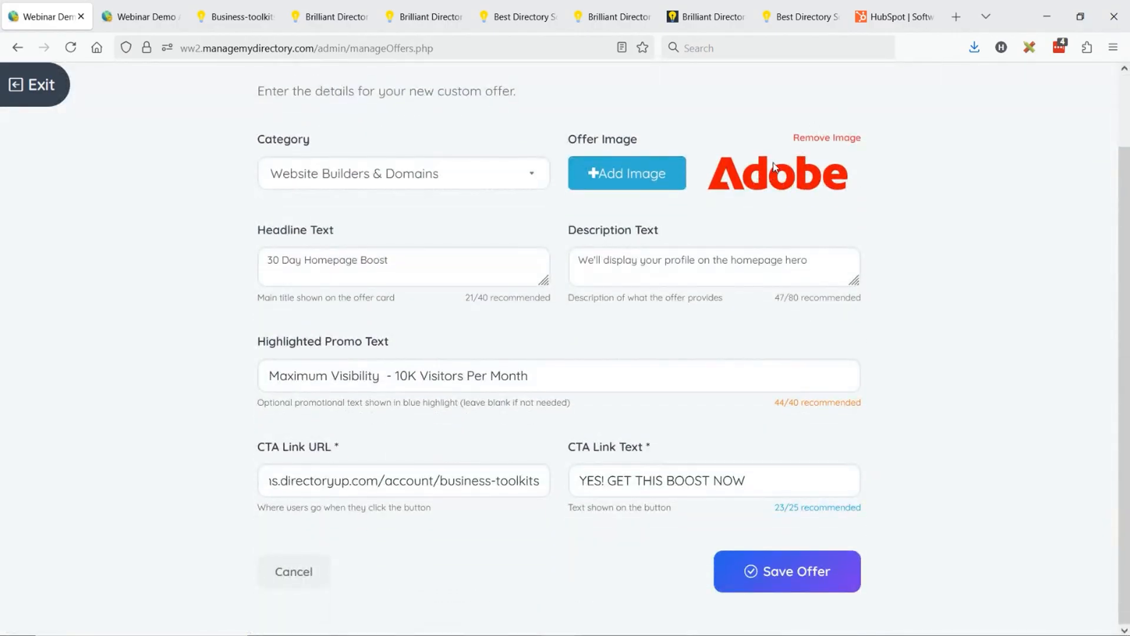
left_click(786, 571)
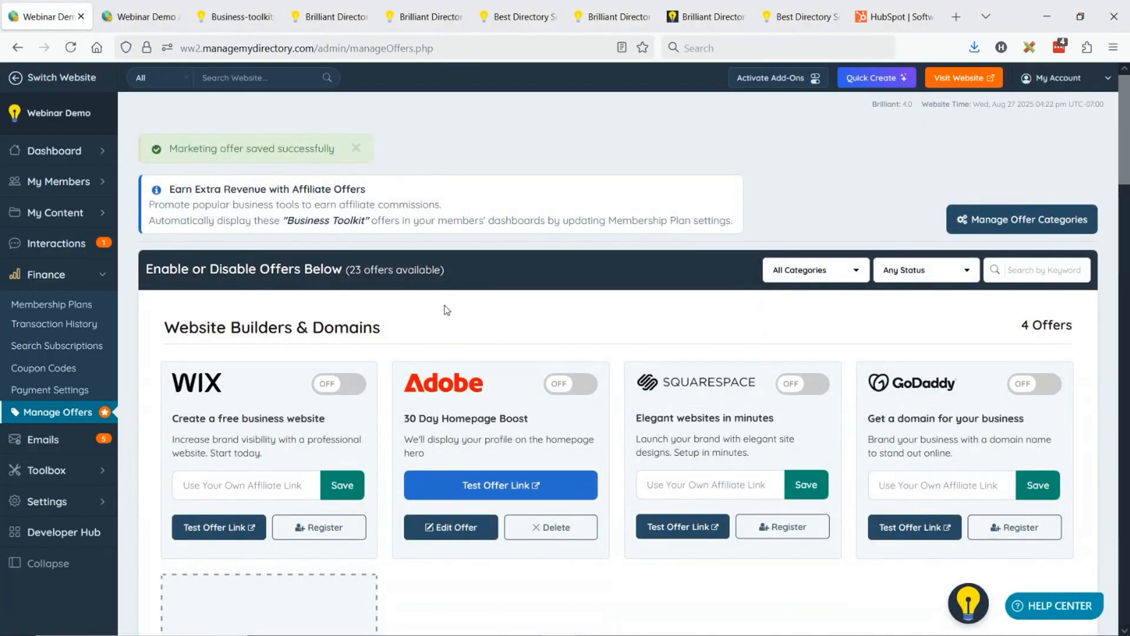
- Look through the offer categories and return to the 30 Day Homepage Boost offer under Website Builders & Domains
scroll(631, 321, "down", 7)
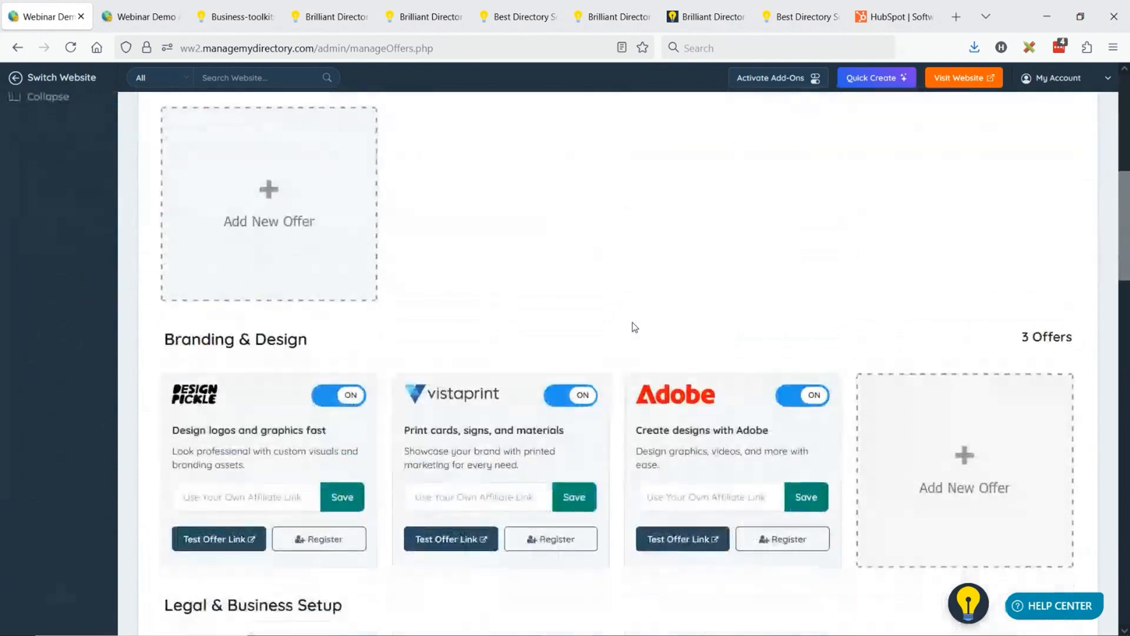
scroll(633, 323, "down", 5)
scroll(632, 323, "down", 7)
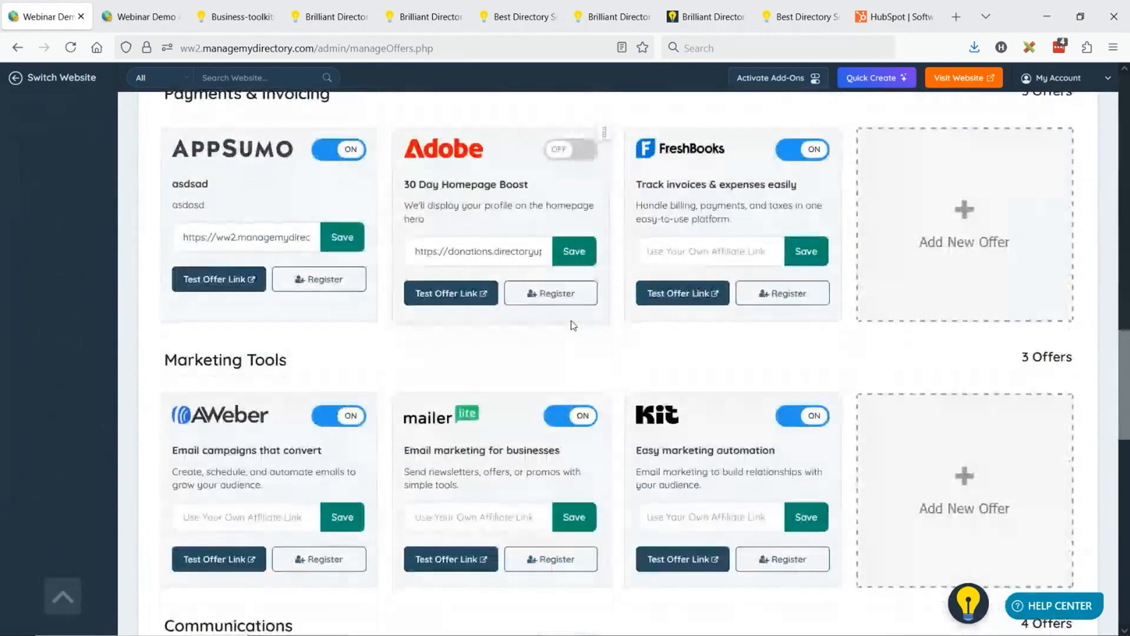
scroll(573, 320, "up", 15)
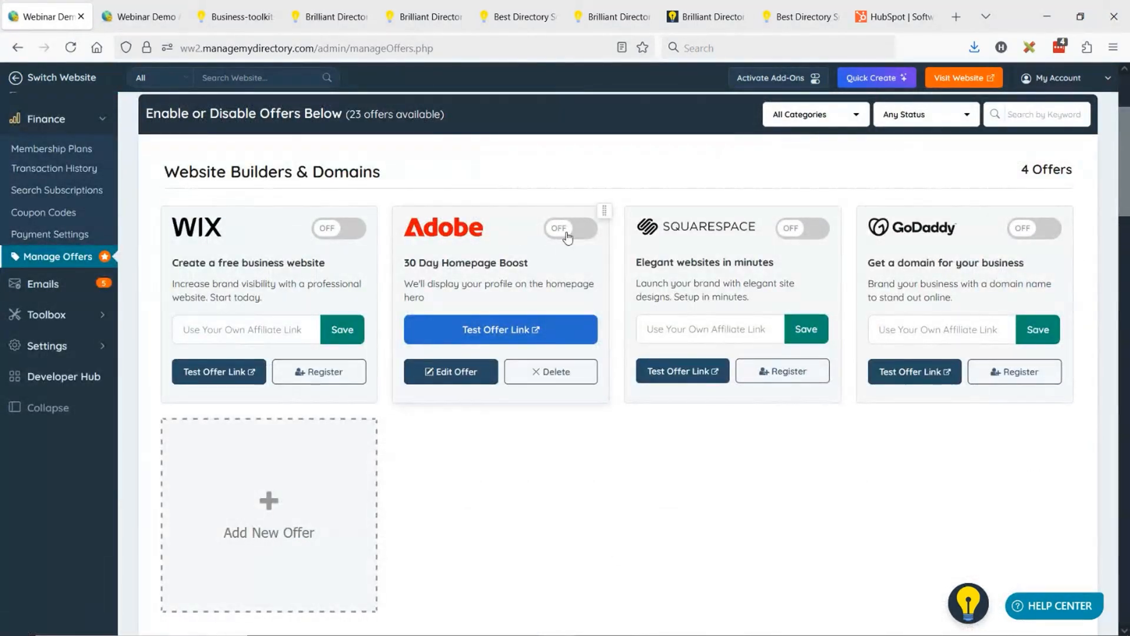
- Enable the 30 Day Homepage Boost offer and reload the member's Business Toolkit page
left_click(567, 235)
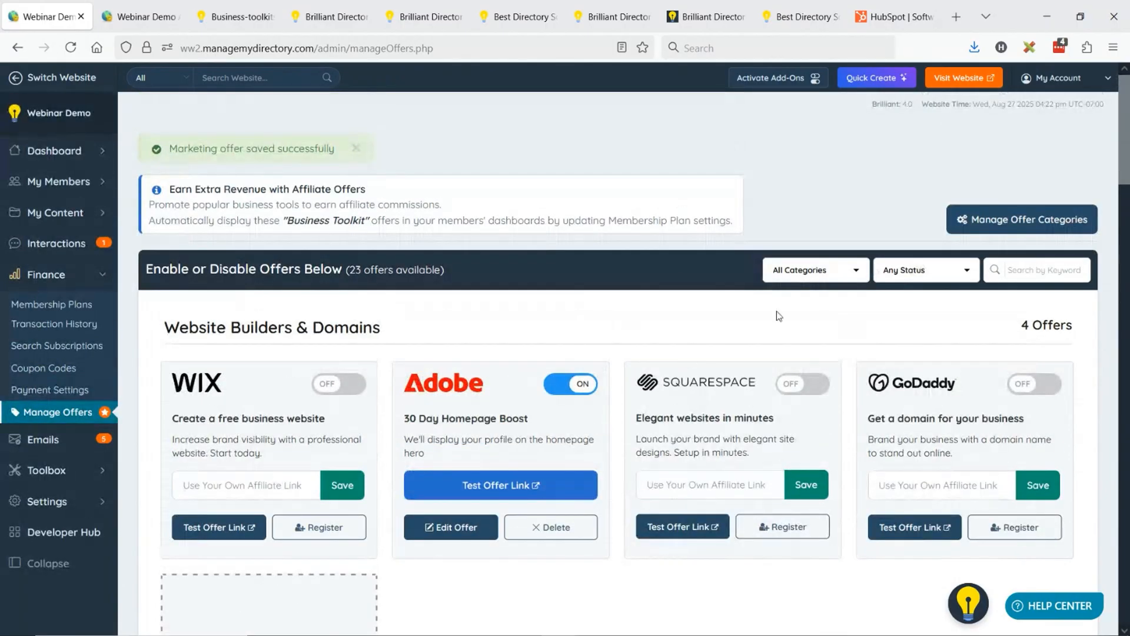
left_click(70, 51)
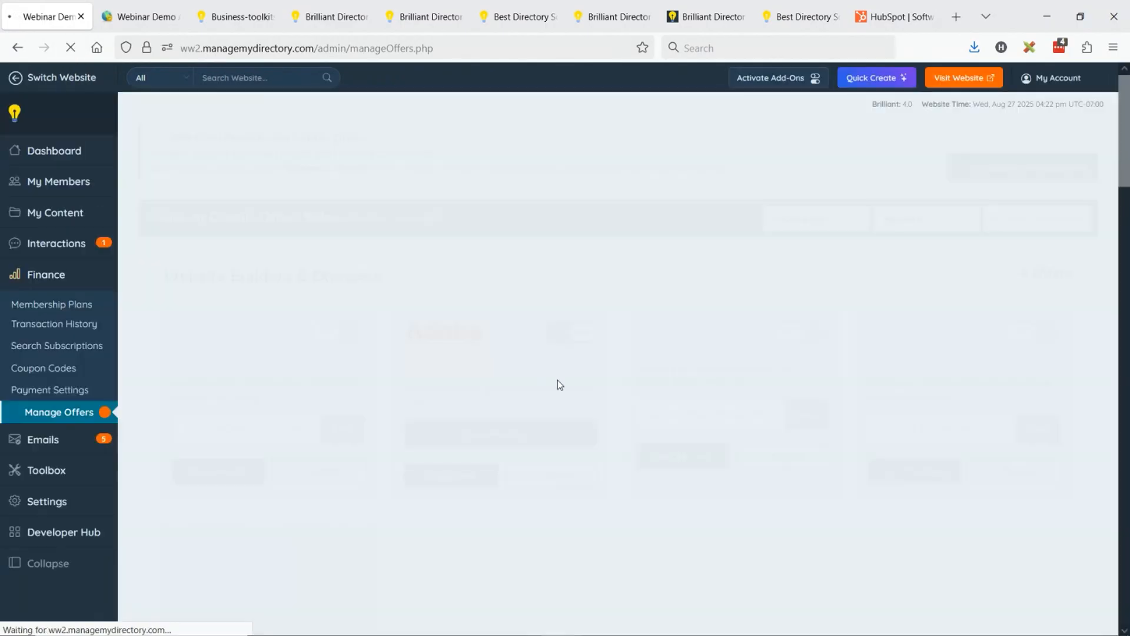
left_click(142, 16)
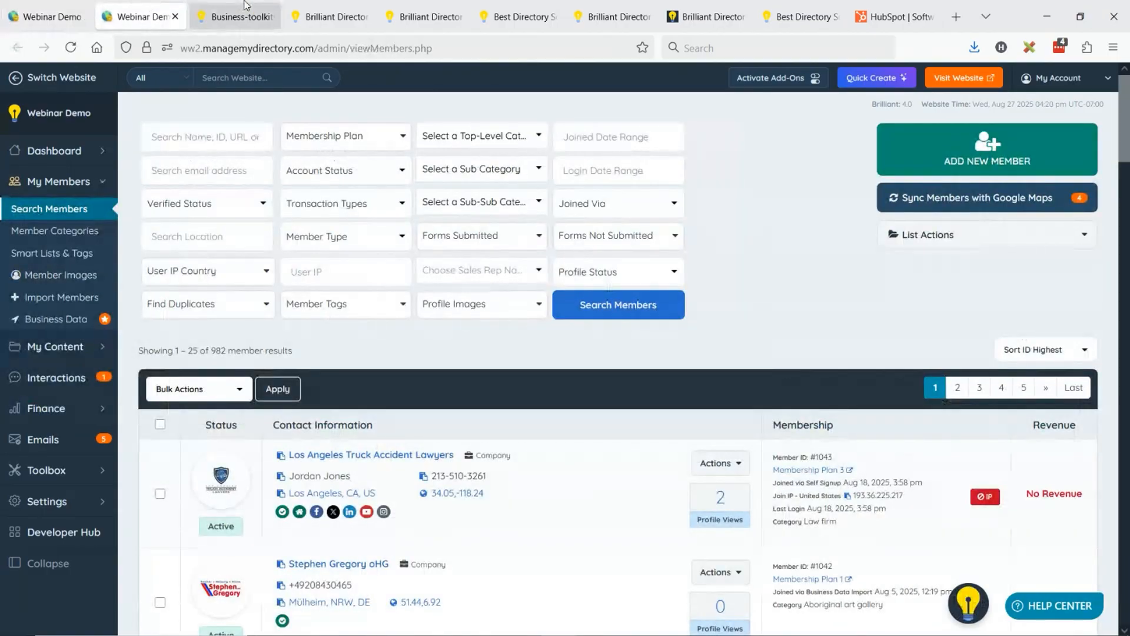
left_click(235, 17)
left_click(70, 47)
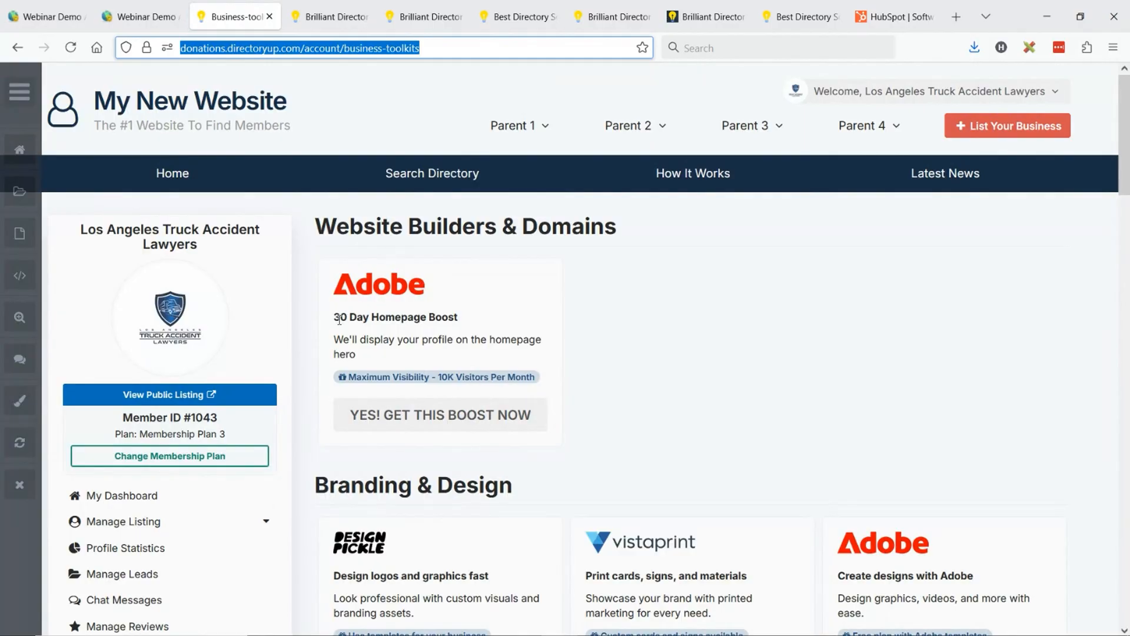
- Examine the 30 Day Homepage Boost card and its category heading on the member's Business Toolkit page
left_click_drag(341, 318, 423, 320)
left_click(451, 318)
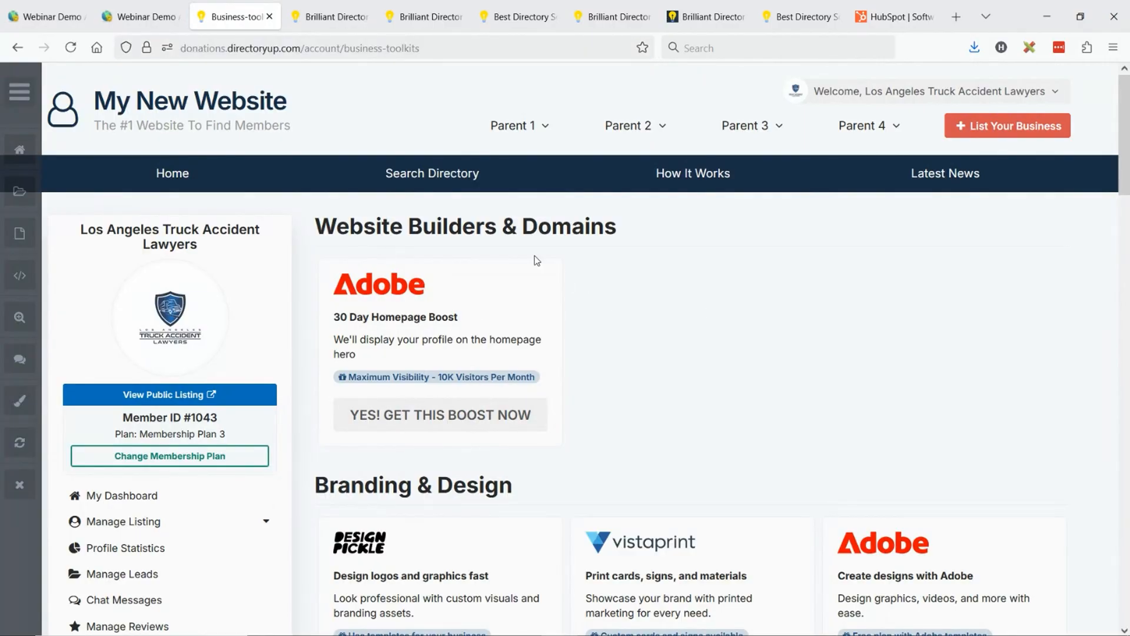
left_click_drag(354, 224, 573, 226)
left_click(445, 340)
scroll(431, 417, "down", 3)
scroll(441, 361, "up", 3)
- Return to the admin offers list and look through the offer categories
left_click(11, 8)
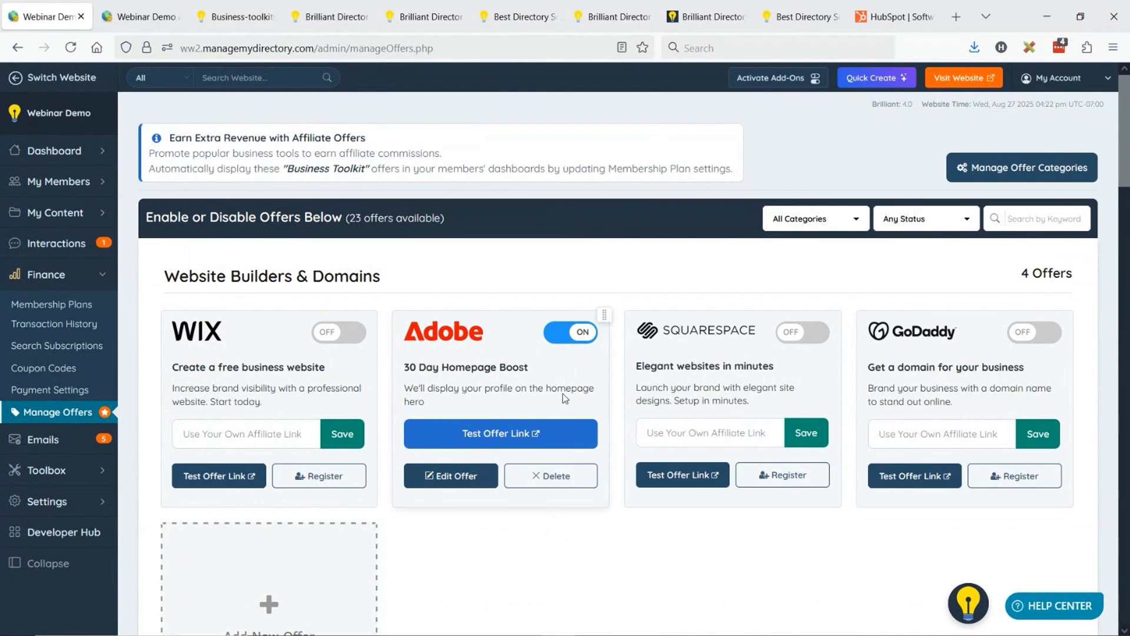
scroll(485, 369, "down", 2)
scroll(214, 160, "down", 8)
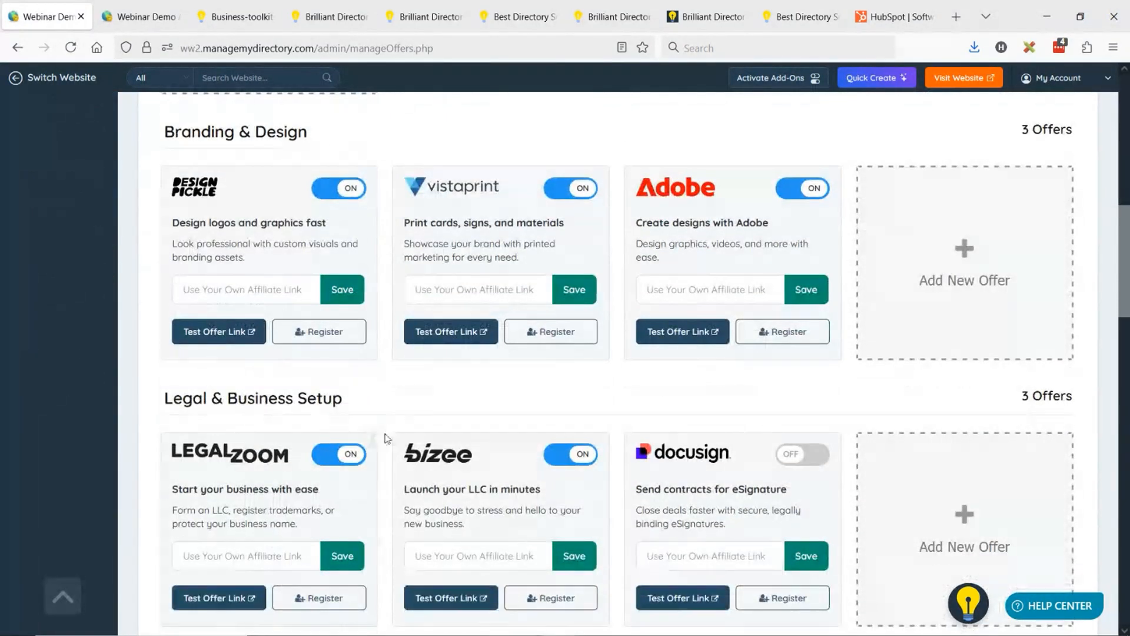
scroll(383, 434, "up", 10)
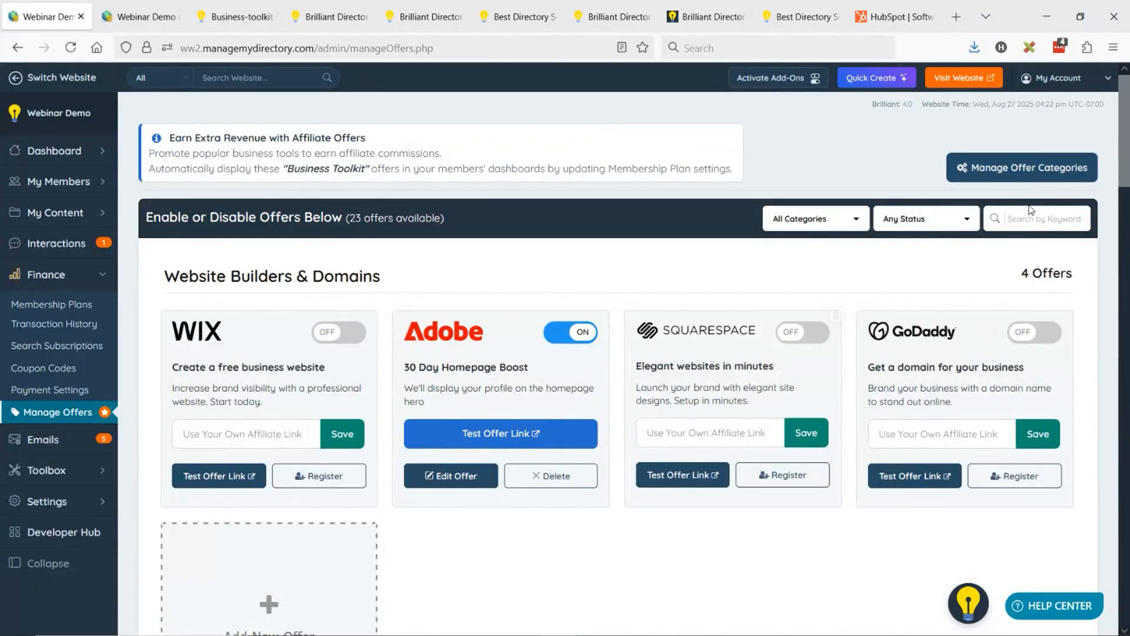
- Add a custom offer category named "Profile Visibility Boosts" and move it to first place in the category order
left_click(1048, 171)
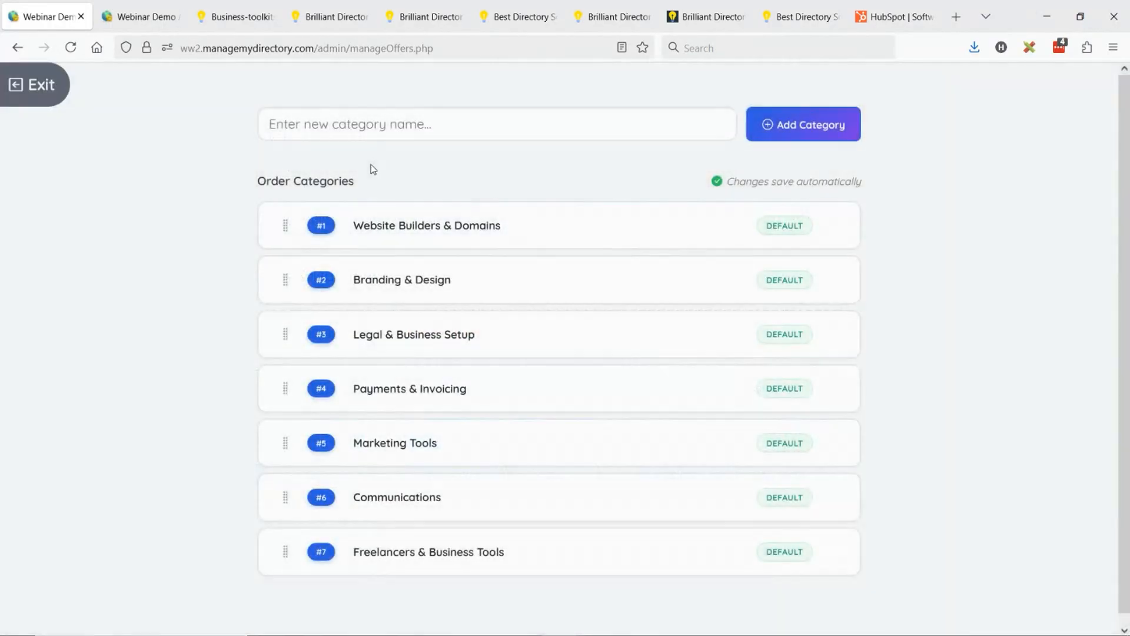
left_click(374, 130)
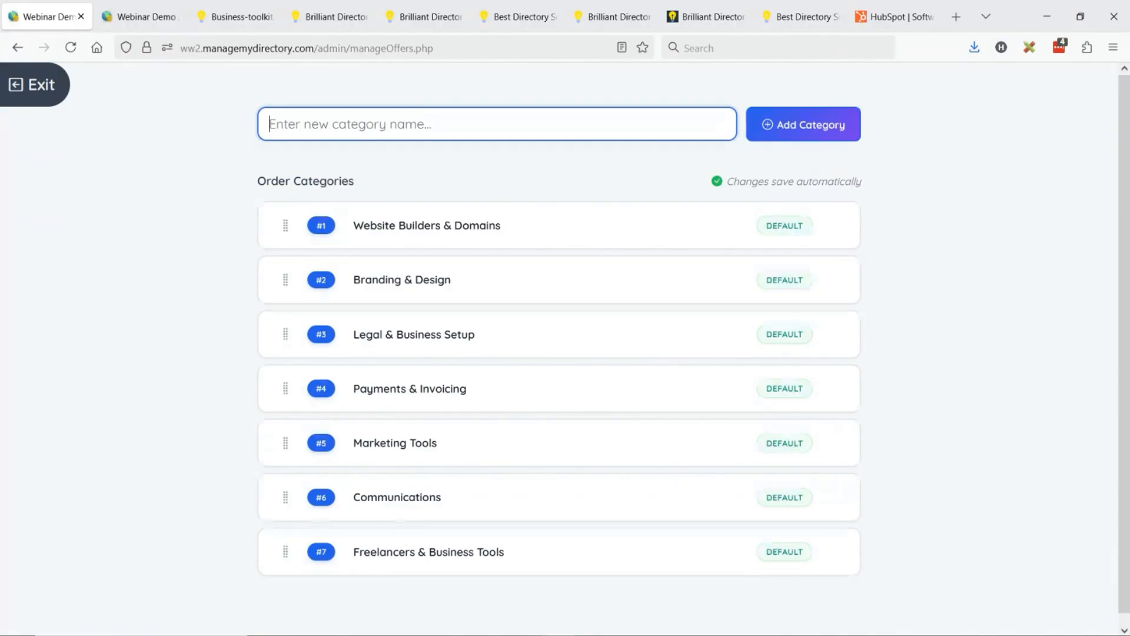
type("Profile V")
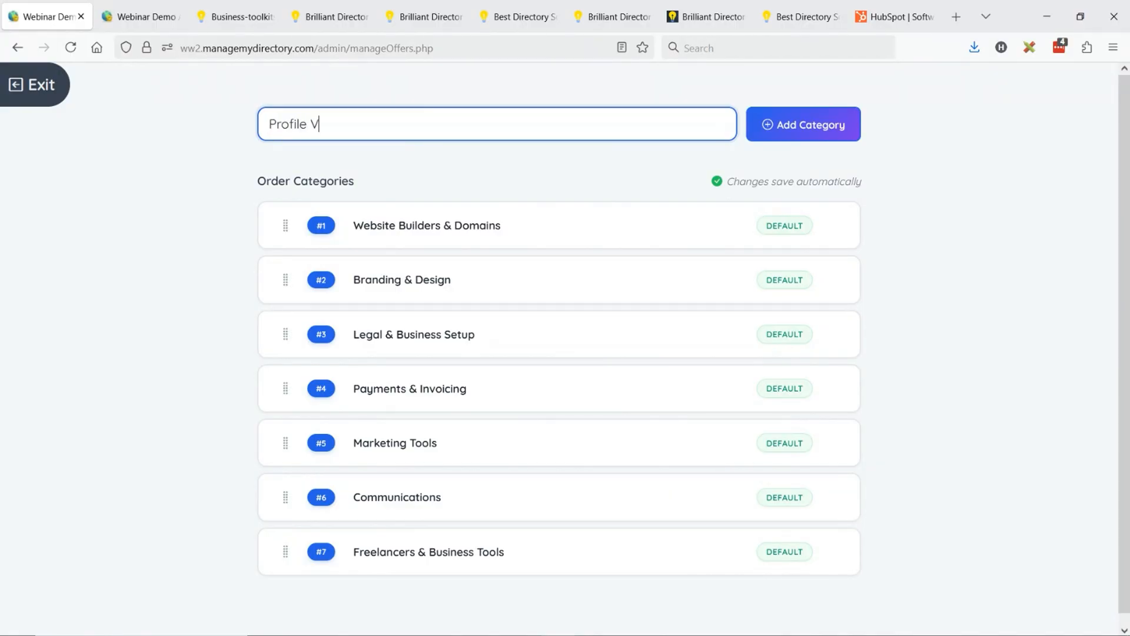
type("isaib")
type("ilty")
key("BackSpace")
key("BackSpace")
key("BackSpace")
key("BackSpace")
key("BackSpace")
key("BackSpace")
type("bility Boosts")
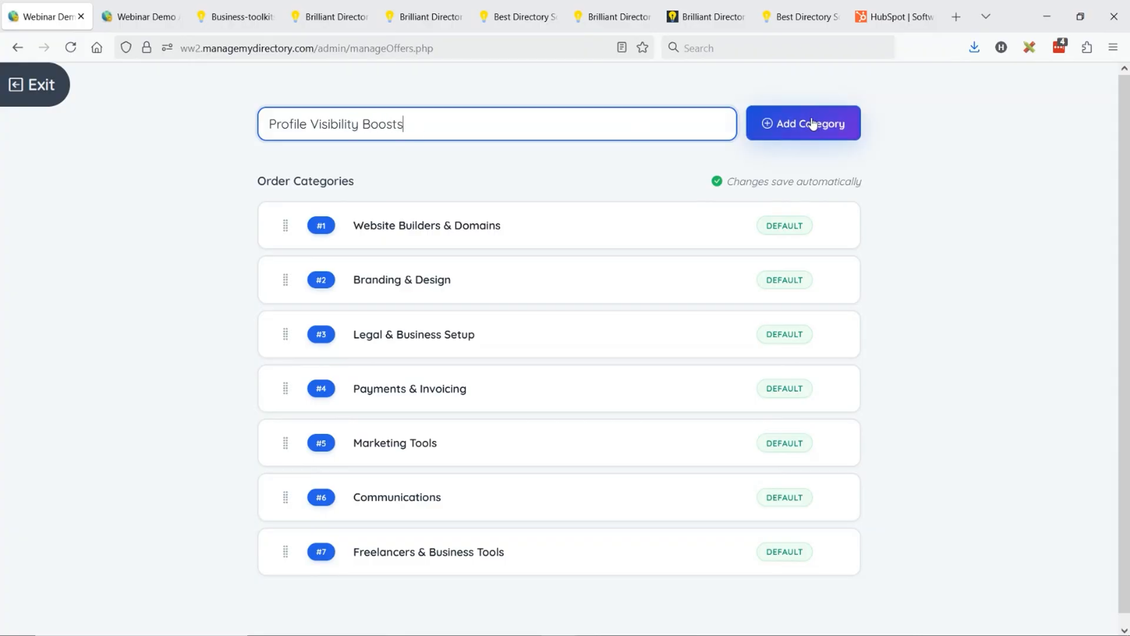
left_click(775, 124)
left_click_drag(283, 536, 281, 205)
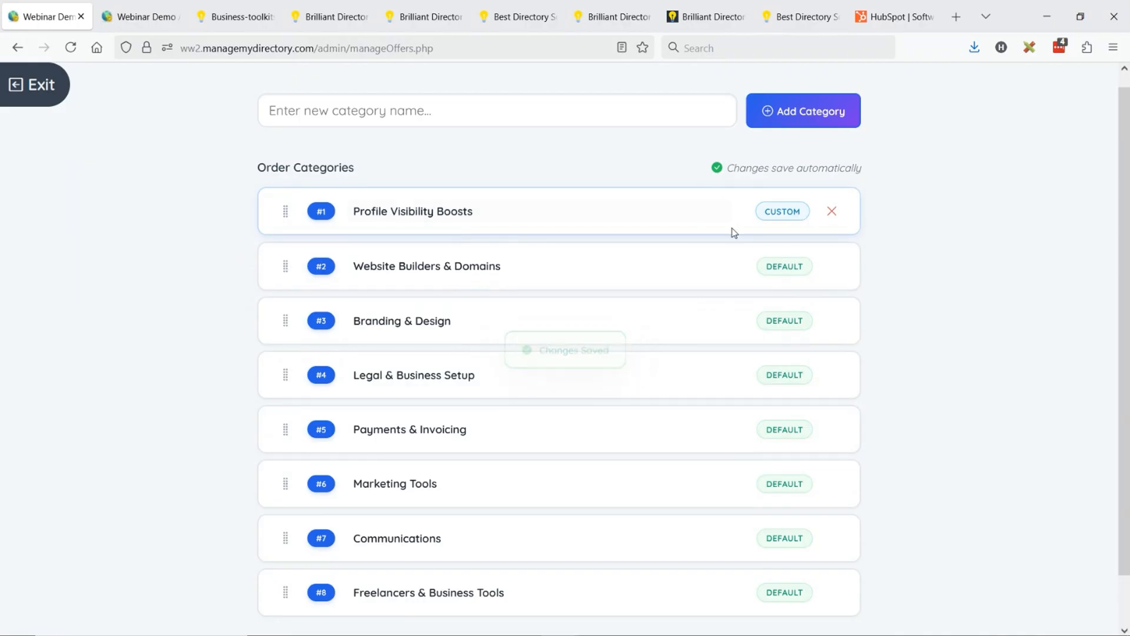
- Check name editing on the custom Profile Visibility Boosts category and the default Website Builders & Domains category, and exit category management
left_click(457, 210)
left_click_drag(451, 212, 461, 213)
left_click(411, 212)
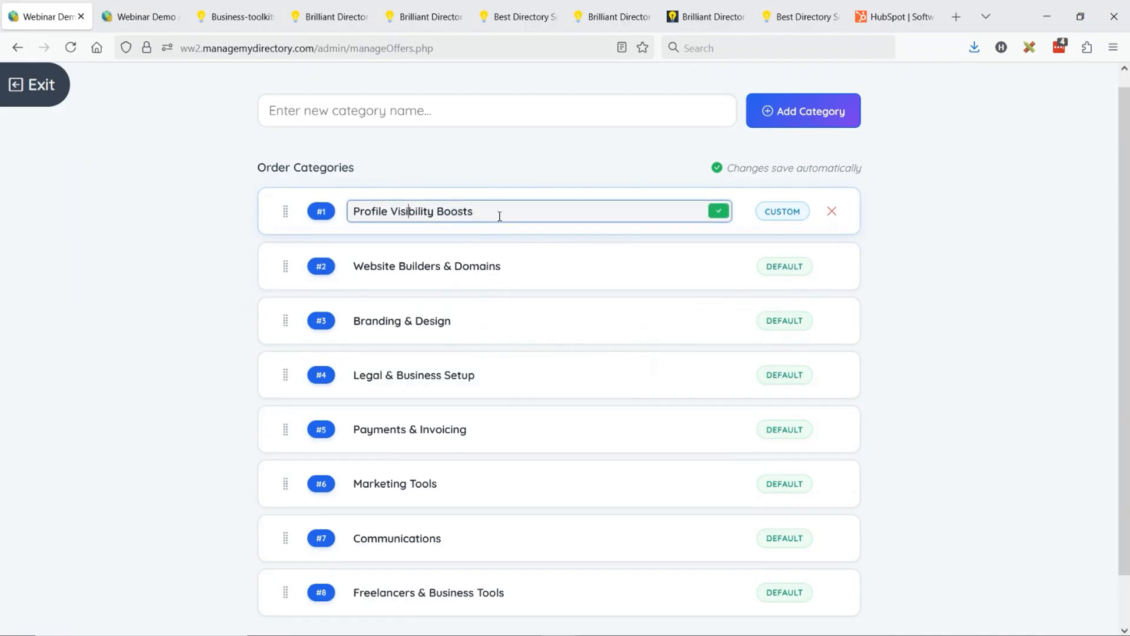
left_click_drag(364, 266, 479, 271)
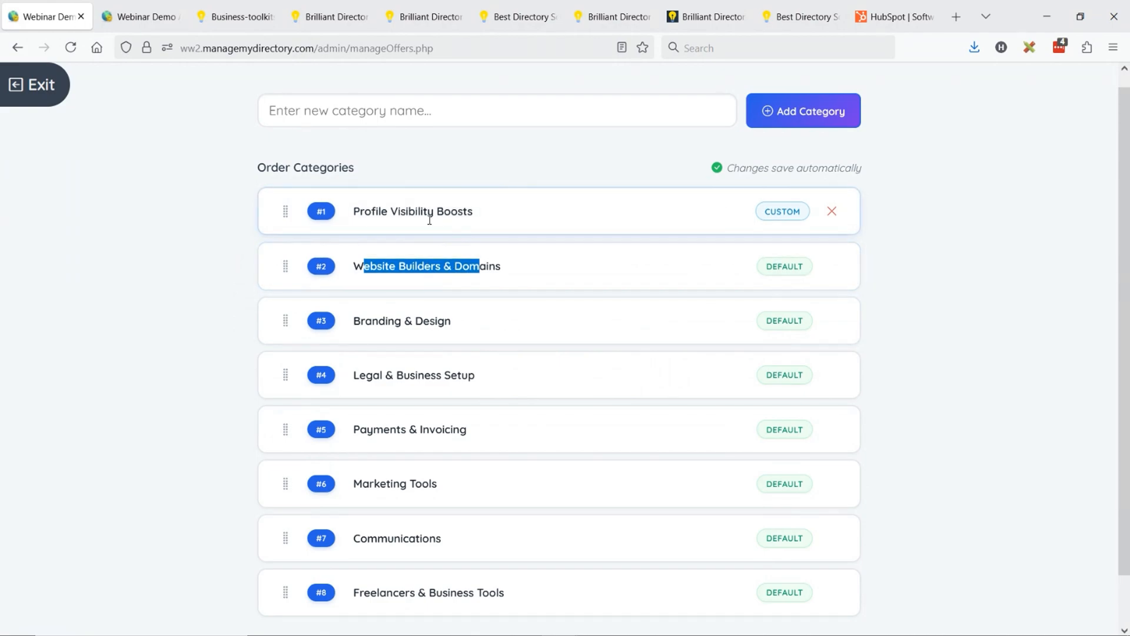
left_click(406, 211)
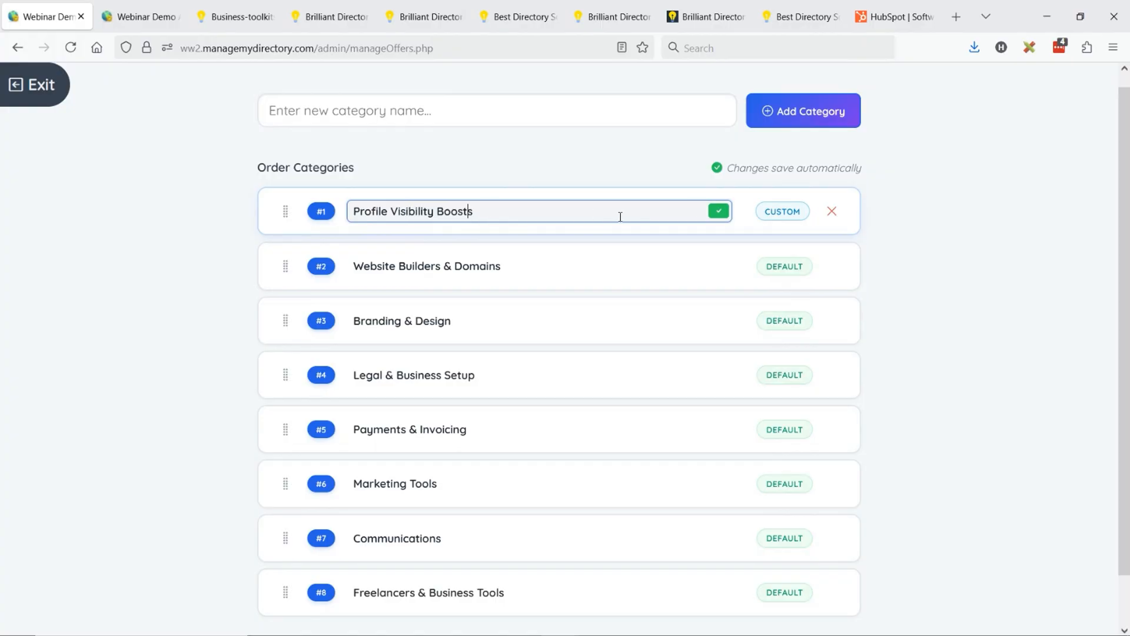
left_click(576, 227)
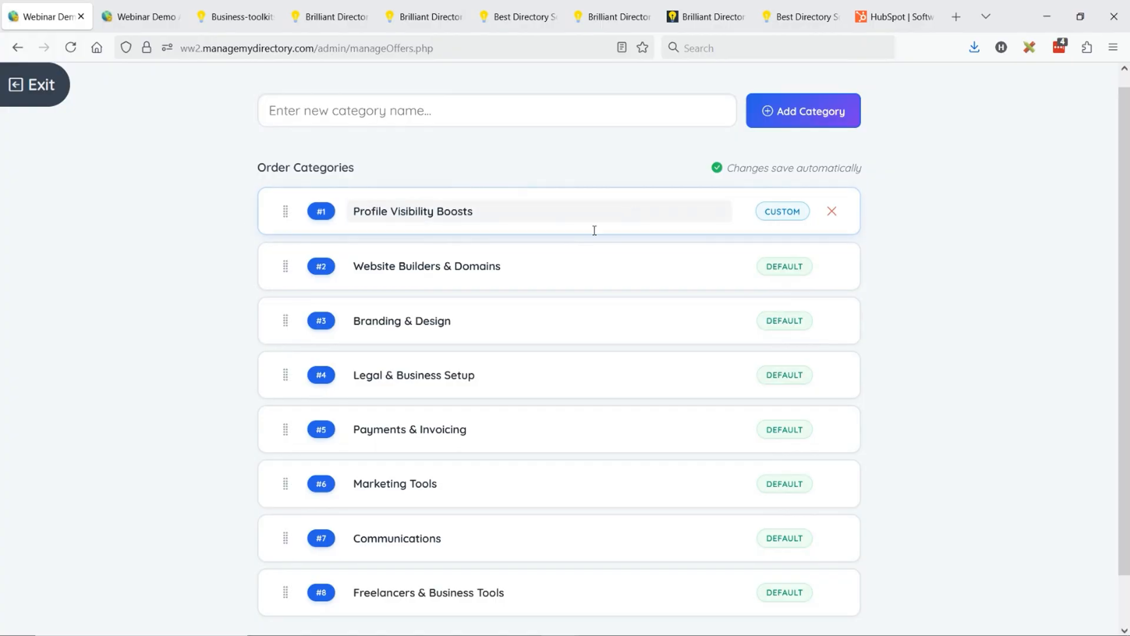
scroll(532, 346, "down", 1)
scroll(518, 330, "up", 2)
left_click(41, 84)
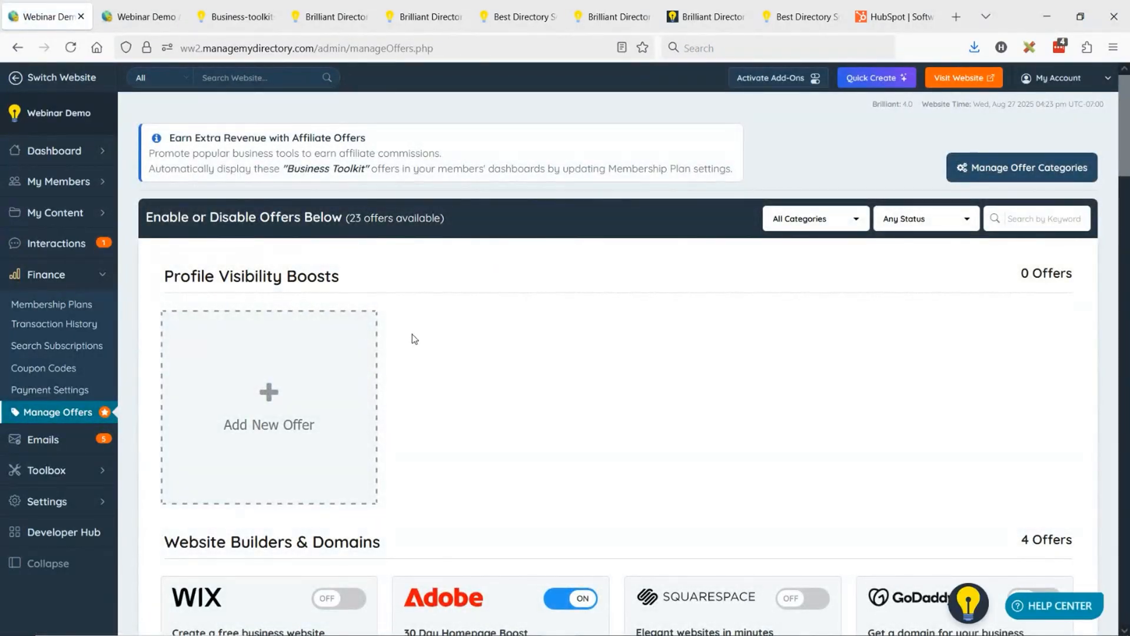
- Change the 30 Day Homepage Boost offer's category to Profile Visibility Boosts and save the offer
scroll(500, 338, "down", 3)
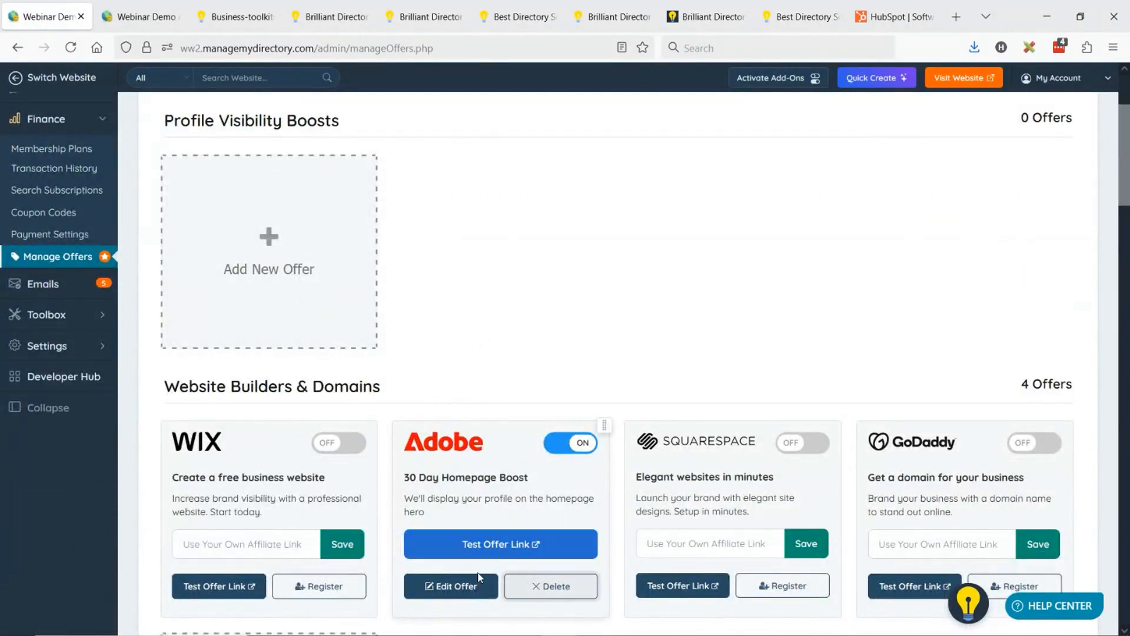
left_click(454, 586)
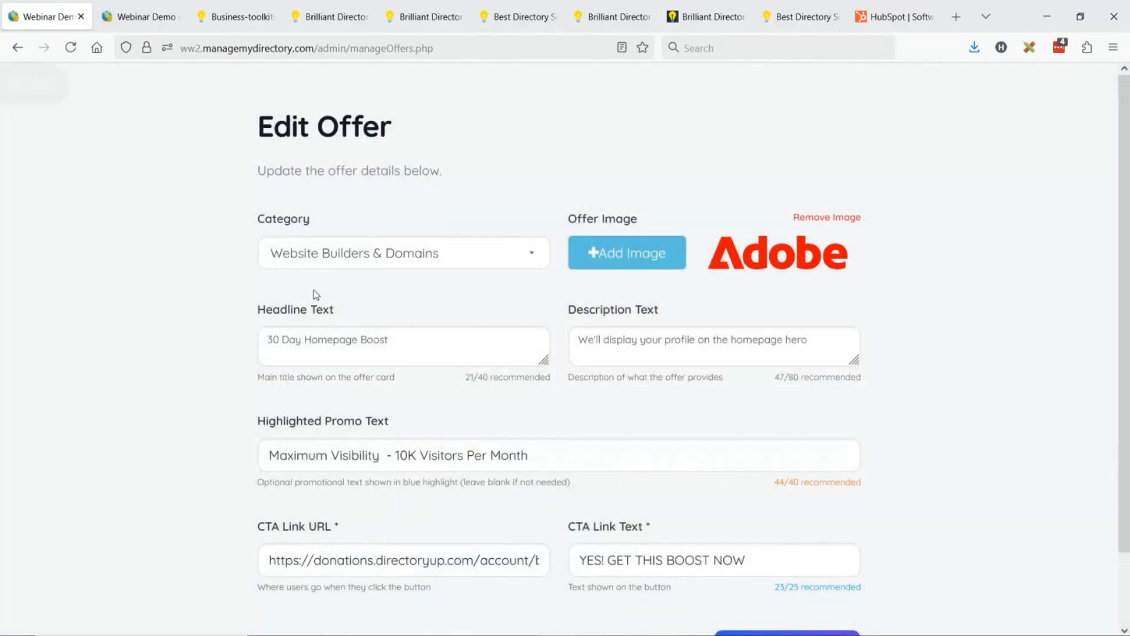
left_click(412, 266)
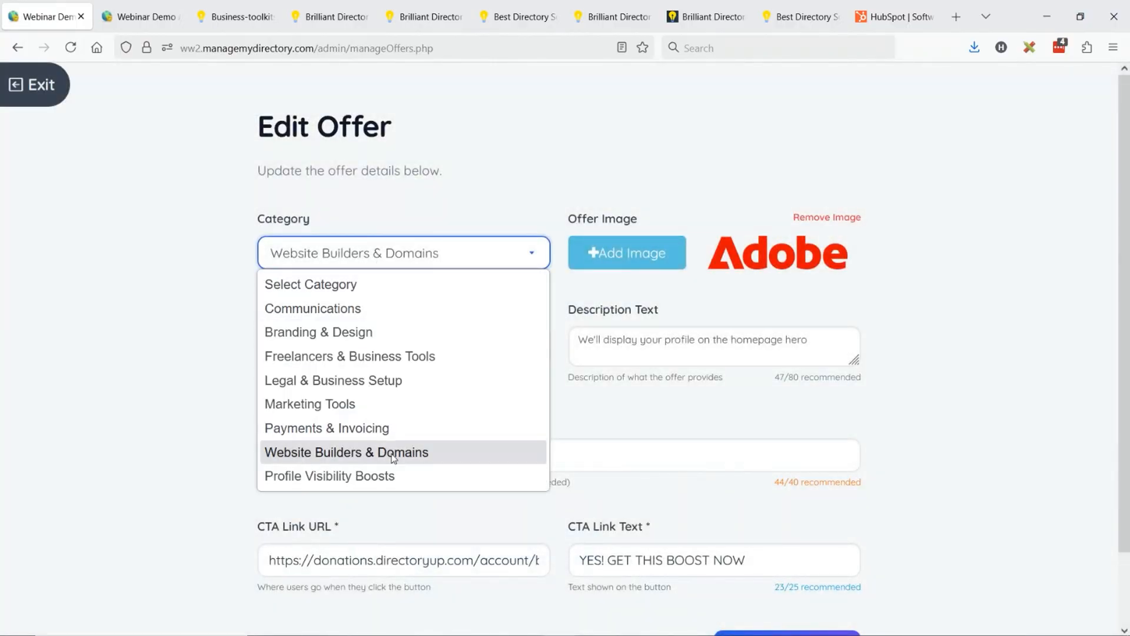
left_click(347, 477)
scroll(716, 332, "down", 2)
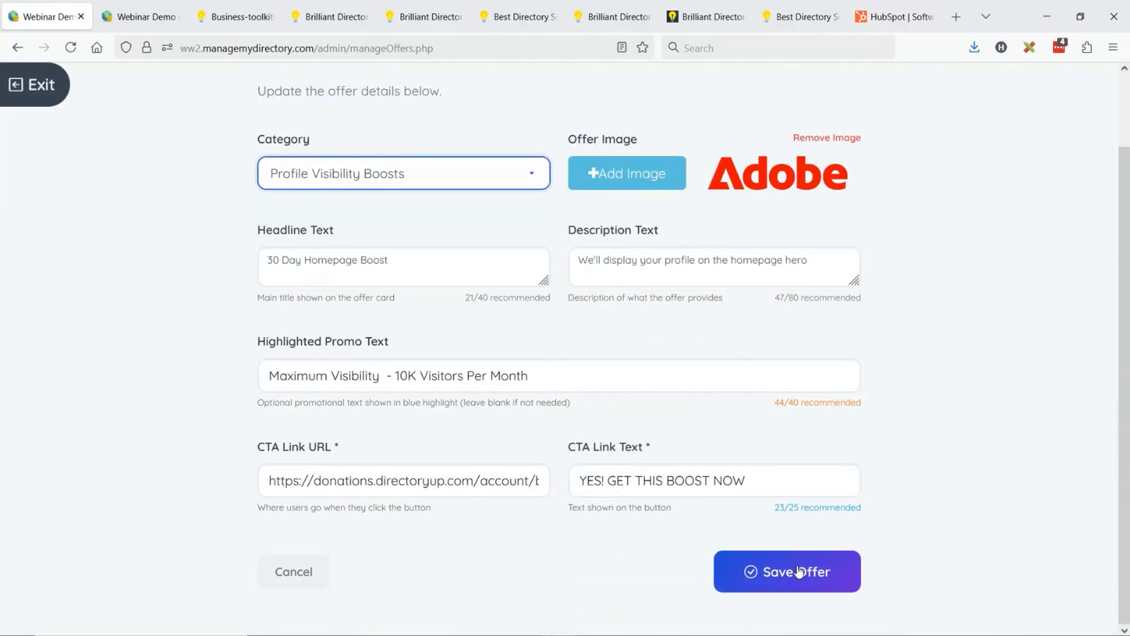
left_click(802, 582)
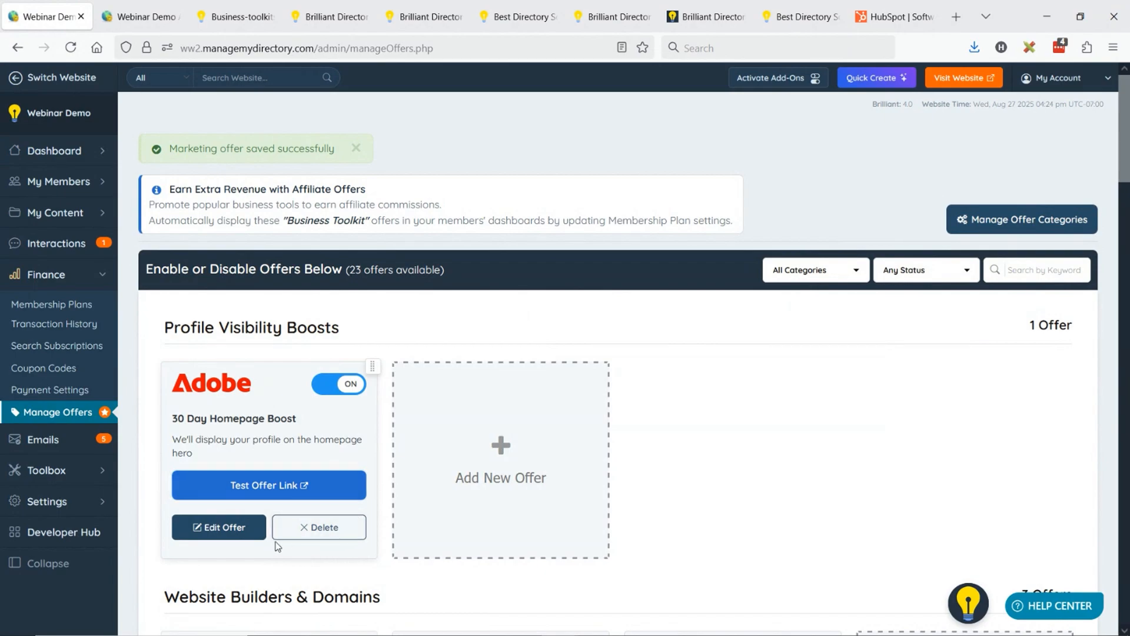
- Open the stock library for the 30 Day Homepage Boost offer's image and search the Pexels Library for "Boost"
left_click(237, 532)
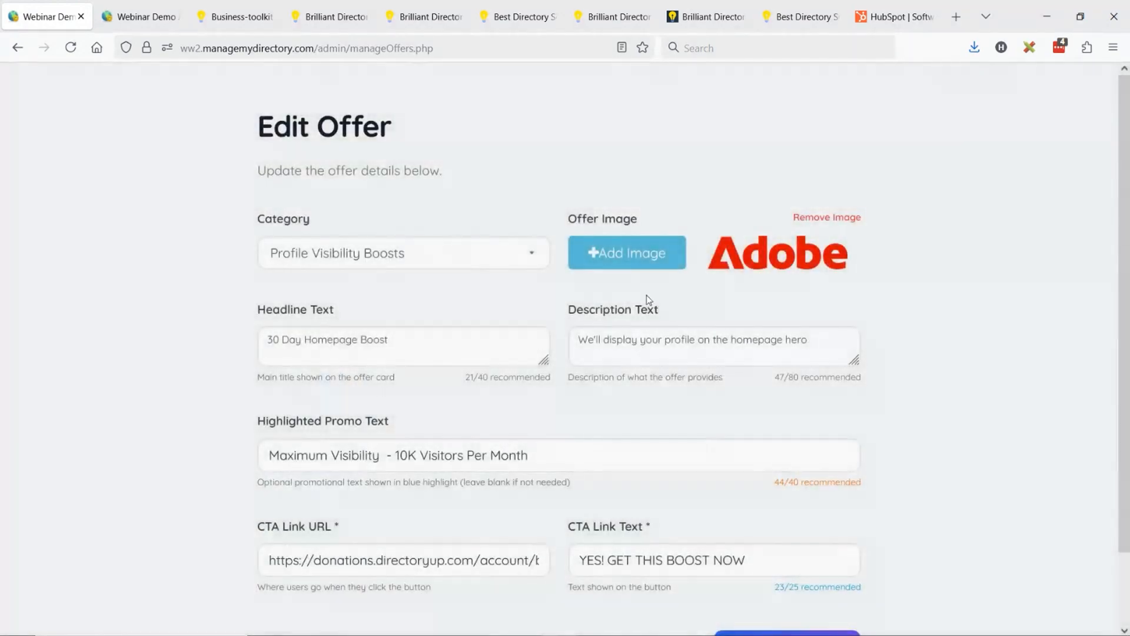
left_click(630, 256)
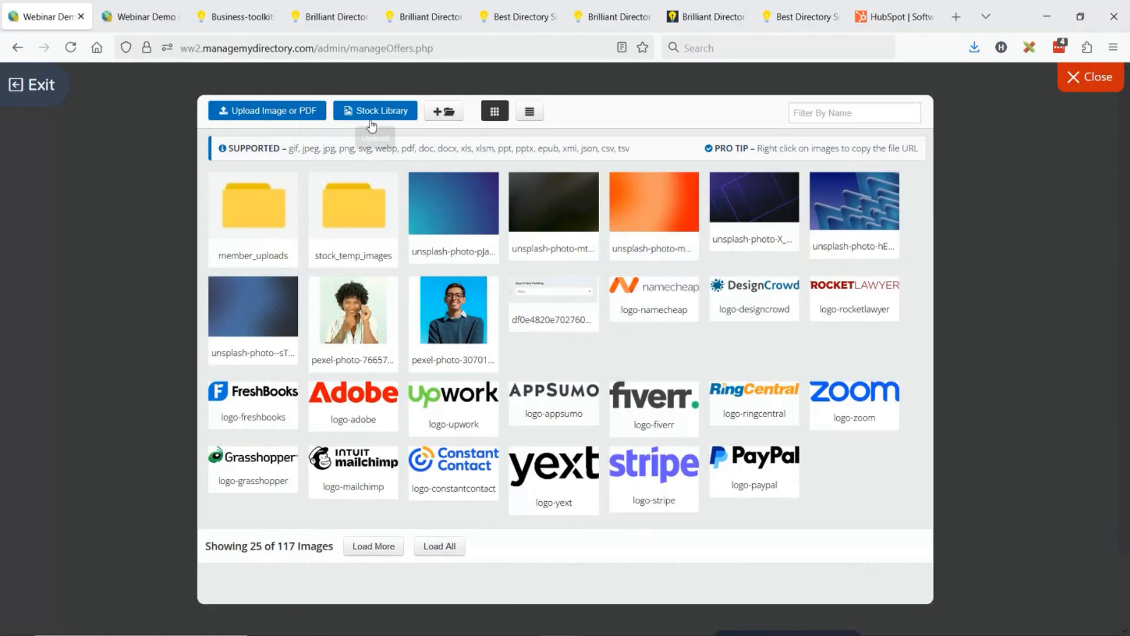
left_click(373, 114)
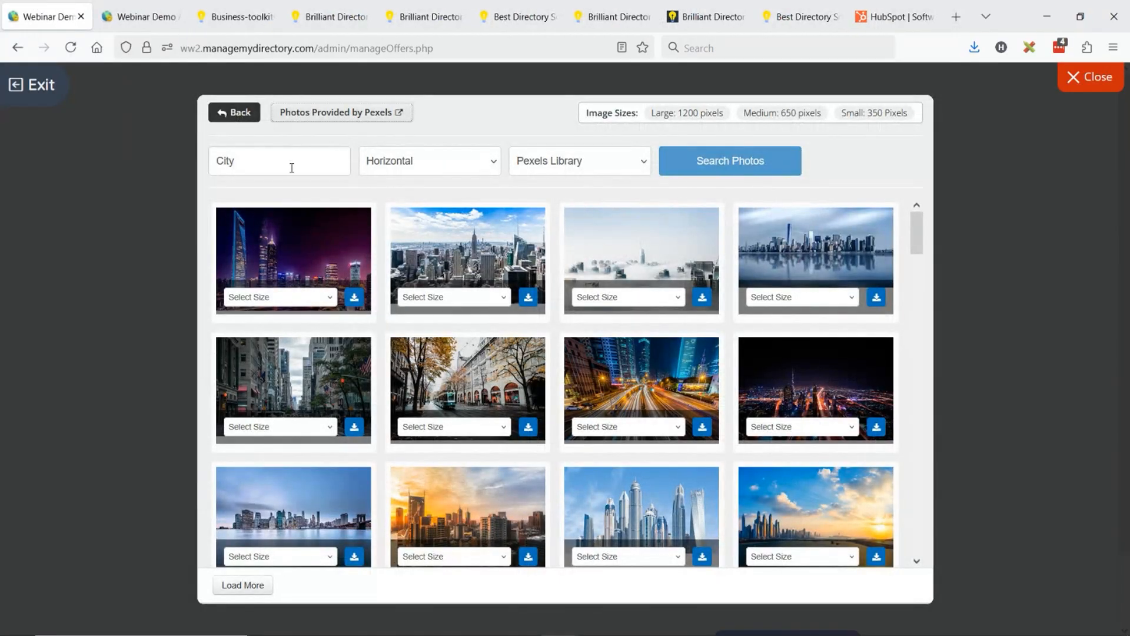
left_click(287, 167)
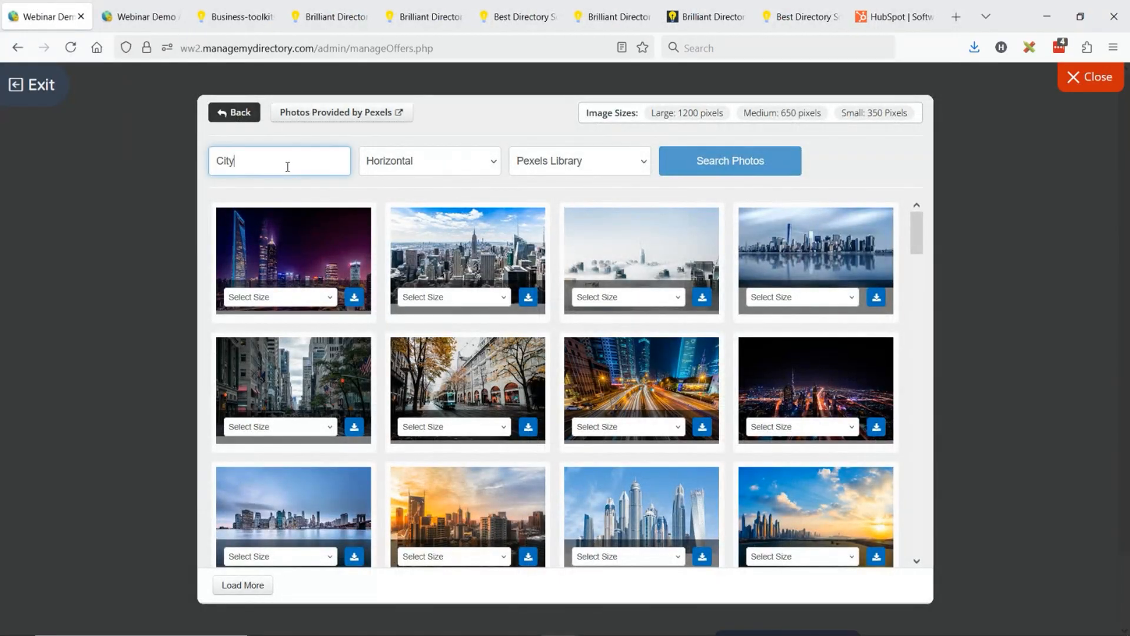
double_click(219, 163)
type("Boost")
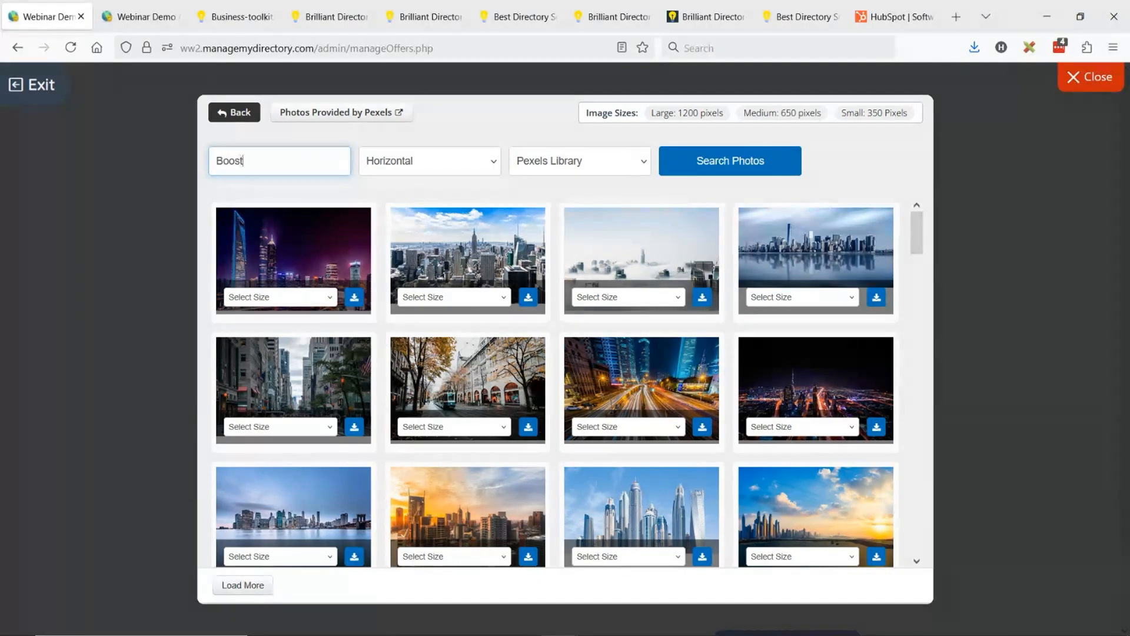
key("Return")
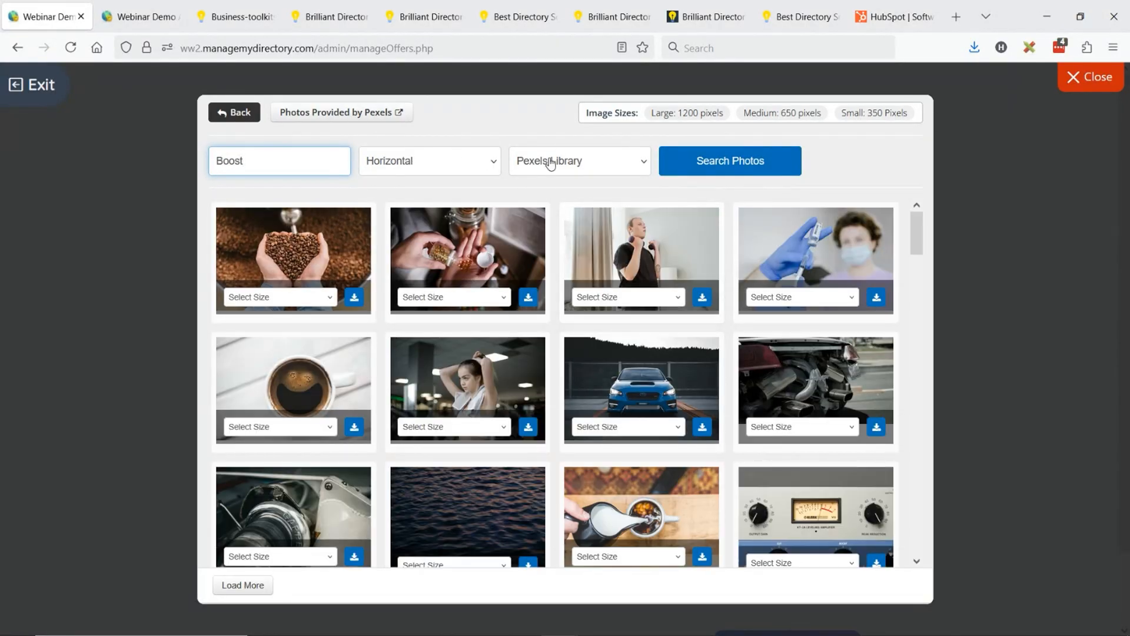
- Try searching the Icon Library for "Boost"
left_click(550, 163)
left_click(542, 262)
left_click(752, 165)
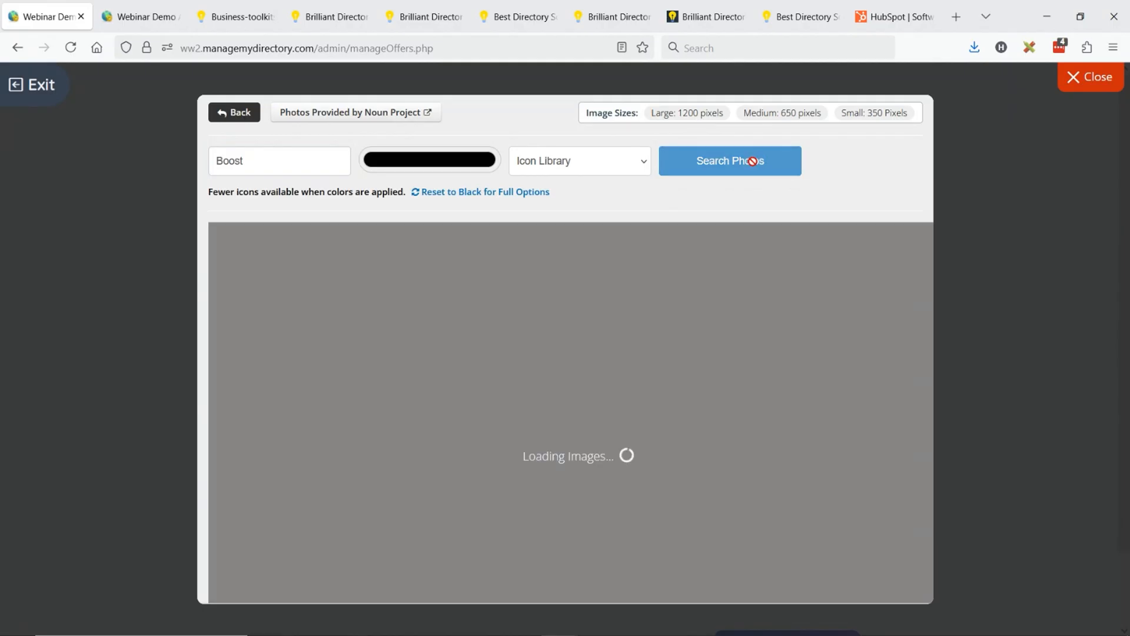
left_click(553, 400)
left_click(310, 159)
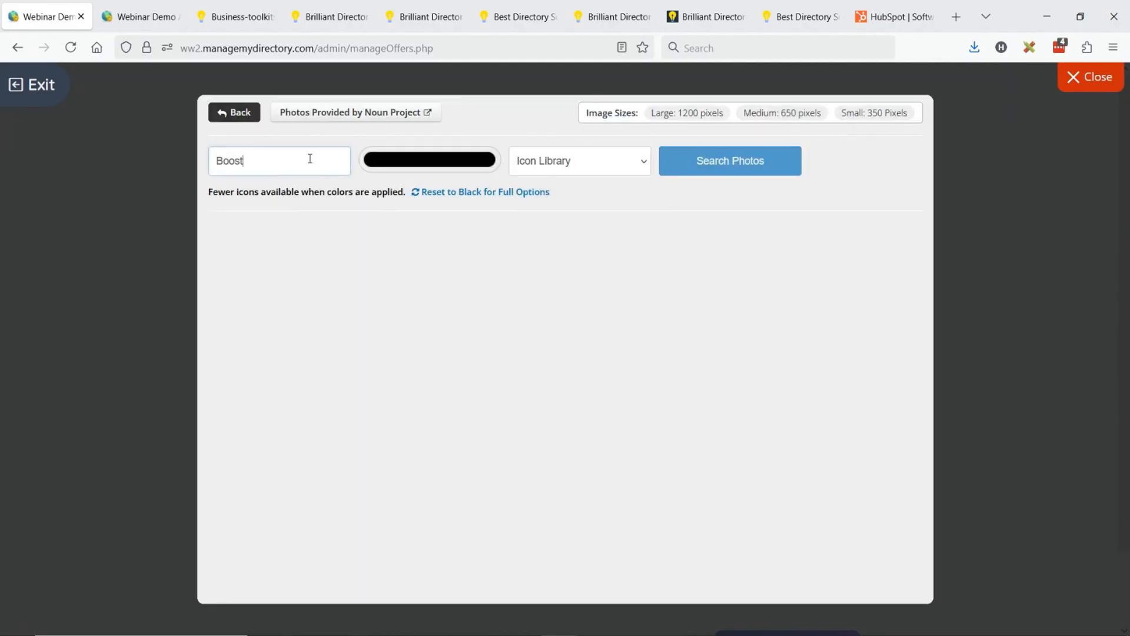
double_click(309, 159)
- Search the Giphy Library for "Boost" and add the green boost television image to the site's image library
left_click(550, 163)
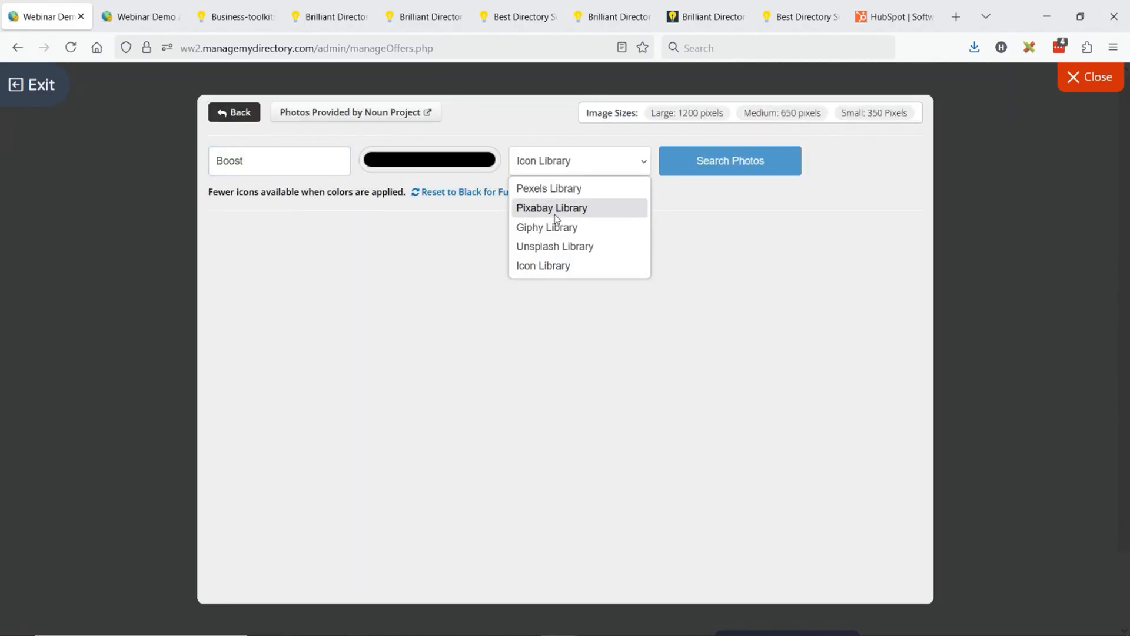
left_click(547, 233)
left_click(732, 164)
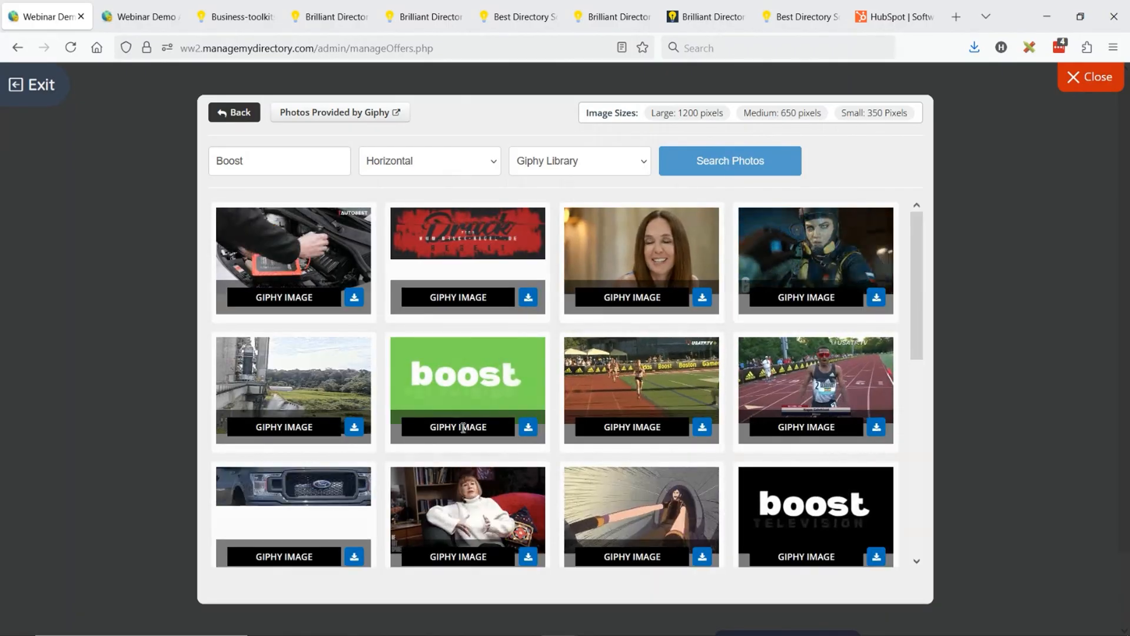
left_click(464, 428)
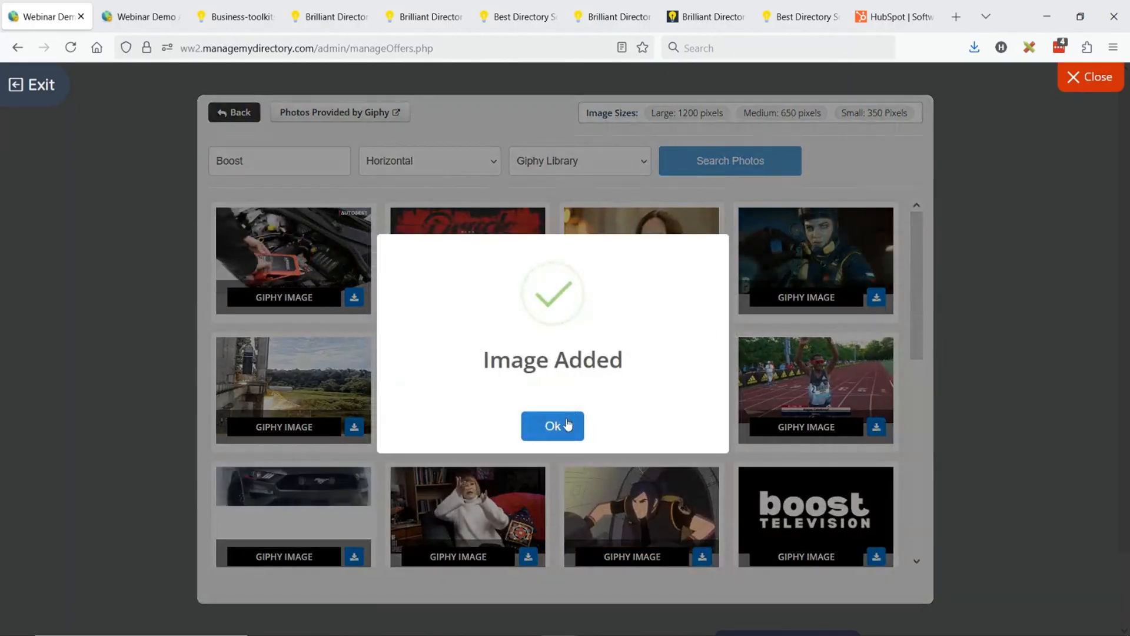
left_click(552, 425)
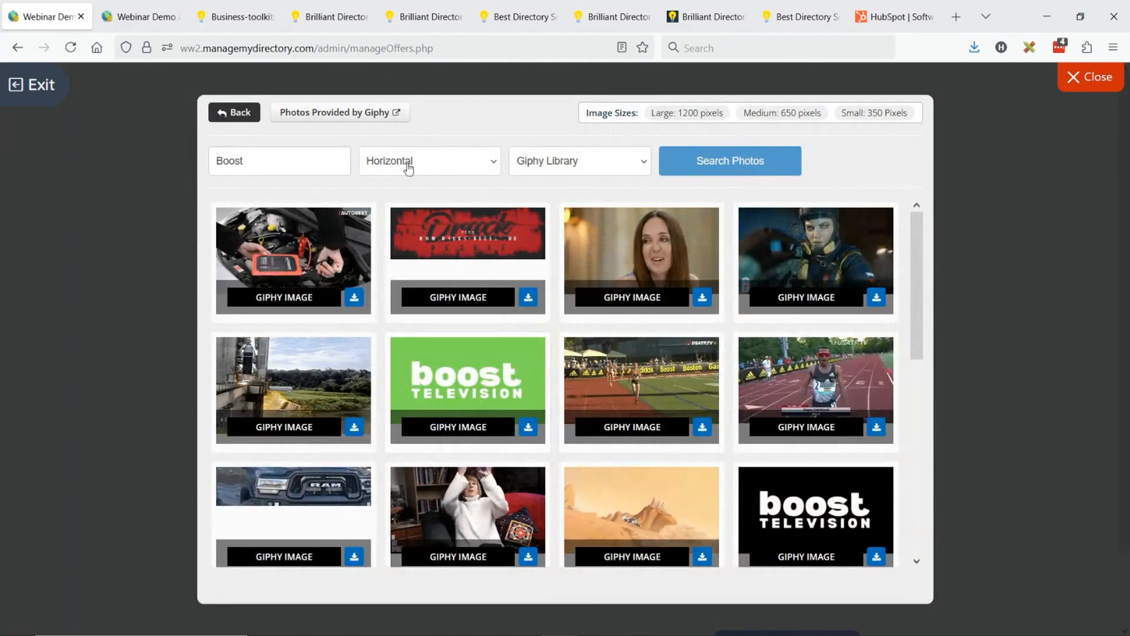
- Set the added green boost Giphy picture as the offer image and save the offer
left_click(249, 118)
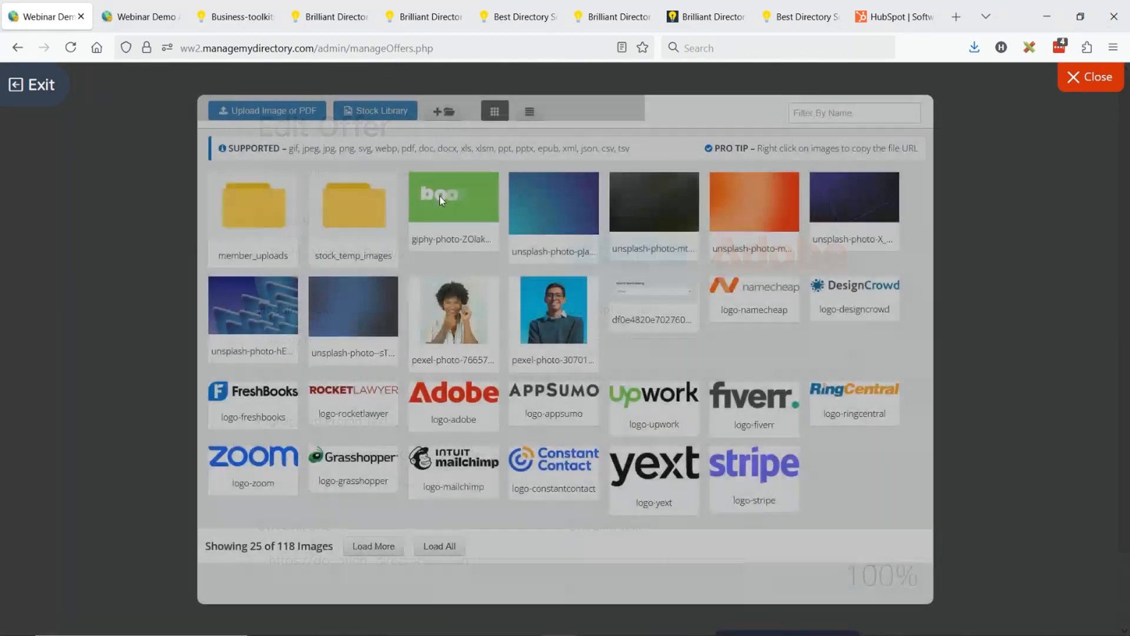
left_click(438, 195)
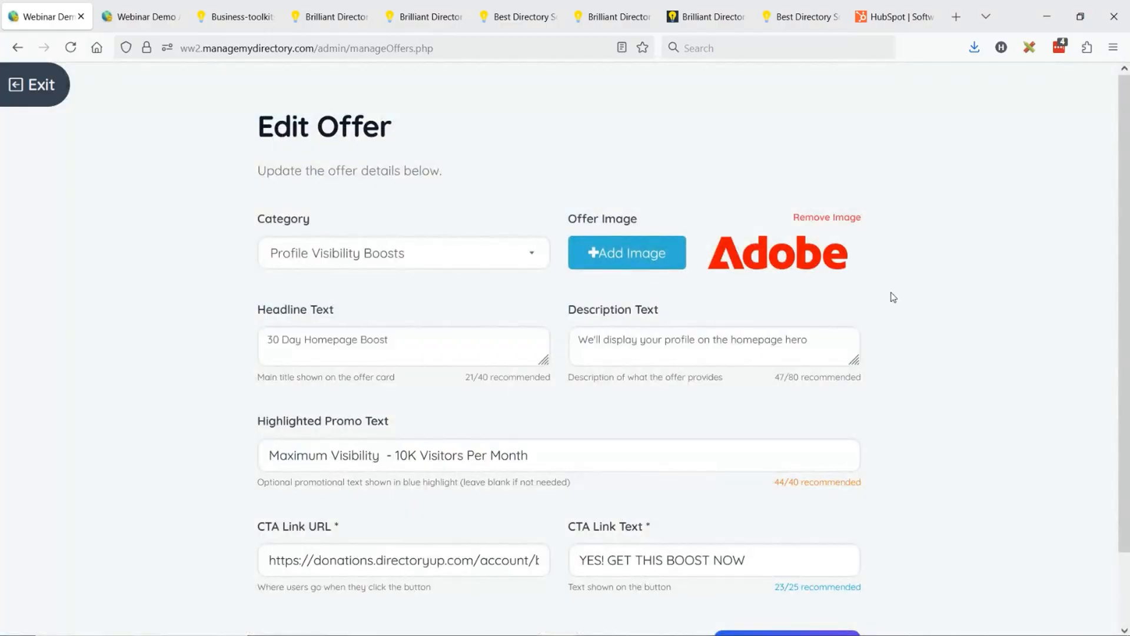
scroll(813, 515, "down", 2)
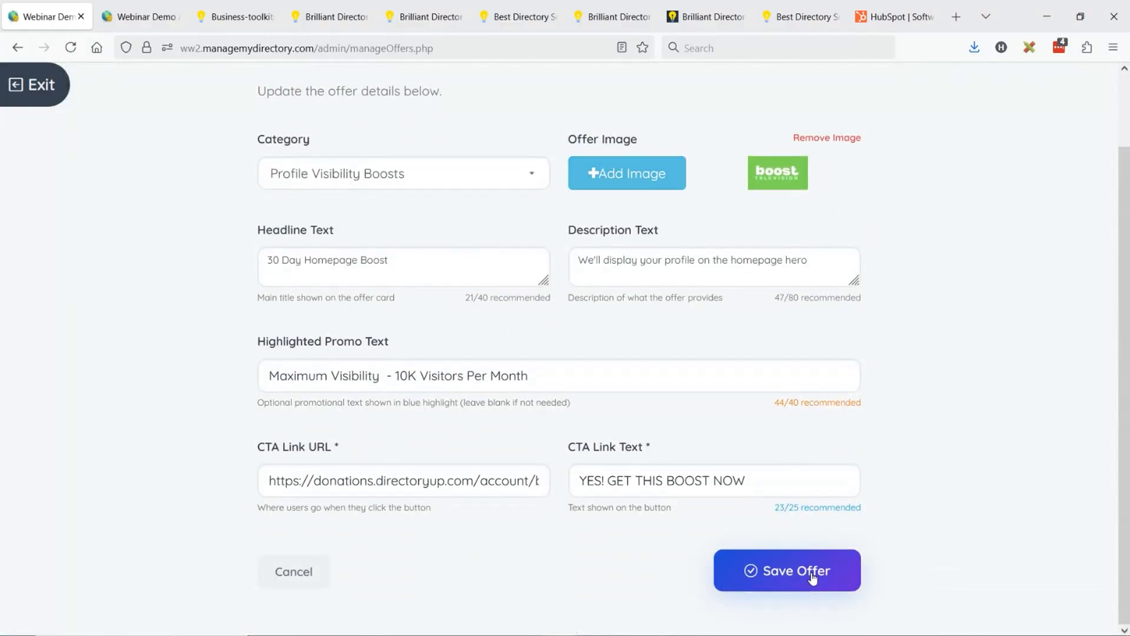
left_click(812, 577)
- Reload the member's Business Toolkit page to check the edited 30 Day Homepage Boost offer
left_click(232, 7)
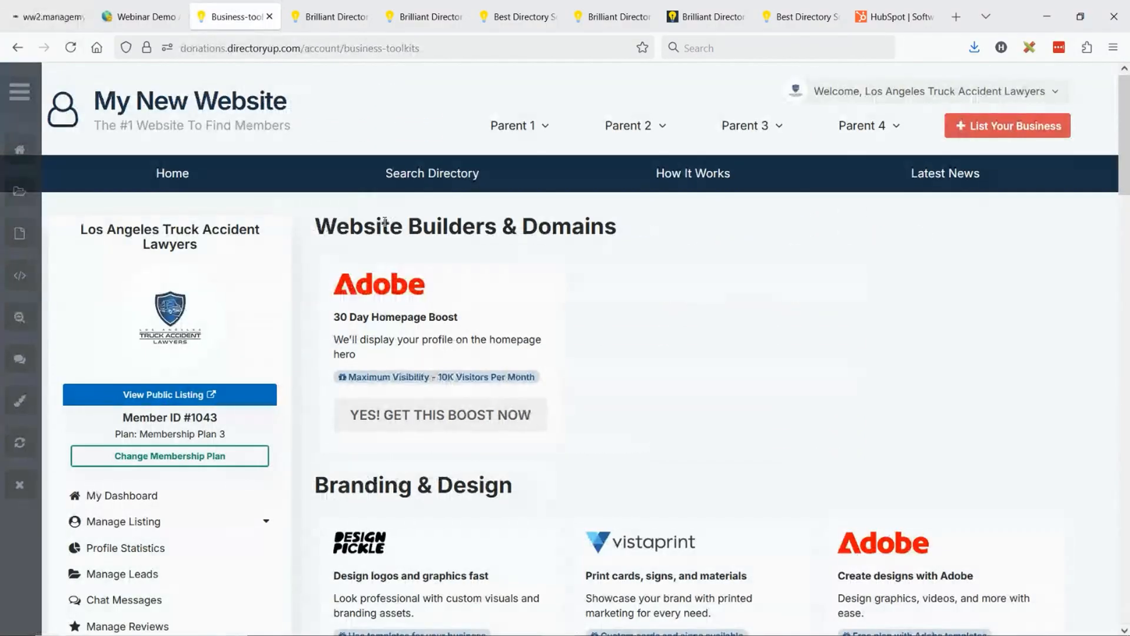
left_click(72, 52)
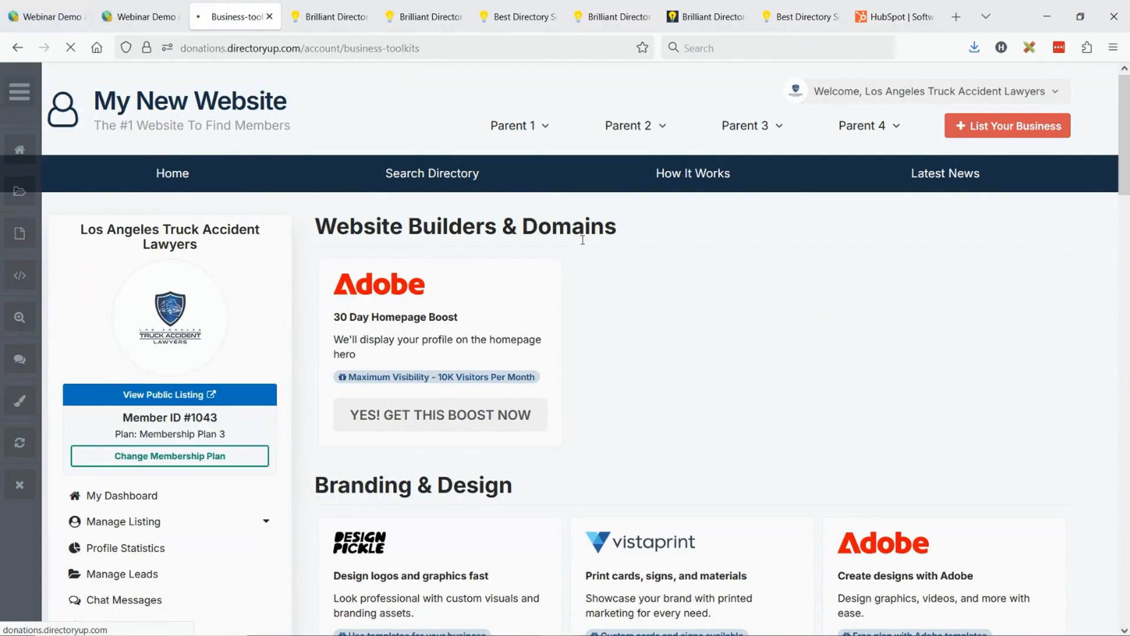
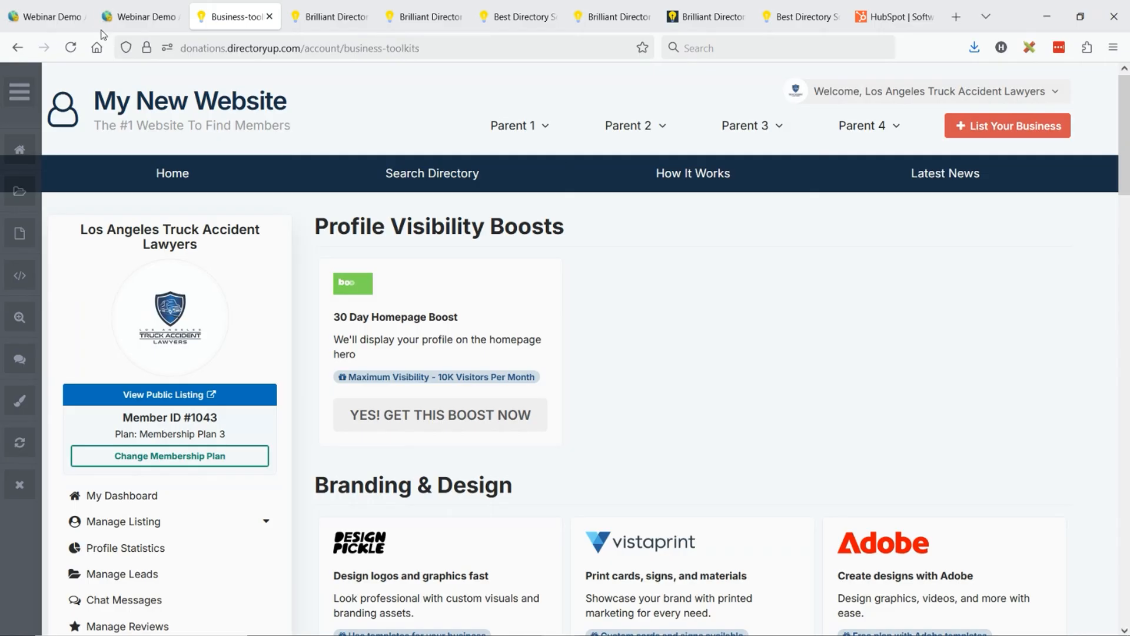
- Open the Webinar Demo admin dashboard and show its Top Profile Views for Year to Date
left_click(41, 16)
left_click(50, 153)
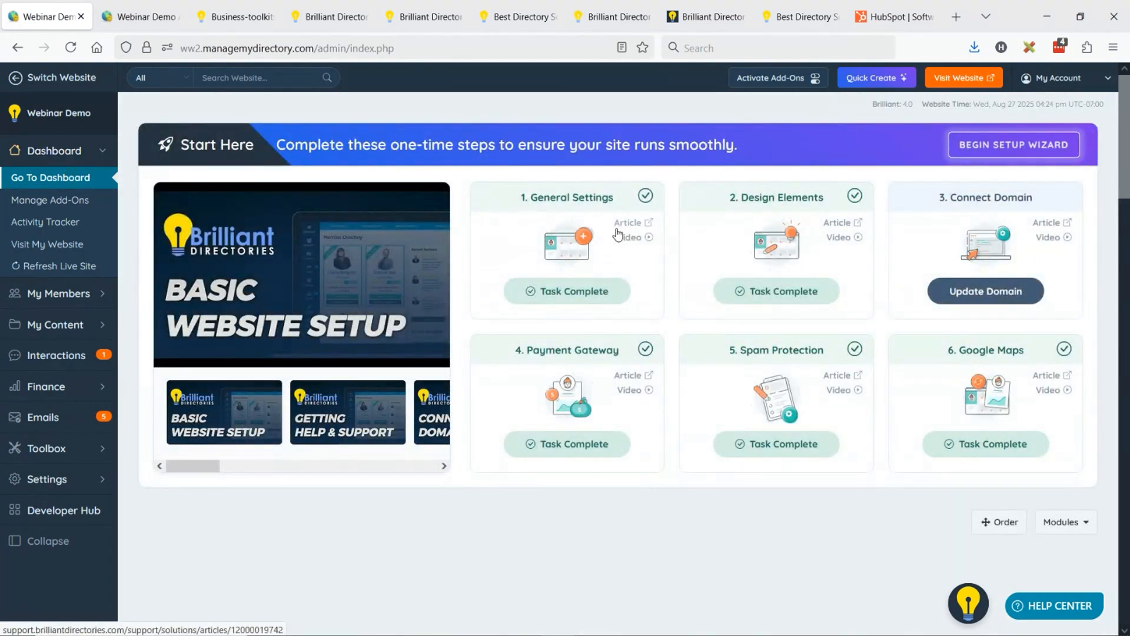
scroll(746, 229, "down", 3)
scroll(747, 229, "down", 15)
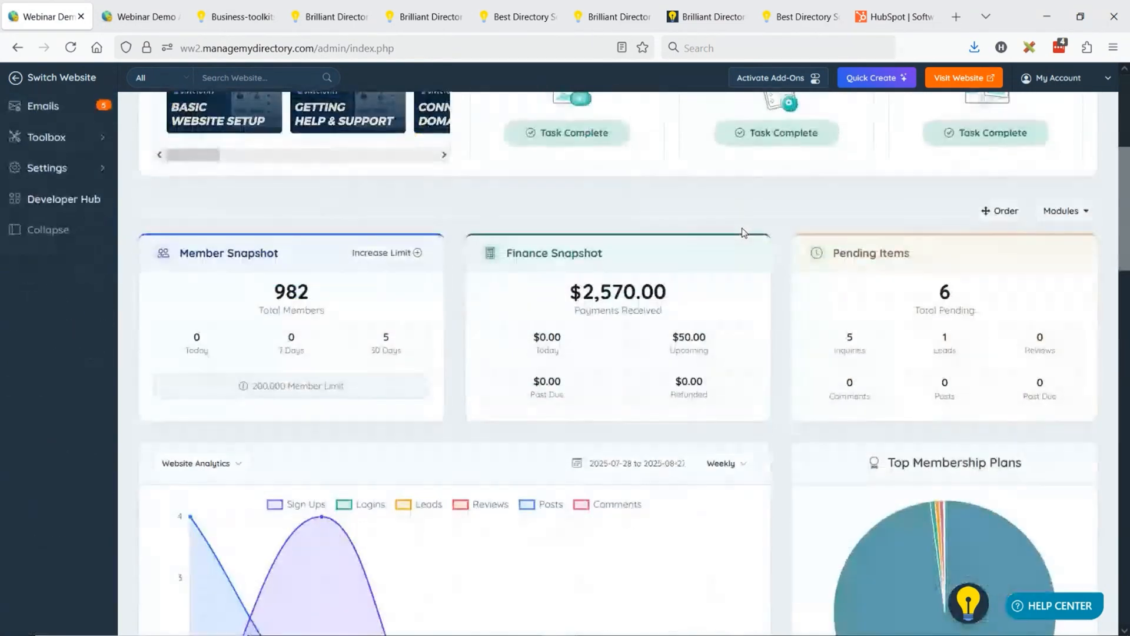
scroll(741, 230, "down", 9)
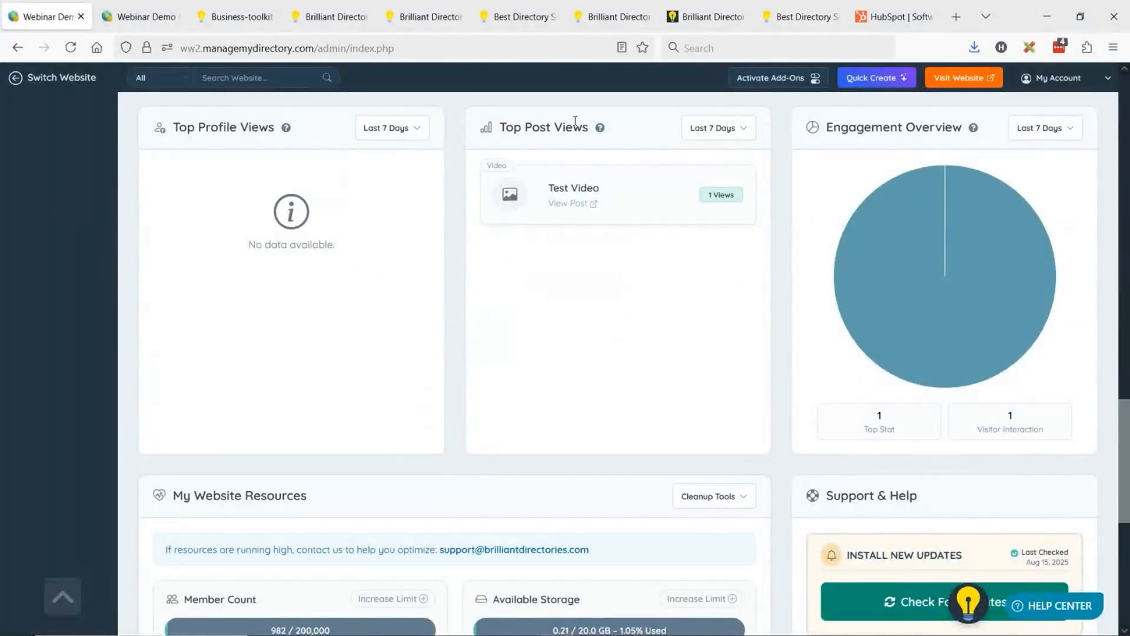
left_click(386, 128)
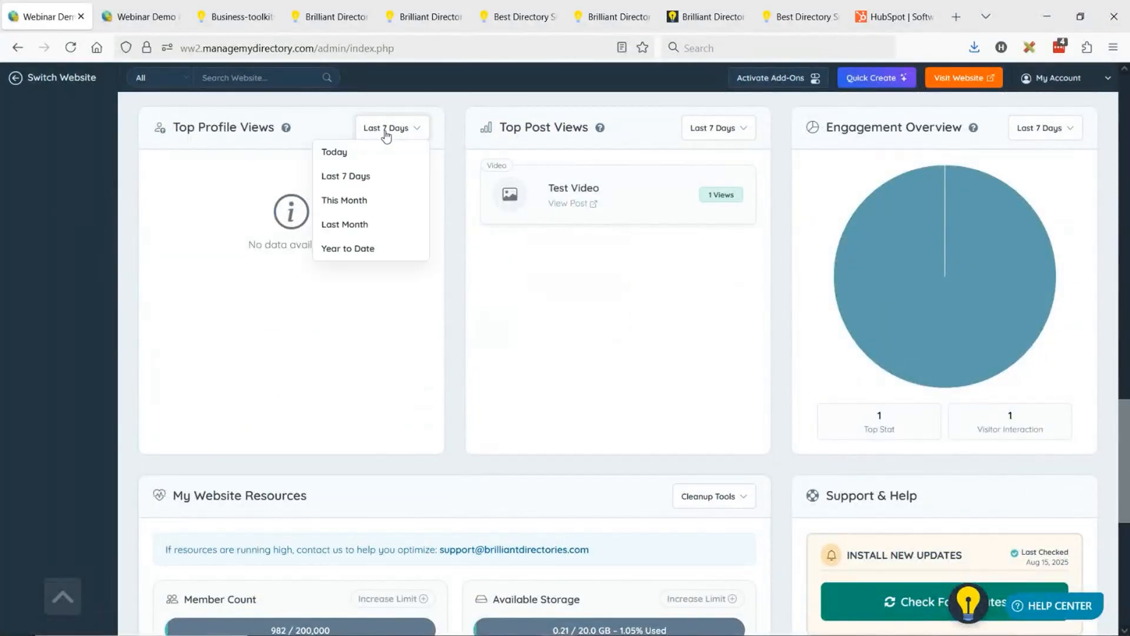
left_click(362, 250)
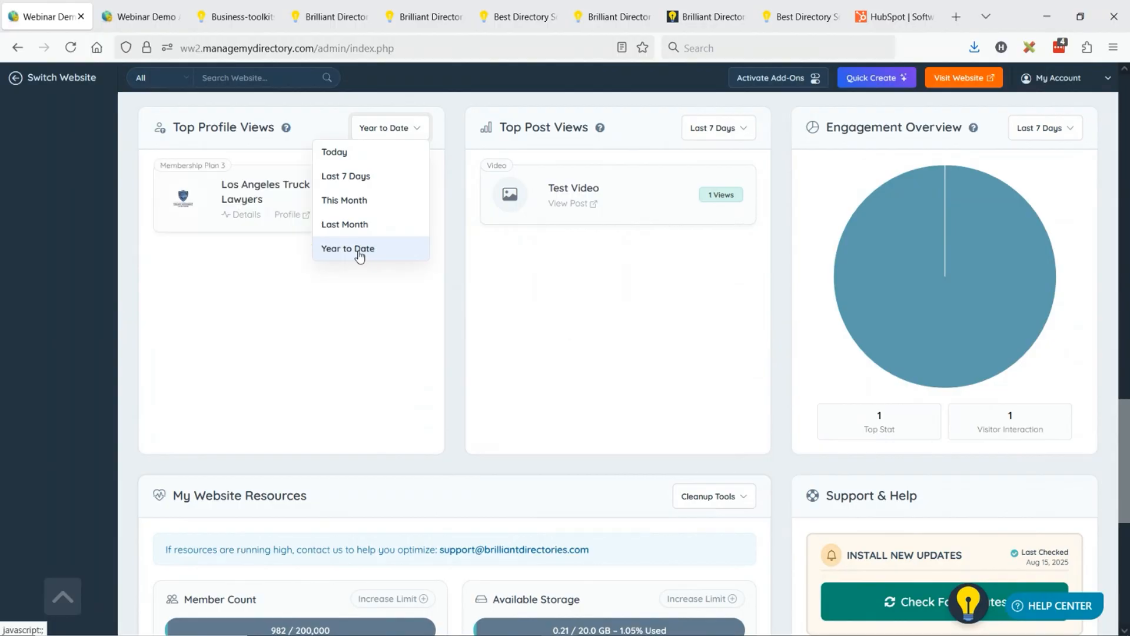
- Switch to another website's admin dashboard and set its Top Profile Views period to Year to Date
scroll(600, 273, "up", 3)
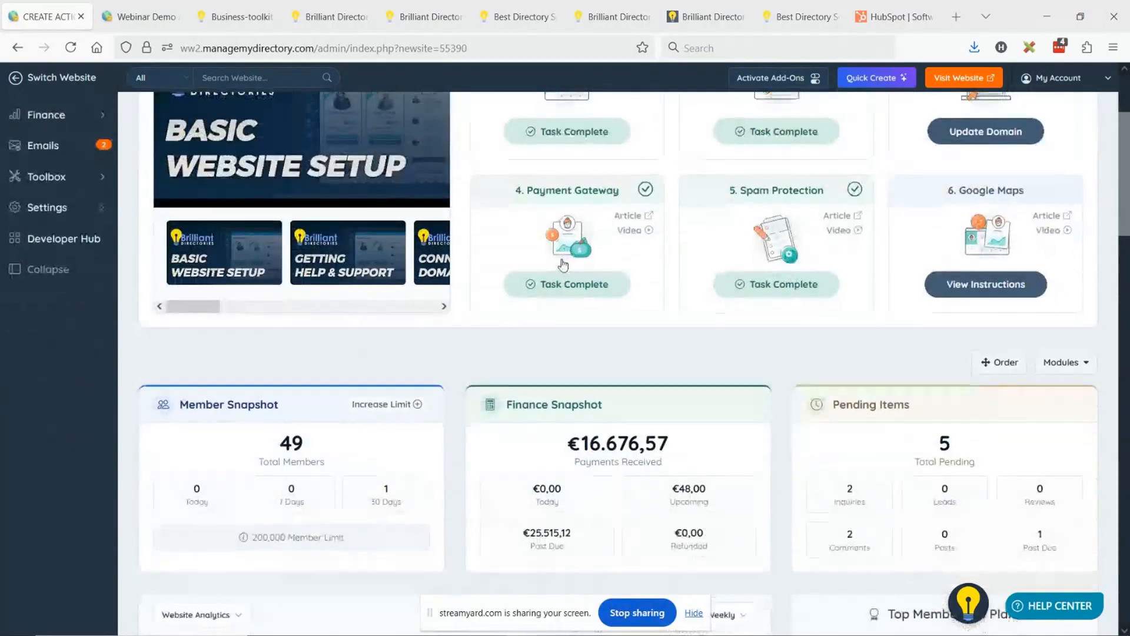
scroll(563, 265, "down", 13)
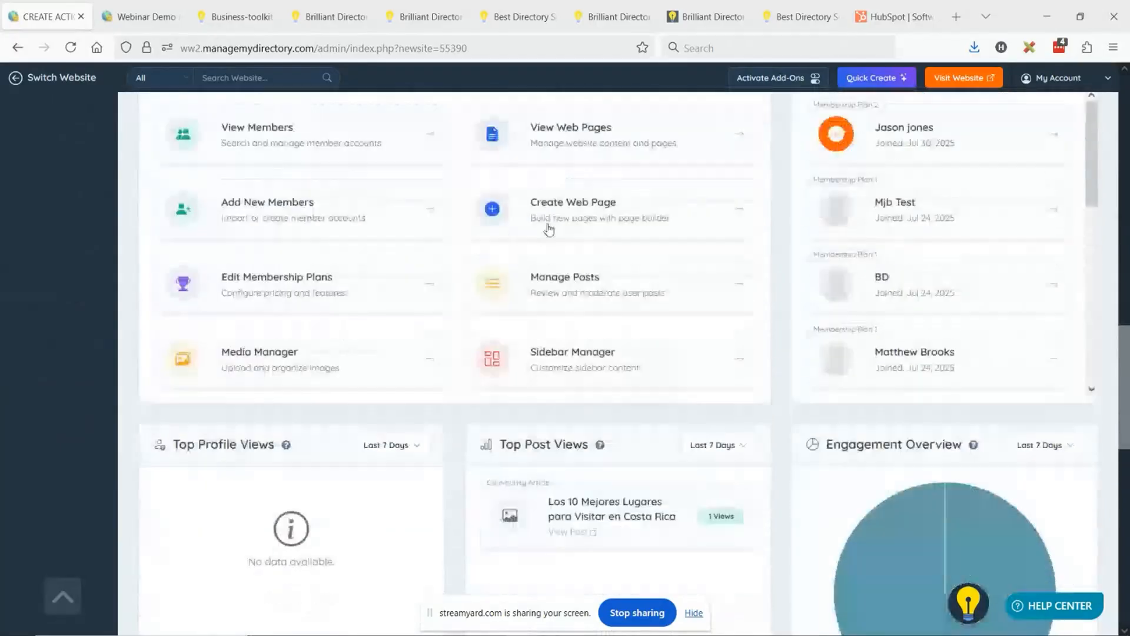
scroll(549, 230, "down", 3)
left_click(398, 287)
left_click(399, 286)
left_click(394, 286)
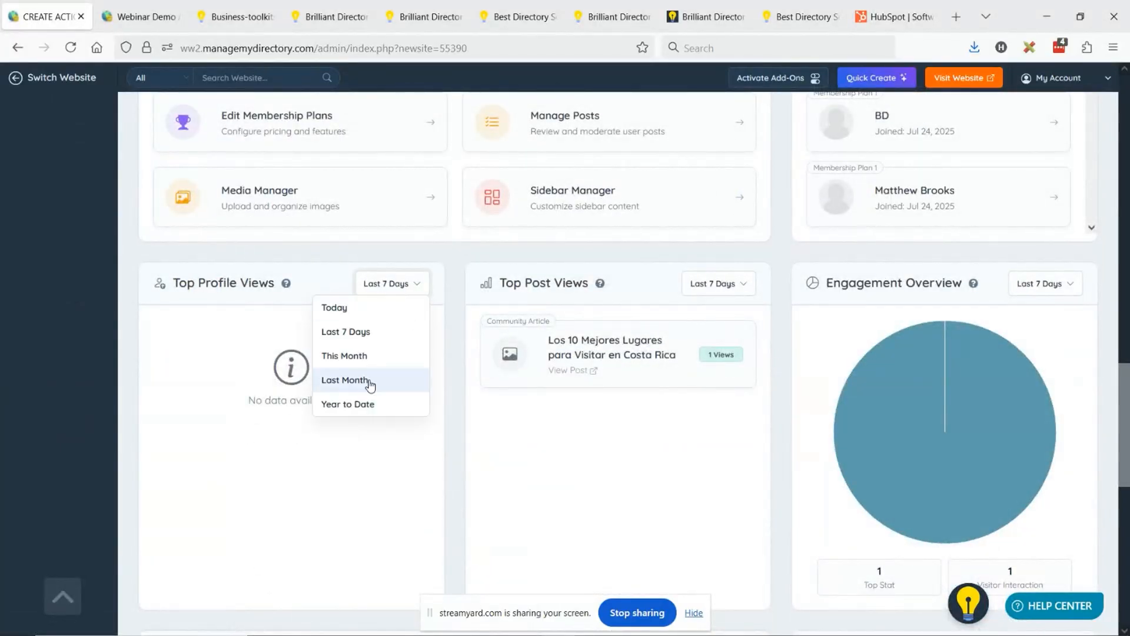
left_click(365, 411)
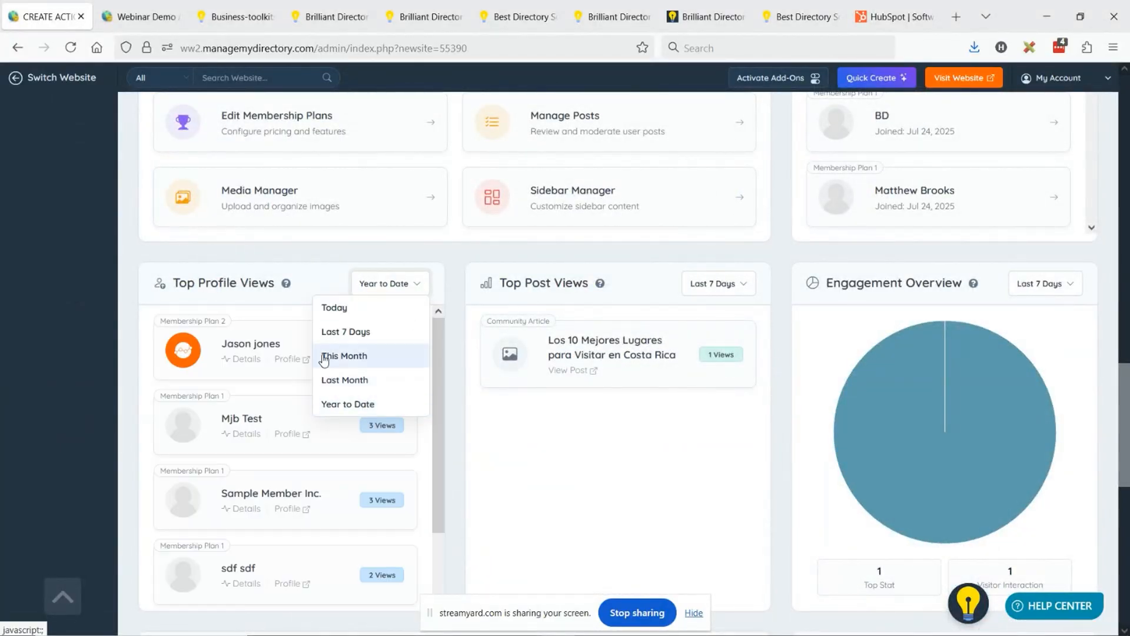
left_click(344, 356)
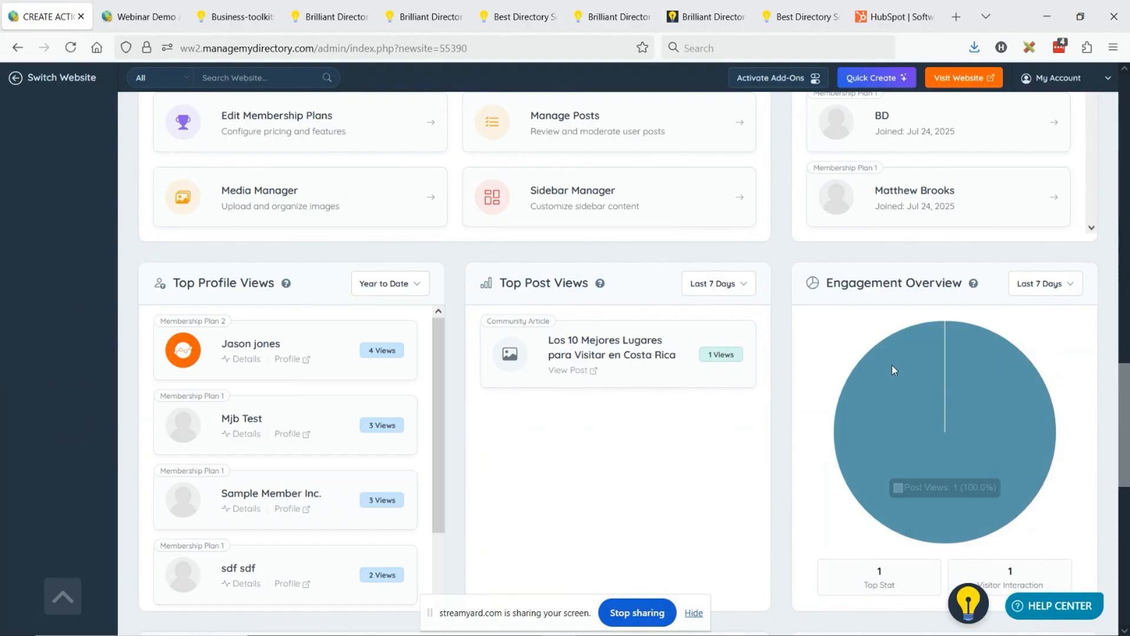
- Set the dashboard's Top Post Views period to Year to Date
left_click(723, 285)
left_click(681, 406)
left_click(703, 287)
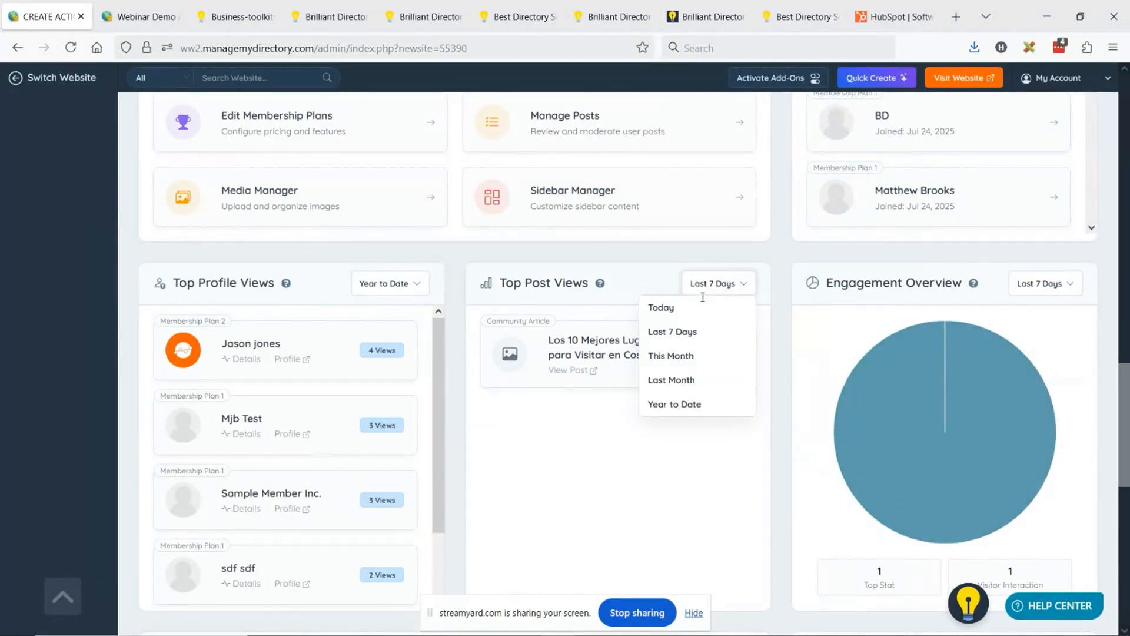
left_click(666, 404)
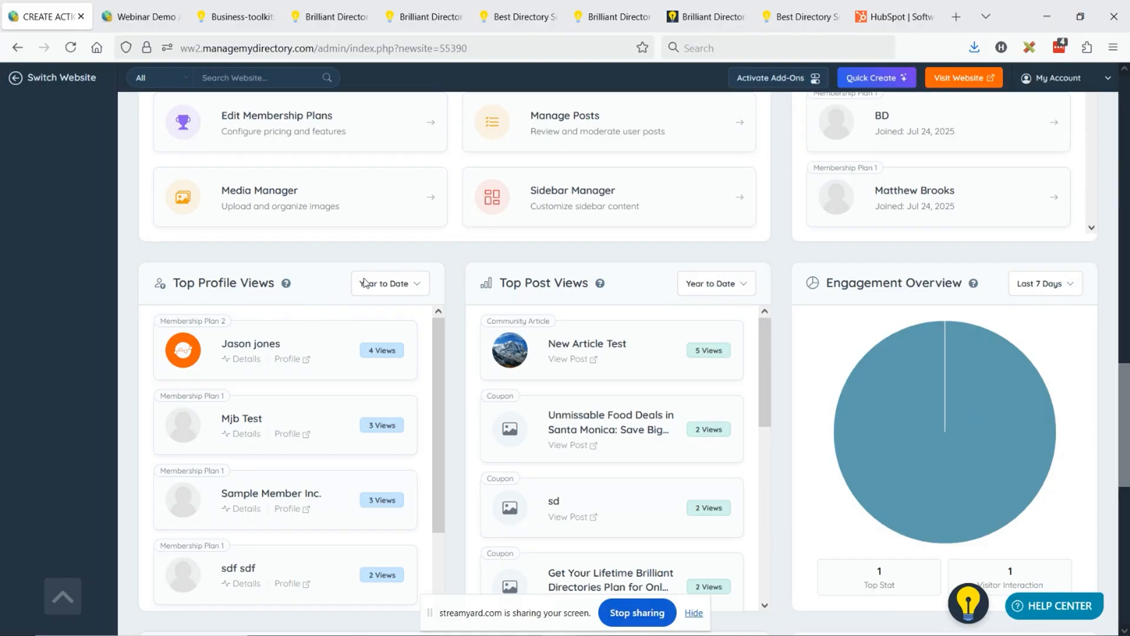
scroll(93, 285, "down", 3)
scroll(93, 285, "up", 3)
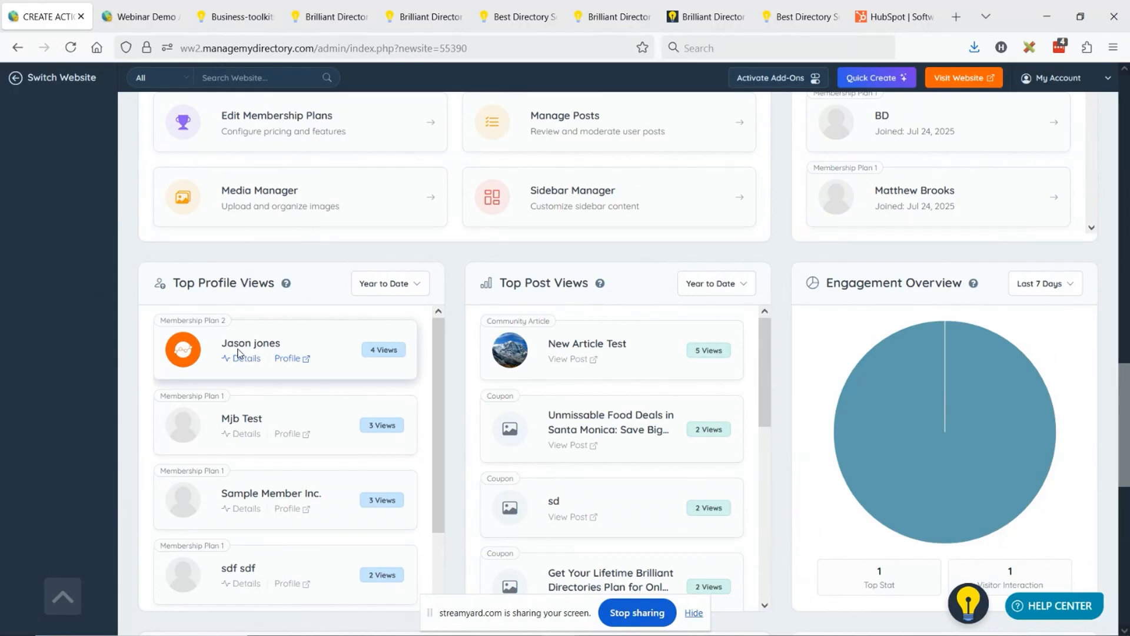
left_click(383, 285)
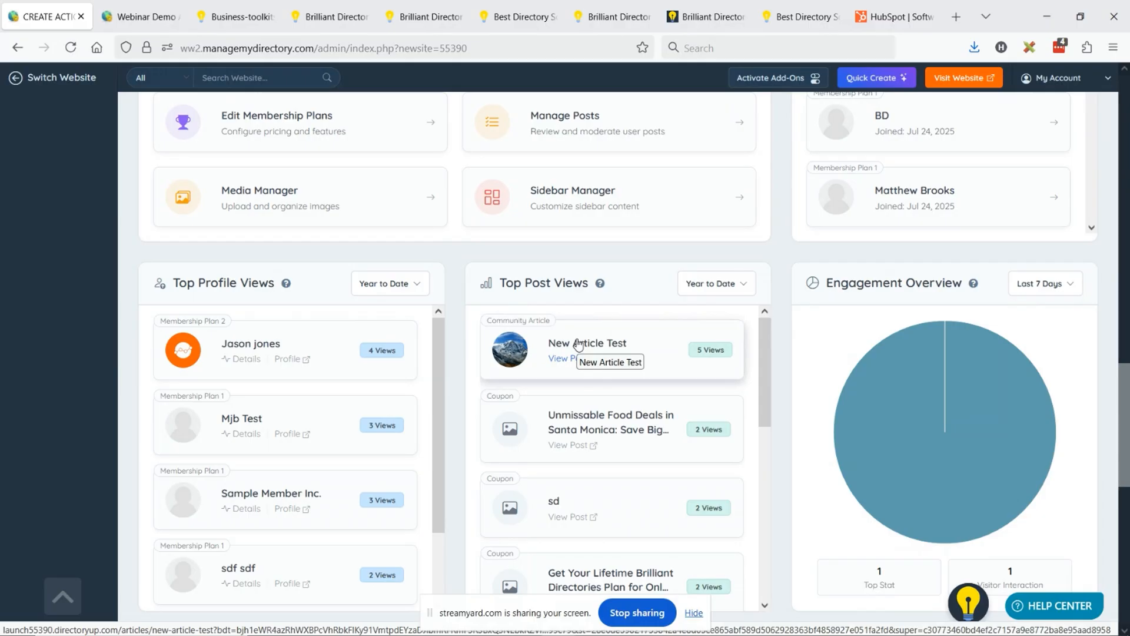
left_click(709, 284)
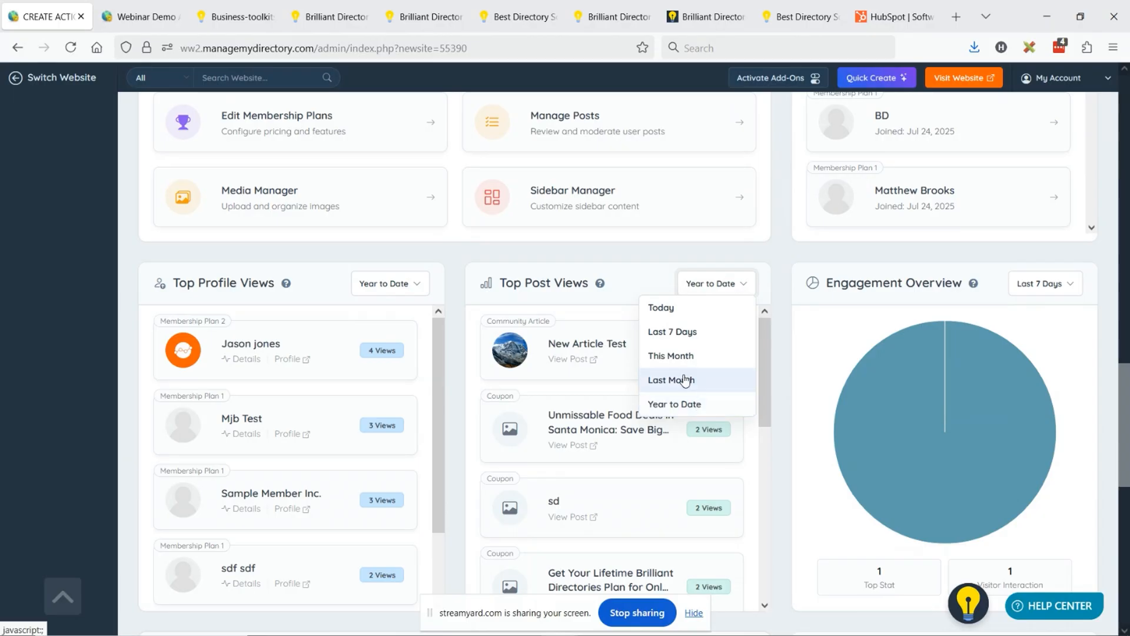
left_click(629, 274)
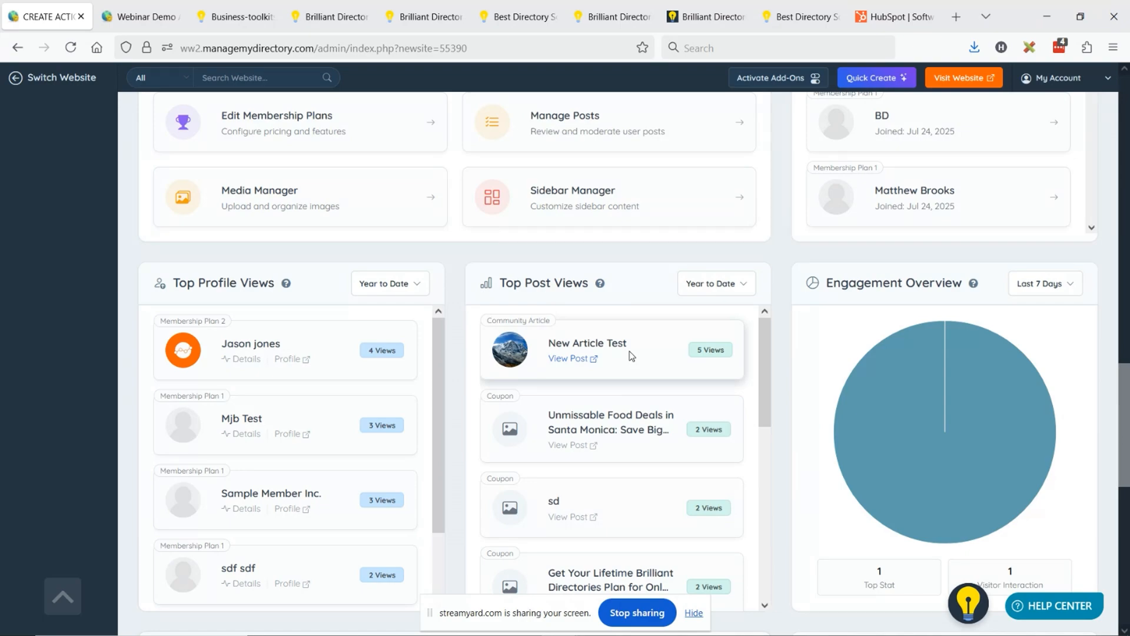
- Set the Engagement Overview period to Year to Date and examine the interaction types in its pie chart
left_click(1053, 283)
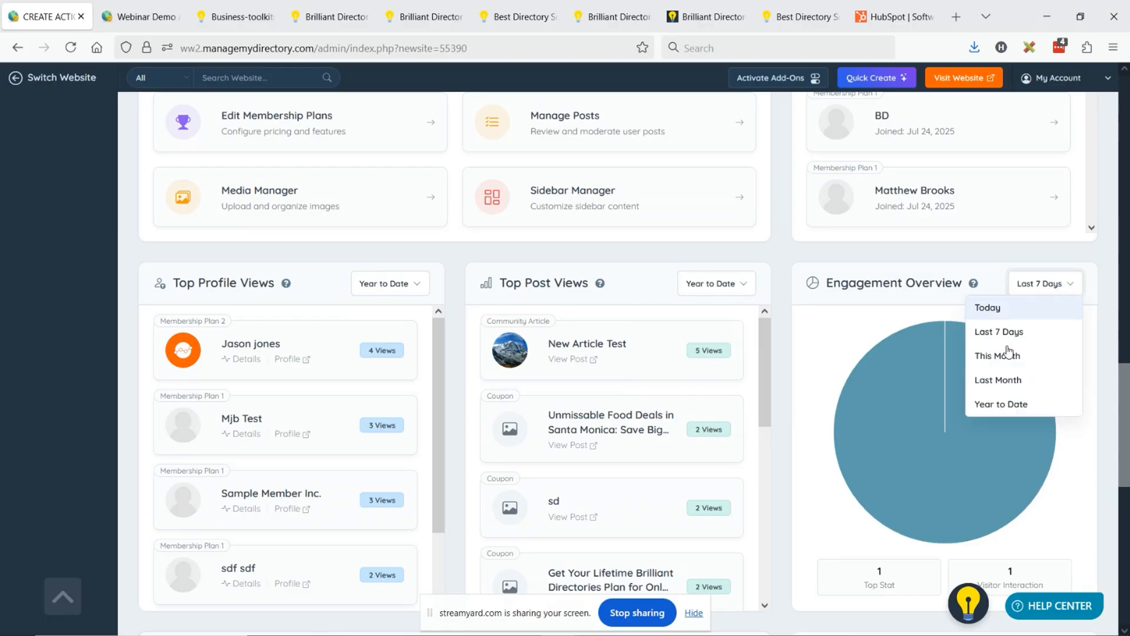
left_click(1010, 404)
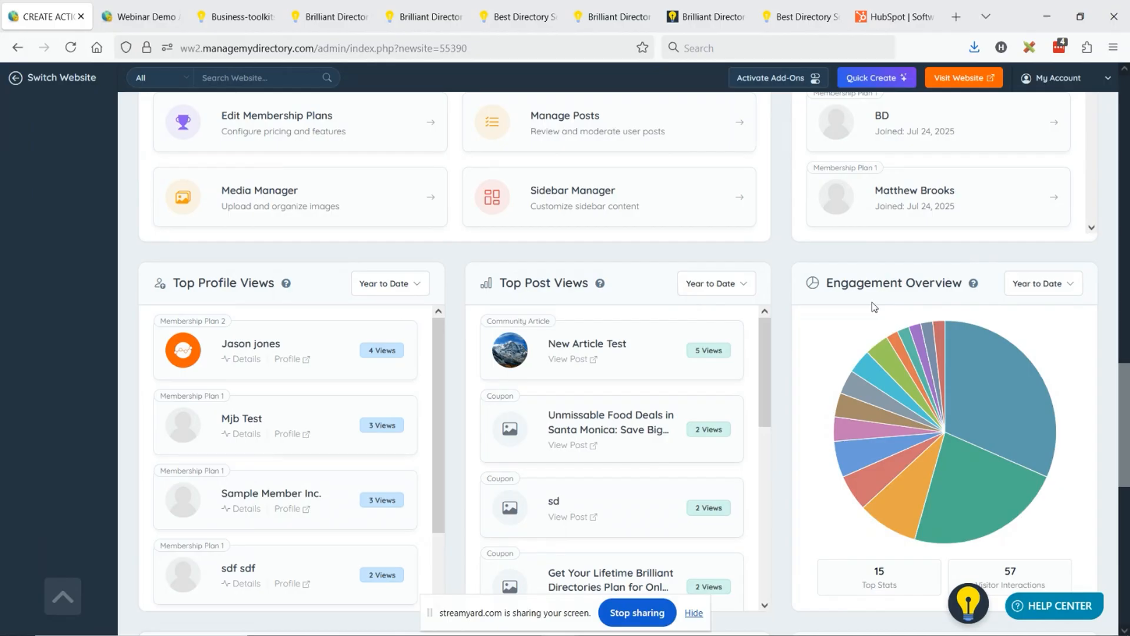
mouse_move(993, 350)
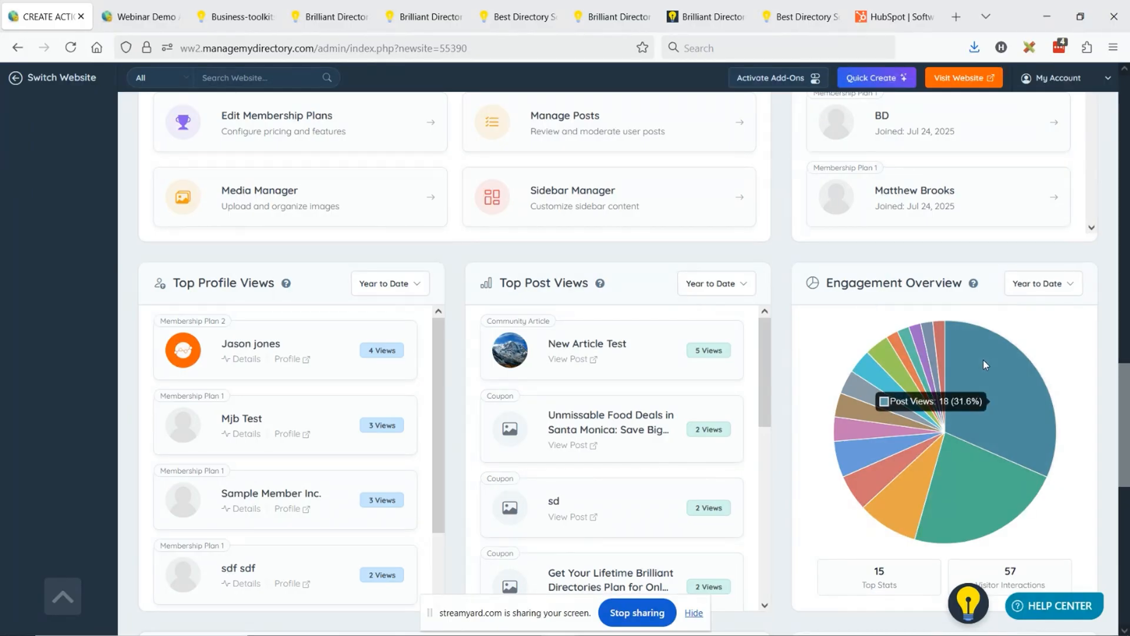
left_click(1039, 284)
mouse_move(951, 465)
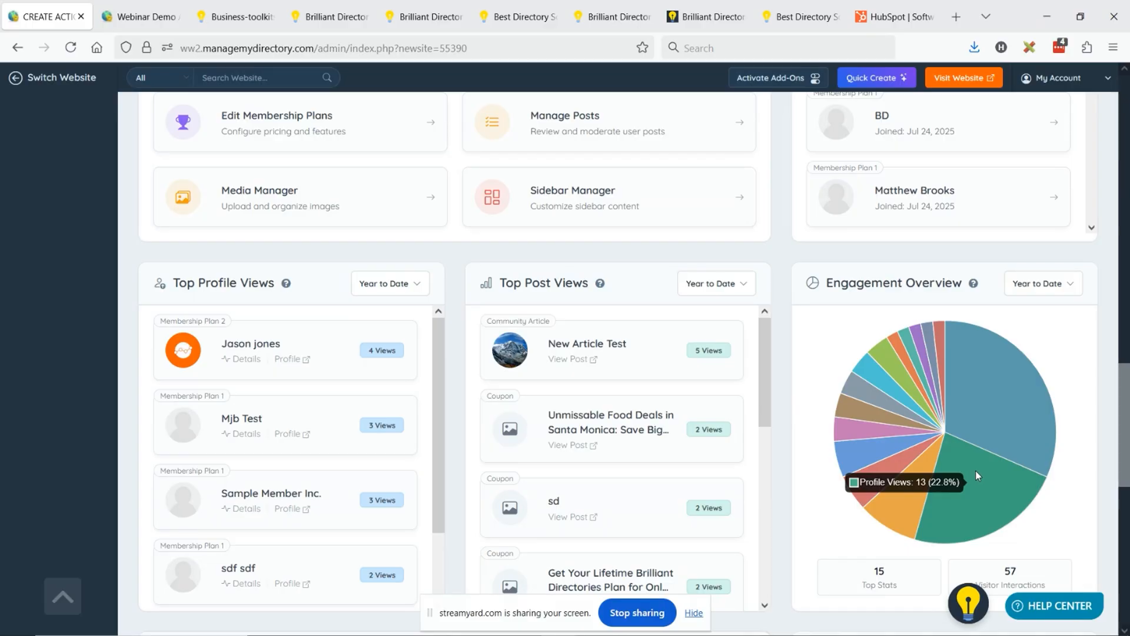
mouse_move(917, 490)
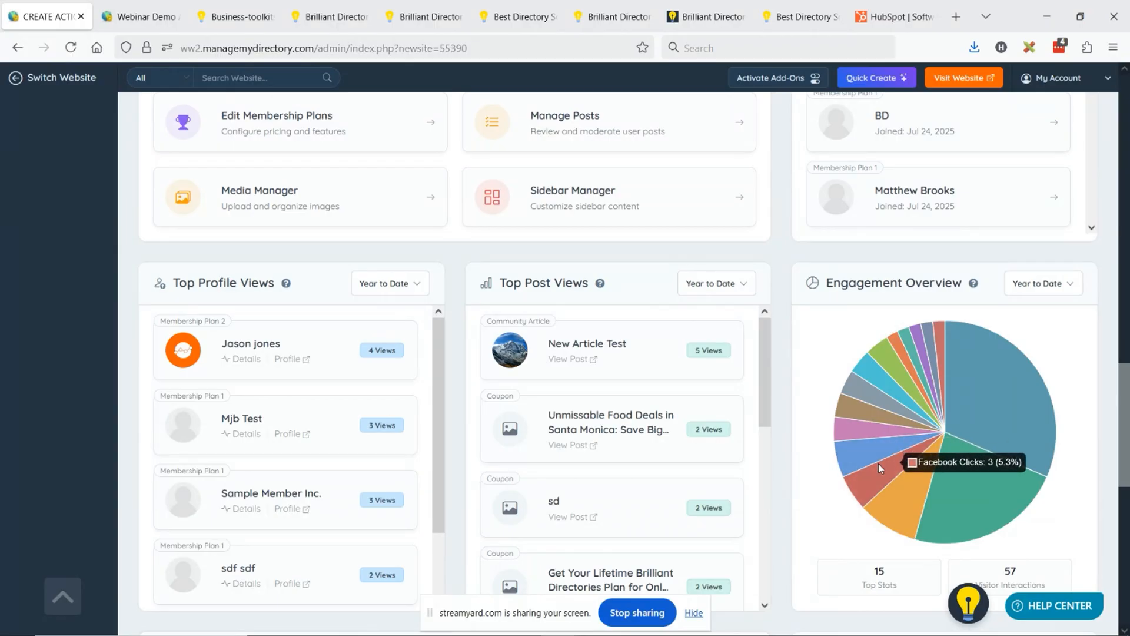
mouse_move(846, 432)
mouse_move(861, 449)
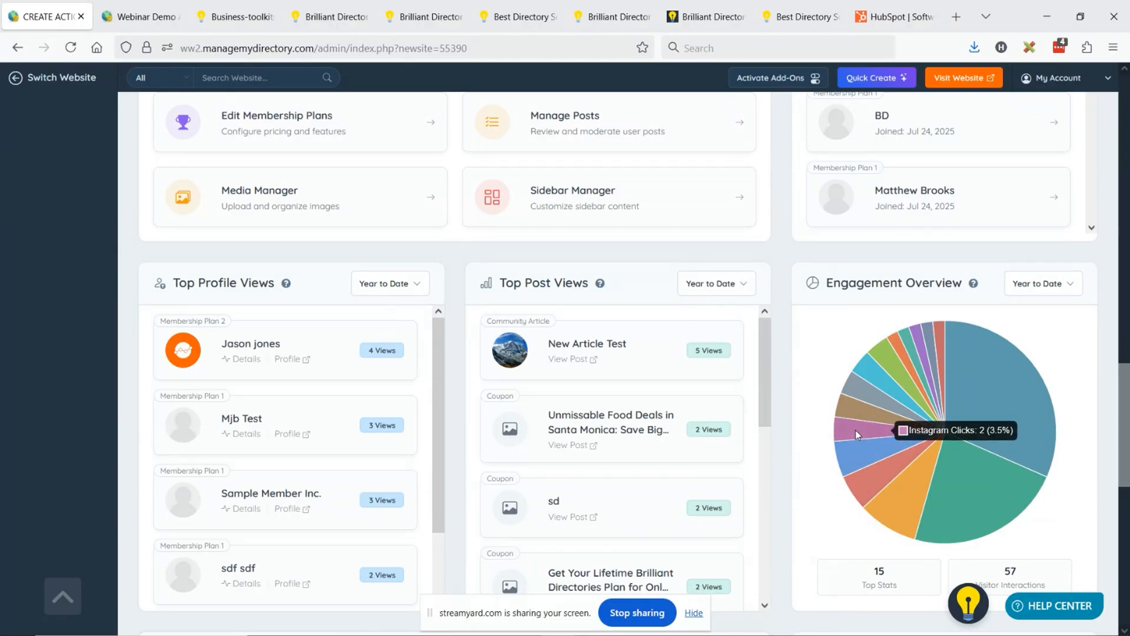
mouse_move(859, 394)
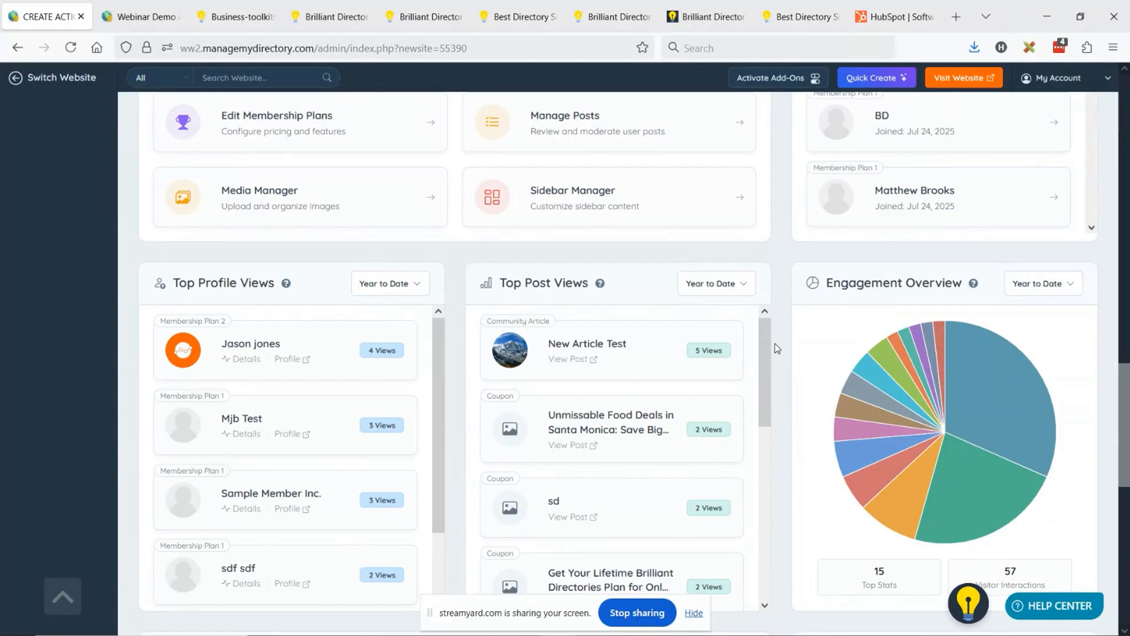
scroll(774, 348, "down", 3)
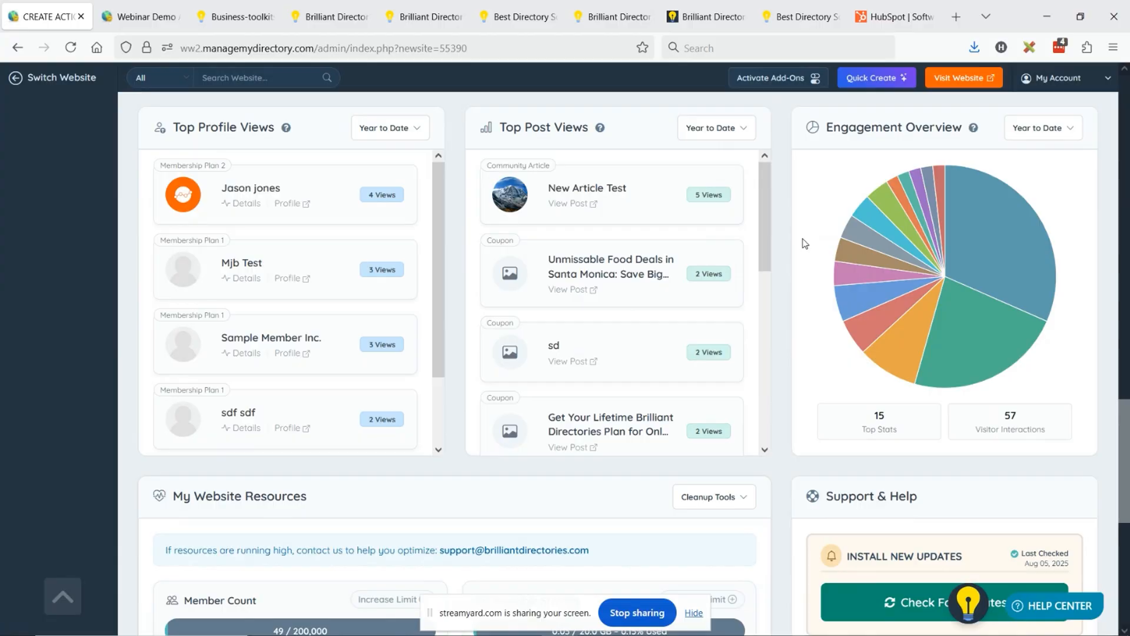
- Check the BD Lab Updates slide, return to the public directory site and open its Search by Category page with edit mode off
key("alt+Tab")
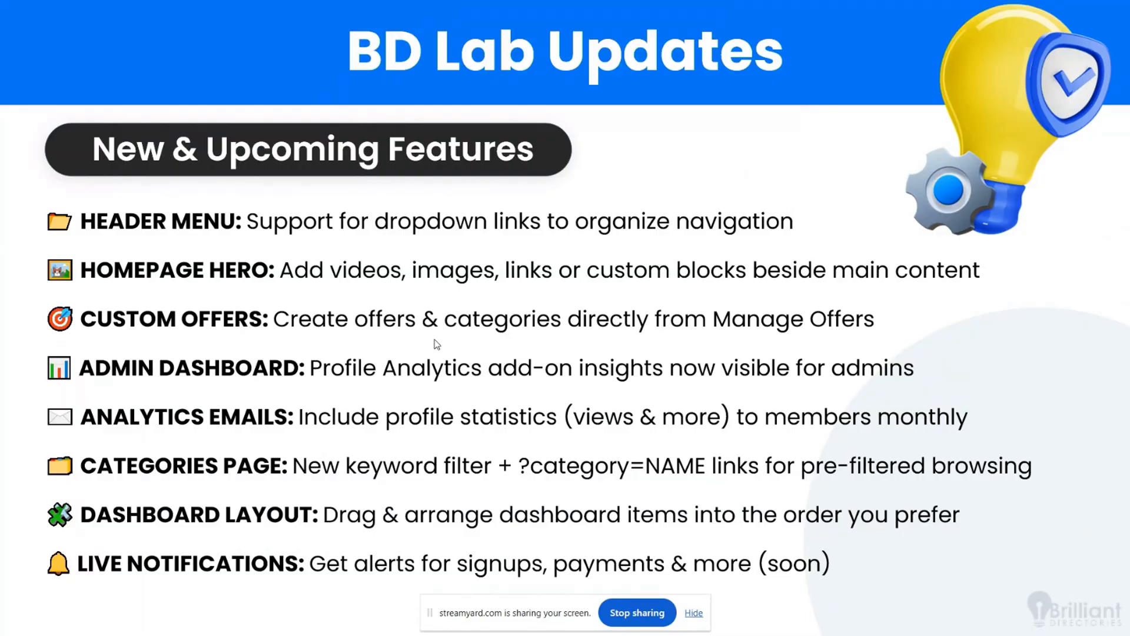
key("alt+Tab")
left_click(424, 17)
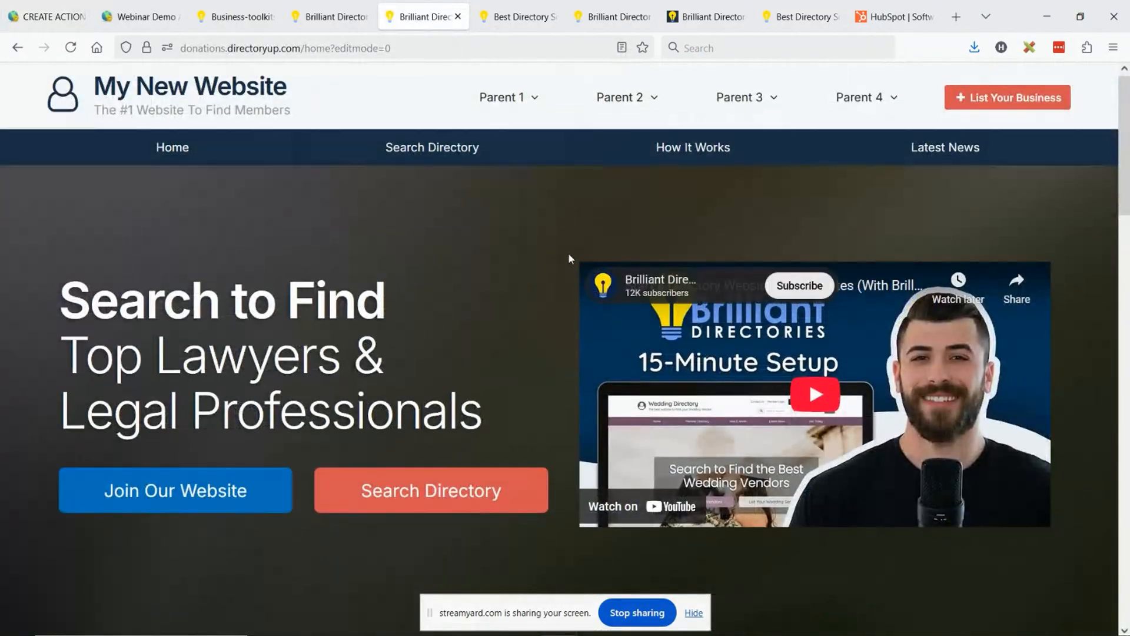
scroll(568, 258, "down", 15)
left_click(805, 423)
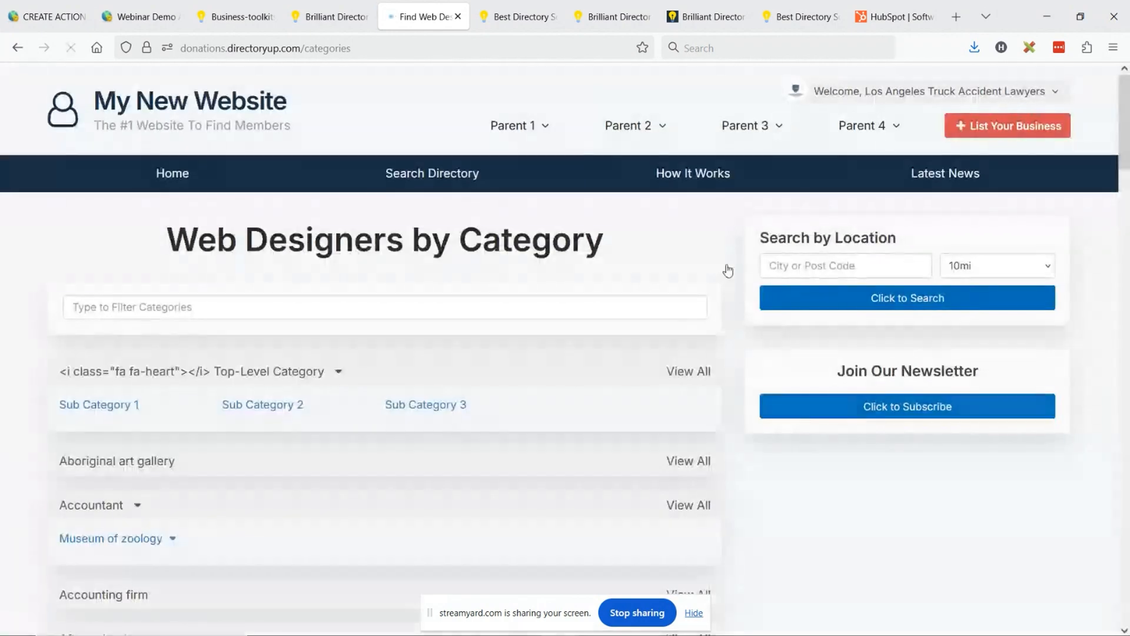
left_click(24, 451)
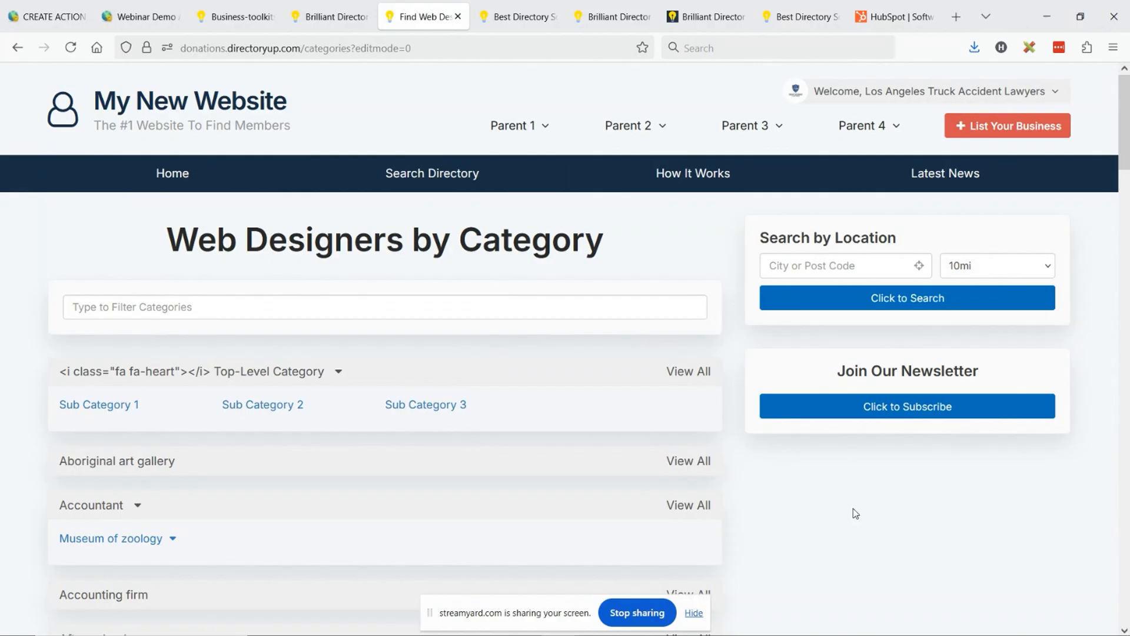
- Filter the categories page by "museum" and expand the Museum of zoology subcategories
left_click(178, 308)
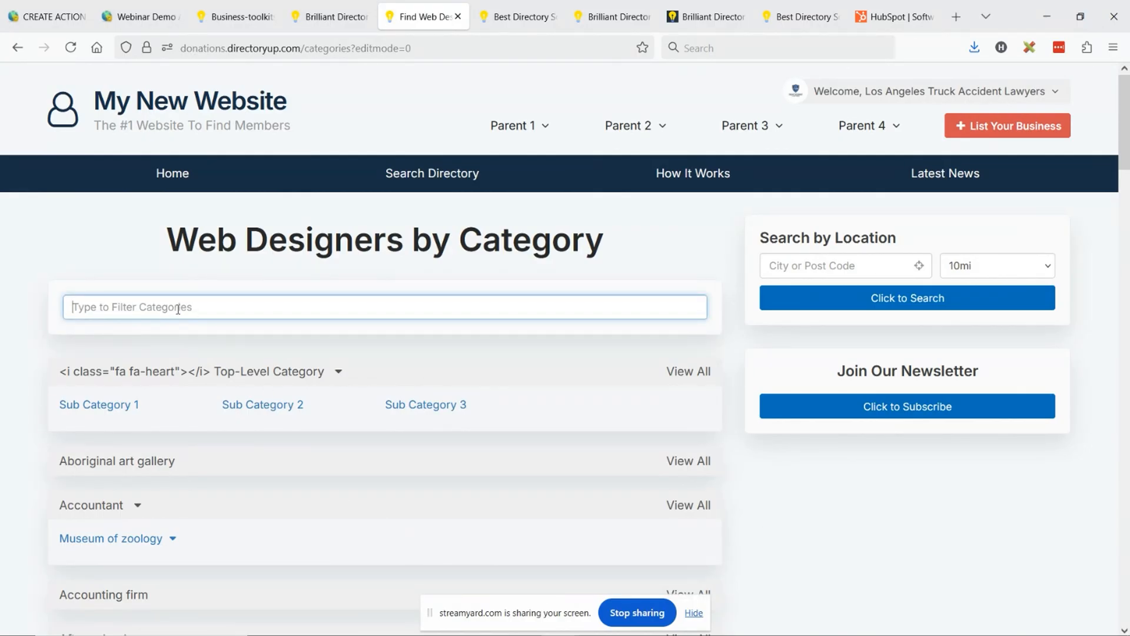
type("m")
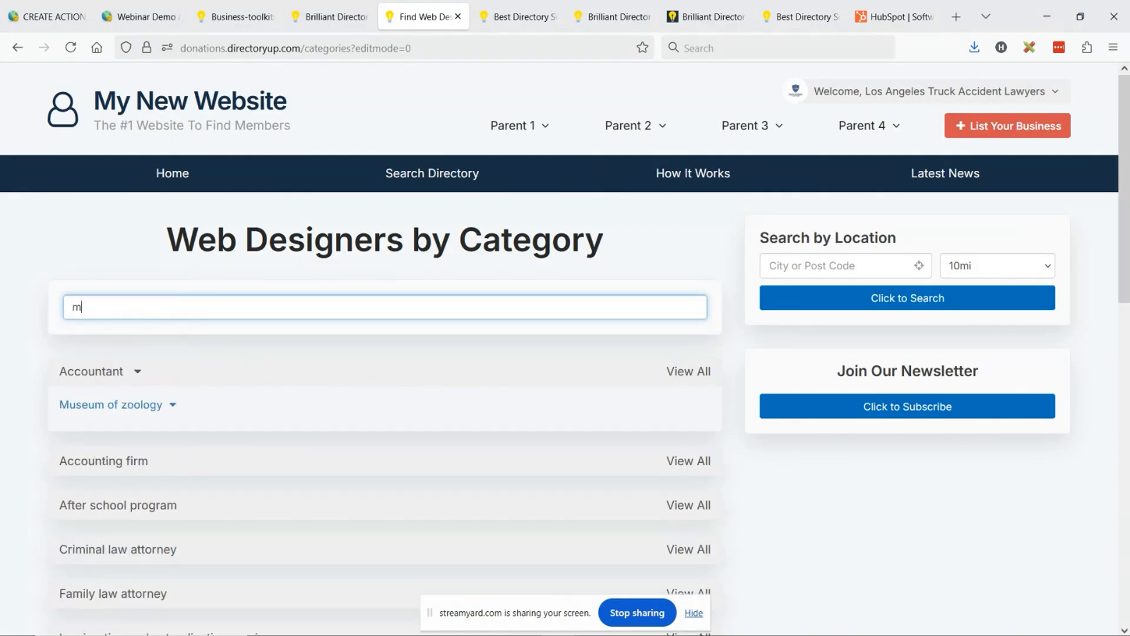
type("us")
type("eum")
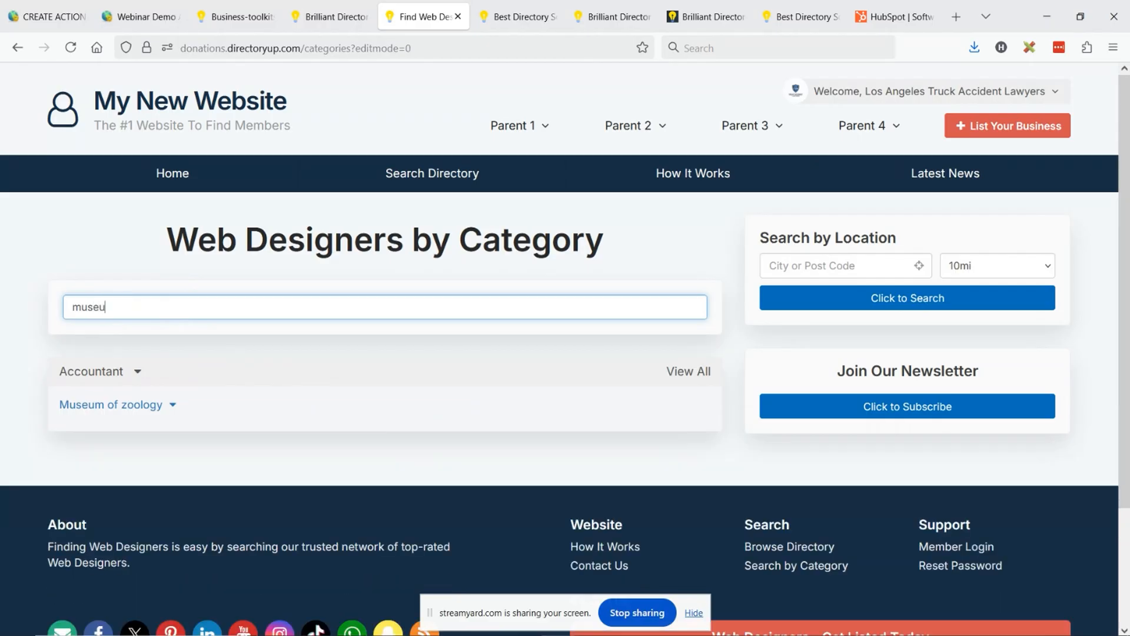
left_click(173, 406)
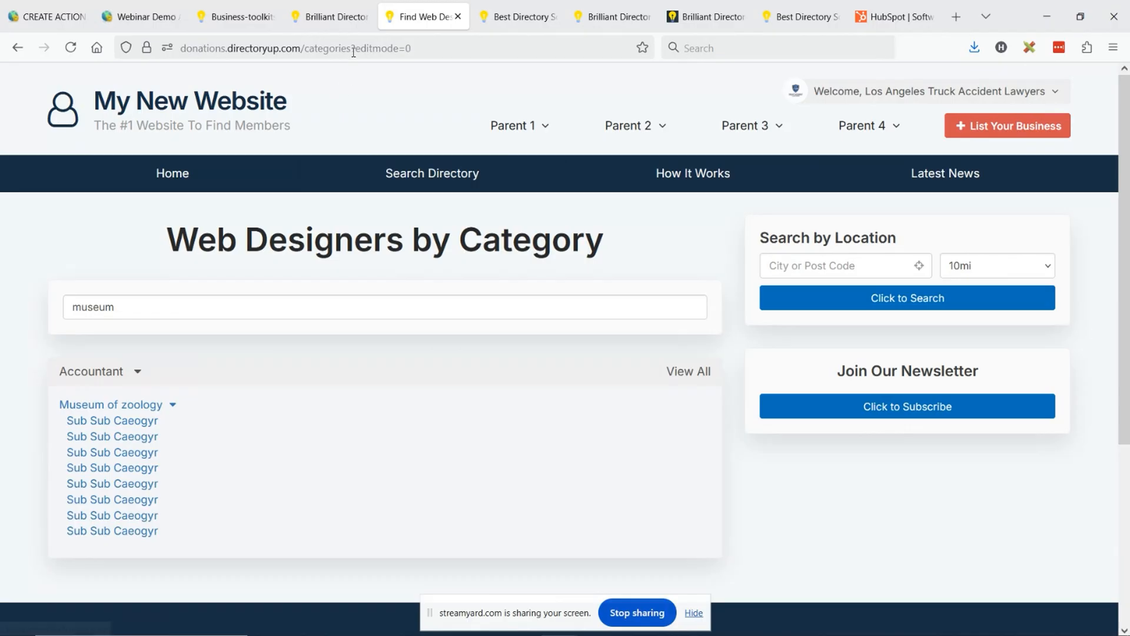
- Replace the edit mode parameter in the categories page address with category=museum and load the pre-filtered page
left_click_drag(427, 50, 526, 50)
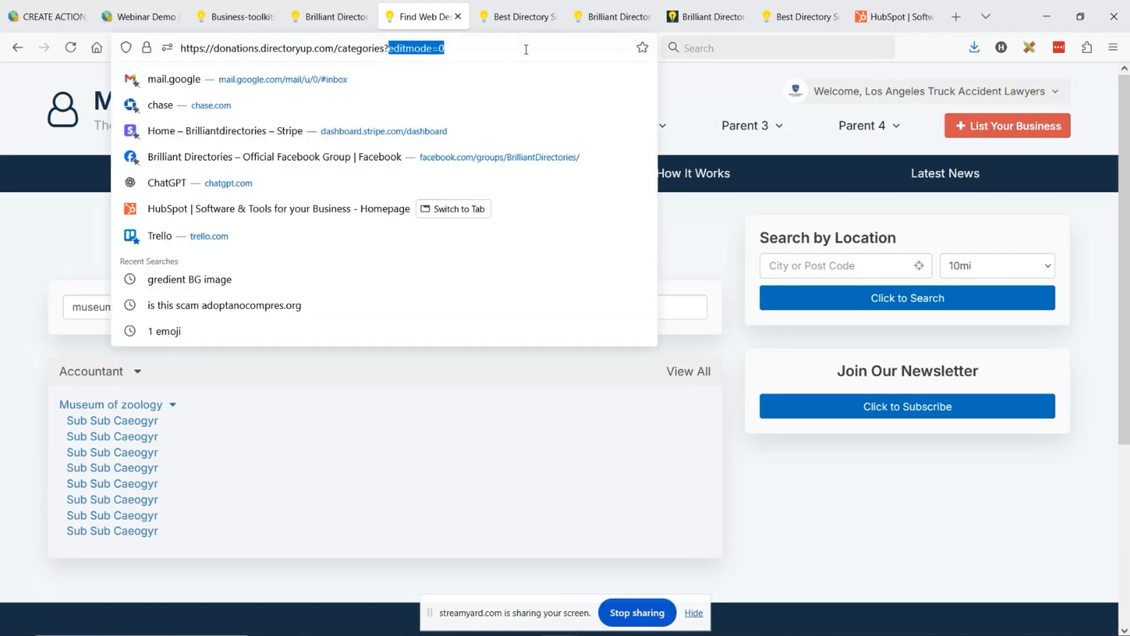
type("category")
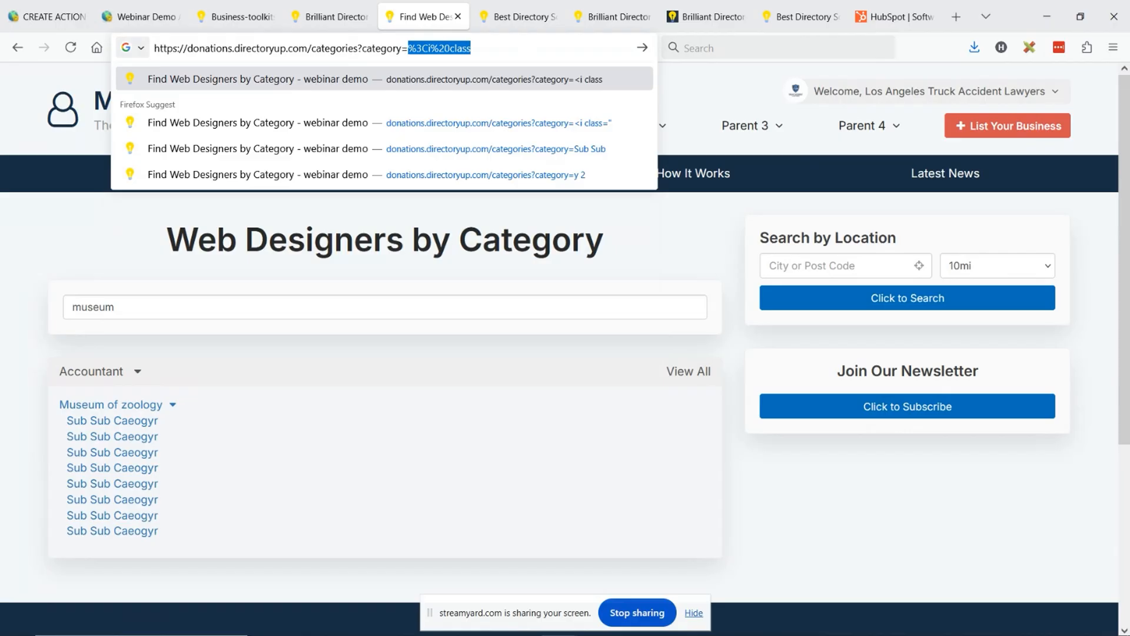
type("=mus")
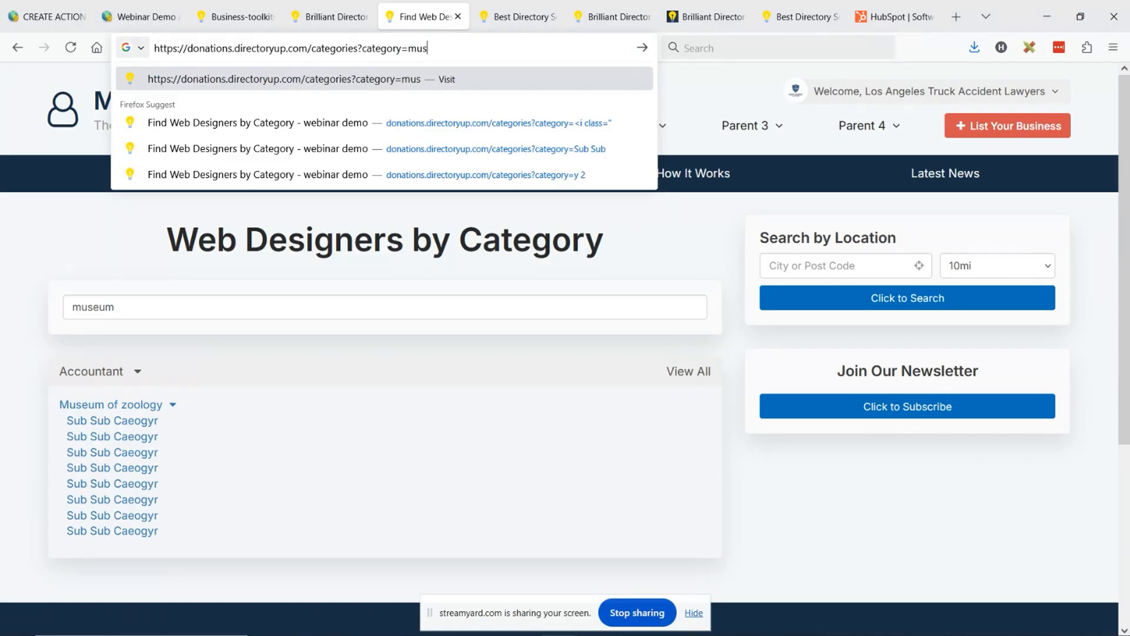
type("eum")
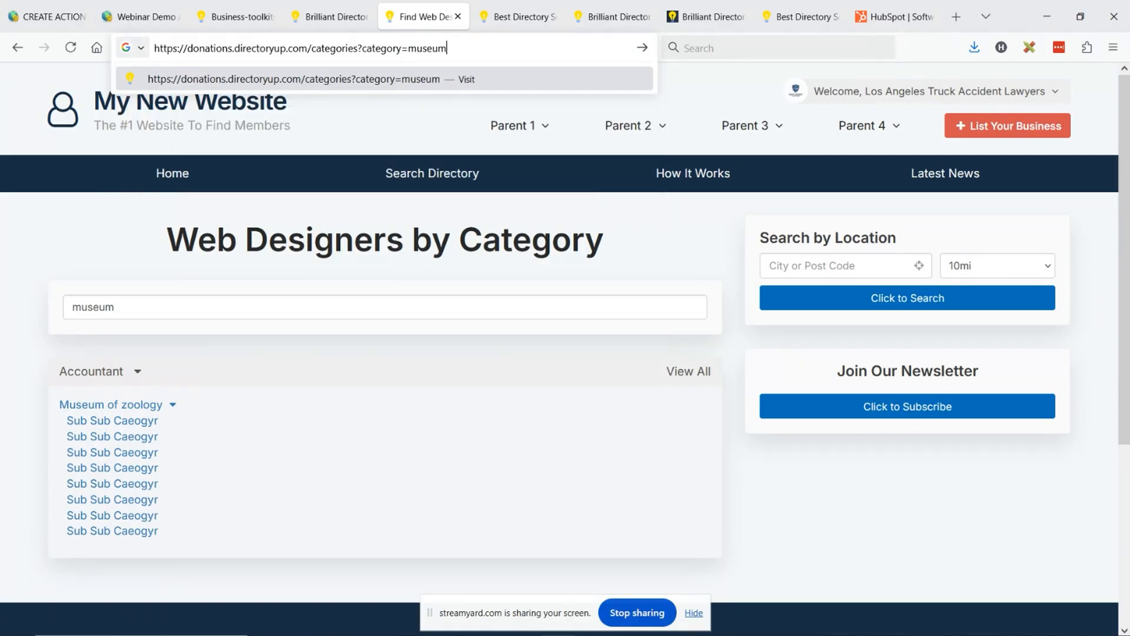
key("Return")
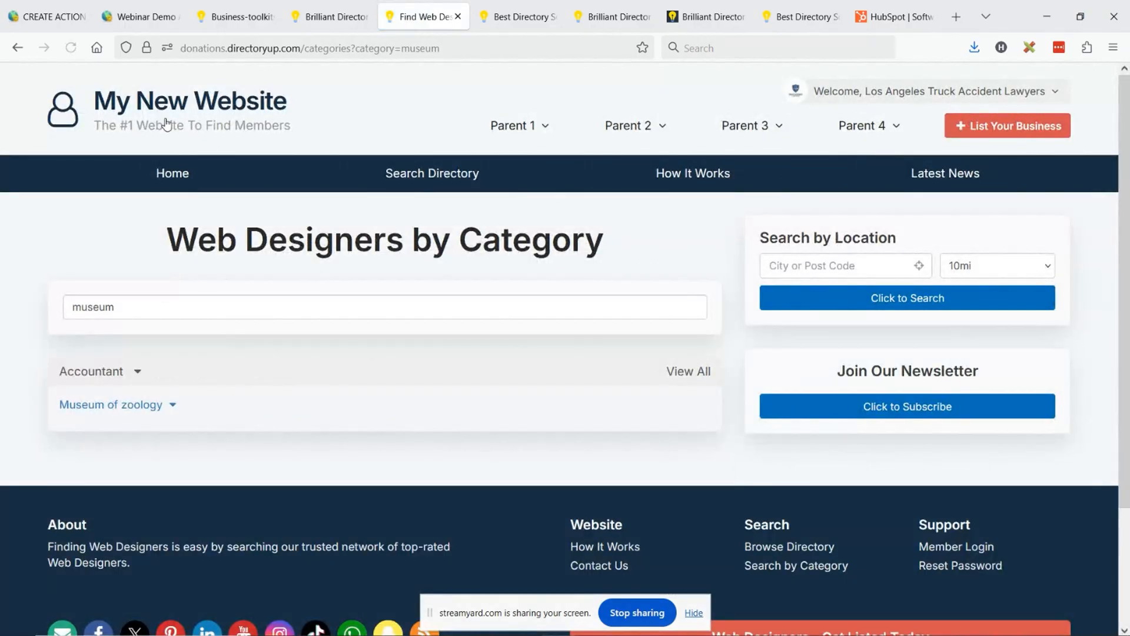
- Highlight the museum keyword in the category filter and the /categories?category=museum part of the page address
left_click_drag(116, 306, 79, 318)
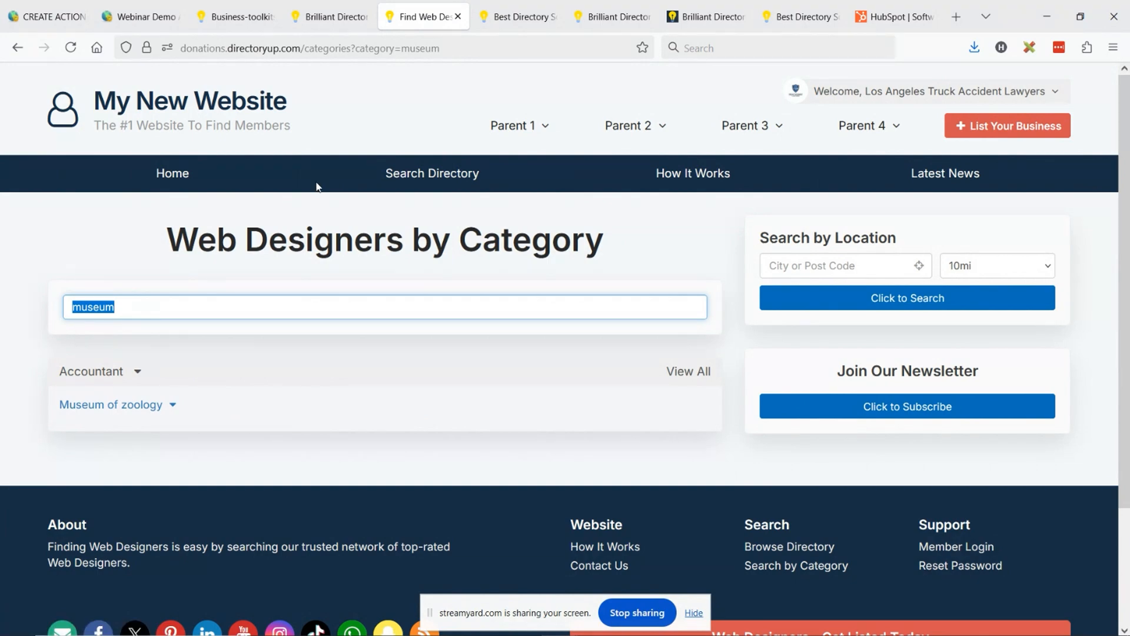
left_click(368, 48)
left_click_drag(440, 49, 304, 48)
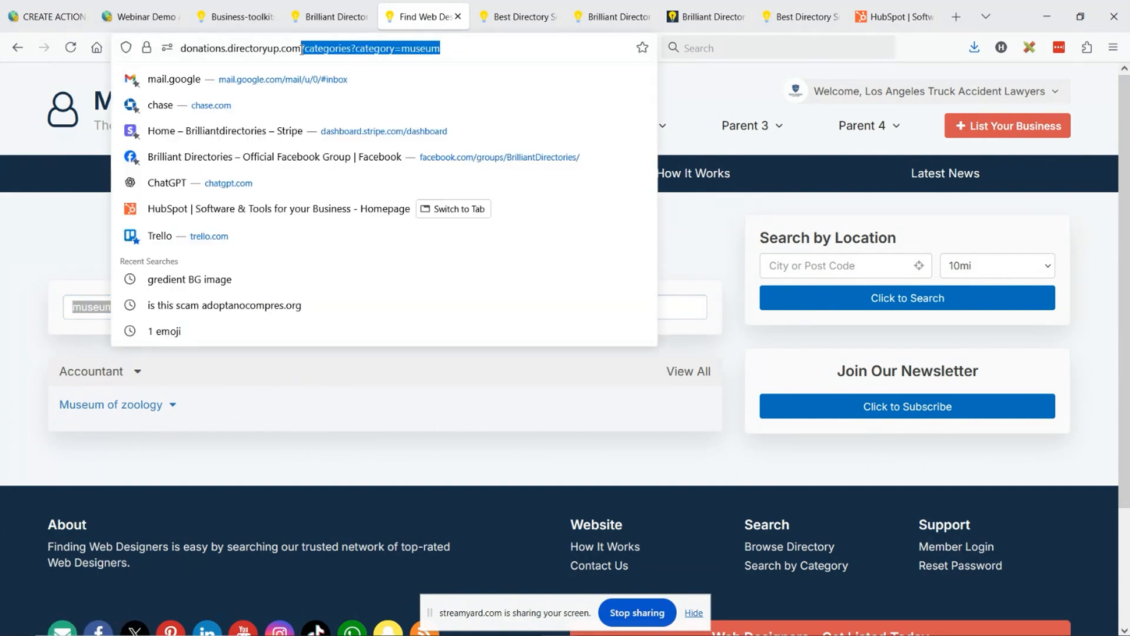
left_click(109, 348)
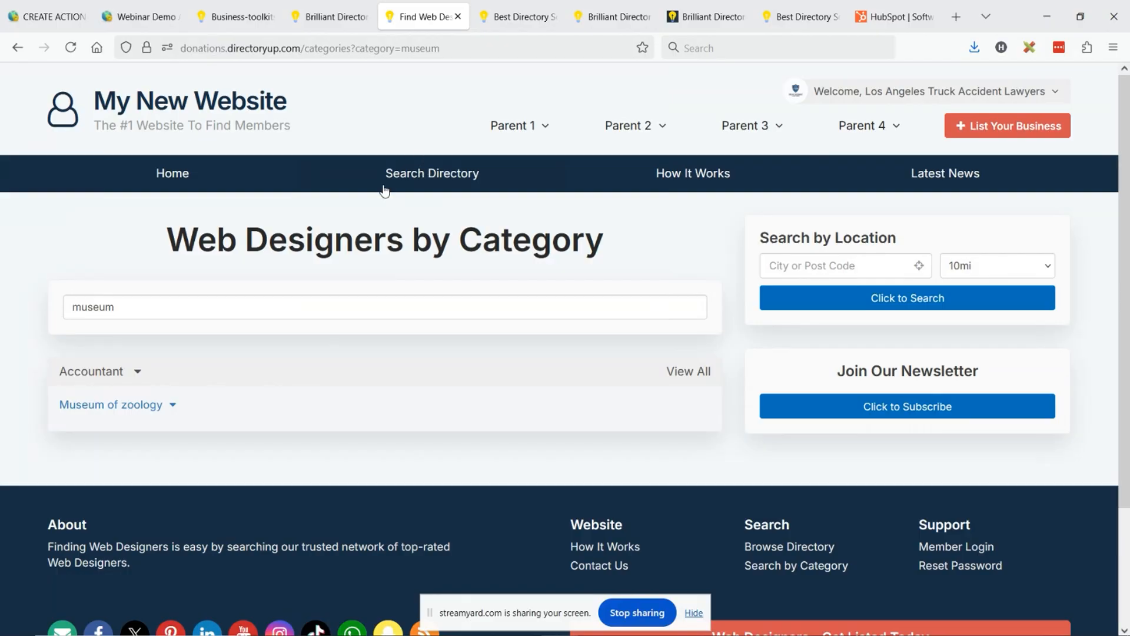
- Change the category value in the page address to Accountant and load the pre-filtered categories page
double_click(410, 48)
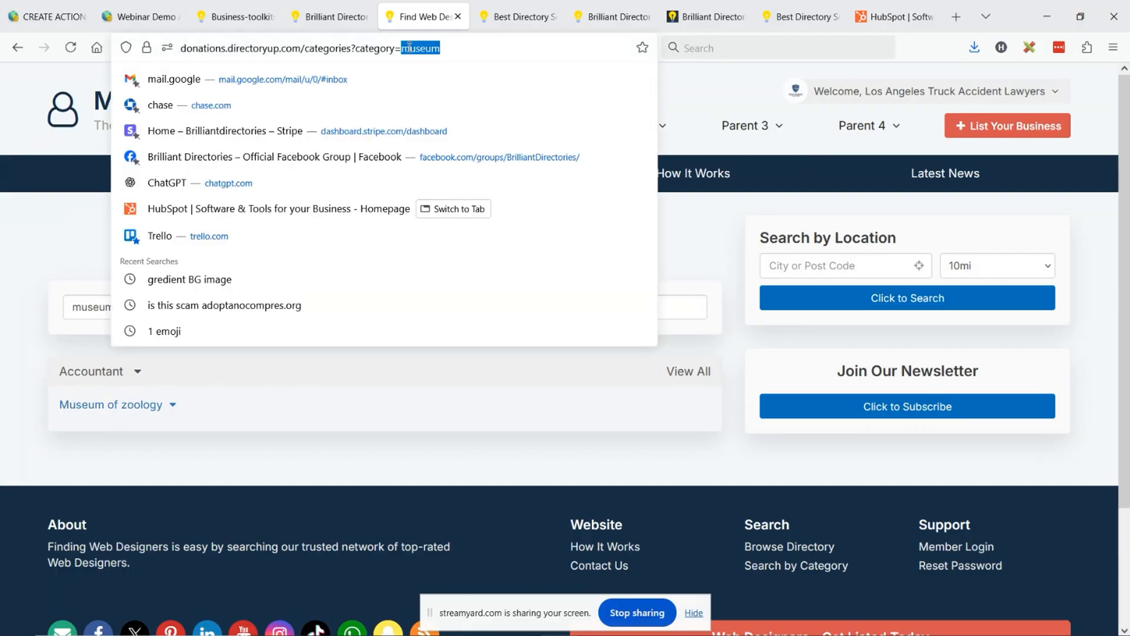
type("Accountant")
key("Return")
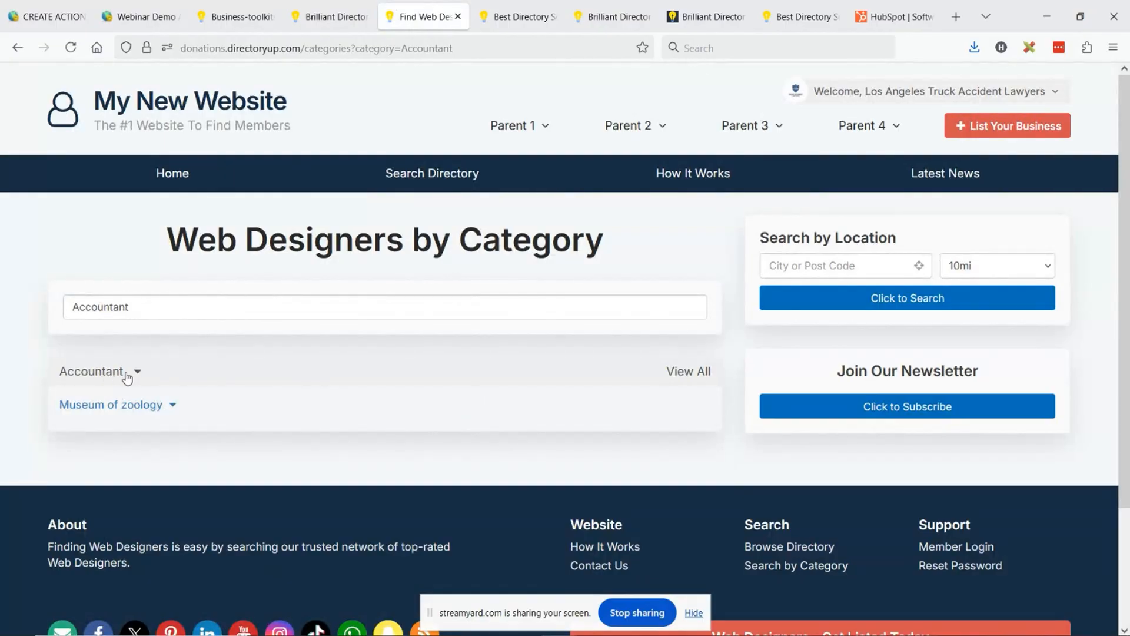
- Clear the Accountant keyword from the category filter and browse the full category list
double_click(157, 311)
key("BackSpace")
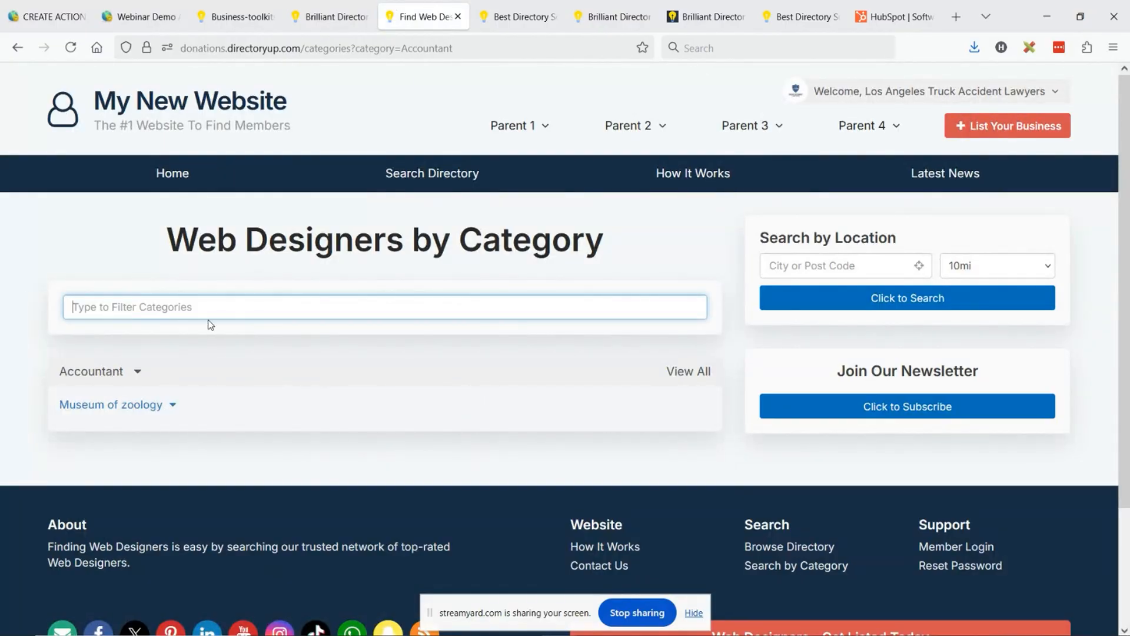
scroll(193, 396, "down", 3)
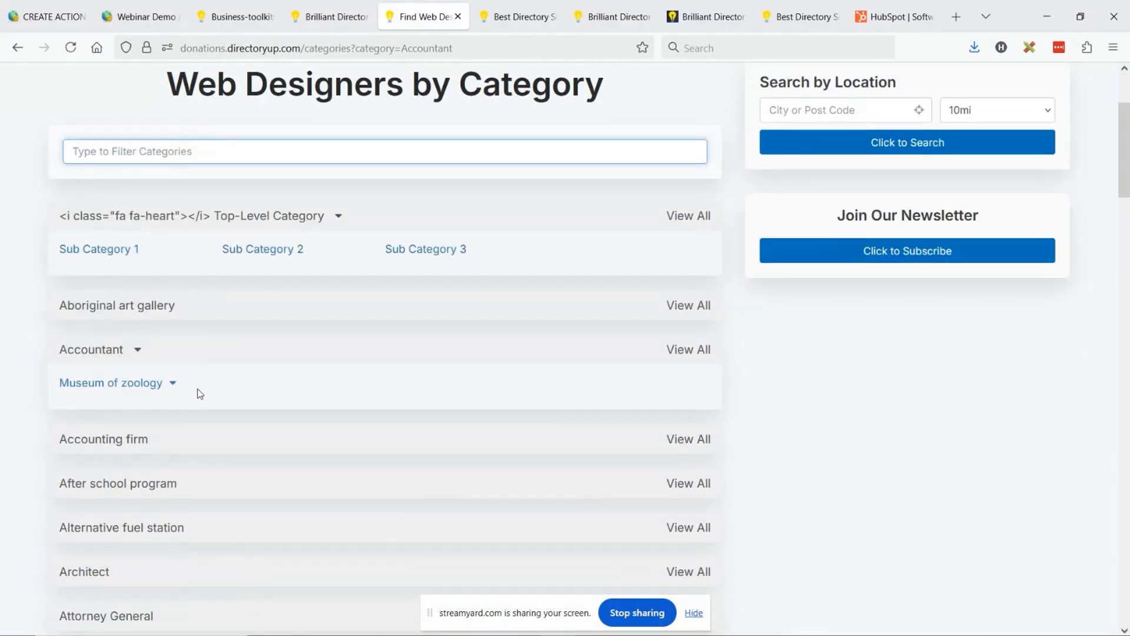
scroll(196, 391, "down", 3)
scroll(237, 309, "up", 5)
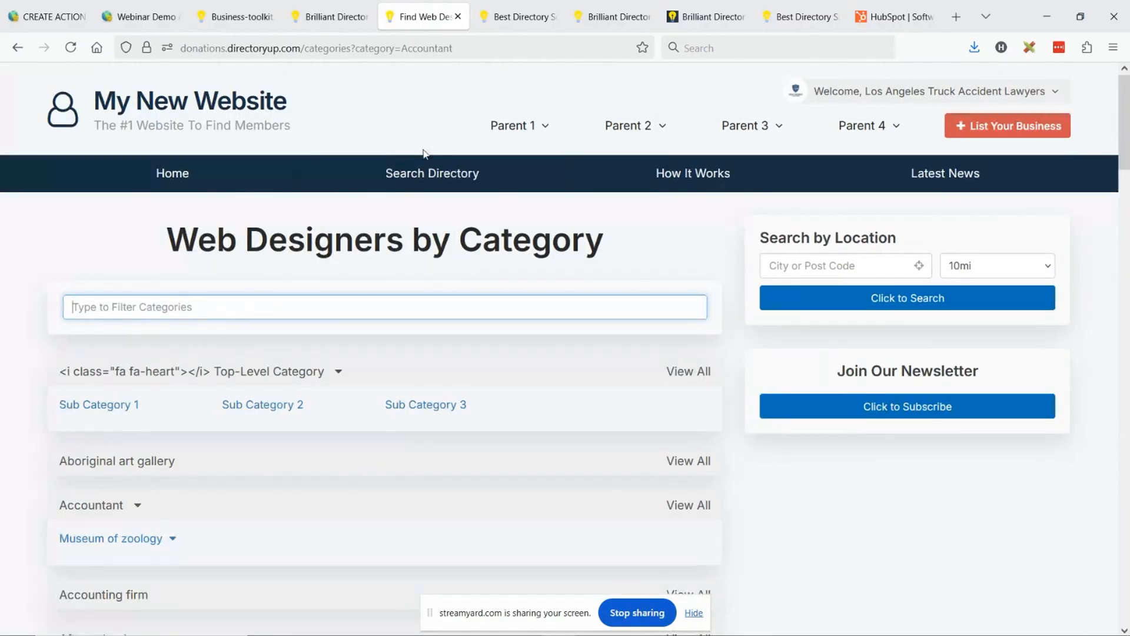
- Highlight the /categories?category=Accountant part of the page address to point out the link format
left_click_drag(350, 46, 436, 46)
left_click(92, 246)
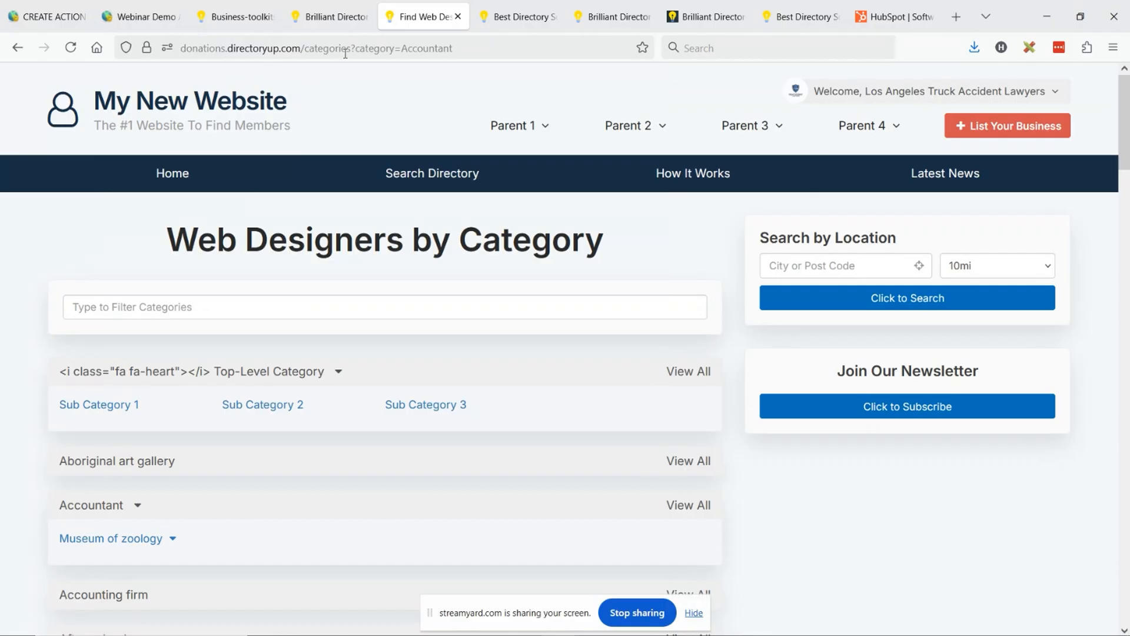
left_click_drag(301, 44, 486, 46)
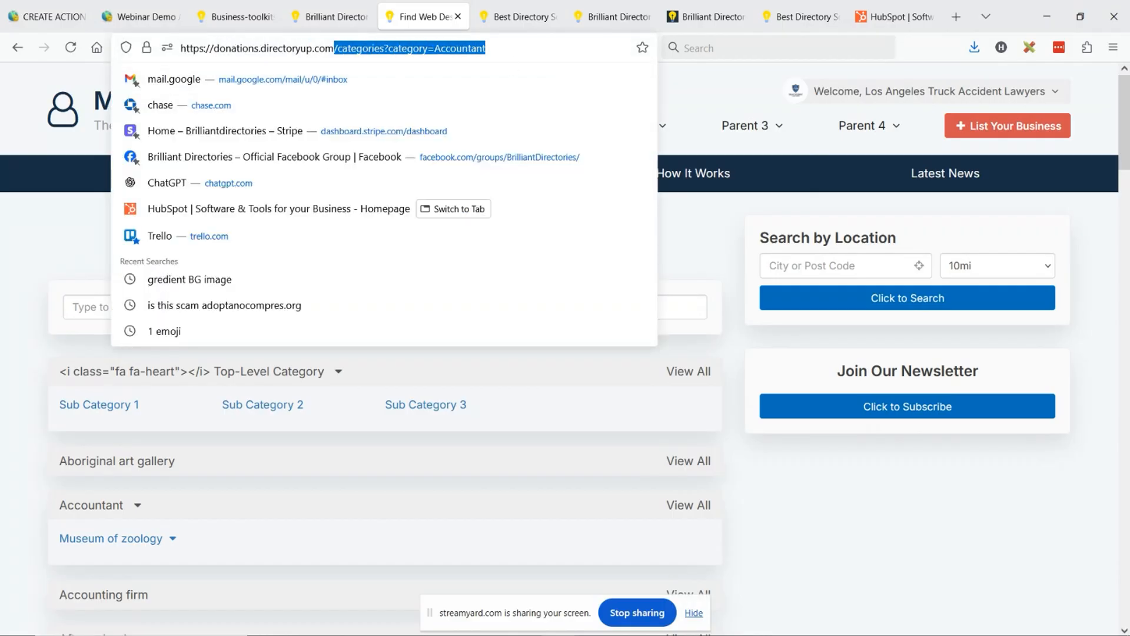
key("alt+Tab")
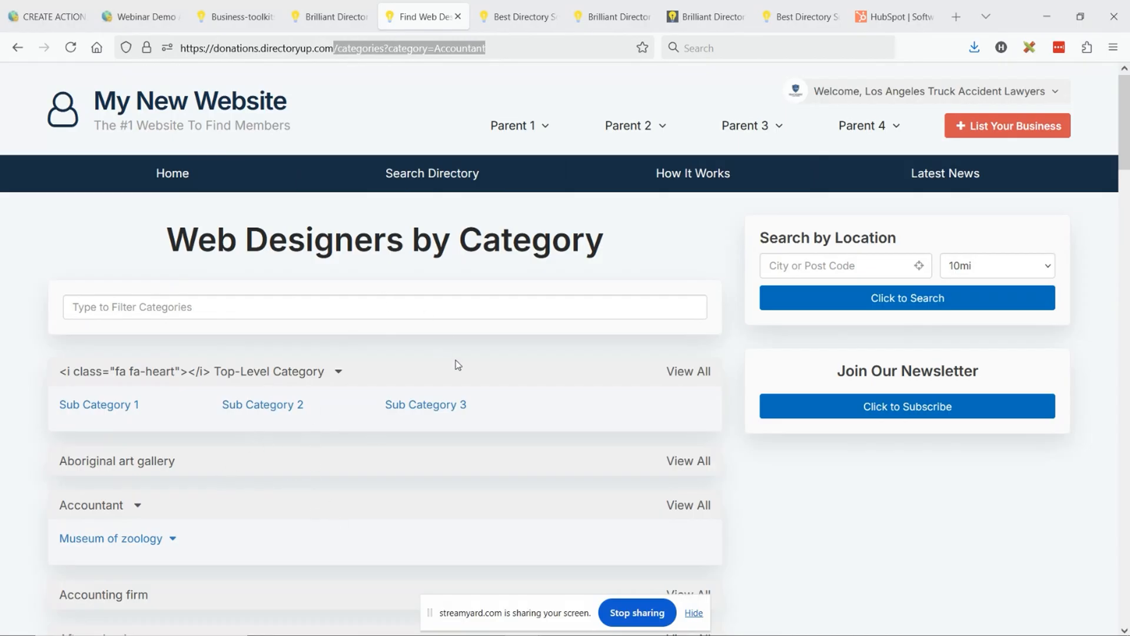
- Open the Sub Category 1 results under the Top-Level Category in the category list
scroll(458, 365, "down", 5)
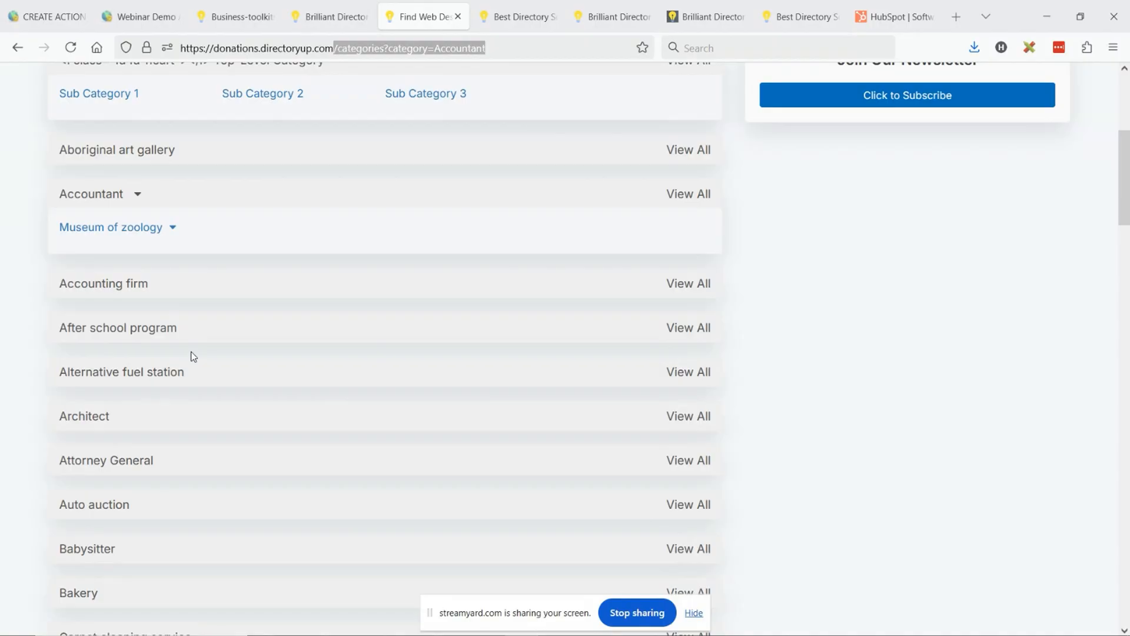
scroll(121, 404, "up", 3)
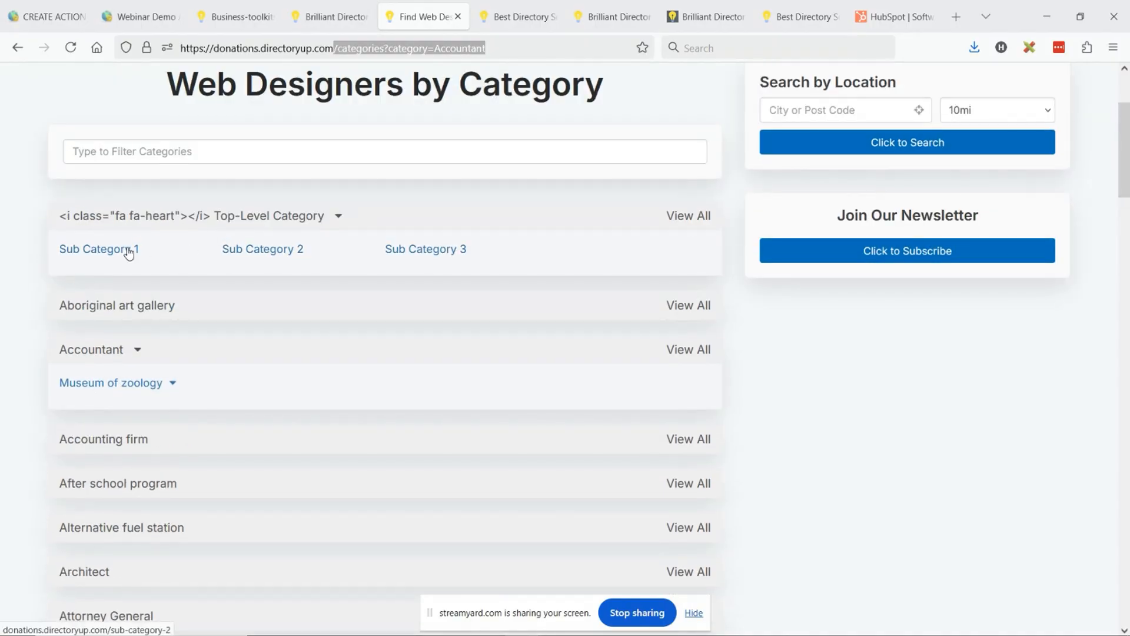
left_click(94, 257)
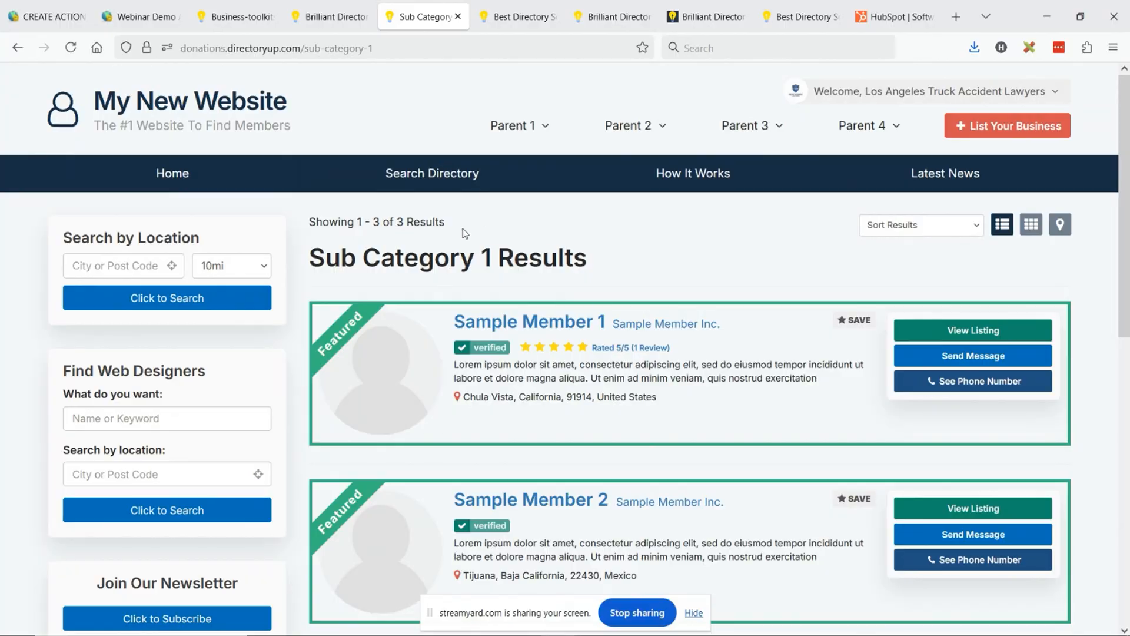
- Check the BD Lab Updates slide, switch to the admin dashboard and look over its module sections
key("alt+Tab")
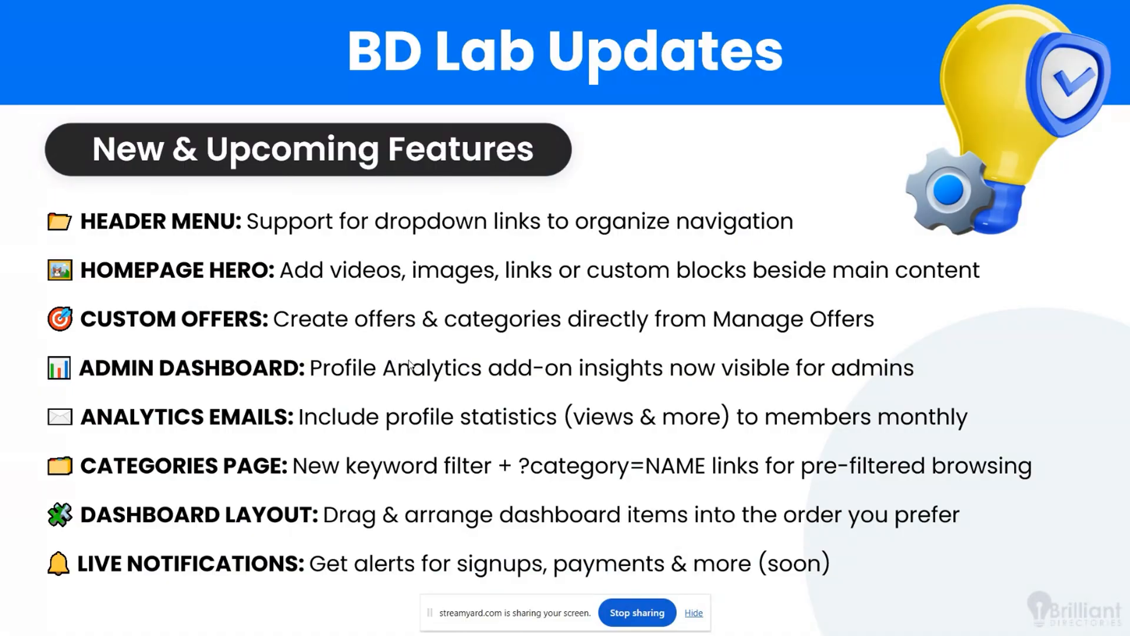
key("alt+Tab")
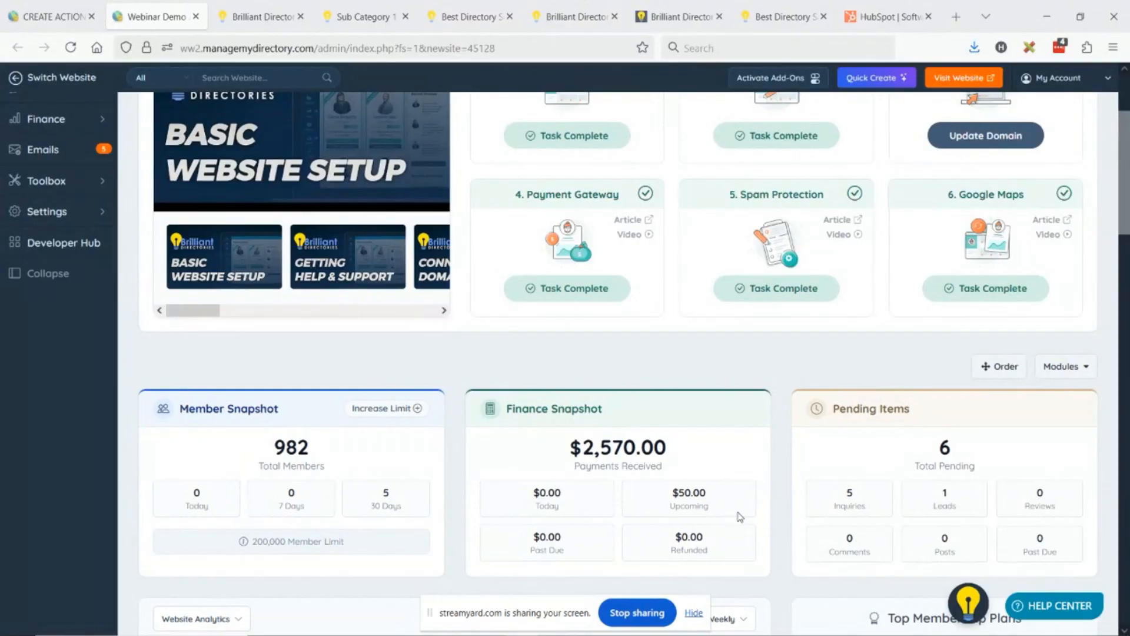
left_click_drag(431, 617, 1129, 470)
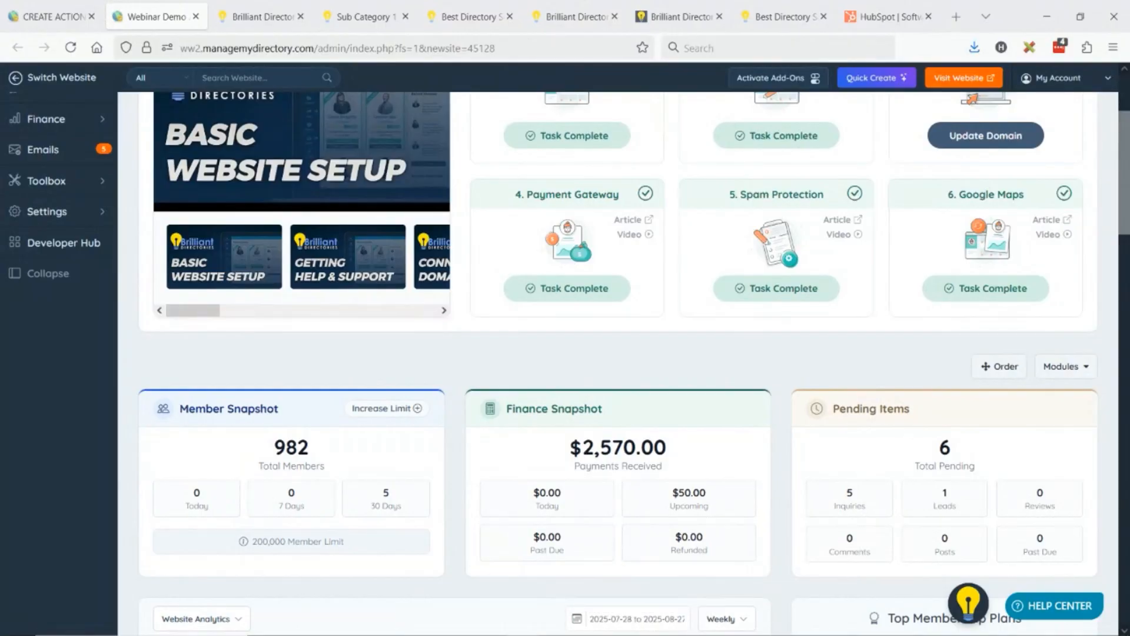
scroll(675, 364, "down", 10)
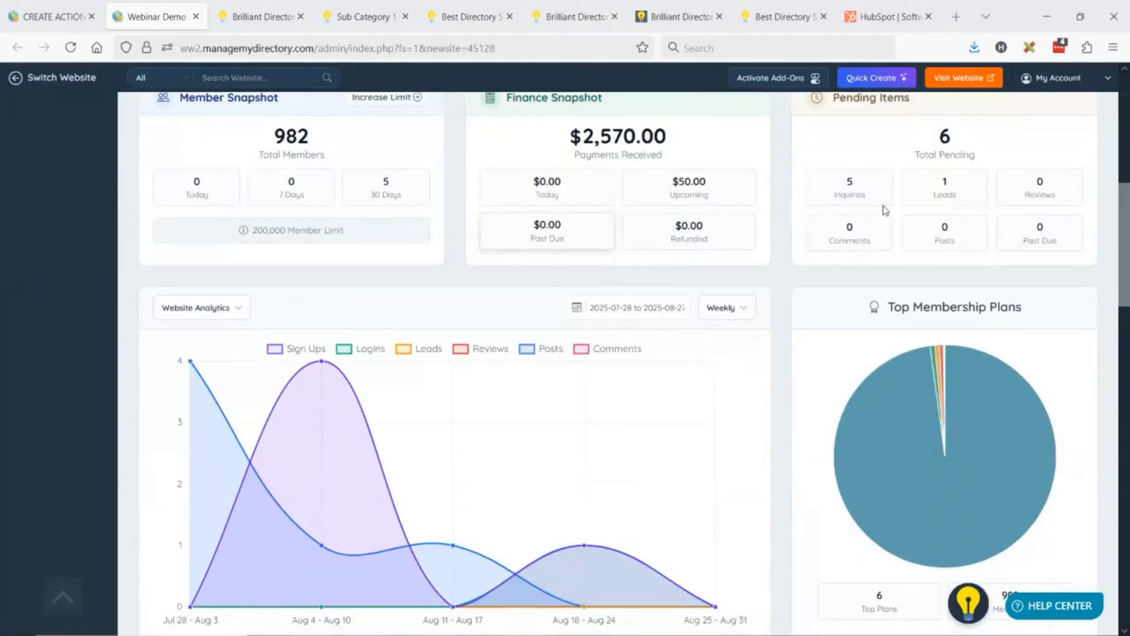
scroll(625, 273, "down", 15)
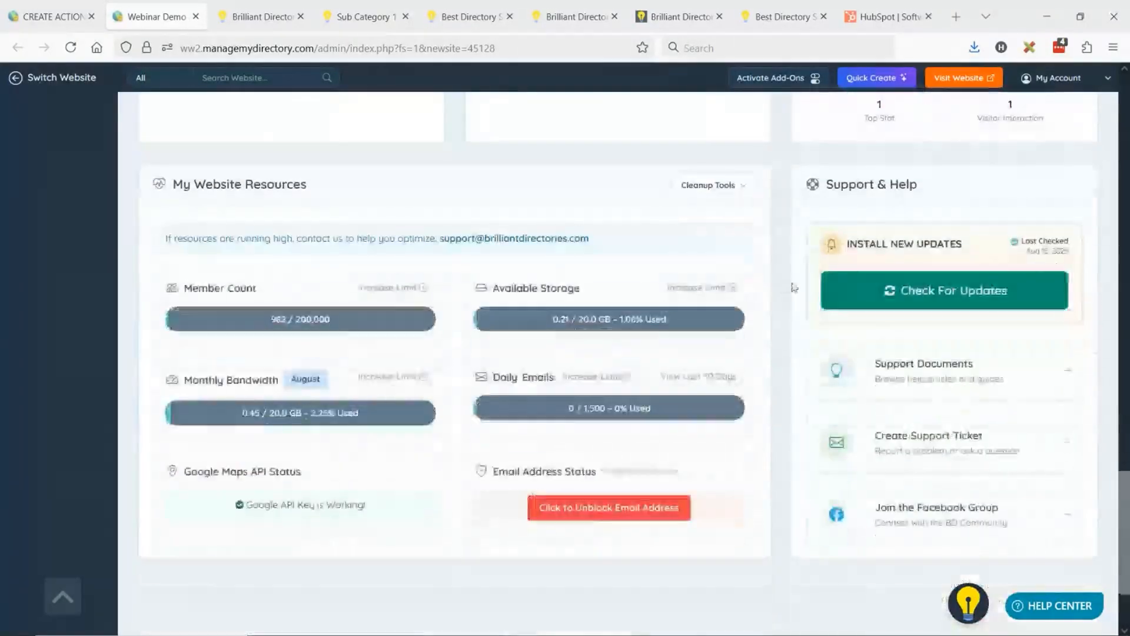
scroll(769, 289, "up", 6)
scroll(767, 288, "up", 20)
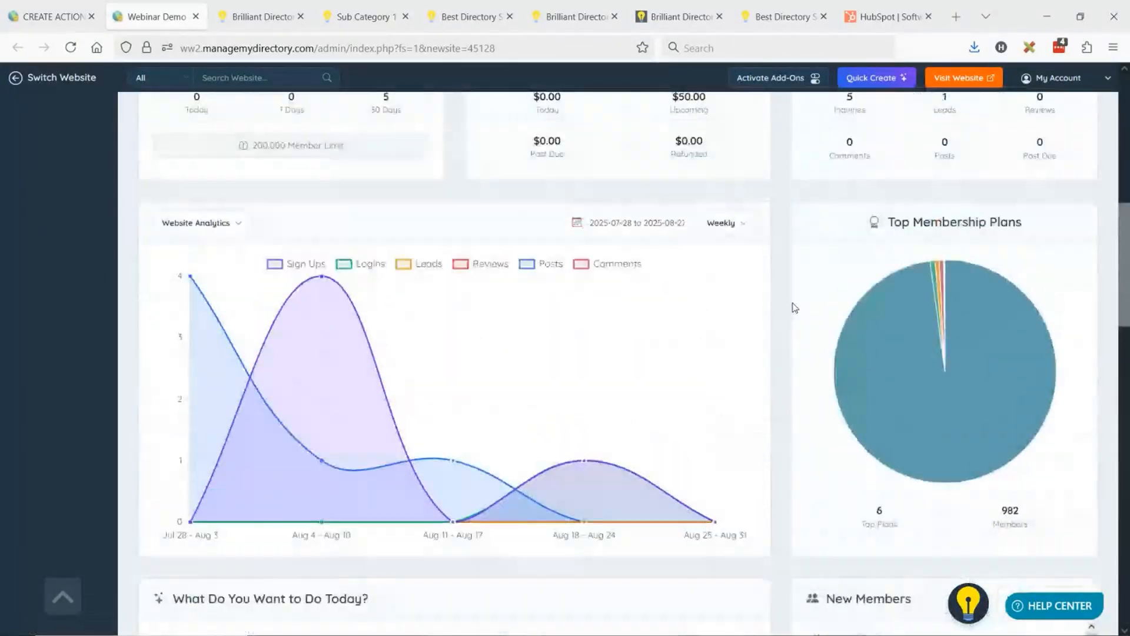
scroll(792, 315, "down", 3)
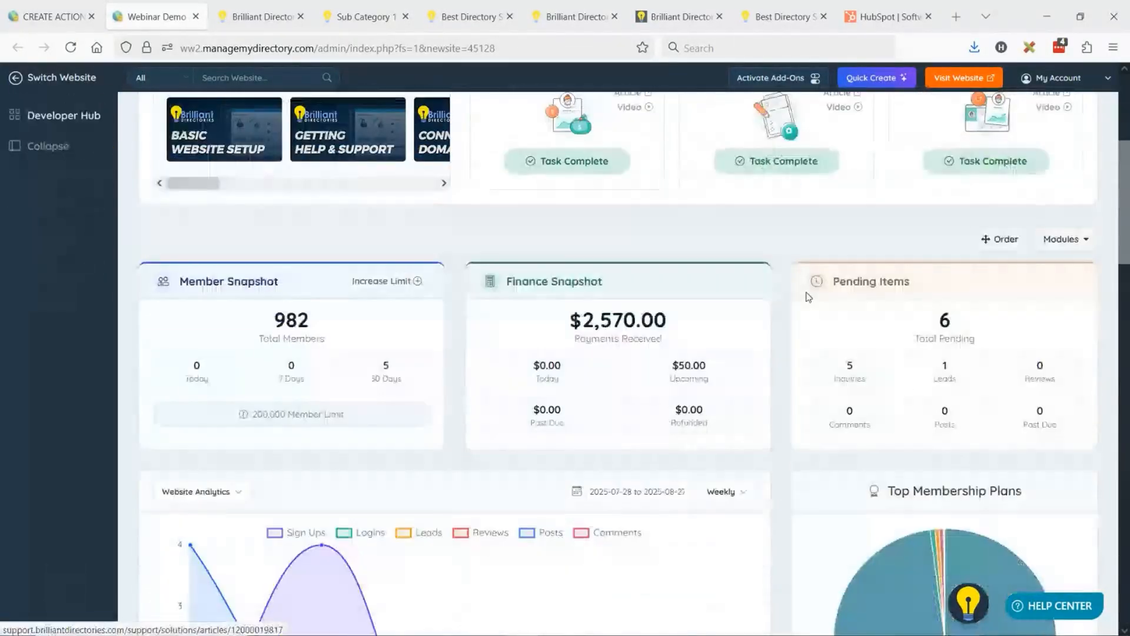
- Hide the Snapshots, Analytics, Quick Links, Insights and Resources modules on the admin dashboard
left_click(1065, 239)
left_click(1038, 268)
left_click(997, 290)
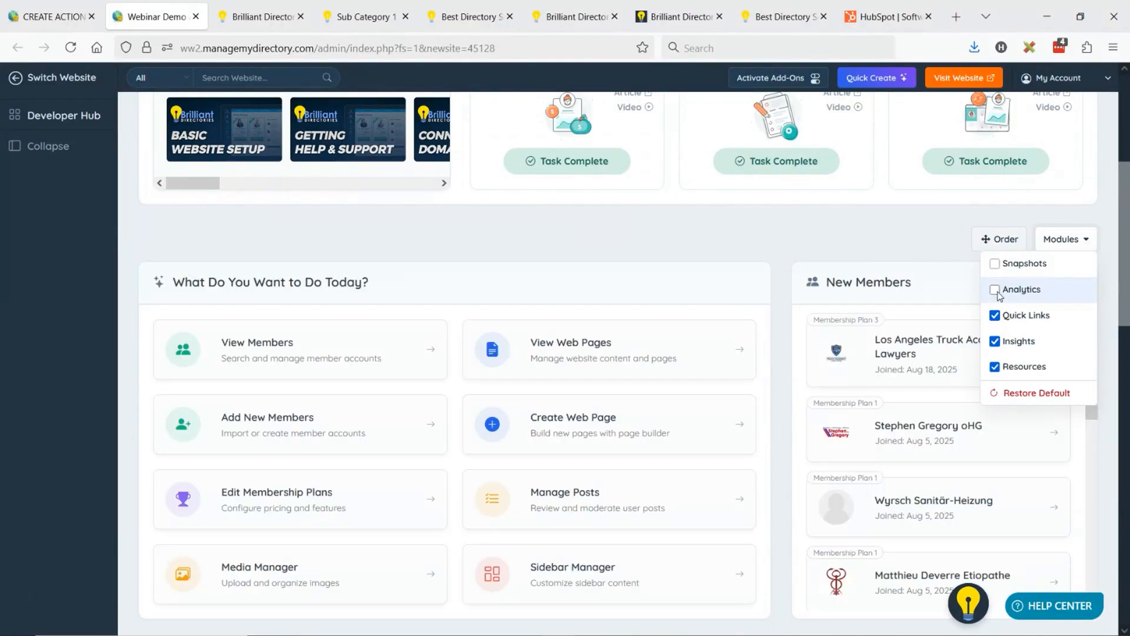
left_click(996, 315)
left_click(997, 343)
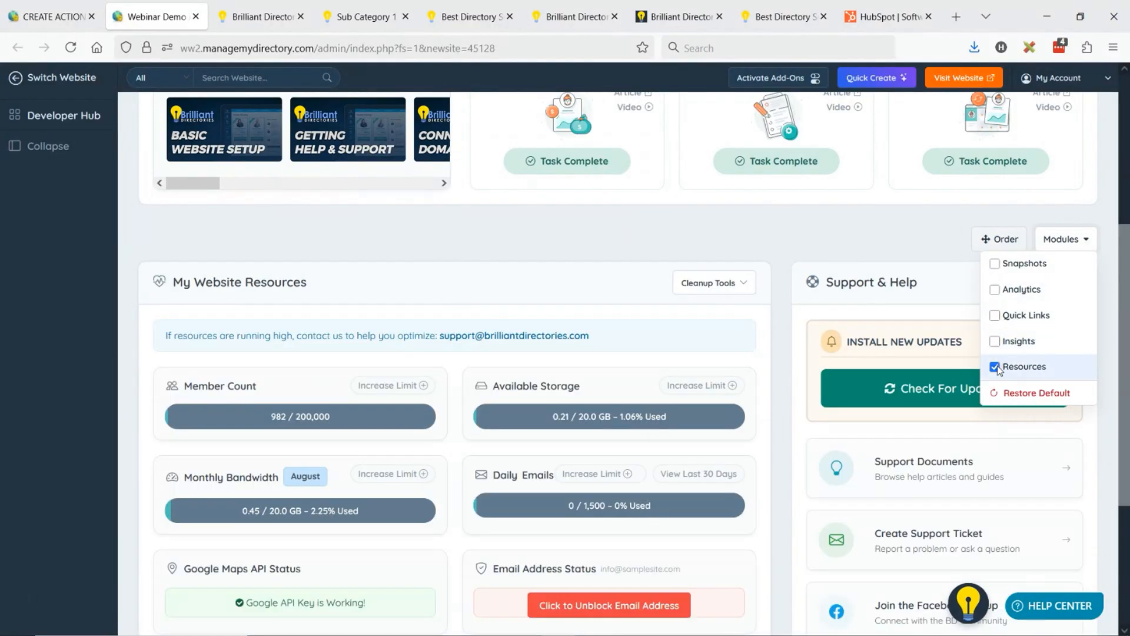
left_click(995, 367)
- Show the Snapshots, Analytics, Quick Links, Insights and Resources modules on the admin dashboard again
left_click(1061, 429)
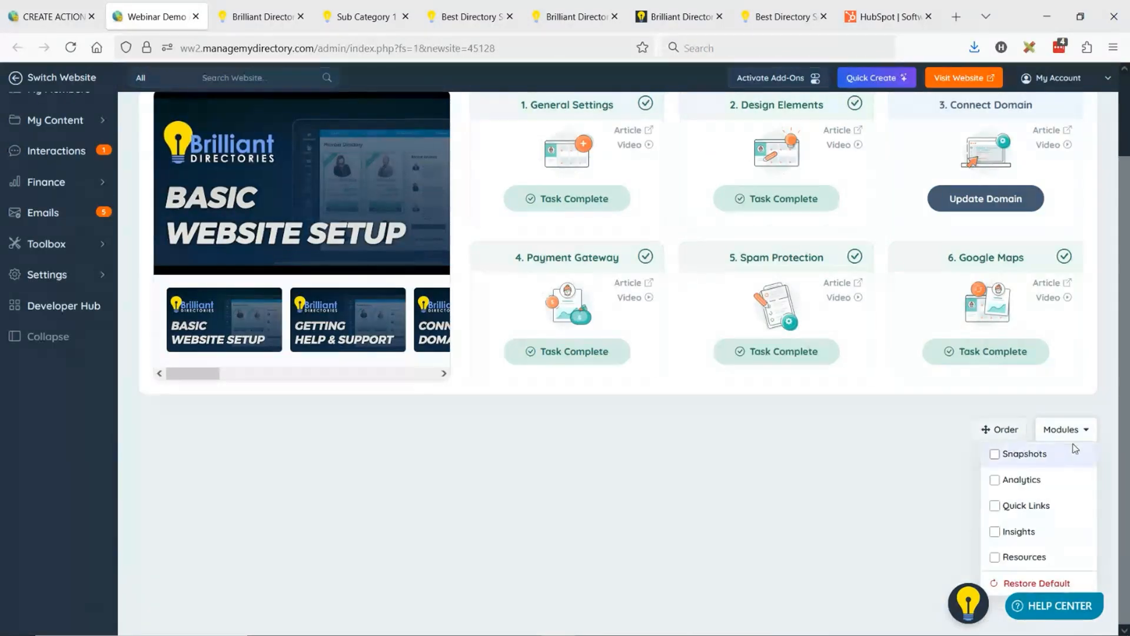
left_click(995, 454)
left_click(996, 480)
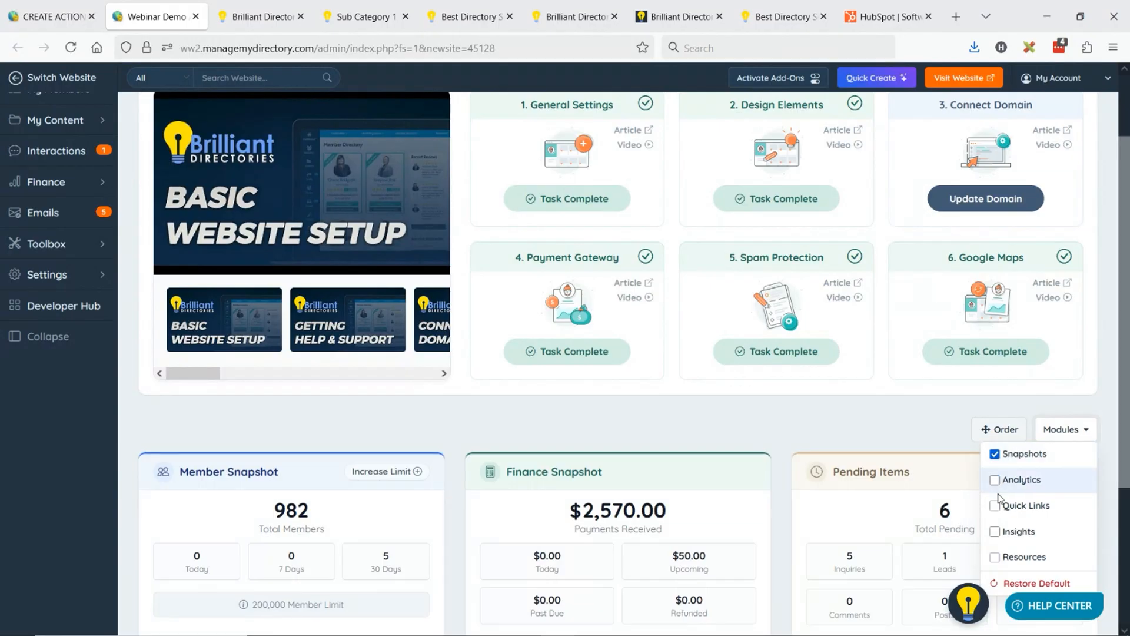
left_click(997, 506)
scroll(1004, 500, "down", 3)
left_click(1066, 275)
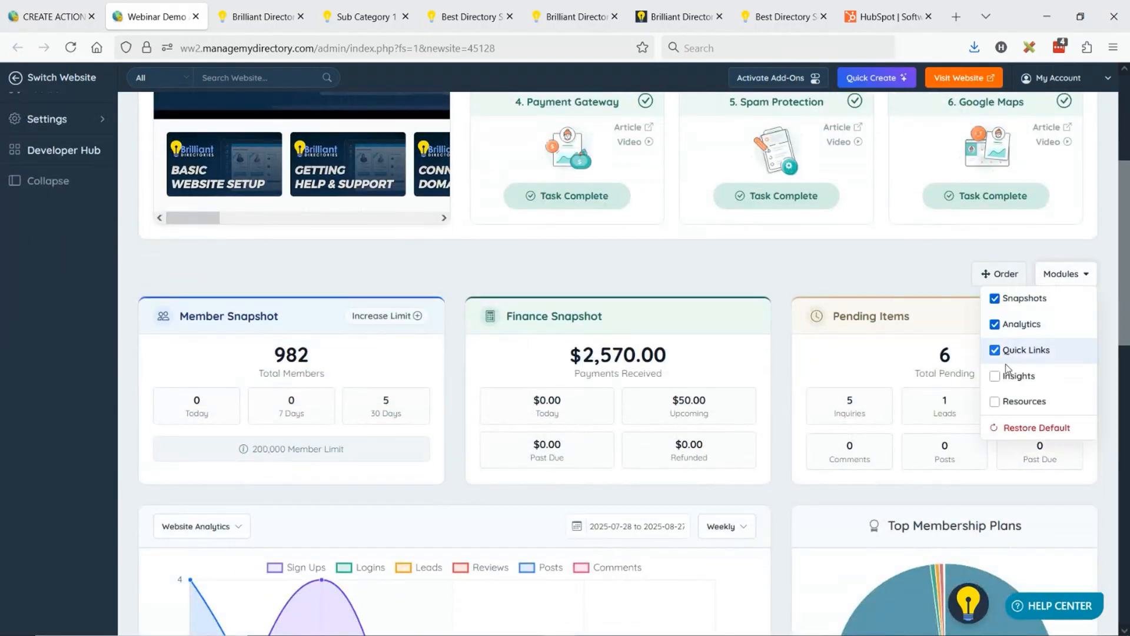
left_click(995, 377)
left_click(995, 401)
left_click(378, 373)
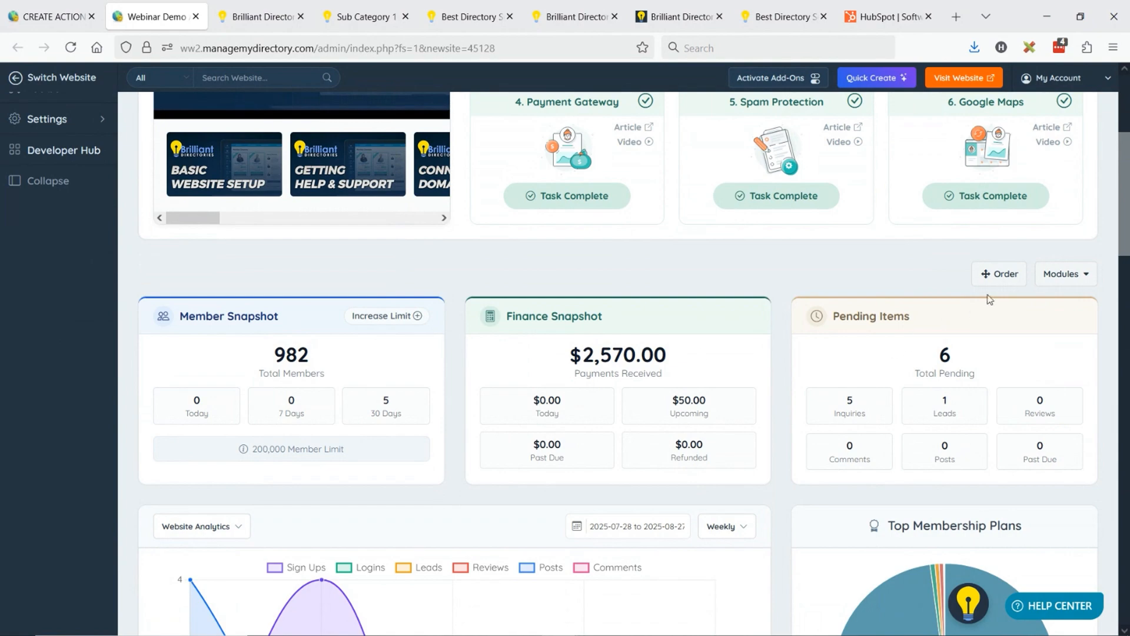
- Start reordering the dashboard and move Top Membership Plans to the left of the Website Analytics chart
left_click(1002, 280)
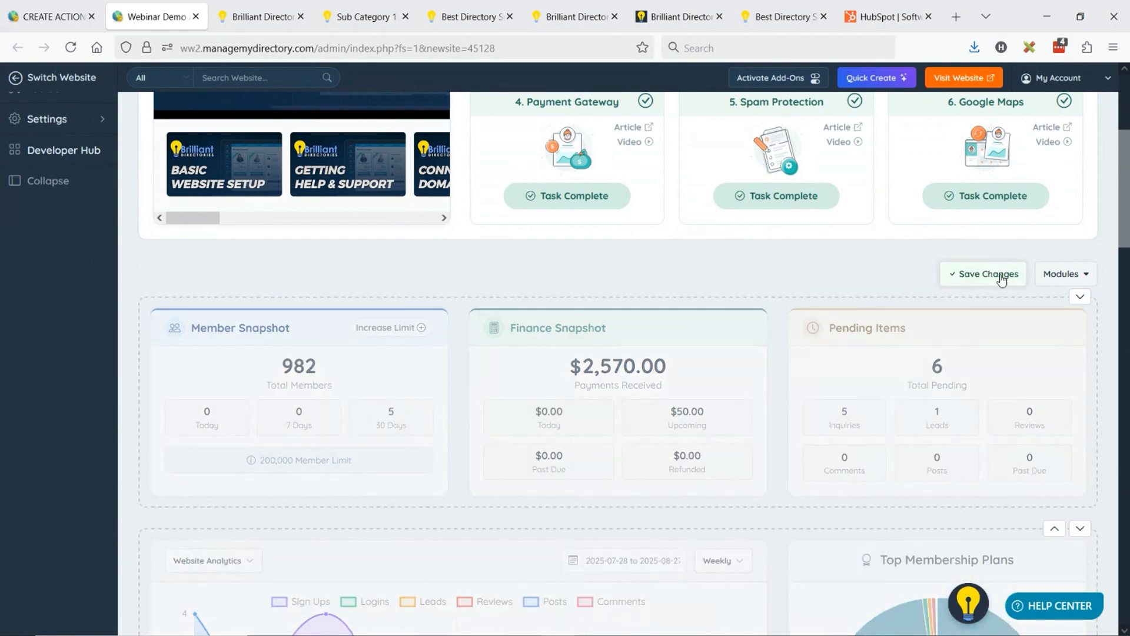
scroll(585, 457, "down", 3)
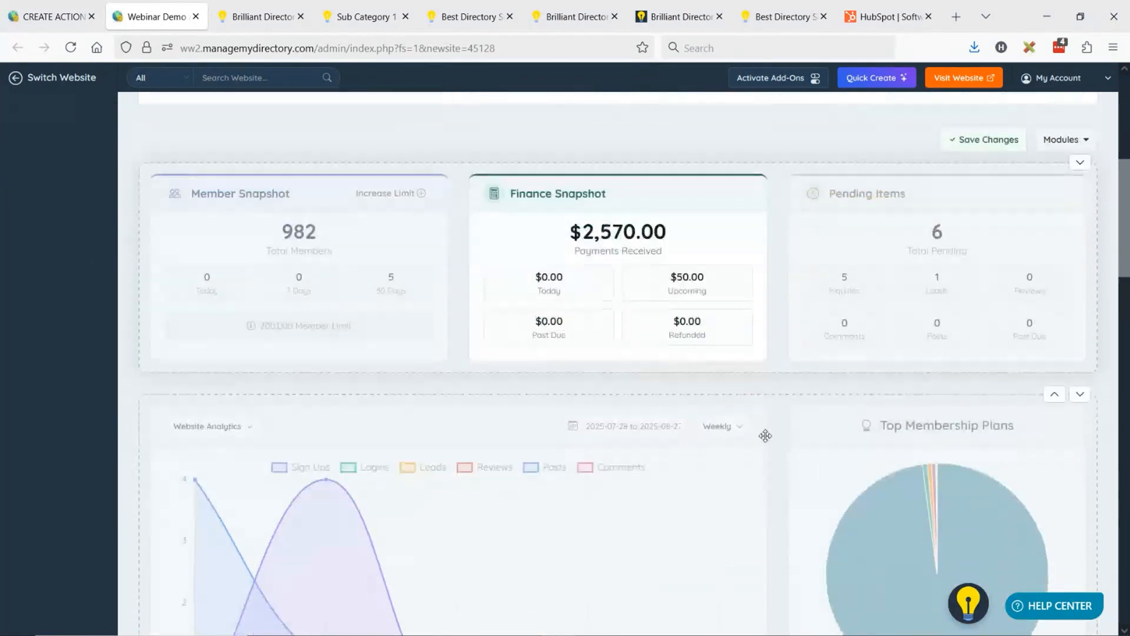
left_click_drag(784, 424, 275, 431)
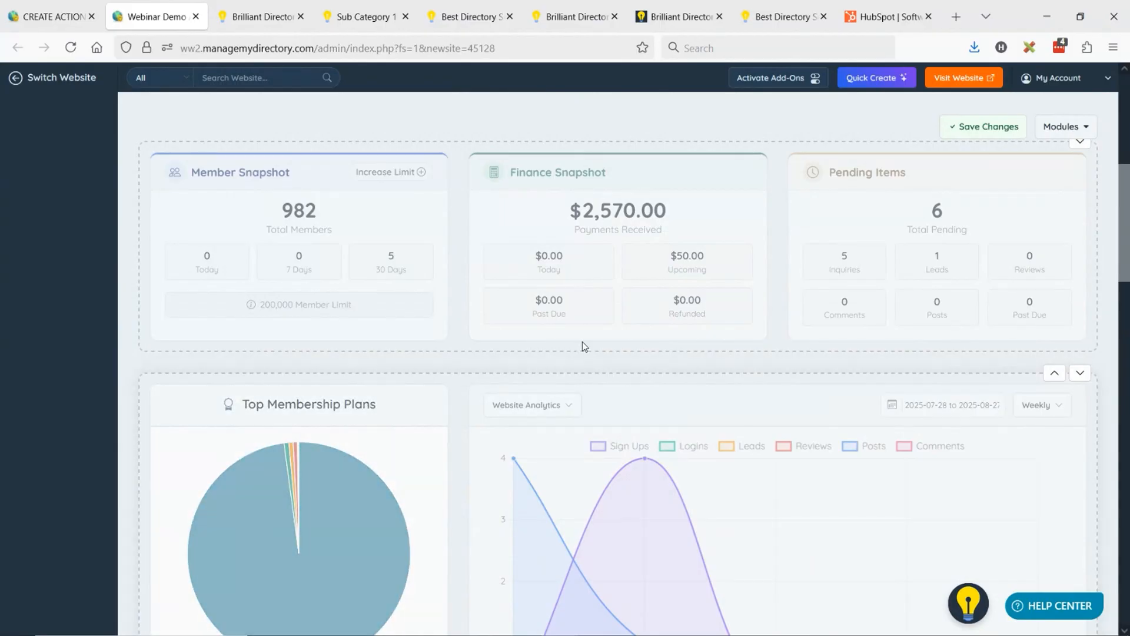
- Move New Members to the left of What Do You Want to Do Today? and Engagement Overview to the left of Top Profile Views
scroll(589, 342, "down", 6)
scroll(706, 333, "down", 1)
left_click_drag(848, 340, 264, 360)
scroll(718, 312, "down", 4)
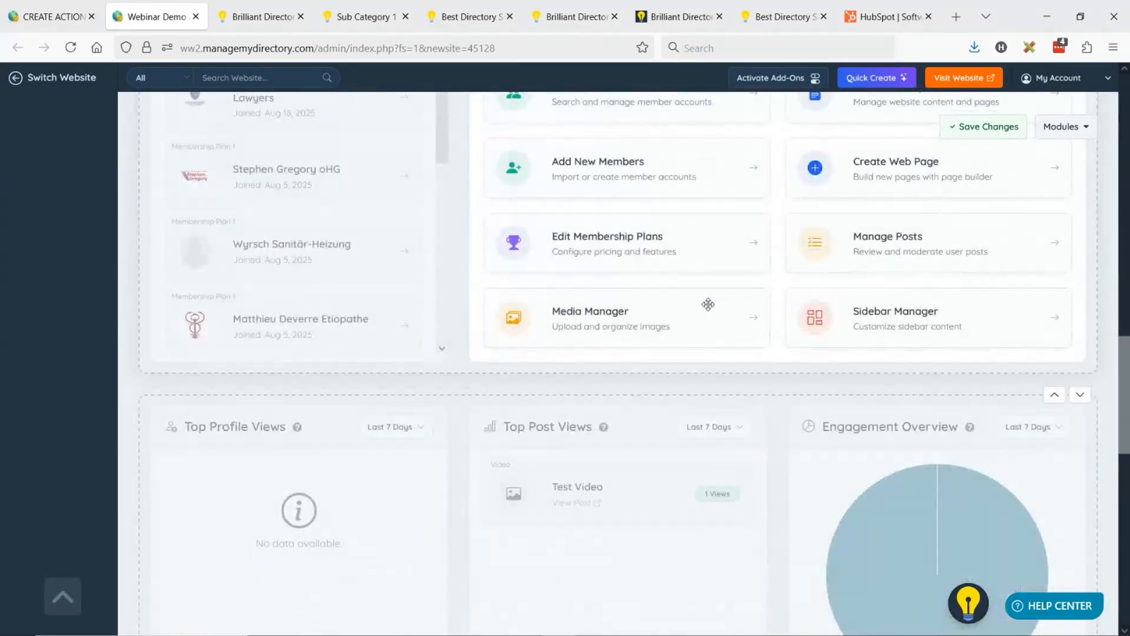
scroll(709, 306, "down", 2)
left_click_drag(848, 265, 276, 291)
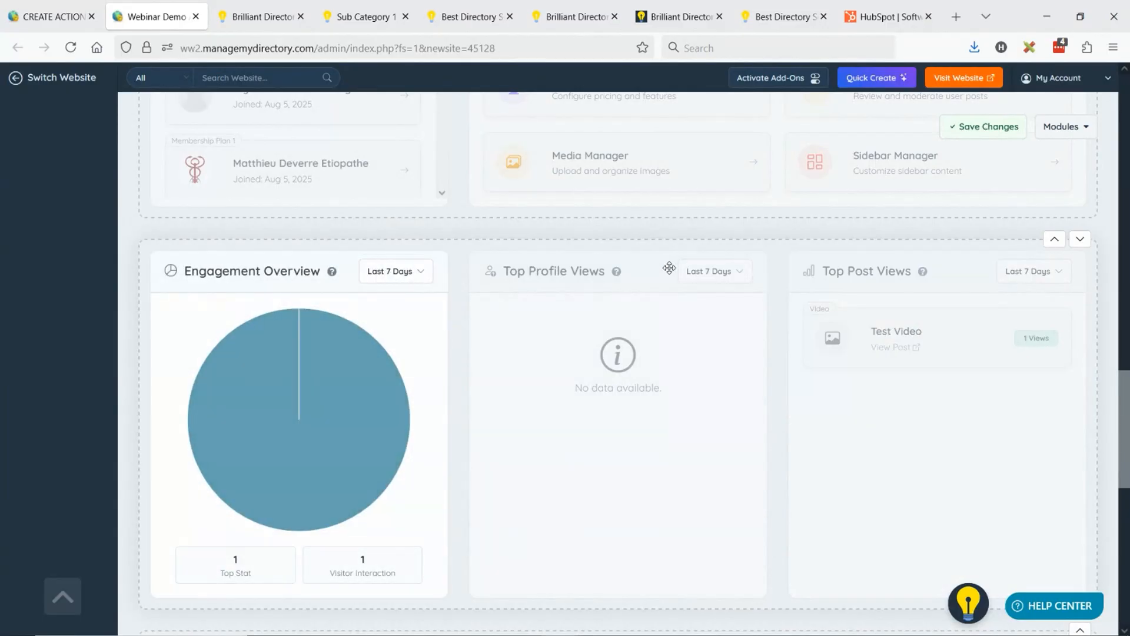
- Move Support & Help to the left of My Website Resources and save the dashboard order
scroll(636, 272, "down", 5)
scroll(691, 279, "down", 3)
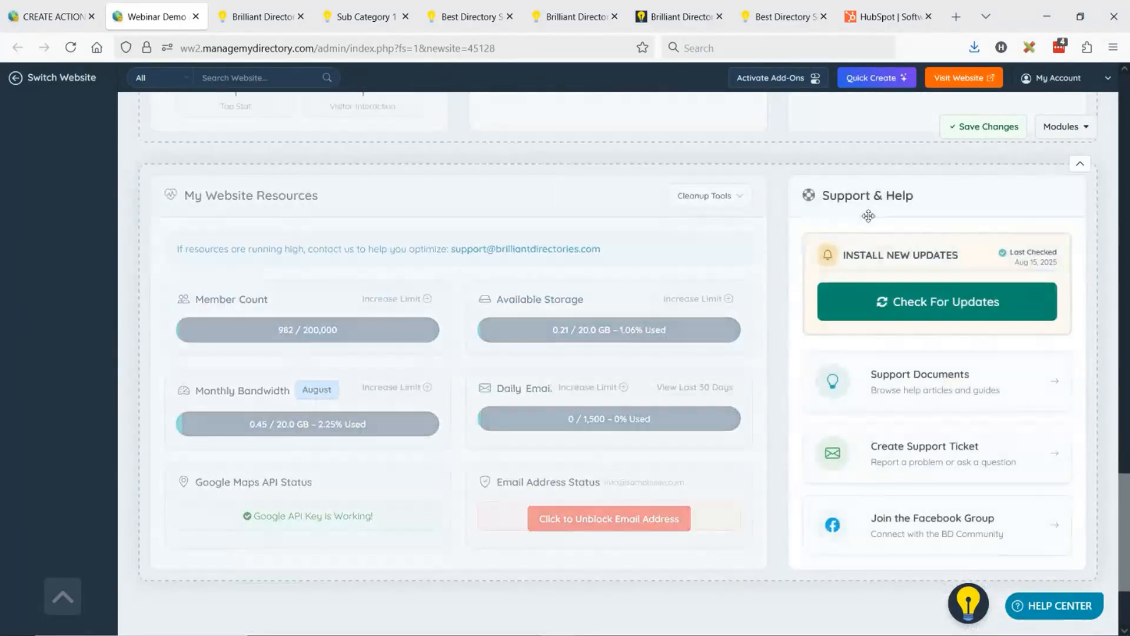
left_click_drag(859, 206, 408, 212)
left_click(982, 128)
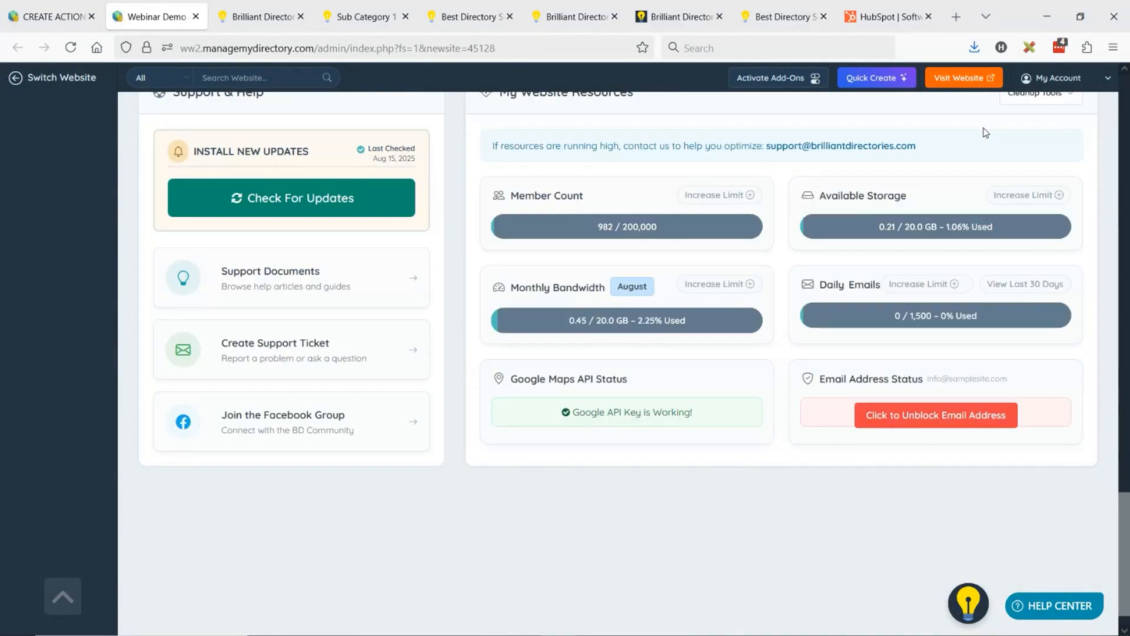
- Reorder the dashboard so the New Members and quick links row sits above the analytics and snapshot rows, and save the changes
scroll(588, 313, "up", 10)
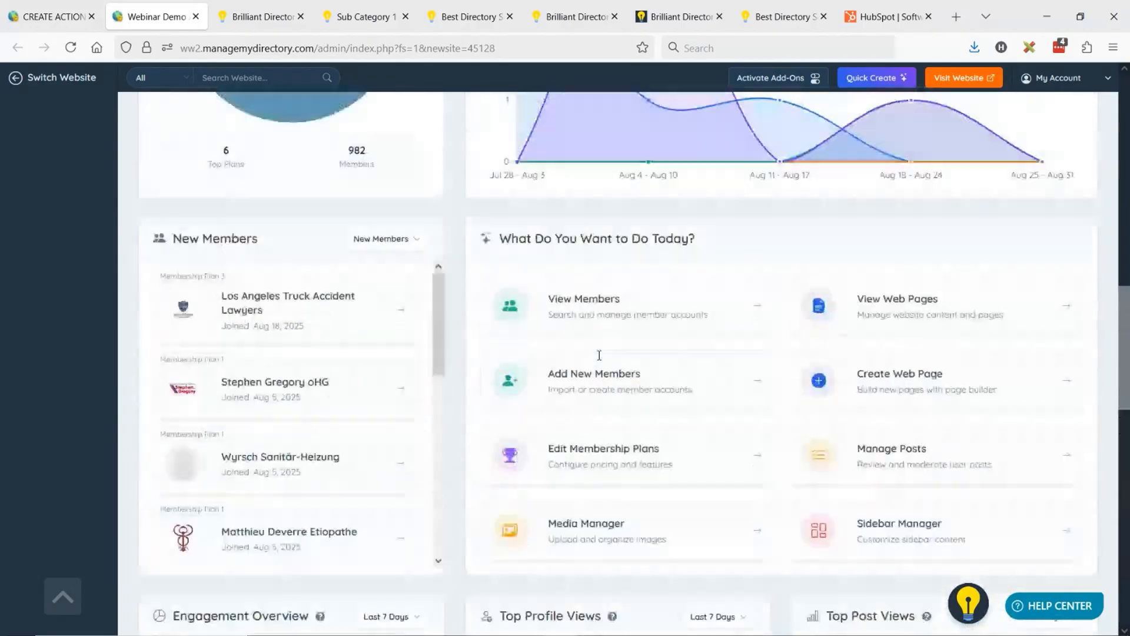
scroll(681, 376, "up", 5)
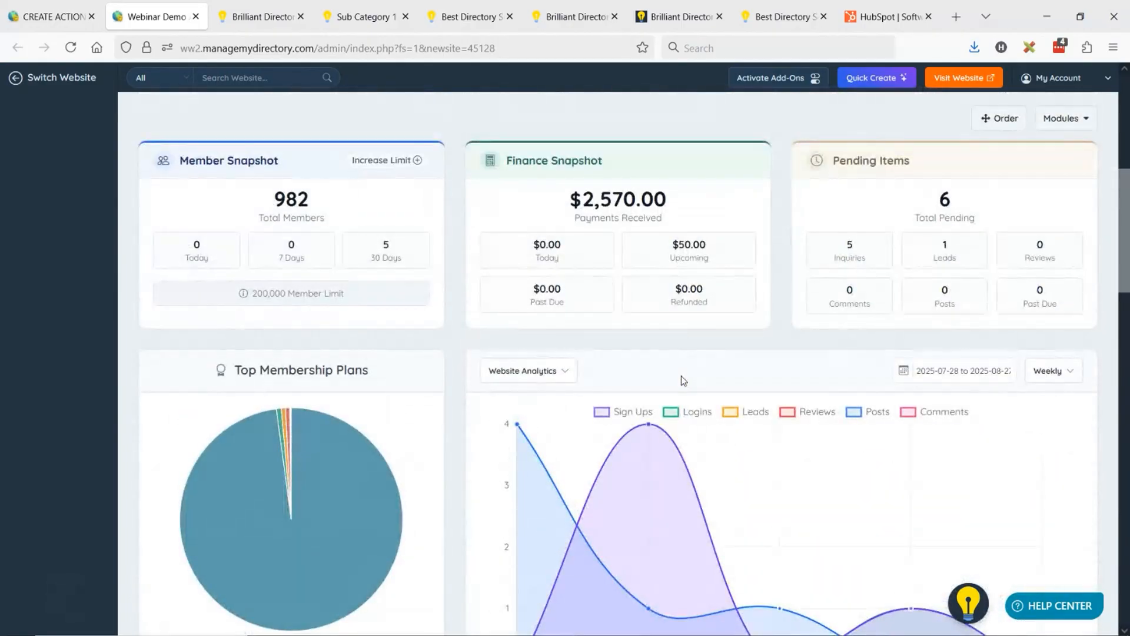
left_click(1000, 121)
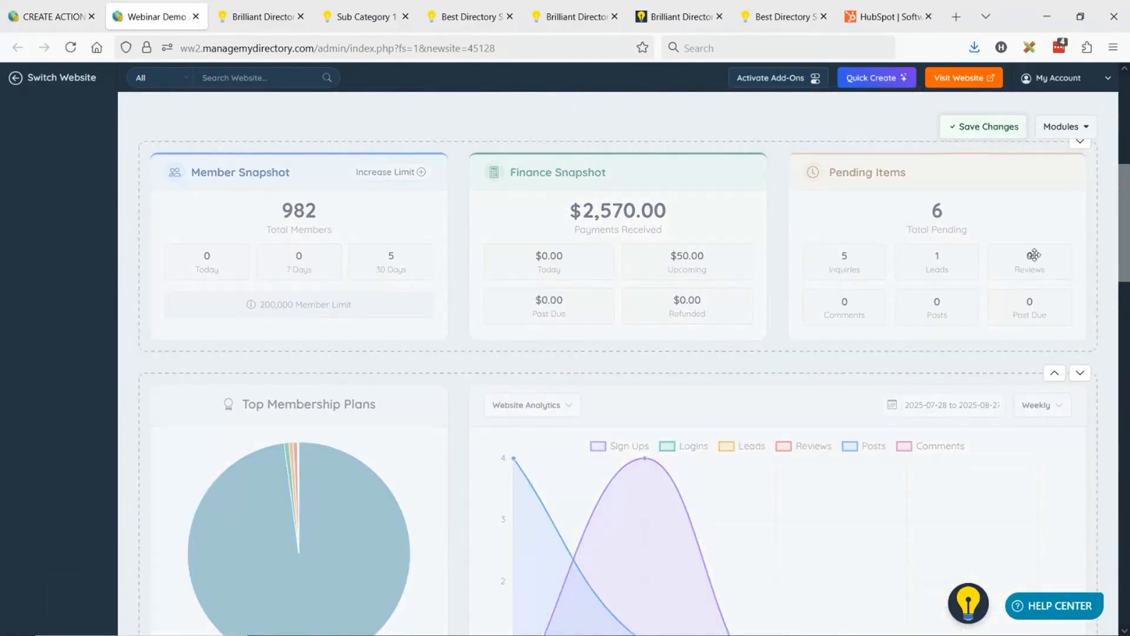
scroll(829, 332, "down", 3)
scroll(829, 332, "down", 5)
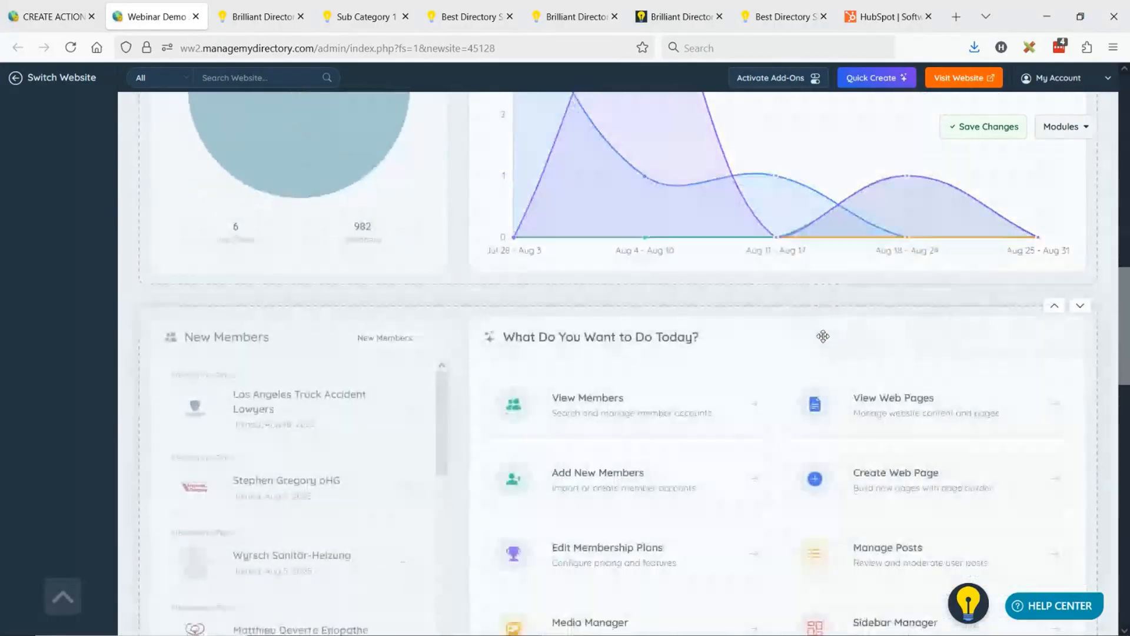
left_click(1053, 308)
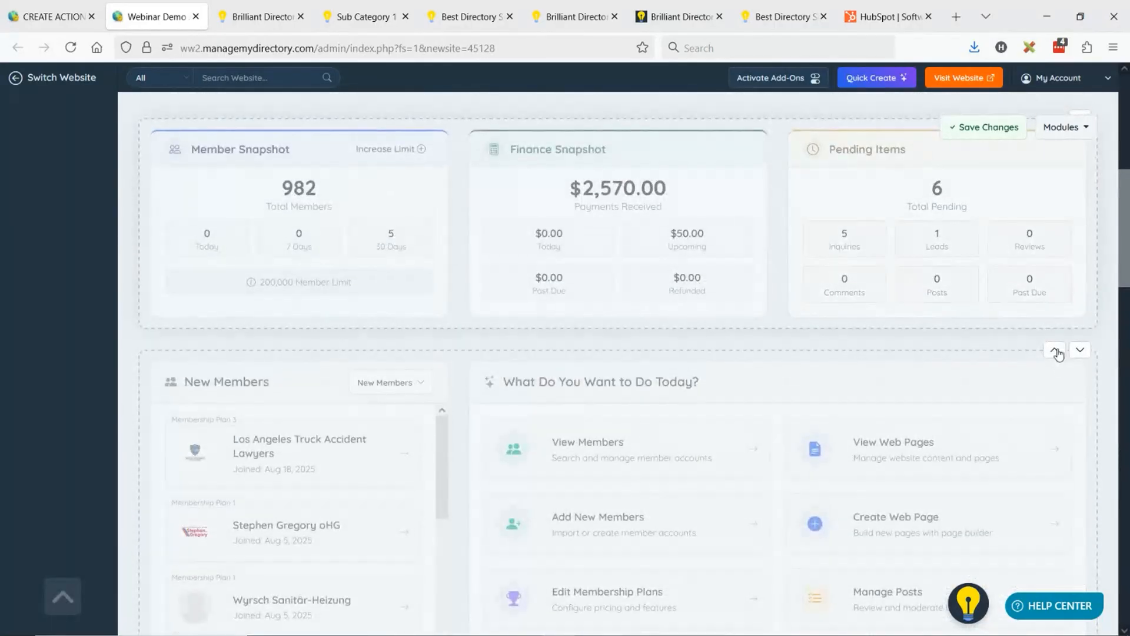
left_click(1054, 350)
scroll(903, 300, "up", 5)
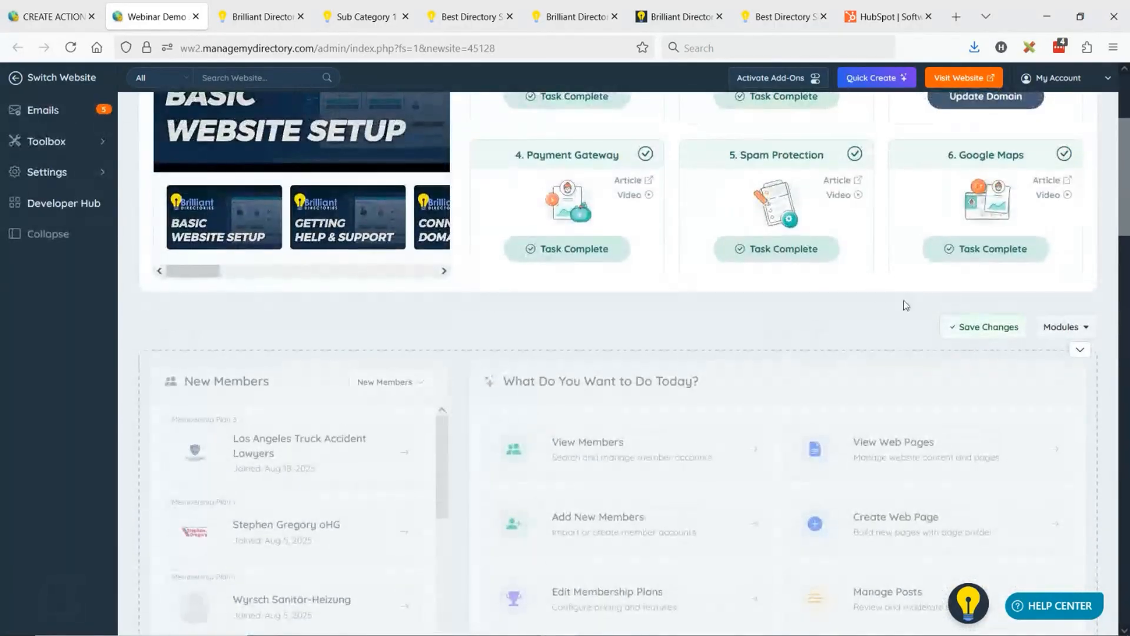
left_click(978, 328)
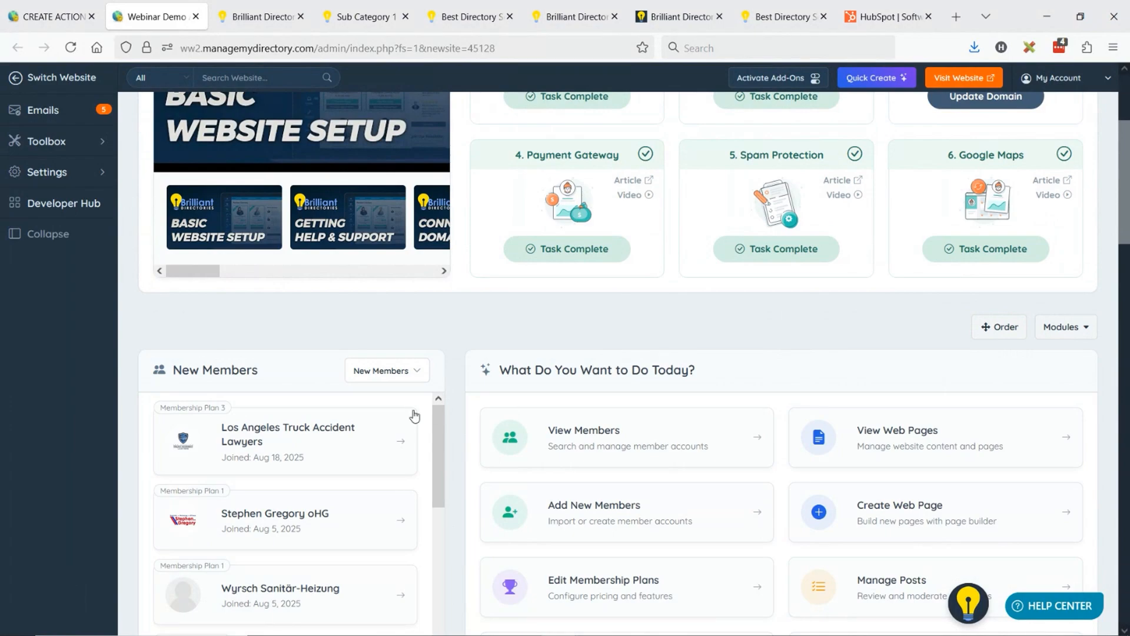
- Look over the rearranged dashboard and the Start Here setup steps, highlighting the Connect Domain heading
scroll(412, 417, "down", 3)
scroll(405, 403, "up", 3)
scroll(498, 353, "up", 3)
scroll(498, 354, "down", 5)
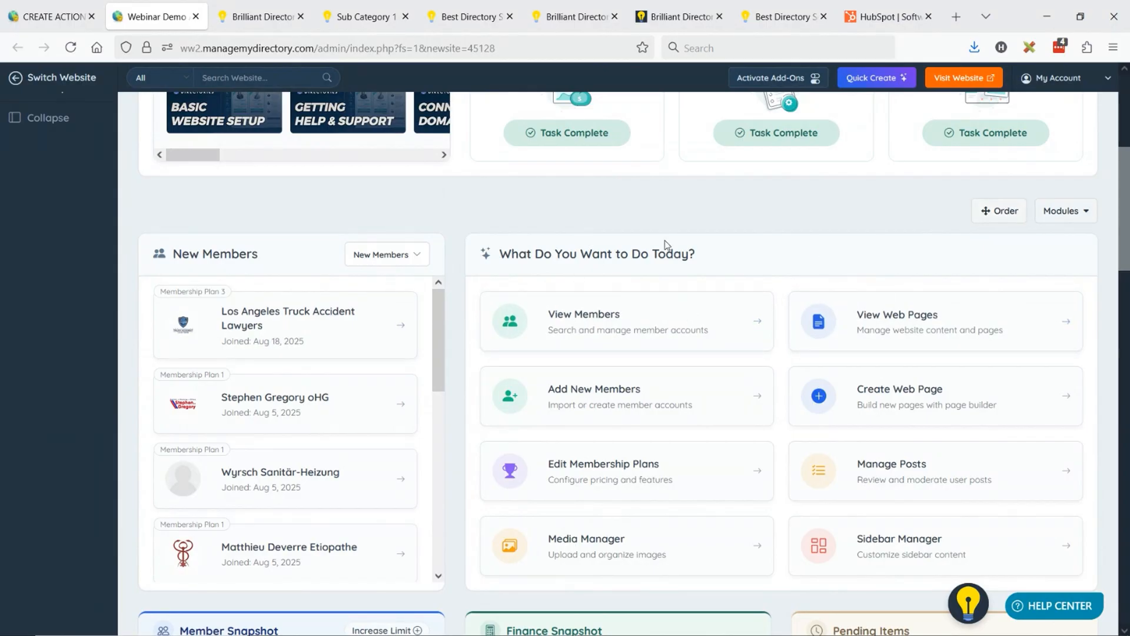
scroll(734, 417, "up", 5)
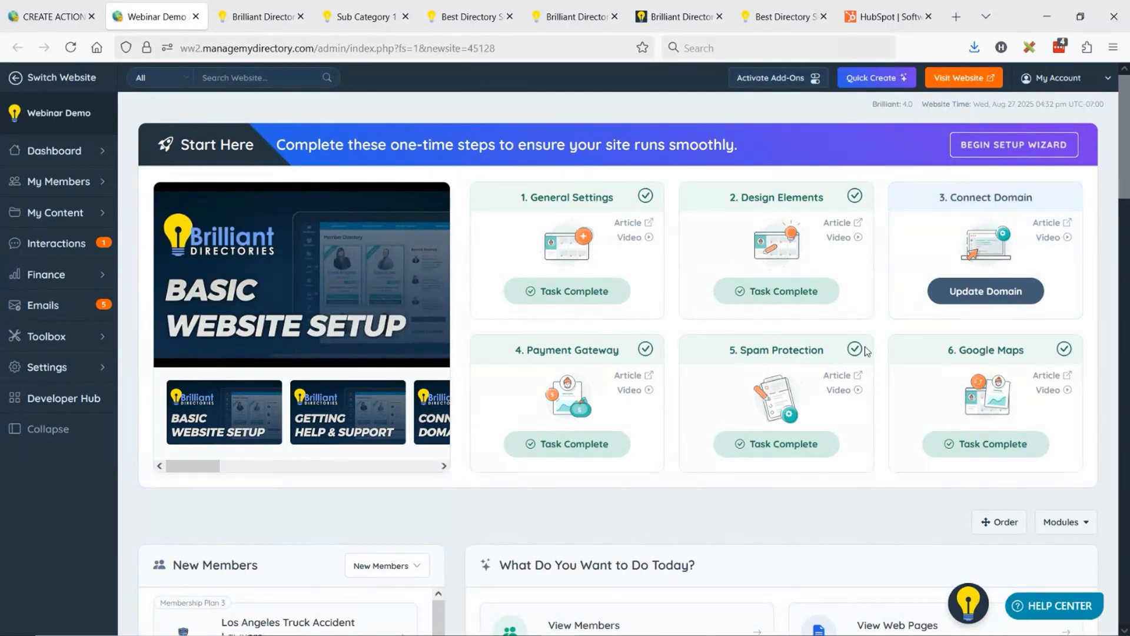
left_click_drag(946, 197, 1024, 197)
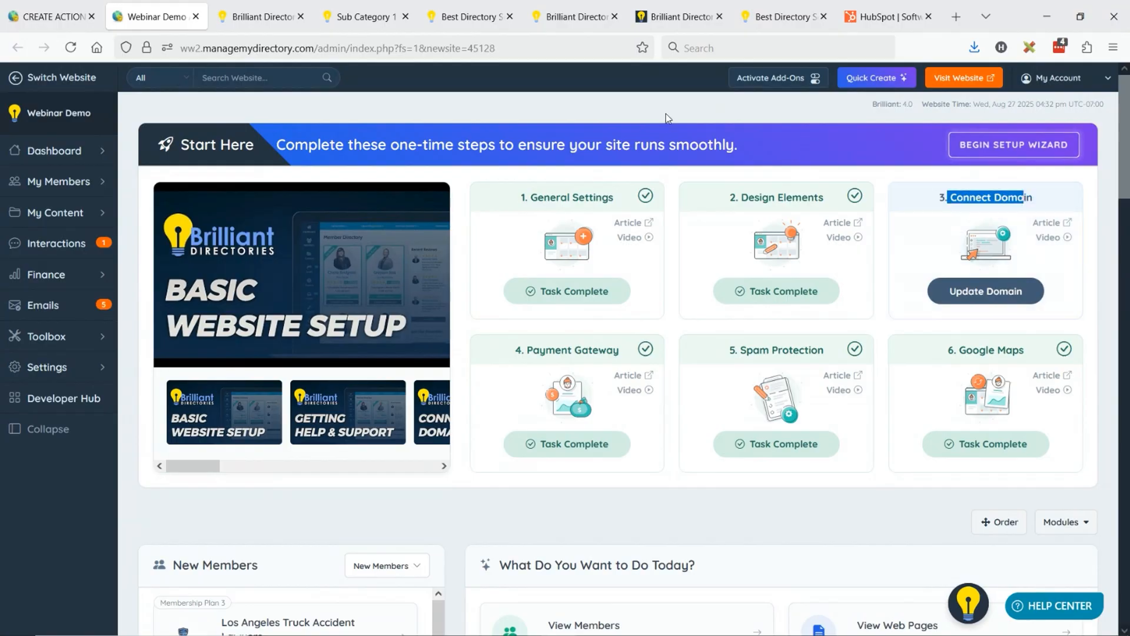
- Check the dashboard's module visibility options and look over the reordered snapshot and analytics rows
scroll(730, 272, "down", 5)
left_click(986, 213)
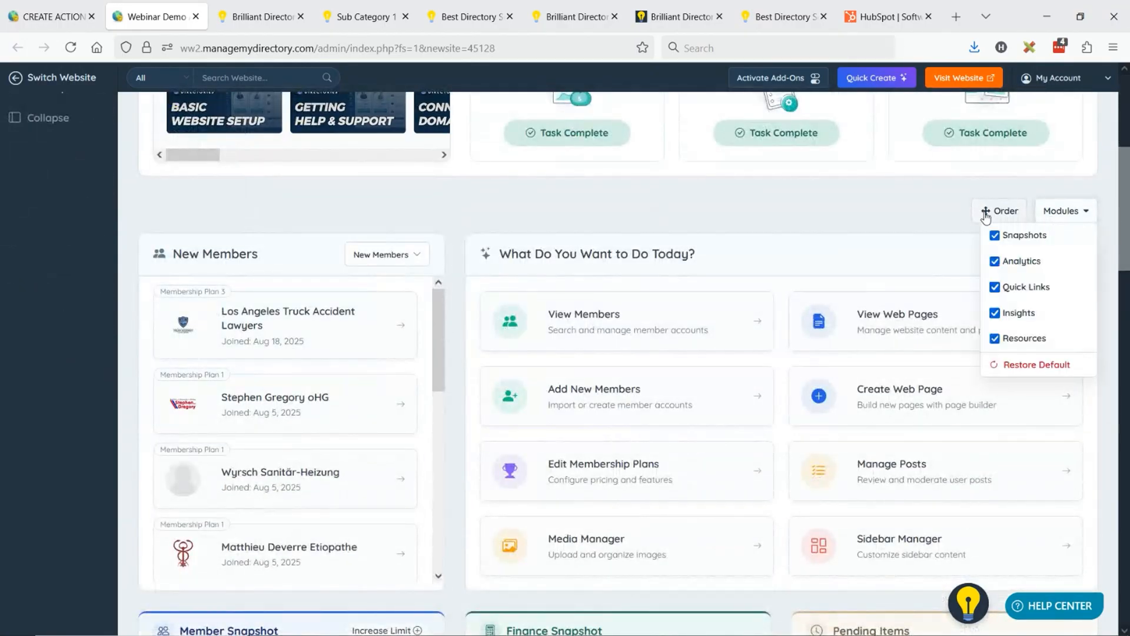
left_click(986, 216)
scroll(497, 298, "down", 4)
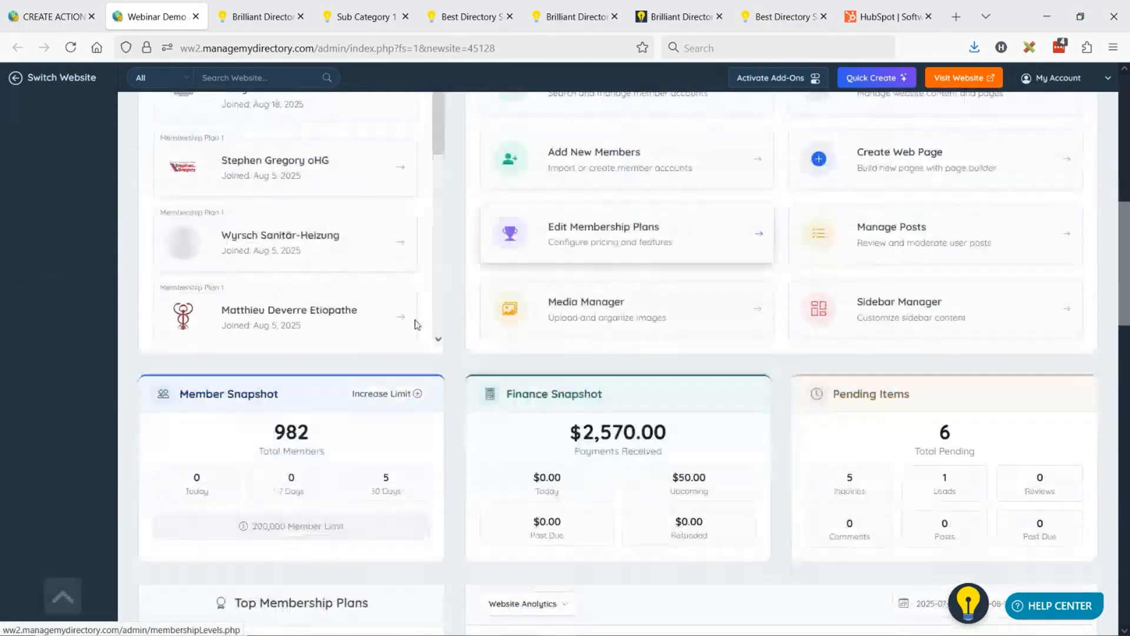
scroll(416, 324, "down", 4)
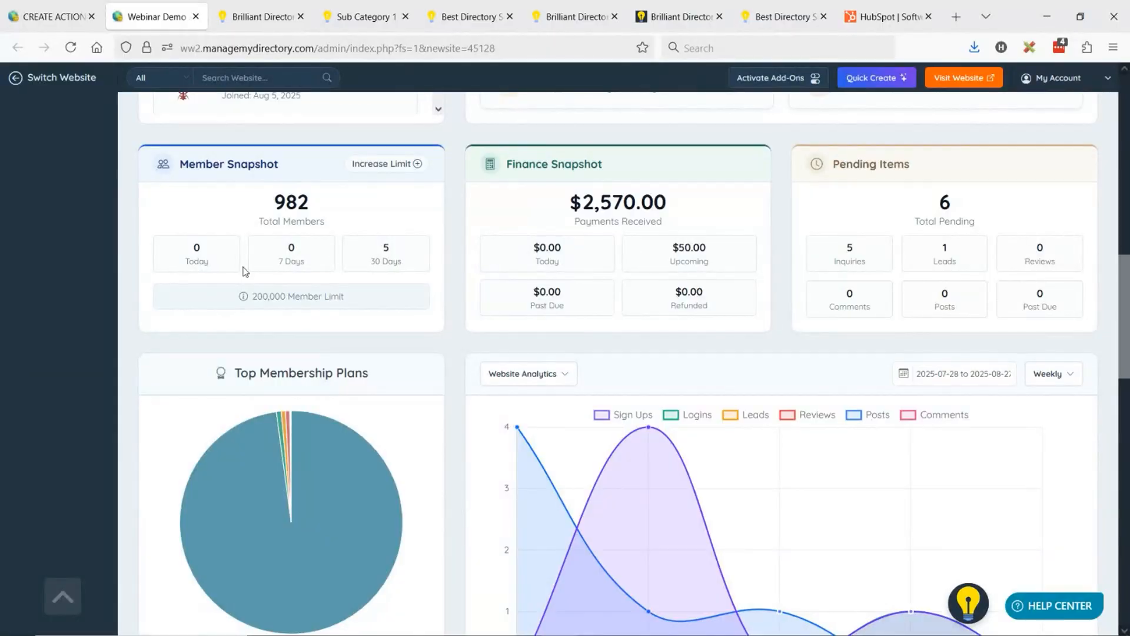
scroll(246, 271, "up", 8)
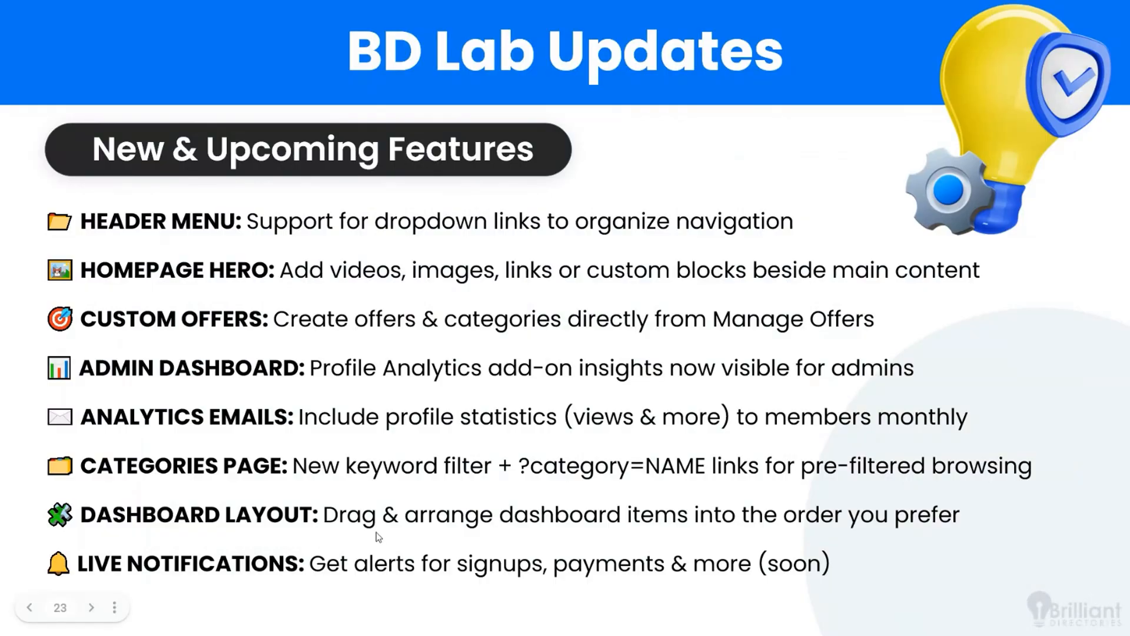
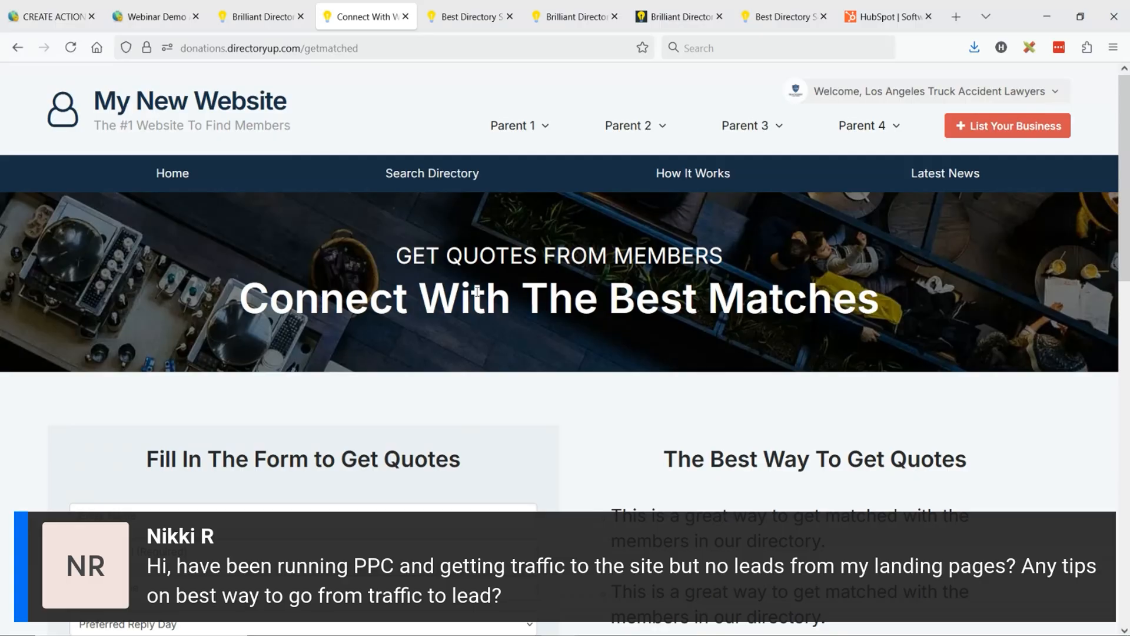
- Look over the Get Matched landing page, comparing the quote form with the text column beside it
scroll(621, 295, "down", 4)
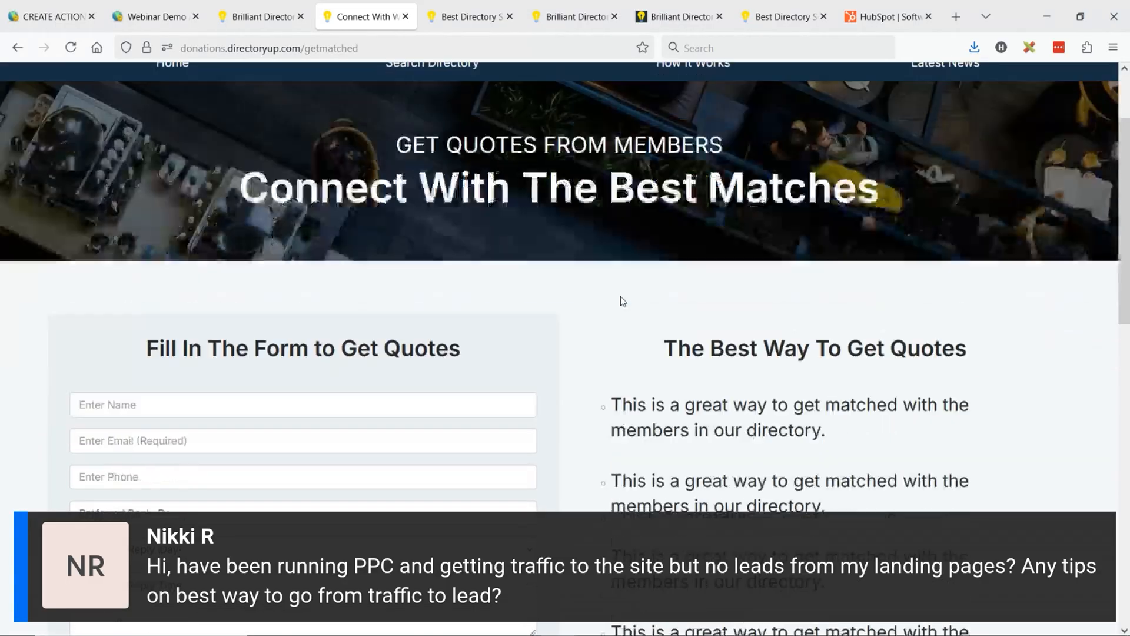
scroll(641, 300, "down", 1)
scroll(643, 298, "up", 5)
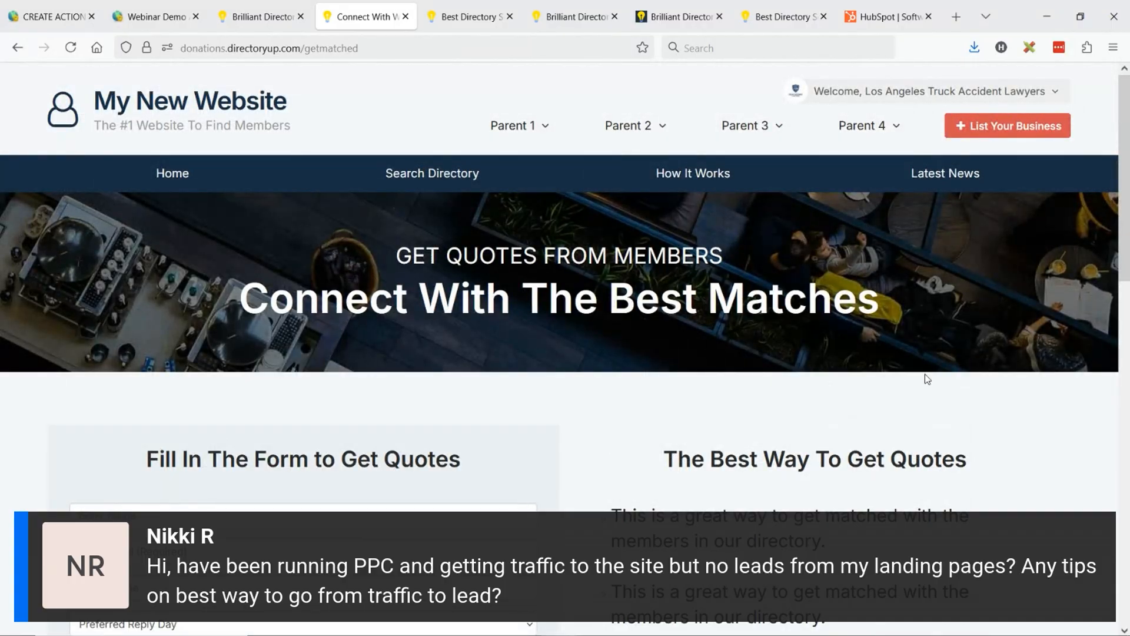
scroll(807, 330, "down", 3)
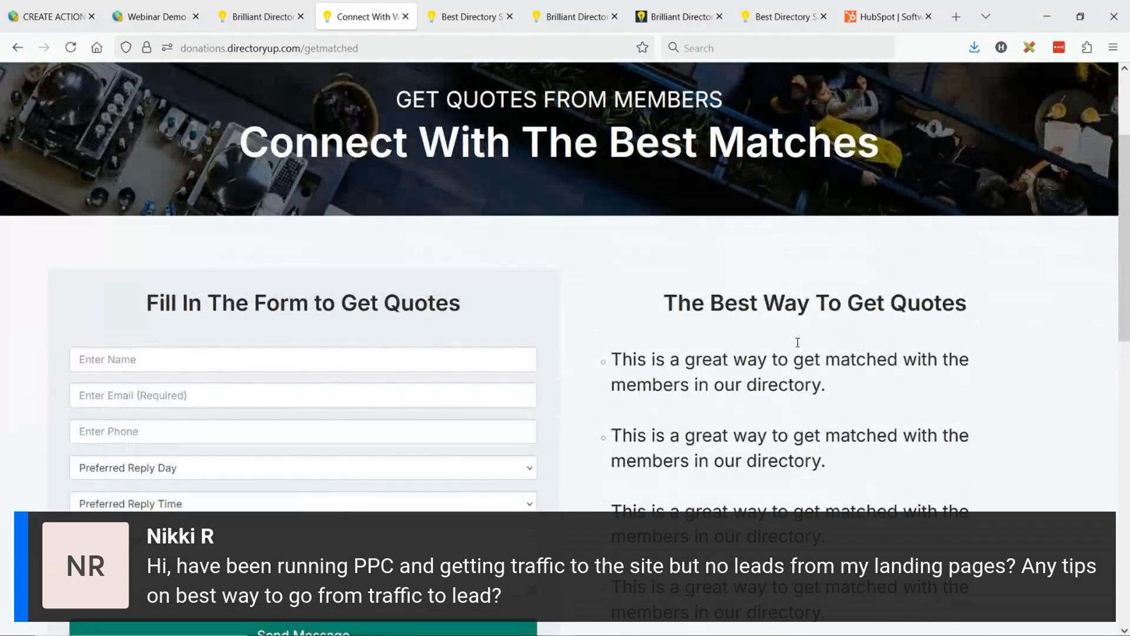
scroll(765, 312, "down", 4)
scroll(413, 303, "up", 4)
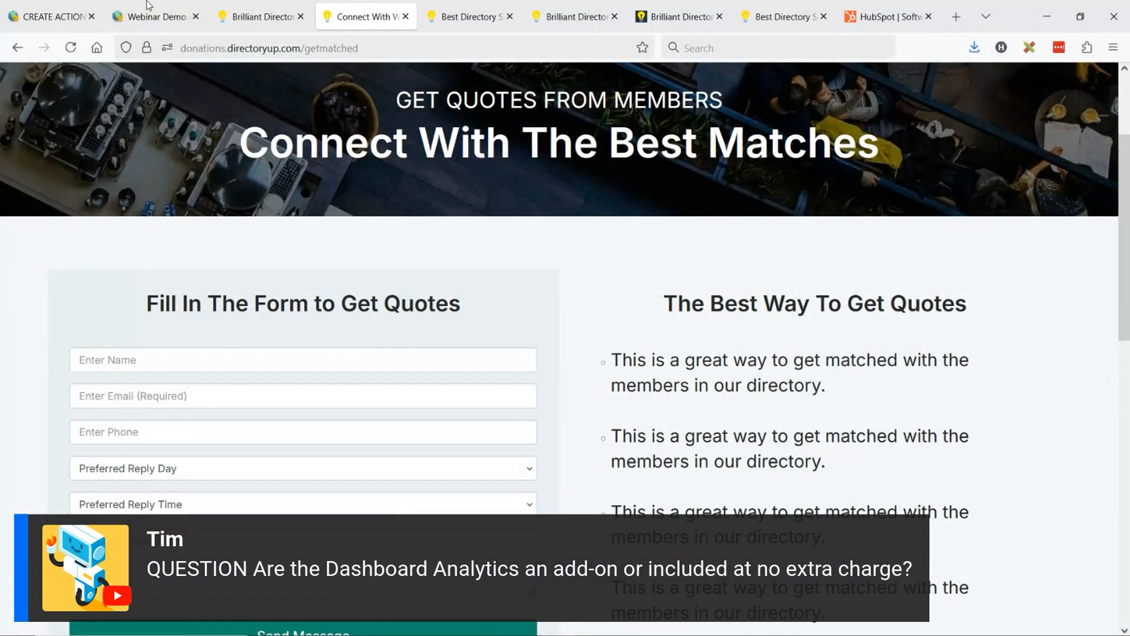
- Return to the Webinar Demo admin dashboard and look through its modules down to the analytics charts and top views
left_click(52, 17)
left_click(156, 17)
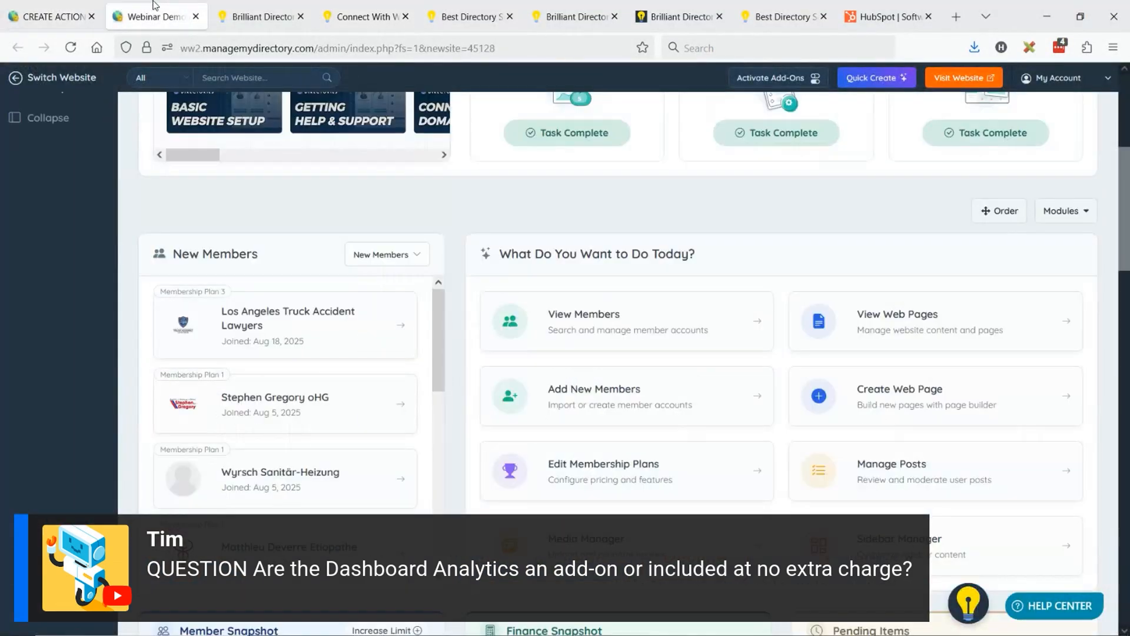
scroll(462, 296, "down", 3)
scroll(619, 293, "up", 6)
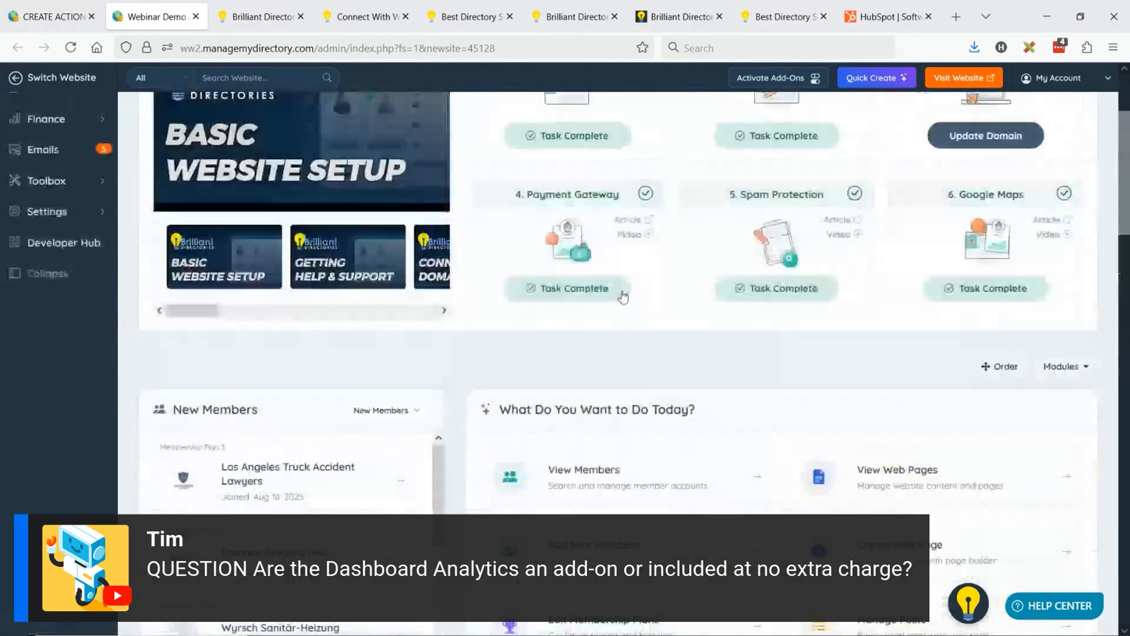
scroll(626, 289, "down", 10)
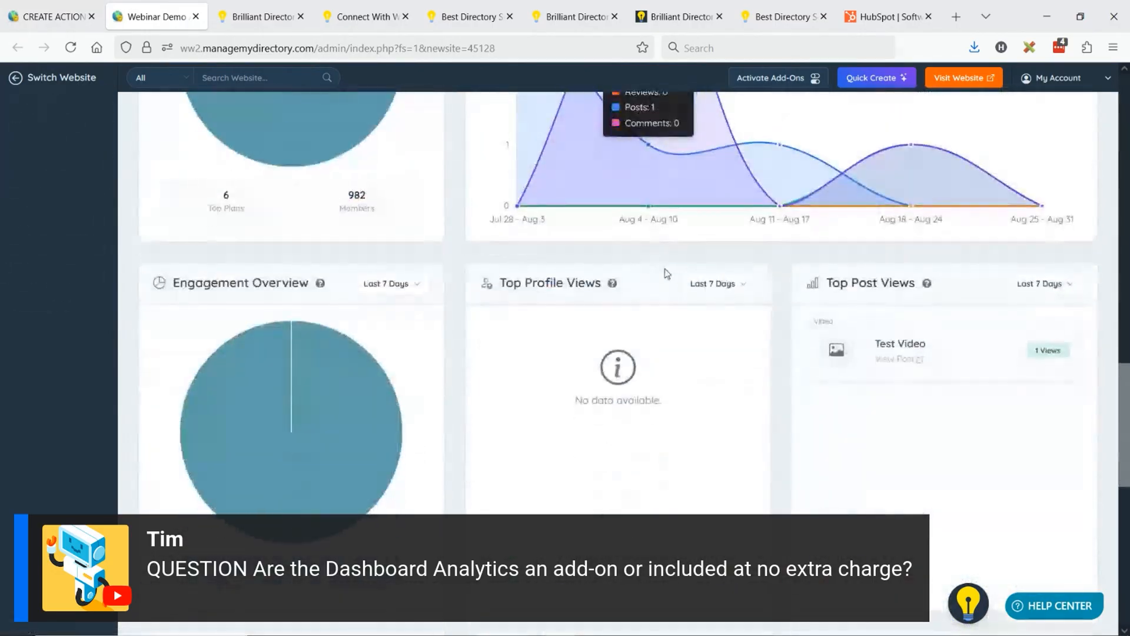
scroll(424, 300, "down", 3)
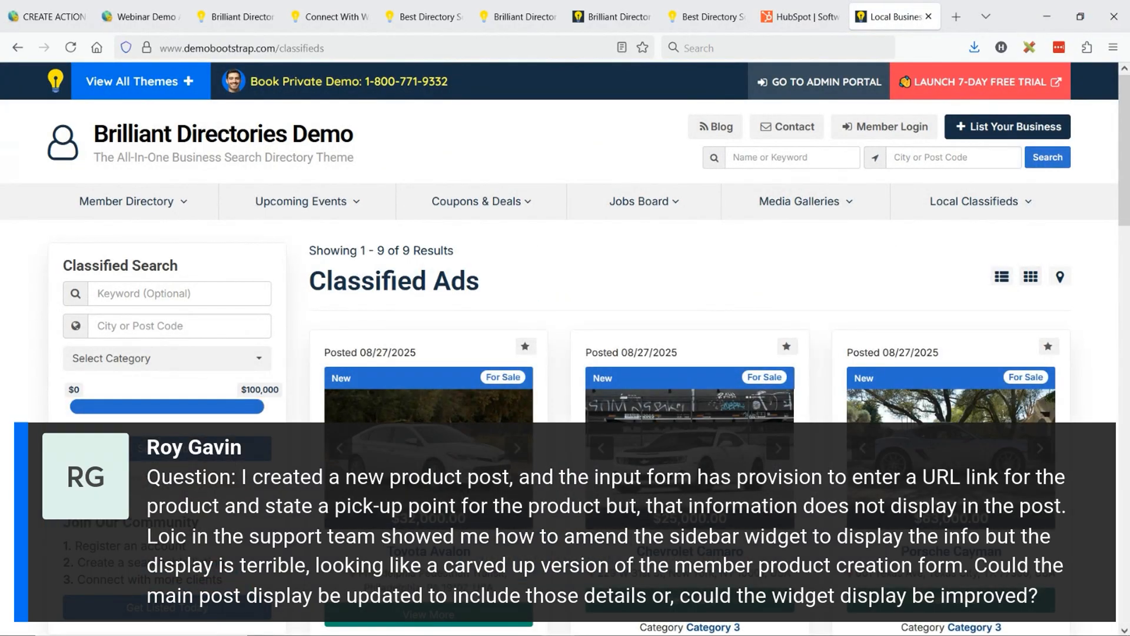
- Open the Toyota Avalon classified ad and highlight its title and location line
left_click(458, 612)
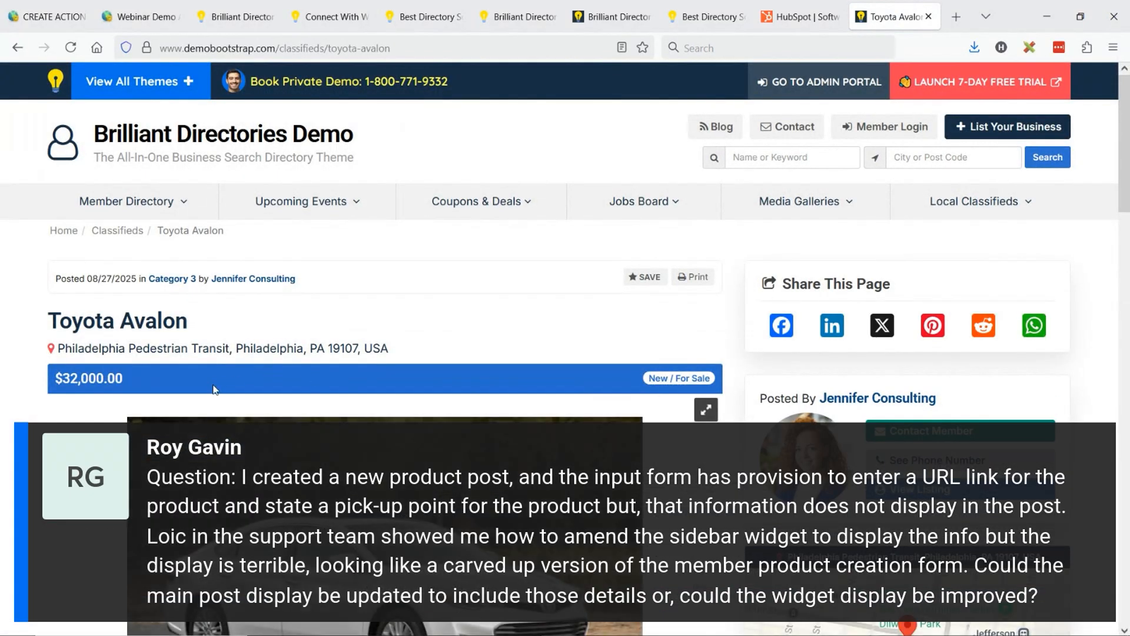
left_click_drag(48, 321, 210, 323)
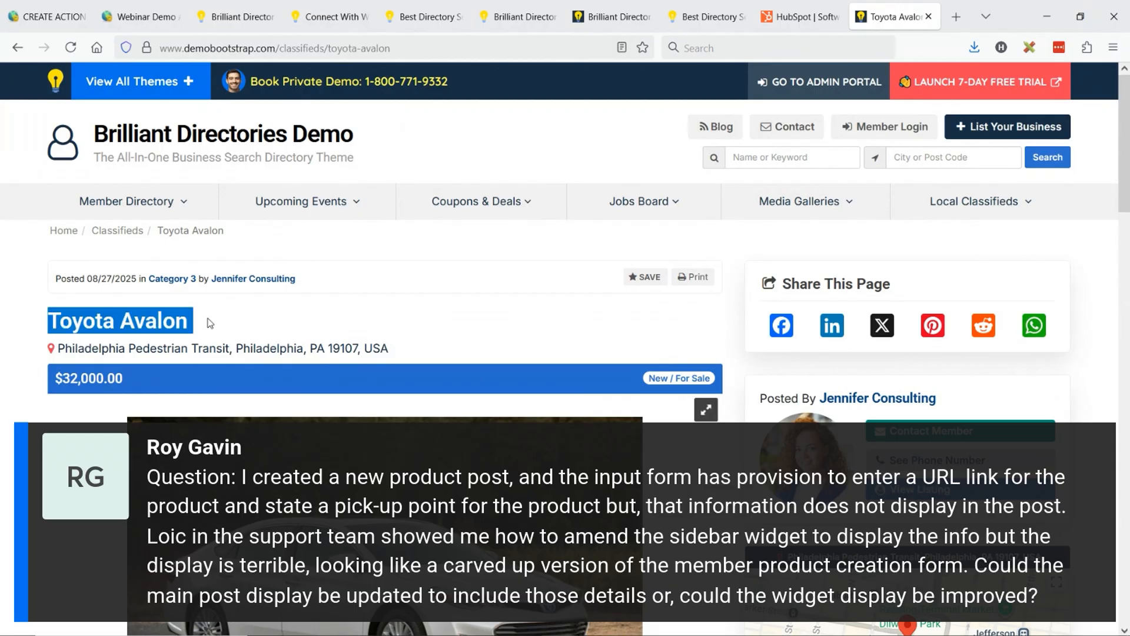
left_click(210, 322)
left_click_drag(58, 347, 433, 344)
left_click(433, 345)
scroll(736, 351, "down", 3)
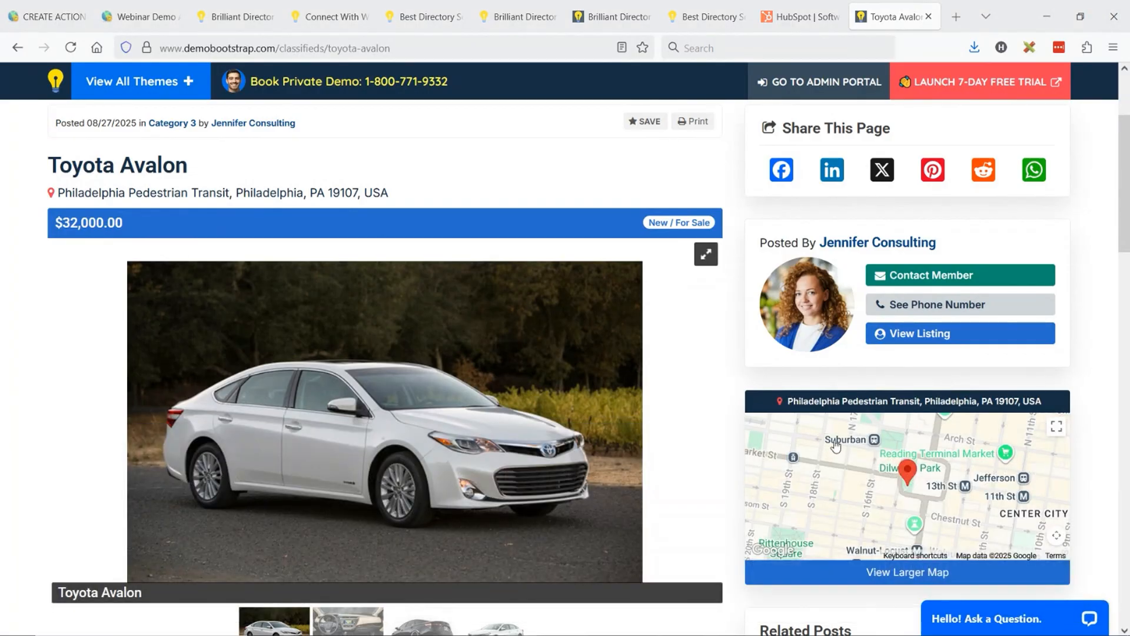
- Highlight the ad's address again and examine the sidebar map and the contact and More Details buttons
left_click_drag(57, 194, 401, 200)
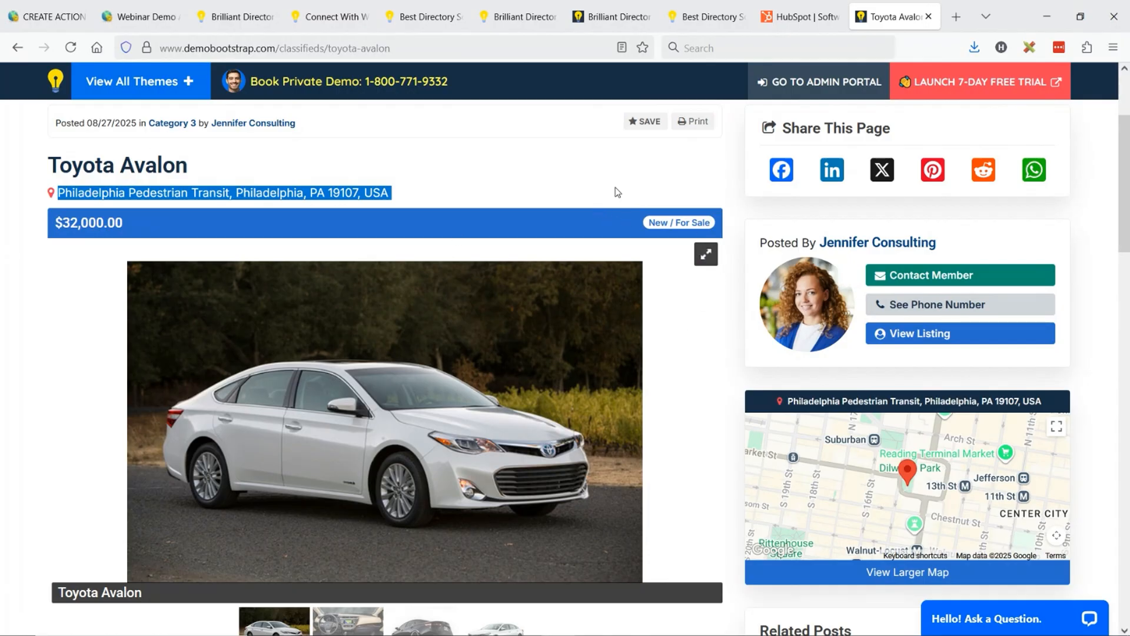
left_click(729, 201)
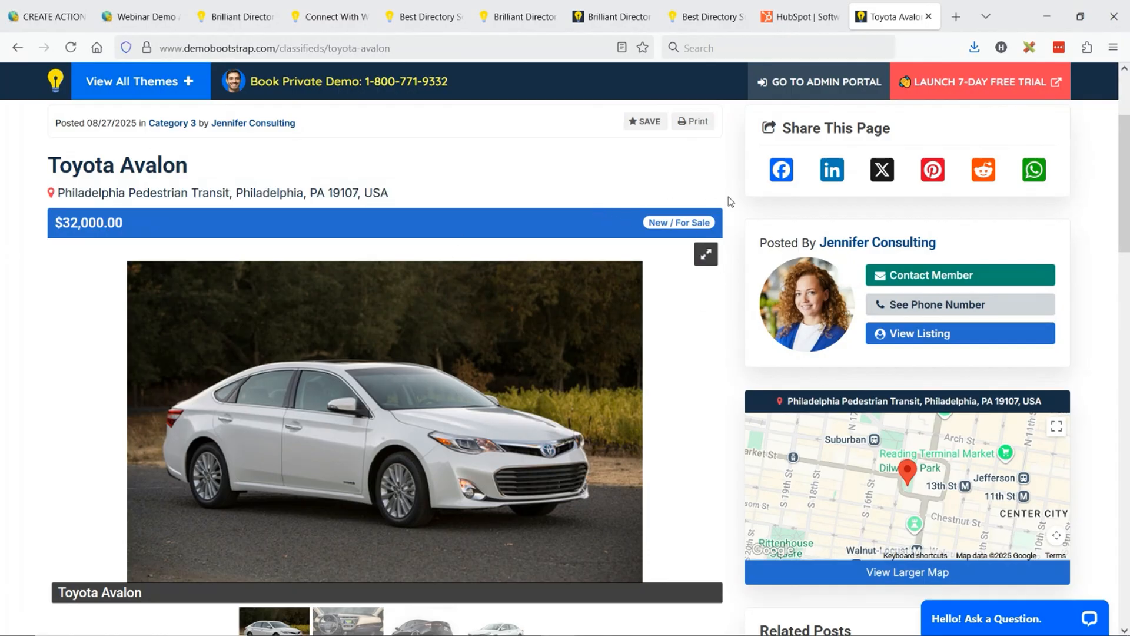
scroll(975, 379, "down", 3)
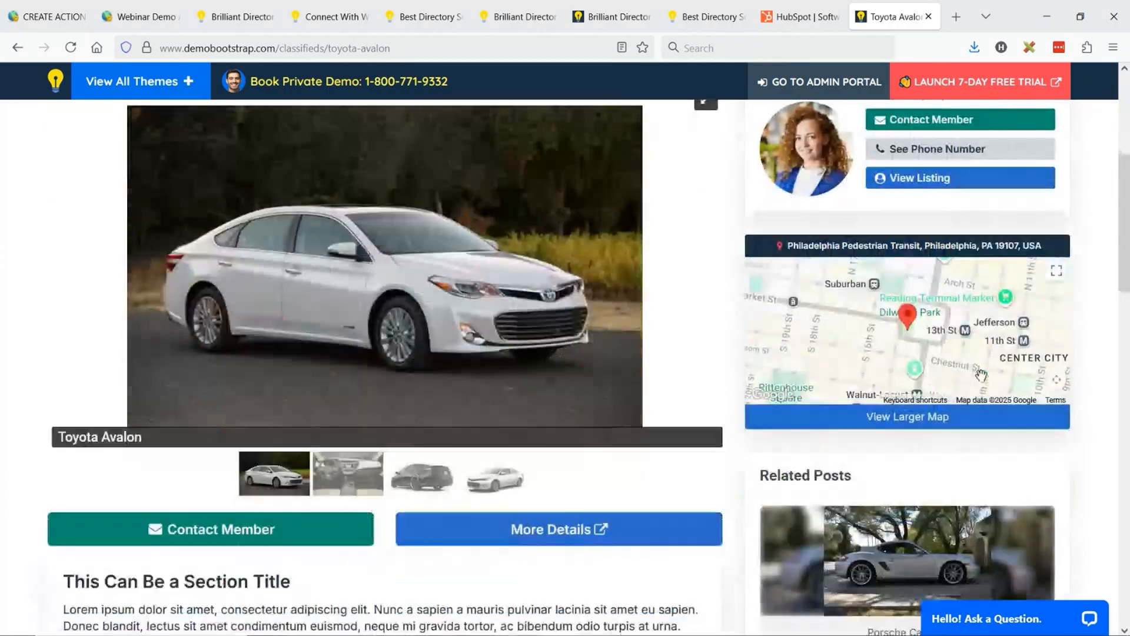
scroll(1037, 383, "up", 3)
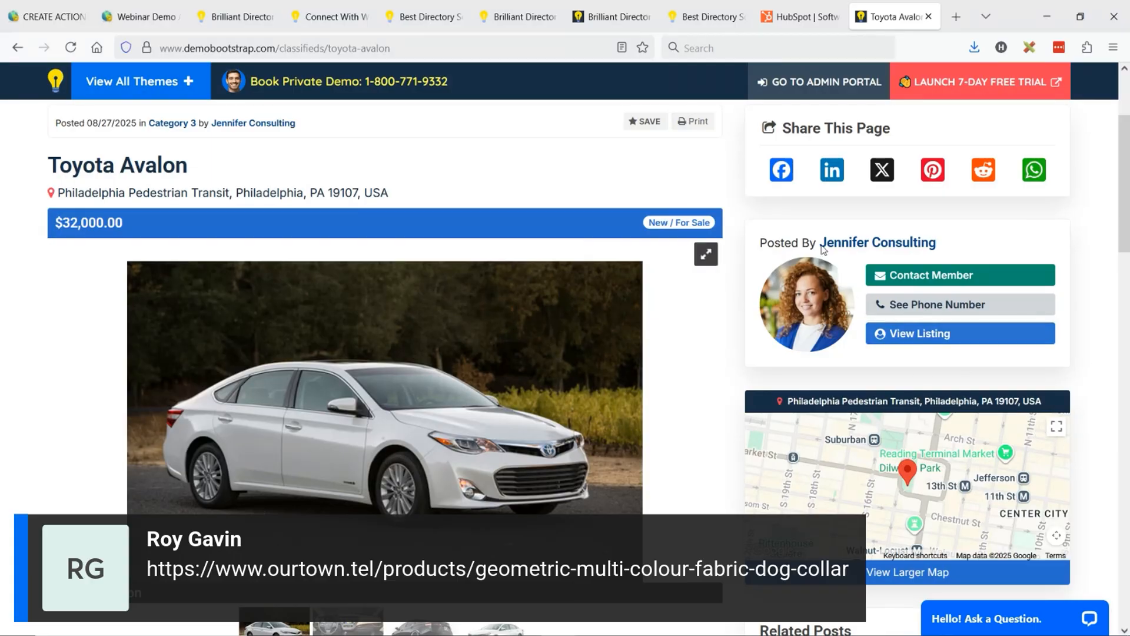
- Open ourtown.tel in a new tab and go to its Geometric Multi-colour Fabric Dog Collar product page
left_click(957, 17)
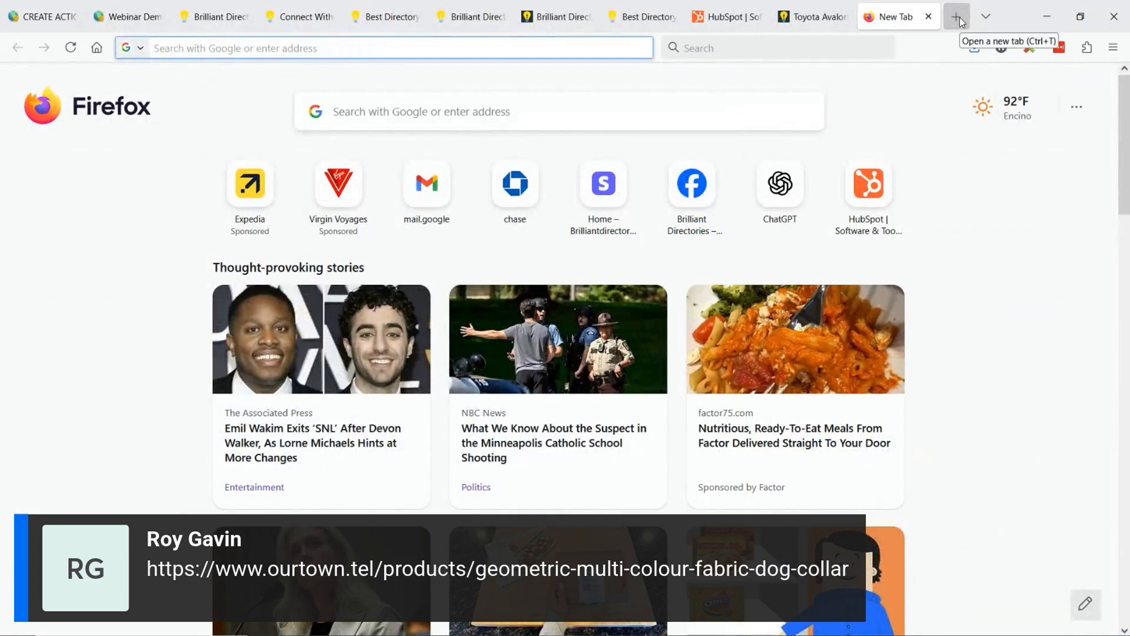
type("ourtel")
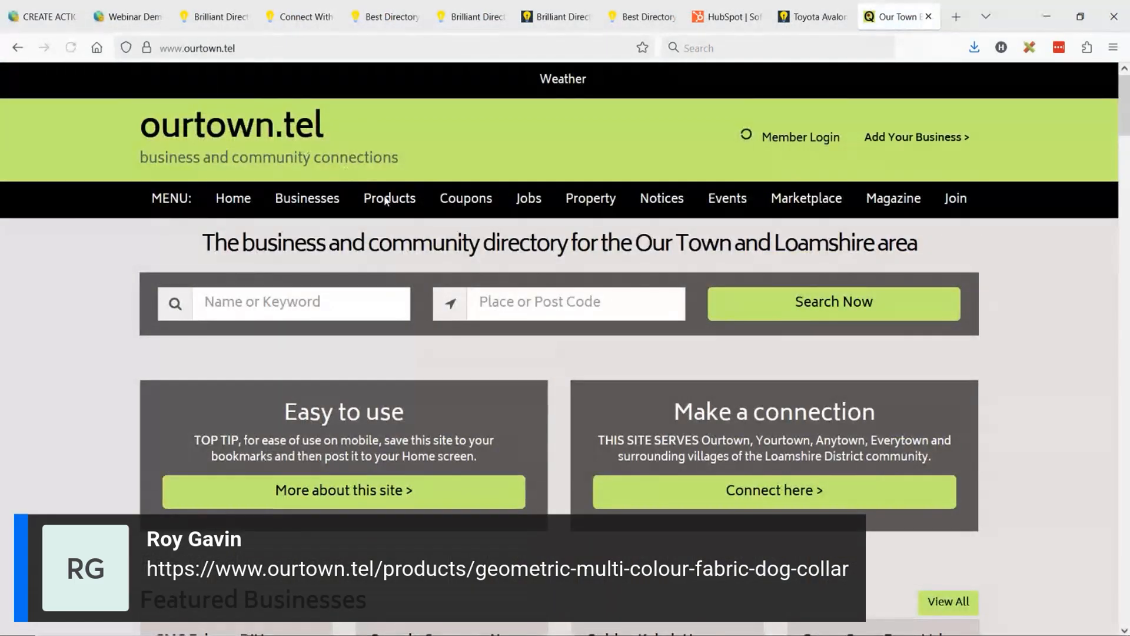
left_click(389, 199)
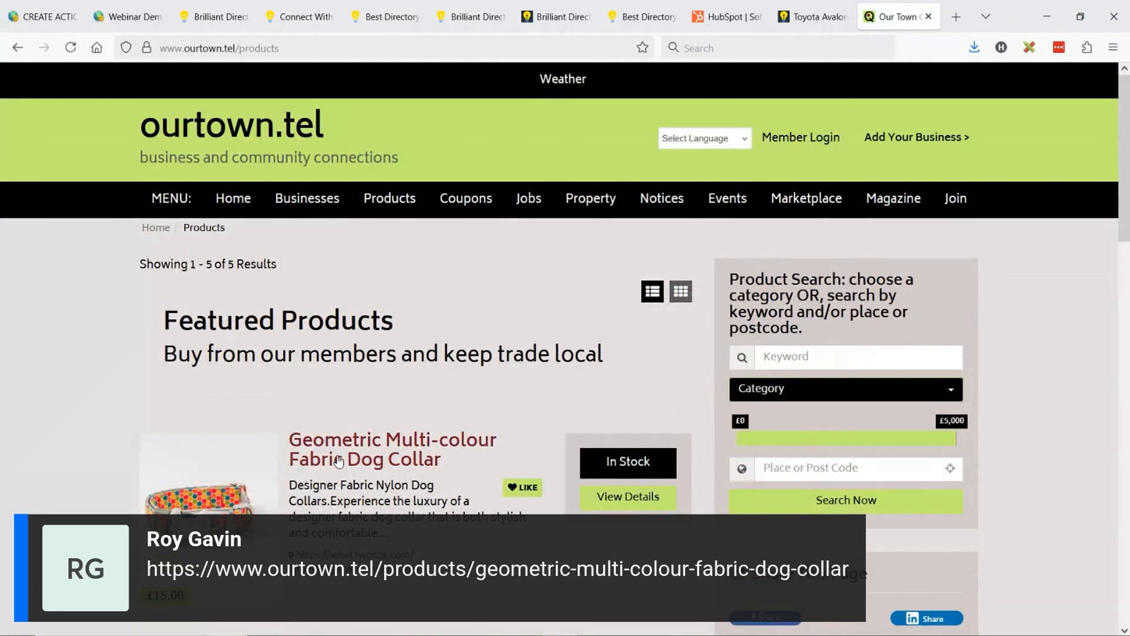
left_click(641, 438)
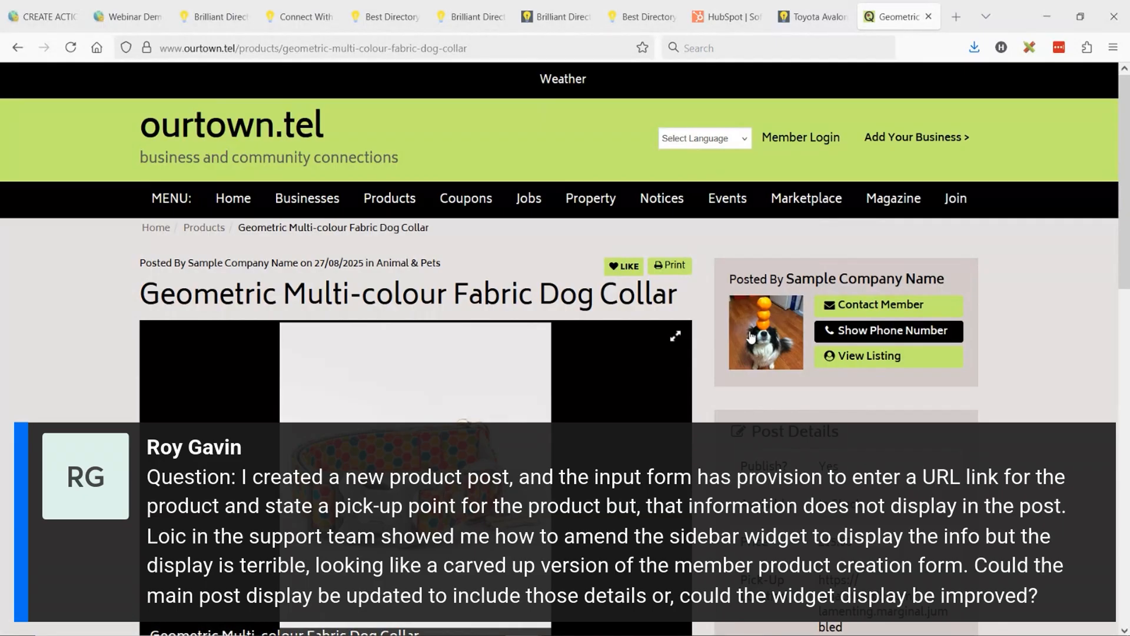
- Examine the dog collar's Post Details, highlighting the Publish? row and the Pick-Up Location link
scroll(959, 385, "down", 3)
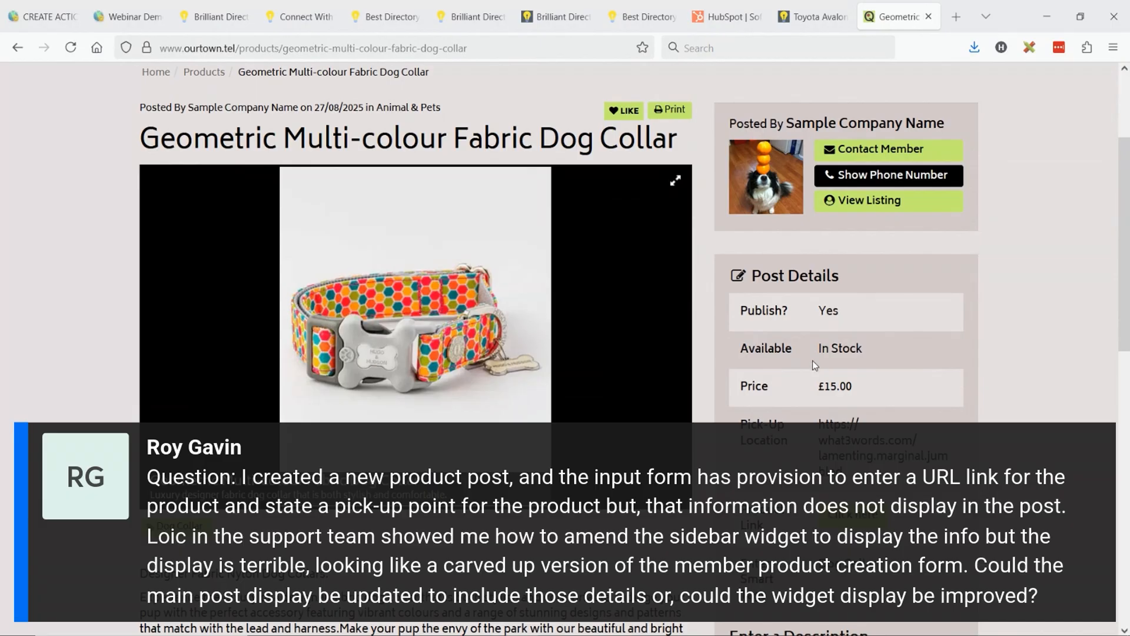
left_click_drag(743, 310, 907, 318)
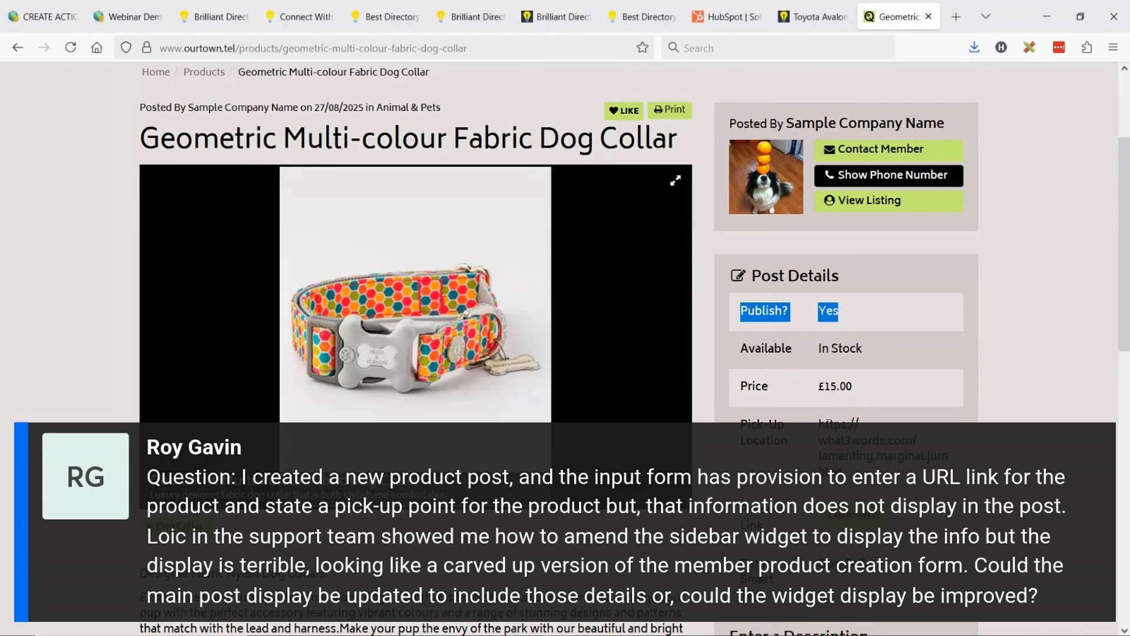
left_click_drag(820, 420, 860, 487)
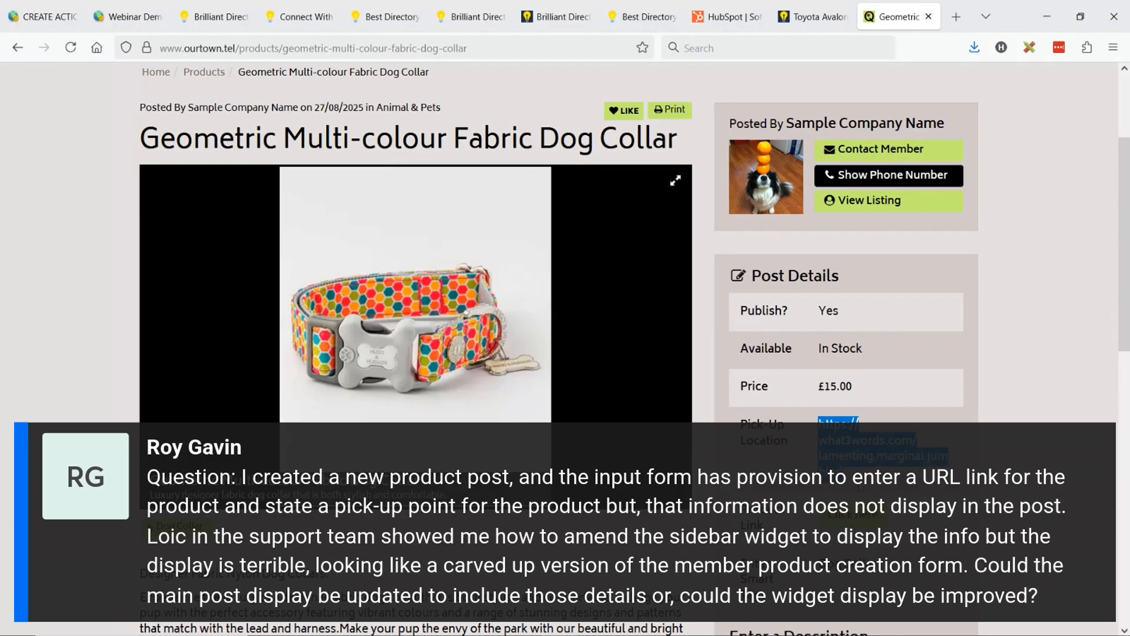
left_click(834, 420)
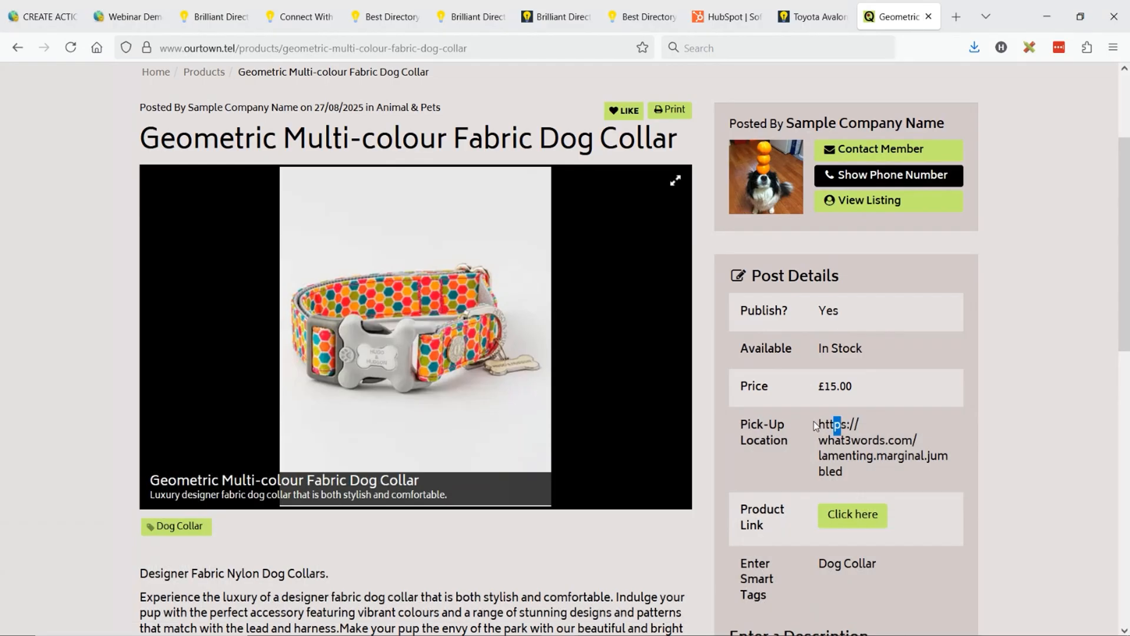
left_click_drag(816, 425, 868, 478)
left_click(863, 448)
left_click_drag(817, 422, 857, 465)
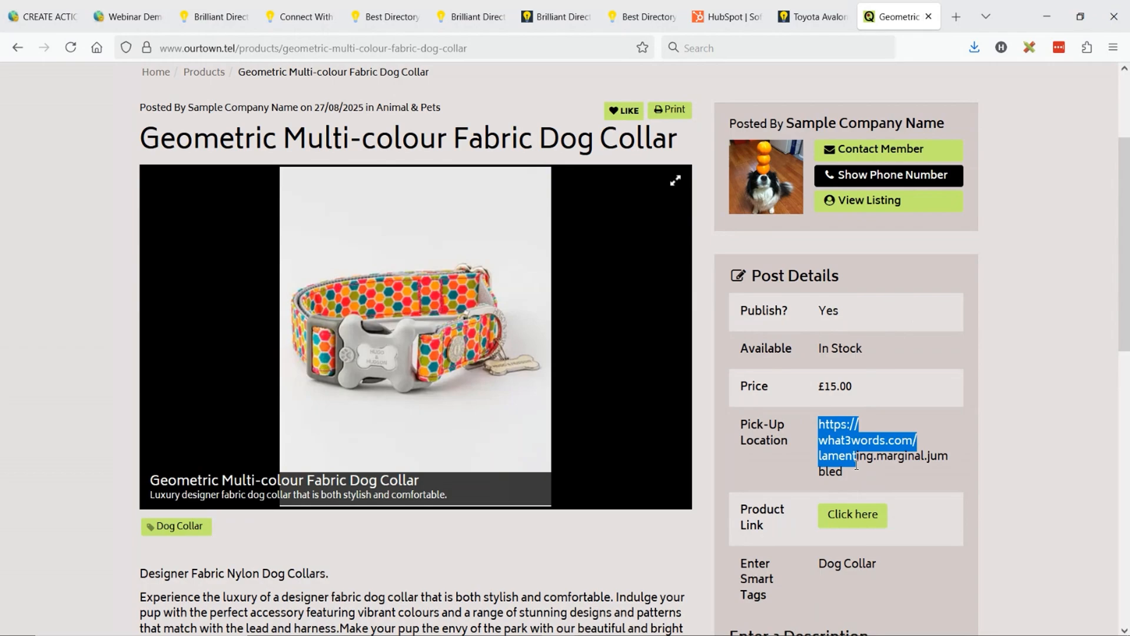
- Check where the More Details link on the Toyota Avalon ad leads, and return to the ad
left_click(850, 5)
scroll(647, 312, "down", 5)
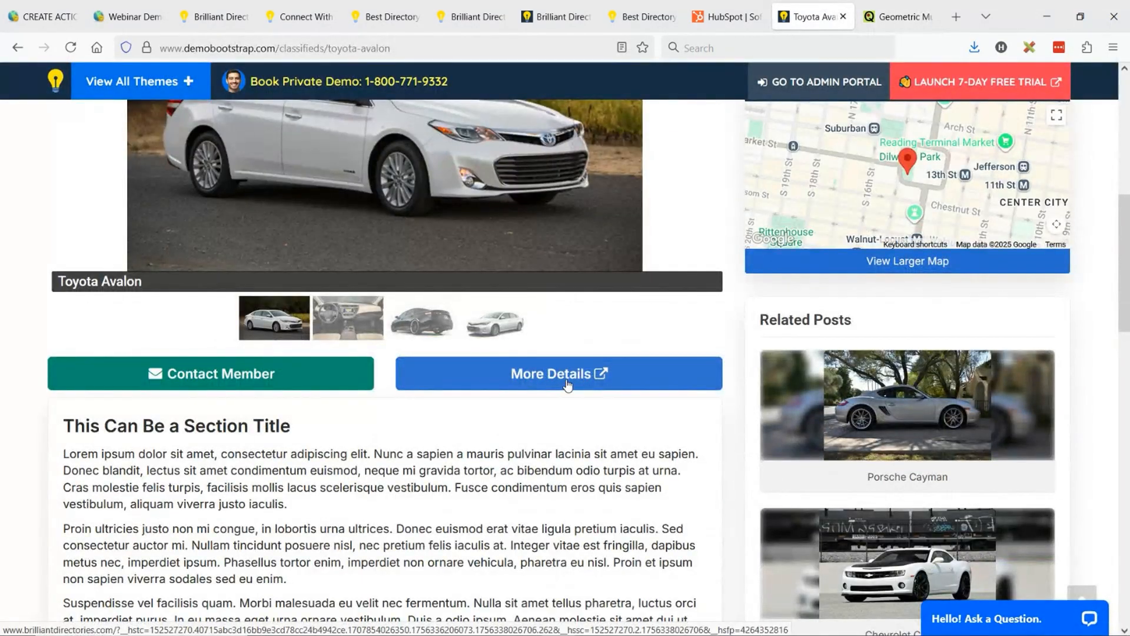
left_click(568, 386)
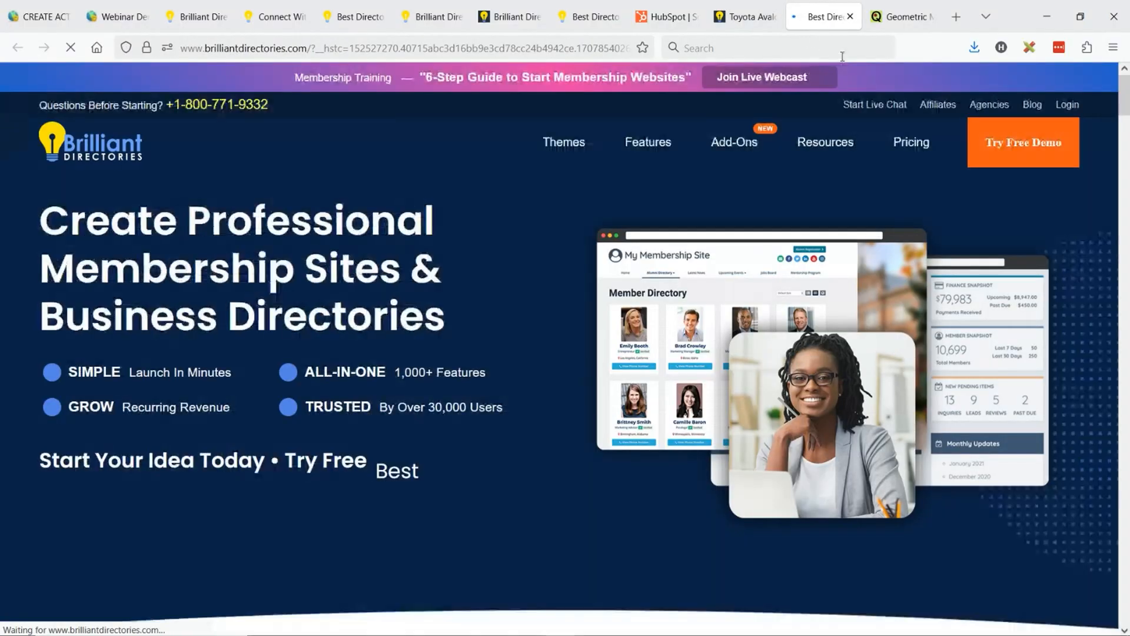
left_click(745, 17)
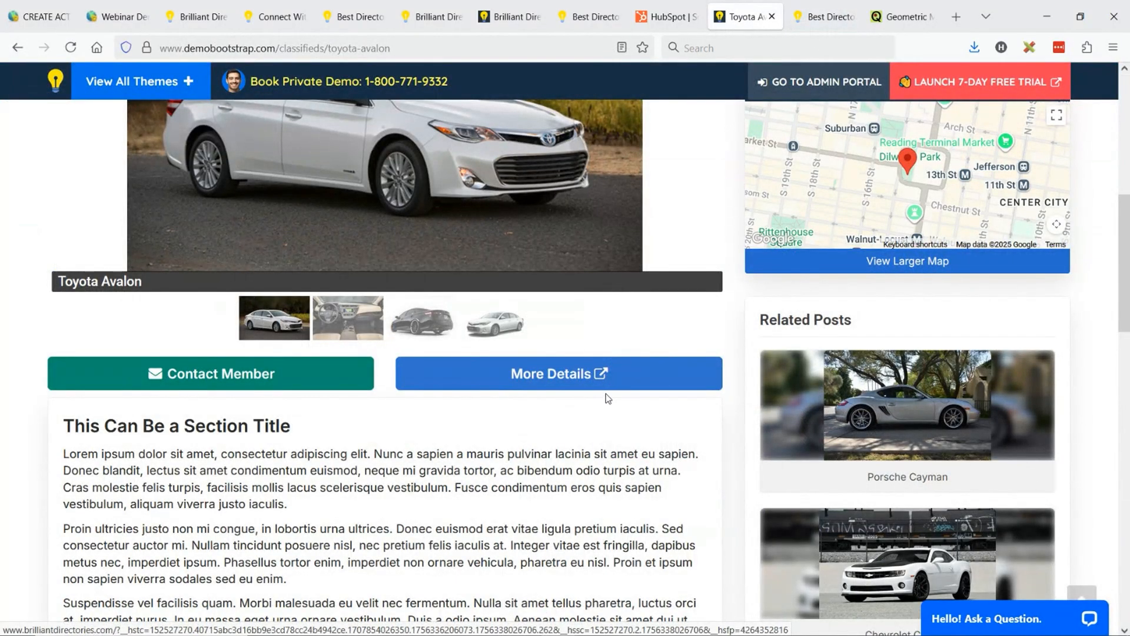
- Go back to the dog collar post and open its Product Link
left_click(899, 6)
scroll(836, 247, "down", 3)
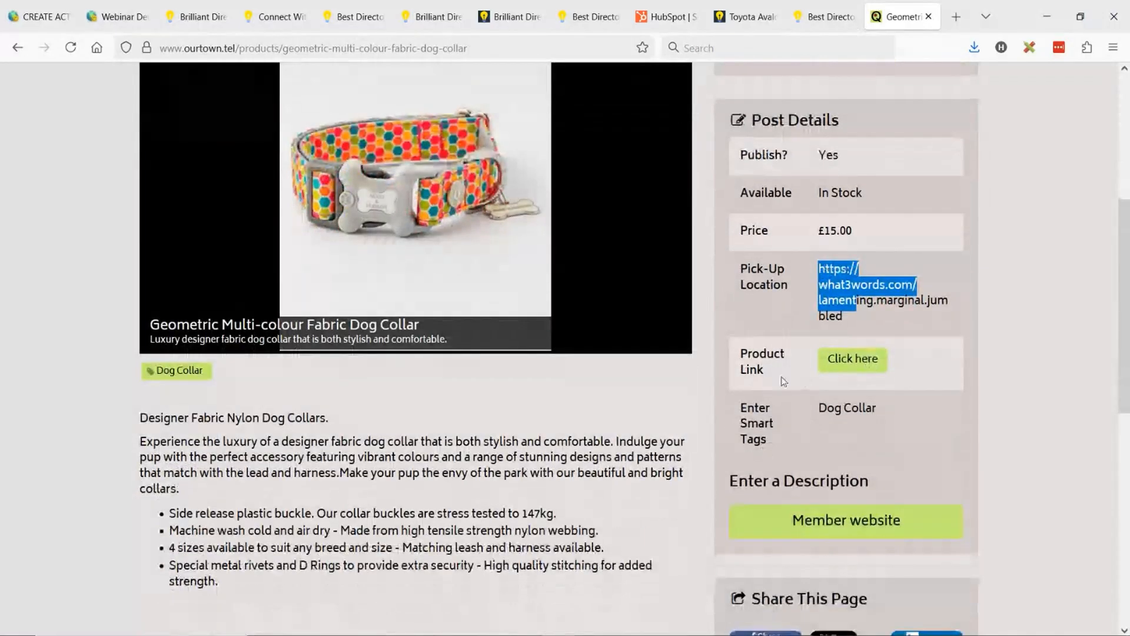
left_click(841, 364)
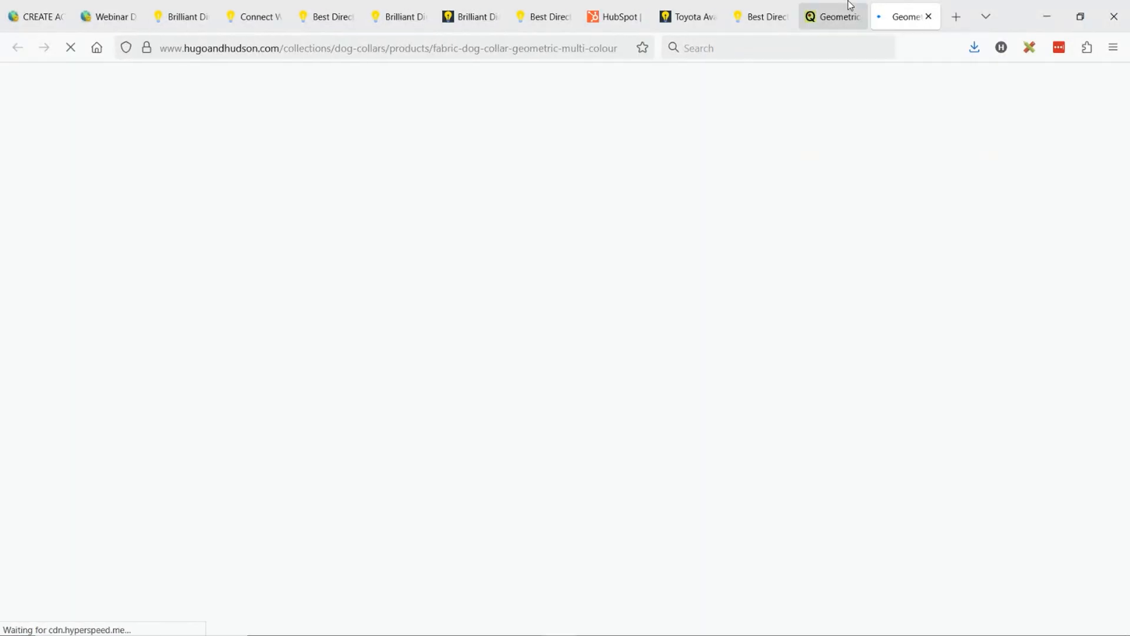
- Copy the Pick-Up Location URL from the dog collar post, open it in a new tab, and accept all cookies
left_click(850, 10)
mouse_move(824, 263)
left_mouse_down()
mouse_move(871, 285)
mouse_move(819, 284)
mouse_move(818, 265)
left_mouse_up()
key("ctrl+c")
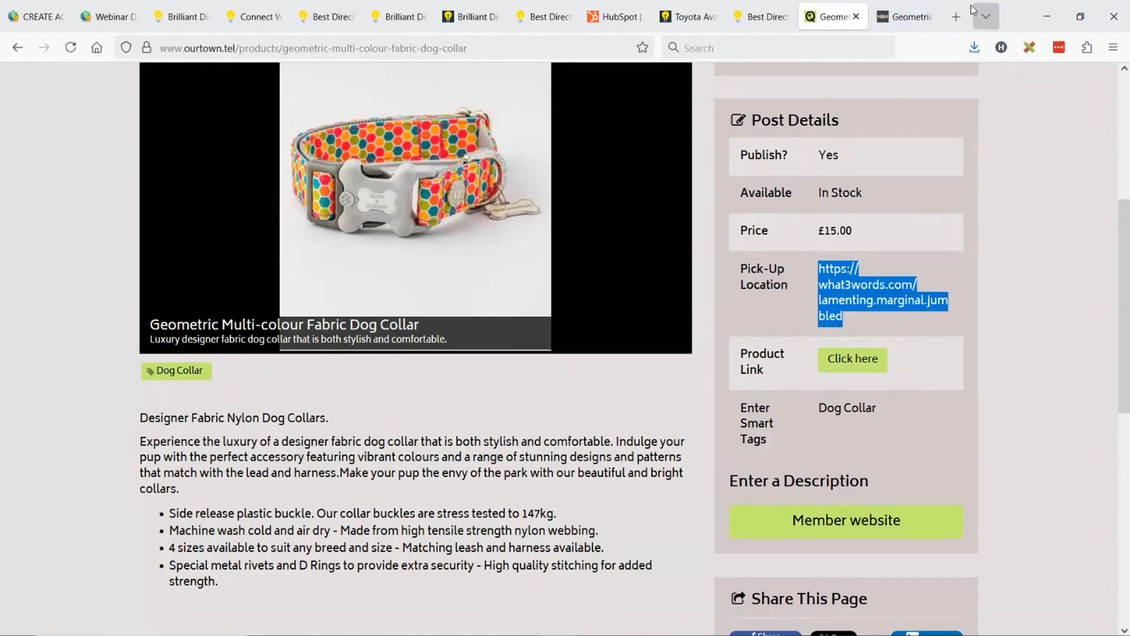
left_click(956, 16)
key("ctrl+v")
key("Return")
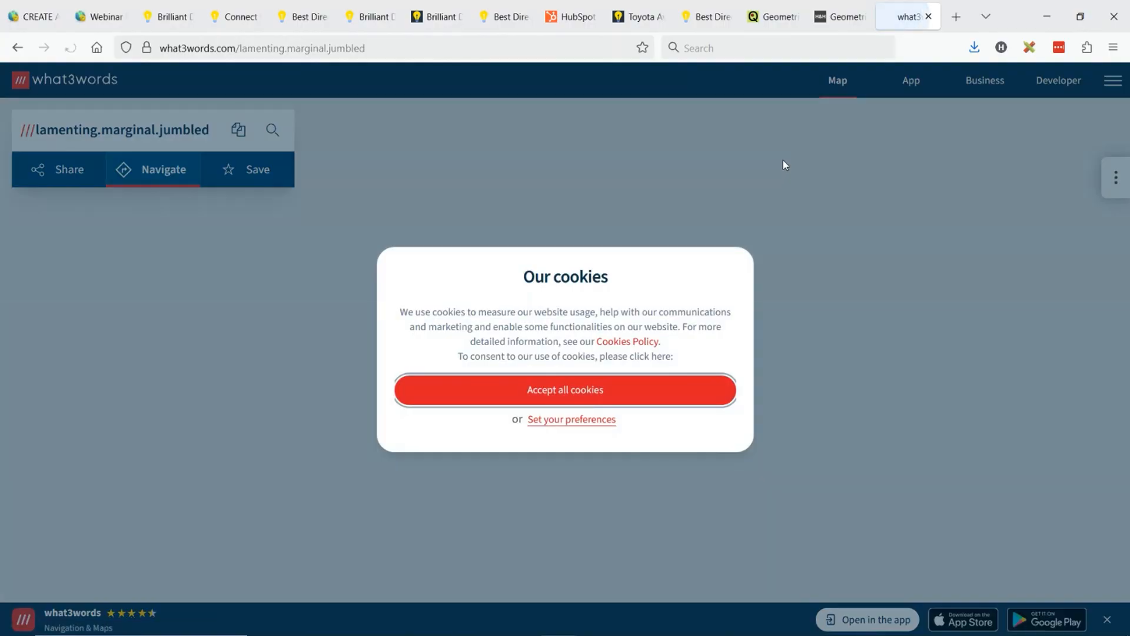
left_click(558, 392)
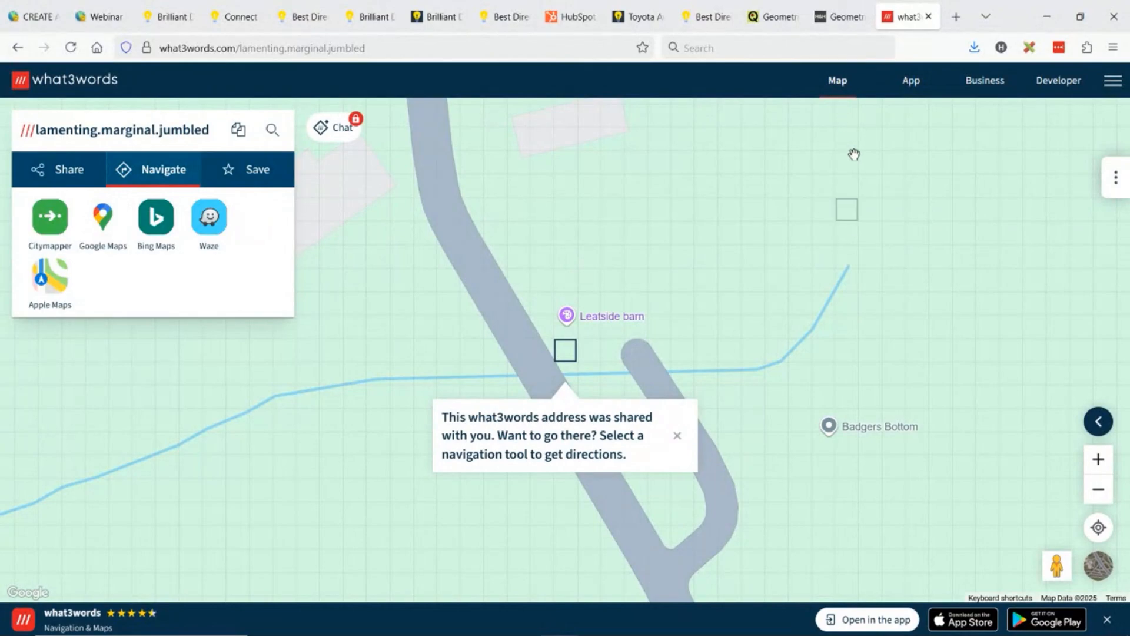
- View the Hugo & Hudson product page, return to the dog collar post, and highlight the Enter a Description heading
left_click(836, 4)
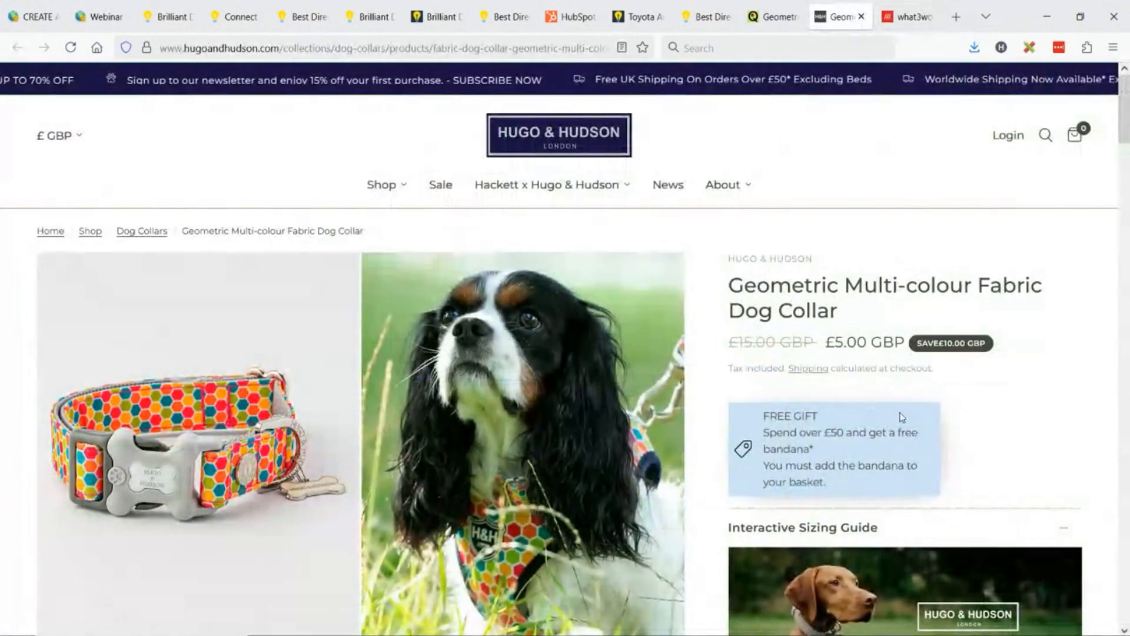
key("ctrl+shift+Tab")
left_click(892, 457)
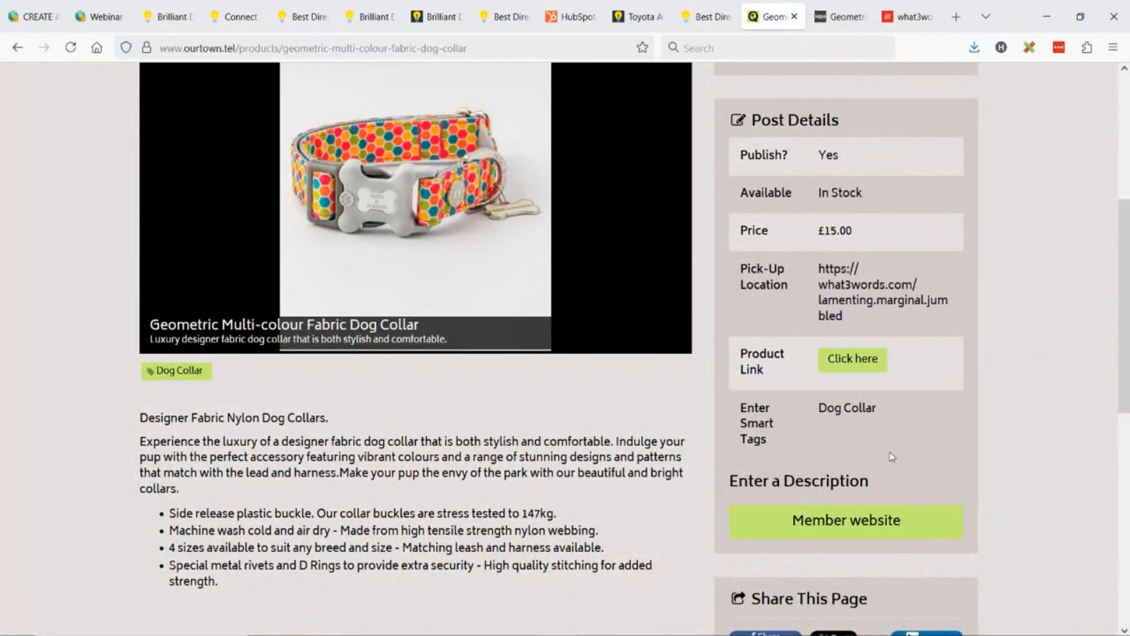
scroll(910, 439, "down", 3)
left_click_drag(730, 325, 888, 320)
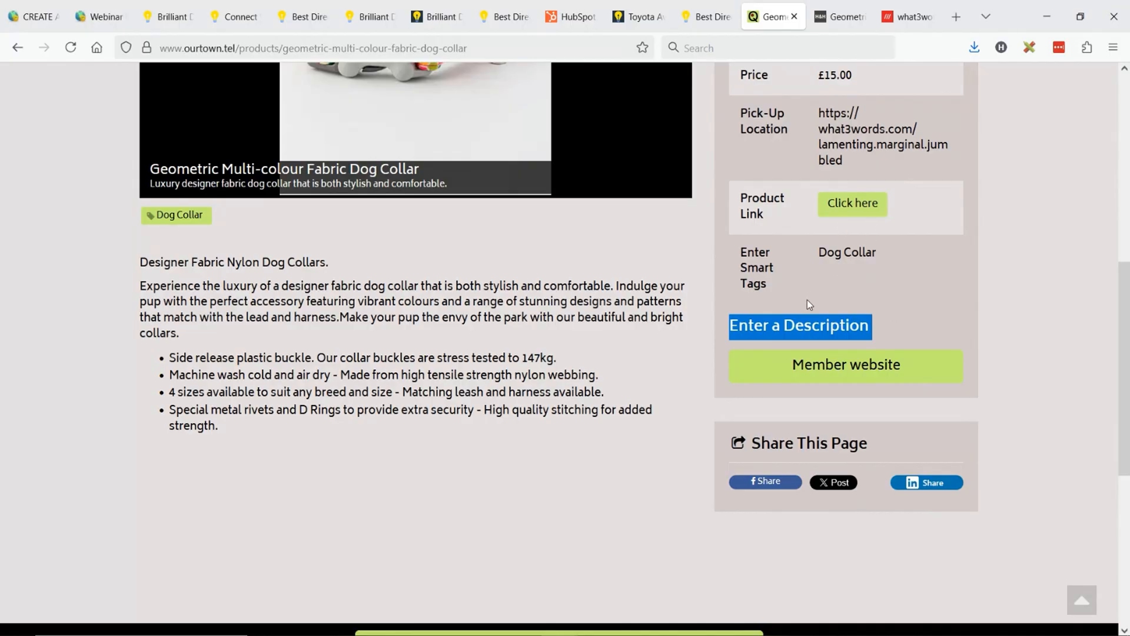
- Review the dog collar post's details, highlighting the Enter Smart Tags row and the Publish? row
scroll(807, 299, "up", 6)
scroll(791, 325, "down", 3)
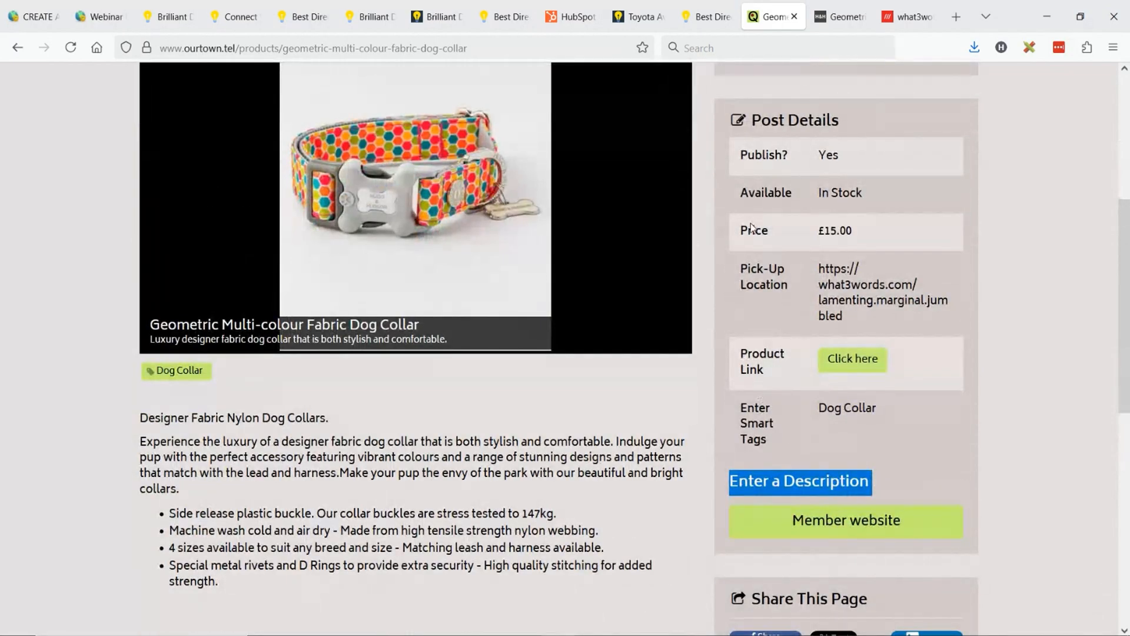
scroll(752, 228, "up", 6)
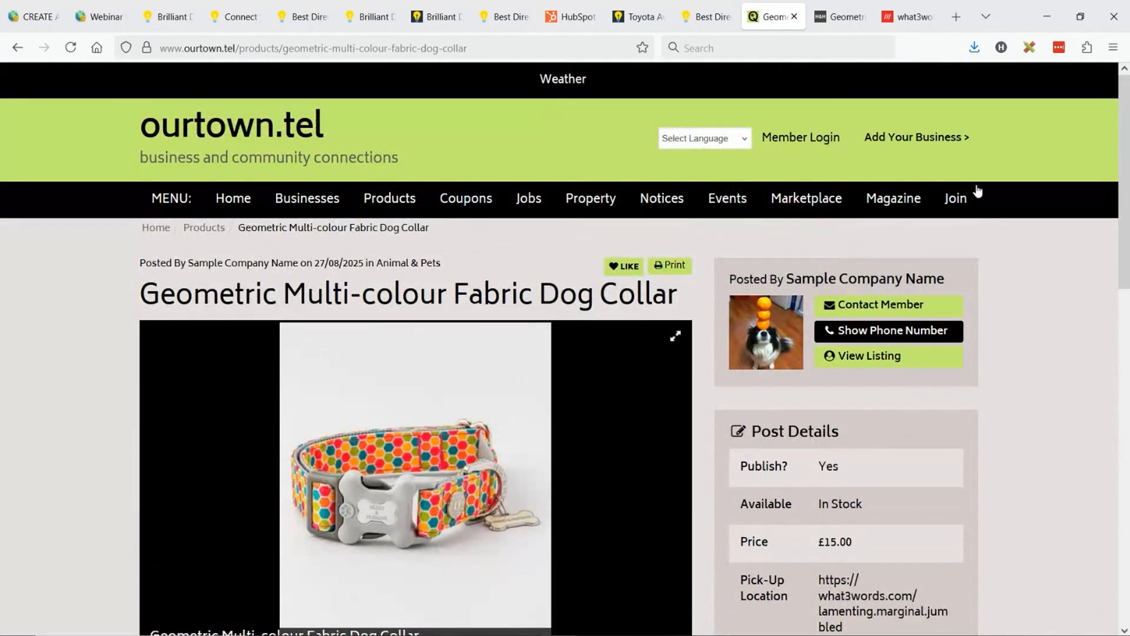
scroll(833, 374, "down", 3)
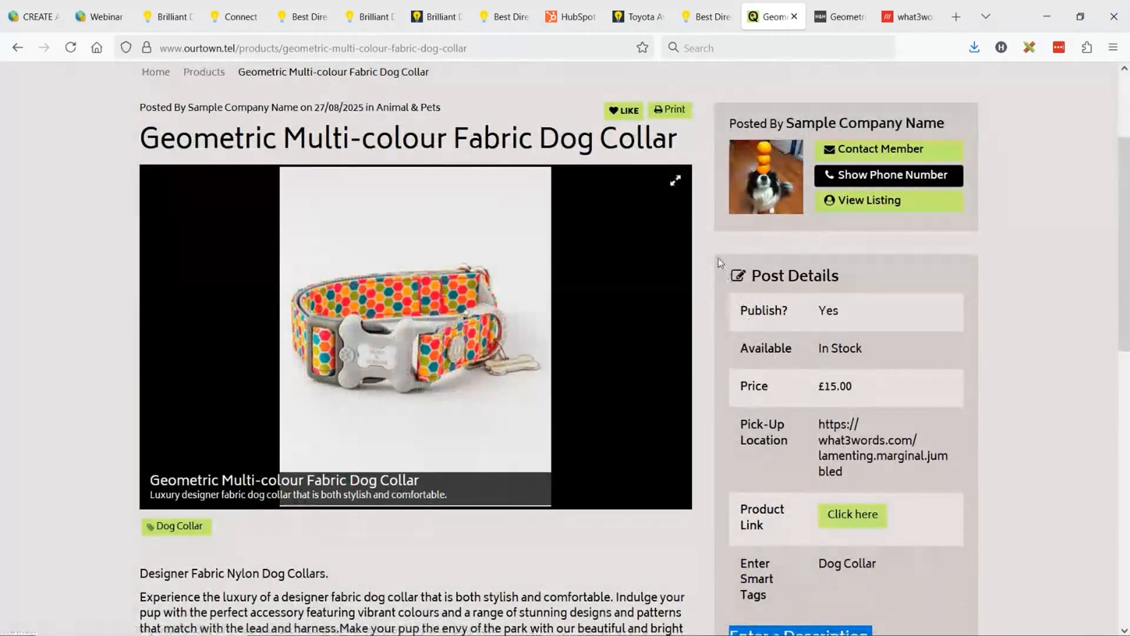
scroll(946, 361, "down", 3)
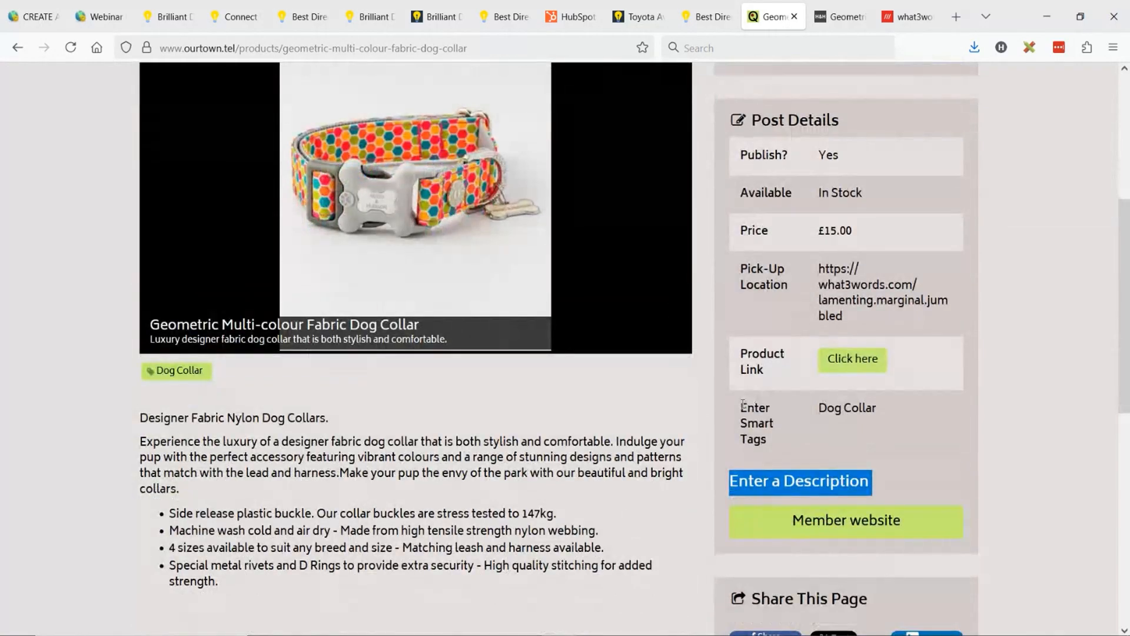
left_click_drag(740, 406, 771, 425)
left_click(769, 450)
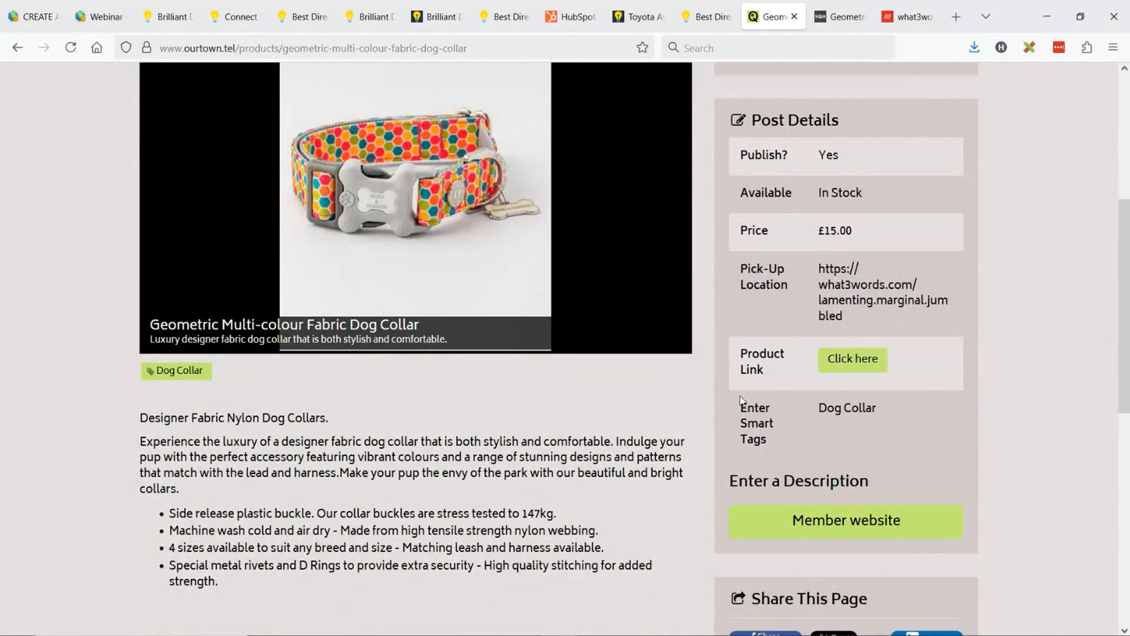
left_click_drag(735, 405, 895, 408)
left_click(865, 407)
left_click_drag(742, 158, 855, 164)
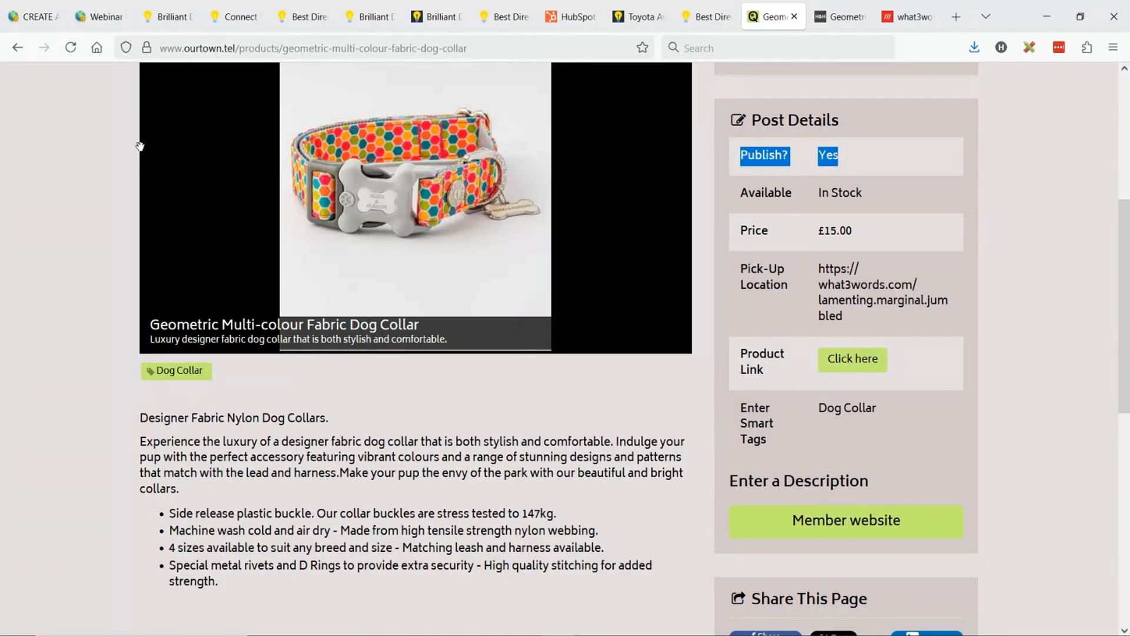
- Open Design Settings in the Webinar Demo admin and move the dog collar post's tab beside the admin tab
left_click(116, 8)
scroll(190, 411, "down", 10)
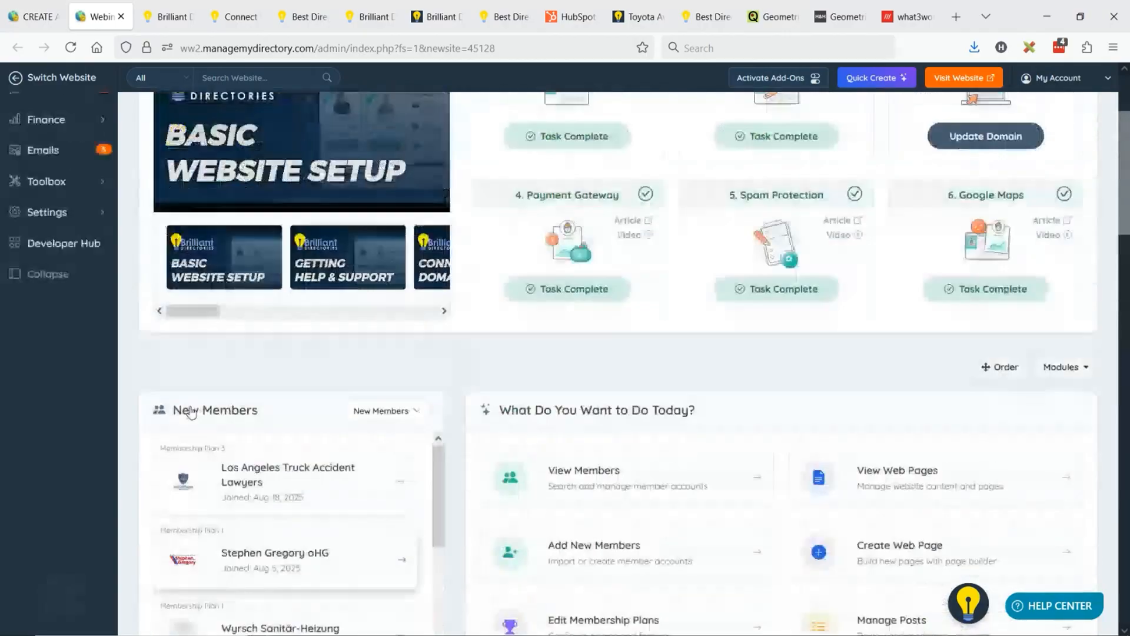
scroll(190, 411, "up", 10)
mouse_move(46, 366)
left_click(164, 384)
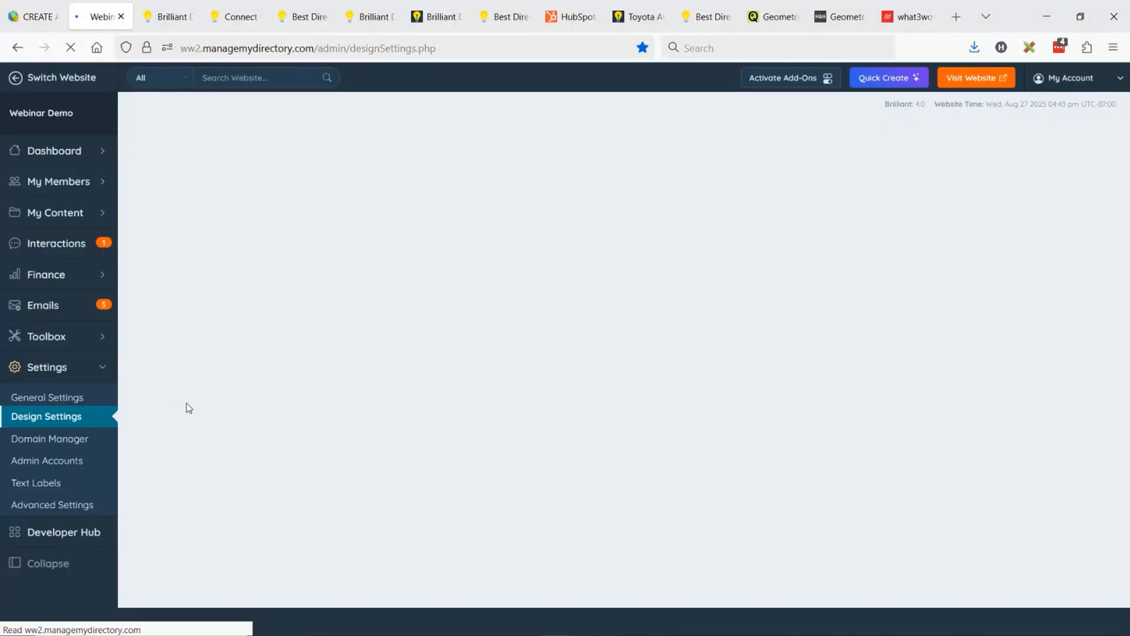
left_click_drag(771, 16, 162, 20)
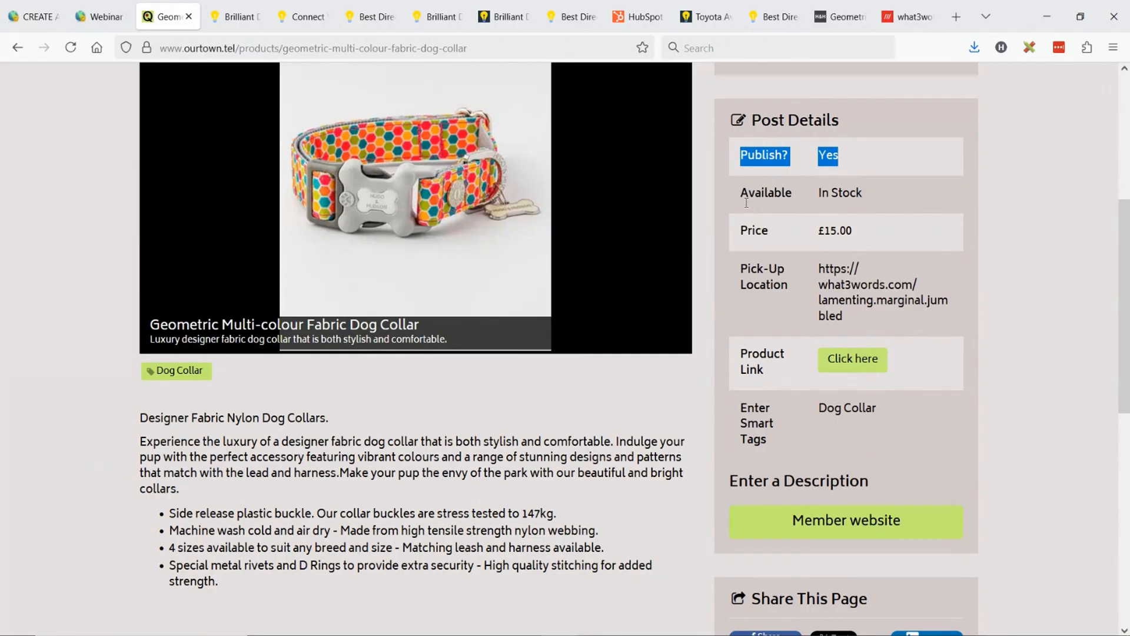
- Choose Extra Wide as the Website Body Width in the Main Design settings
left_click(101, 17)
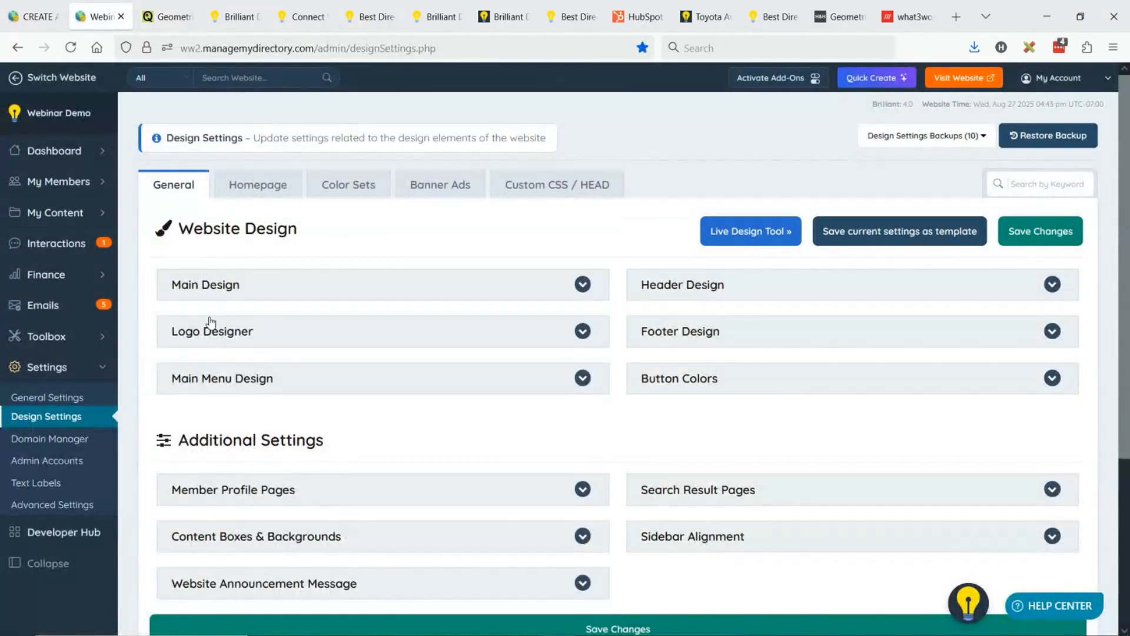
left_click(201, 290)
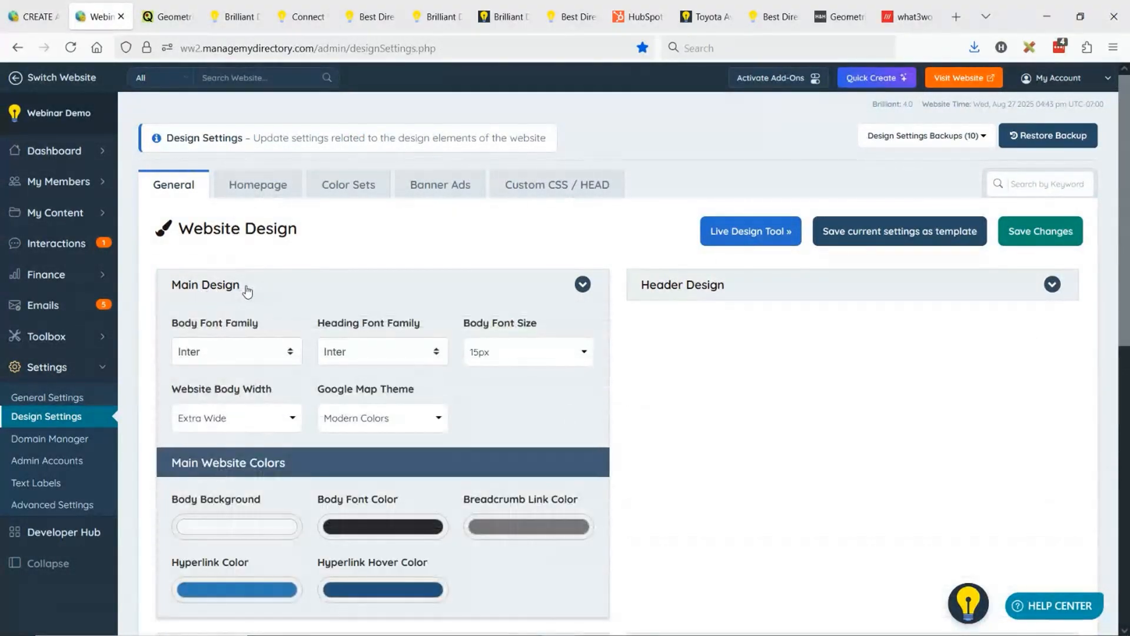
left_click(255, 423)
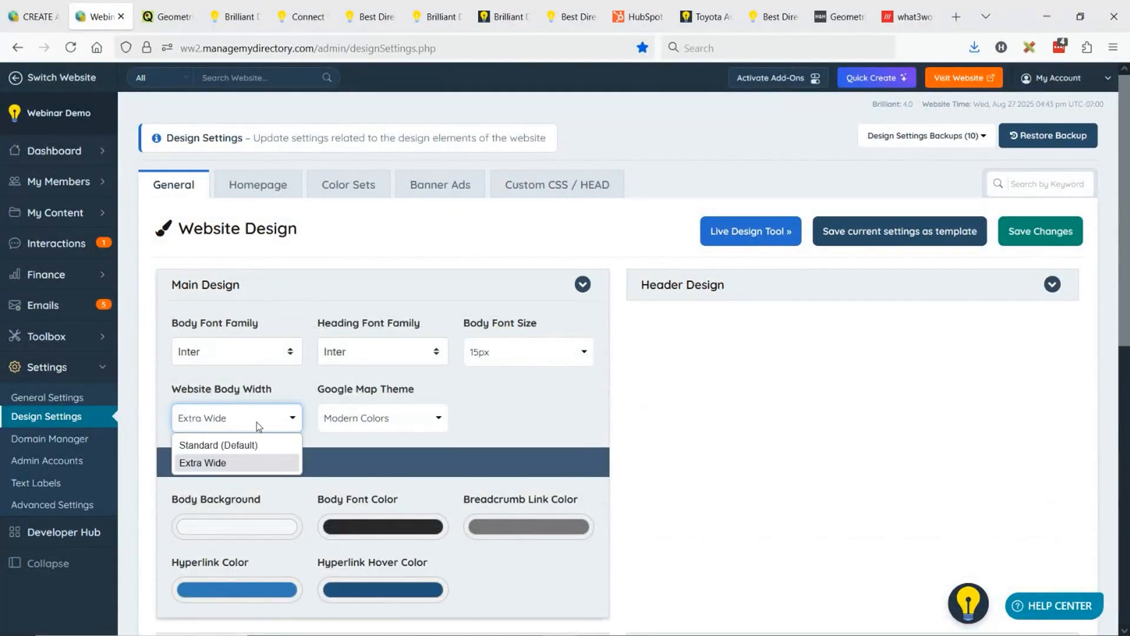
left_click(212, 465)
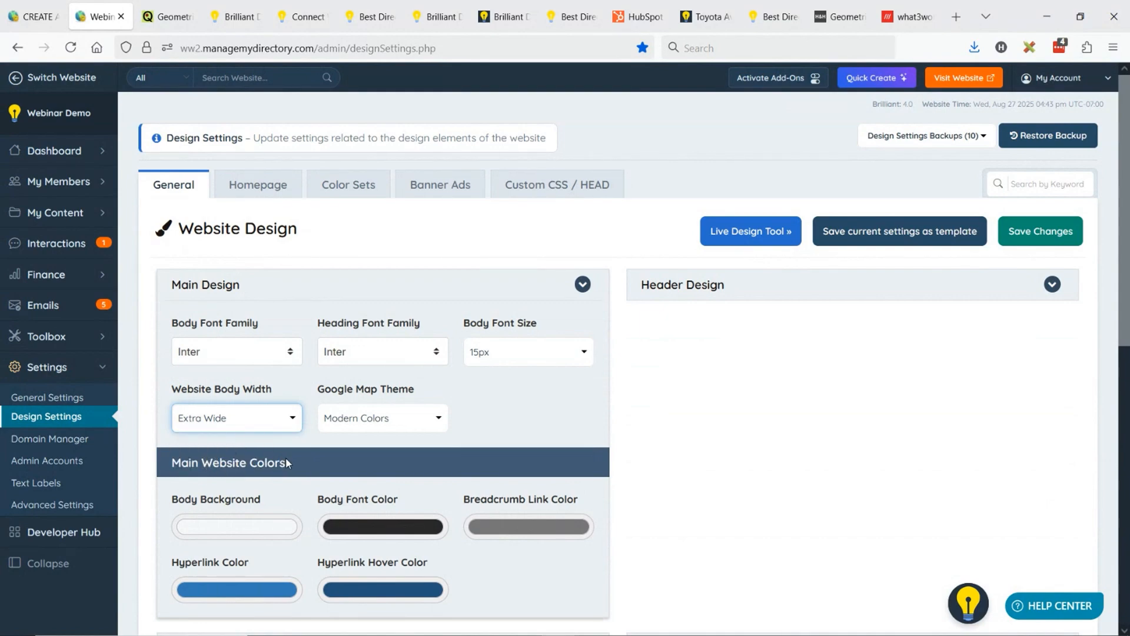
- Inspect the dog collar page and set the .container width in the 1200px media rule to 1470px
left_click(176, 11)
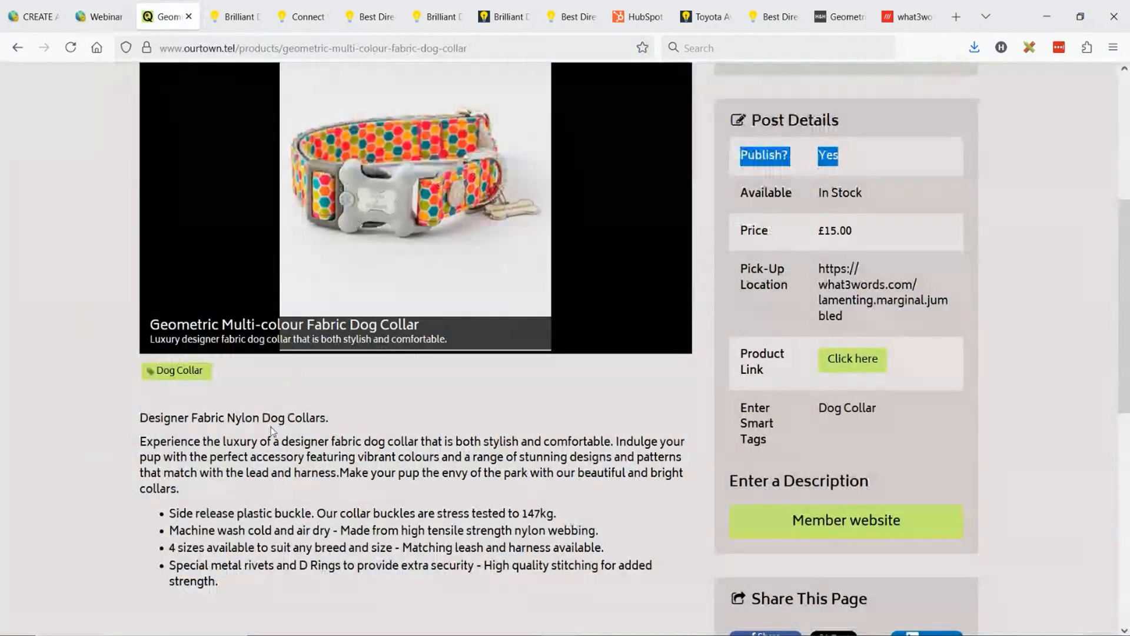
right_click(152, 420)
left_click(194, 377)
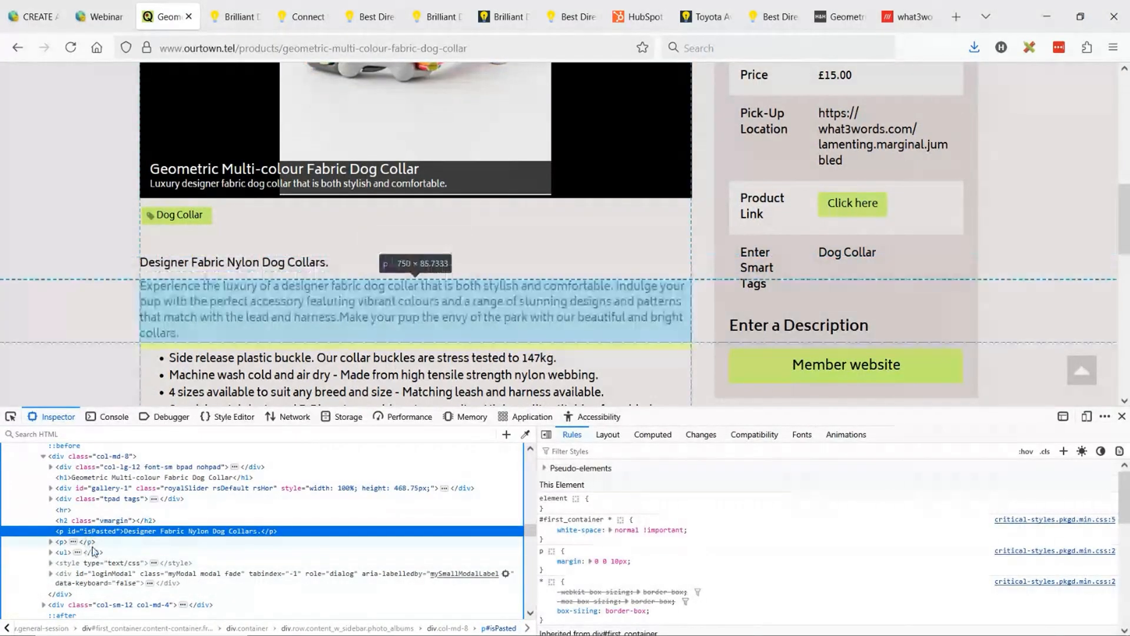
scroll(140, 523, "up", 4)
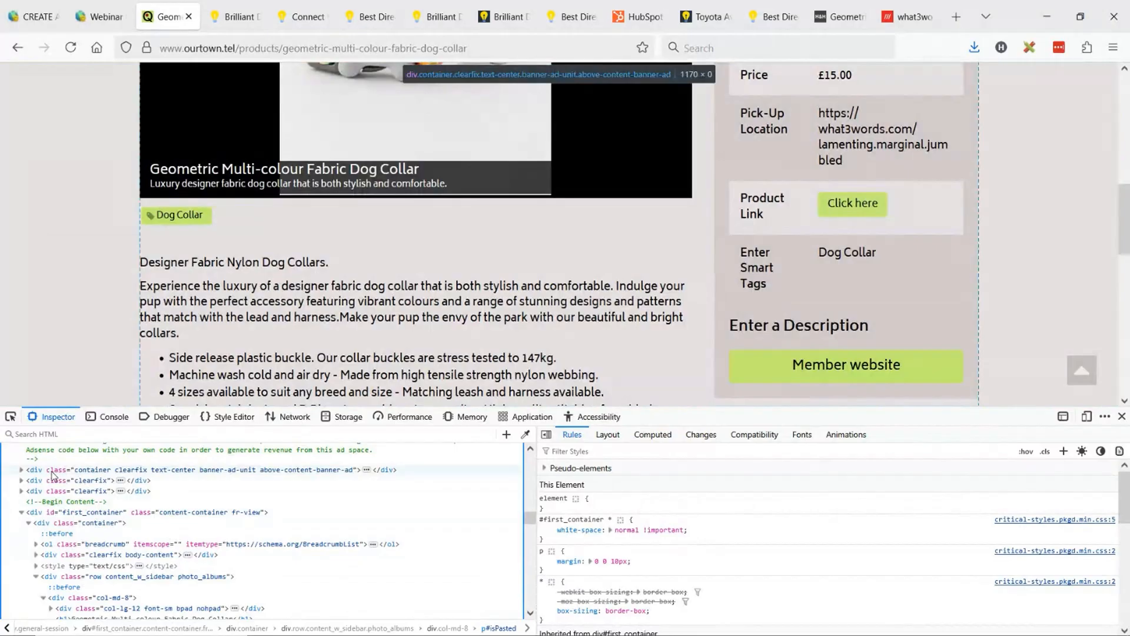
left_click(94, 470)
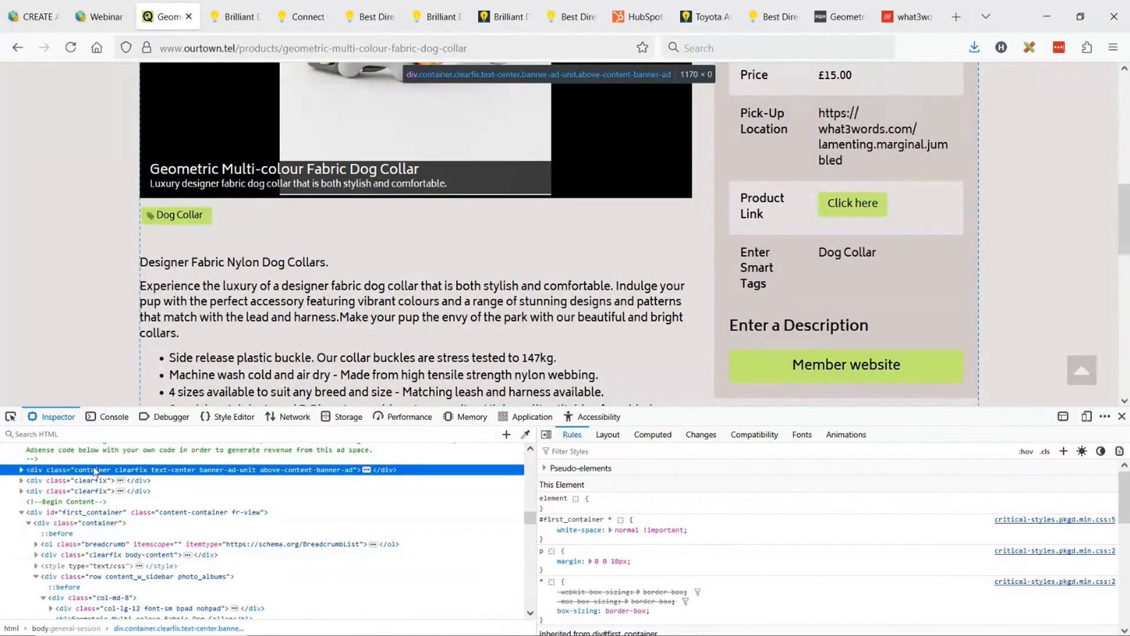
left_click(595, 570)
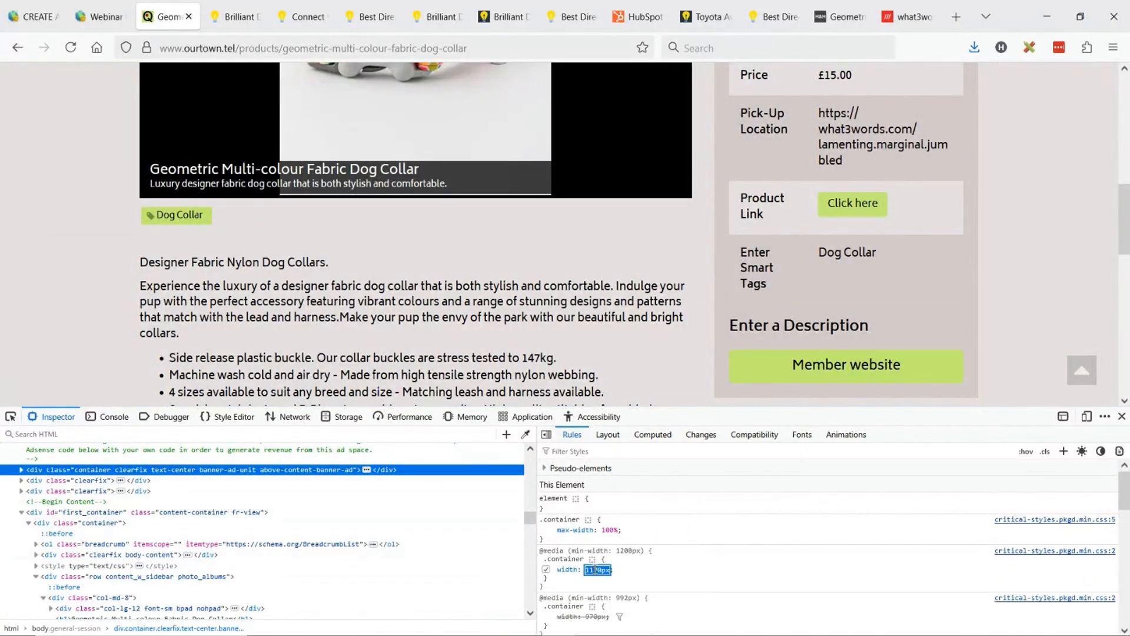
left_click(594, 570)
type("4")
key("Return")
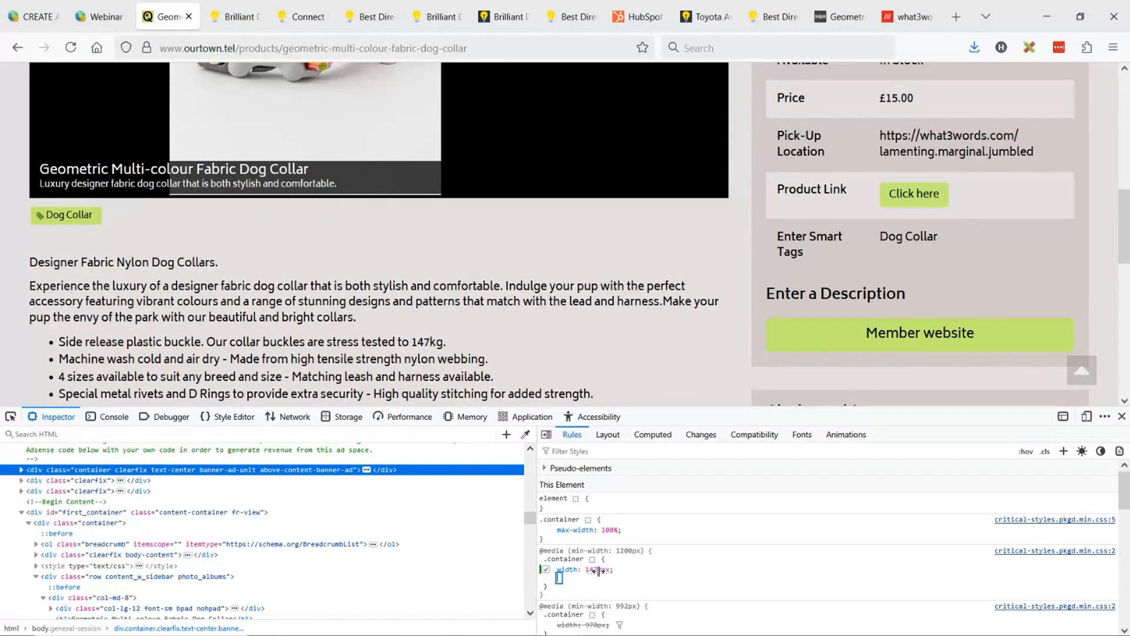
- Close the inspector and review the dog collar page's layout from the header to the post details
key("F12")
scroll(795, 370, "up", 5)
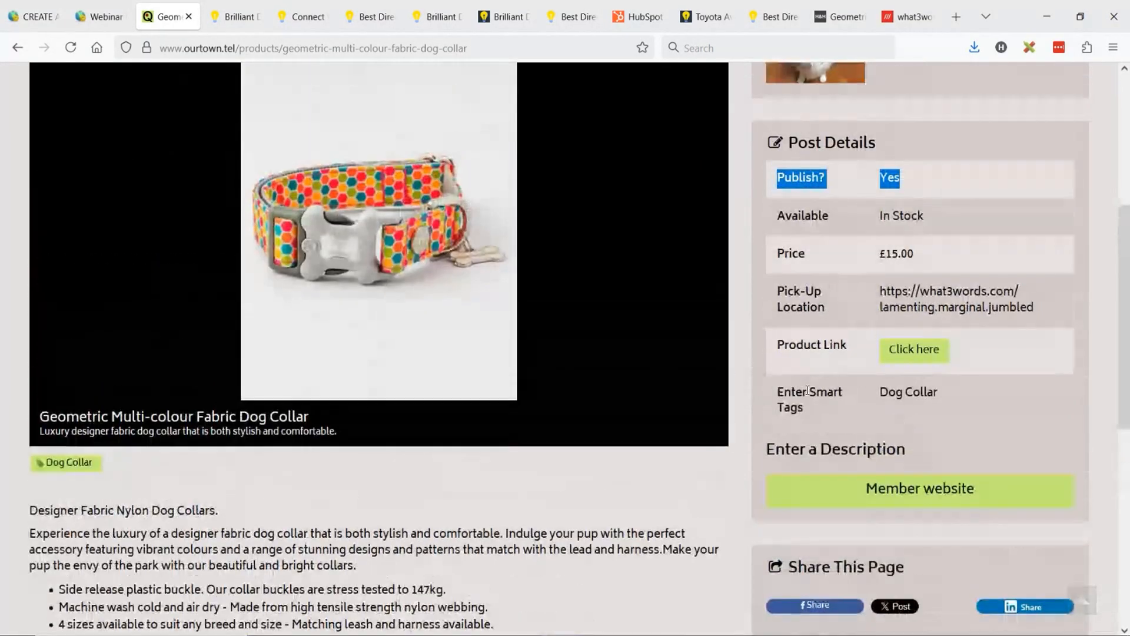
scroll(795, 369, "up", 3)
scroll(759, 263, "down", 3)
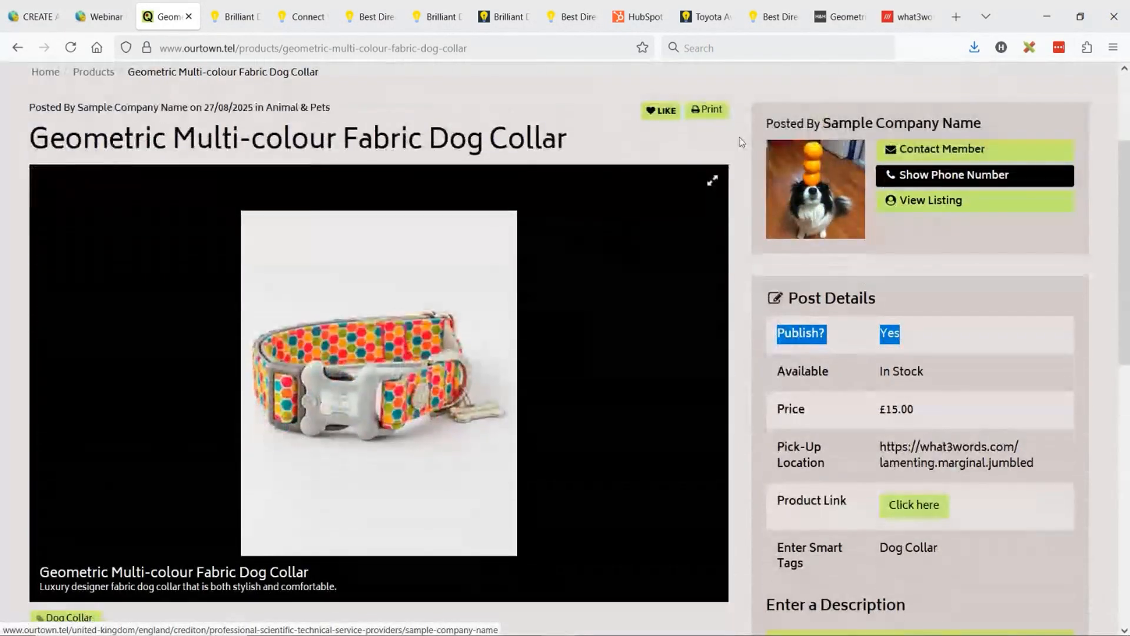
left_click(784, 274)
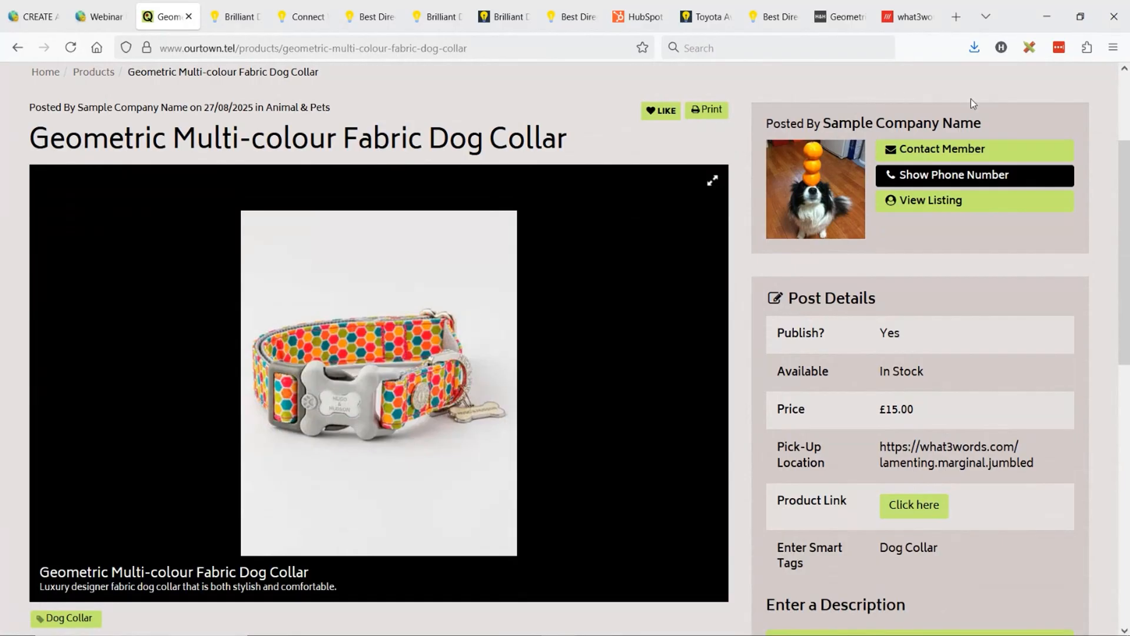
scroll(972, 103, "up", 3)
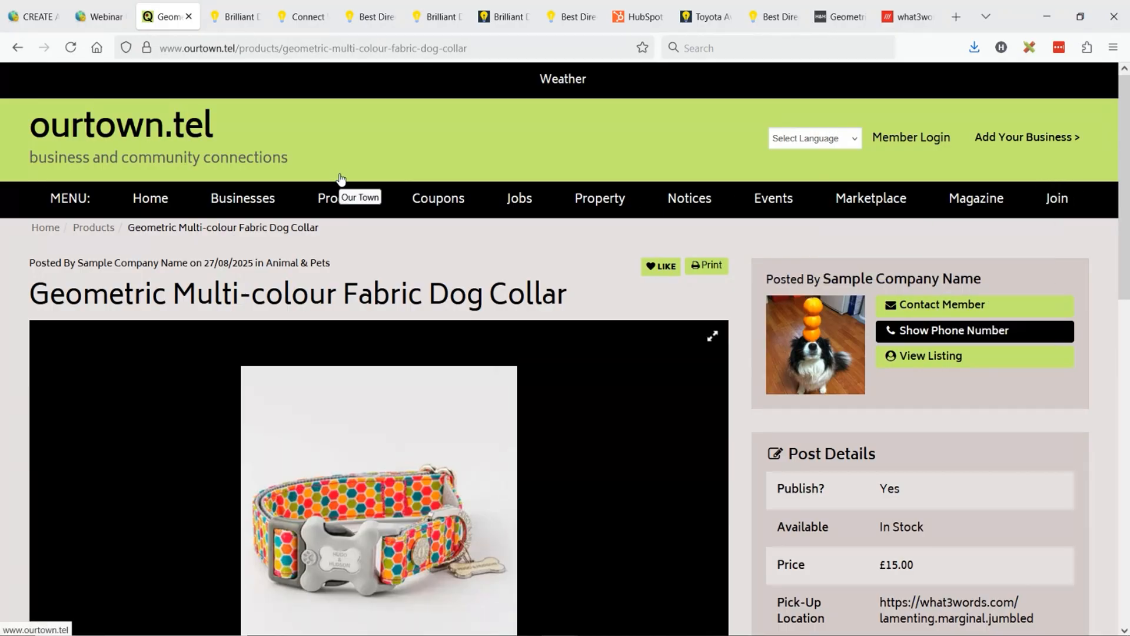
- Duplicate the dog collar post's tab to compare the original layout, and return to the widened version
right_click(168, 18)
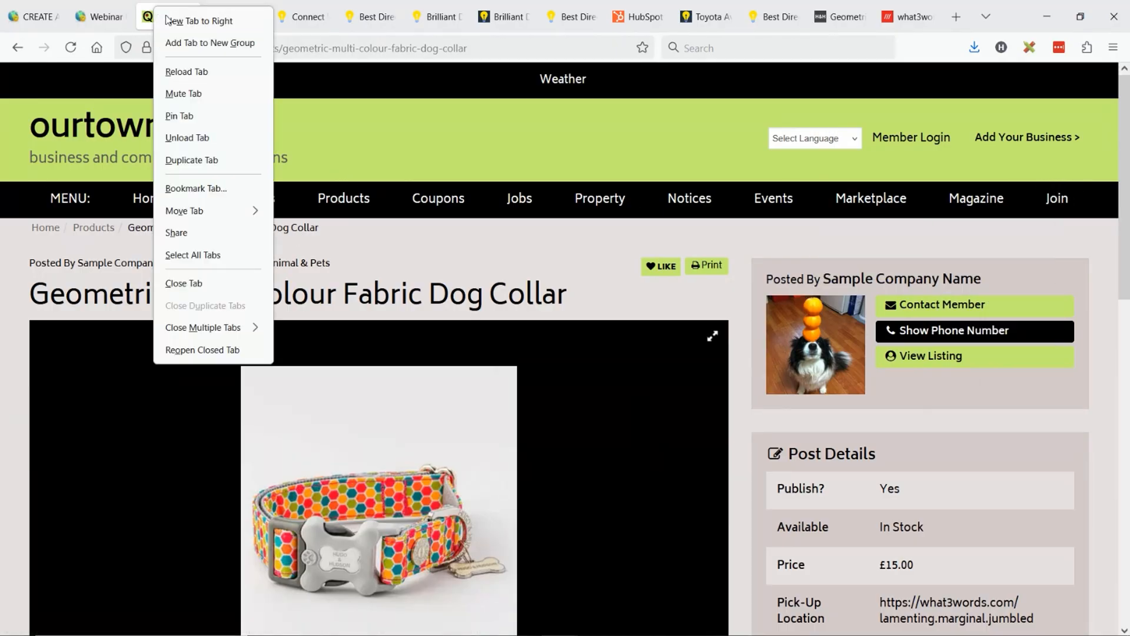
left_click(216, 161)
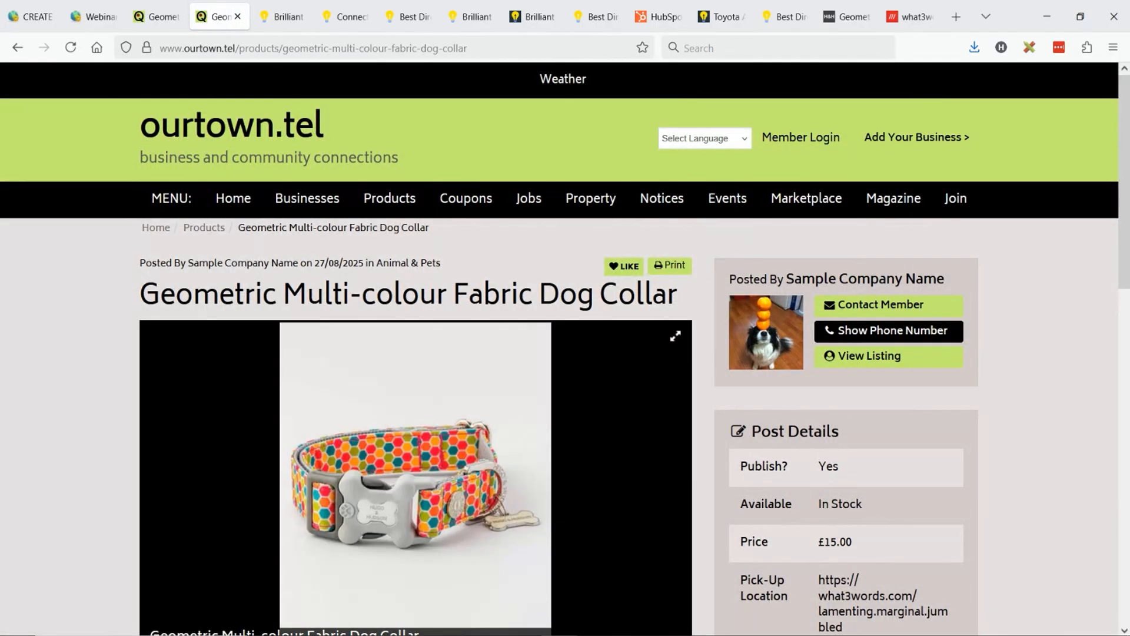
left_click(166, 17)
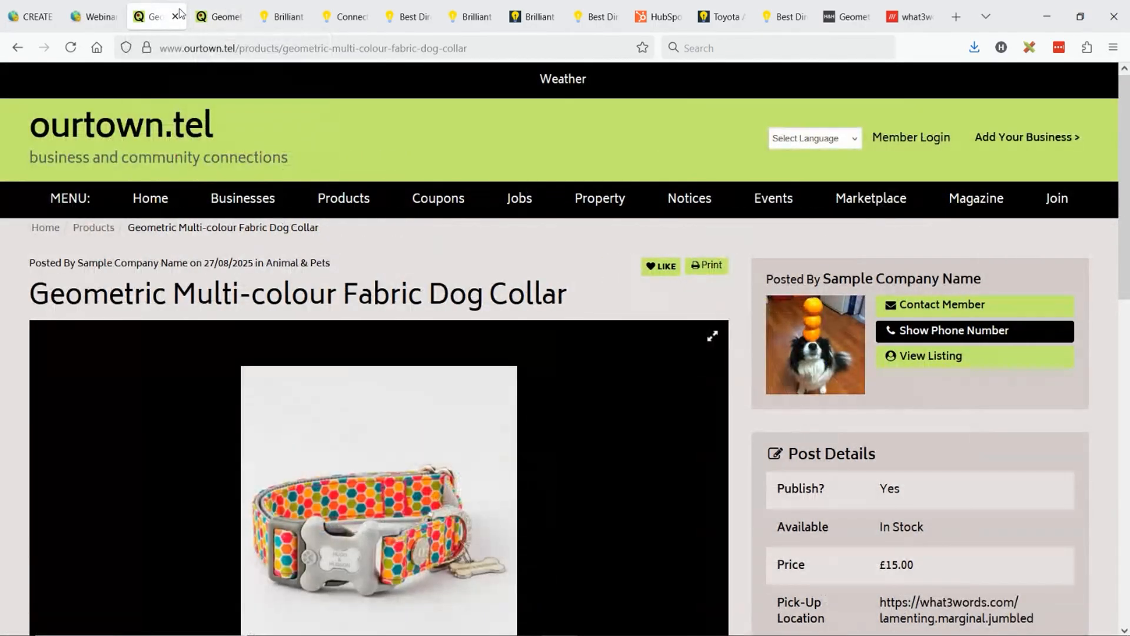
- Highlight the Publish? row and the Pick-Up Location URL in the widened post's details
scroll(859, 328, "down", 5)
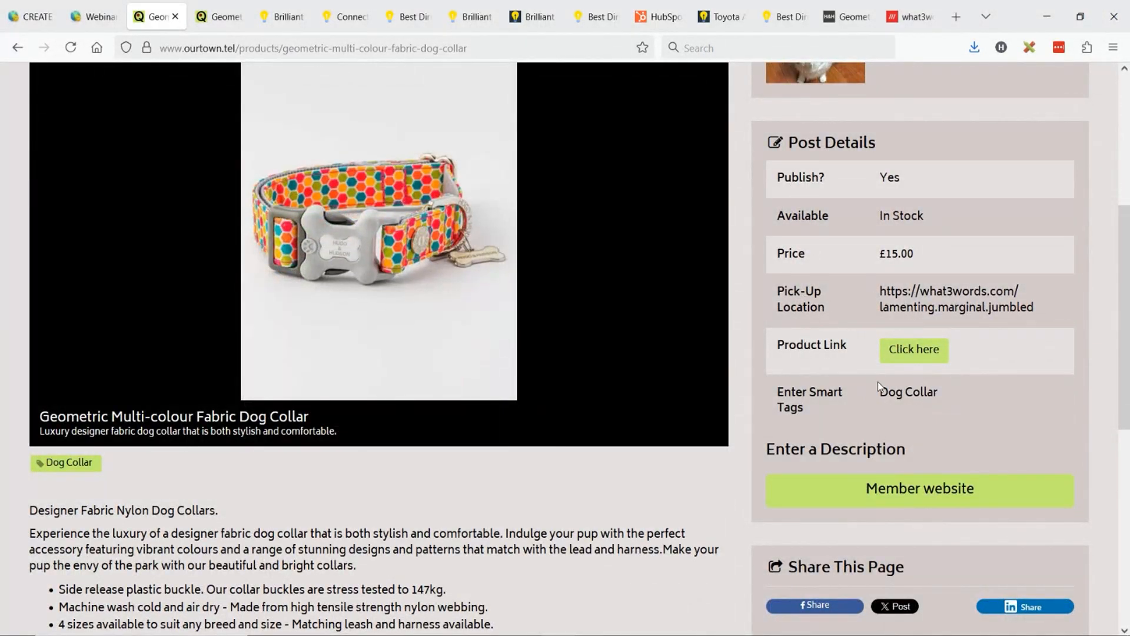
left_click(881, 355)
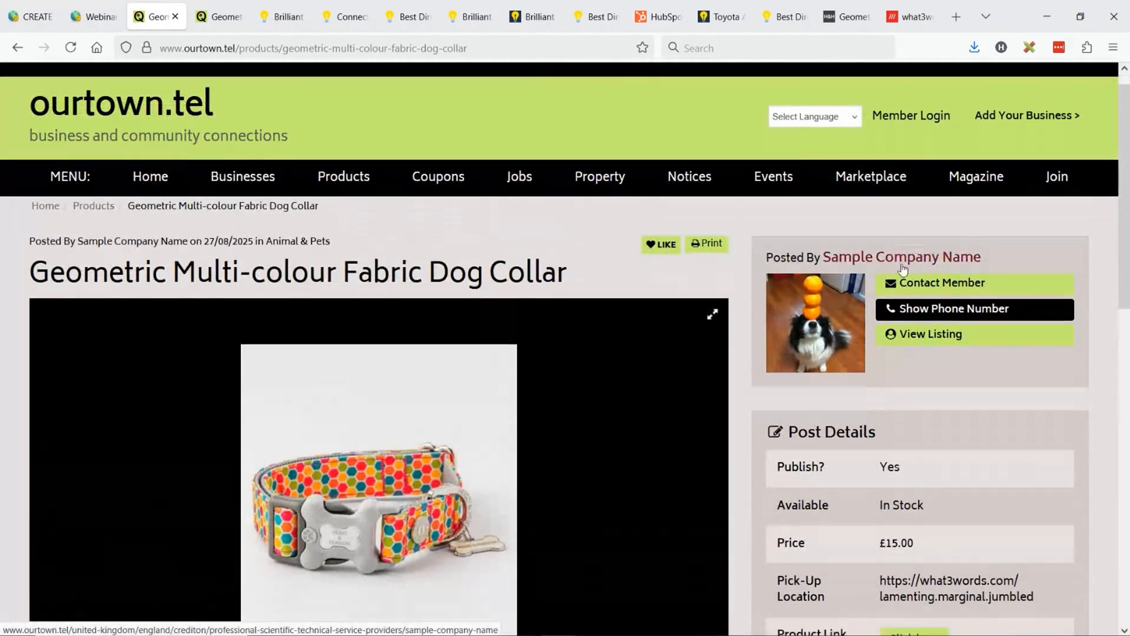
scroll(787, 336, "down", 2)
left_click_drag(787, 336, 902, 332)
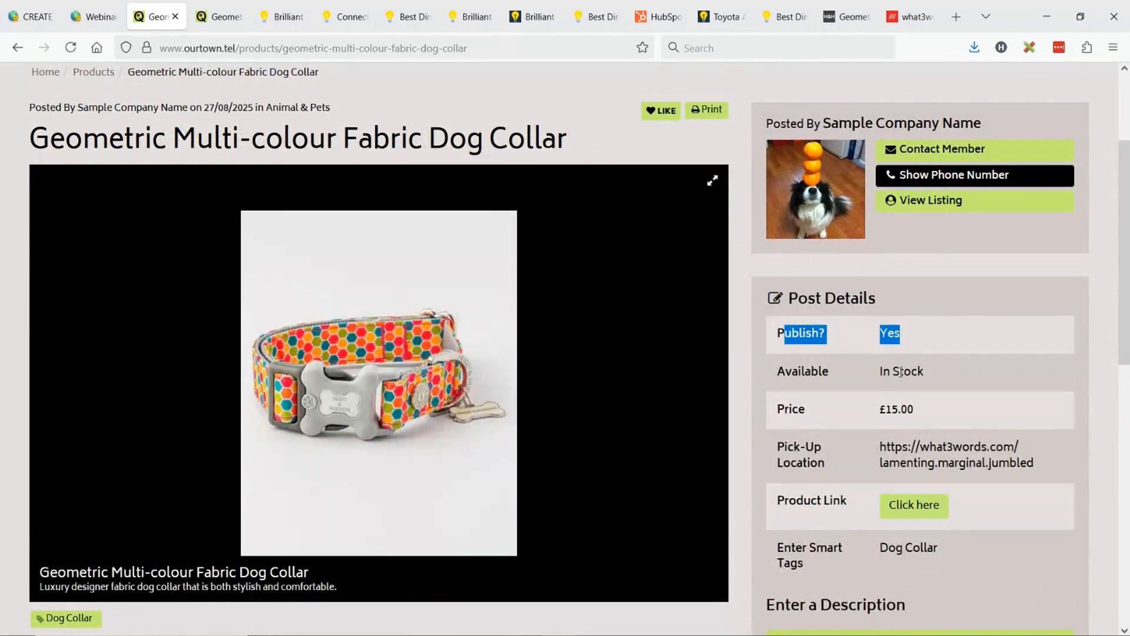
scroll(881, 298, "down", 2)
left_click_drag(881, 291, 1047, 316)
left_click(912, 299)
left_click_drag(882, 291, 1052, 311)
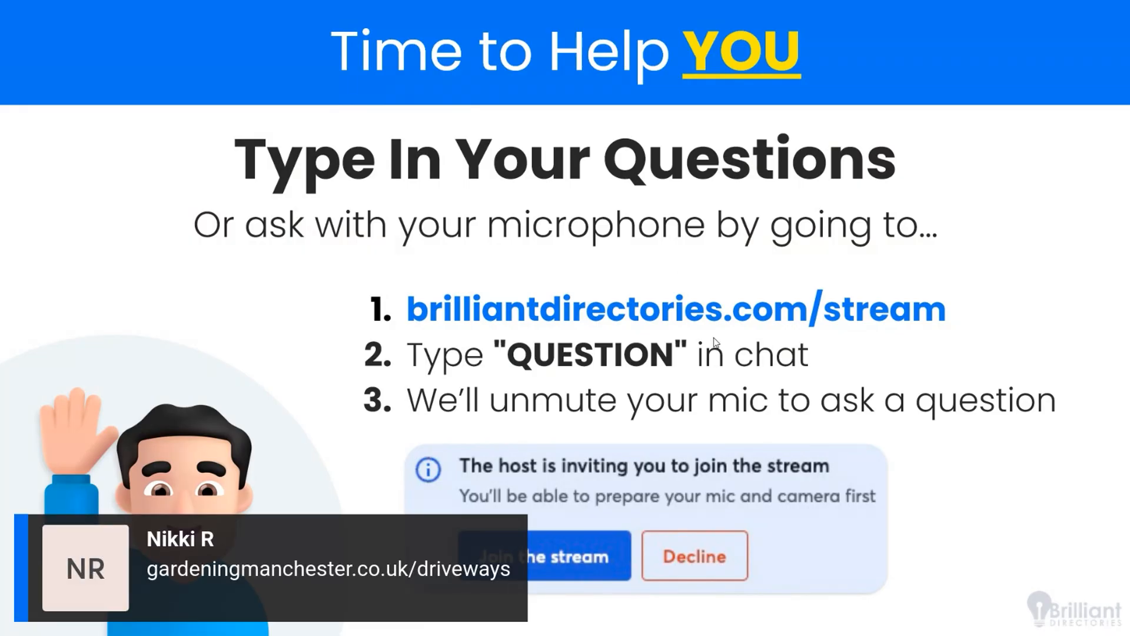
- Switch to the browser, search the web for "gardeningmanchster" and look through the results for the viewer's site
key("alt+Tab")
left_click(341, 49)
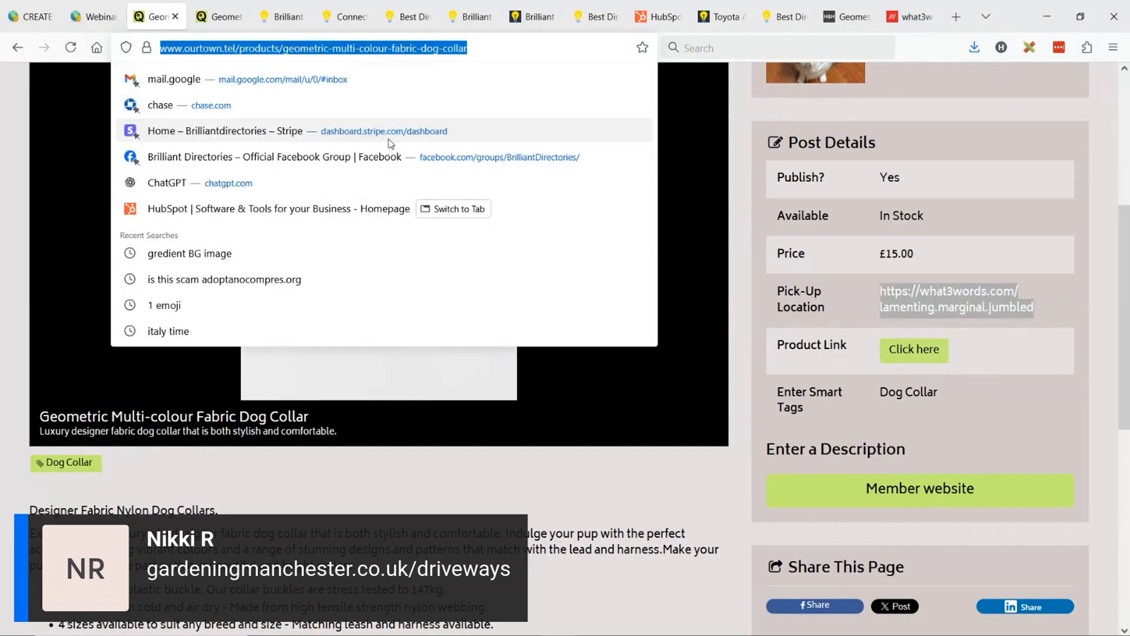
type("gardening")
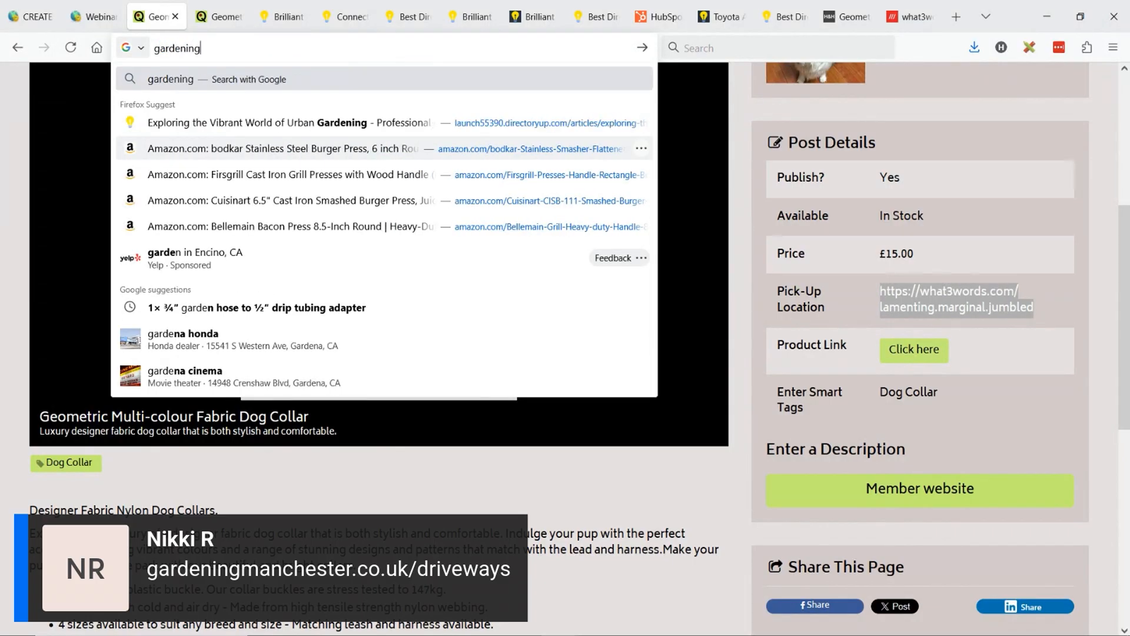
type("manchster")
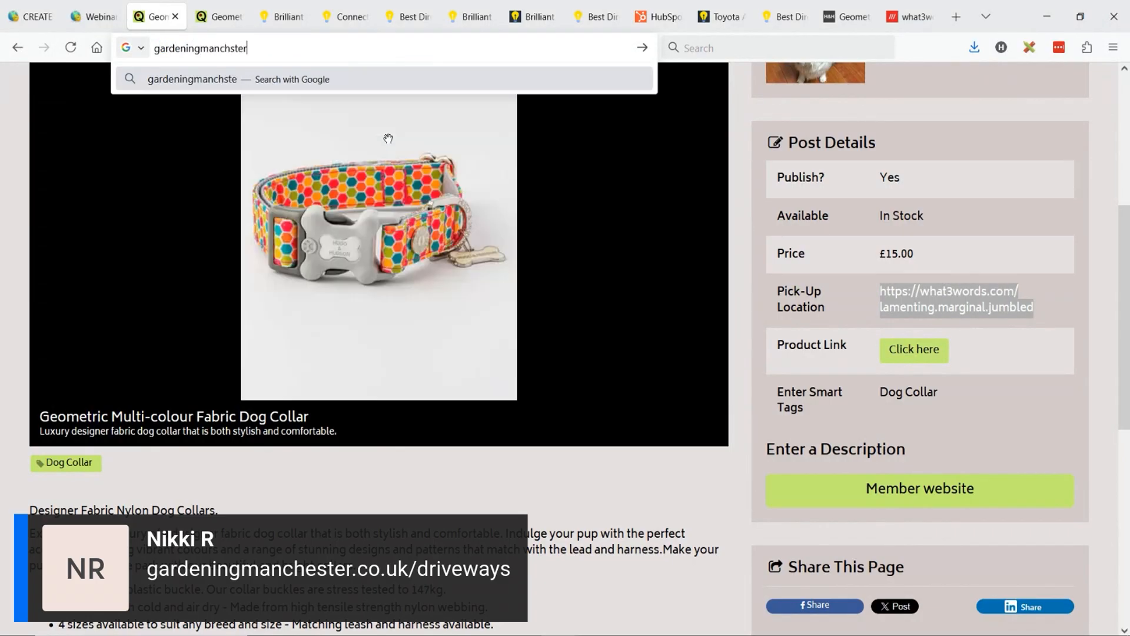
key("Return")
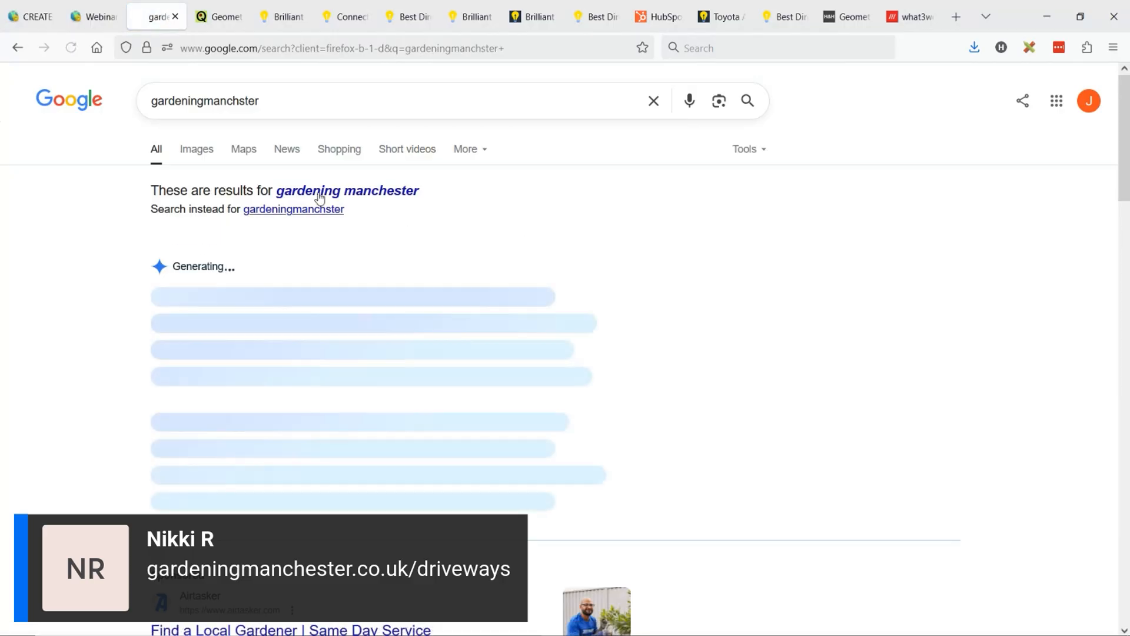
scroll(83, 333, "down", 5)
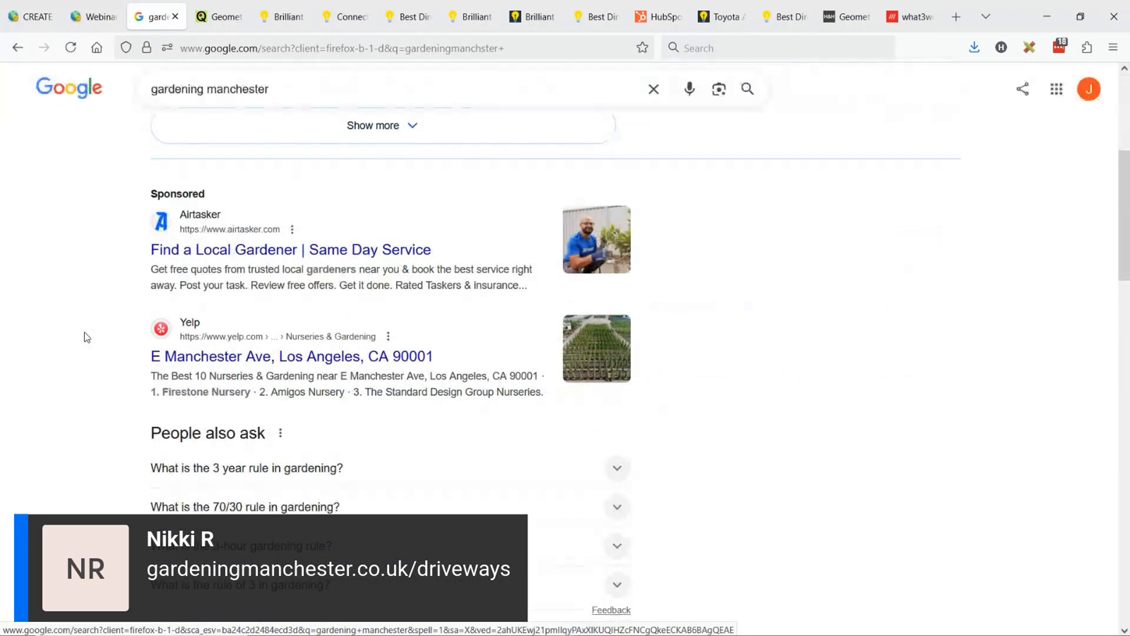
scroll(83, 332, "down", 3)
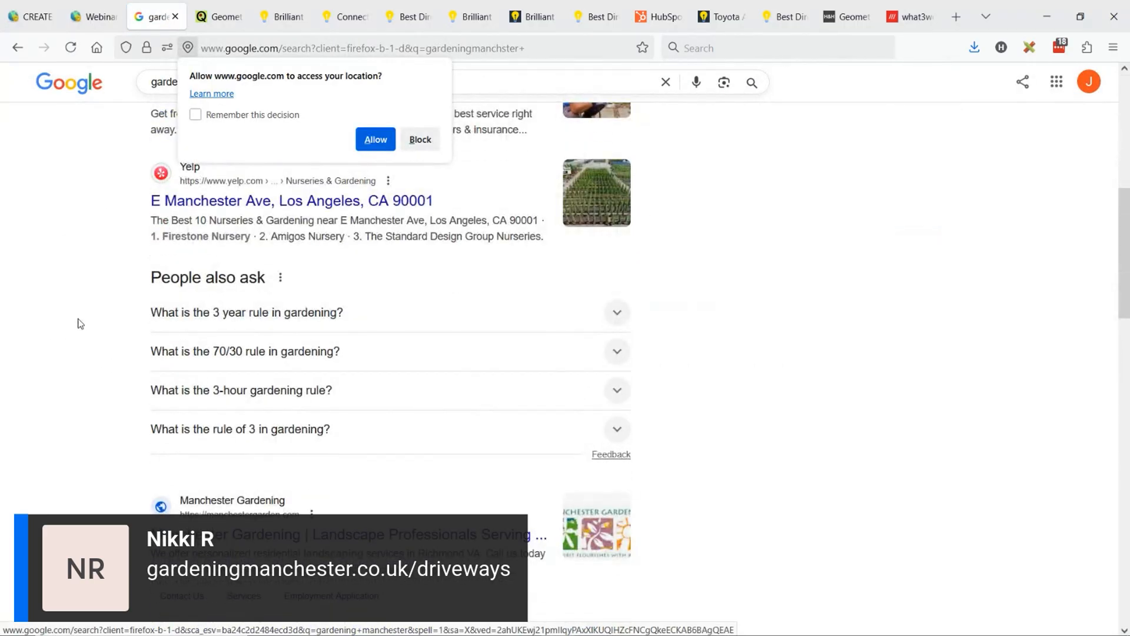
scroll(77, 322, "down", 5)
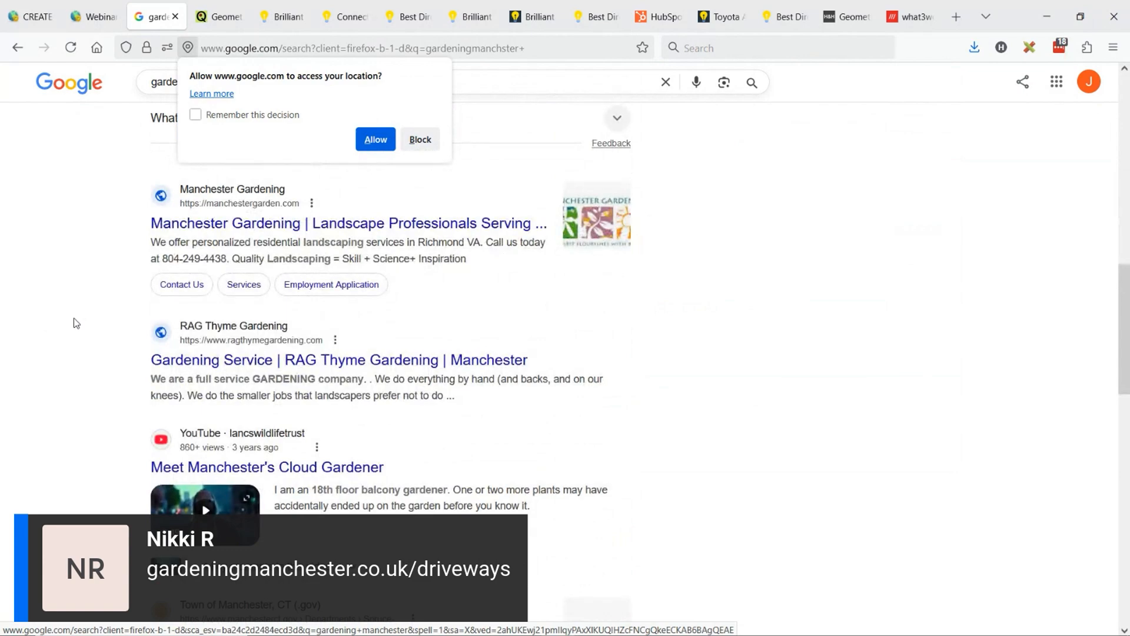
scroll(77, 323, "down", 5)
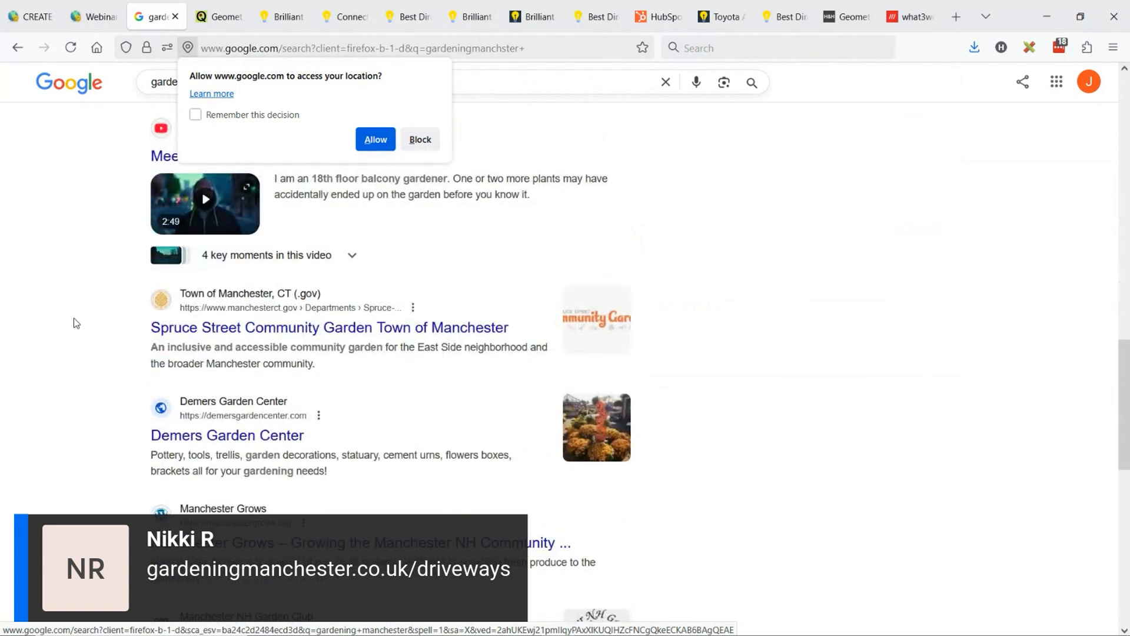
scroll(76, 323, "down", 3)
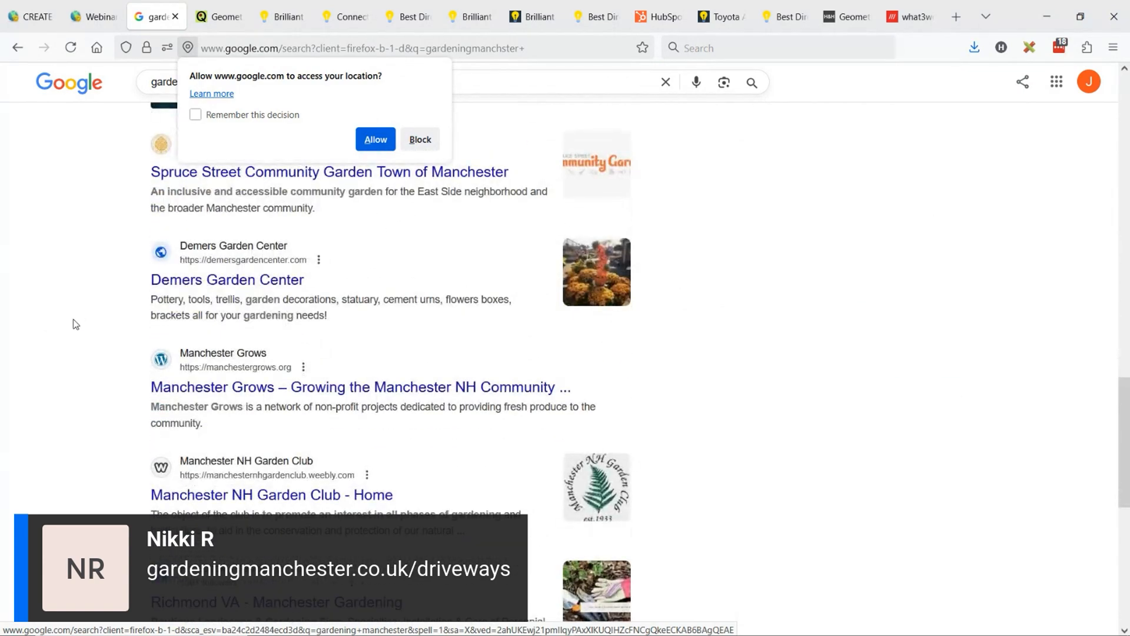
scroll(75, 324, "up", 5)
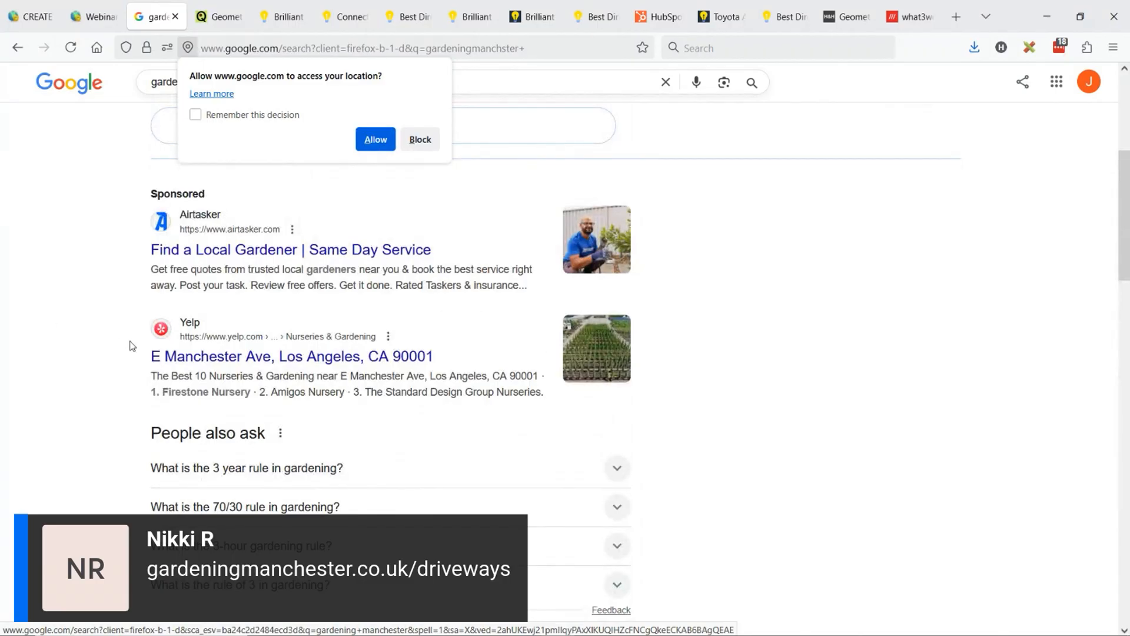
scroll(132, 346, "up", 3)
- Block google.com's request to access the location
left_click(272, 49)
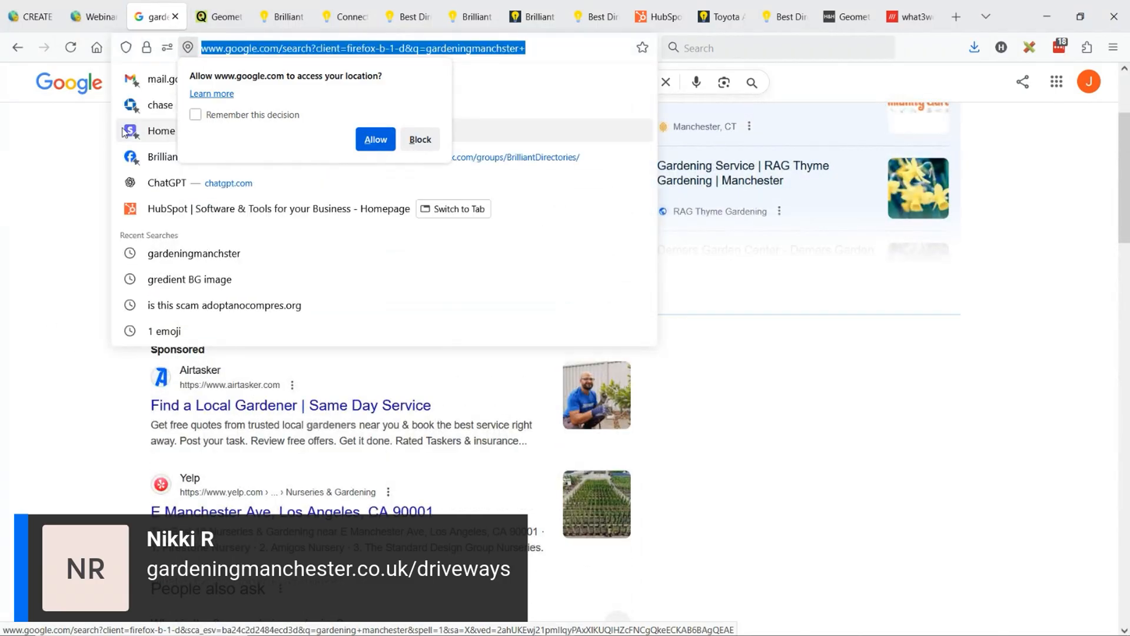
left_click(240, 104)
left_click(422, 141)
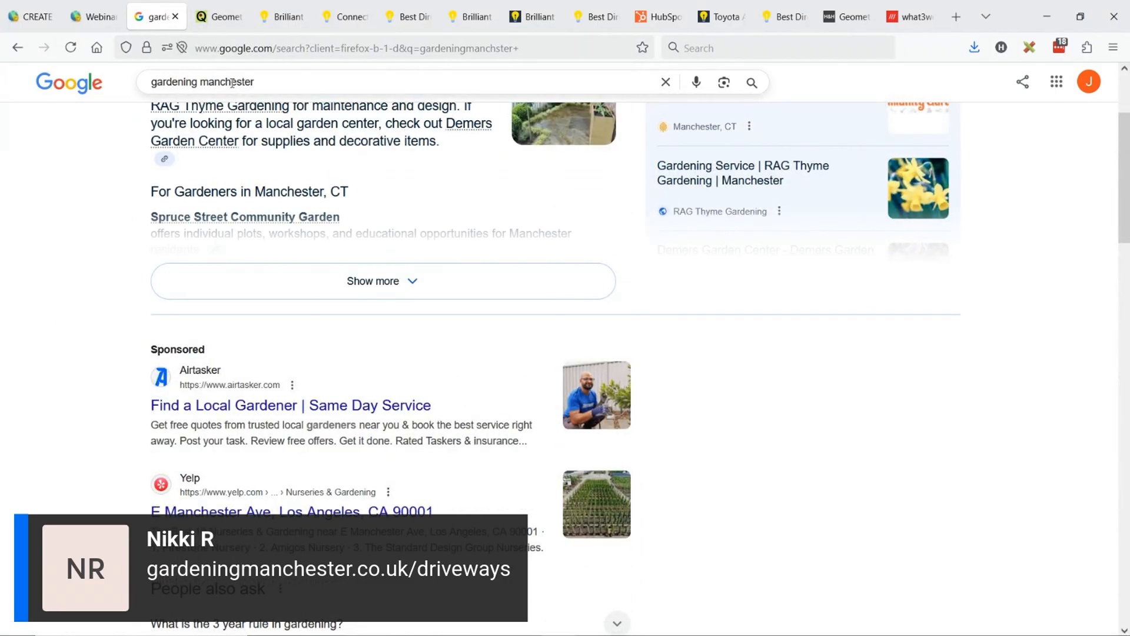
- Load gardeningmanchester.co.uk, reusing the corrected search text as the address without its space
triple_click(236, 86)
key("ctrl+c")
left_click(257, 55)
key("ctrl+v")
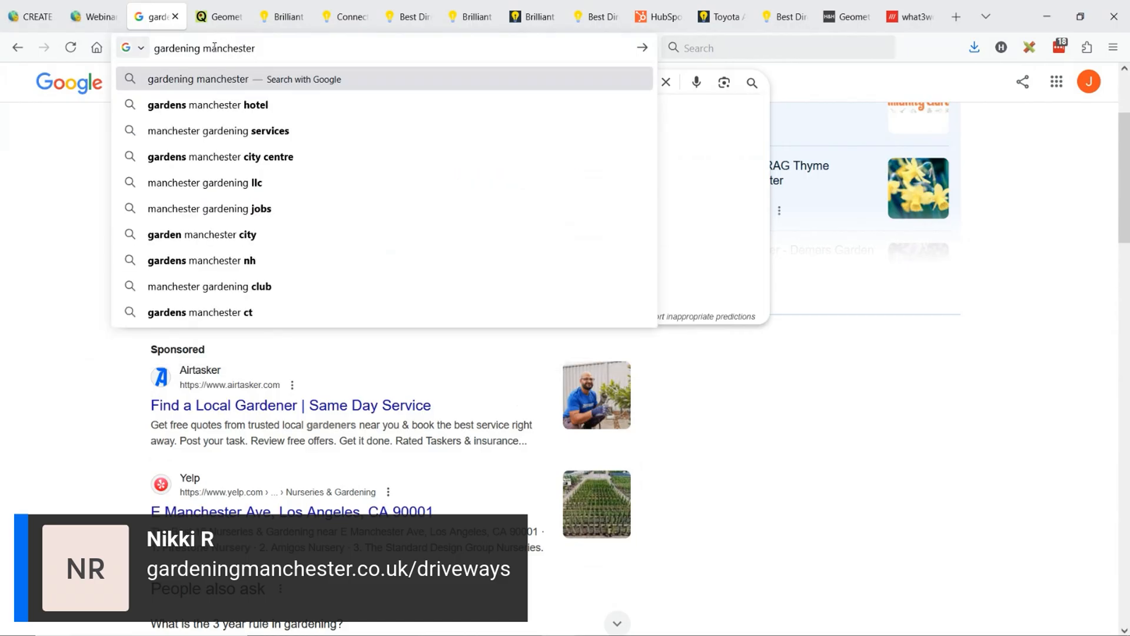
left_click(204, 51)
key("BackSpace")
left_click(277, 50)
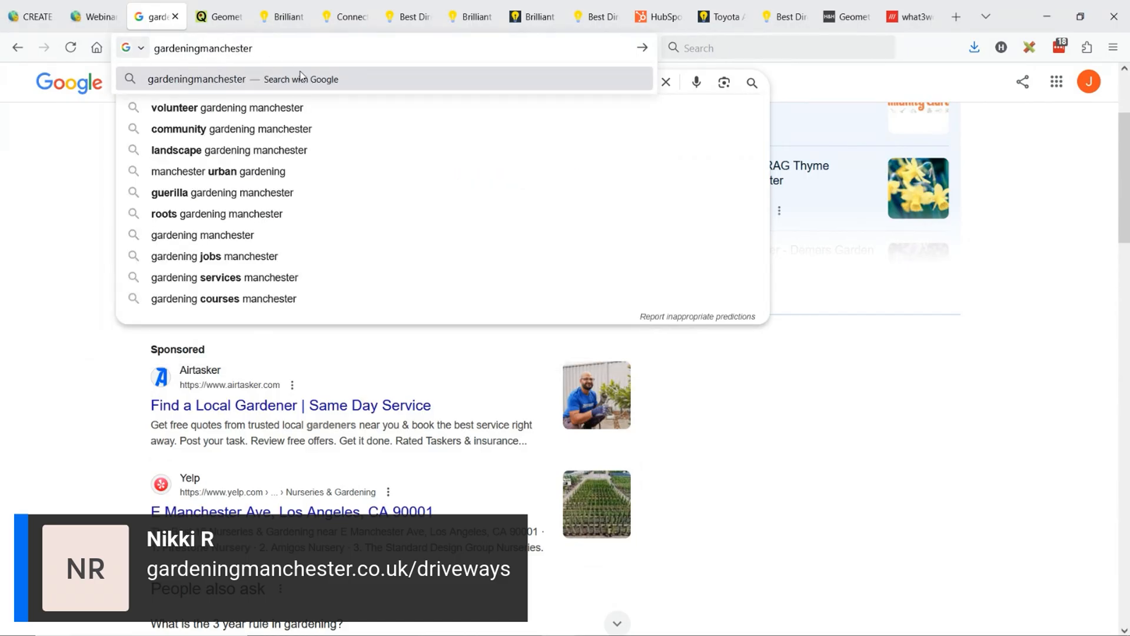
type(".co")
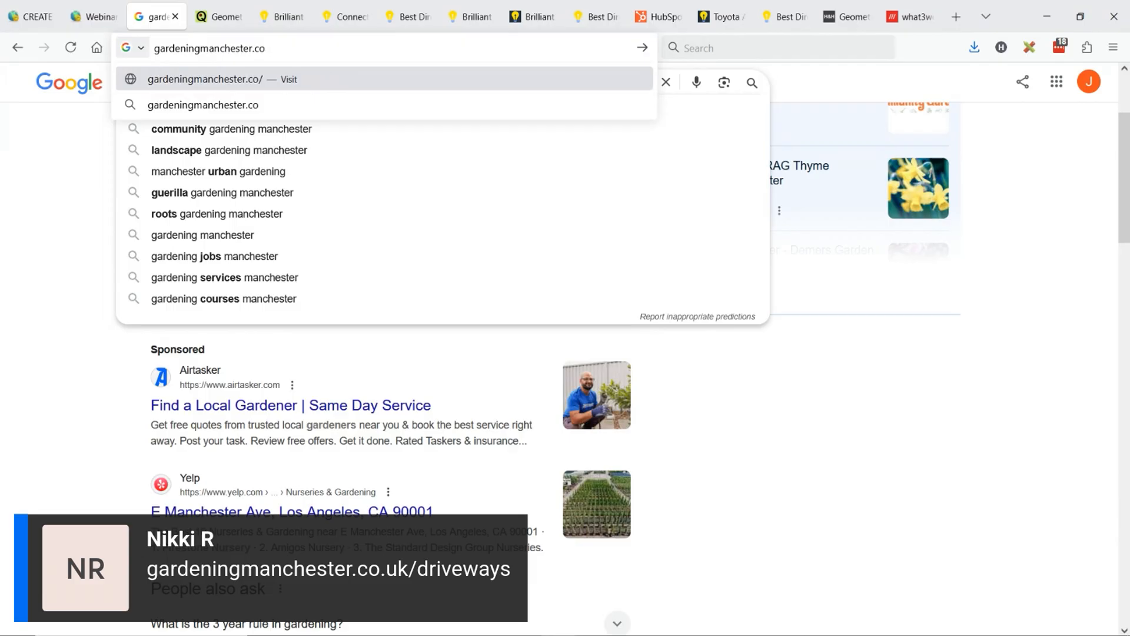
type(".uk")
key("Return")
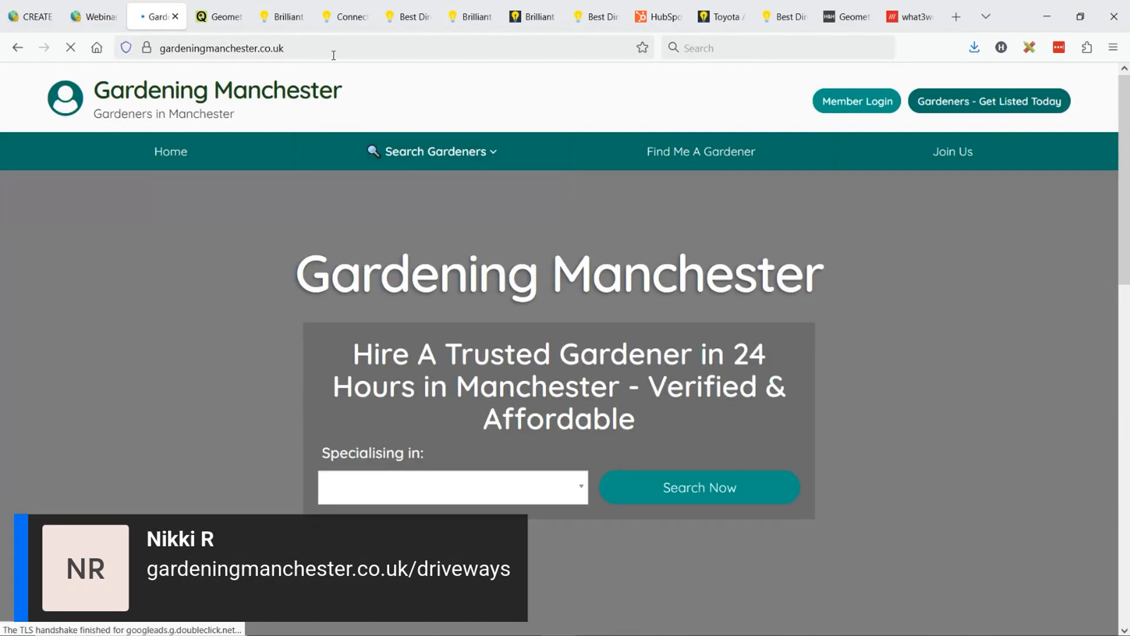
- Open the site's /driveways page, correcting the misspelled path and the doubled slash in the address
left_click(334, 56)
left_click(391, 55)
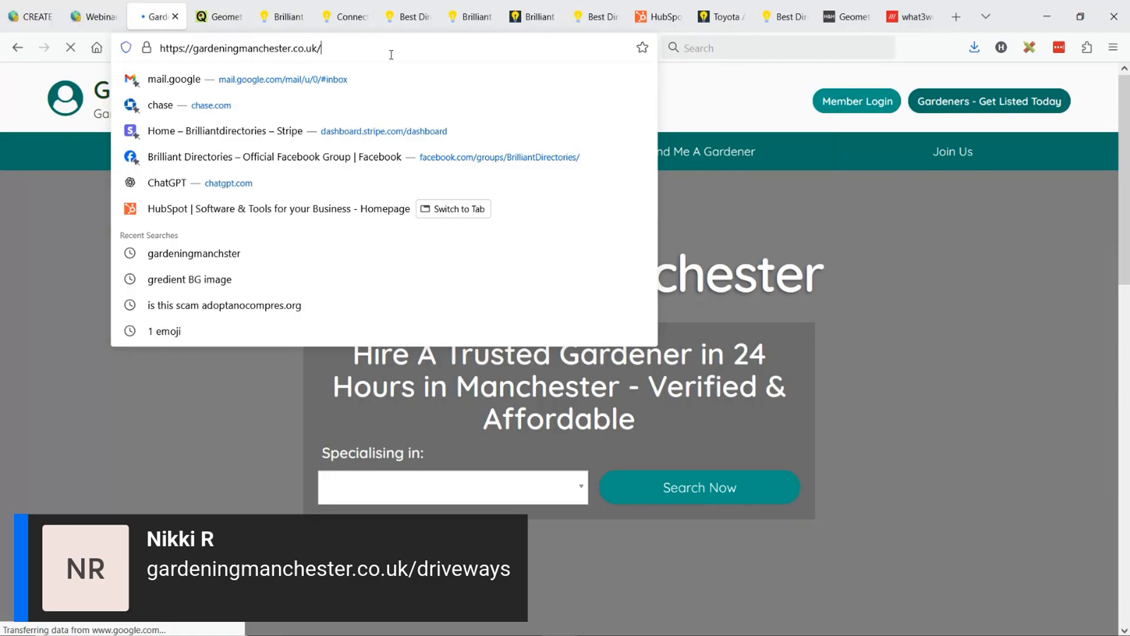
type("/direvw")
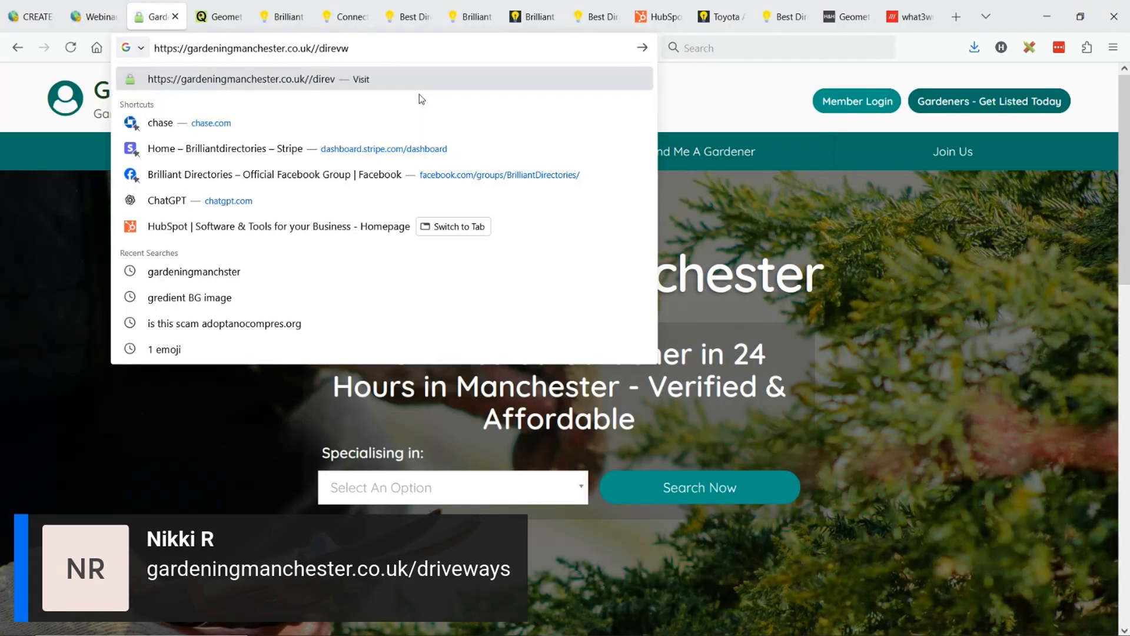
type("ays")
key("BackSpace")
key("BackSpace")
key("BackSpace")
key("BackSpace")
key("BackSpace")
key("BackSpace")
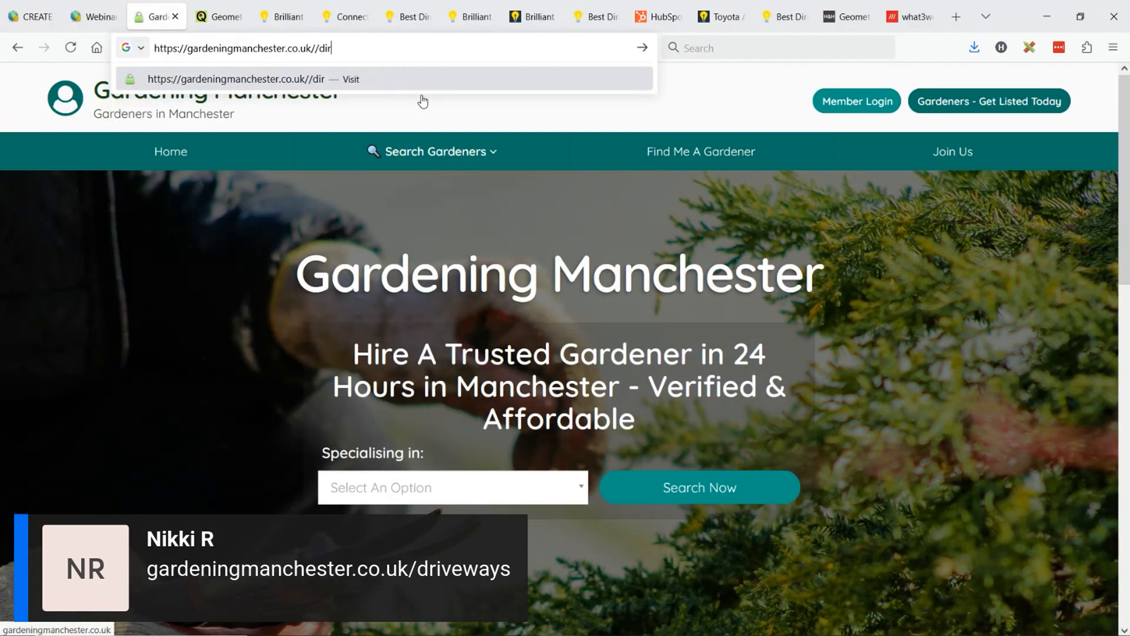
key("BackSpace")
key("BackSpace")
type("riveways")
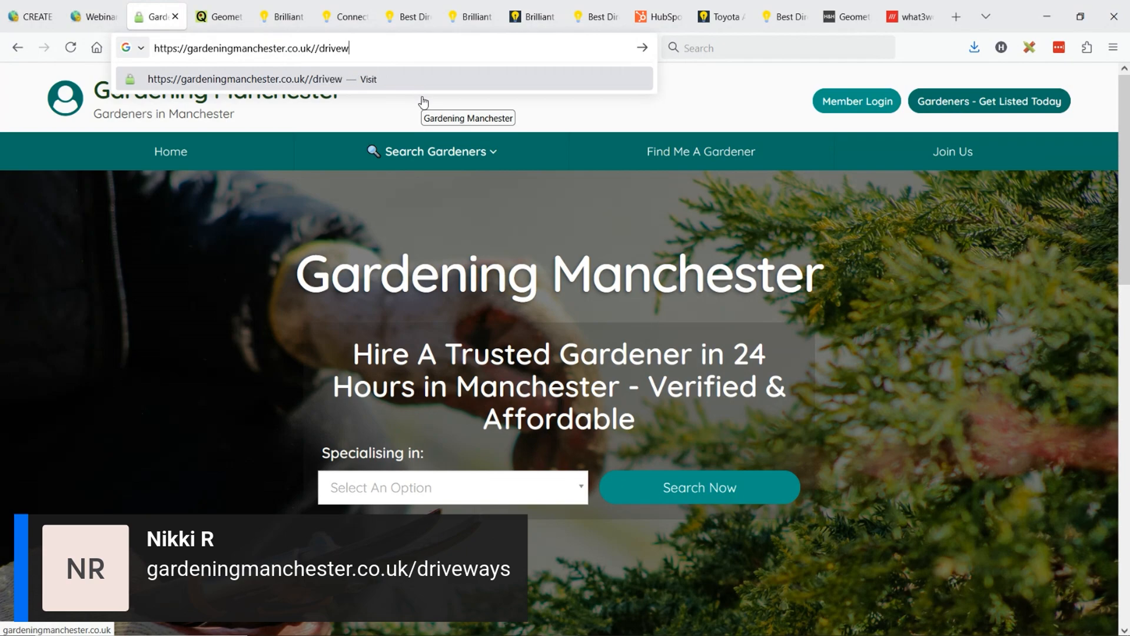
left_click(320, 50)
key("BackSpace")
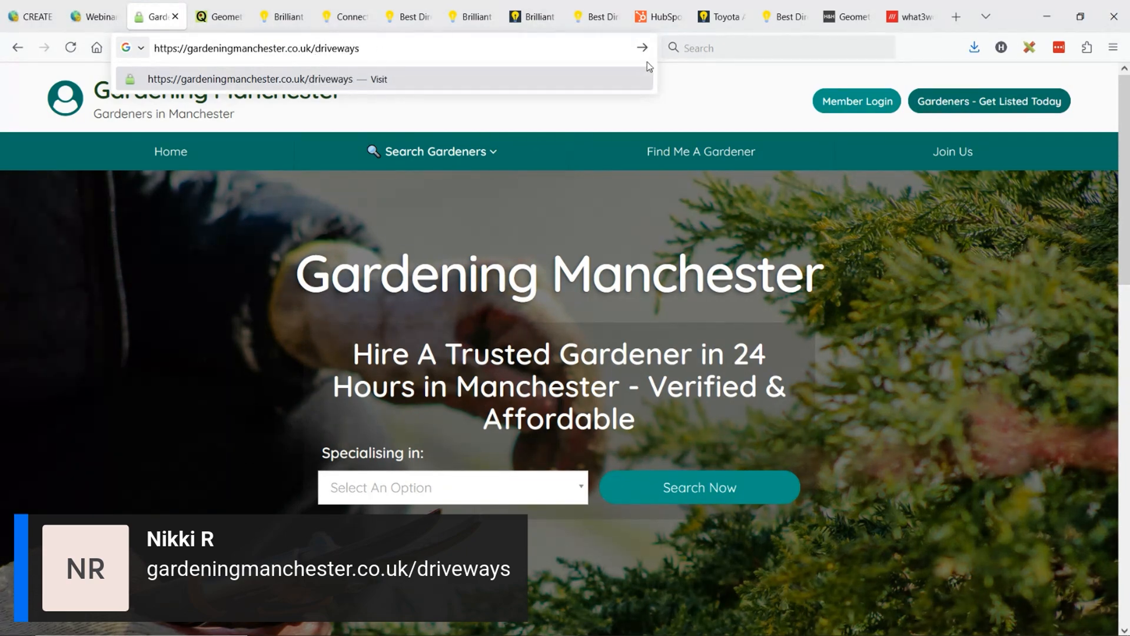
key("Return")
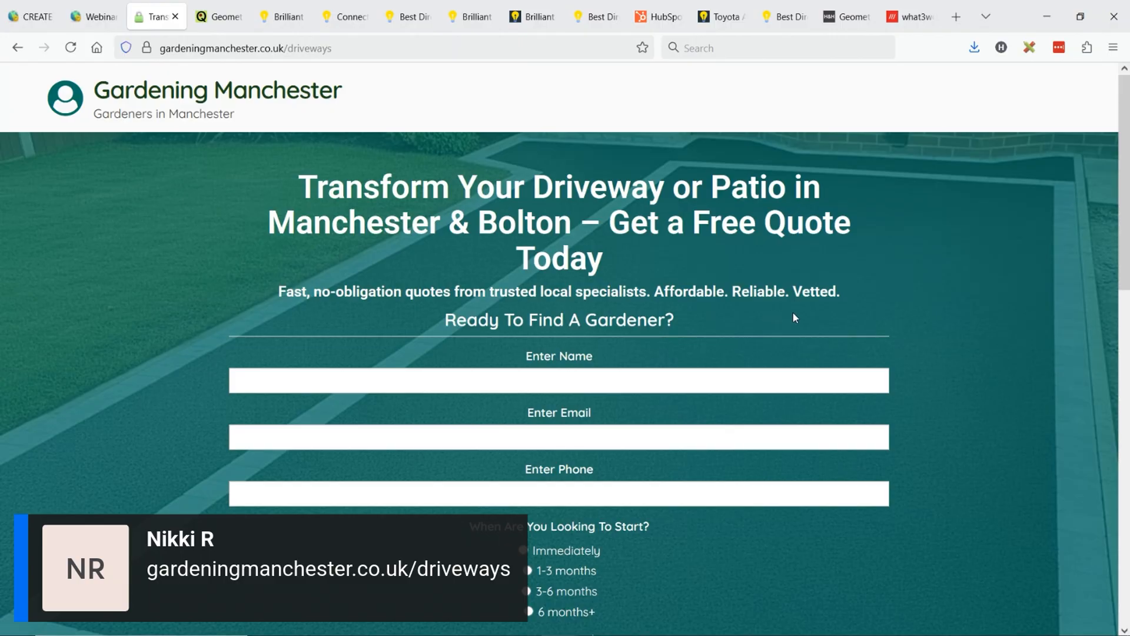
- Review the driveways page's quote form and main heading, highlighting the heading's last word, "Today"
scroll(803, 317, "down", 3)
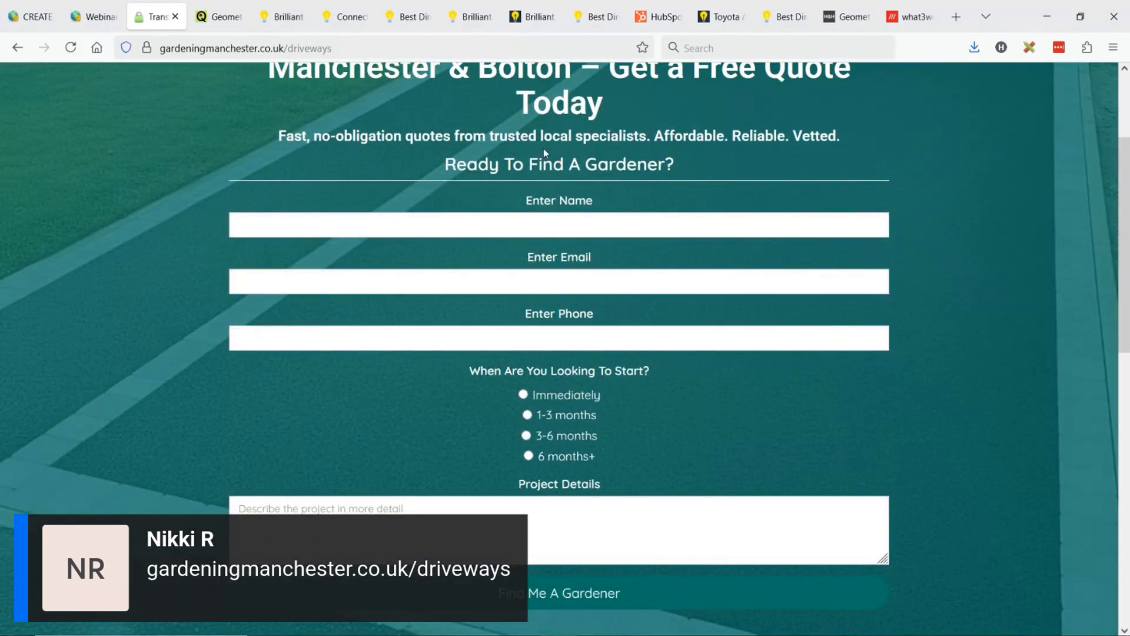
scroll(577, 233, "up", 3)
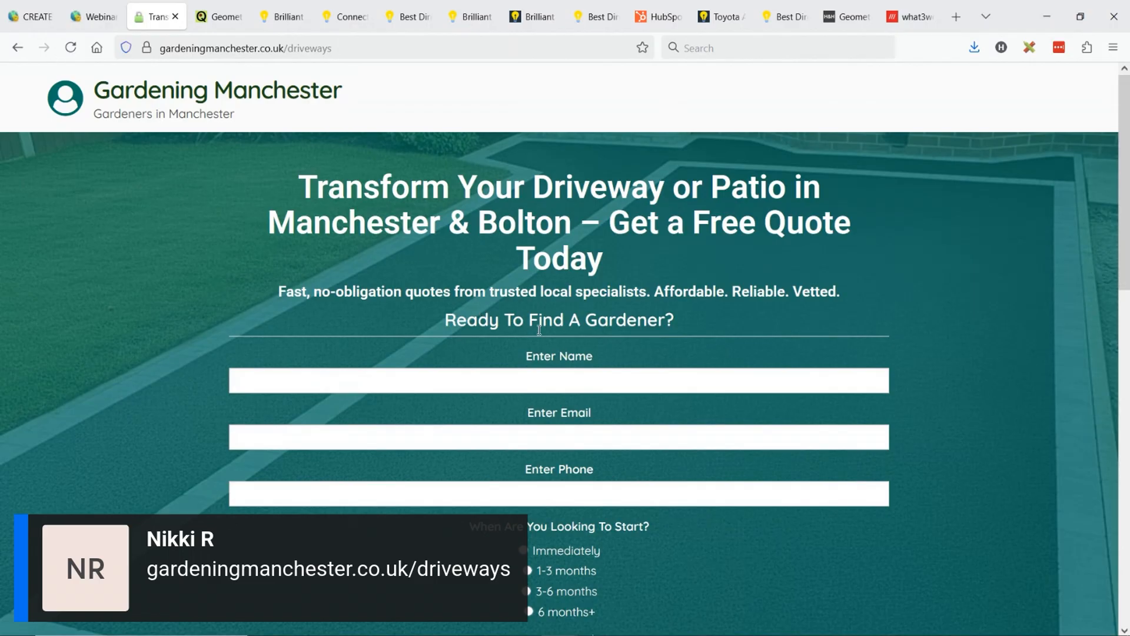
scroll(586, 412, "down", 3)
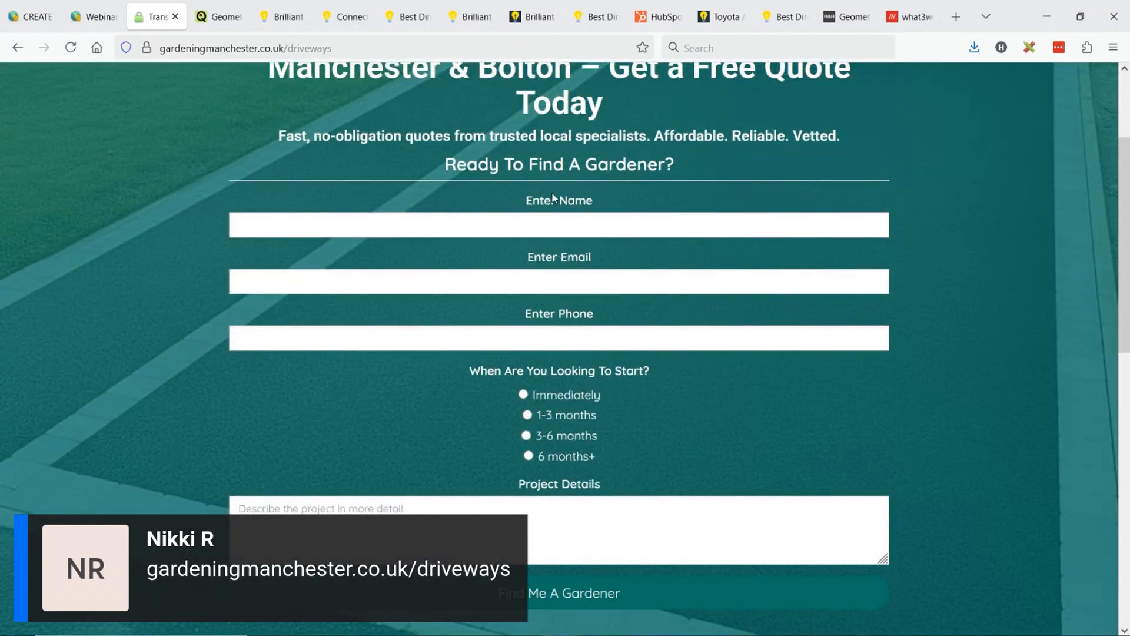
scroll(577, 432, "up", 3)
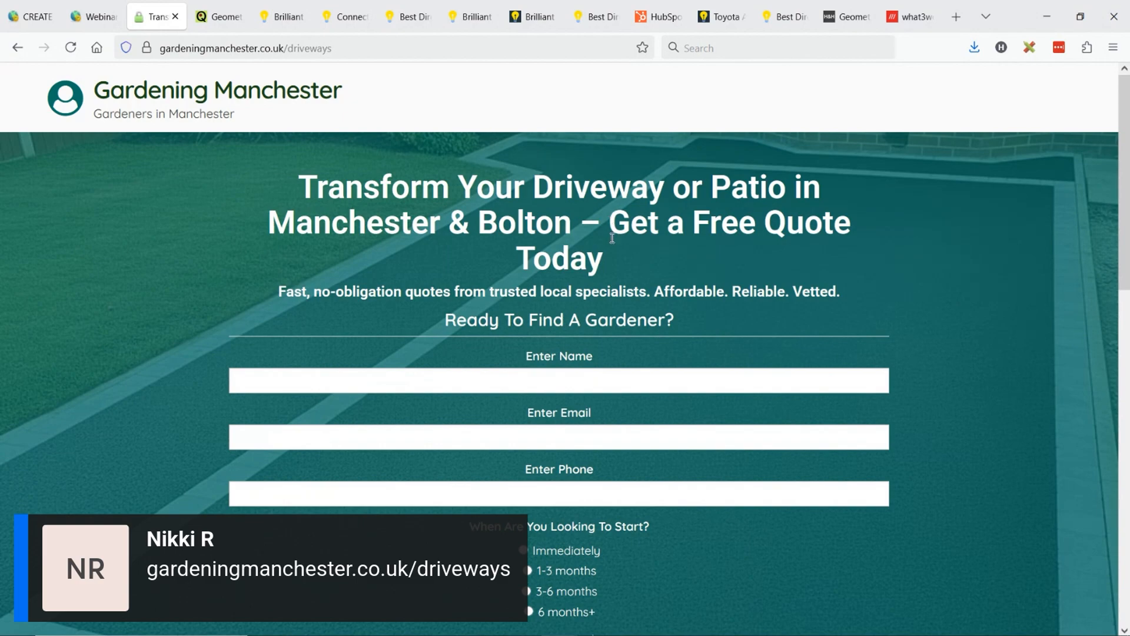
left_click_drag(612, 238, 612, 250)
left_click(611, 246)
double_click(599, 225)
left_click(602, 224)
left_click_drag(756, 221, 806, 222)
left_click(805, 223)
left_click_drag(522, 260, 632, 258)
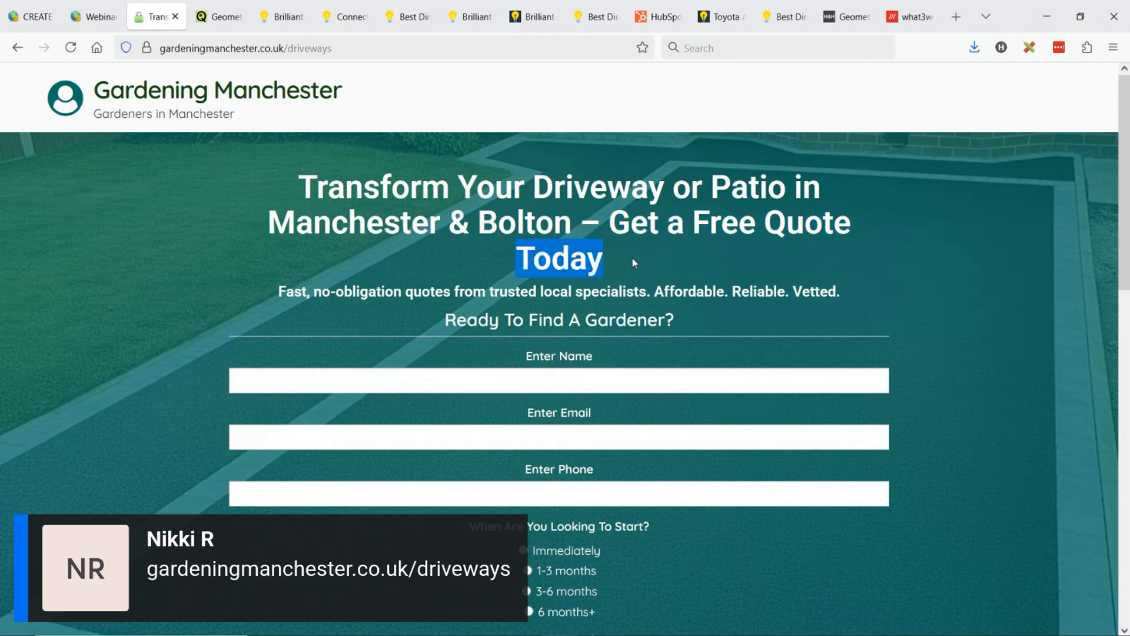
left_click(606, 259)
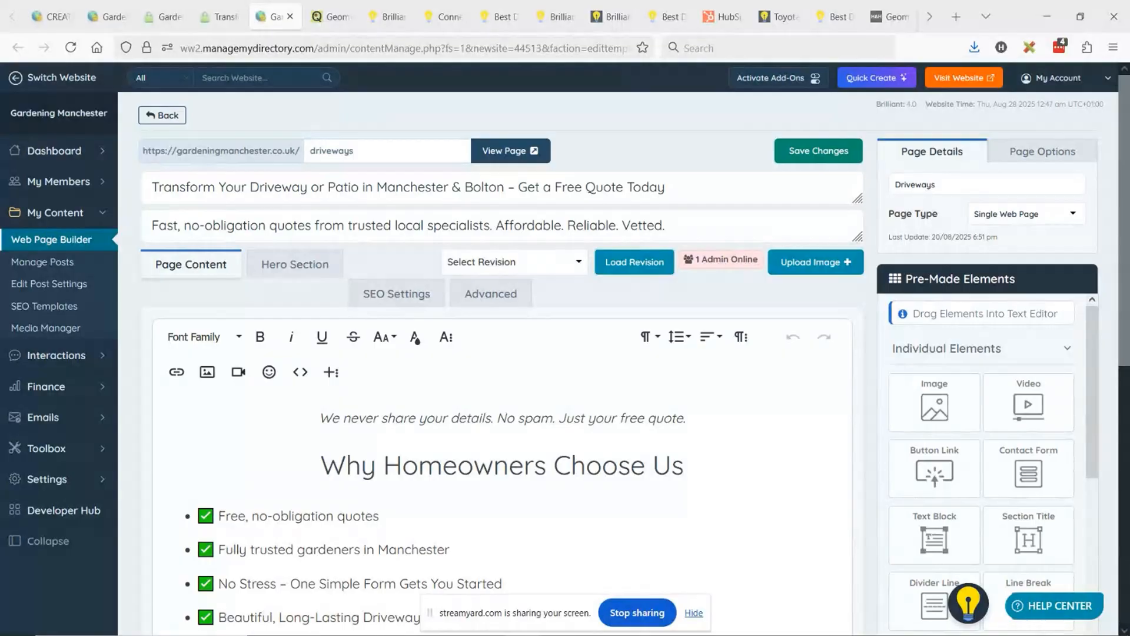
- Look over the driveways page's body content in the Web Page Builder, from the title down to the bullet list
scroll(455, 413, "down", 3)
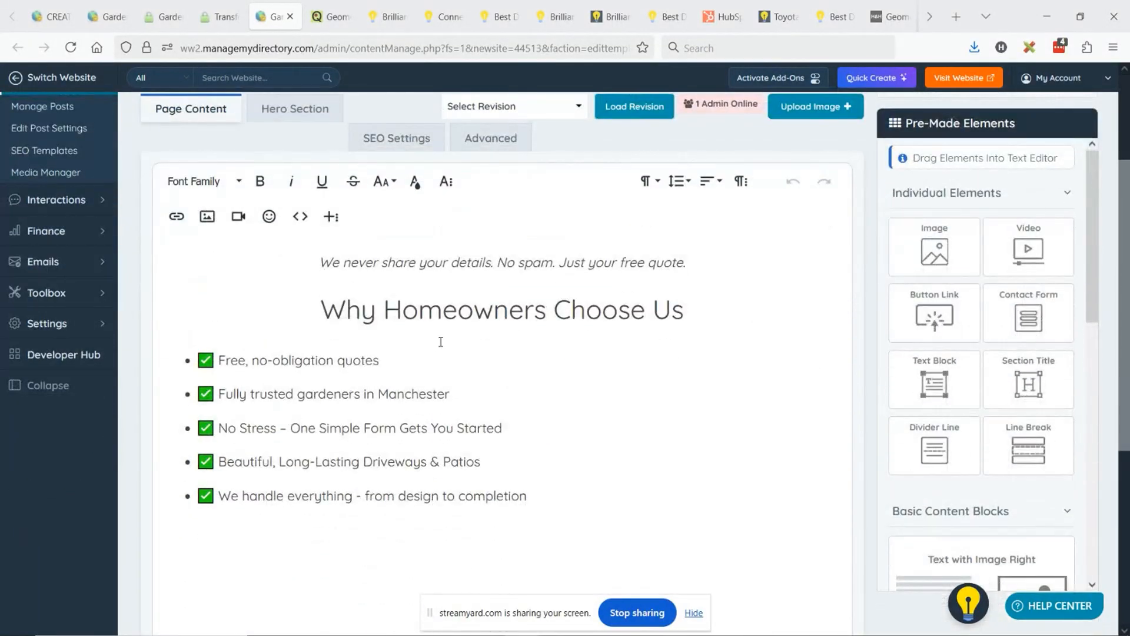
scroll(536, 339, "down", 3)
scroll(530, 407, "up", 6)
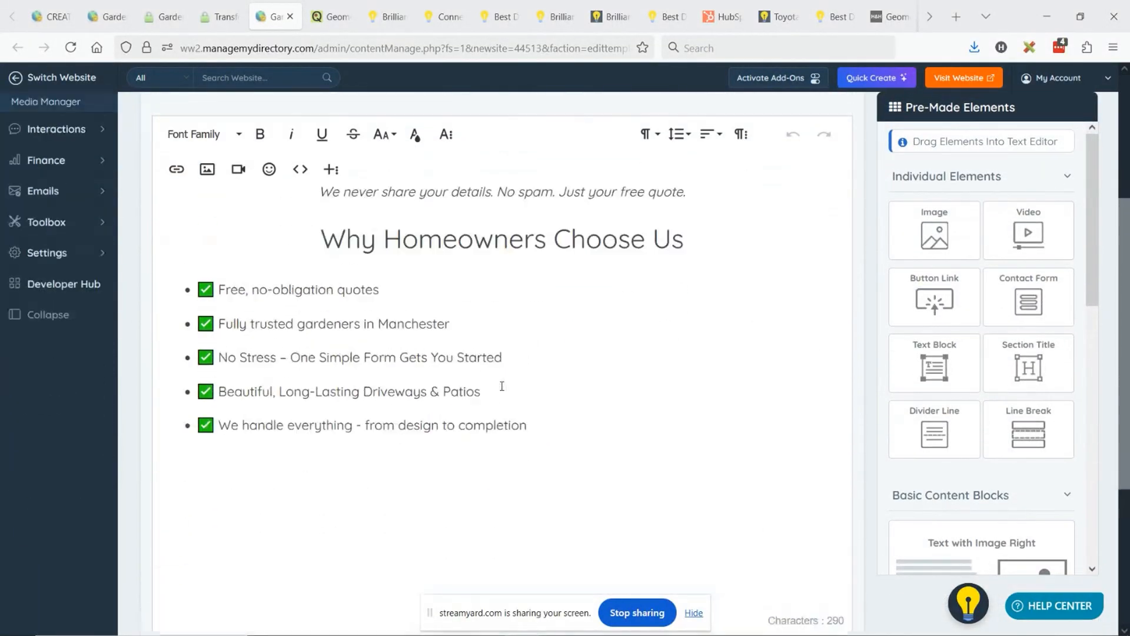
- Return to the live driveways page, highlight part of its main heading, and open the static page for editing
left_click(325, 8)
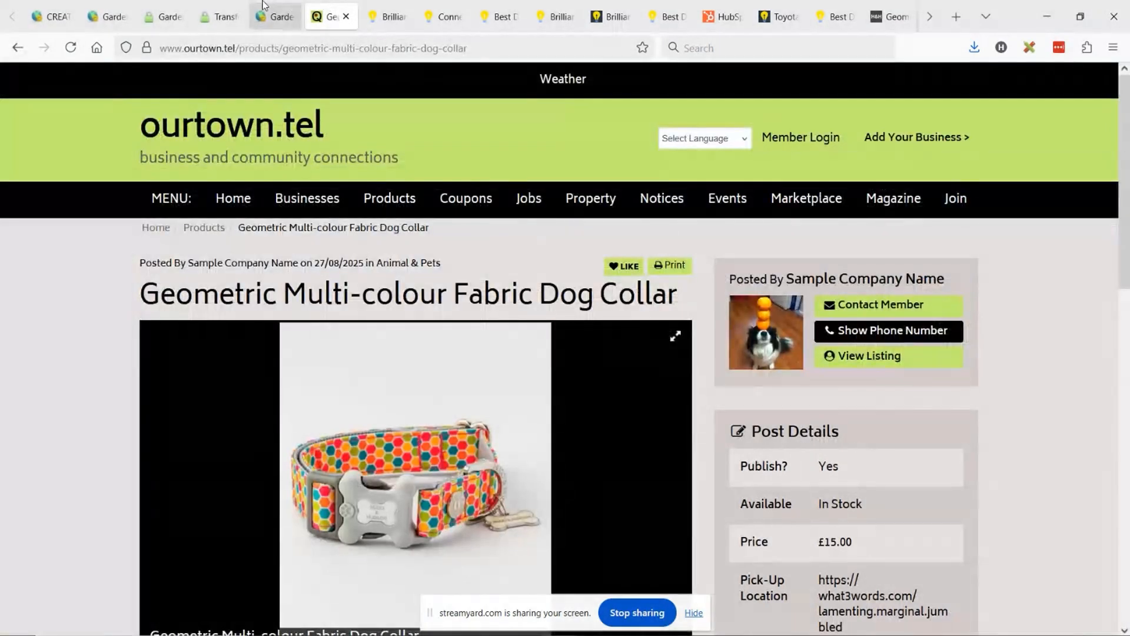
left_click(221, 6)
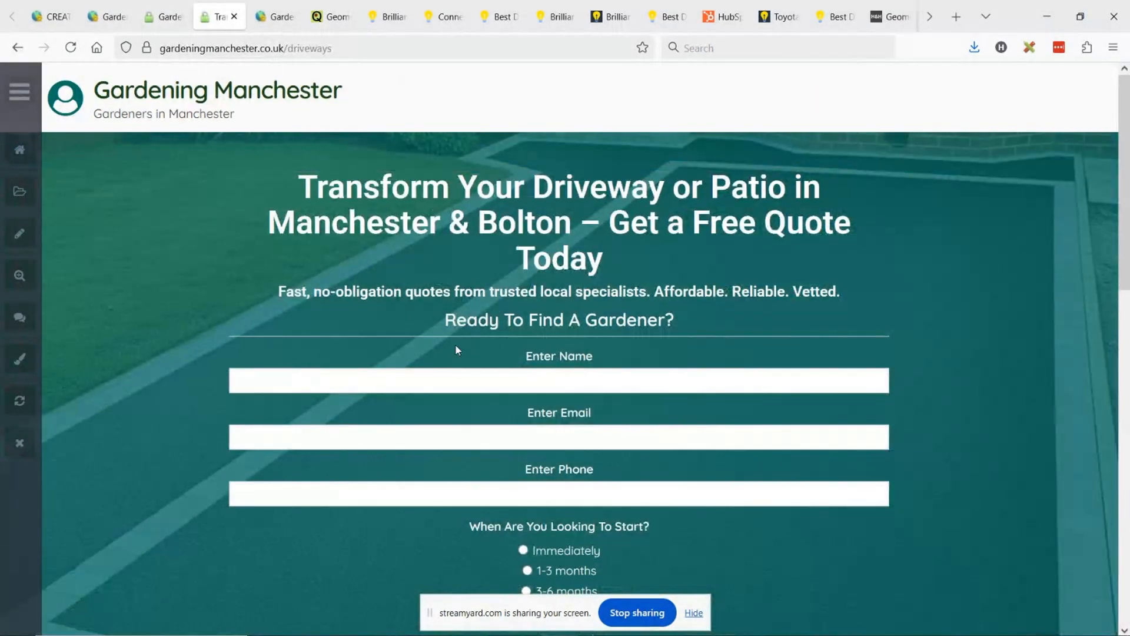
scroll(478, 369, "down", 3)
scroll(478, 371, "up", 3)
left_click_drag(369, 177, 794, 178)
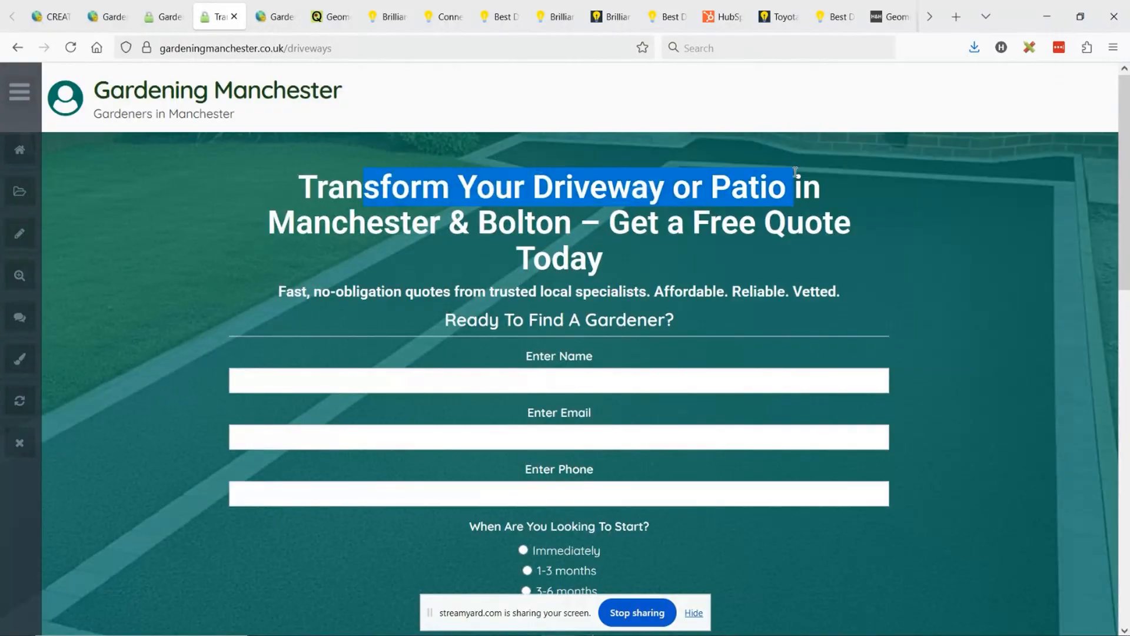
left_click(19, 91)
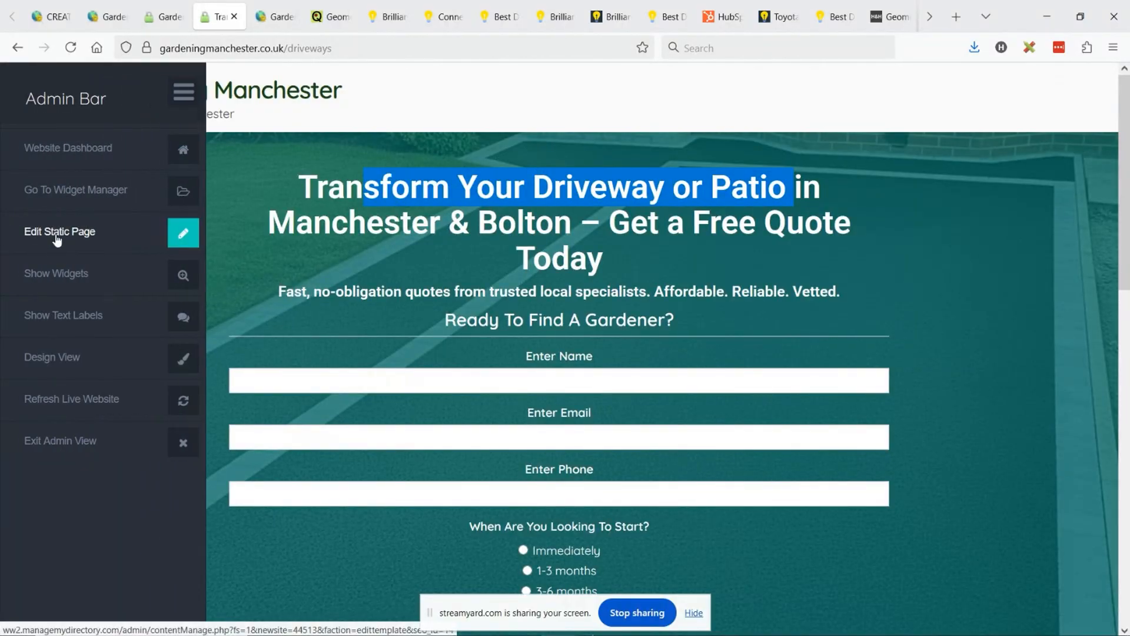
left_click(83, 237)
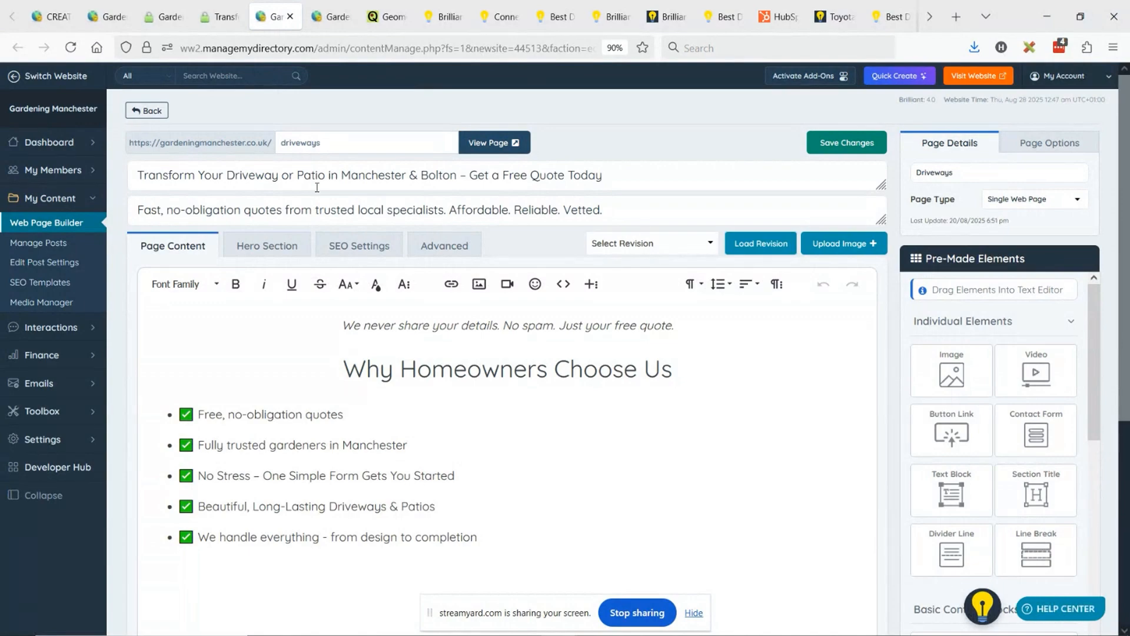
- Replace the dash before "Get a Free Quote Today" in the page title with a <br> on a new line, and save the page
left_click_drag(235, 172, 421, 172)
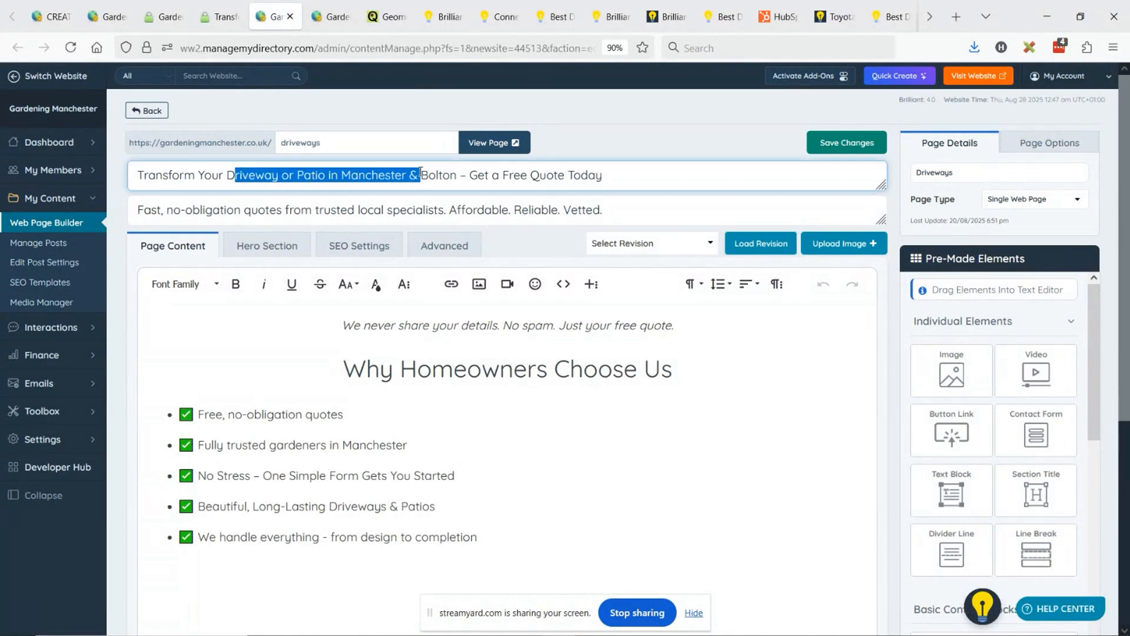
left_click(473, 177)
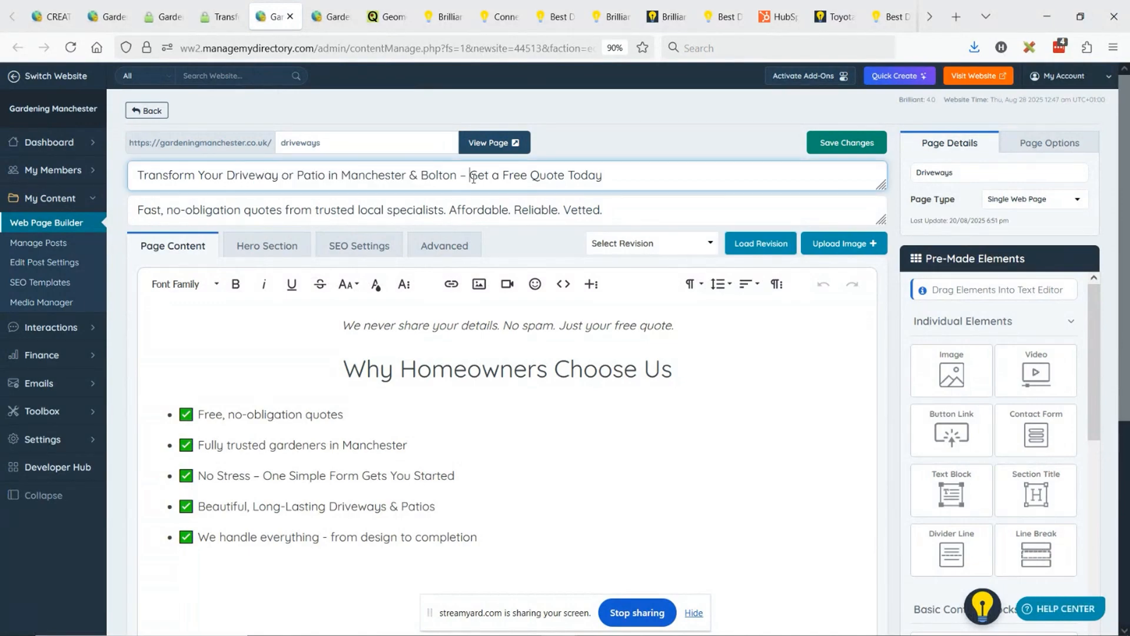
left_click(429, 175)
left_click_drag(882, 185, 880, 229)
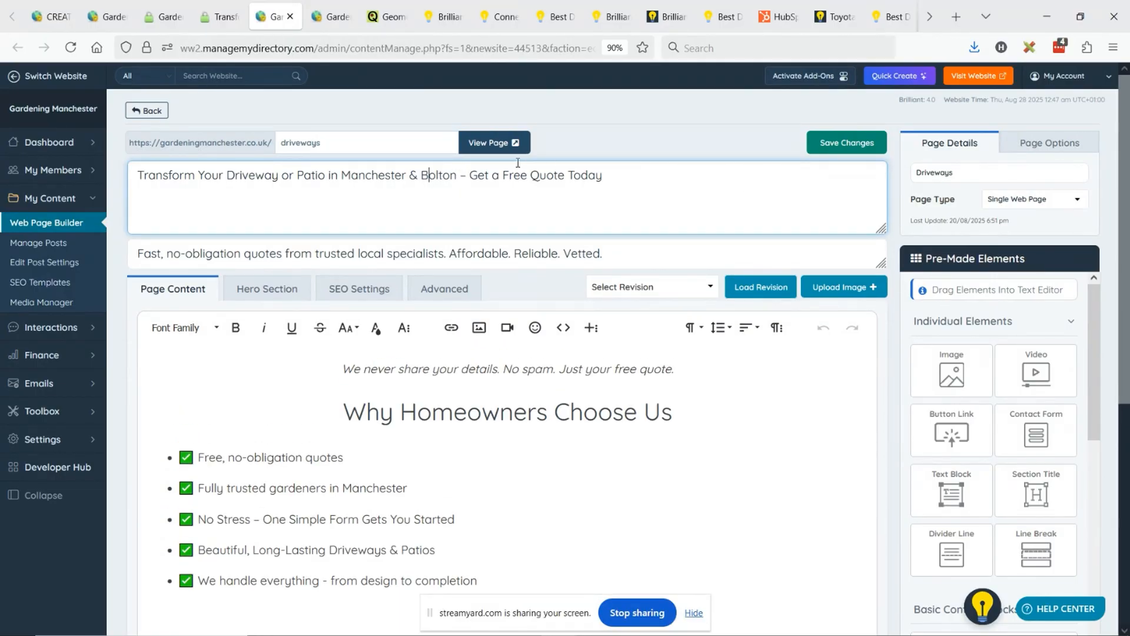
left_click_drag(460, 174, 470, 175)
type("<br>")
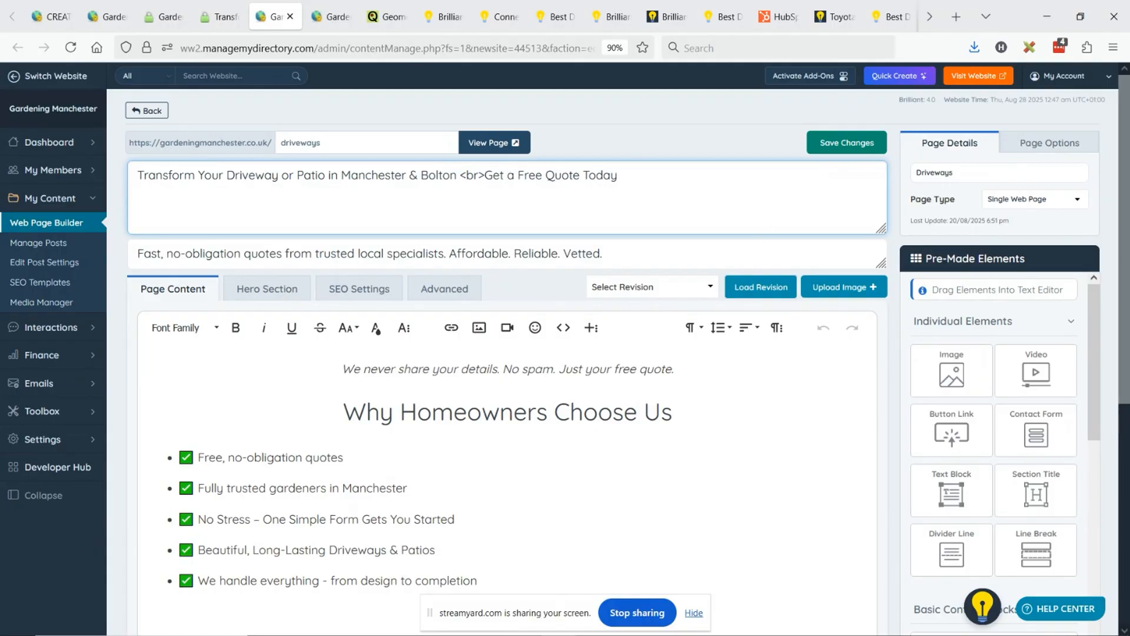
key("Return")
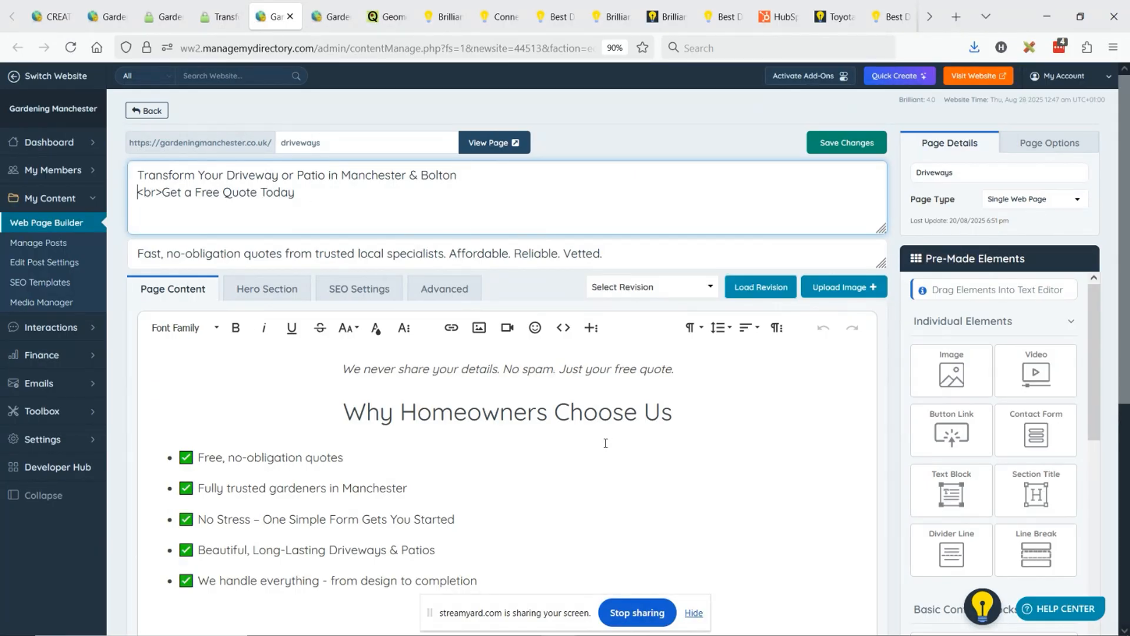
scroll(603, 442, "down", 2)
scroll(440, 418, "up", 2)
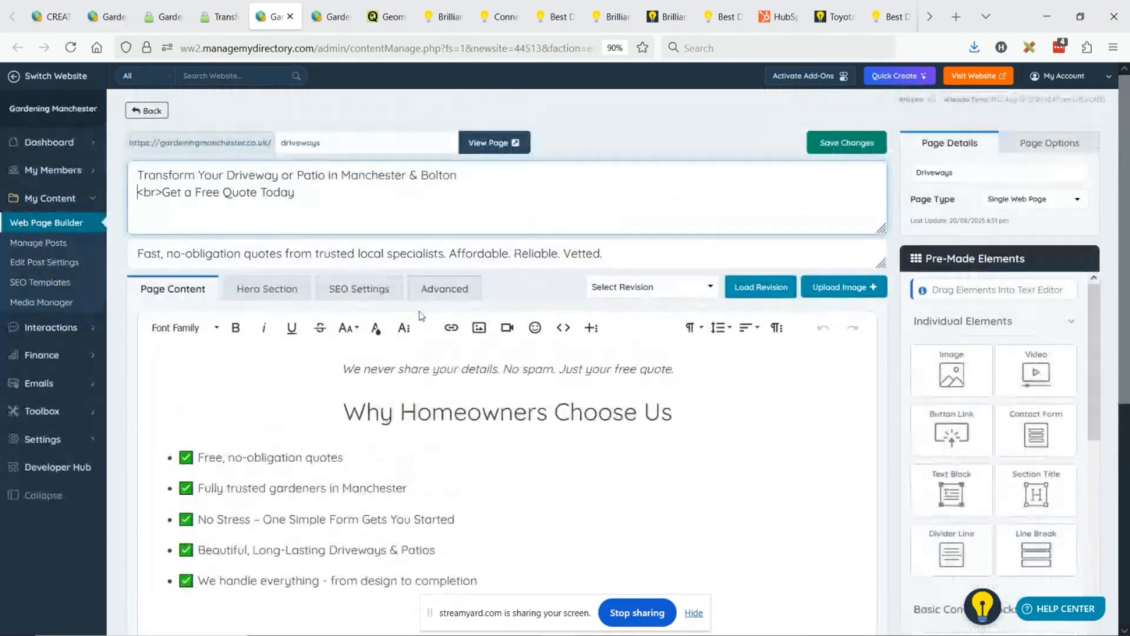
left_click(836, 147)
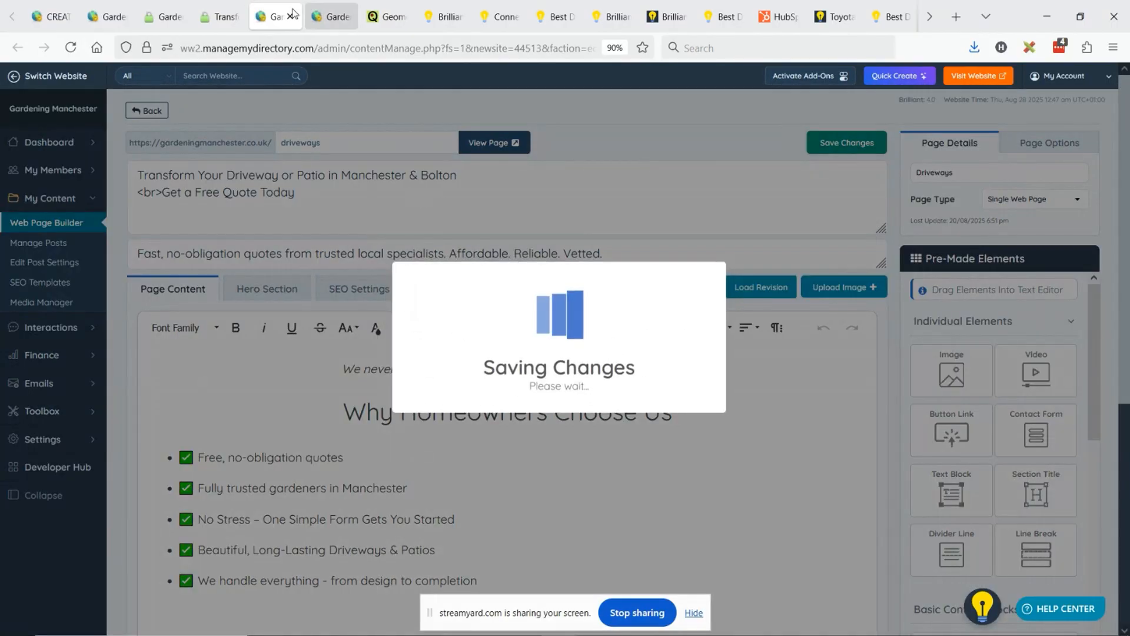
- Compare the live driveways page's hero text with the editor's title fields, highlighting the "Ready To Find A Gardener?" form heading
left_click(228, 7)
left_click(406, 221)
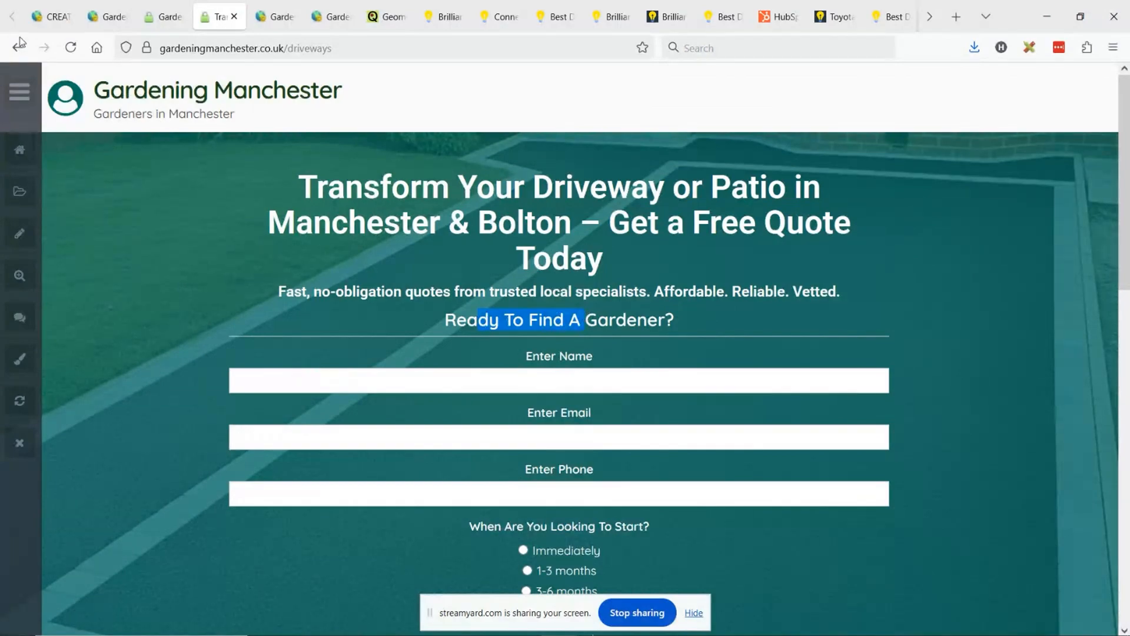
left_click(177, 9)
left_click(273, 17)
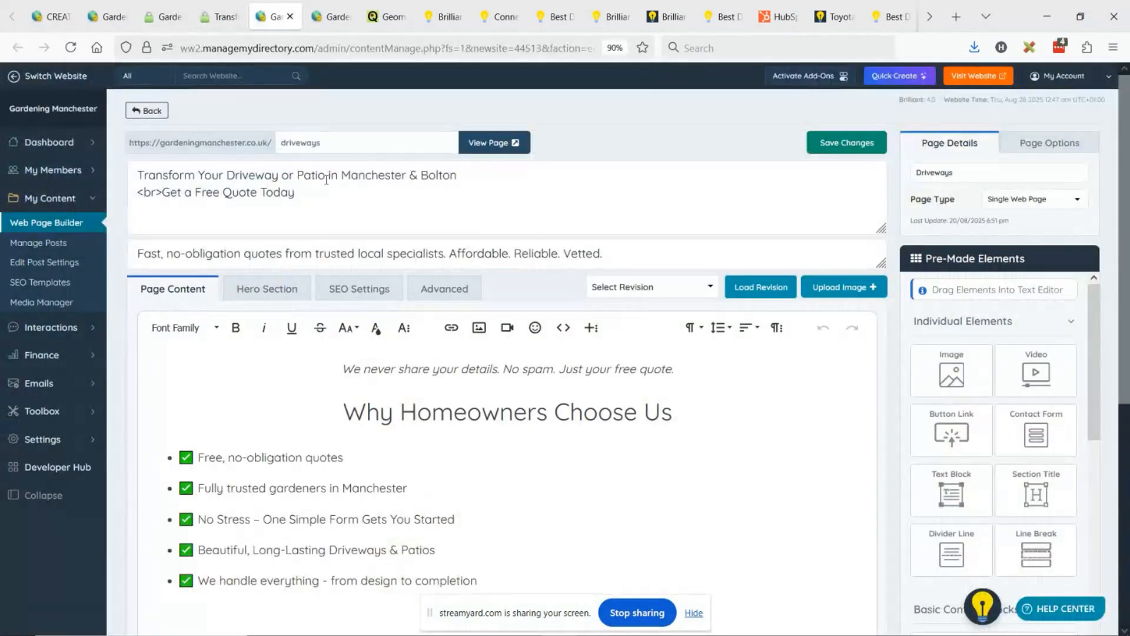
mouse_move(883, 265)
left_mouse_down()
mouse_move(886, 354)
mouse_move(890, 271)
left_mouse_up()
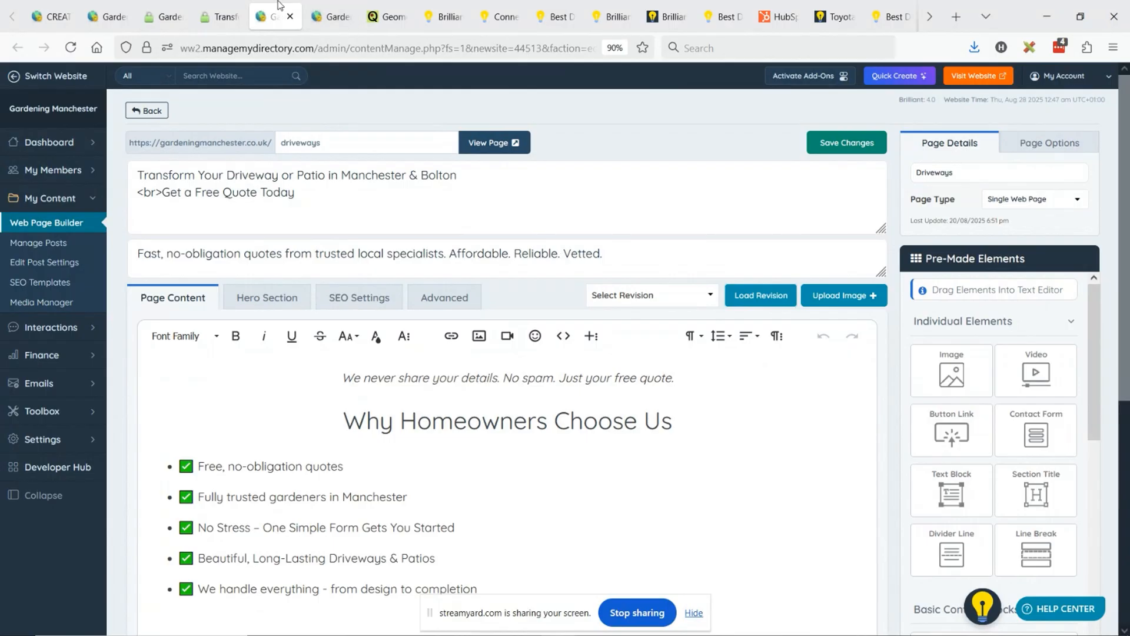
left_click(219, 16)
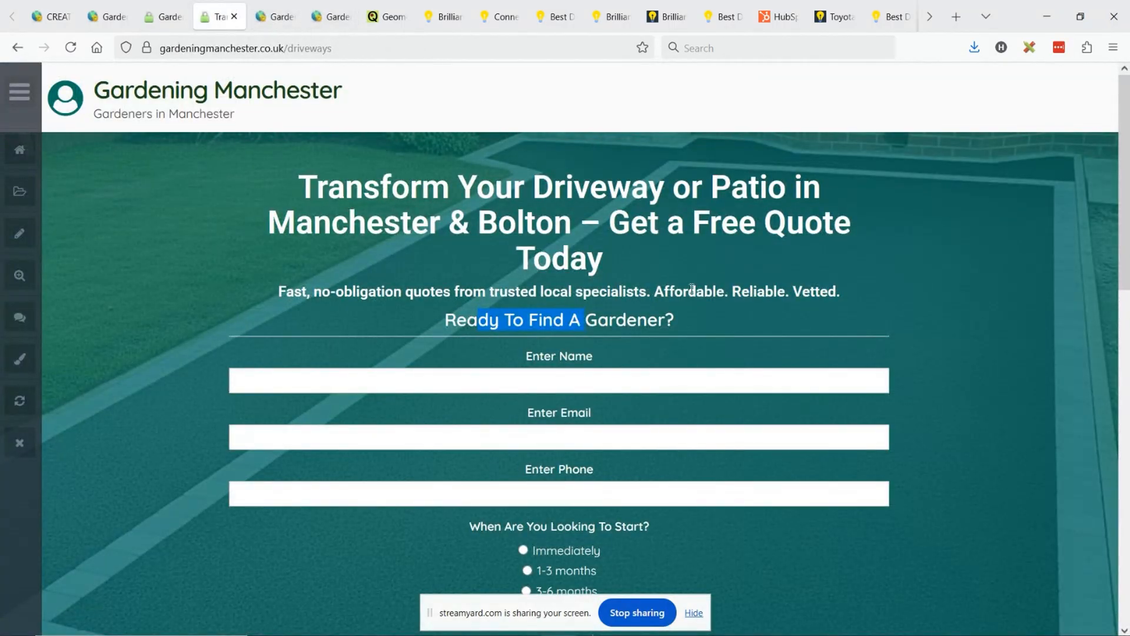
left_click_drag(670, 290, 828, 293)
left_click_drag(489, 320, 665, 321)
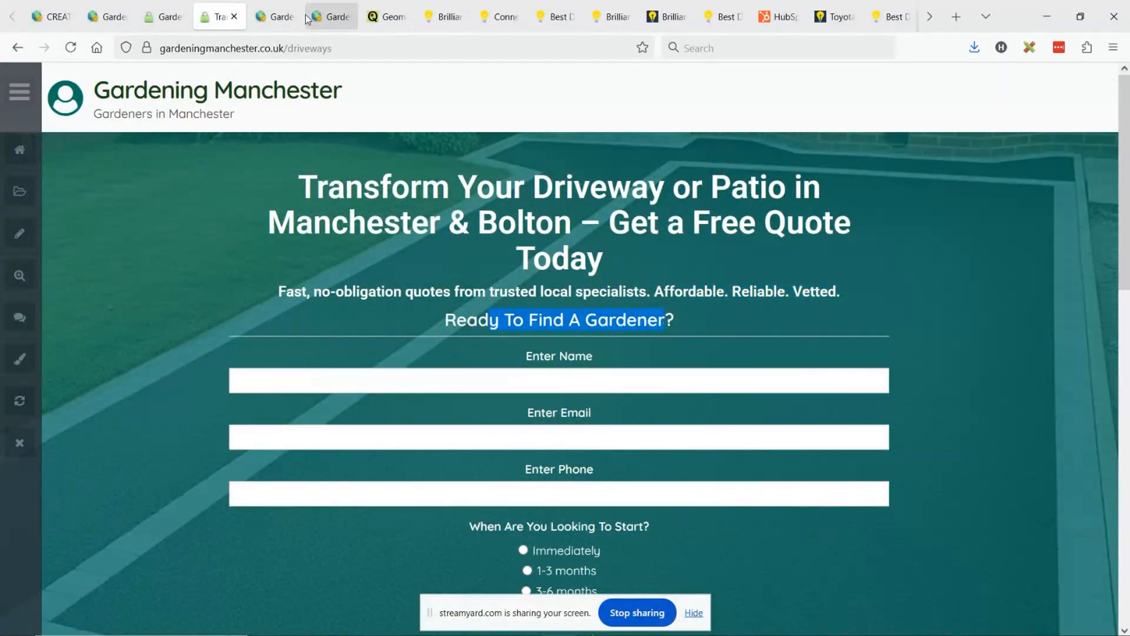
- Check the driveways page's body content in the other editor tab, highlighting the "We never share your details" line
left_click(307, 19)
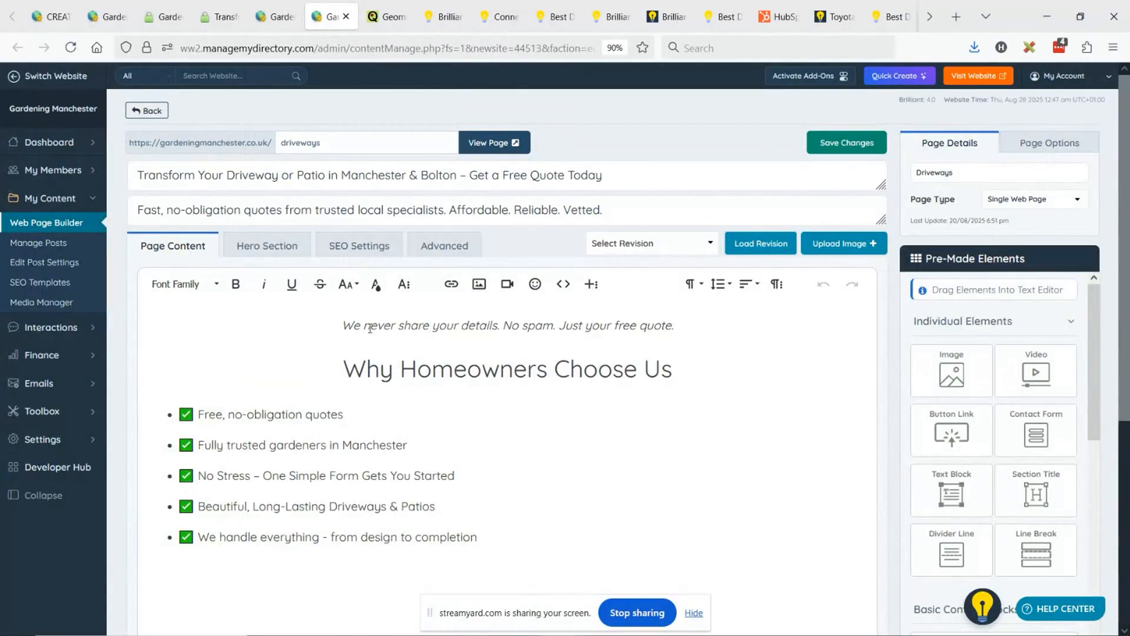
left_click_drag(370, 328, 656, 330)
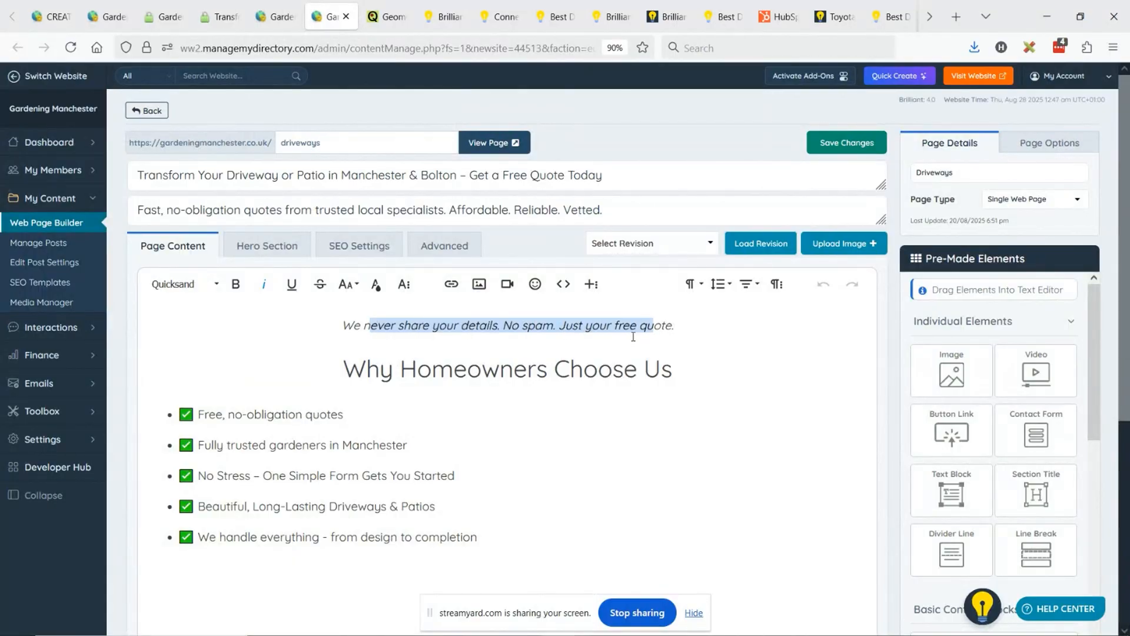
scroll(633, 337, "down", 3)
scroll(628, 337, "down", 3)
scroll(629, 337, "up", 3)
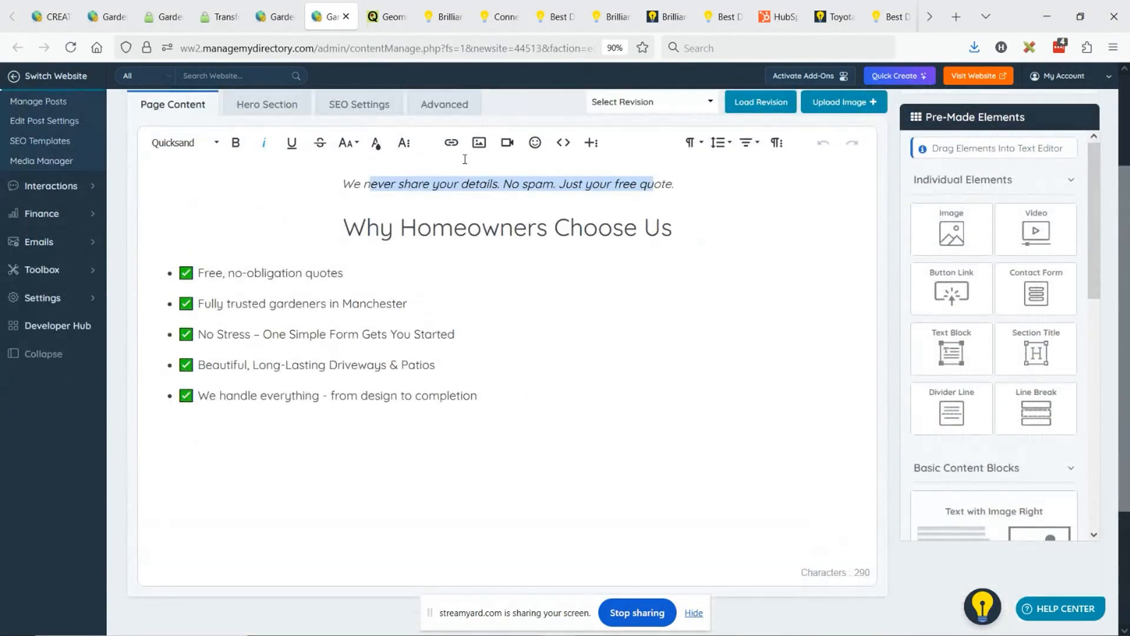
- Locate the form heading and the "We never share your details" line on the live driveways page, highlighting each
left_click(221, 4)
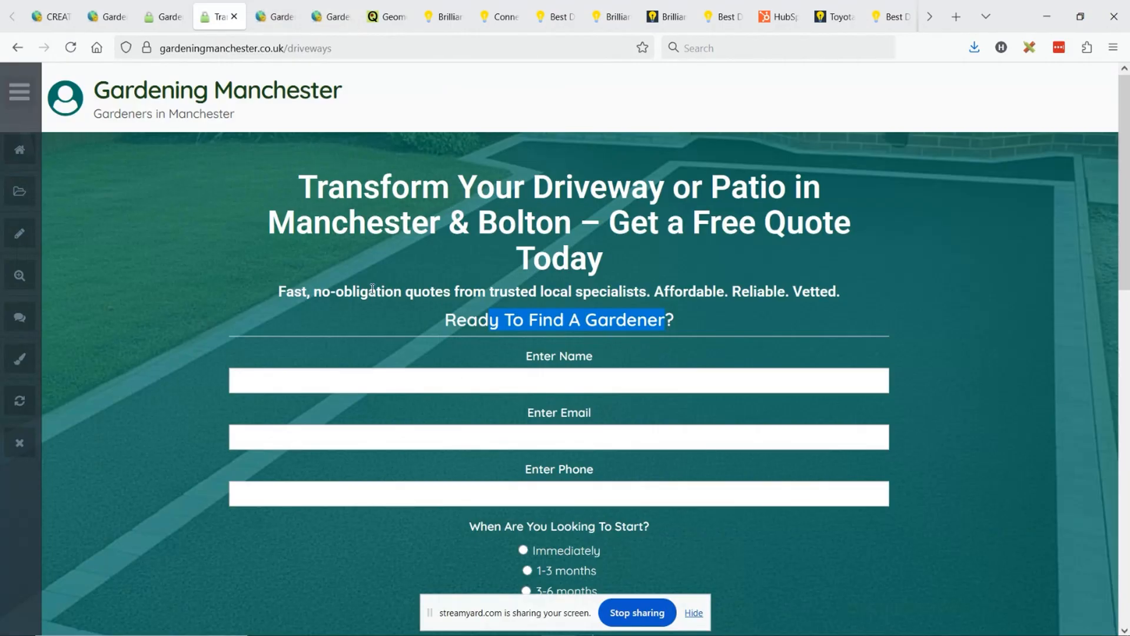
left_click(483, 301)
left_click_drag(465, 313, 665, 324)
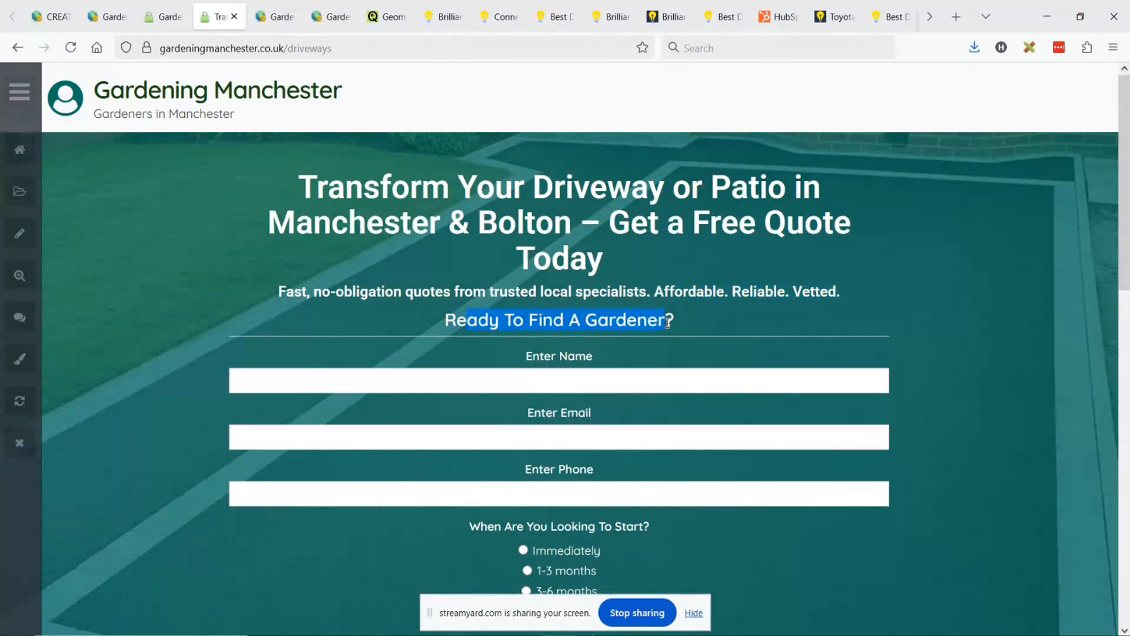
scroll(588, 349, "down", 10)
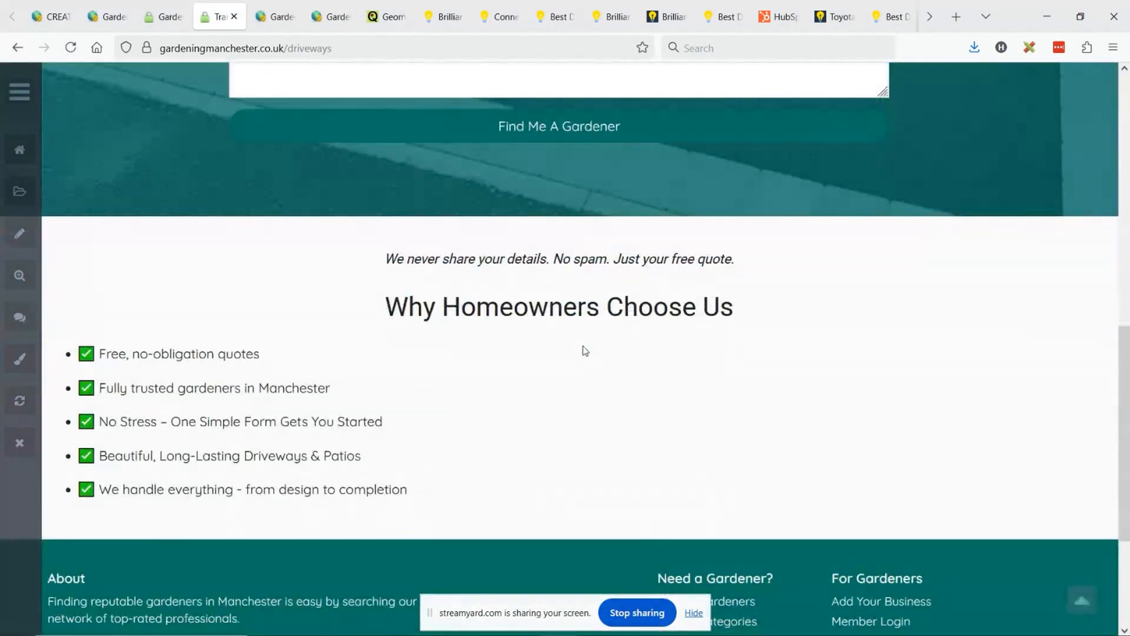
left_click_drag(411, 257, 533, 269)
scroll(532, 269, "up", 12)
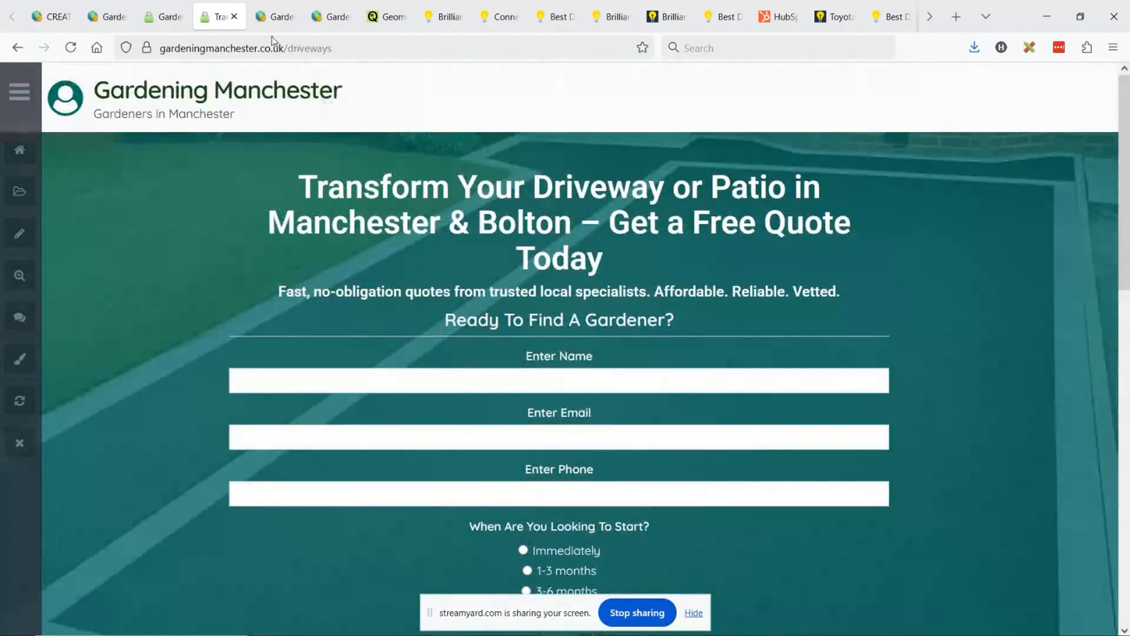
- Open the driveways page's hero section settings and look through them to the additional hero section content
left_click(273, 5)
left_click(265, 295)
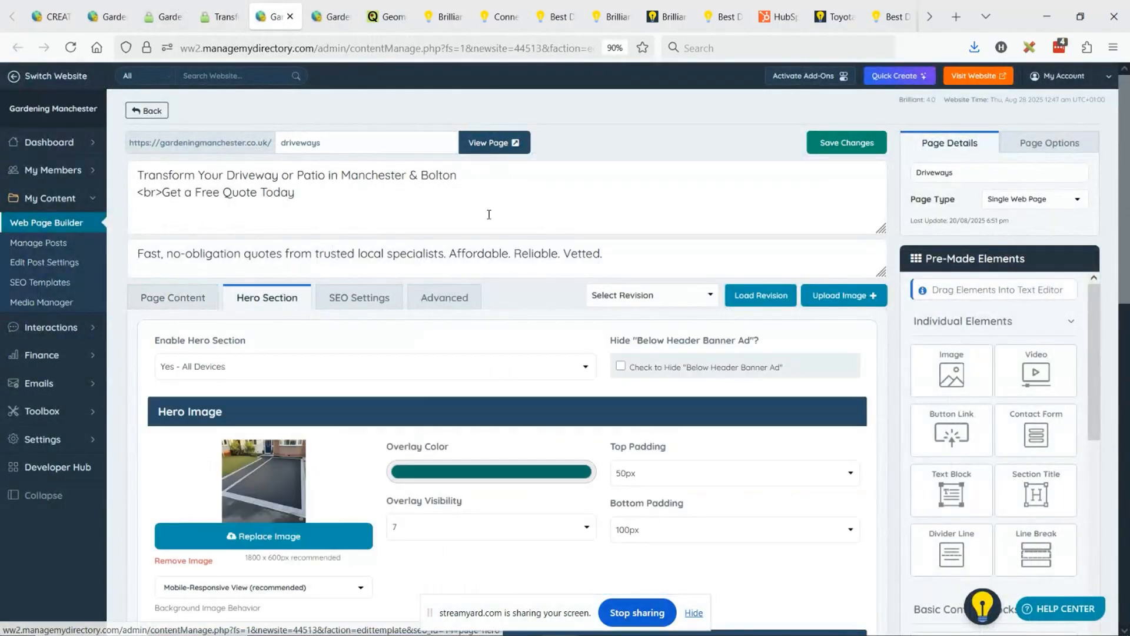
scroll(536, 216, "down", 5)
scroll(659, 248, "down", 2)
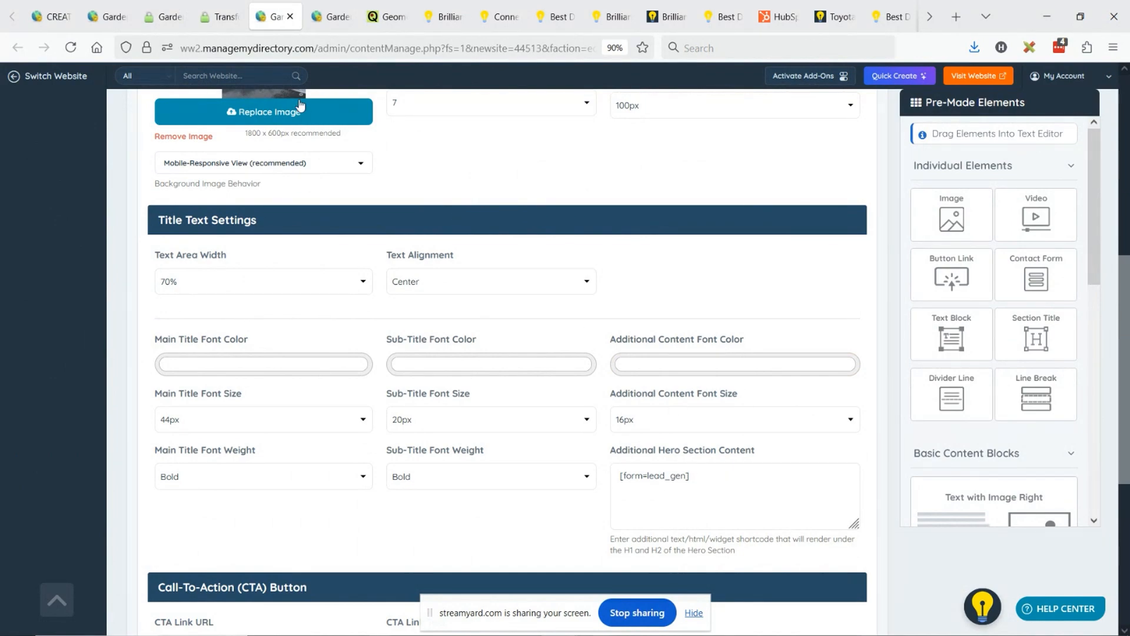
- Examine the length and layout of the quote form within the live driveways page's hero section
left_click(219, 16)
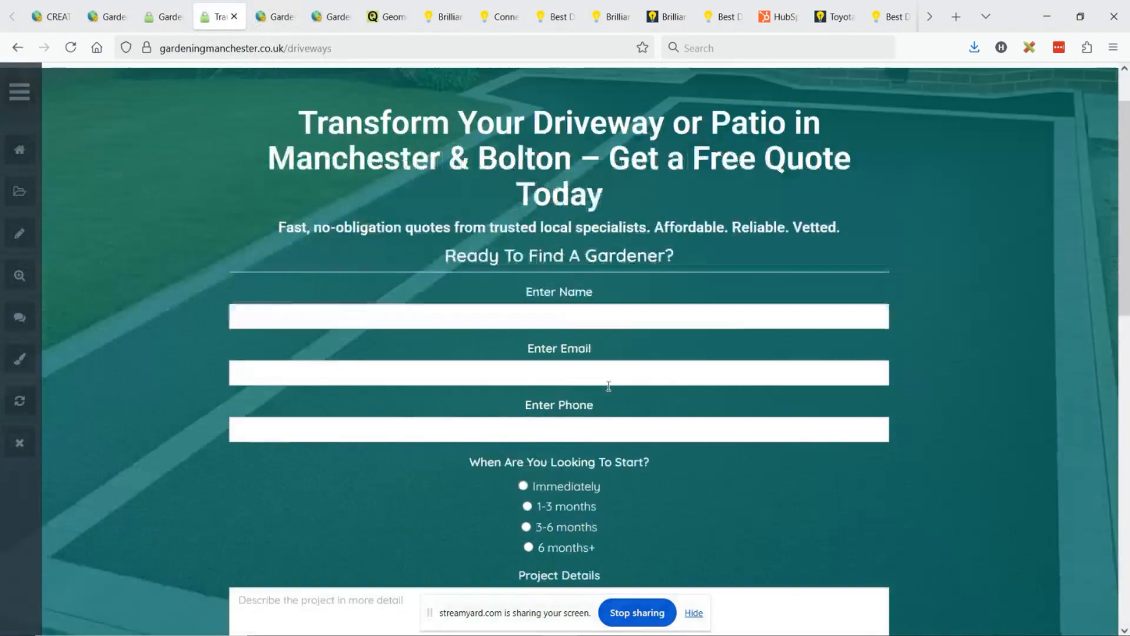
scroll(608, 386, "down", 7)
scroll(515, 171, "up", 3)
scroll(539, 243, "down", 1)
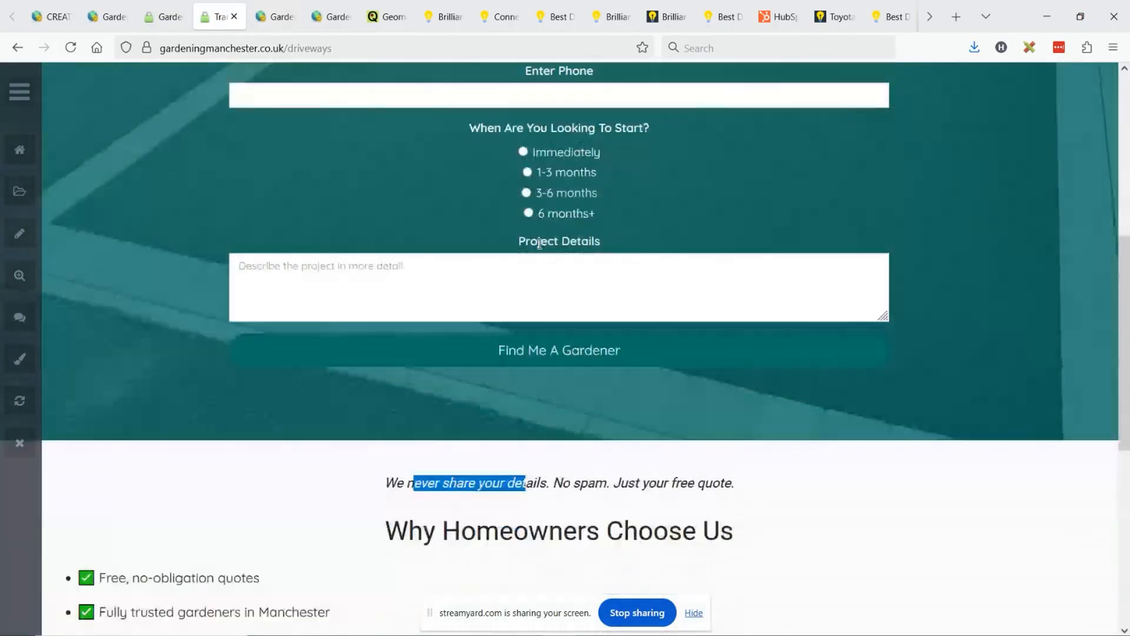
scroll(539, 243, "down", 1)
scroll(510, 189, "up", 3)
scroll(542, 189, "down", 3)
scroll(543, 191, "up", 3)
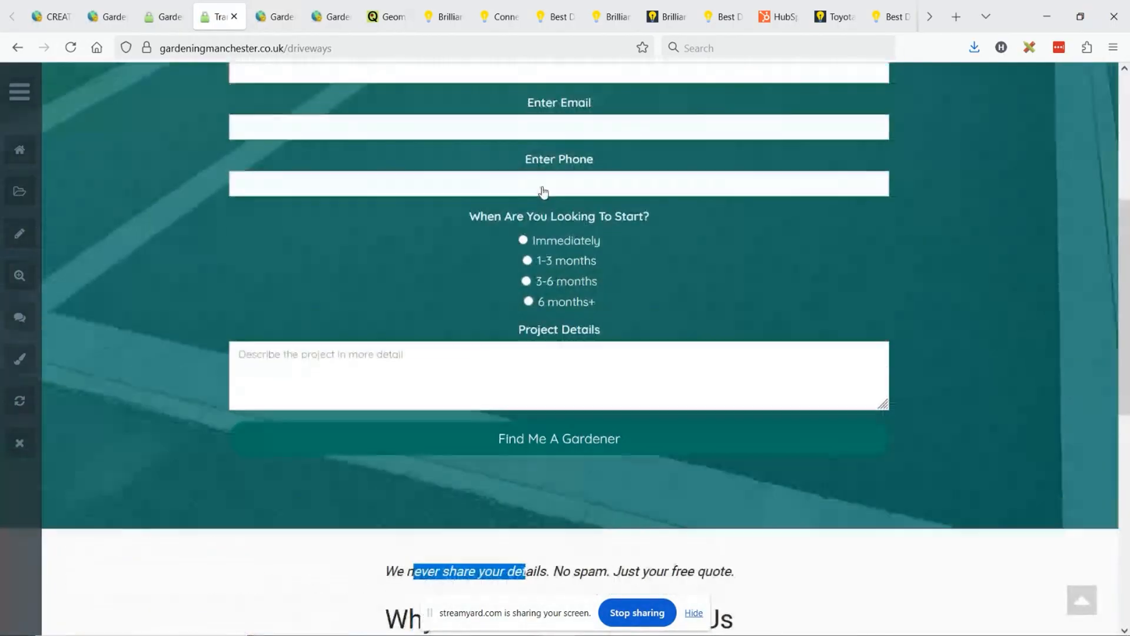
scroll(543, 192, "up", 5)
scroll(589, 294, "down", 3)
scroll(630, 380, "up", 2)
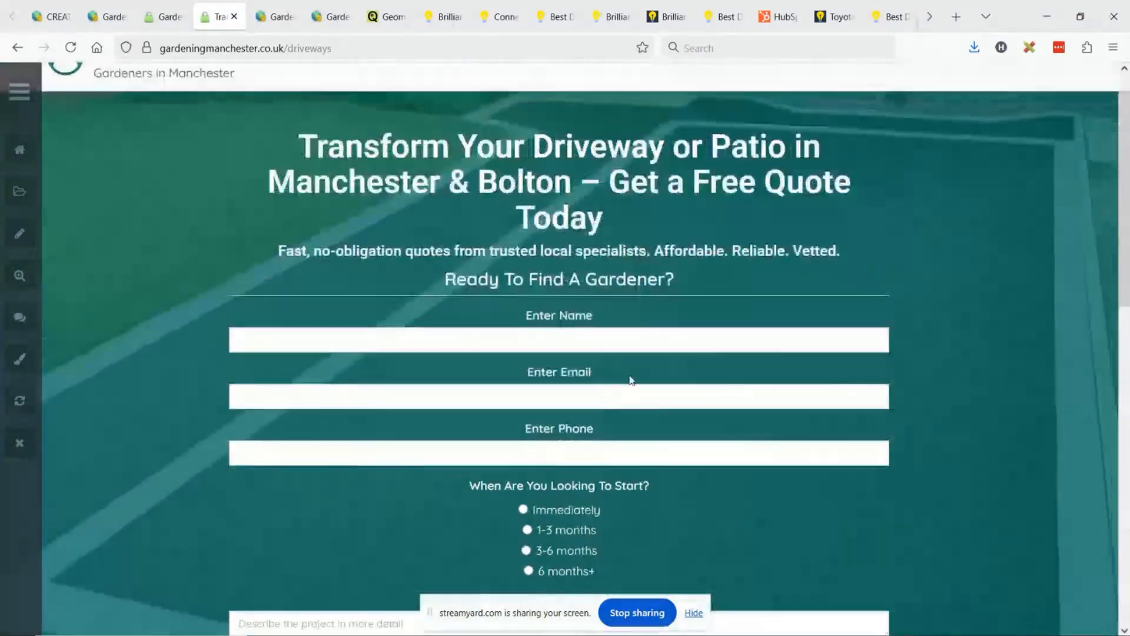
scroll(631, 379, "up", 1)
- Cut the [form=lead_gen] shortcode out of the additional hero section content
left_click(280, 8)
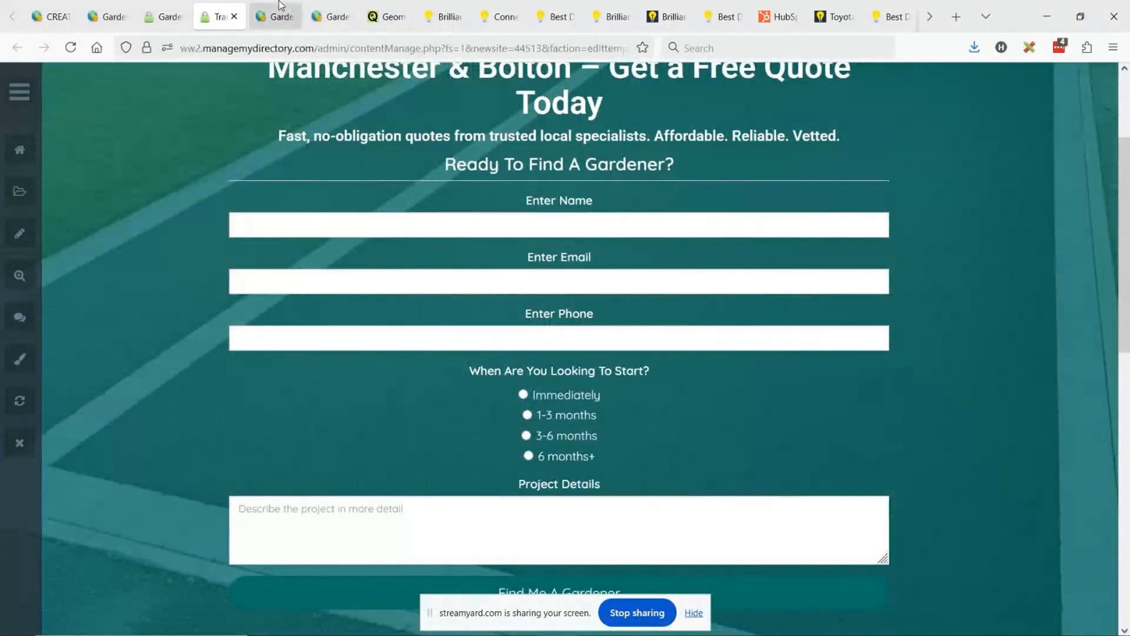
left_click_drag(725, 473, 616, 475)
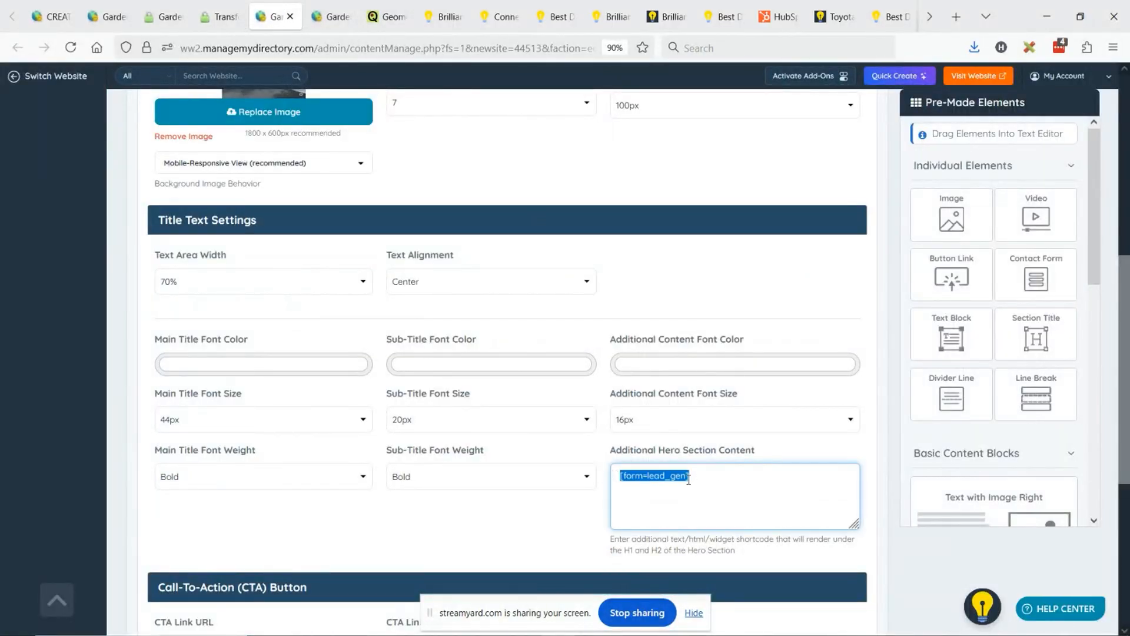
key("ctrl+x")
- Add three blank lines above the "We never share your details" line in the page content
scroll(258, 346, "up", 7)
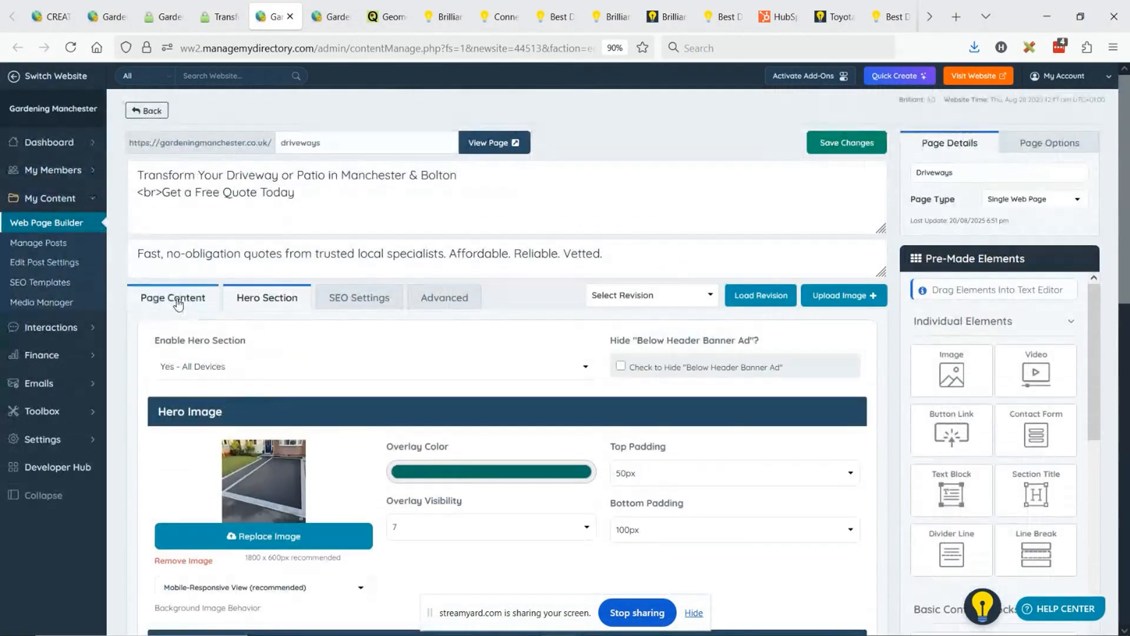
left_click(179, 301)
scroll(412, 236, "down", 3)
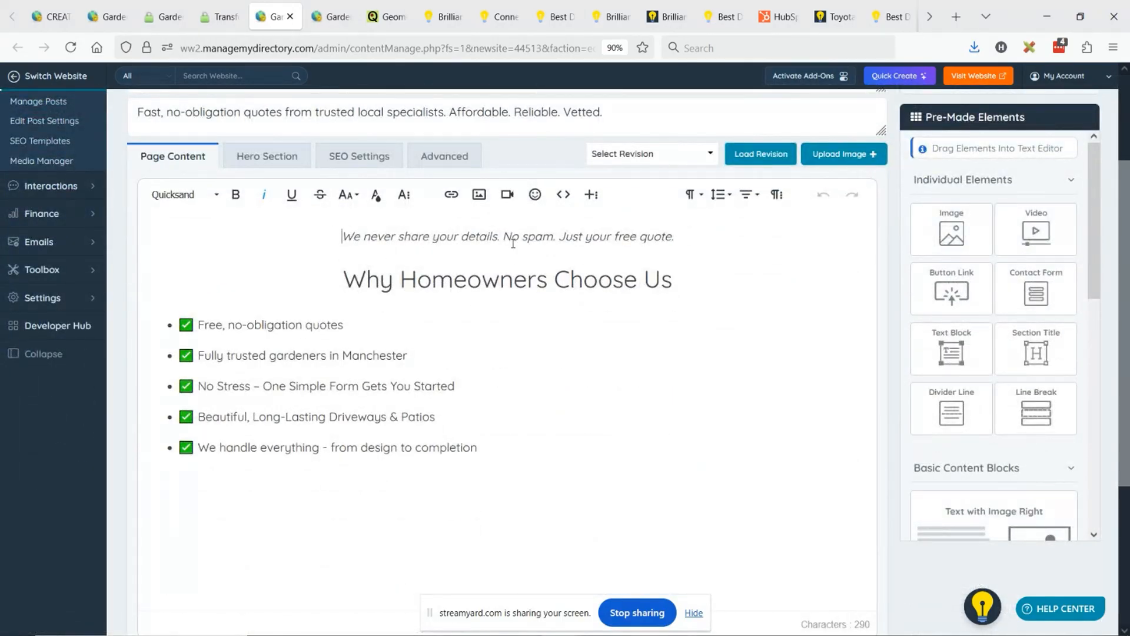
key("Return")
key("Return")
key("Return")
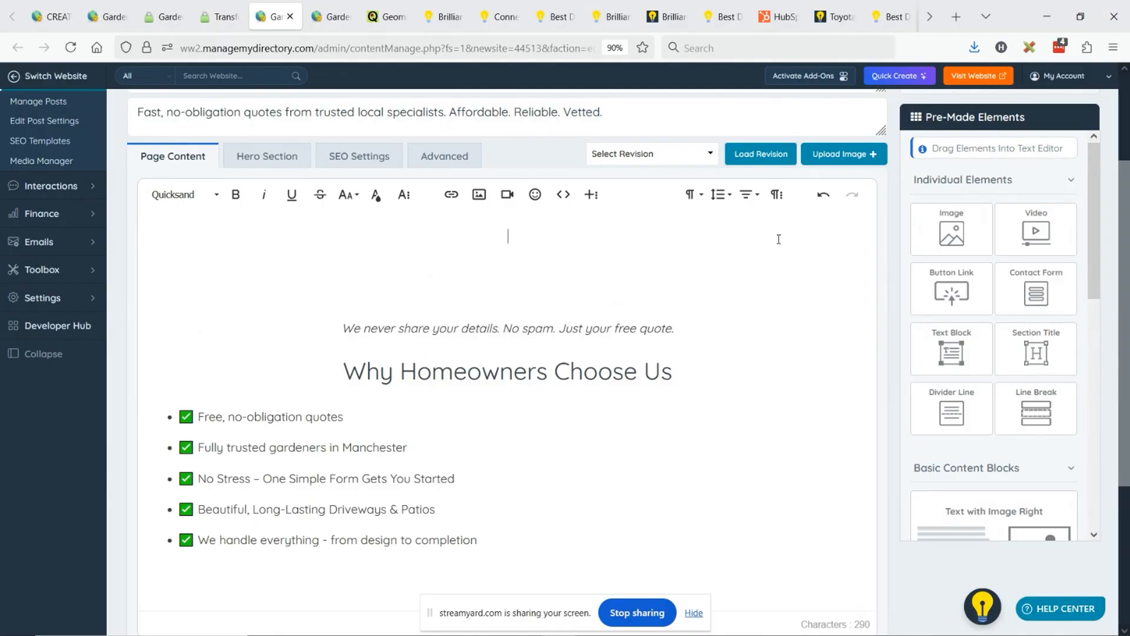
- Insert a 1 × 3 table at the start of the page content and paste [form=lead_gen] into its middle cell
left_click(777, 196)
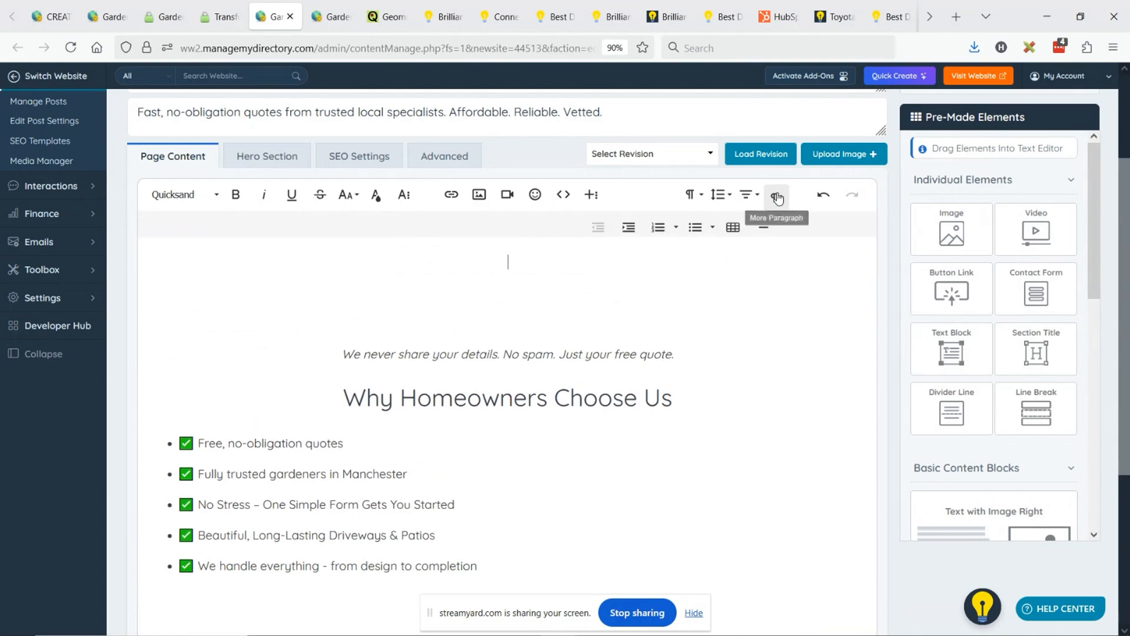
left_click(733, 227)
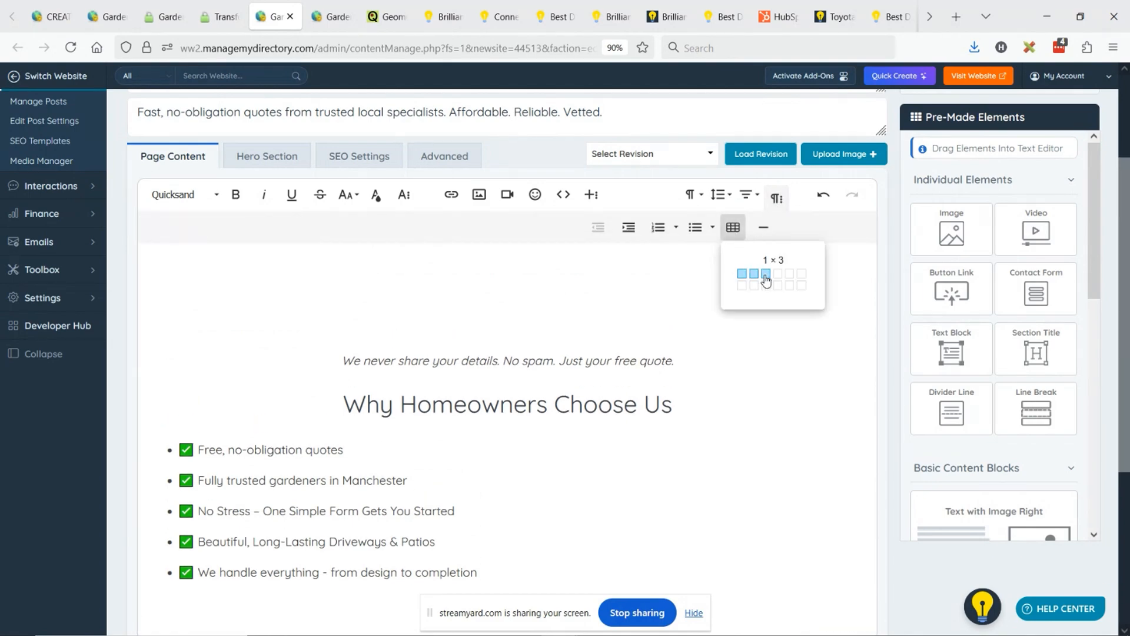
left_click(766, 274)
left_click(474, 275)
key("ctrl+v")
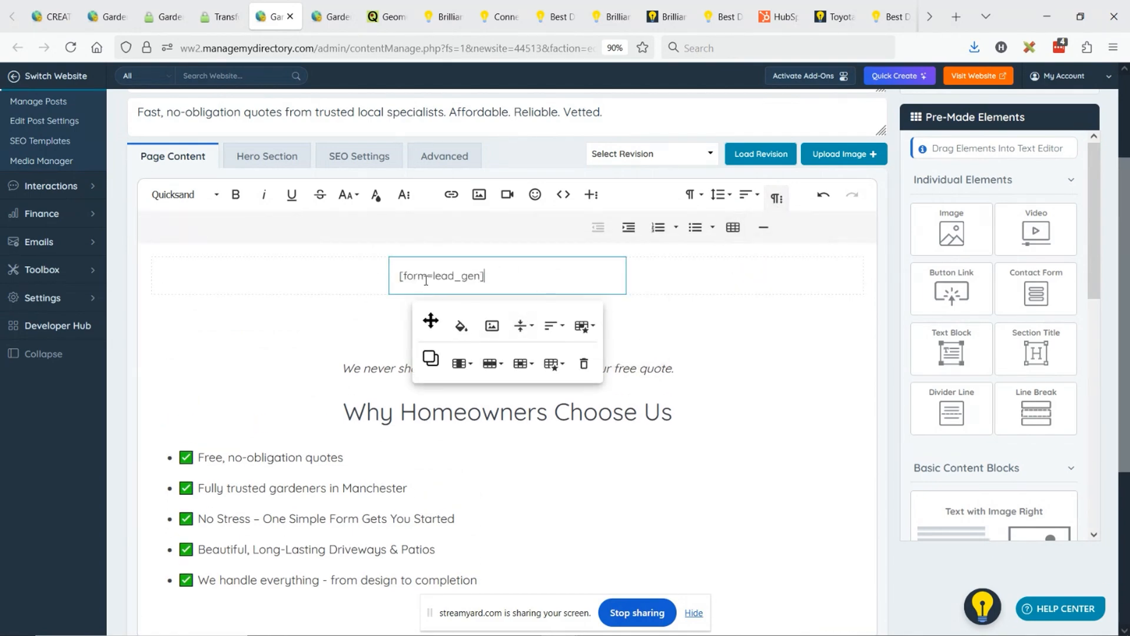
- Save the driveways page changes and reload the live page to check the new layout
scroll(741, 282, "up", 4)
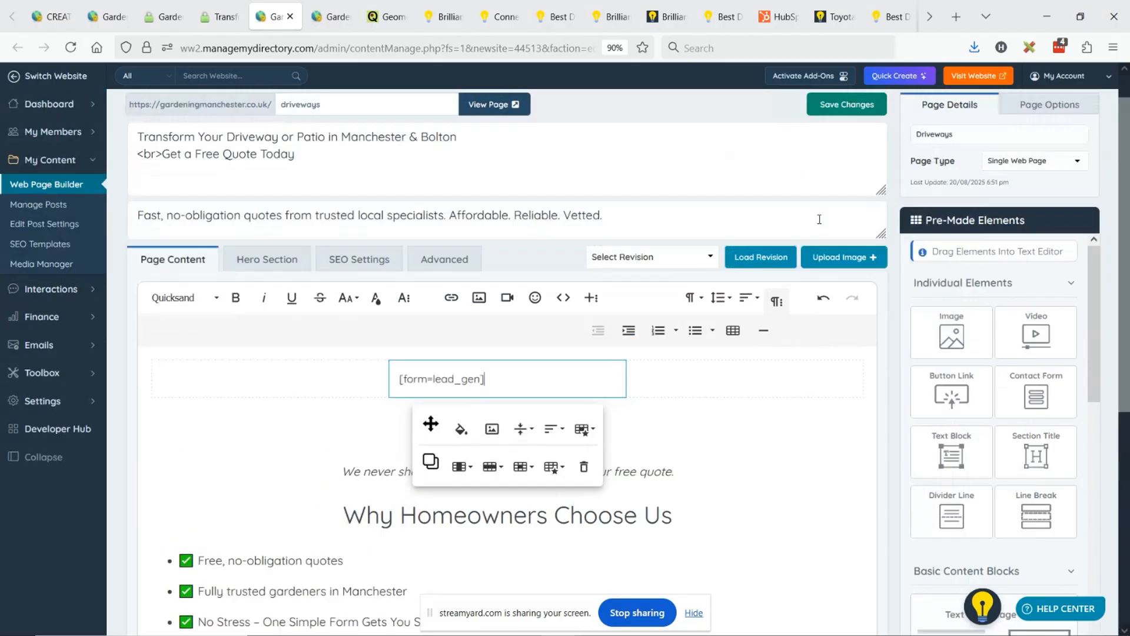
left_click(847, 142)
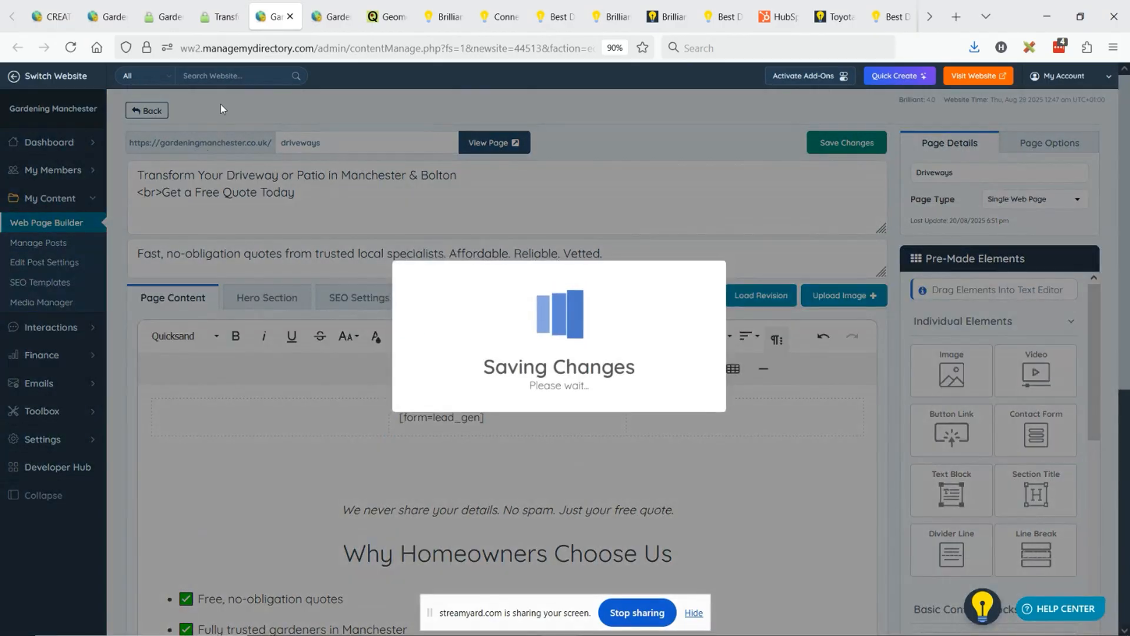
left_click(219, 16)
left_click(71, 48)
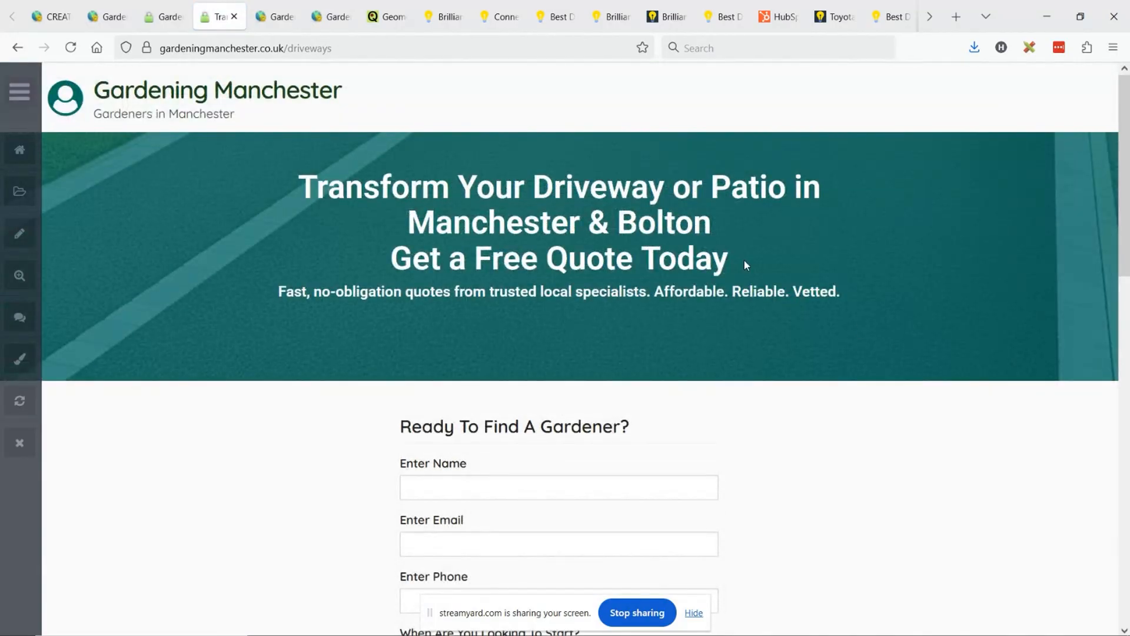
- Apply the Content Box Design style to the table cell containing [form=lead_gen] in the driveways page content
scroll(689, 303, "down", 5)
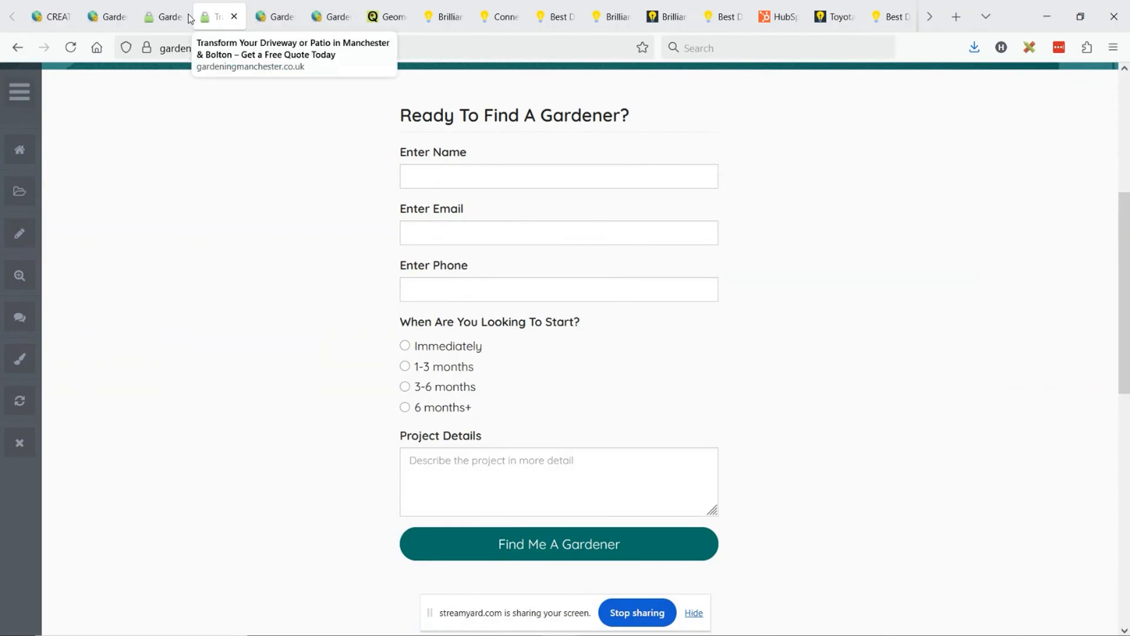
left_click(273, 13)
scroll(589, 271, "down", 2)
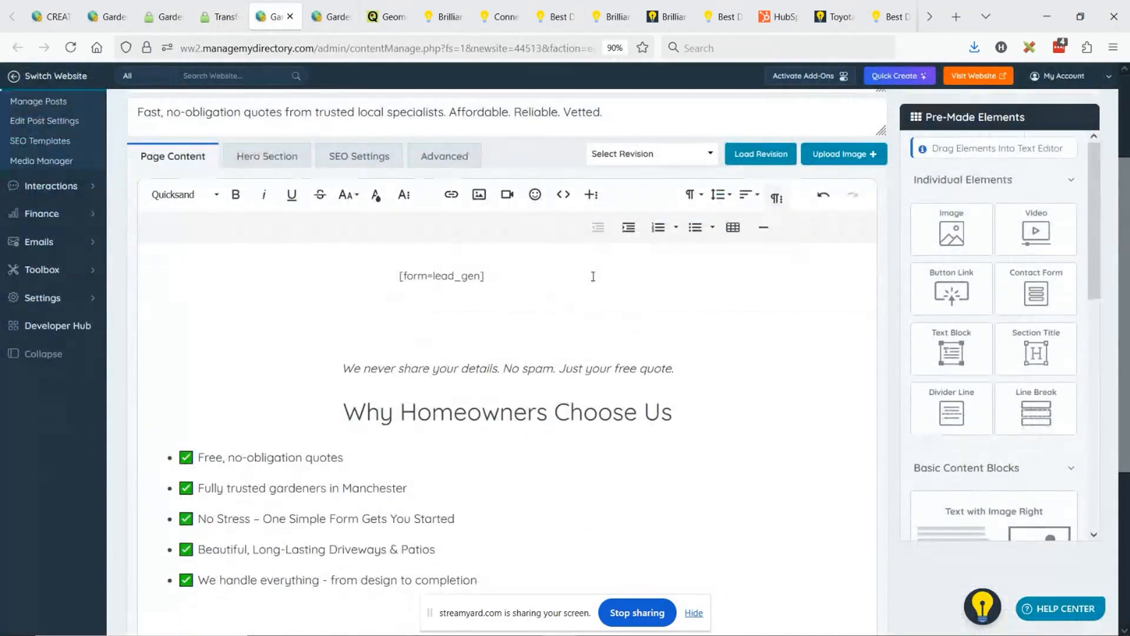
left_click(614, 268)
left_click(783, 298)
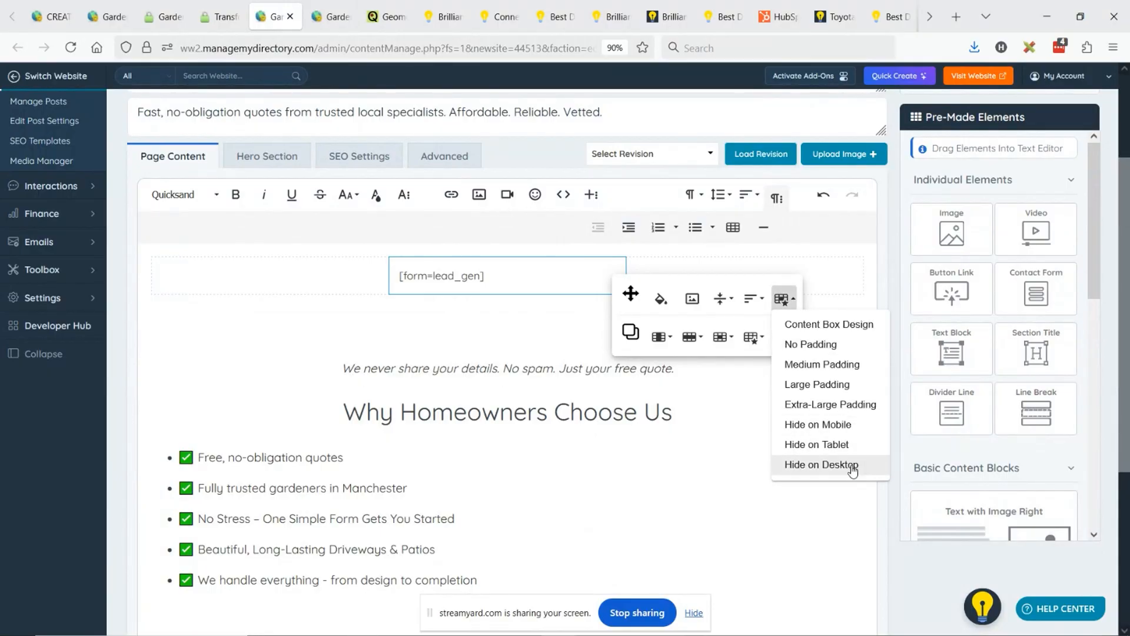
left_click(824, 329)
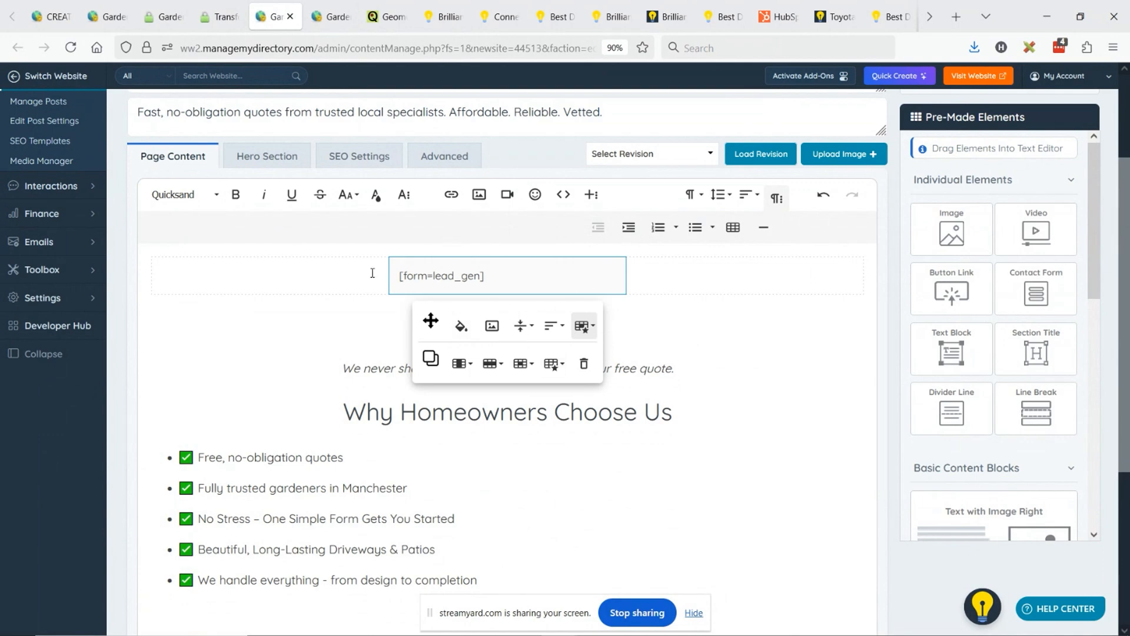
- Widen the table's middle column on both sides so the [form=lead_gen] cell takes more of the row
left_click_drag(388, 275, 304, 271)
left_click(601, 280)
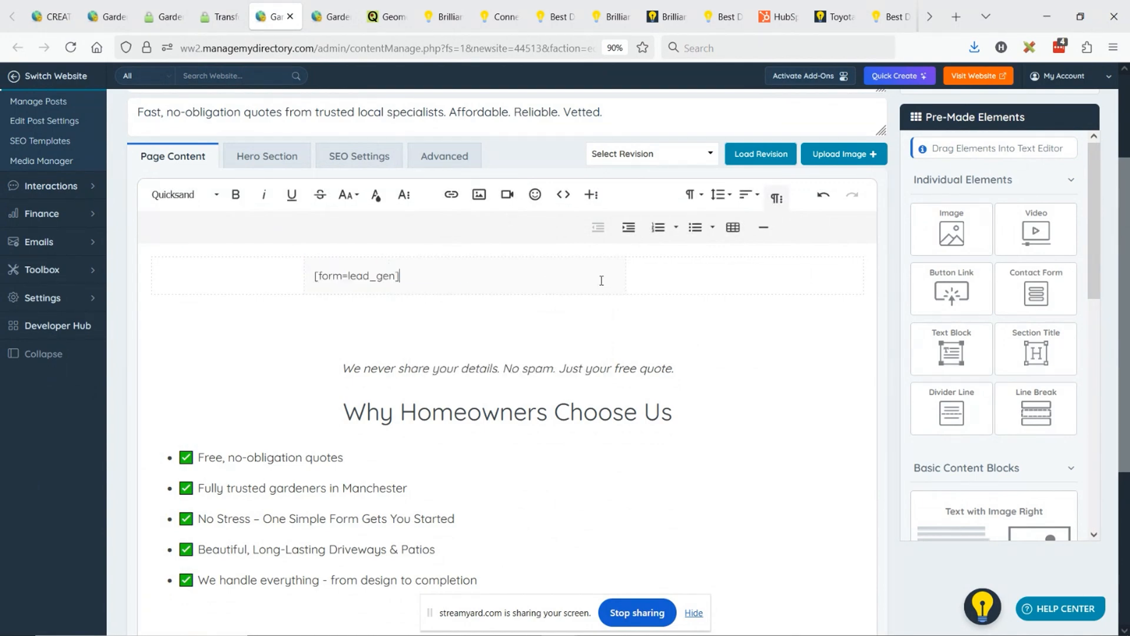
left_click_drag(625, 280, 714, 281)
- Examine how the hero title's lines break on the live driveways page compared with the title text in the page editor
scroll(839, 201, "up", 3)
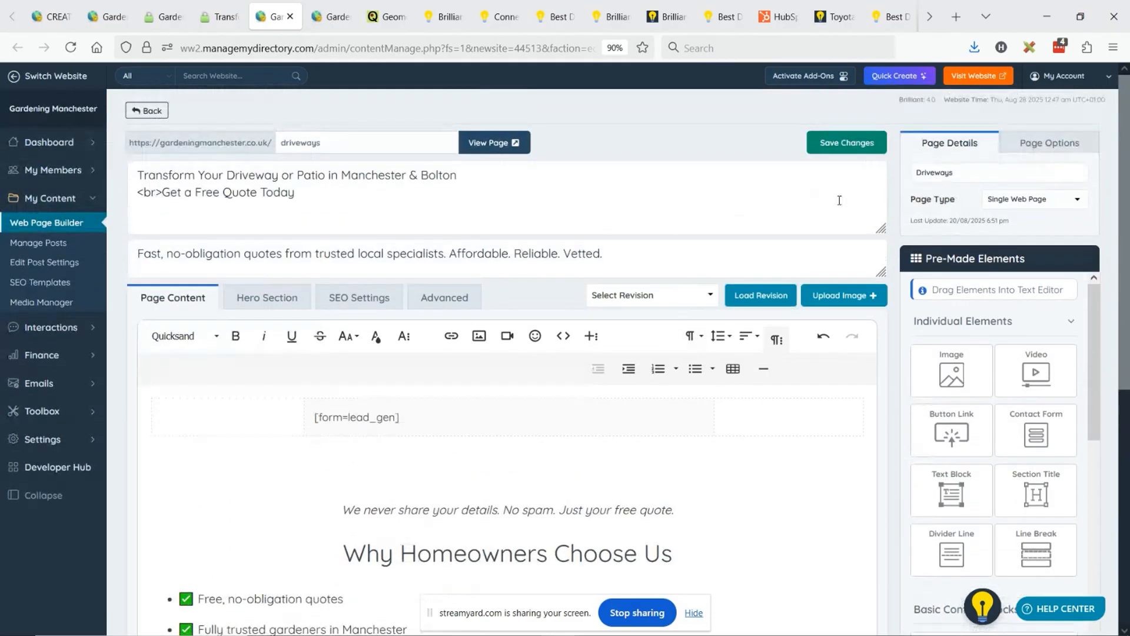
left_click_drag(361, 205, 134, 166)
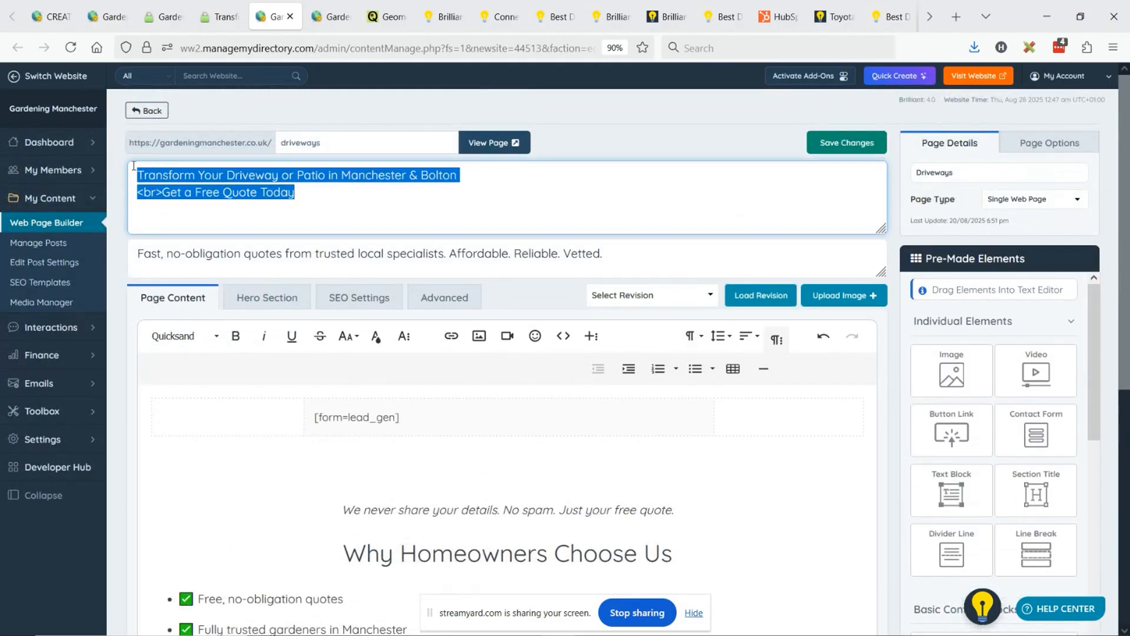
left_click(270, 301)
left_click(332, 17)
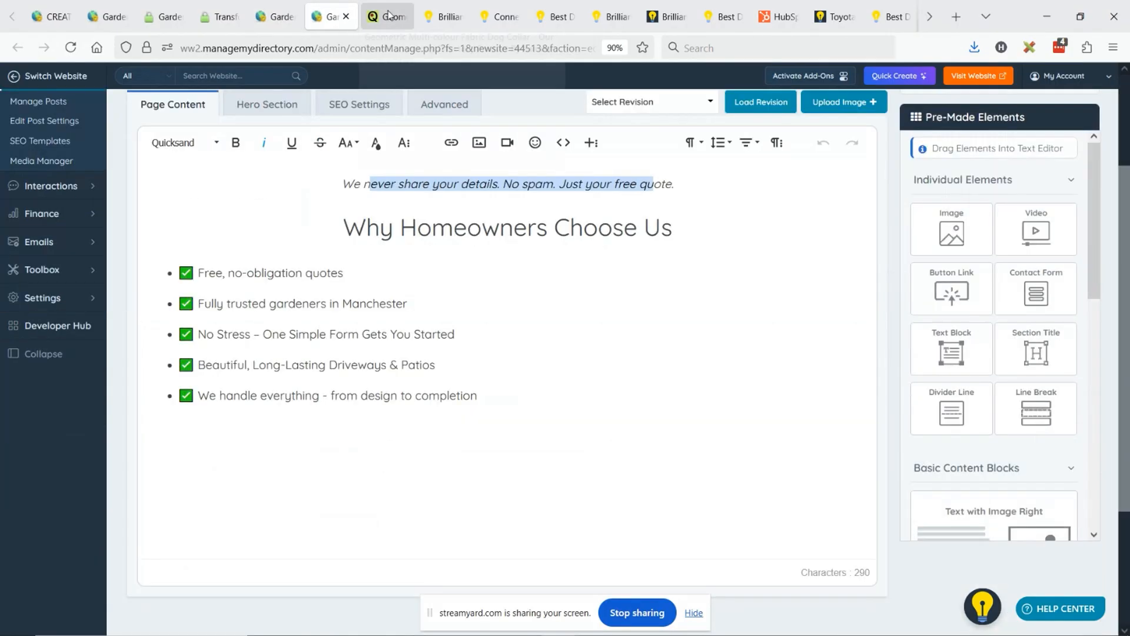
left_click(220, 17)
scroll(480, 230, "up", 5)
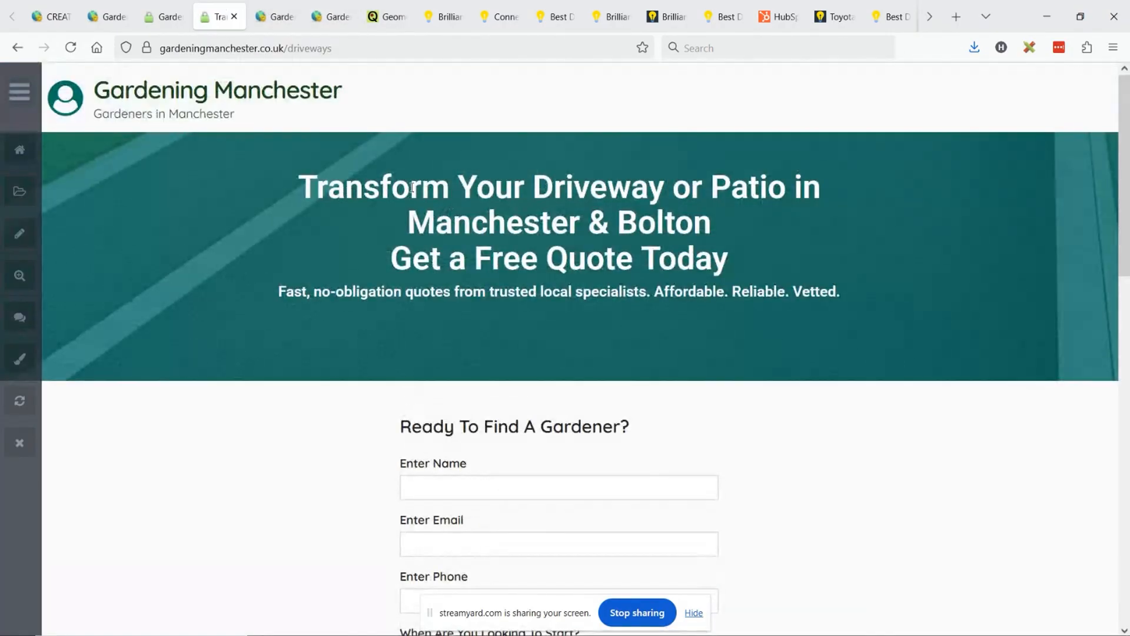
left_click_drag(412, 187, 617, 222)
left_click(764, 180)
left_click_drag(703, 221, 412, 218)
left_click(498, 188)
left_click_drag(400, 261, 719, 265)
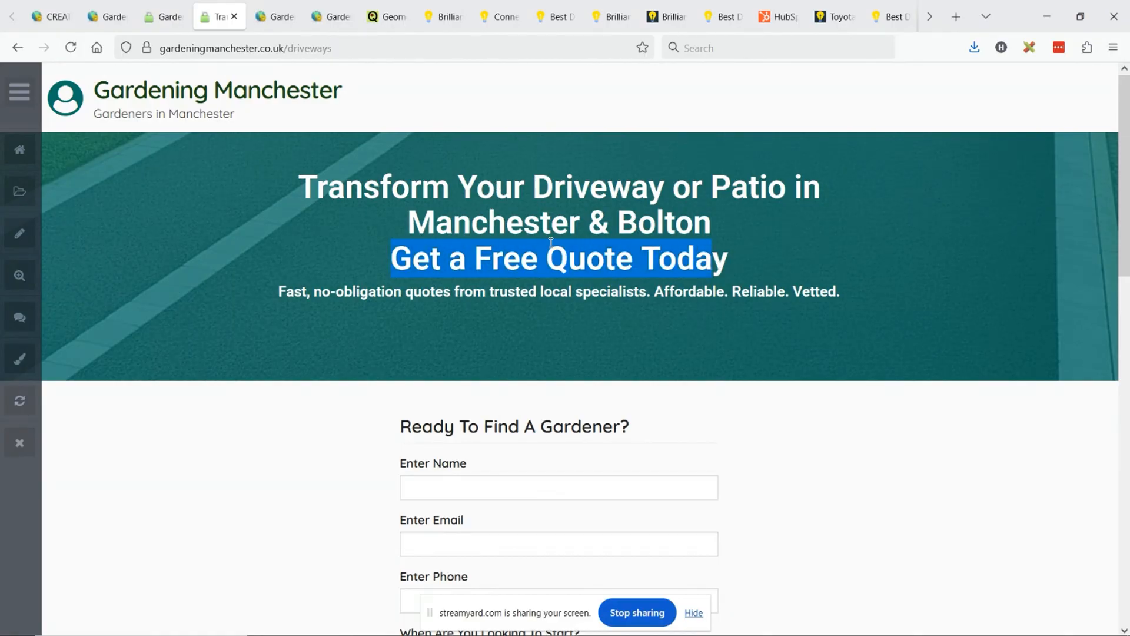
left_click(536, 223)
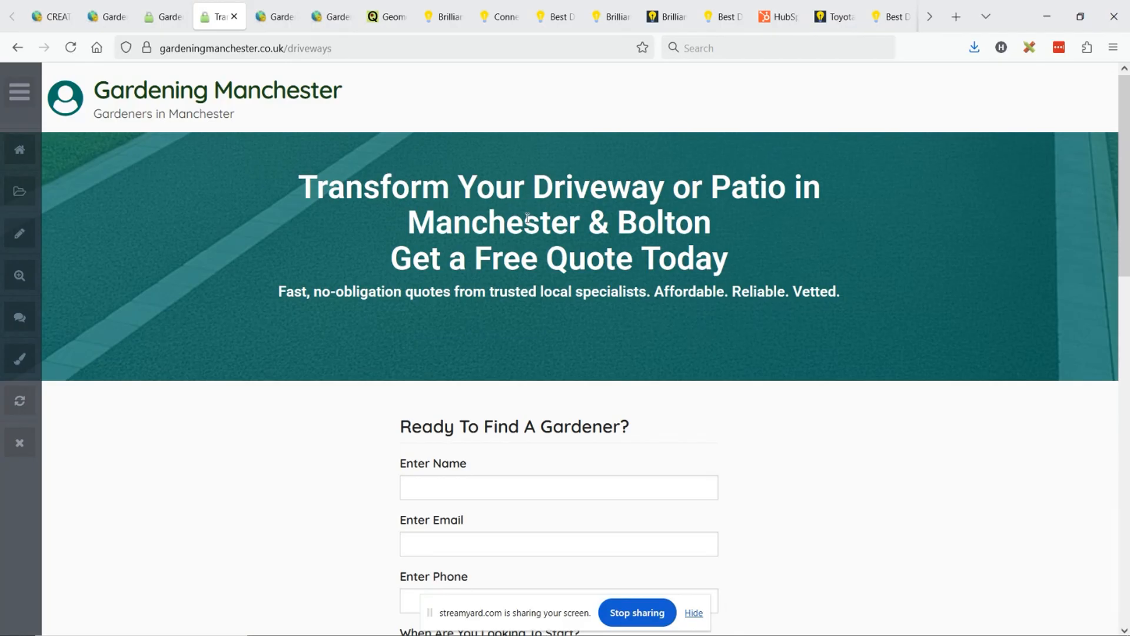
left_click(179, 8)
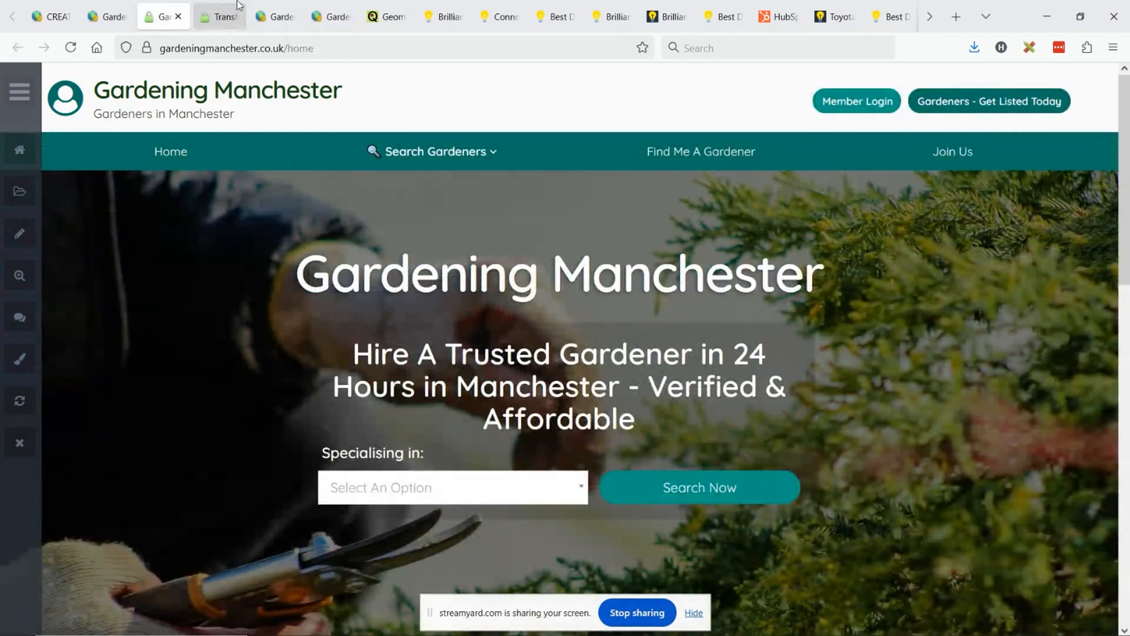
left_click(224, 6)
- Set the hero section's title text area width to 100% in the driveways page editor
left_click(273, 17)
scroll(515, 213, "down", 4)
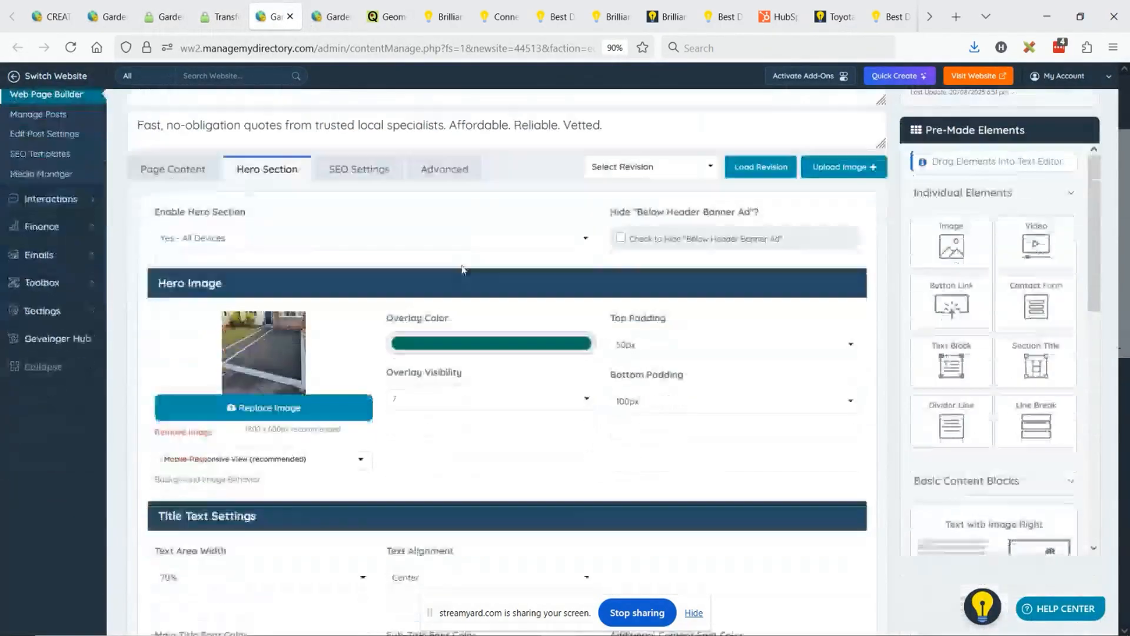
scroll(515, 213, "down", 2)
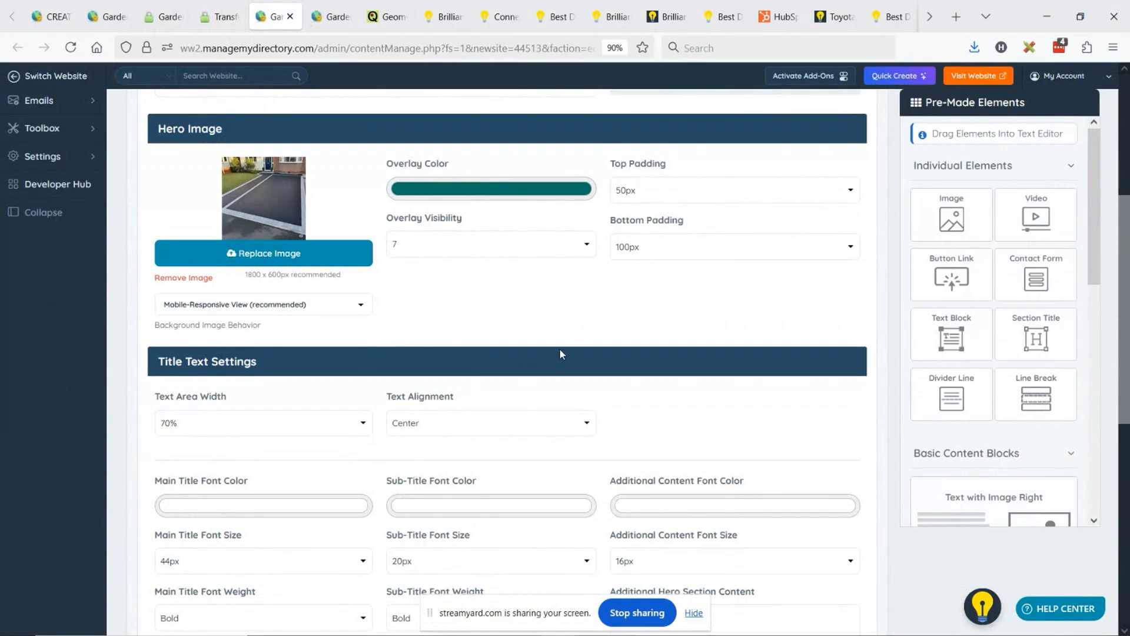
left_click_drag(156, 399, 227, 400)
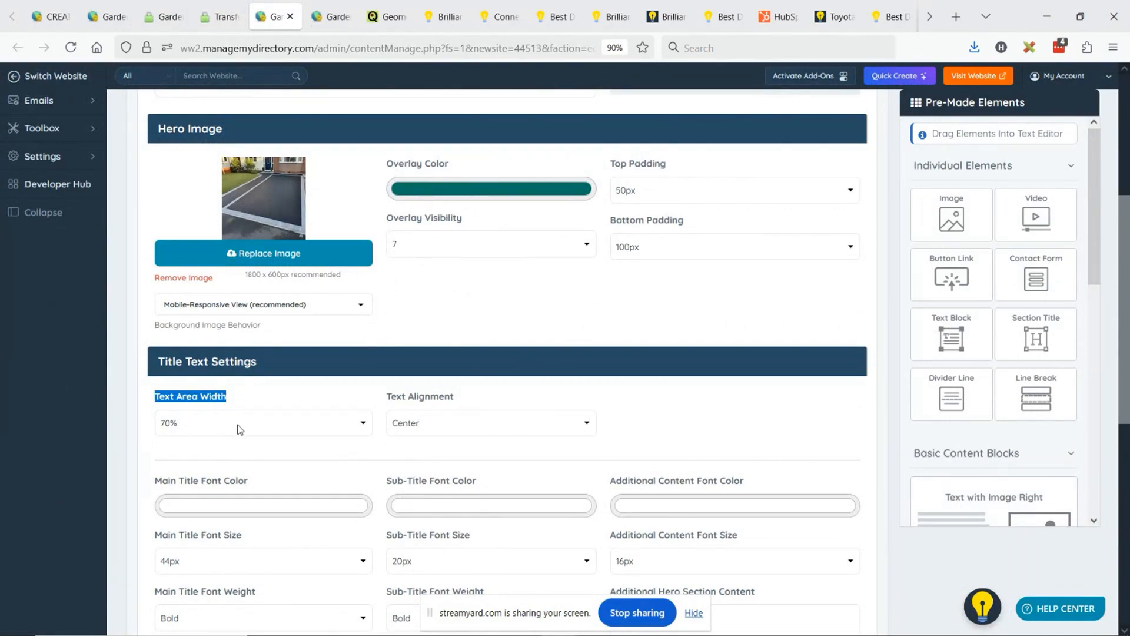
left_click(238, 425)
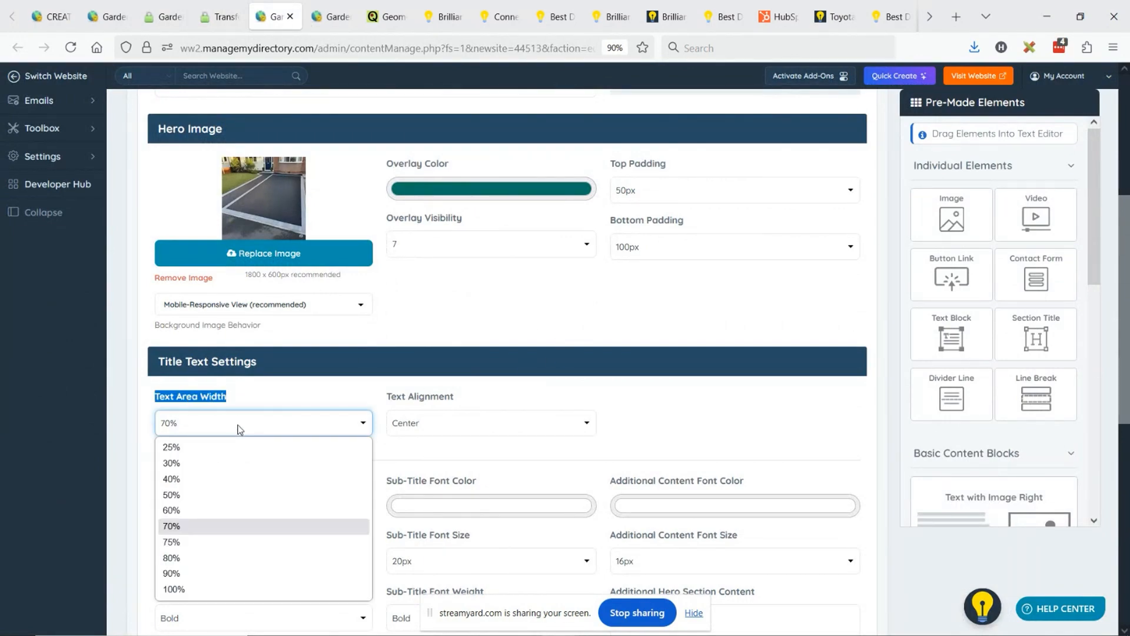
left_click(214, 585)
- Set the hero's main title font size to 68px and its sub-title font size to 36px
scroll(260, 413, "down", 2)
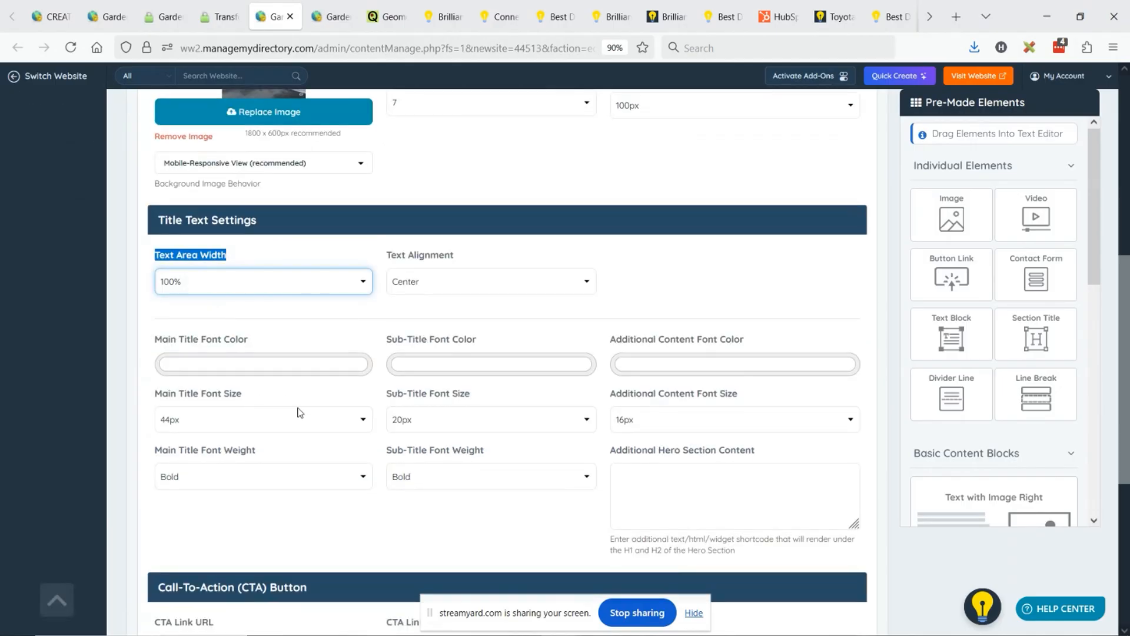
left_click(300, 412)
scroll(302, 288, "down", 5)
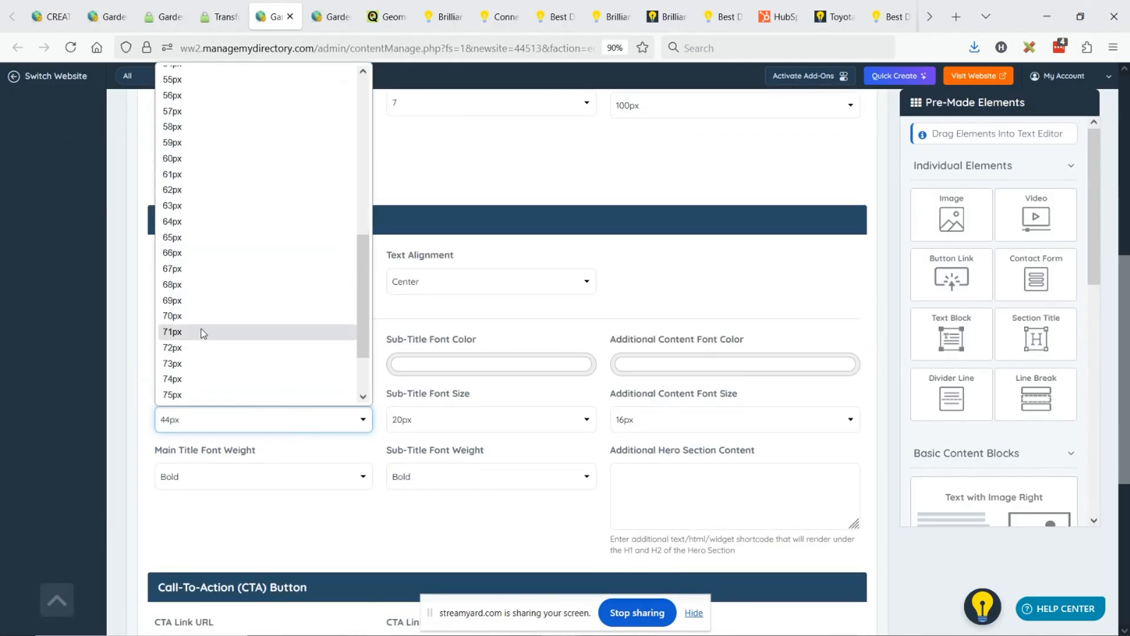
left_click(198, 285)
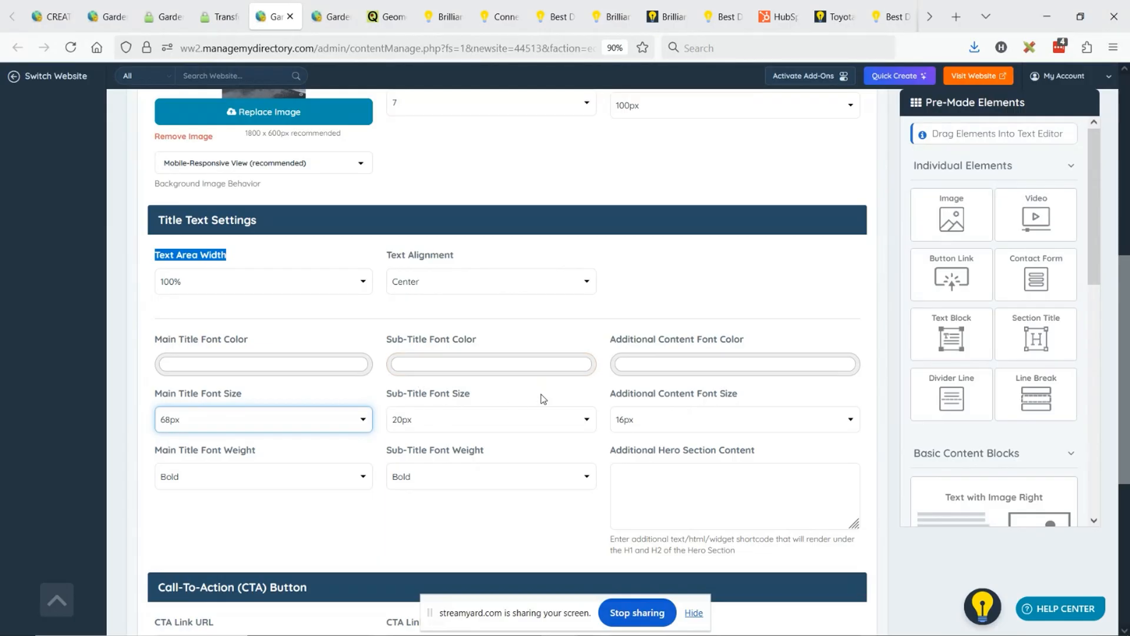
left_click(447, 421)
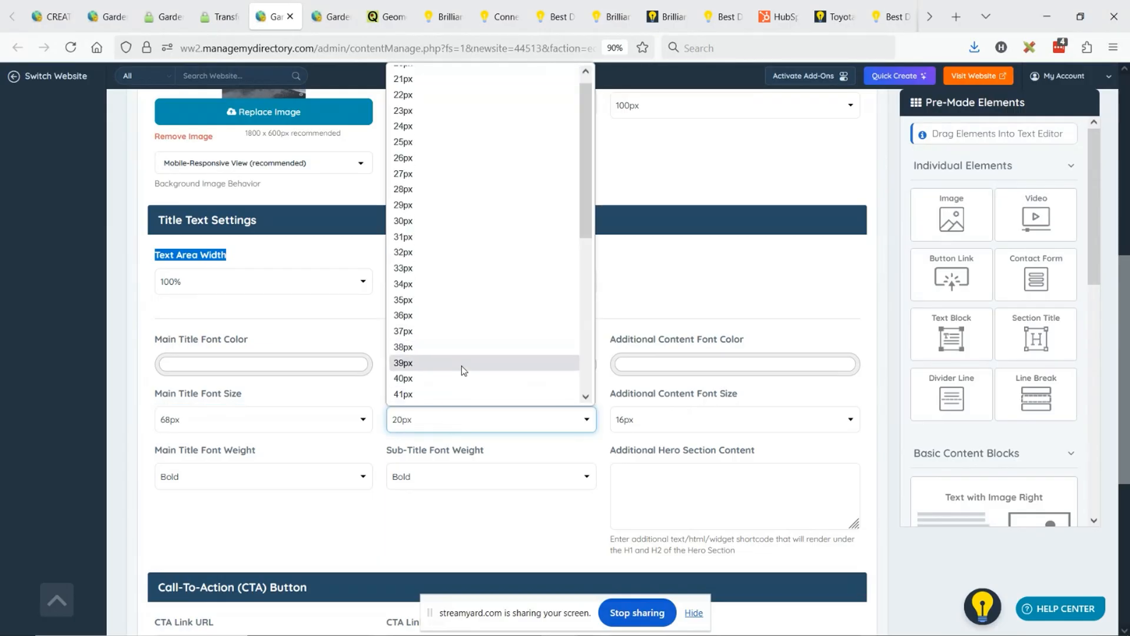
left_click(444, 315)
- Save the hero text changes and reload the live driveways page to review the larger heading and boxed form
scroll(592, 382, "up", 7)
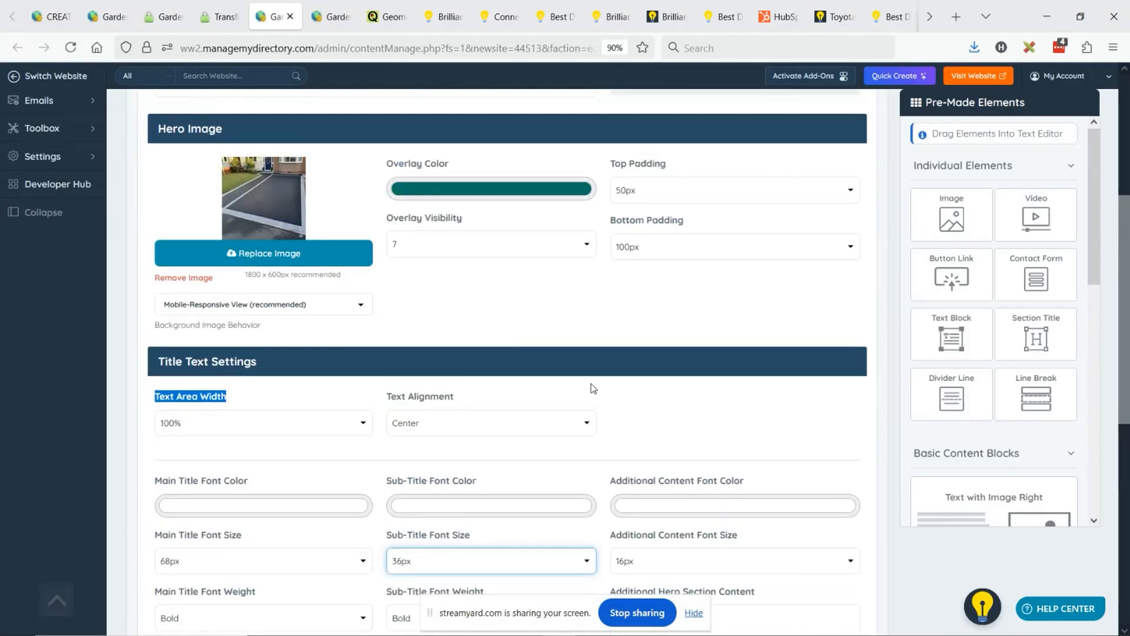
left_click(848, 143)
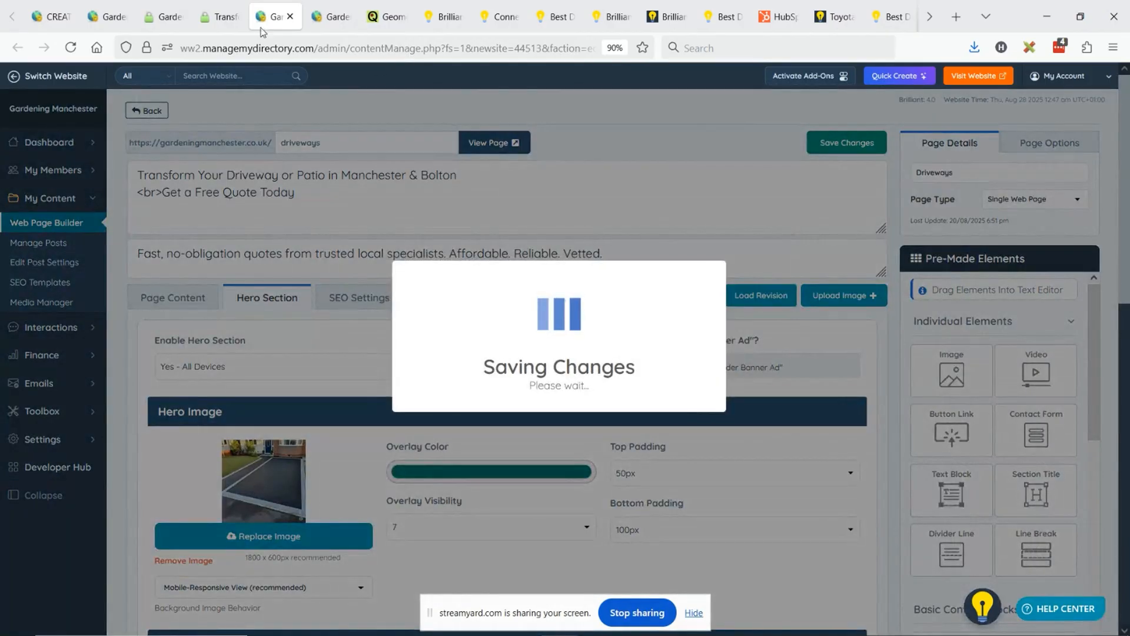
left_click(246, 14)
left_click(72, 49)
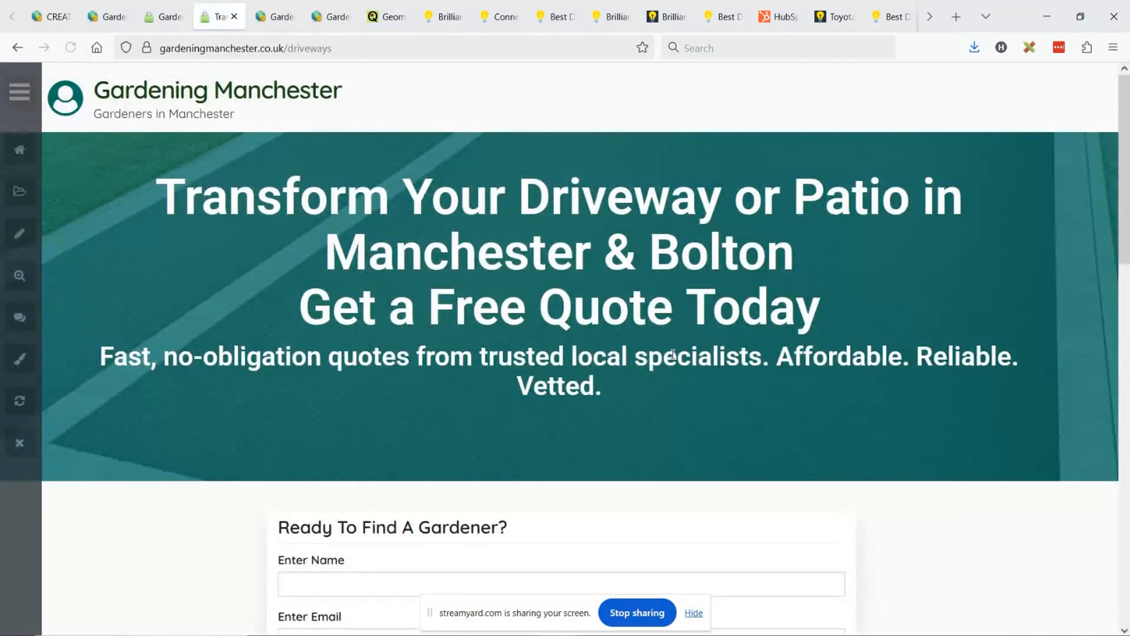
scroll(834, 298, "down", 6)
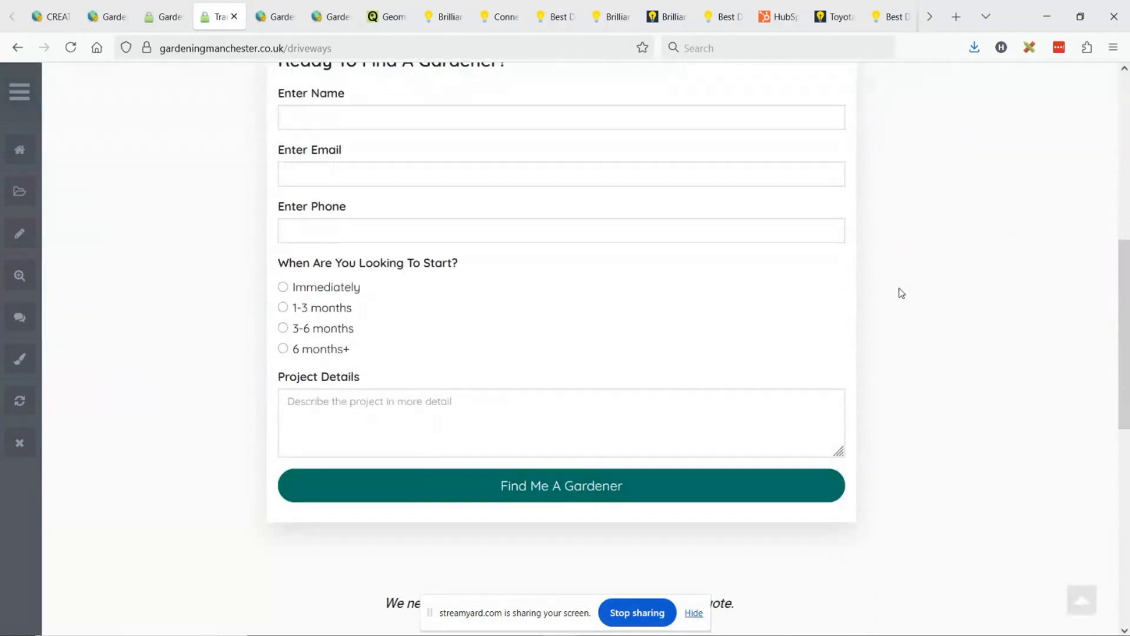
scroll(571, 244, "up", 1)
scroll(801, 247, "up", 2)
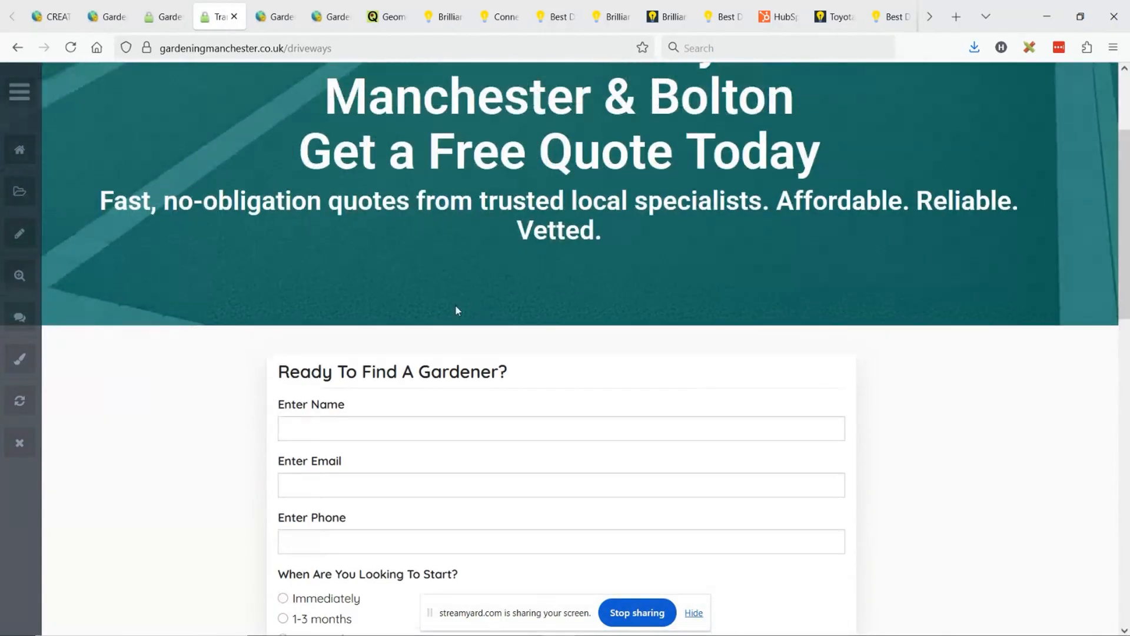
scroll(455, 304, "down", 2)
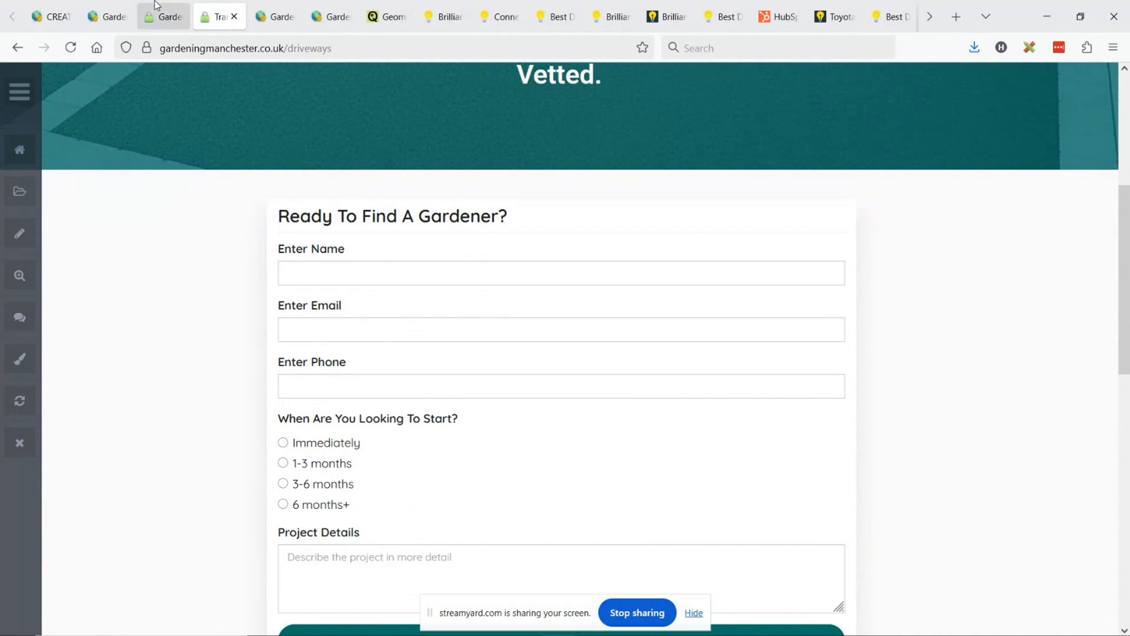
- Apply Extra-Large Padding to the [form=lead_gen] table cell in the driveways page content
left_click(261, 18)
left_click(176, 297)
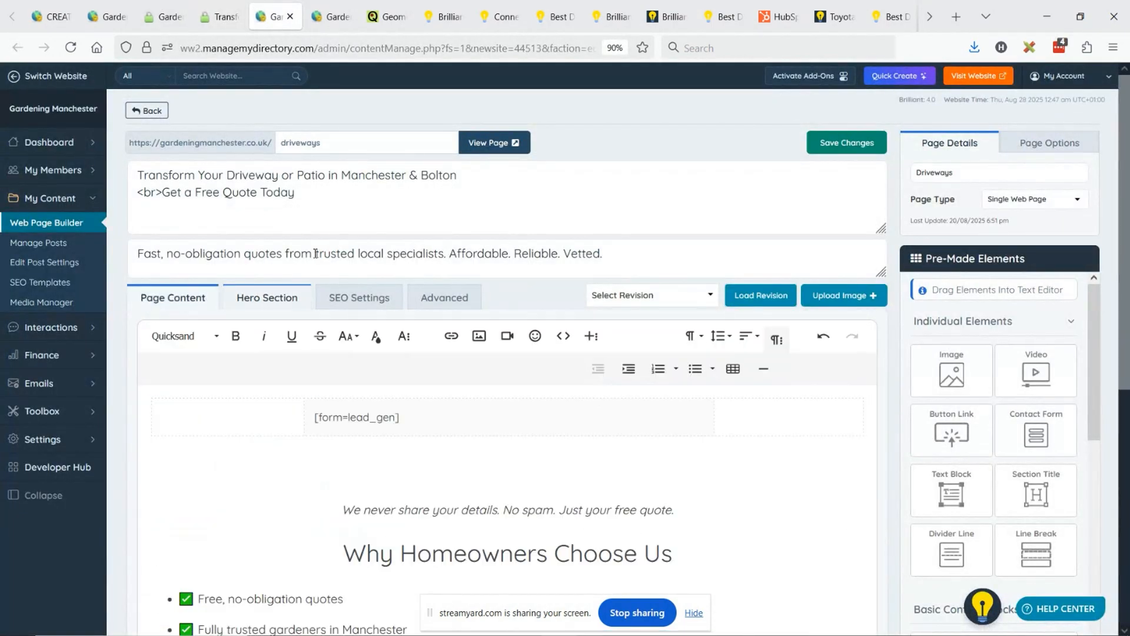
scroll(365, 288, "down", 2)
left_click(692, 270)
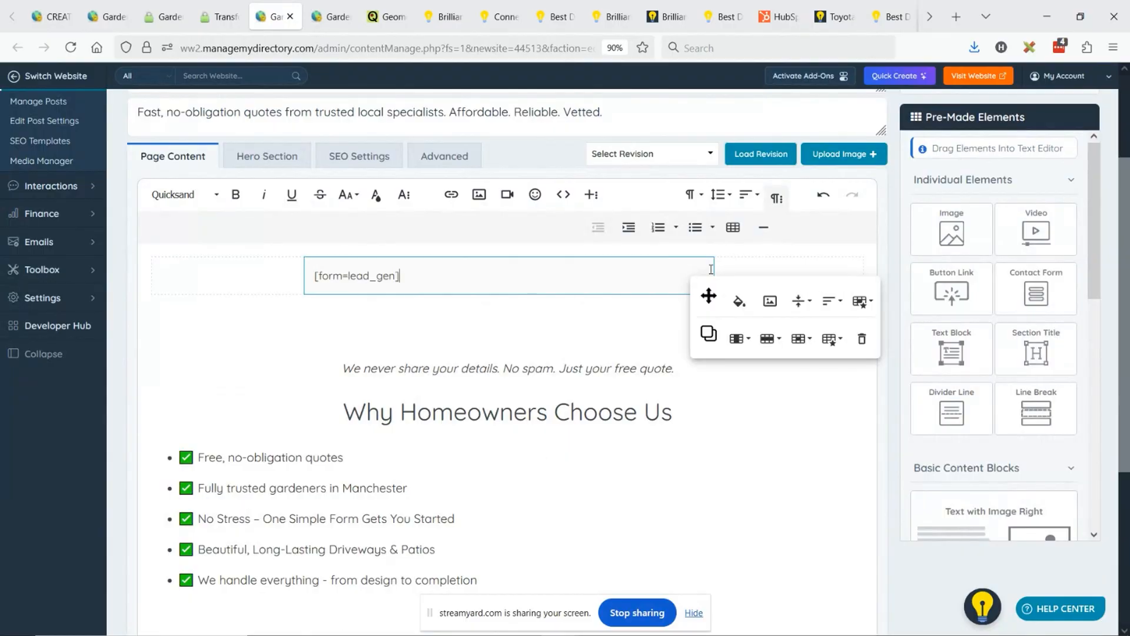
left_click(861, 301)
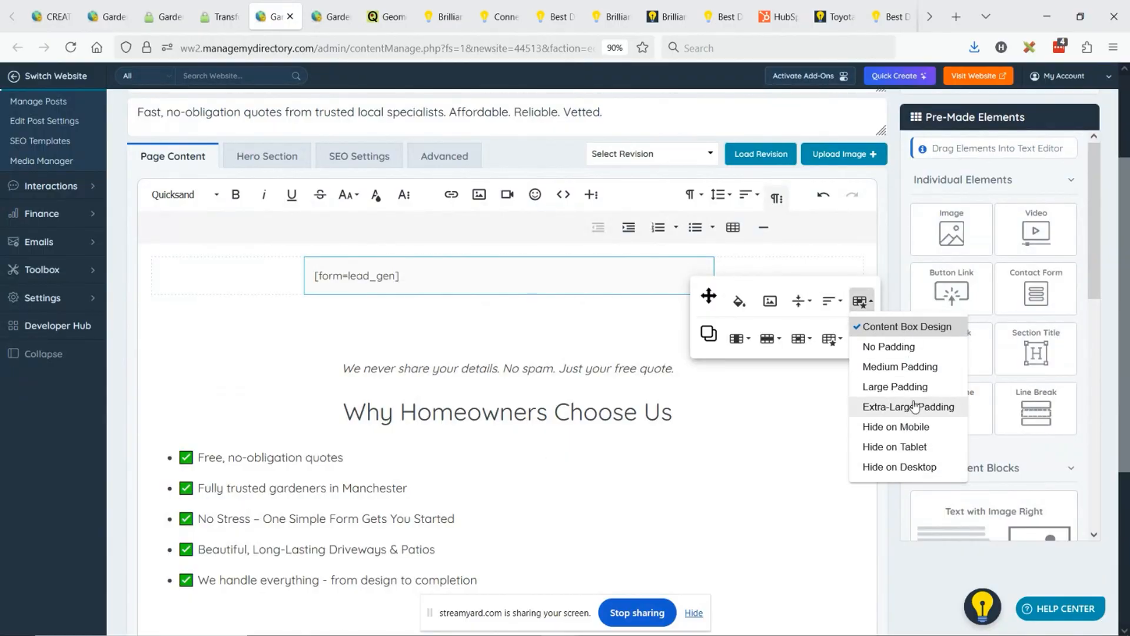
left_click(910, 406)
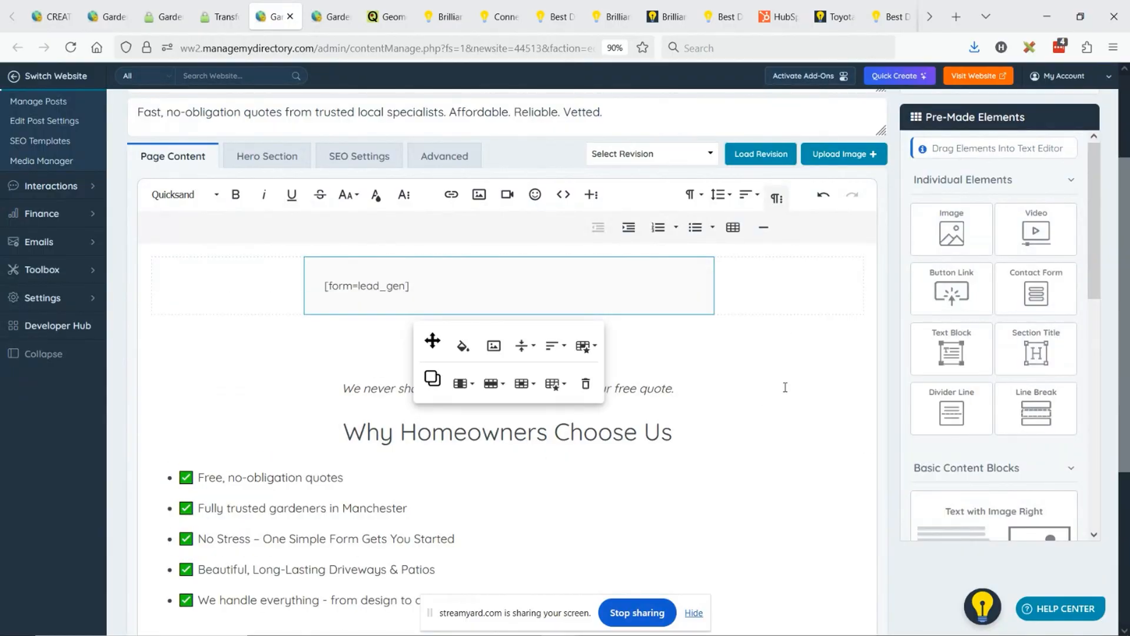
- Save the padding change and reload the live driveways page to check the spacing around the form and the content below
scroll(789, 342, "up", 3)
left_click(863, 146)
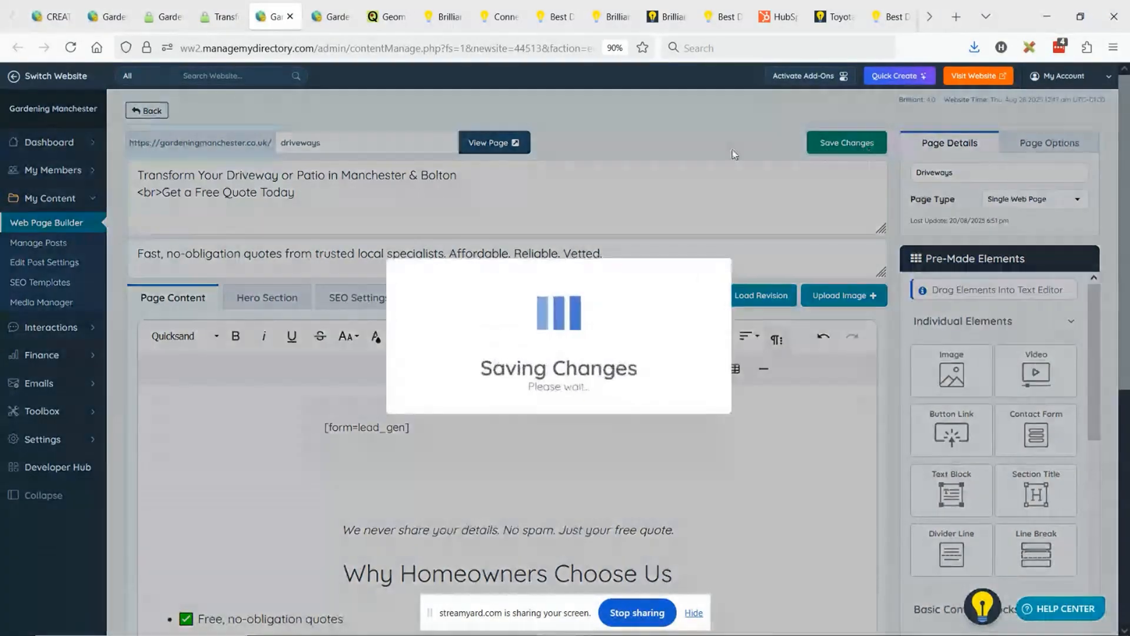
left_click(221, 16)
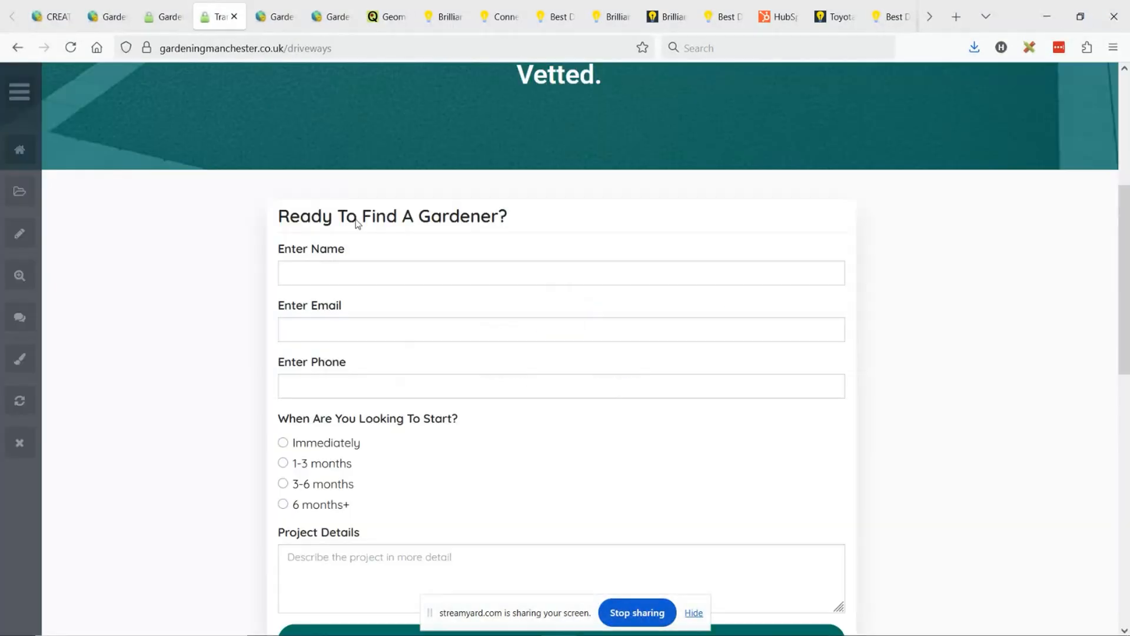
left_click(70, 48)
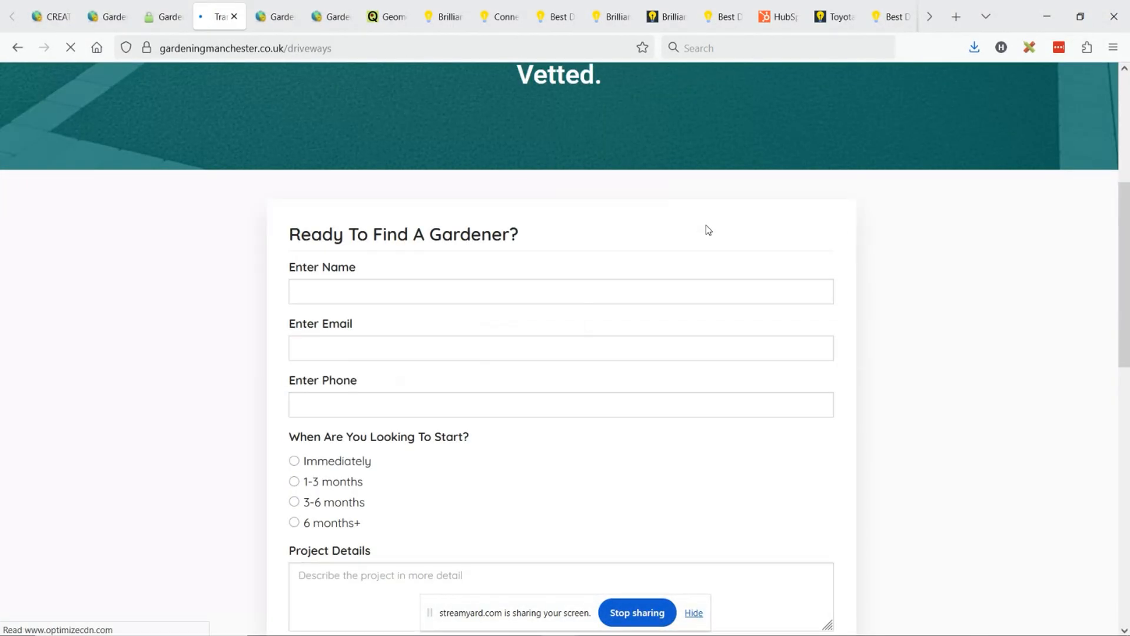
scroll(707, 300, "down", 3)
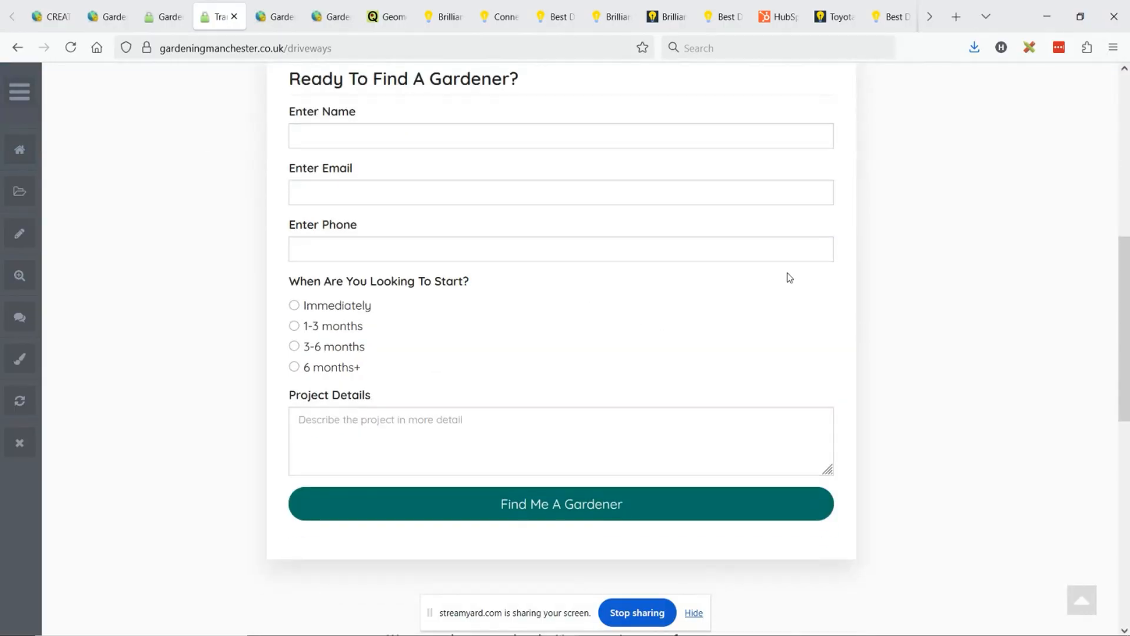
scroll(683, 300, "up", 3)
scroll(683, 306, "down", 8)
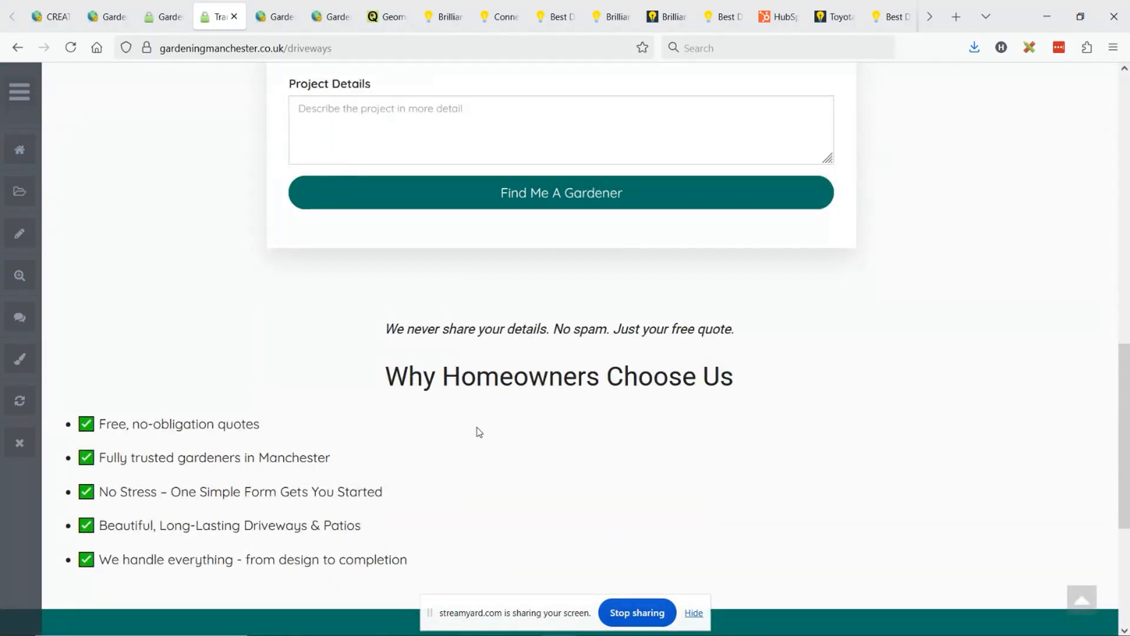
- Cut "Transform Your Driveway or Patio in Manchester & Bolton" and the <br> tag from the driveways page heading, making "Get a Free Quote Today" its first line
scroll(589, 415, "up", 3)
scroll(613, 404, "up", 12)
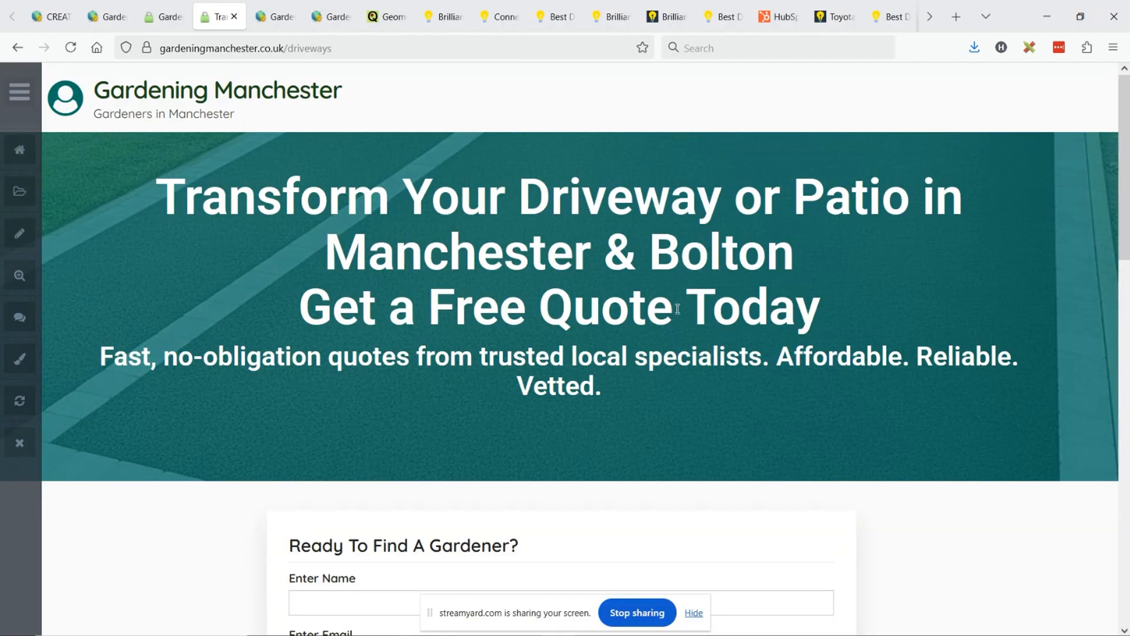
left_click(276, 16)
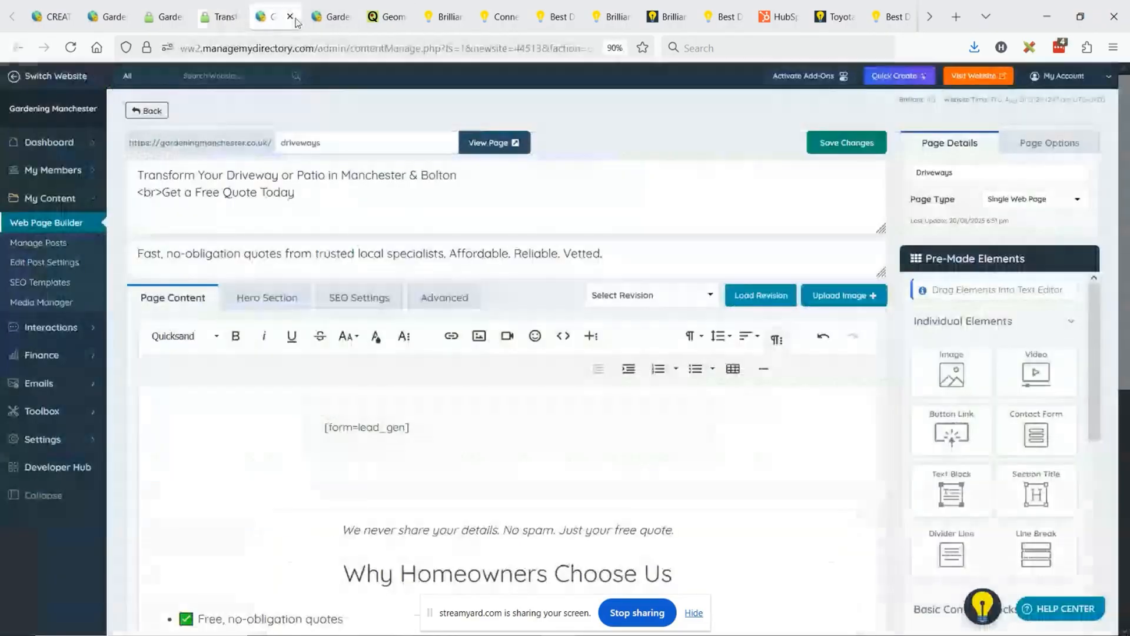
left_click(278, 301)
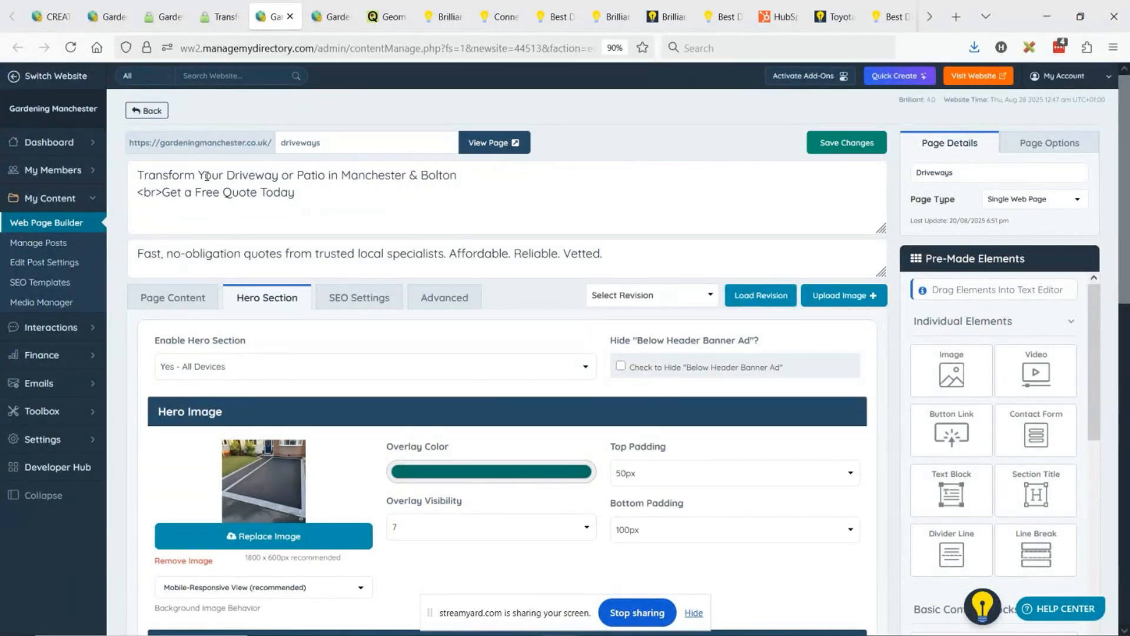
left_click_drag(471, 179, 138, 192)
key("BackSpace")
key("BackSpace")
key("BackSpace")
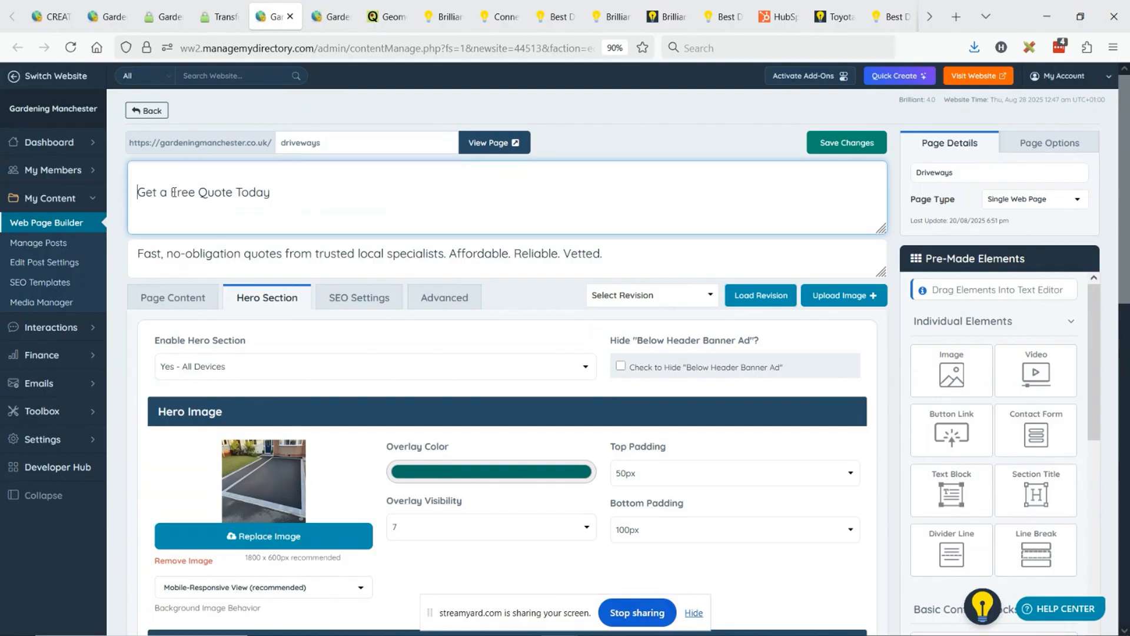
left_click(314, 179)
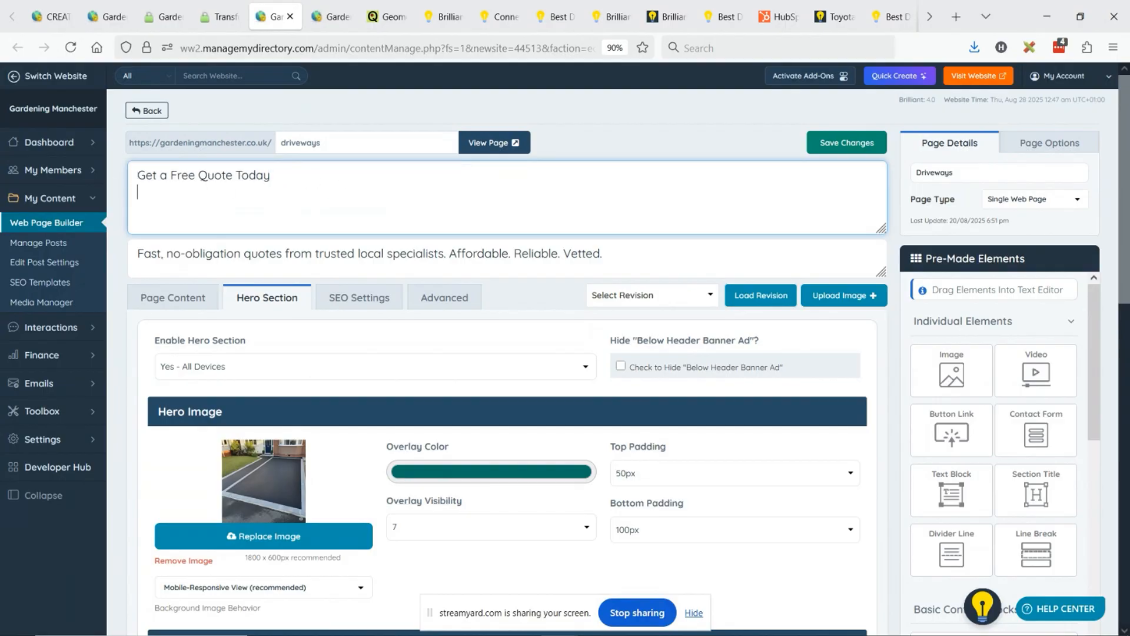
- Add a second heading line reading "<br><small>Transform Your Driveway or Patio in Manchester & Bolton </small>"
type("<br><small")
type(">Transform Your Driveway or Patio in Manchester & Bolton")
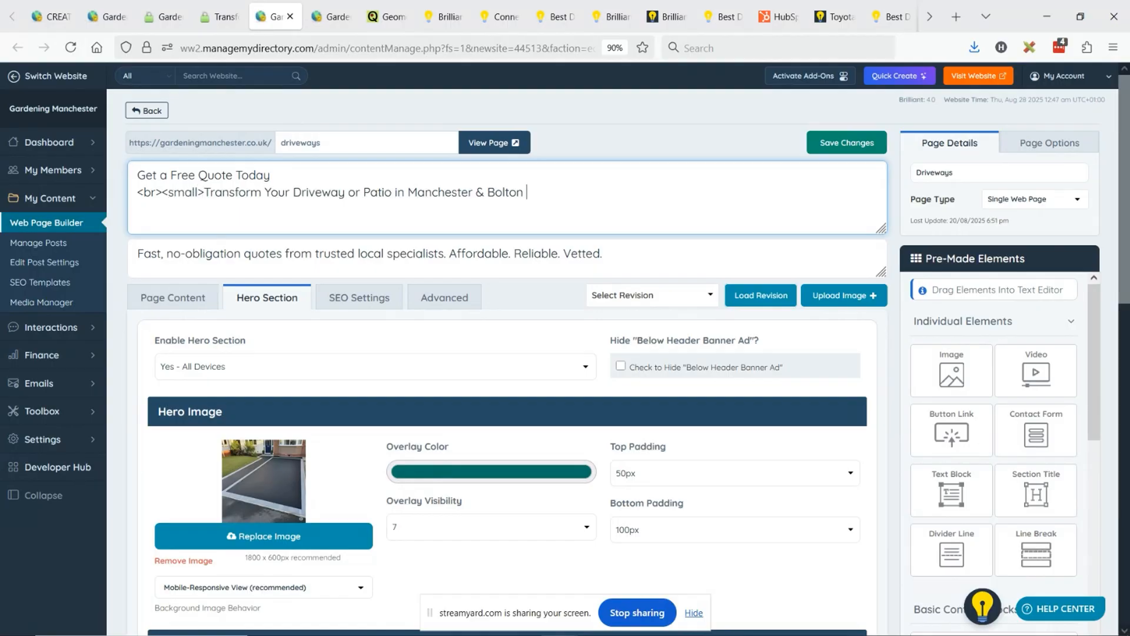
type("</small>")
- Save the reordered heading and reload the live driveways page to check it
left_click(836, 144)
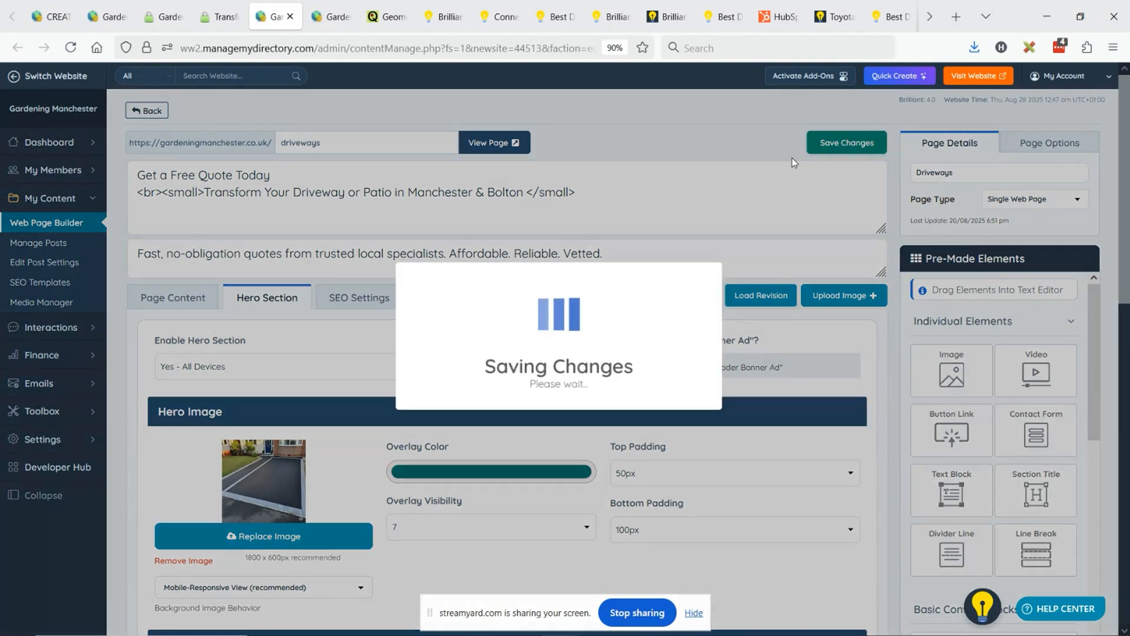
left_click(223, 16)
left_click(70, 47)
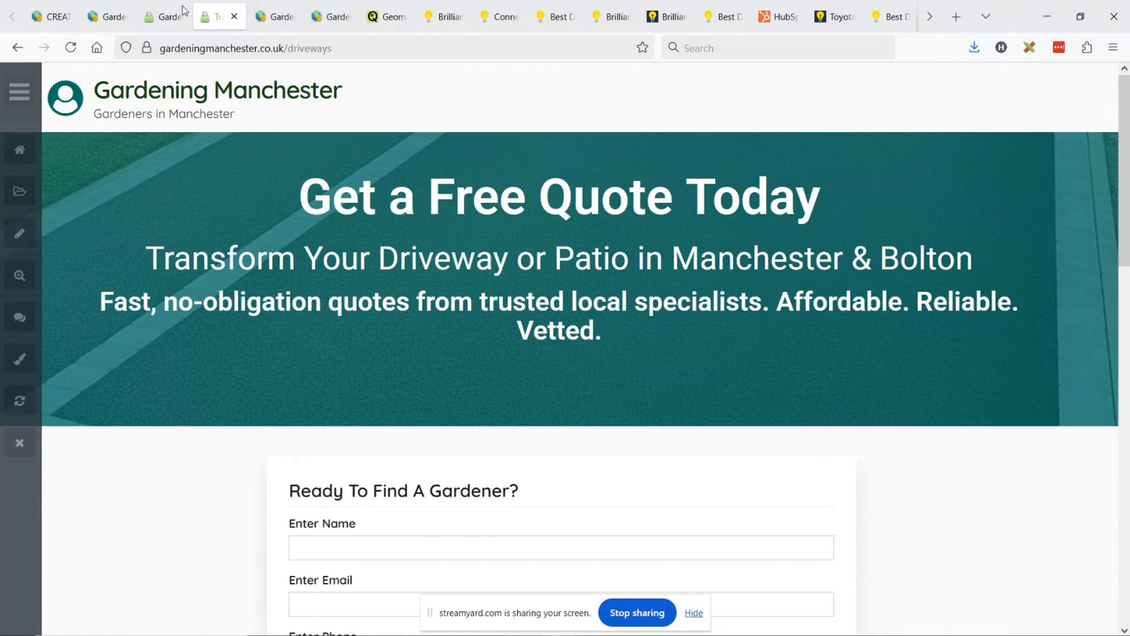
- Set the hero's sub-title font size to 24px and its font weight to Normal, and save the page
left_click(272, 17)
scroll(489, 298, "down", 10)
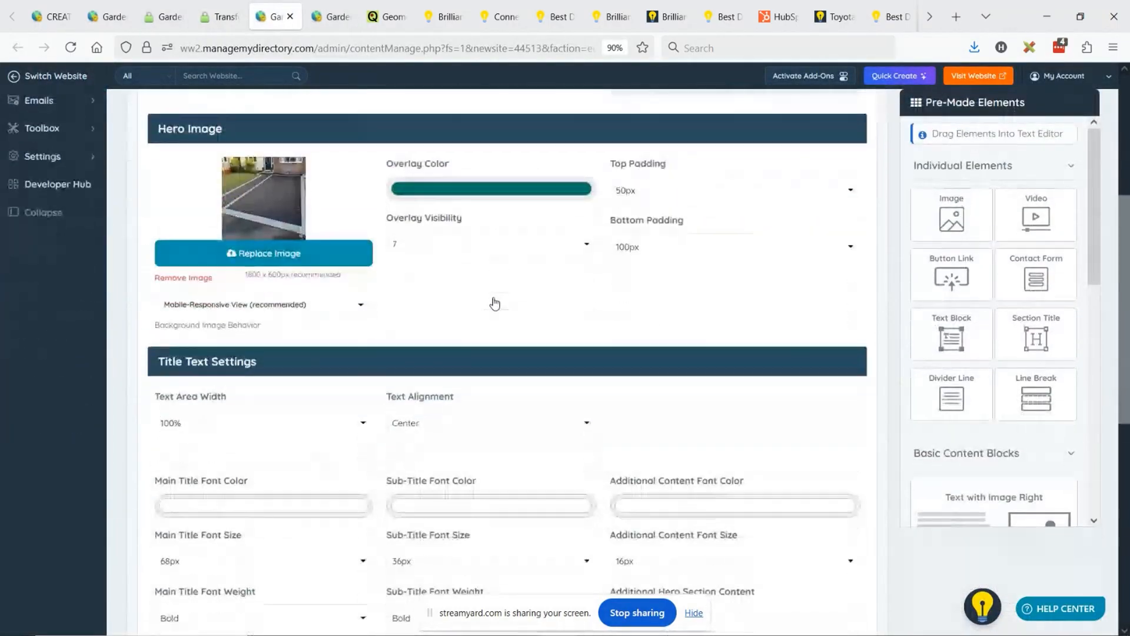
left_click(421, 289)
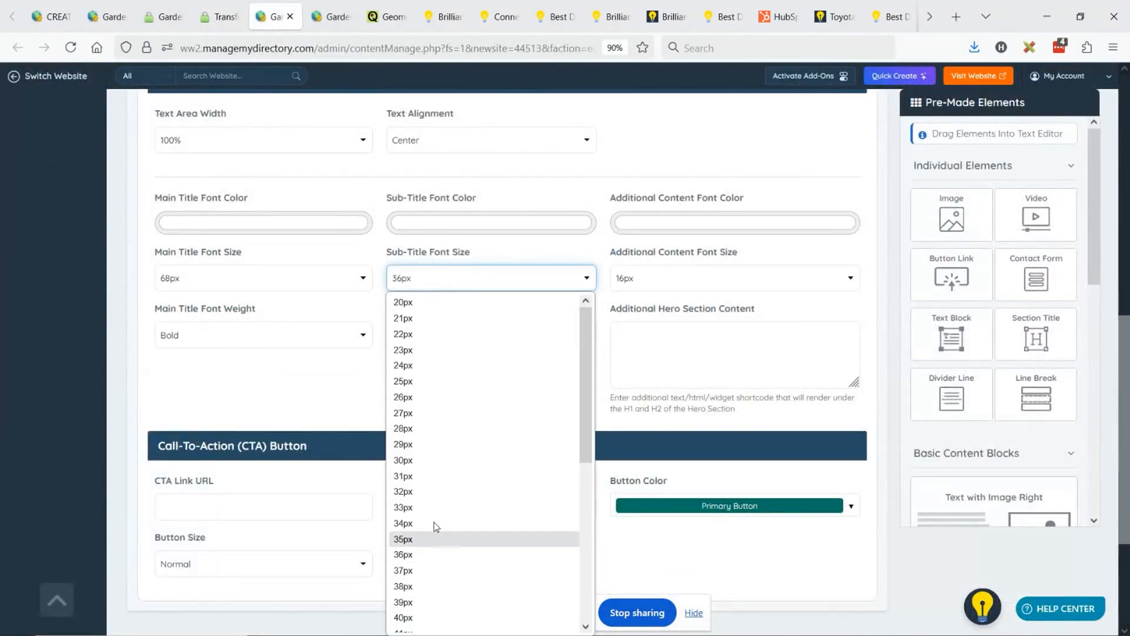
left_click(429, 365)
left_click(456, 334)
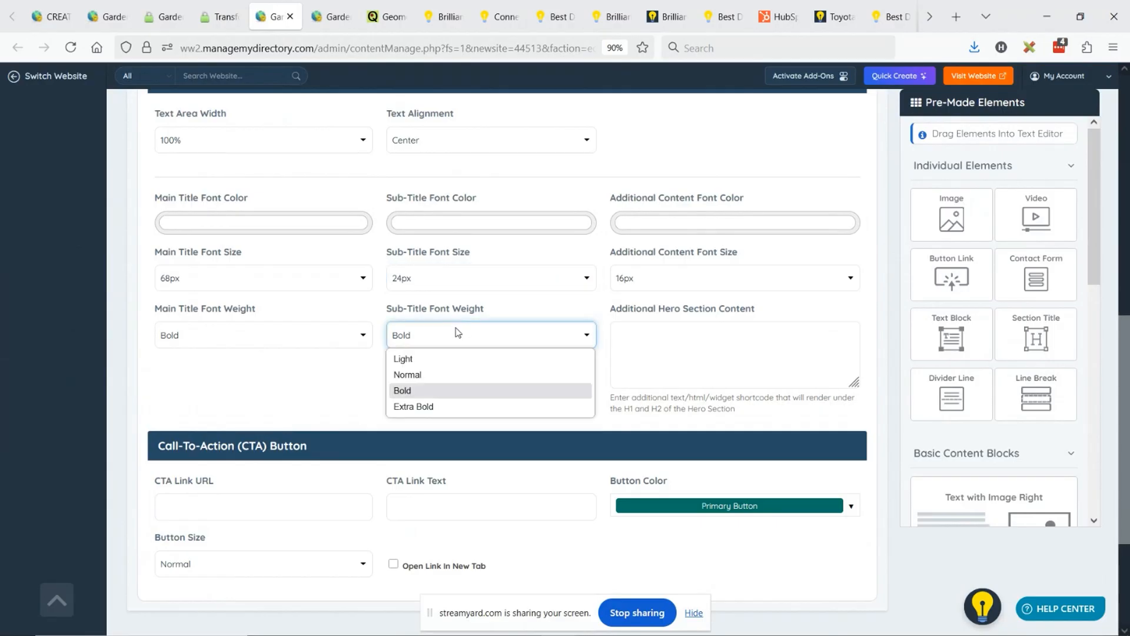
left_click(423, 372)
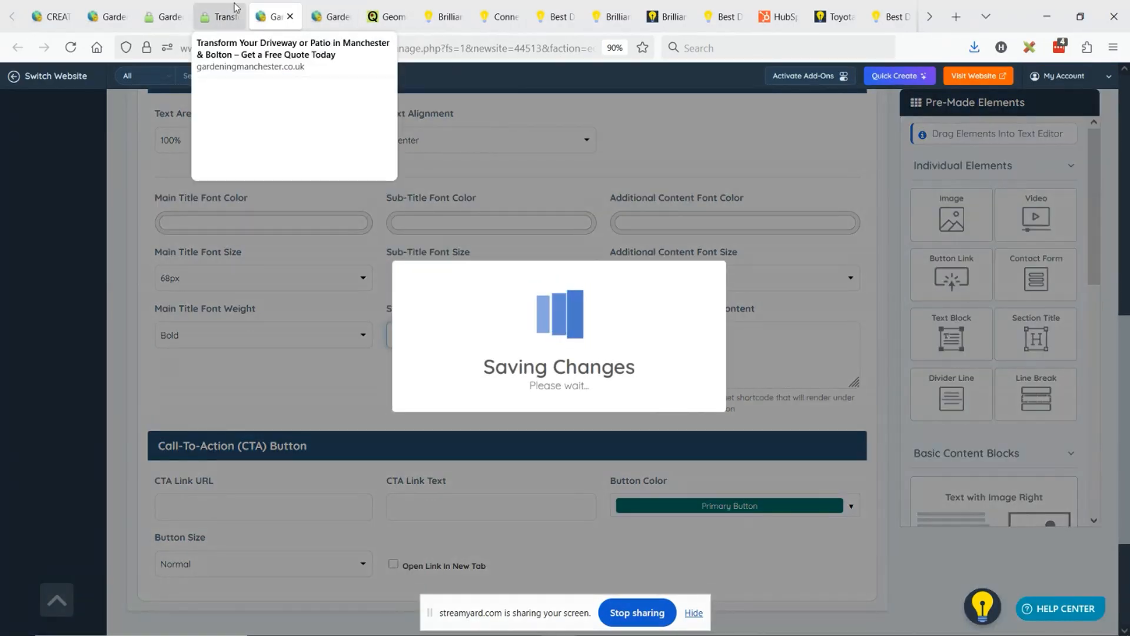
- Review the updated live driveways page from the hero down to the "Why Homeowners Choose Us" section
left_click(221, 16)
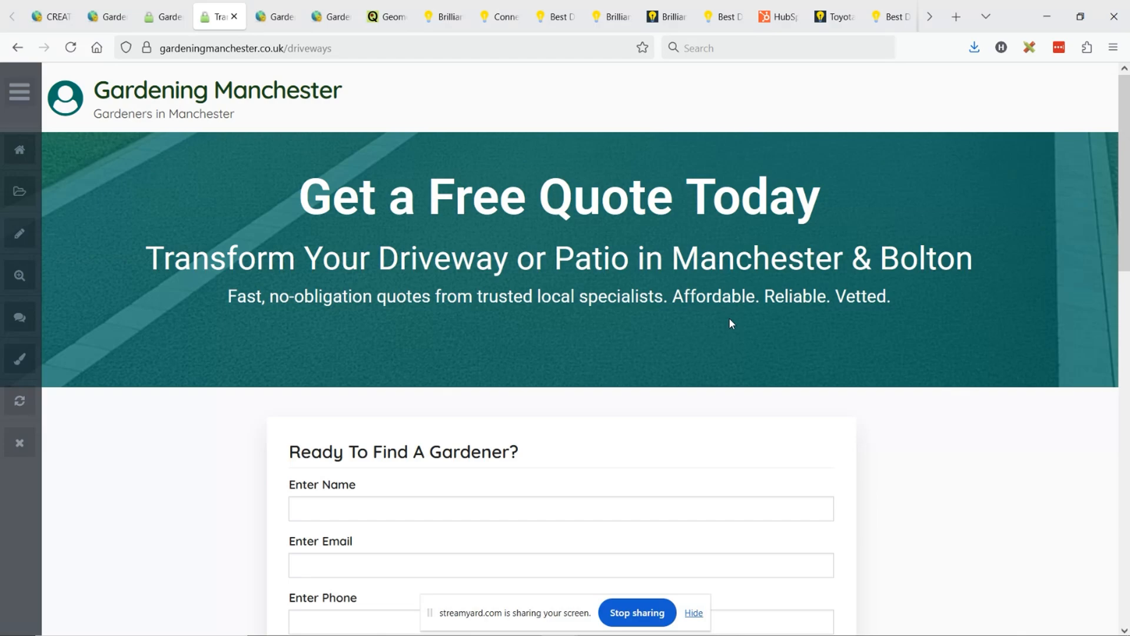
scroll(763, 297, "down", 1)
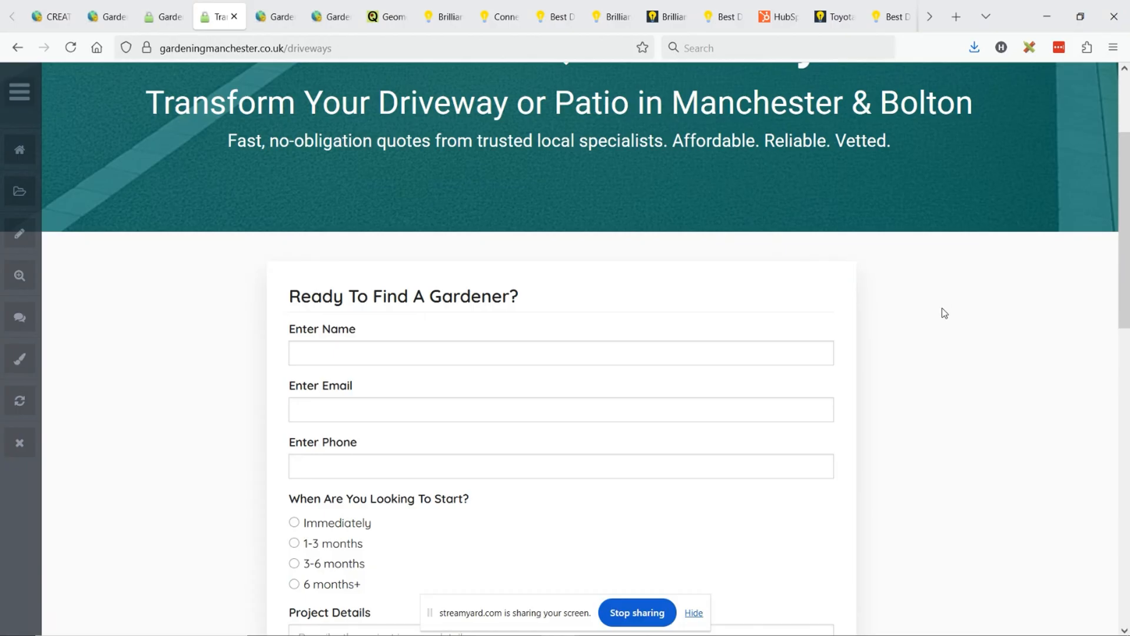
scroll(943, 307, "down", 5)
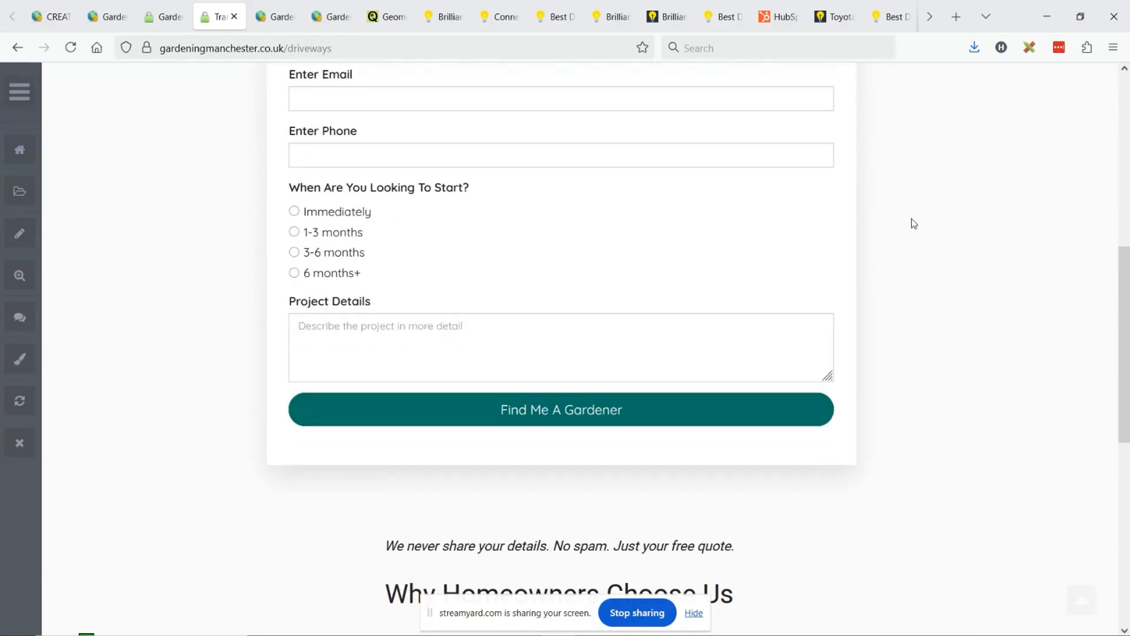
scroll(922, 232, "down", 4)
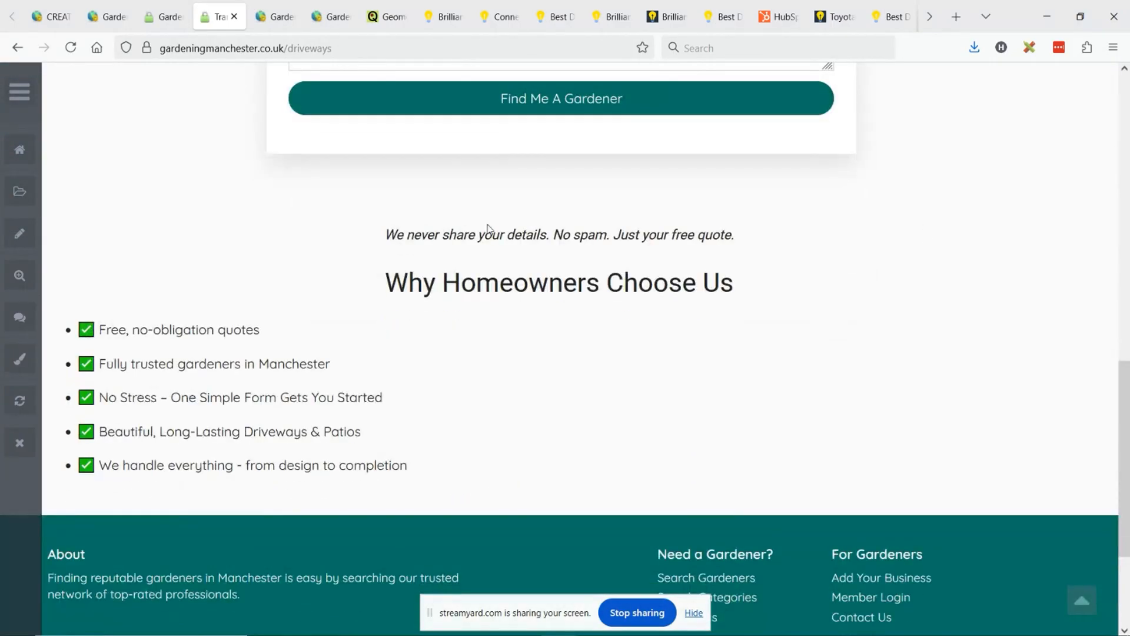
left_click_drag(386, 234, 809, 312)
left_click(617, 292)
- Copy the privacy note, "Why Homeowners Choose Us" title and checklist into the empty table cell after the [form=lead_gen] cell
left_click(275, 16)
scroll(333, 262, "up", 5)
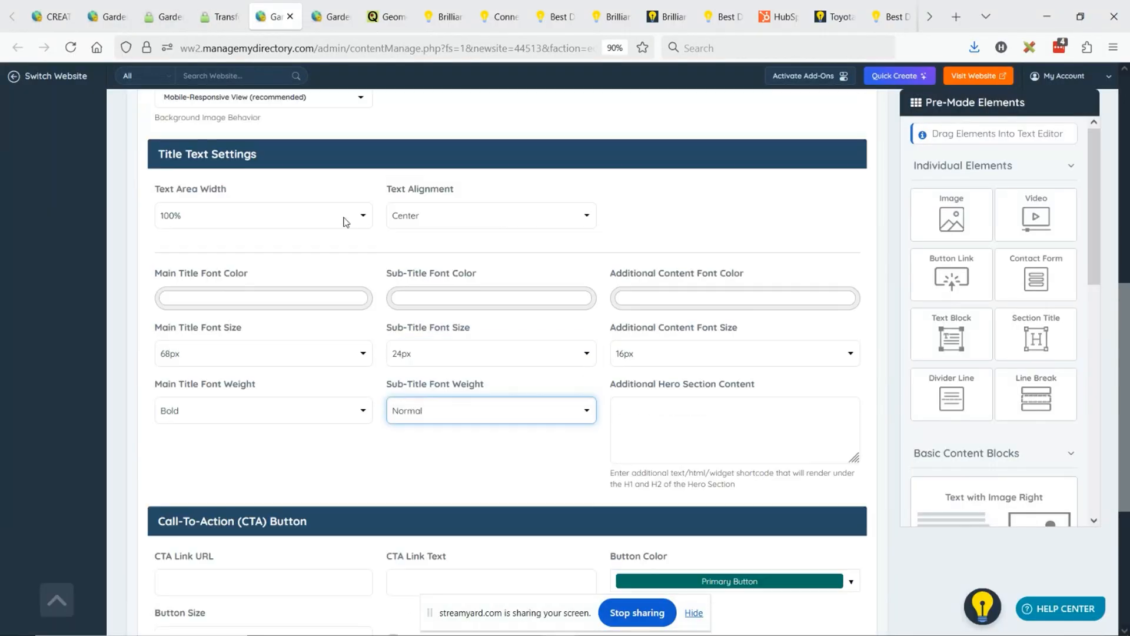
scroll(294, 263, "up", 4)
left_click(177, 297)
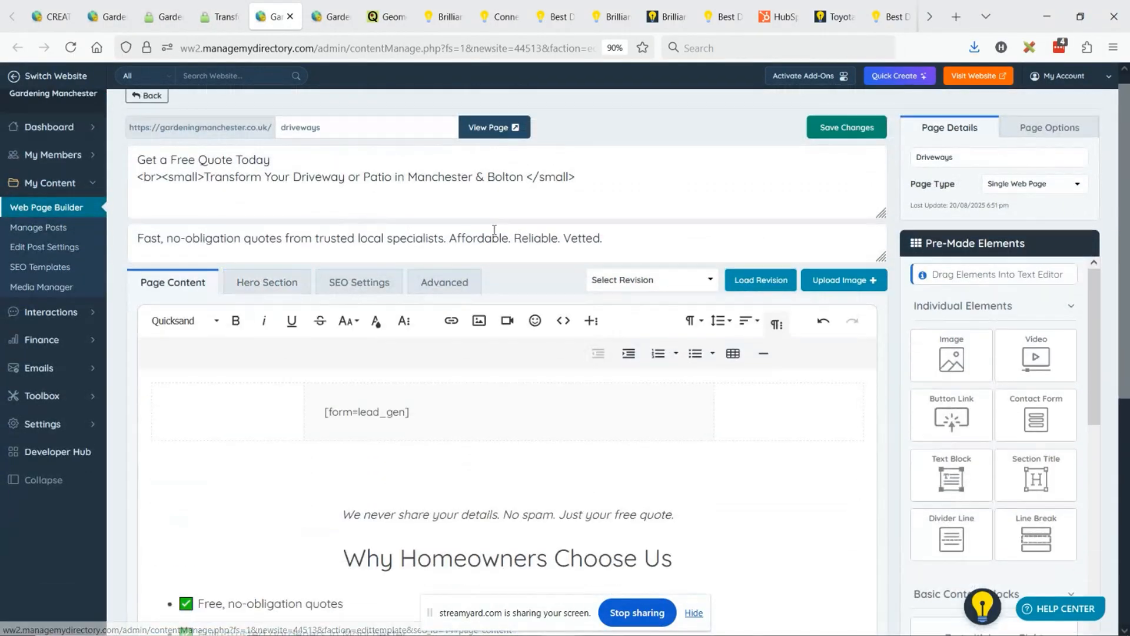
scroll(482, 217, "down", 2)
scroll(482, 217, "down", 2)
scroll(505, 250, "up", 2)
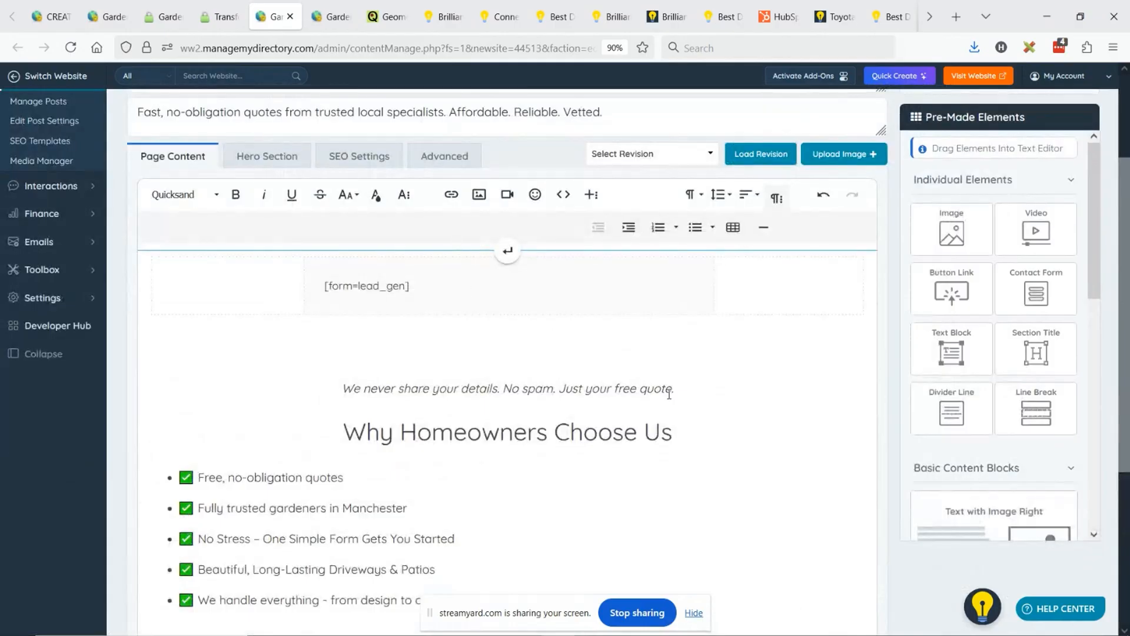
scroll(499, 522, "down", 2)
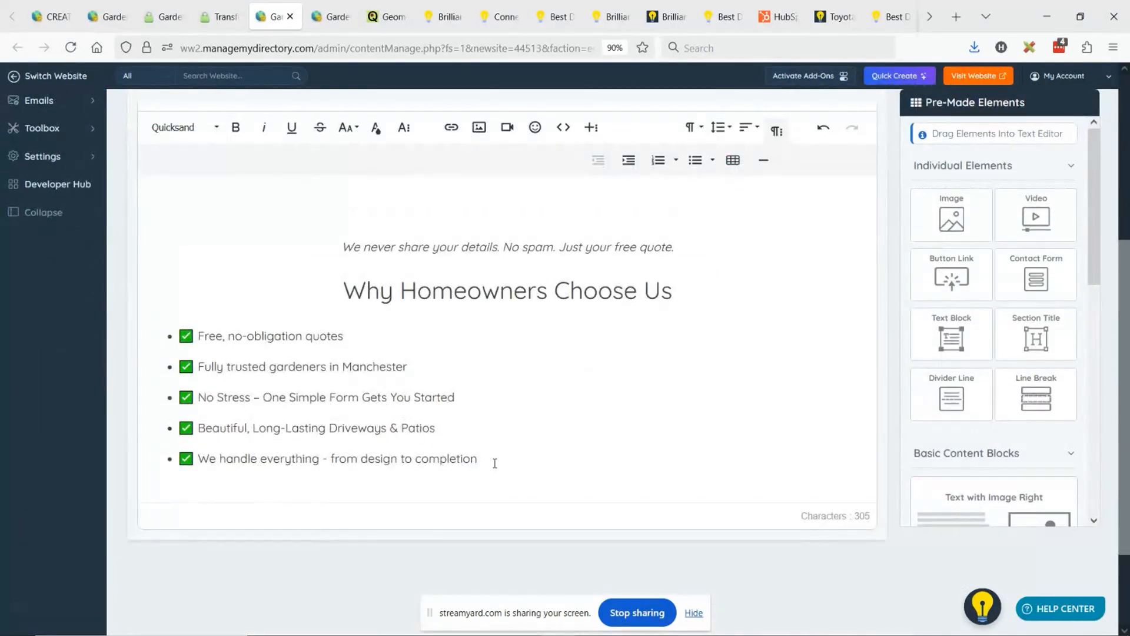
left_click_drag(497, 462, 341, 242)
scroll(706, 327, "up", 4)
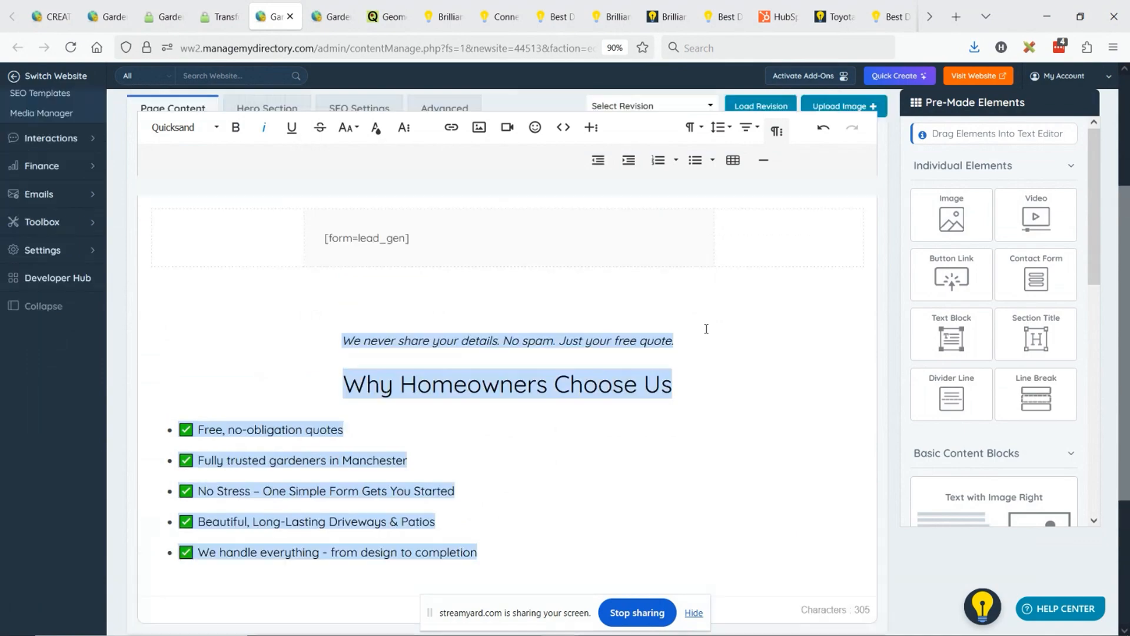
scroll(707, 329, "up", 1)
left_click(821, 419)
key("ctrl+v")
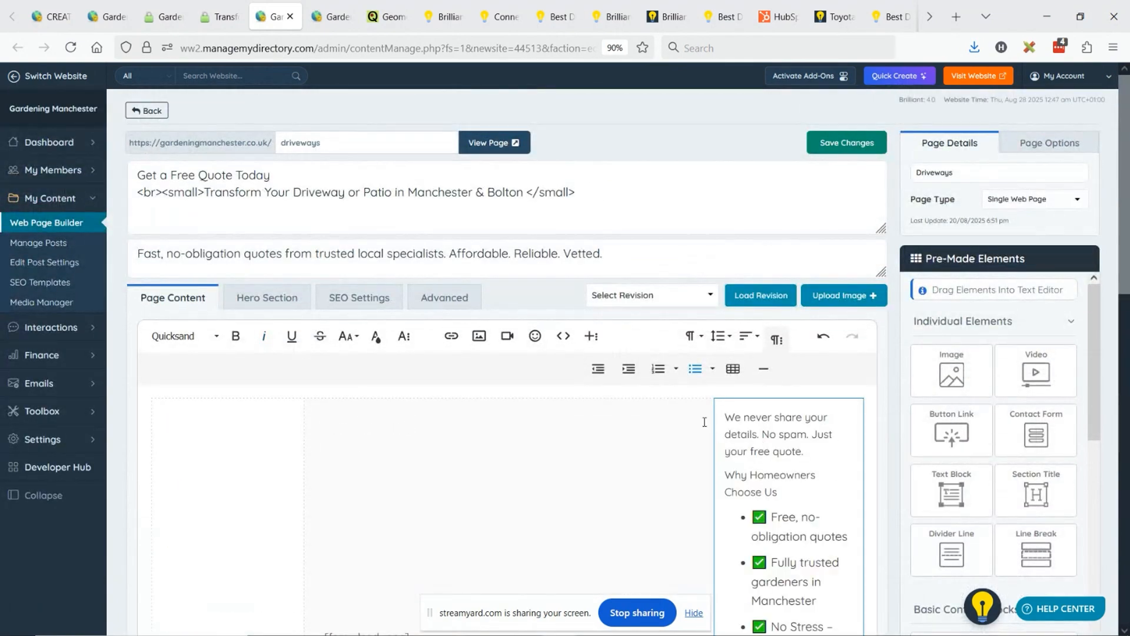
- Delete the empty table column before the form and widen the column containing the copied checklist
left_click(267, 416)
scroll(253, 412, "down", 2)
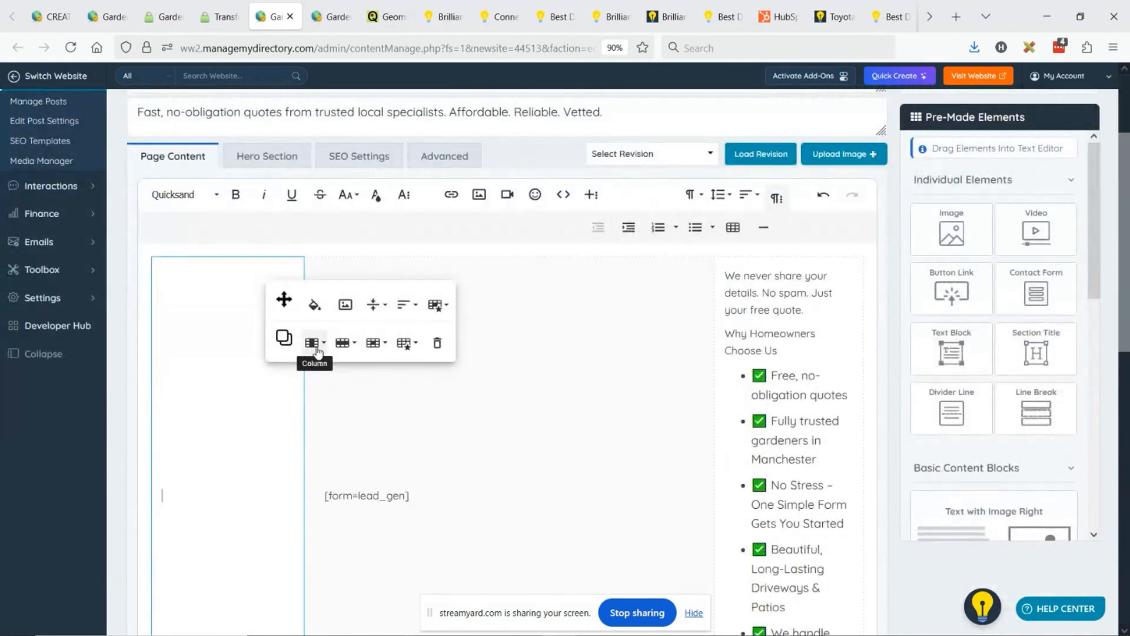
left_click(315, 345)
left_click(349, 408)
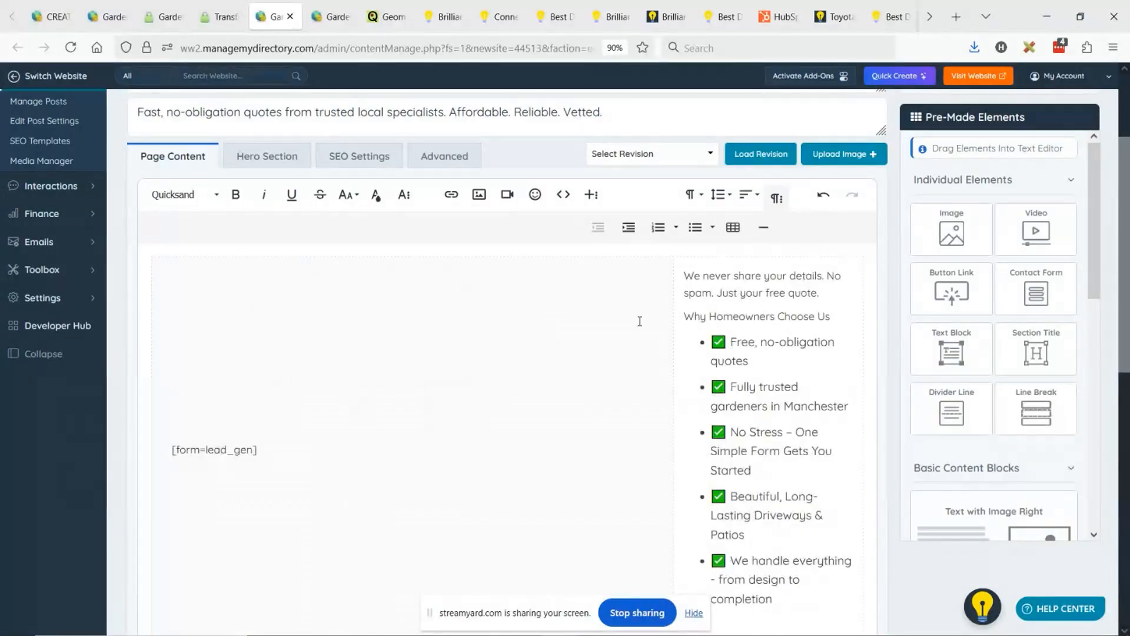
left_click_drag(671, 315, 583, 316)
left_click_drag(743, 317, 581, 313)
- Make "Why Homeowners Choose Us" in the table cell bold and apply a larger heading format
triple_click(633, 314)
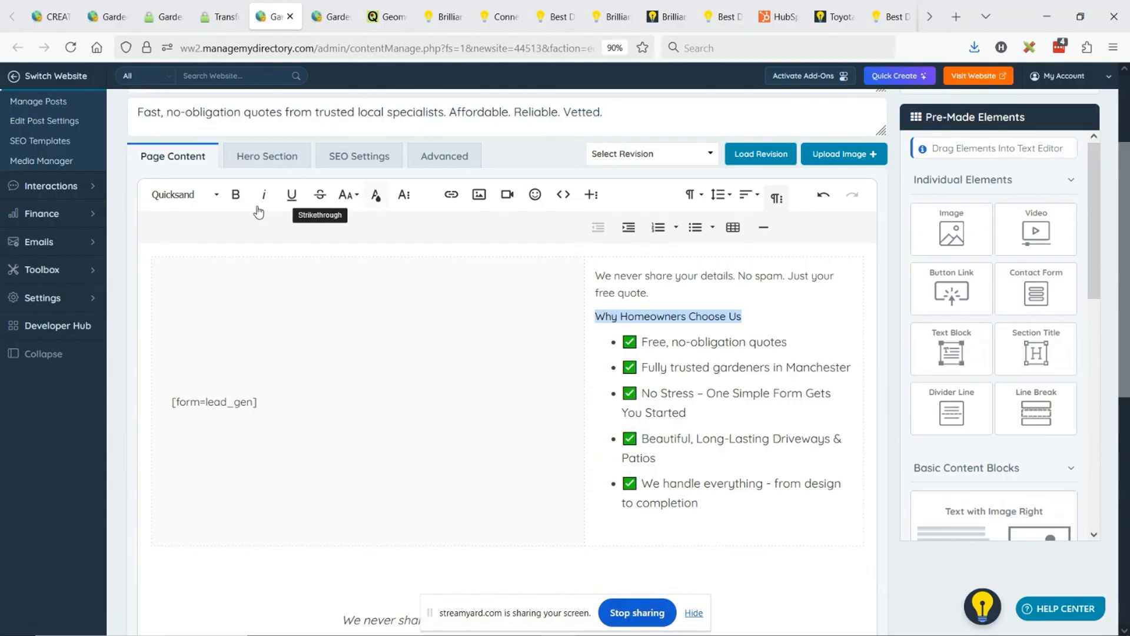
left_click(236, 194)
left_click(693, 195)
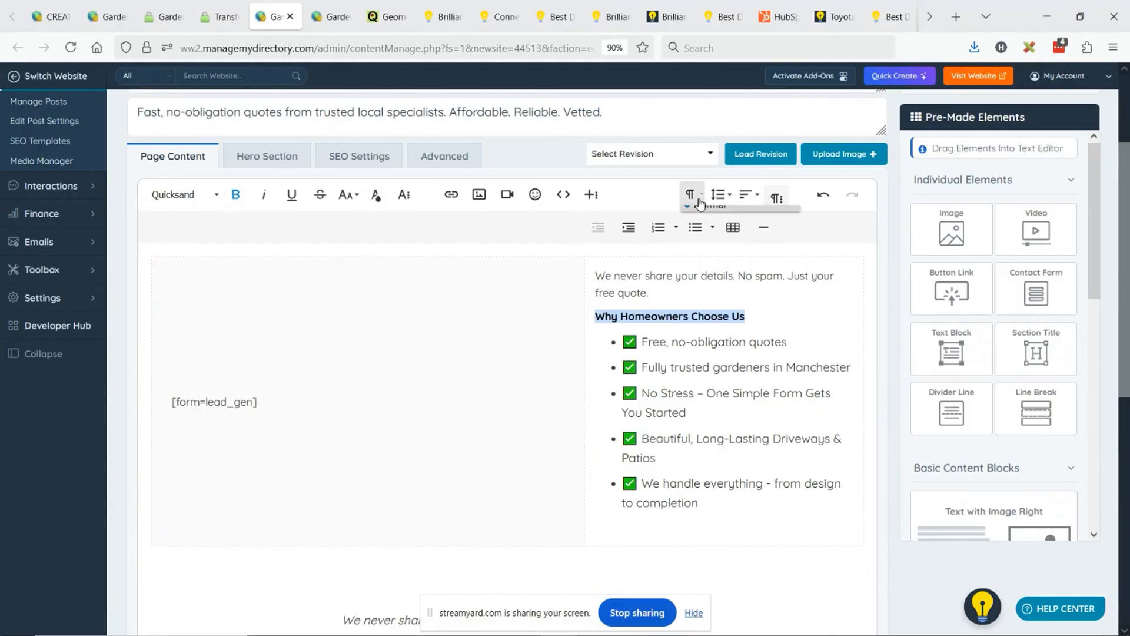
left_click(730, 283)
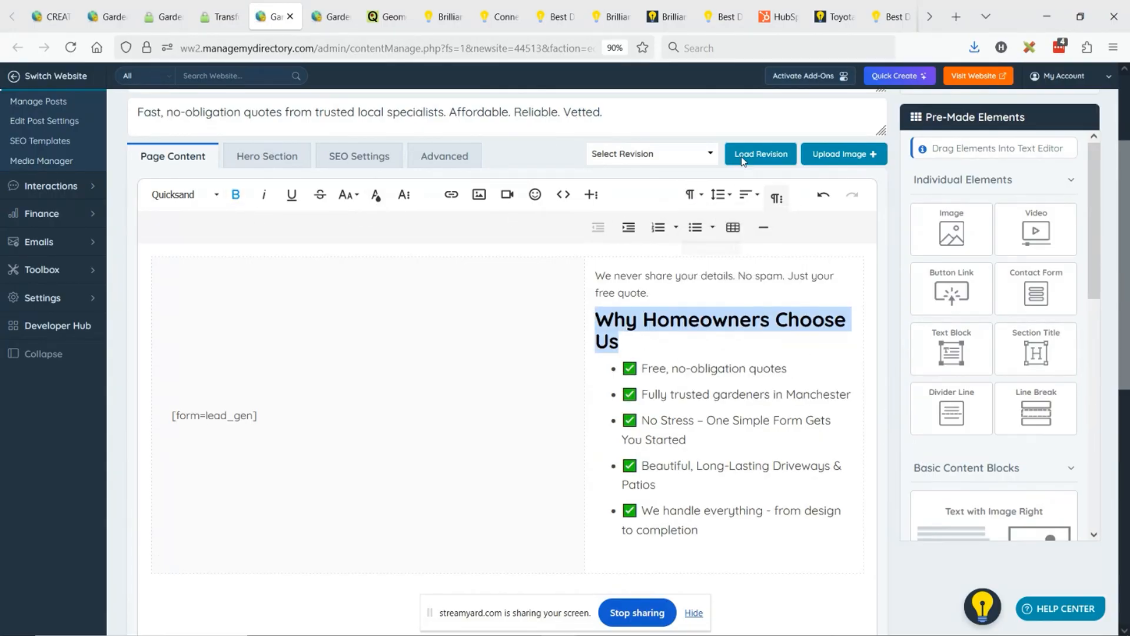
- Save the two-column layout and reload the live driveways page to review the form beside the checklist
scroll(840, 149, "up", 3)
left_click(846, 143)
left_click(236, 21)
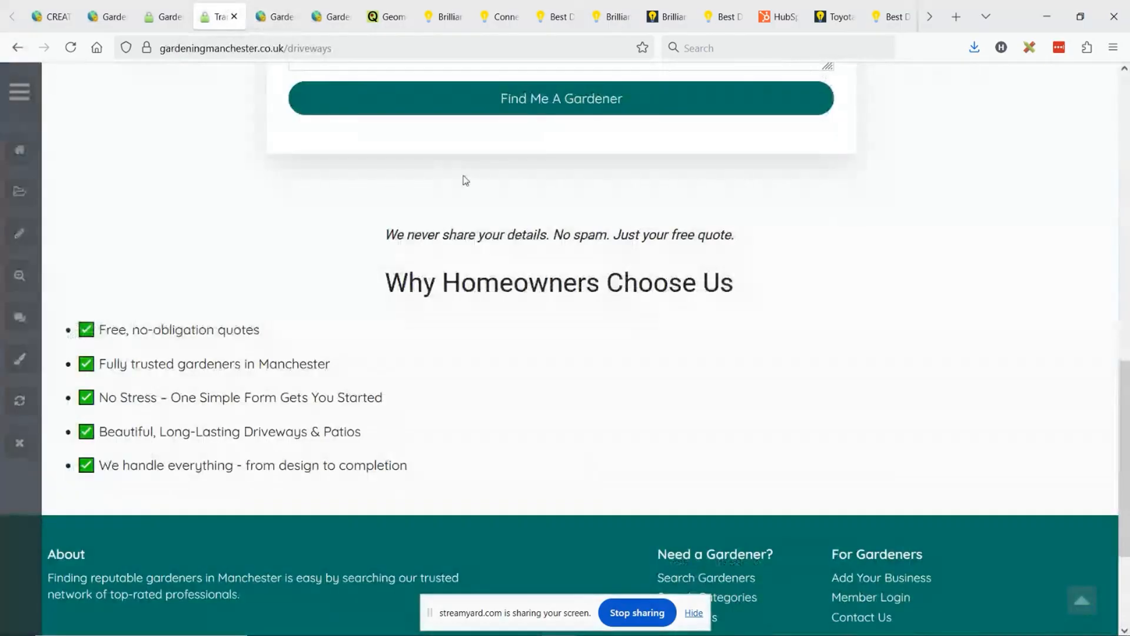
key("F5")
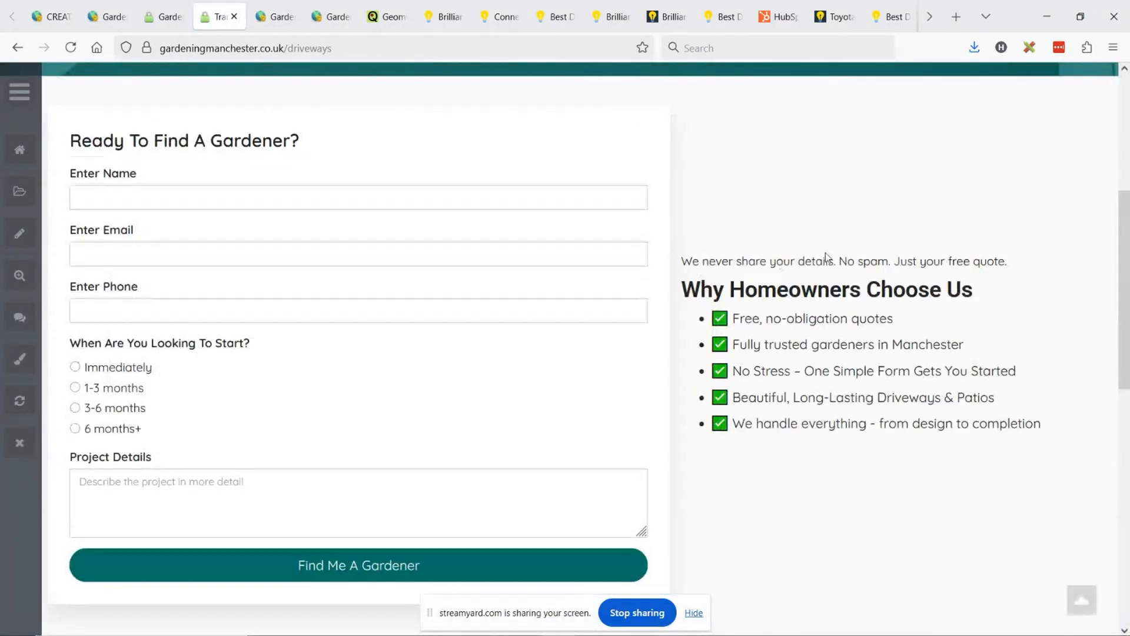
scroll(836, 206, "down", 3)
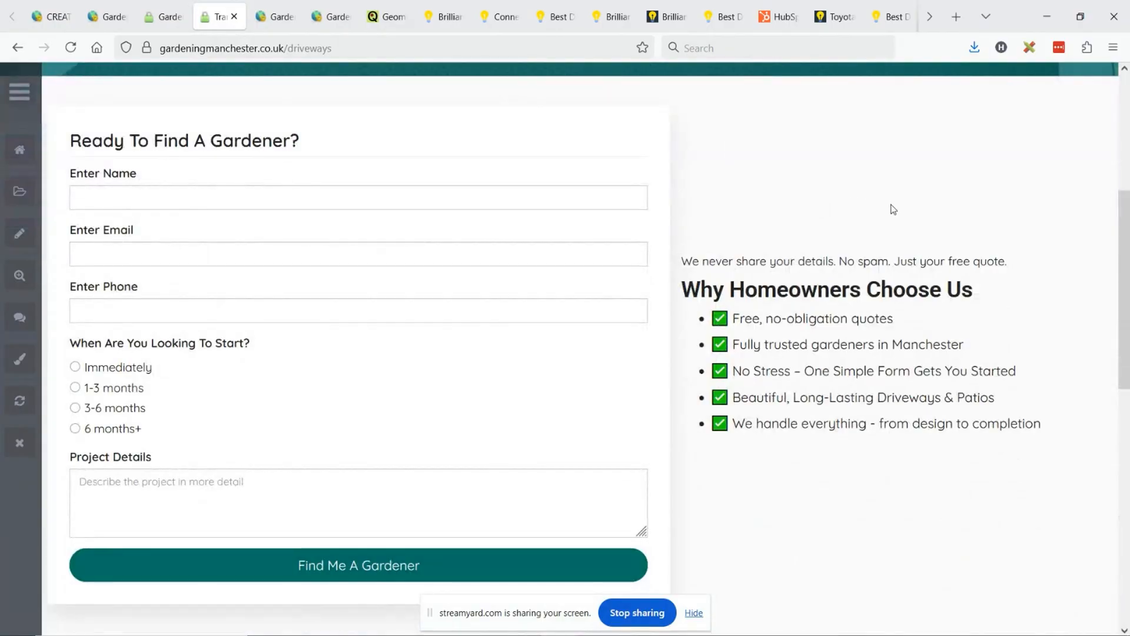
scroll(678, 206, "up", 3)
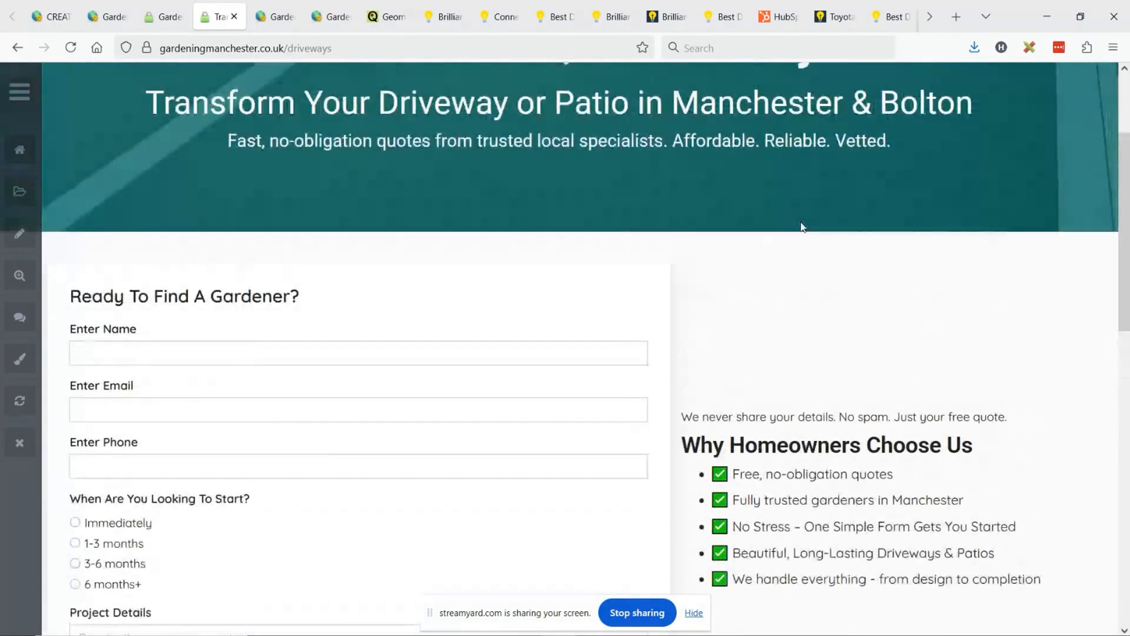
scroll(706, 259, "down", 3)
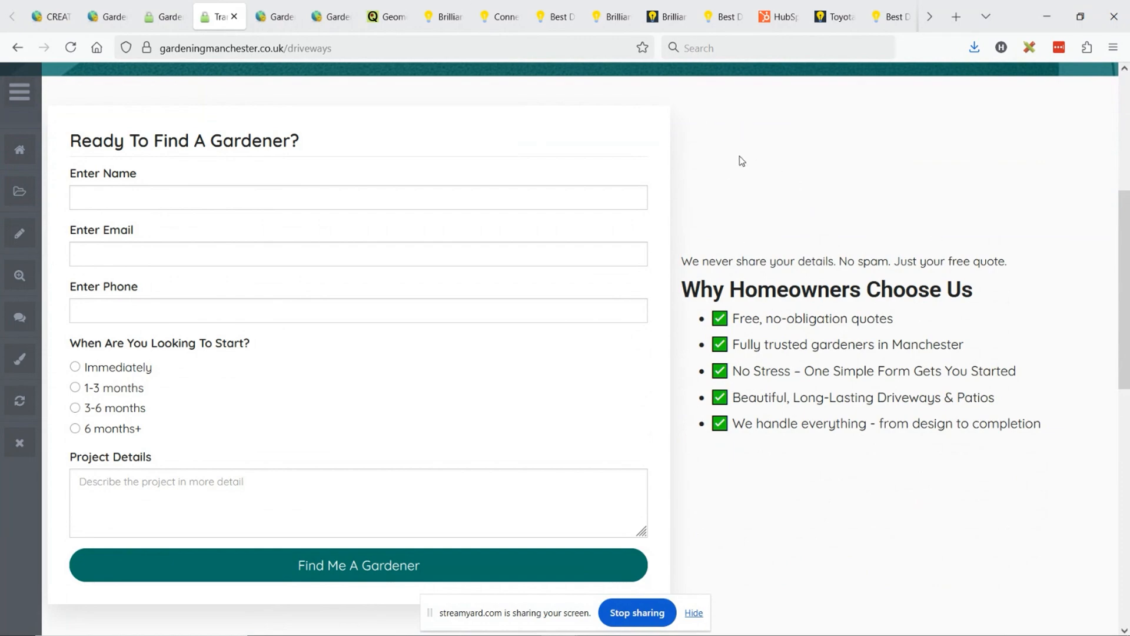
scroll(812, 255, "up", 3)
scroll(840, 280, "down", 3)
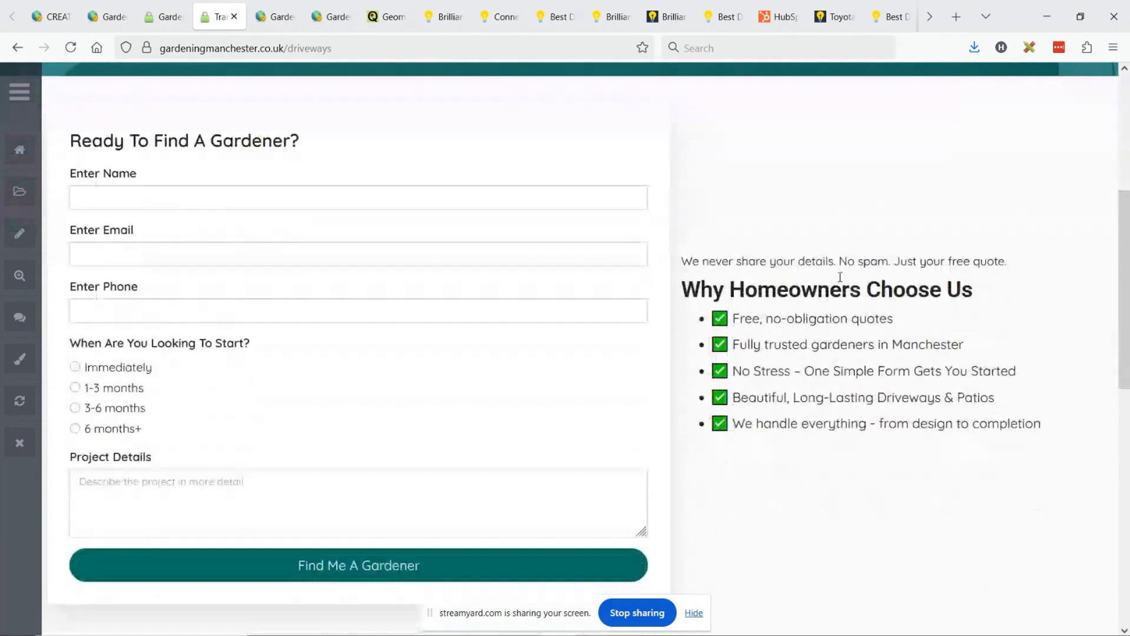
- Widen the "Why Homeowners Choose Us" column of the driveways page table and apply Extra-Large Padding to its cell
left_click(255, 12)
scroll(586, 298, "down", 3)
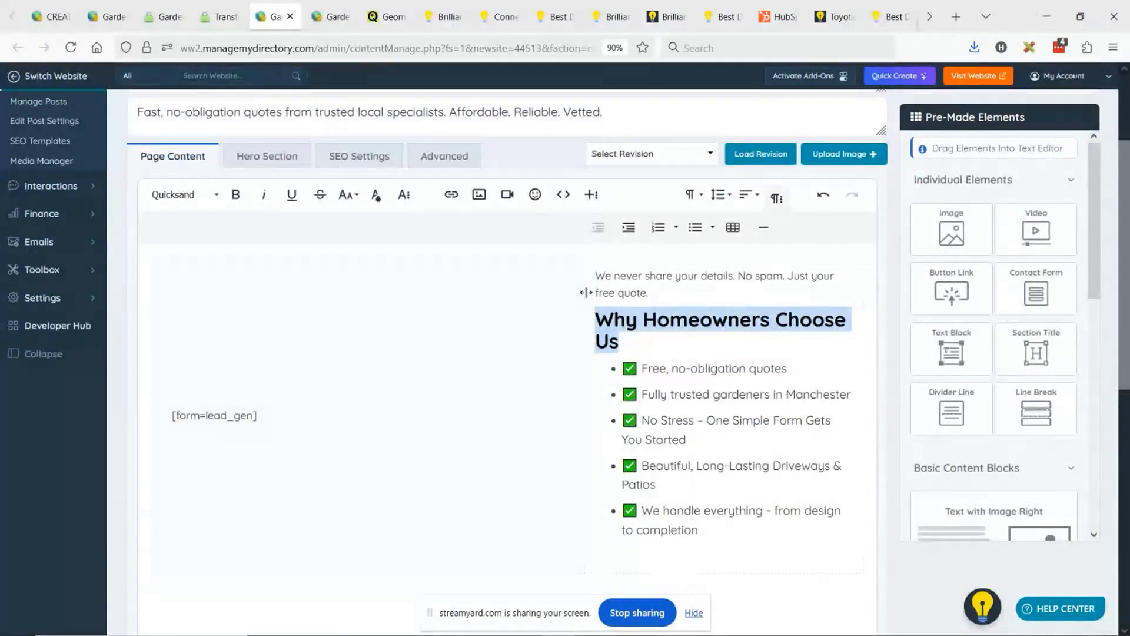
left_click_drag(585, 292, 538, 289)
left_click(551, 275)
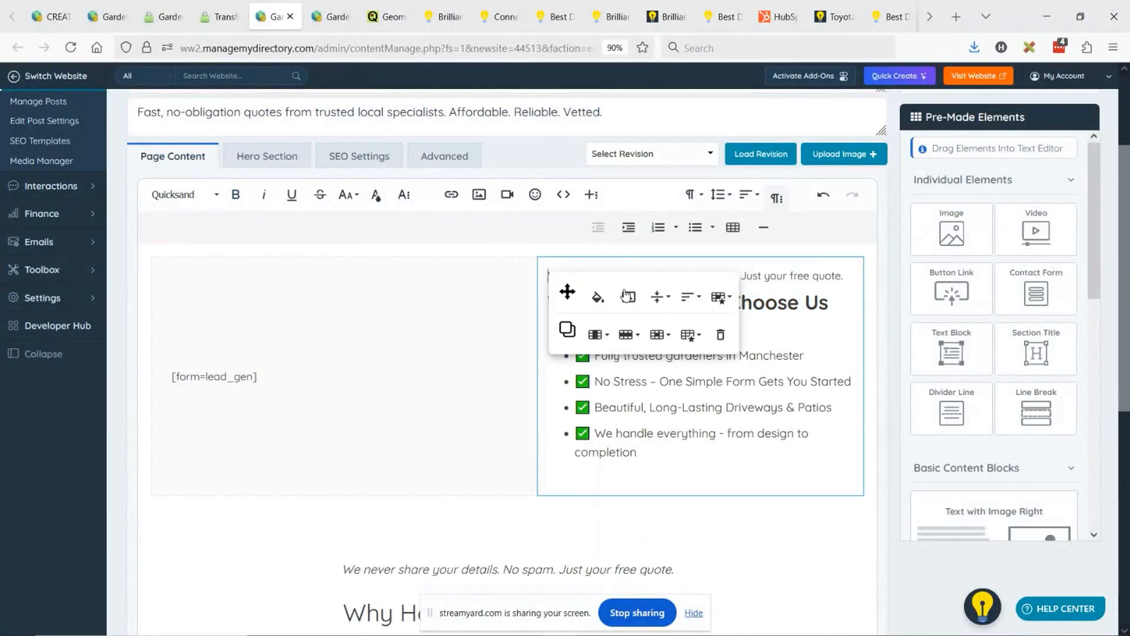
left_click(719, 297)
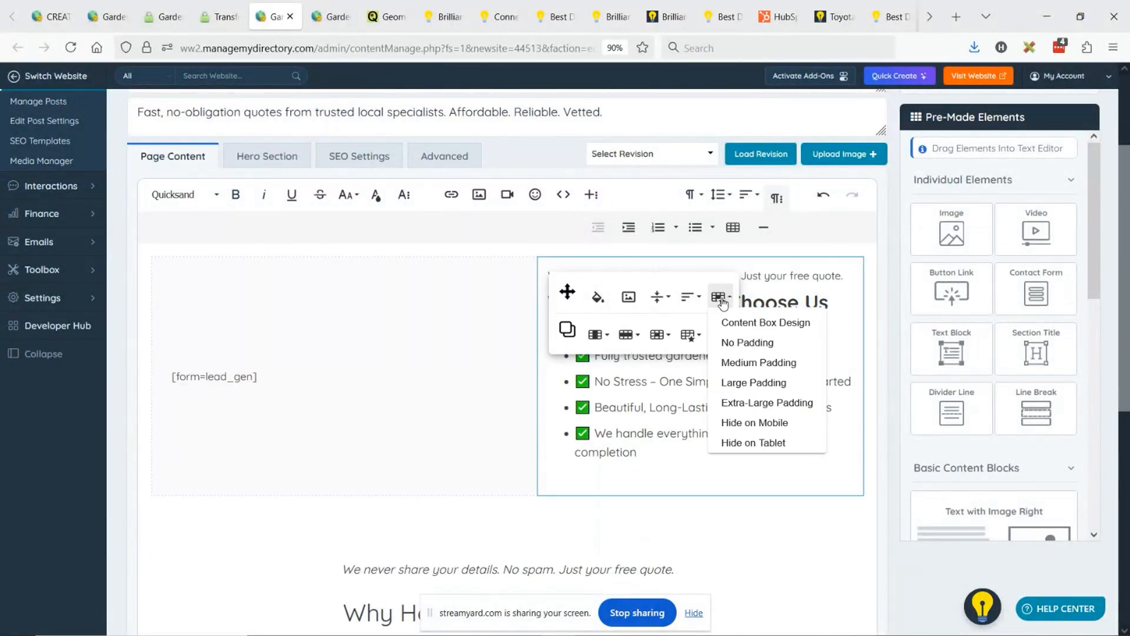
left_click(777, 402)
- Set the vertical alignment of both the checklist cell and the [form=lead_gen] cell to Top
left_click(549, 274)
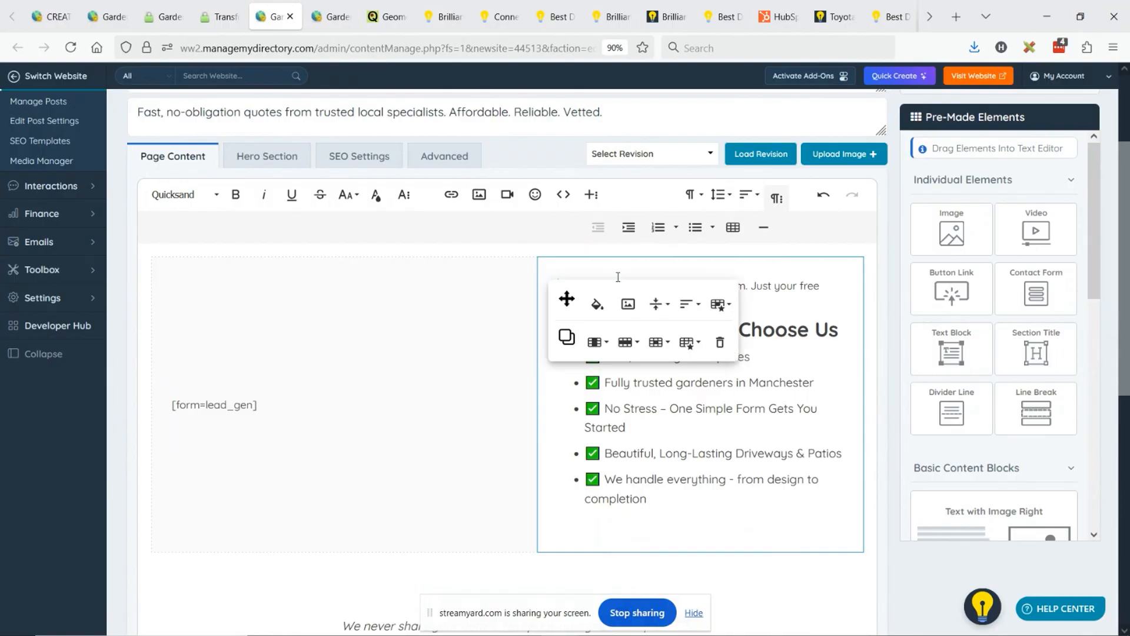
left_click(658, 304)
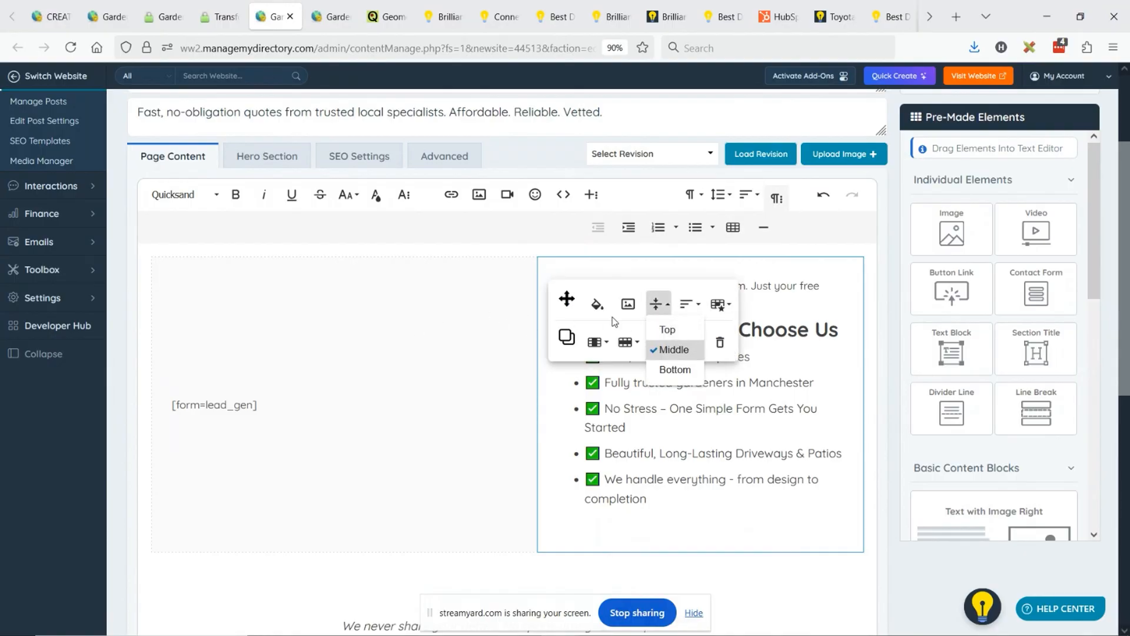
left_click(682, 351)
left_click(532, 284)
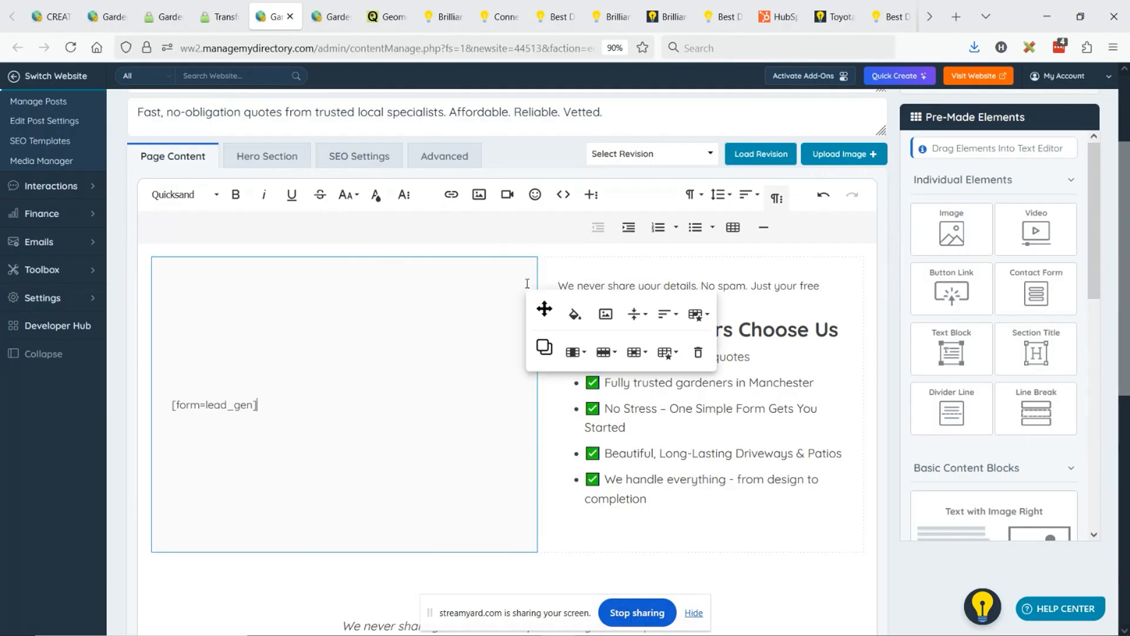
left_click(636, 314)
left_click(650, 340)
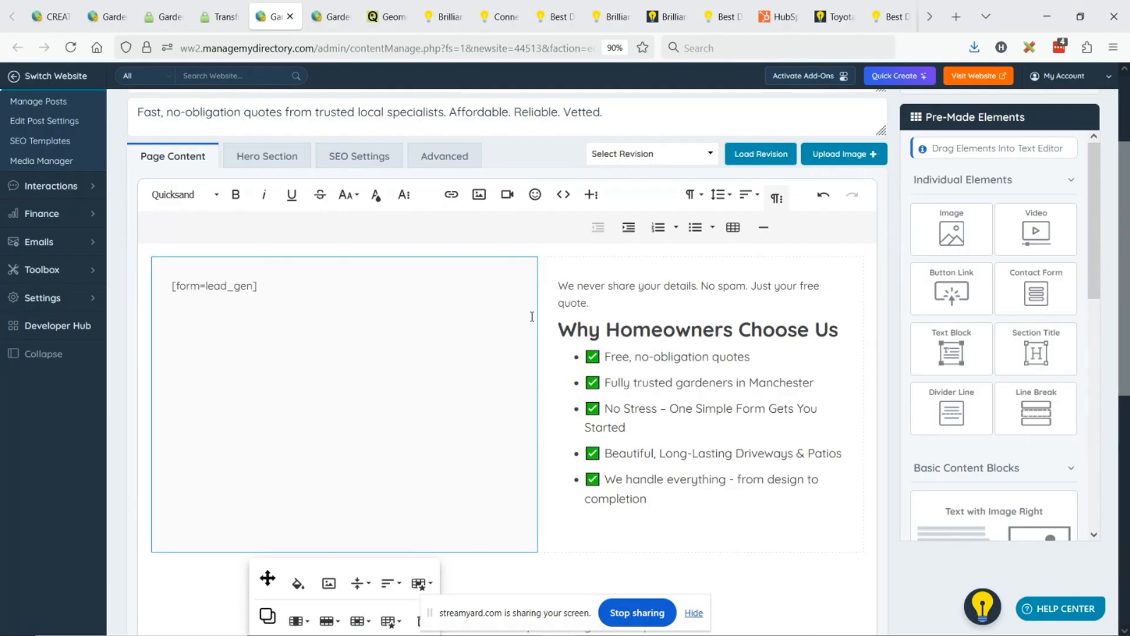
- Cut the privacy note and its line break from above the "Why Homeowners Choose Us" title in the table cell
scroll(824, 200, "up", 3)
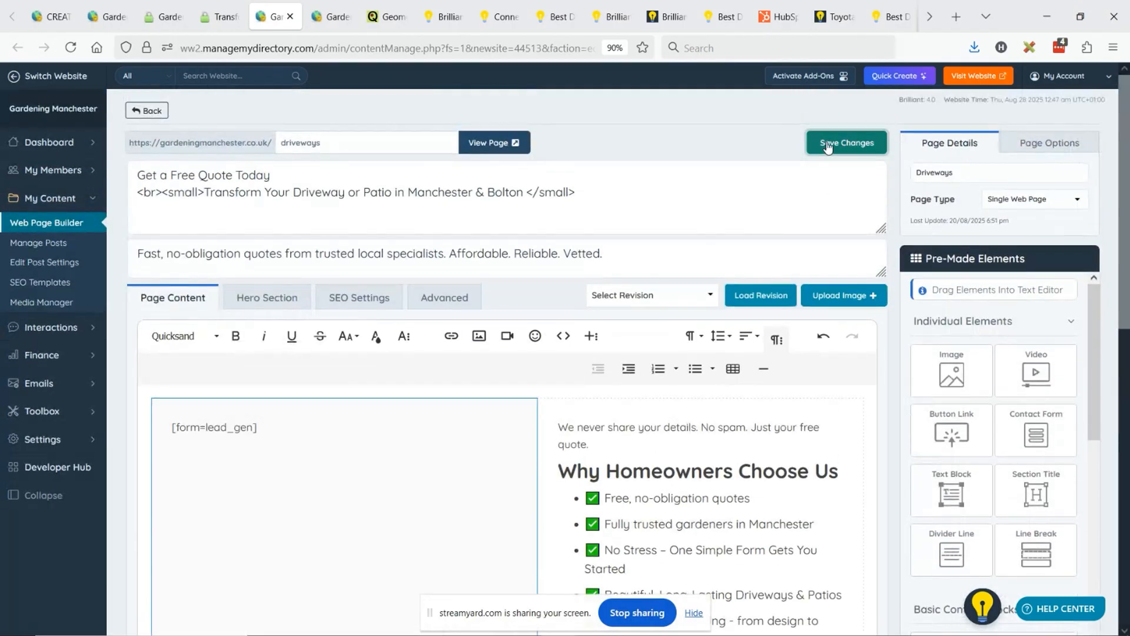
left_click_drag(604, 447, 557, 417)
key("ctrl+c")
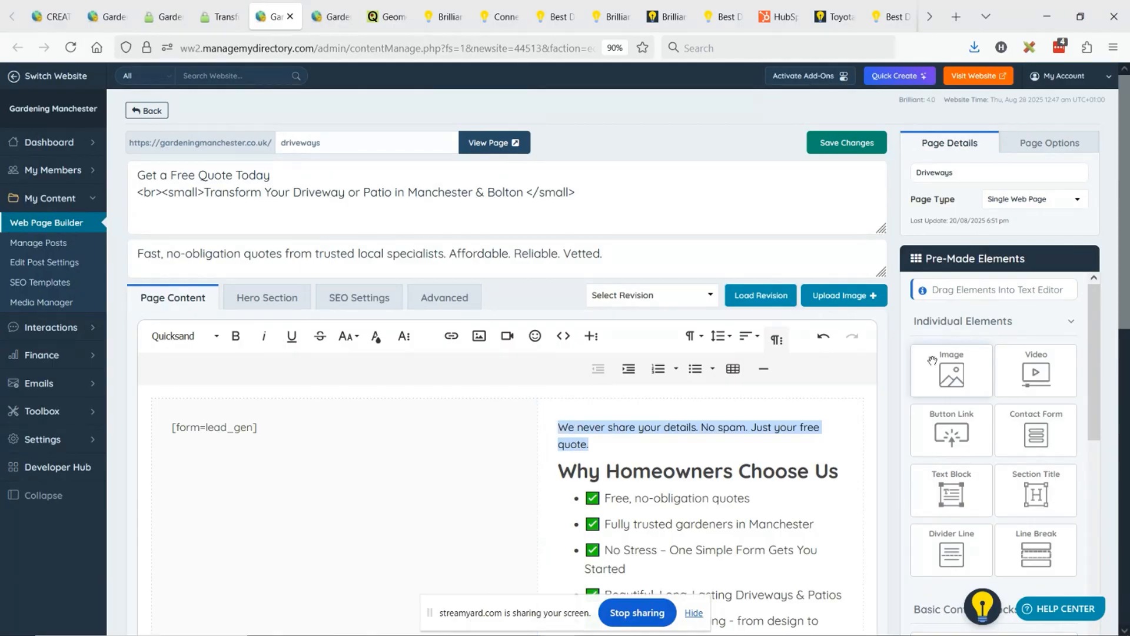
key("BackSpace")
key("Delete")
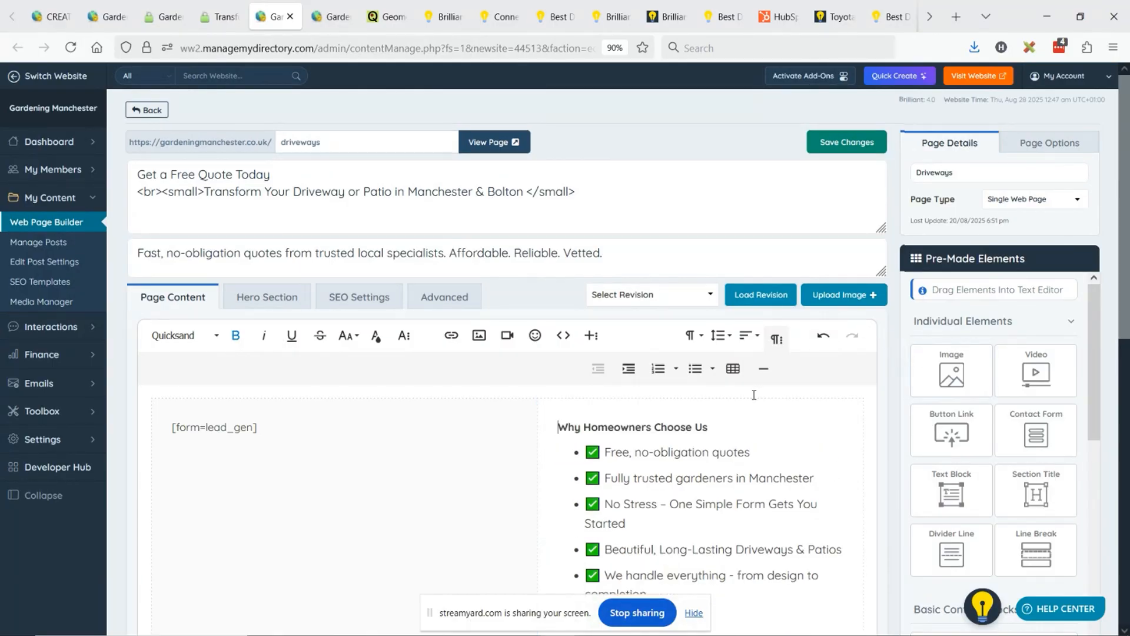
- Reapply the Heading 2 format to the "Why Homeowners Choose Us" title in the table cell
scroll(750, 394, "down", 2)
left_click_drag(709, 289, 558, 286)
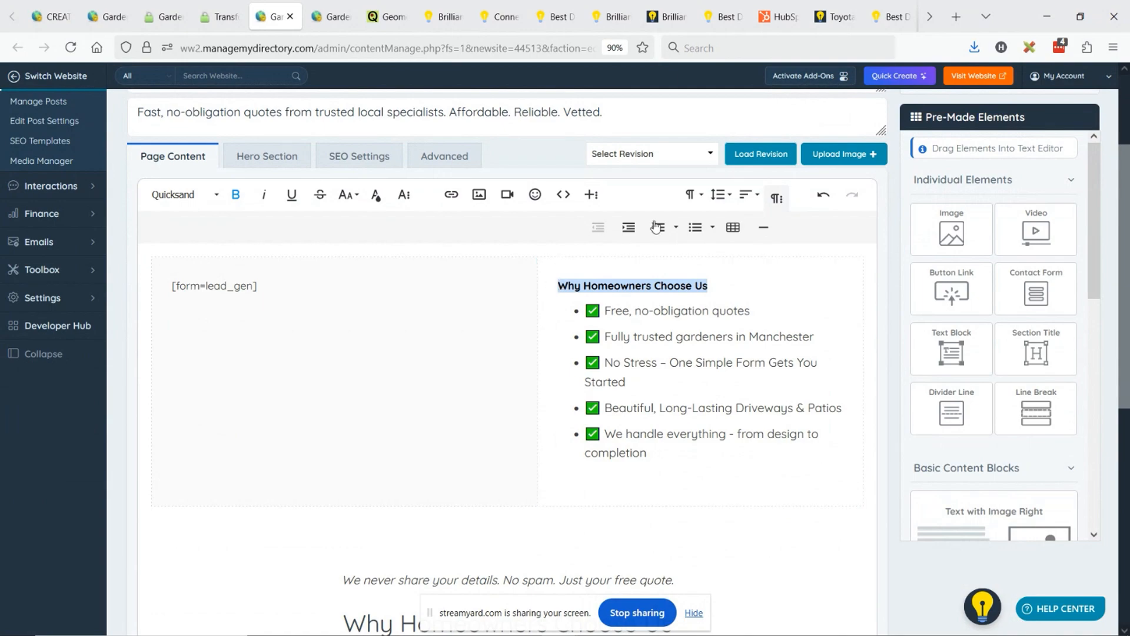
left_click(693, 194)
left_click(741, 254)
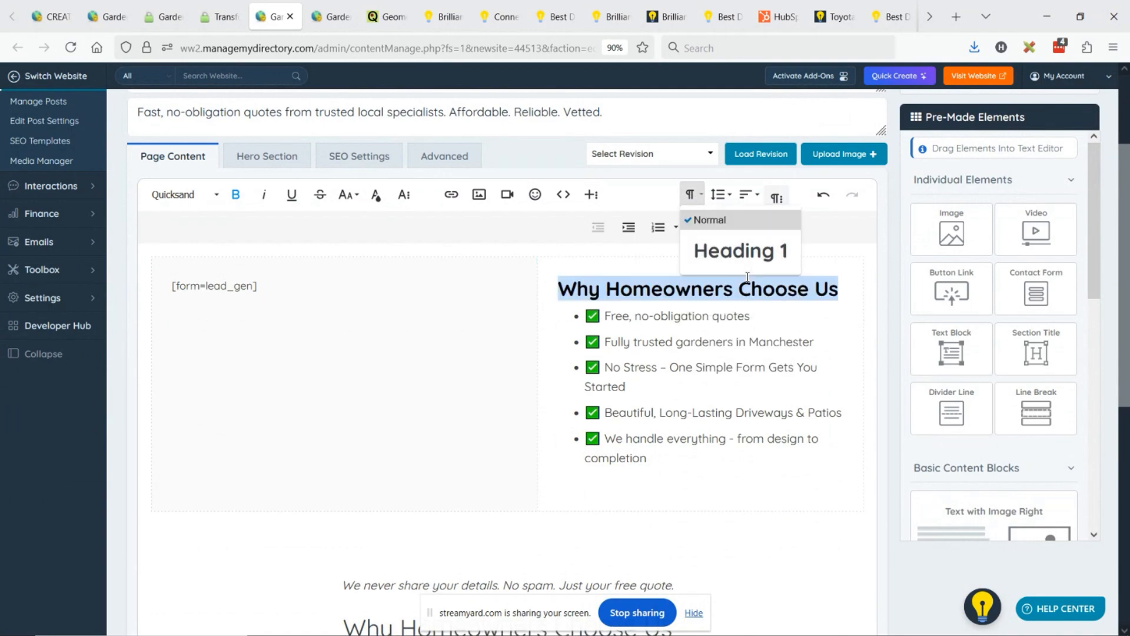
- Paste the privacy note beneath the cell's checklist and delete the duplicate note, title and checklist below the table
left_click(626, 475)
key("ctrl+v")
scroll(622, 510, "down", 4)
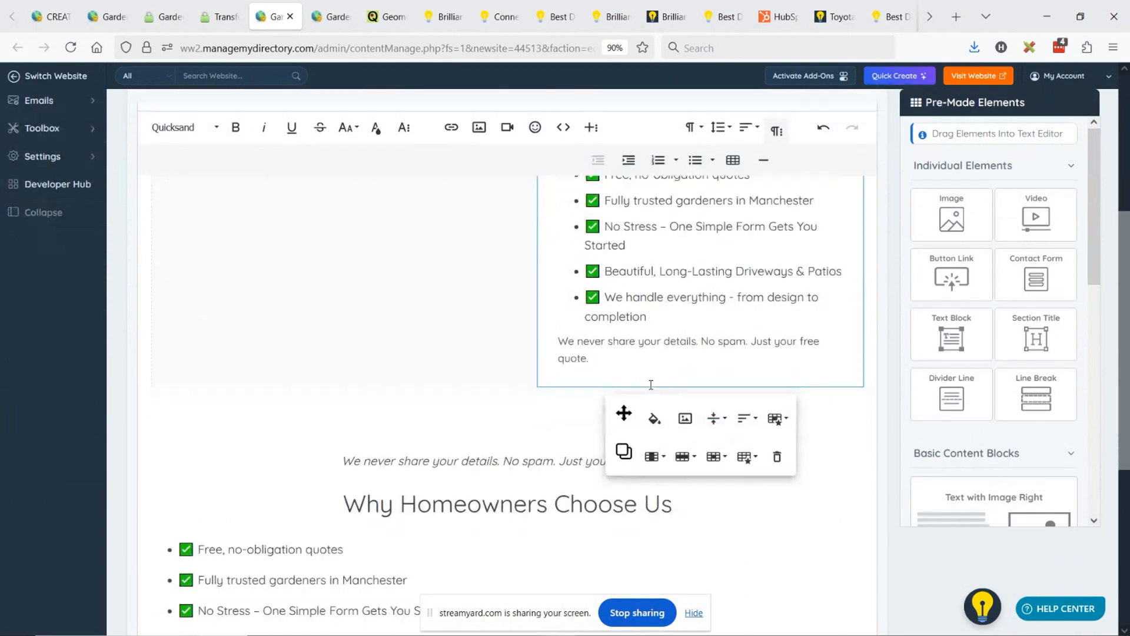
left_click_drag(344, 319, 606, 535)
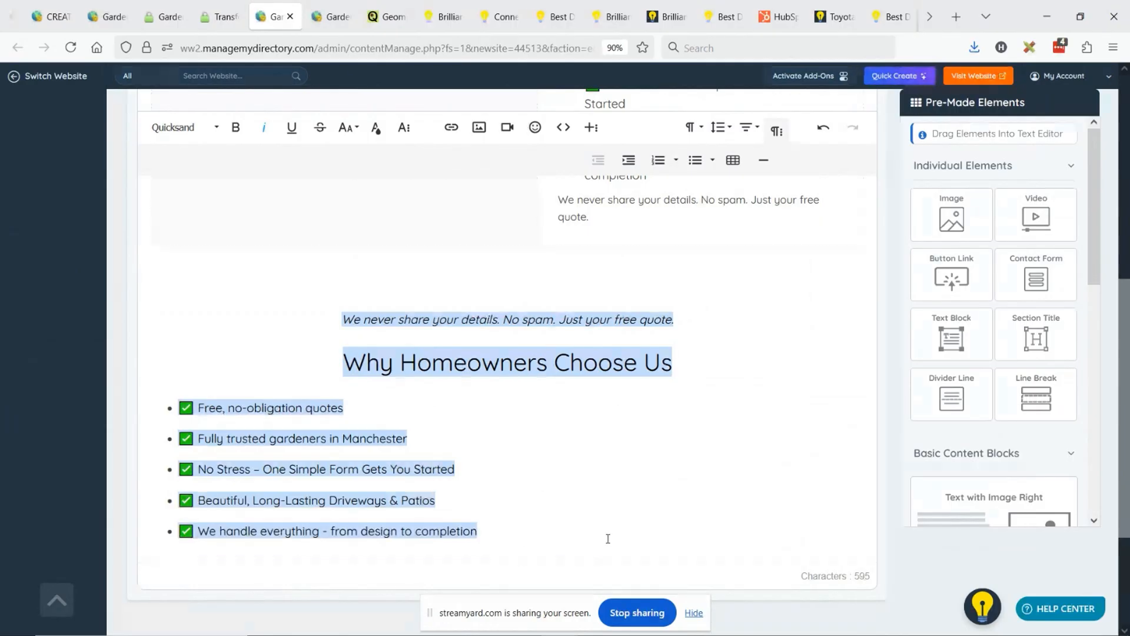
key("BackSpace")
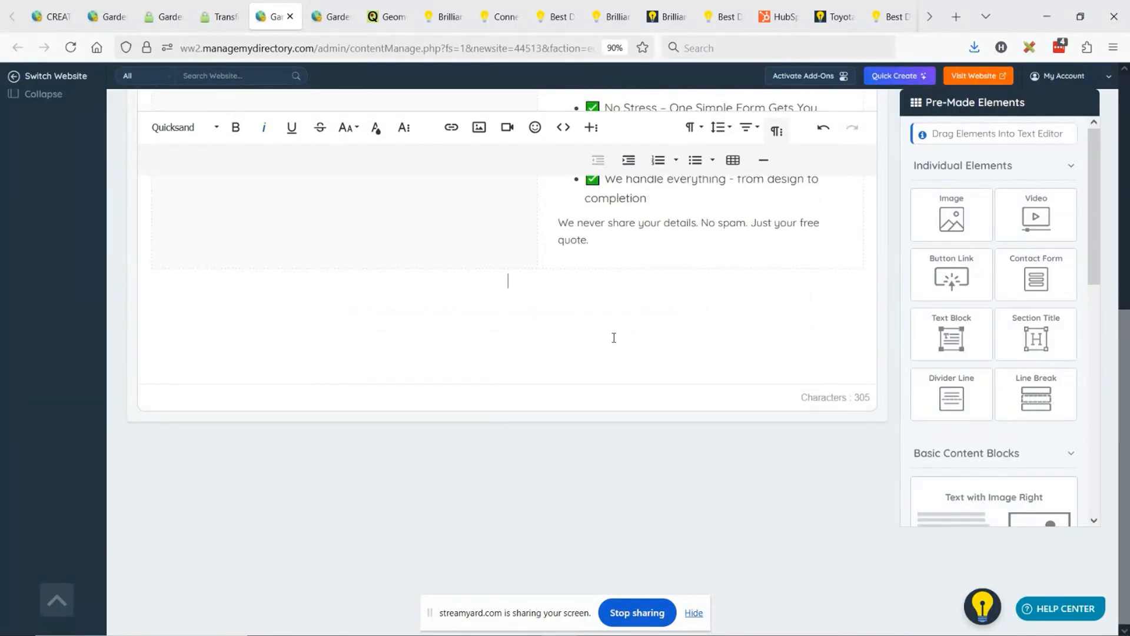
- Save the page changes, reload the live driveways page and turn off its edit mode
scroll(875, 288, "up", 7)
left_click(847, 143)
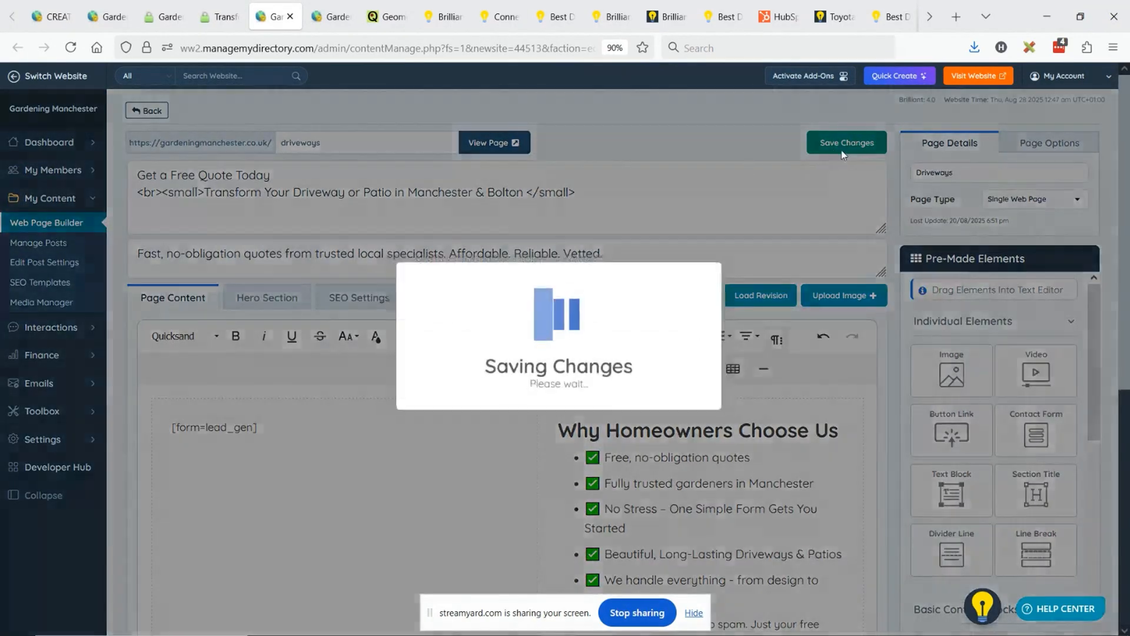
left_click(220, 16)
left_click(71, 47)
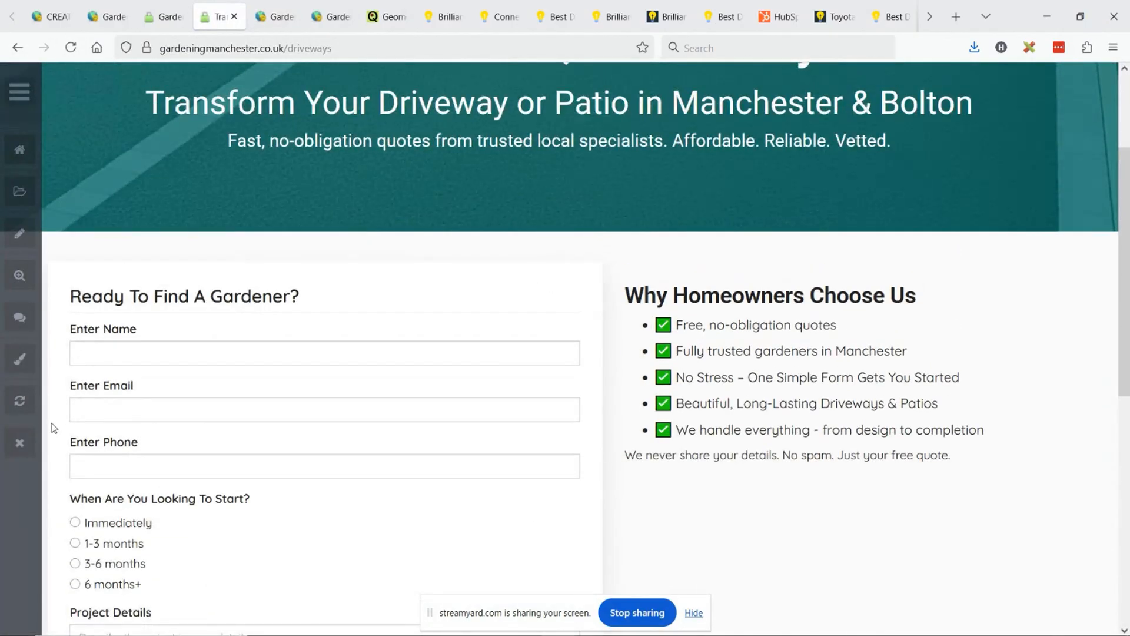
left_click(19, 443)
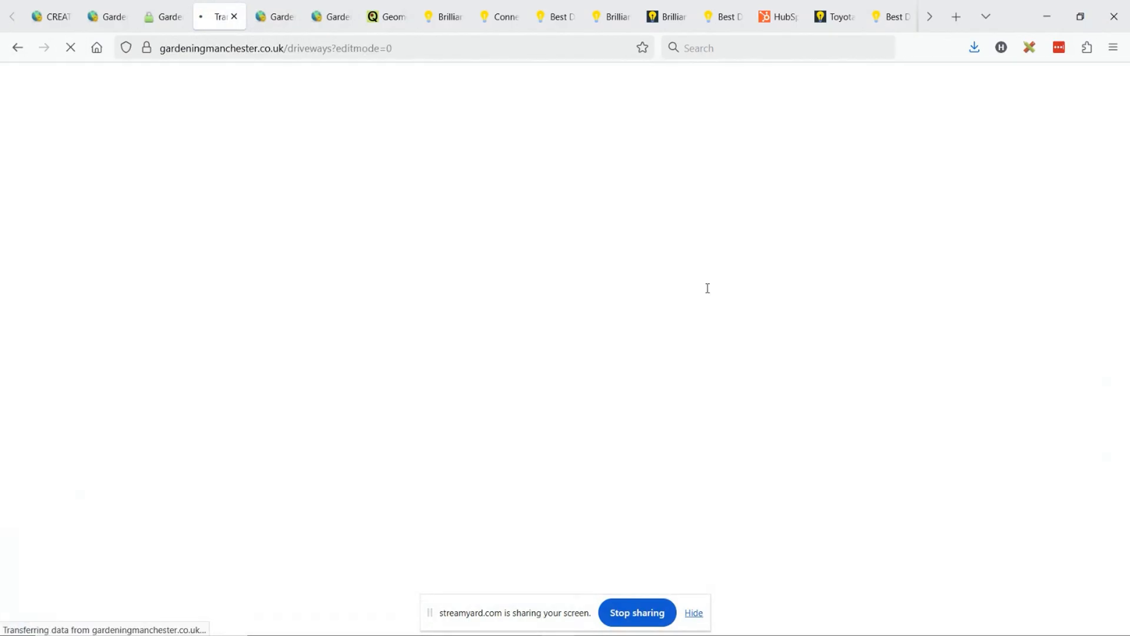
scroll(767, 280, "down", 3)
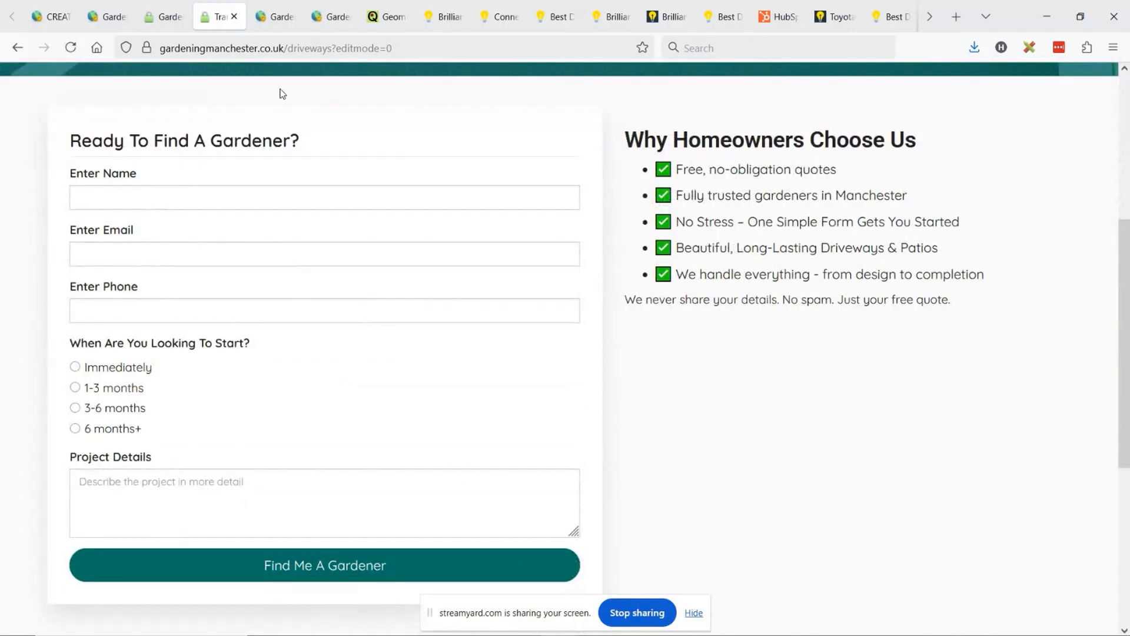
- Review the live driveways page, examining the hero titles, the quote form and the checklist beside it
scroll(675, 171, "up", 3)
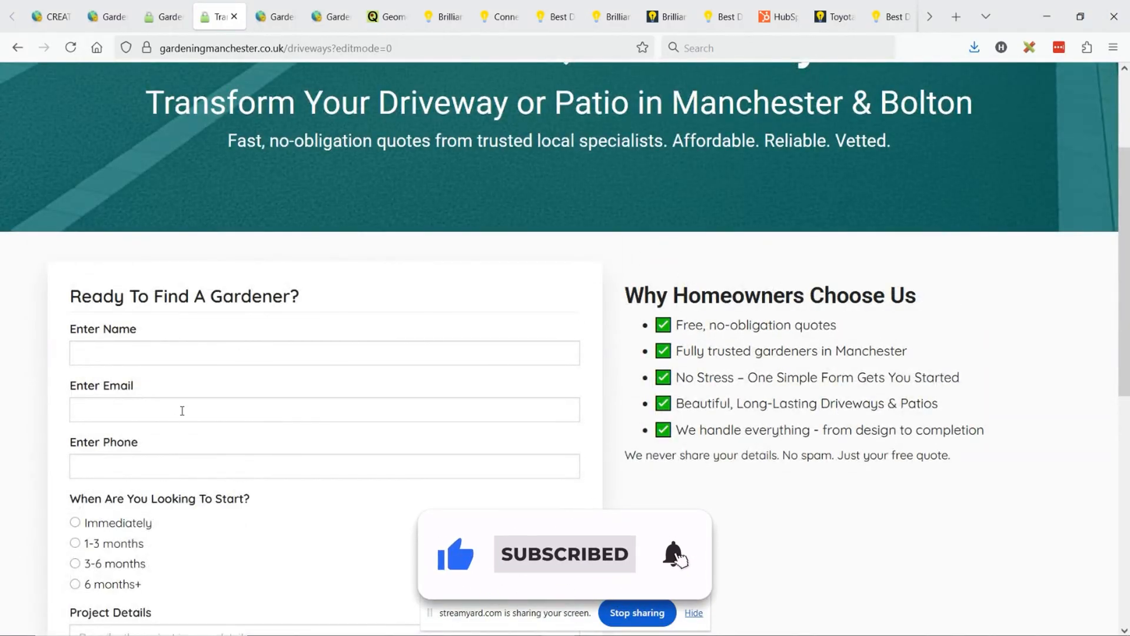
scroll(181, 409, "up", 3)
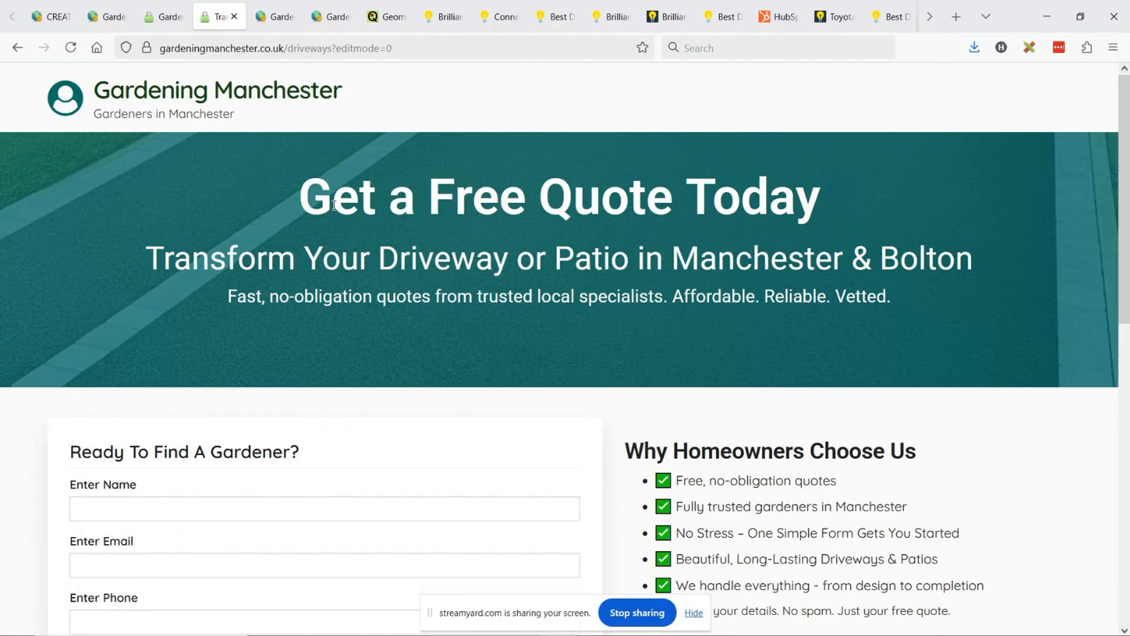
left_click_drag(315, 193, 533, 194)
left_click(677, 193)
left_click_drag(279, 301, 634, 299)
left_click(653, 294)
scroll(654, 292, "down", 3)
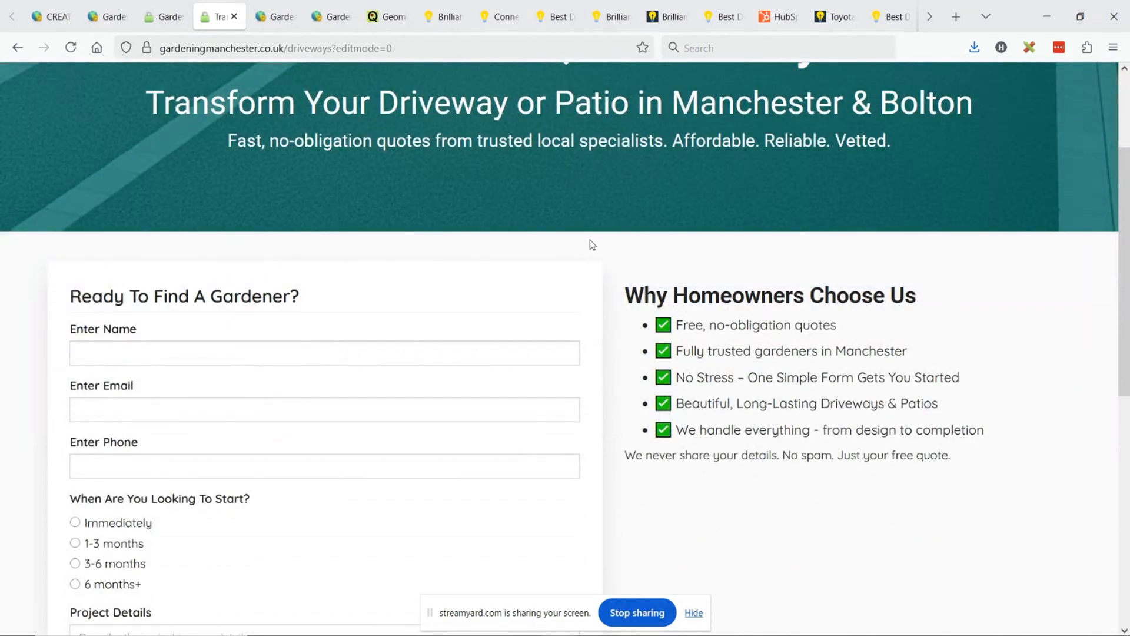
scroll(590, 239, "down", 3)
scroll(729, 297, "up", 3)
scroll(730, 301, "up", 3)
scroll(796, 217, "down", 3)
scroll(681, 298, "down", 3)
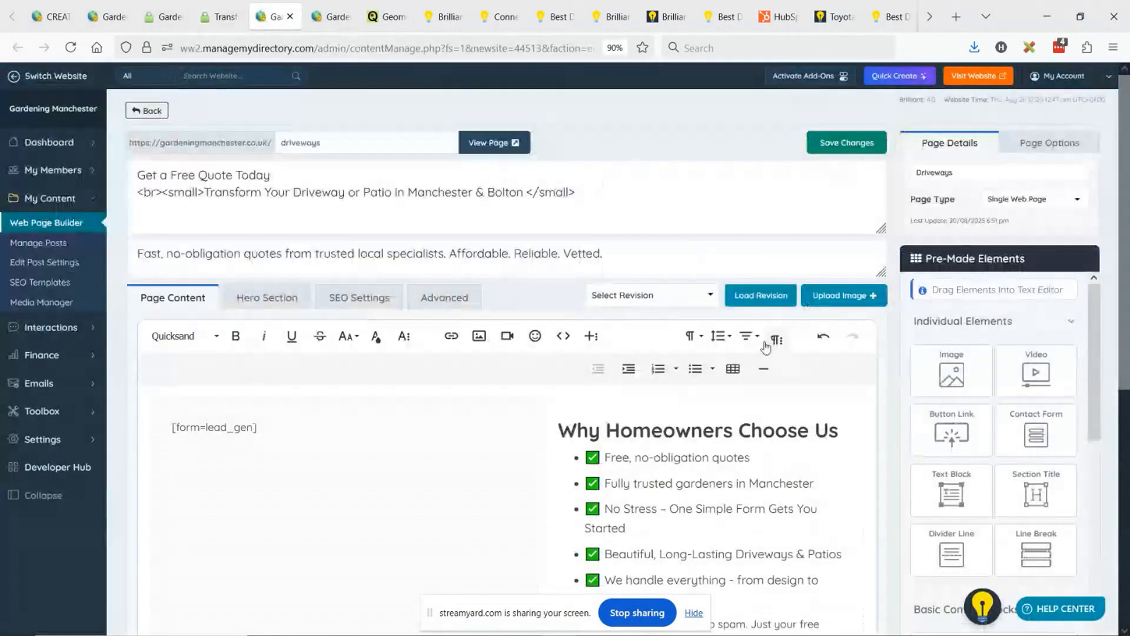
- Examine the driveways page's Hero Section image, padding and title text settings and compare them with the live banner
left_click(261, 17)
scroll(421, 273, "down", 3)
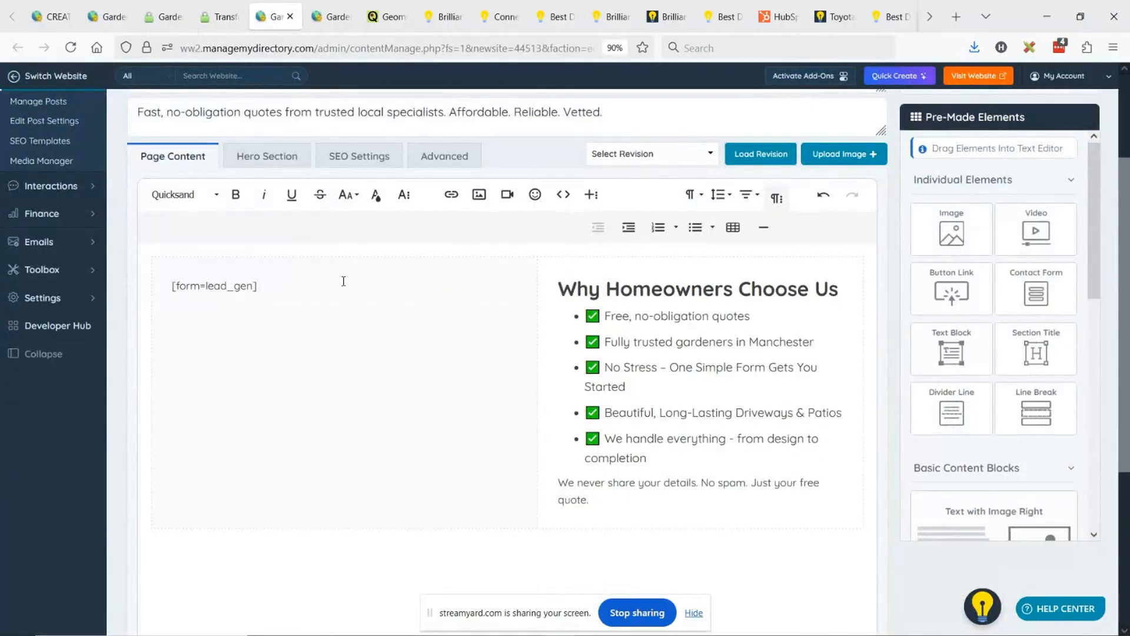
left_click(258, 162)
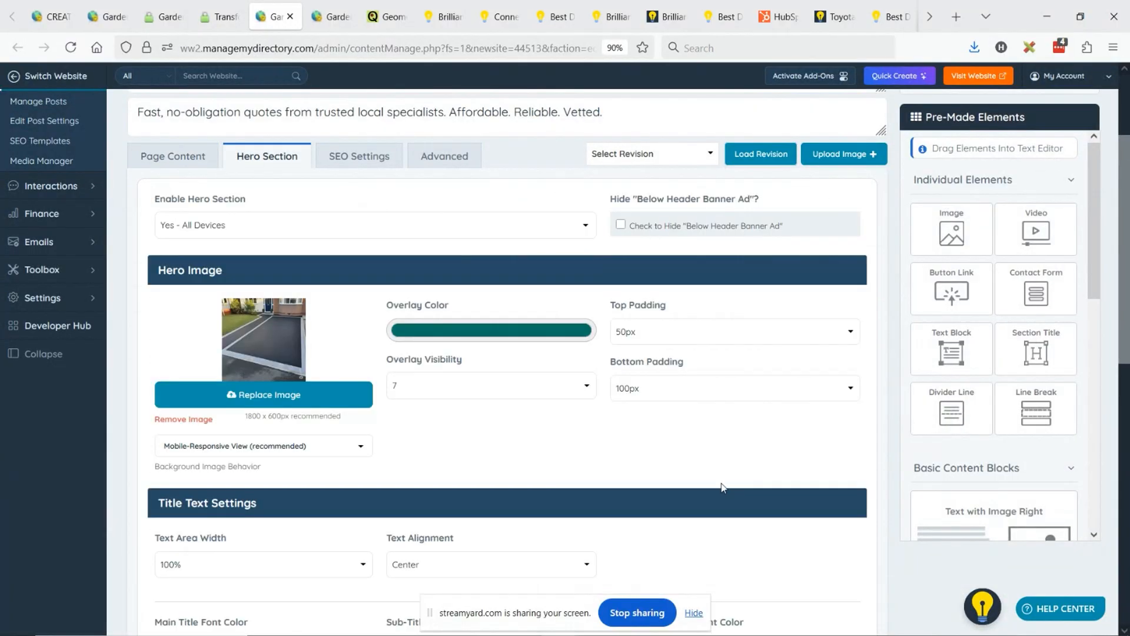
scroll(681, 378, "down", 3)
scroll(697, 476, "down", 2)
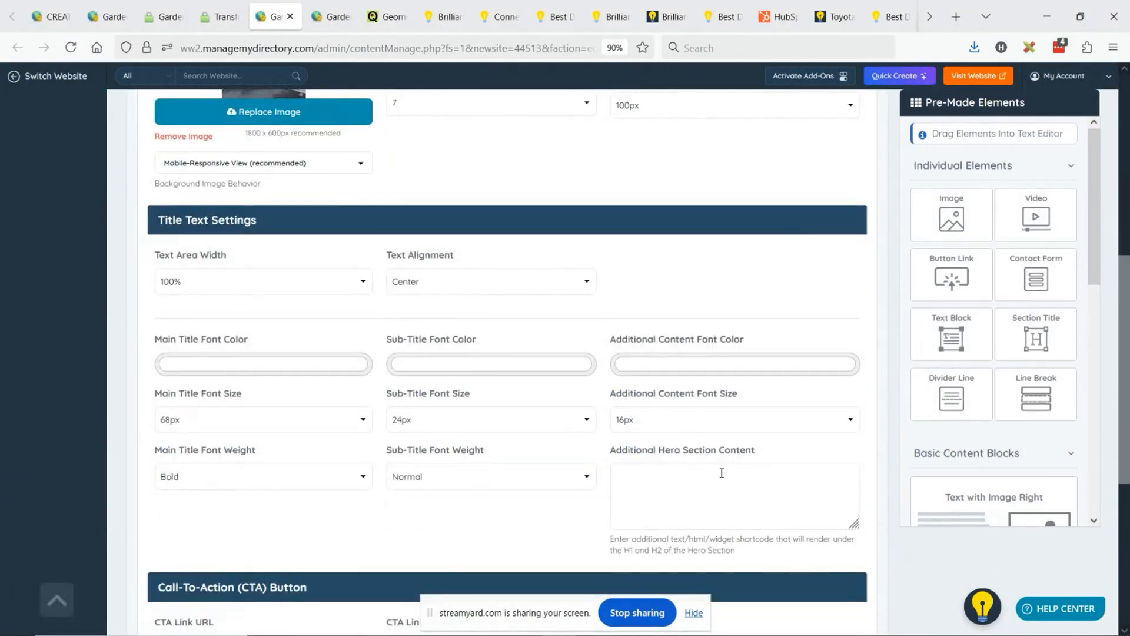
scroll(484, 347, "up", 5)
scroll(484, 347, "up", 3)
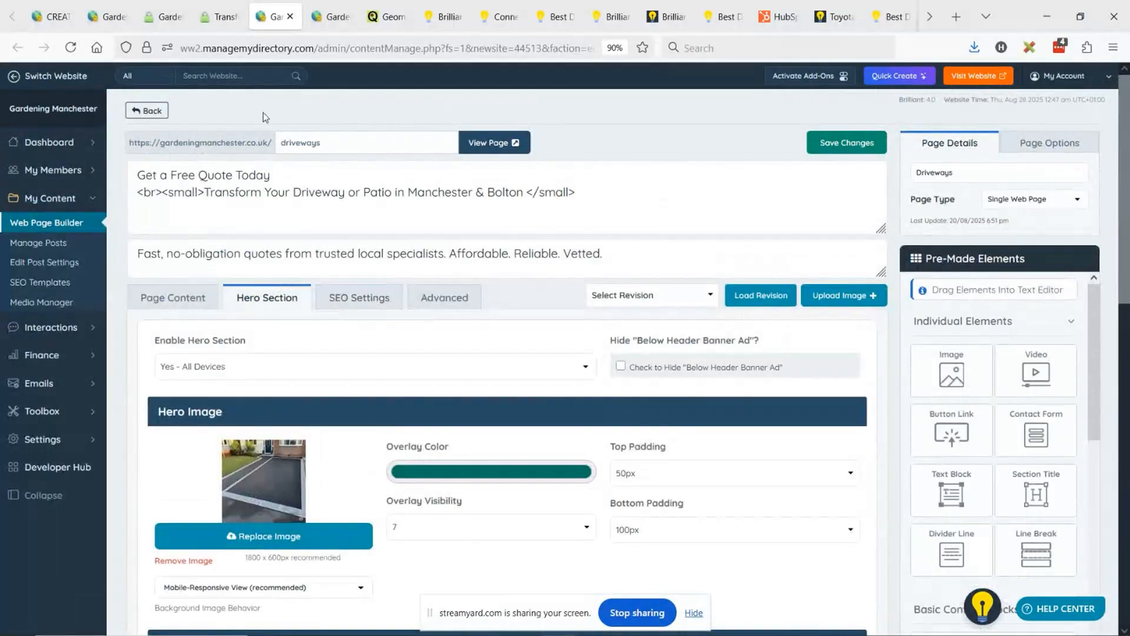
left_click(221, 17)
scroll(766, 331, "up", 5)
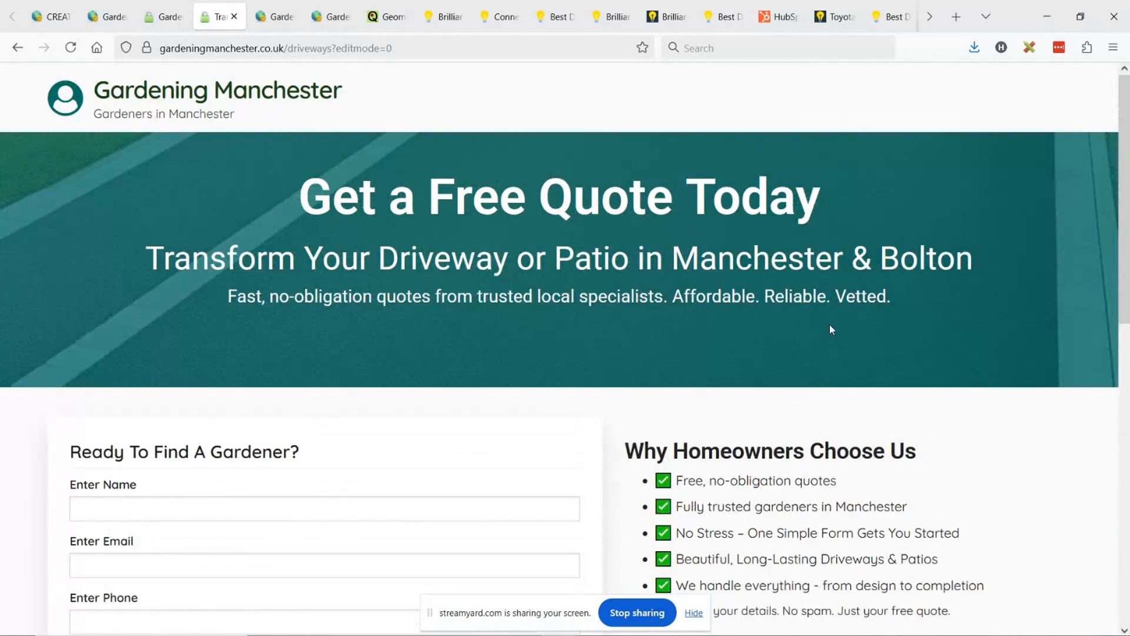
- Switch to the HubSpot homepage, inspect its hero image and open the image's markup for editing as HTML
right_click(783, 12)
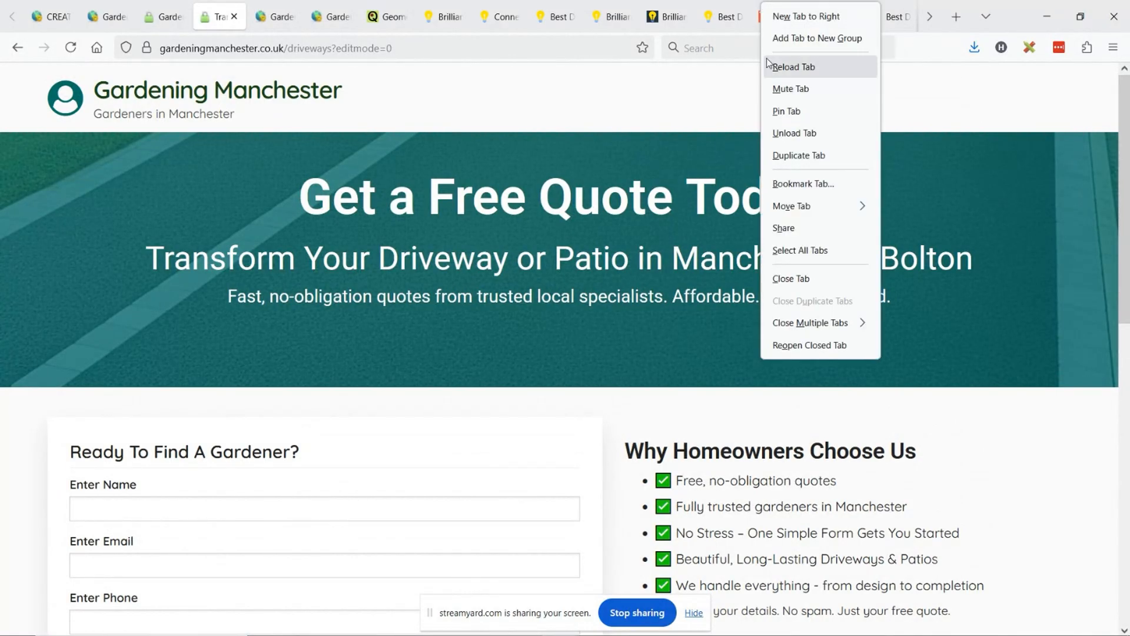
left_click(856, 66)
right_click(742, 252)
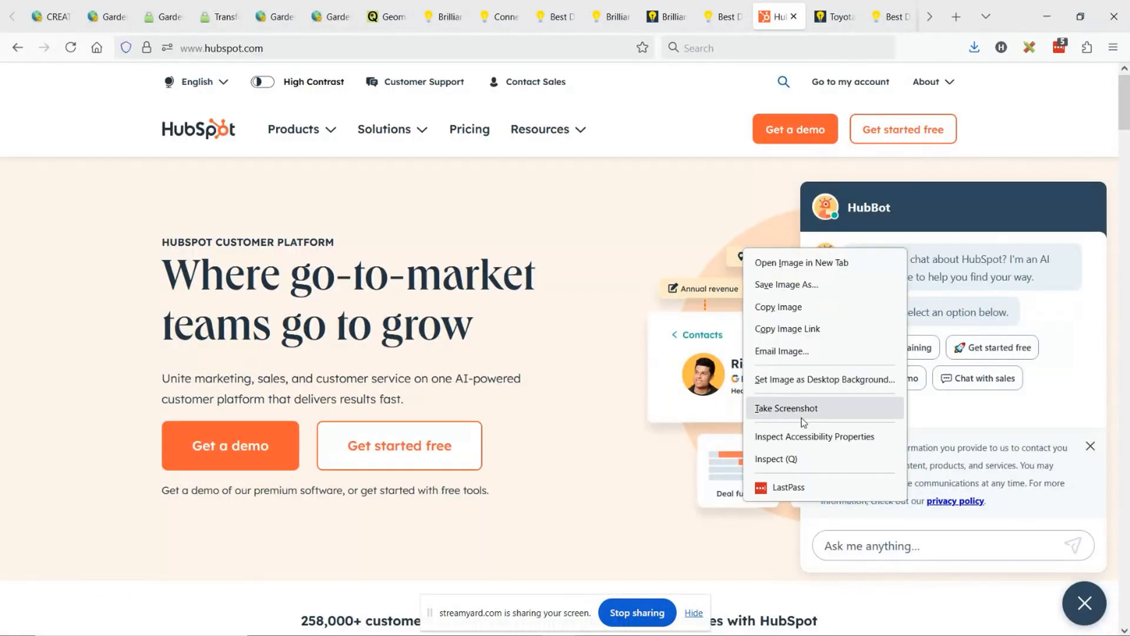
left_click(772, 459)
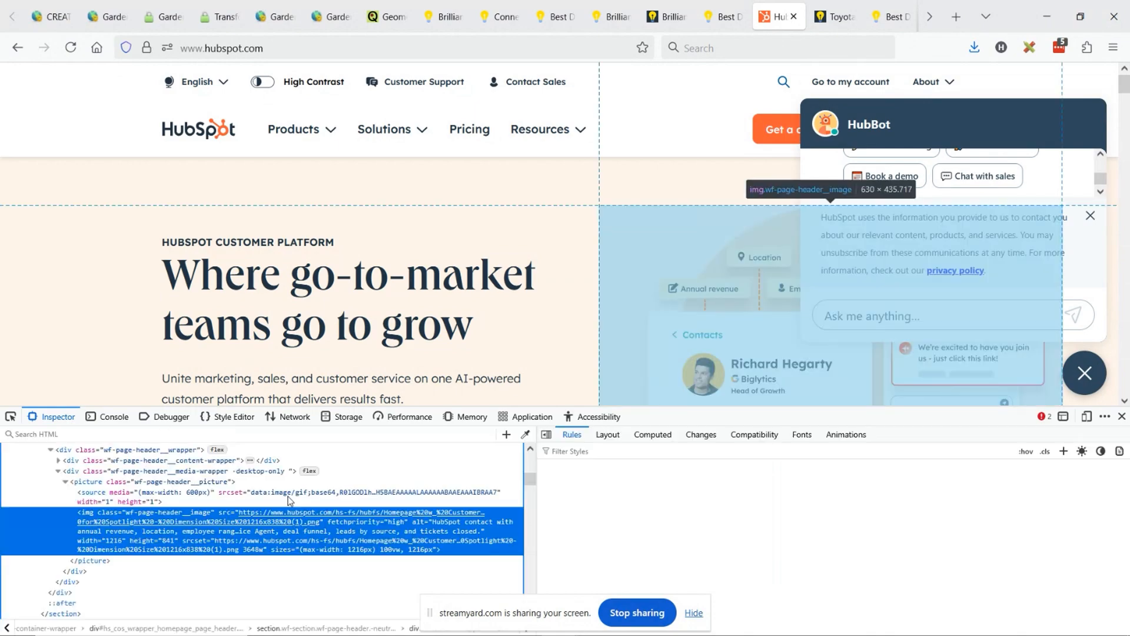
right_click(93, 513)
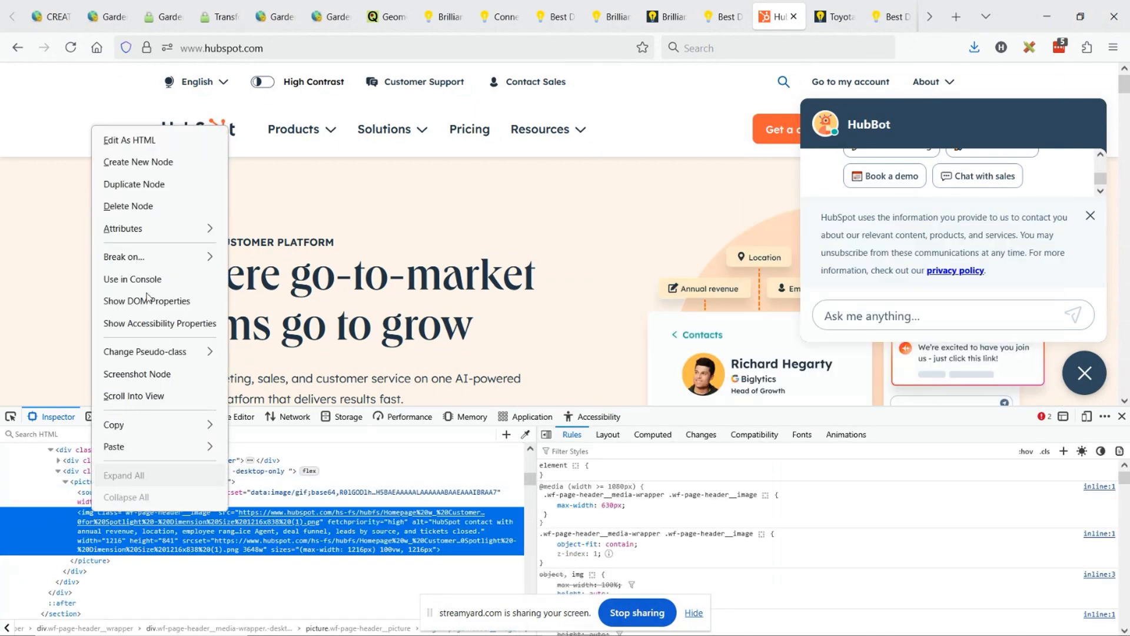
left_click(136, 146)
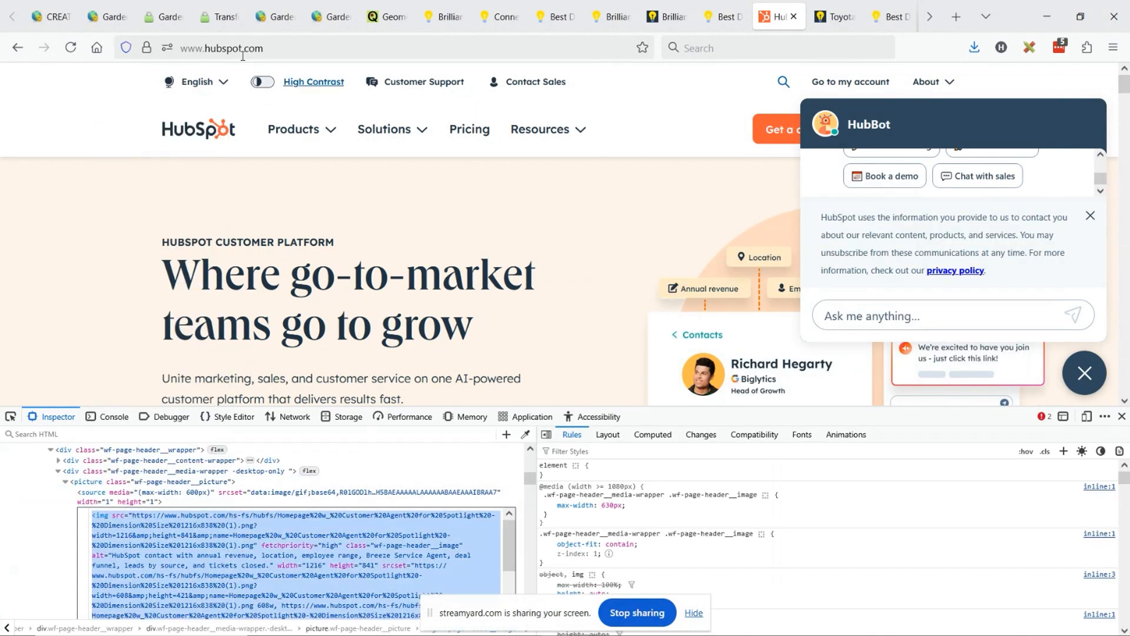
- Switch to the live driveways page and inspect the "Why Homeowners Choose Us" heading beside the quote form
left_click(221, 17)
scroll(677, 353, "down", 3)
right_click(652, 287)
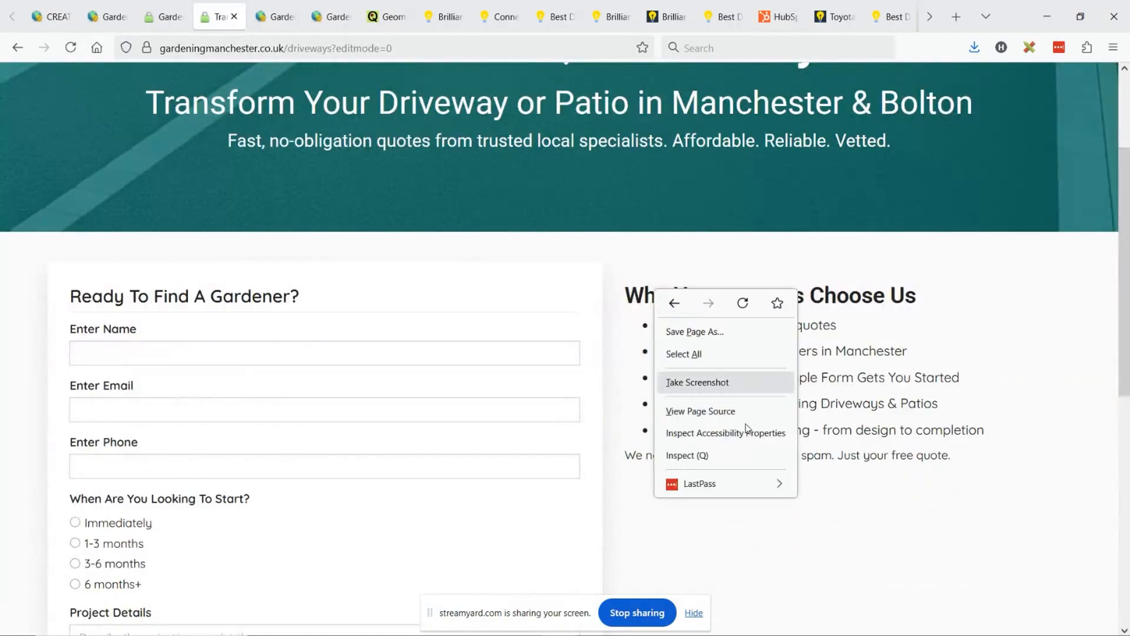
left_click(732, 457)
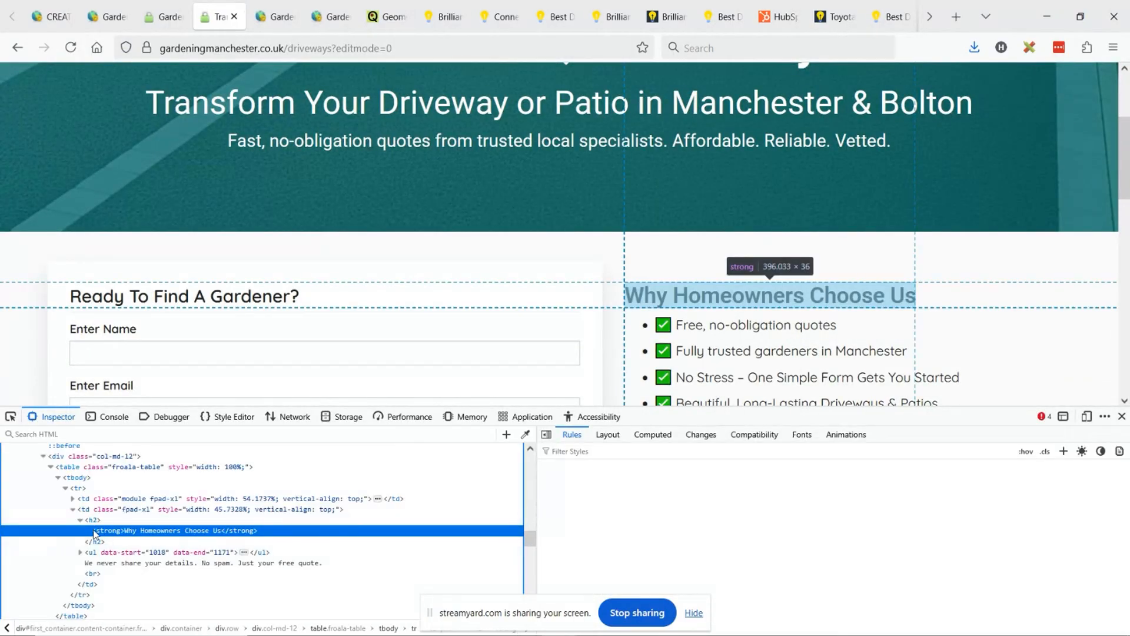
- Paste the copied HubSpot hero image markup above the "Why Homeowners Choose Us" h2 in its HTML, and close the developer tools
right_click(95, 520)
left_click(135, 153)
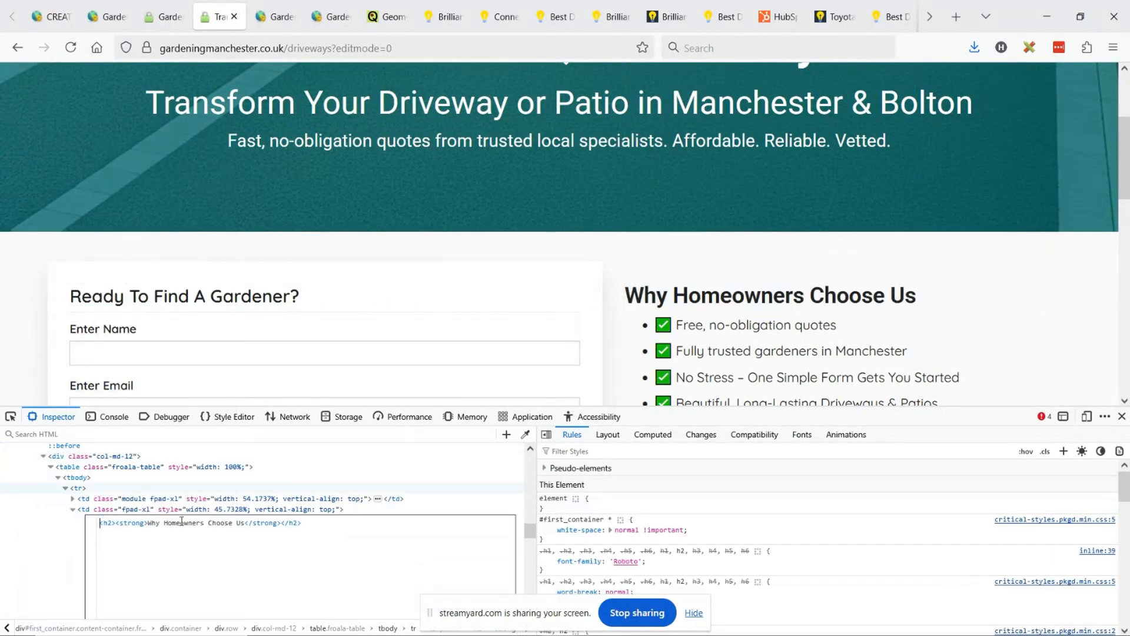
key("ctrl+v")
left_click(76, 458)
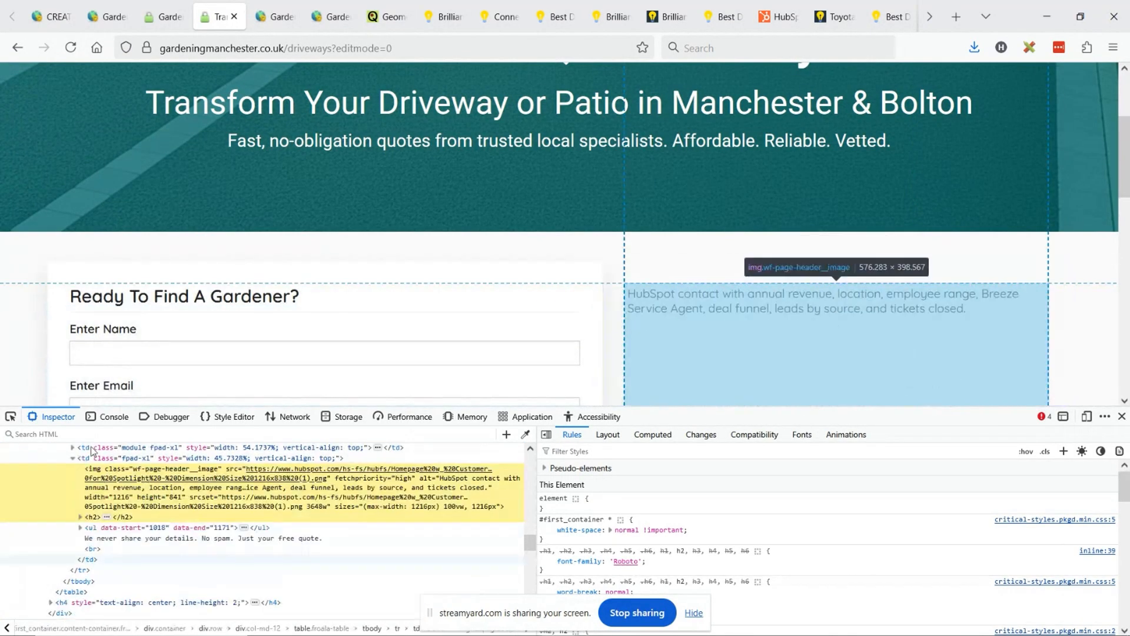
left_click(1122, 416)
- Review the driveways page layout, examining how the inserted image sits with the hero banner, quote form and checklist
scroll(663, 297, "up", 2)
scroll(899, 313, "down", 2)
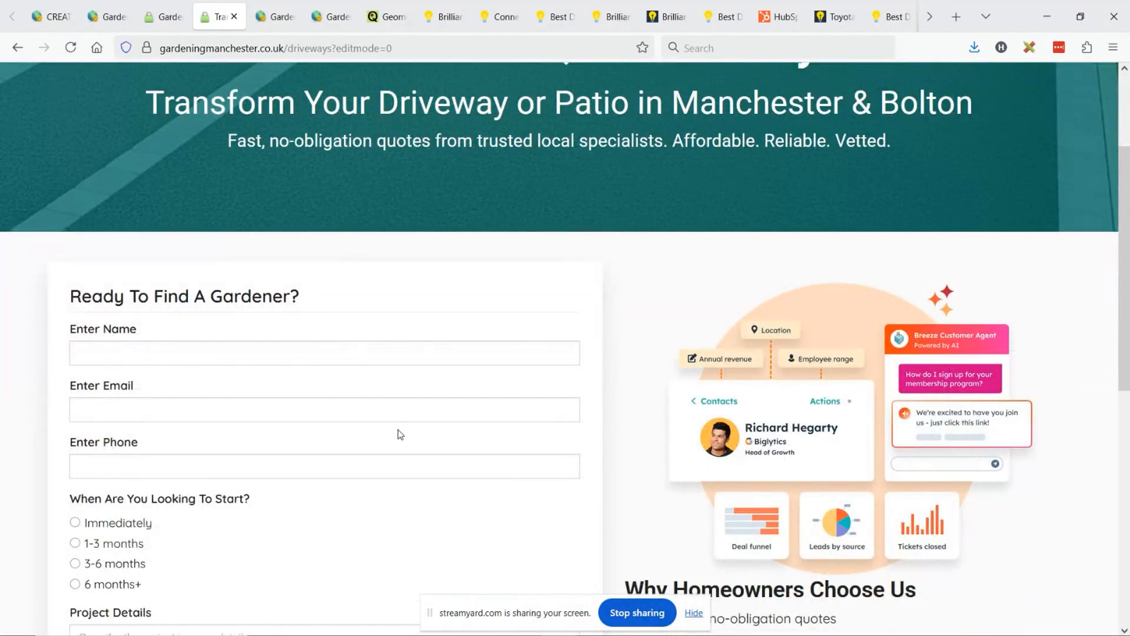
scroll(798, 438, "up", 3)
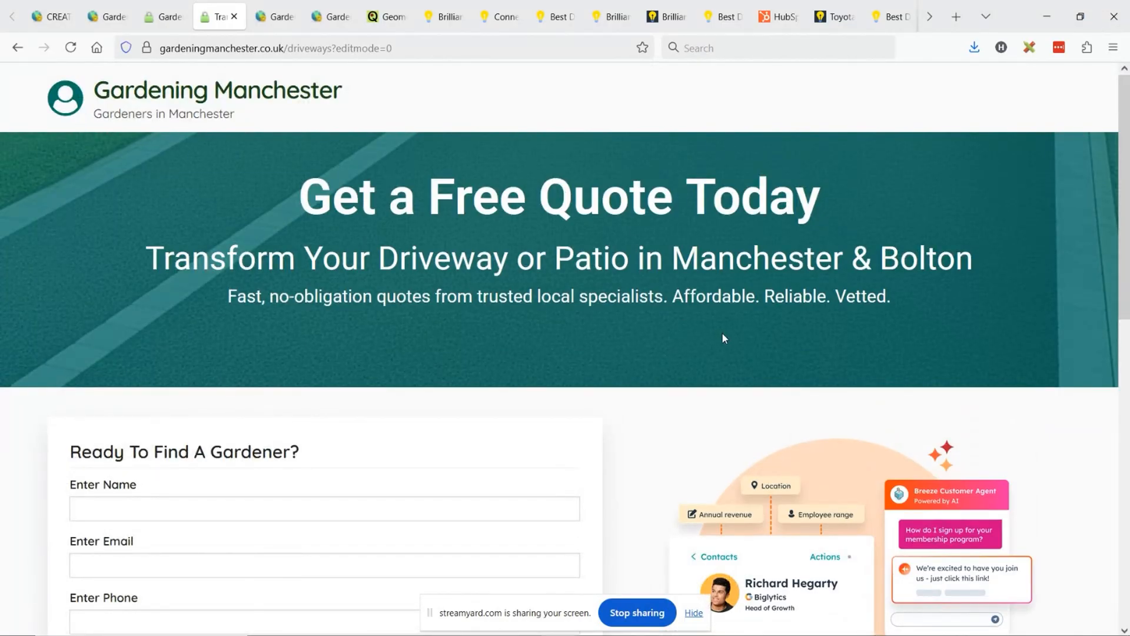
scroll(723, 337, "down", 5)
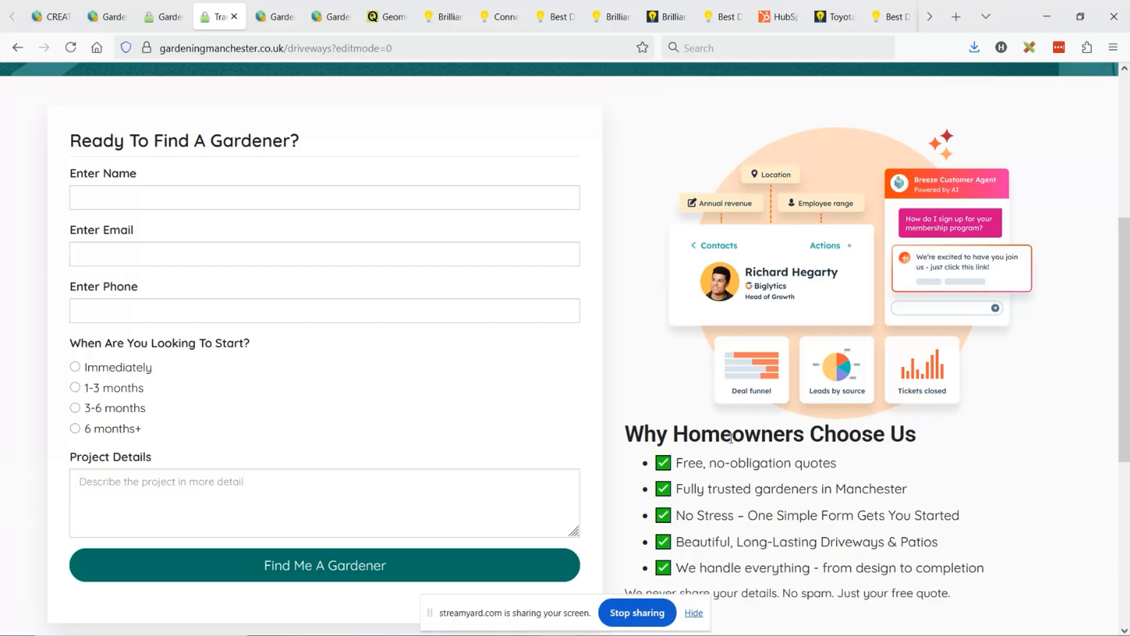
left_click_drag(434, 614, 1129, 459)
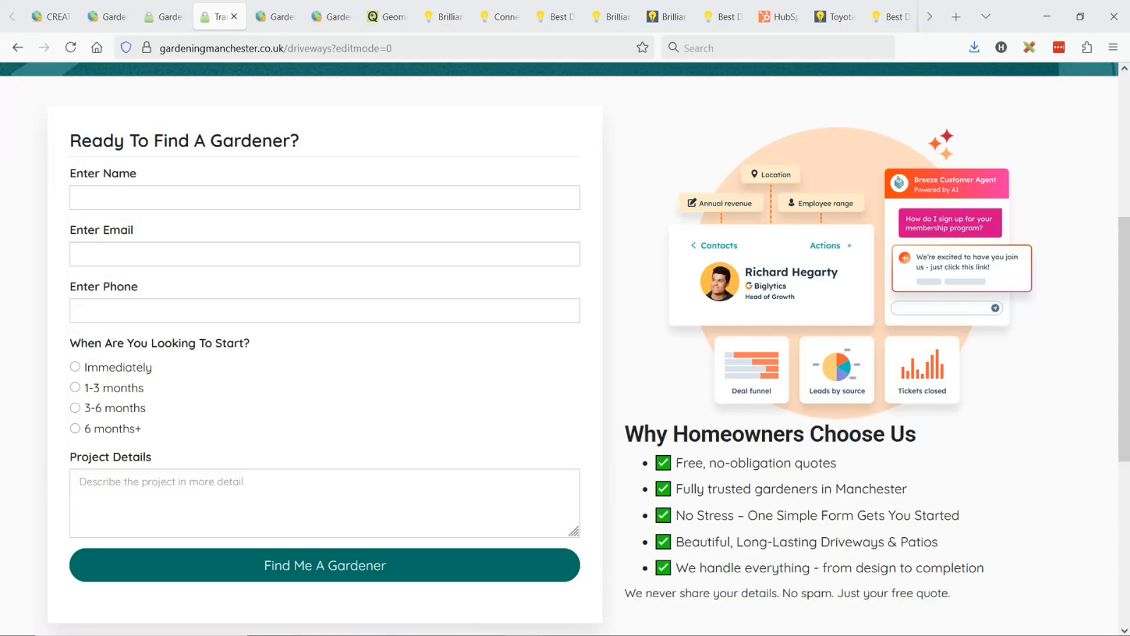
scroll(723, 394, "up", 5)
scroll(722, 394, "down", 3)
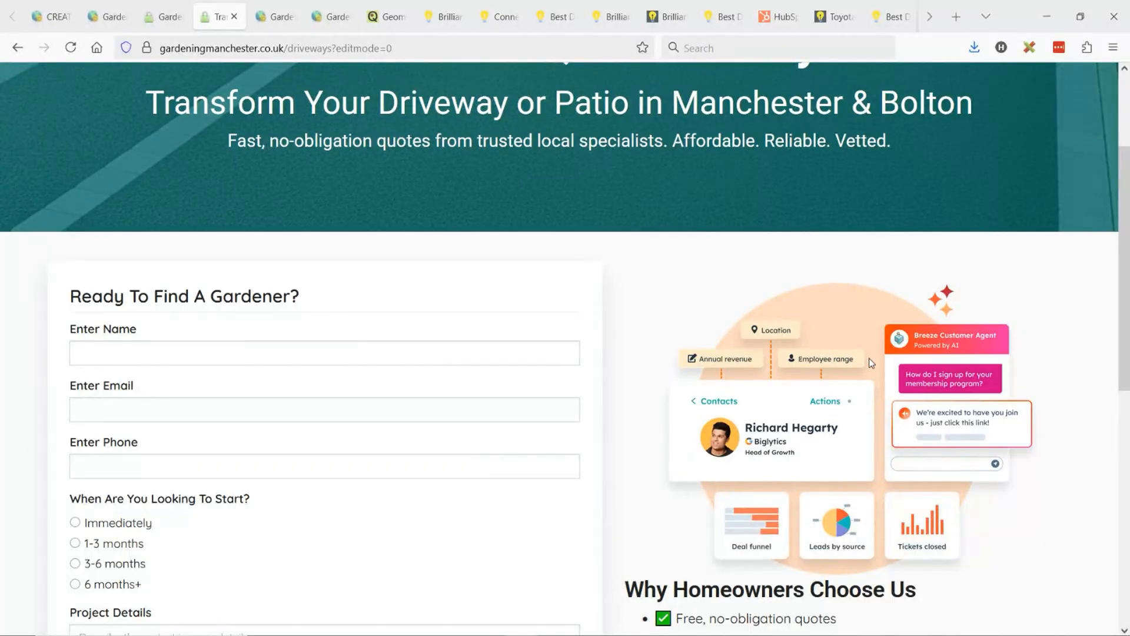
scroll(130, 164, "up", 3)
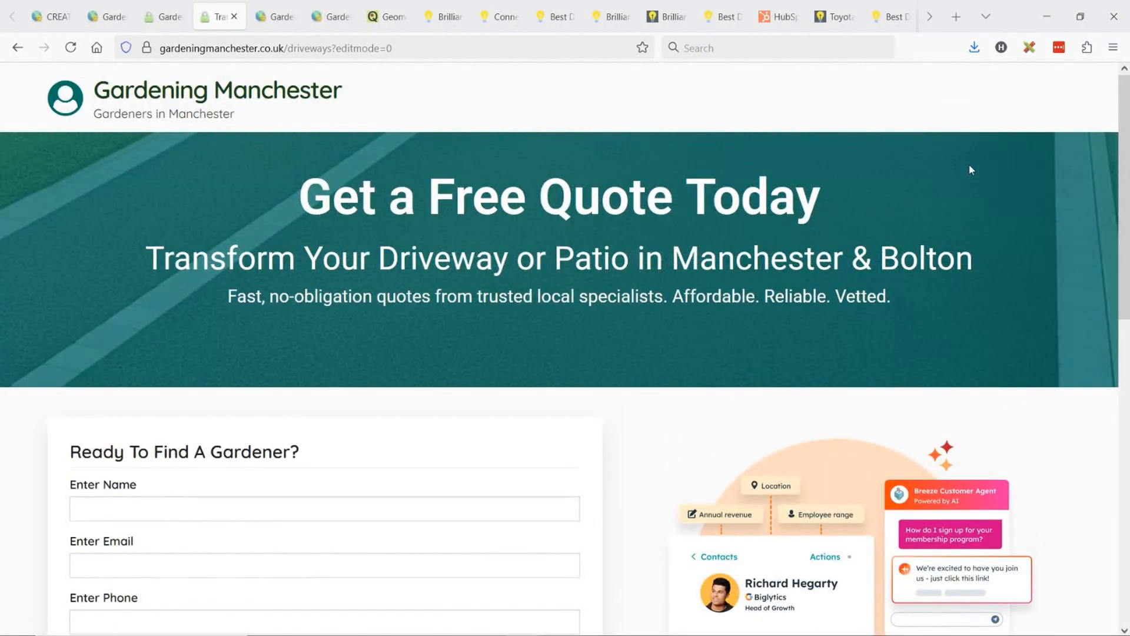
scroll(993, 200, "down", 9)
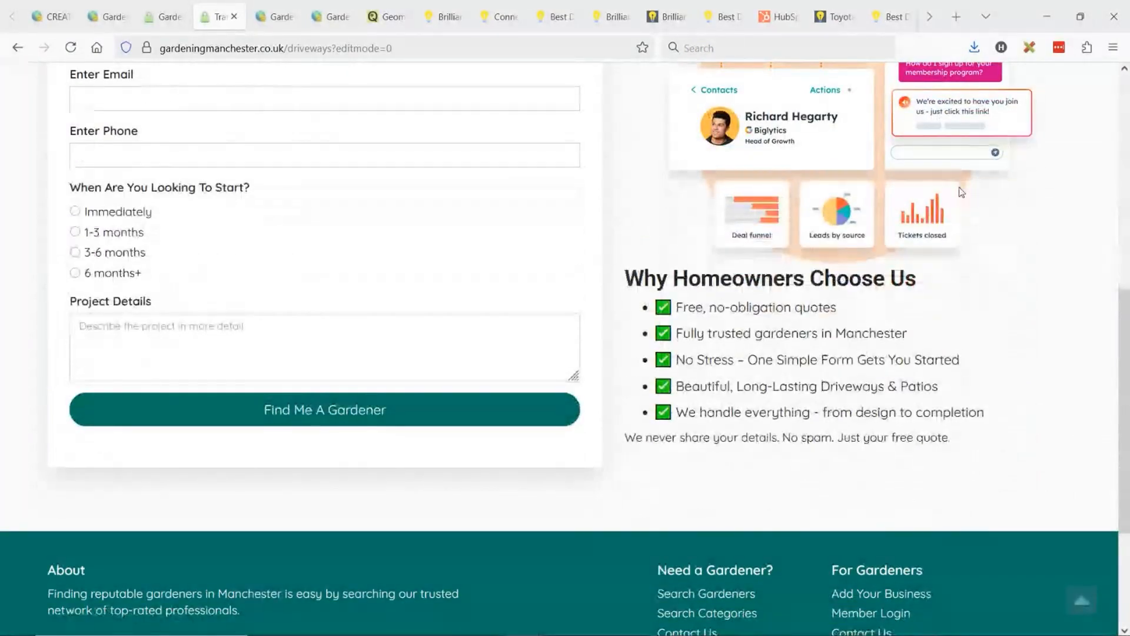
scroll(961, 191, "up", 6)
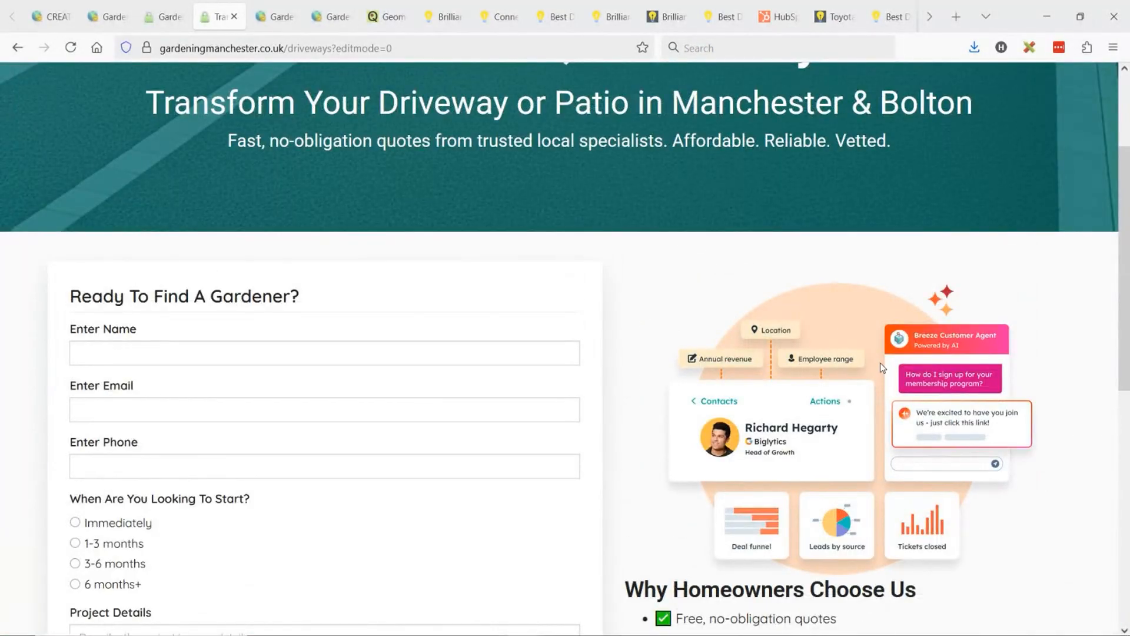
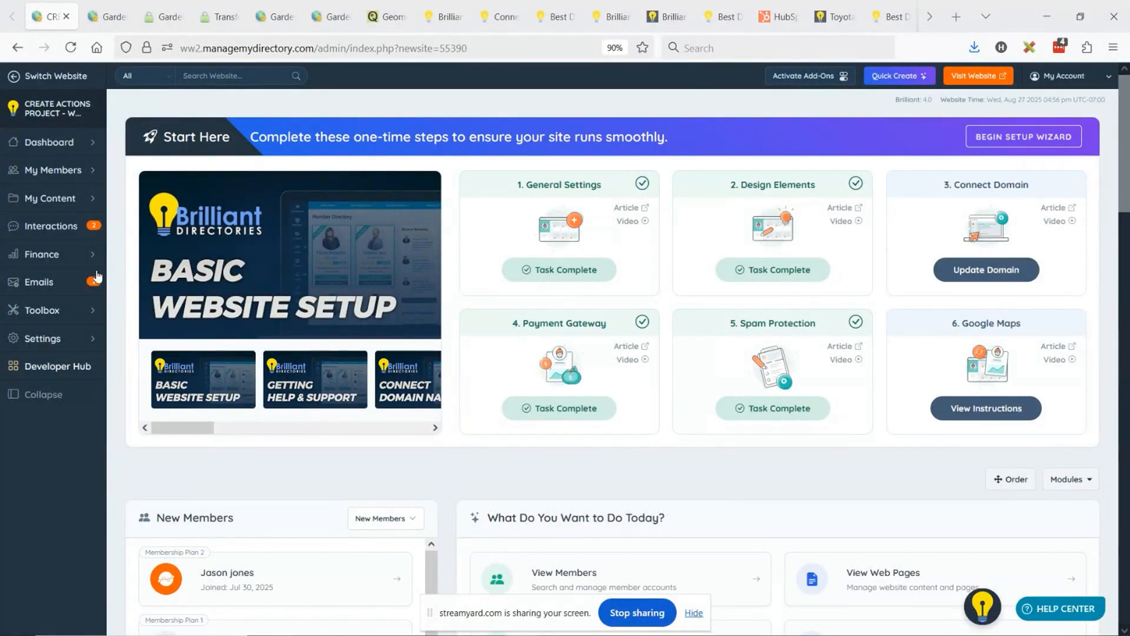
- Open the website's admin accounts and start an email invitation for a new administrator
left_click(81, 345)
left_click(48, 425)
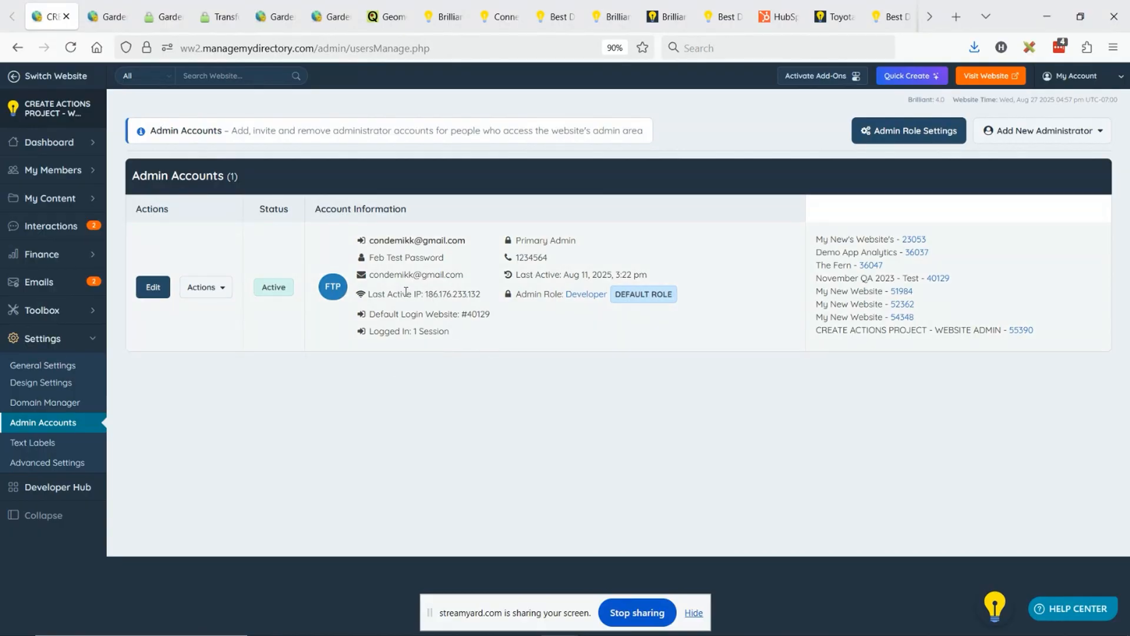
left_click(1021, 132)
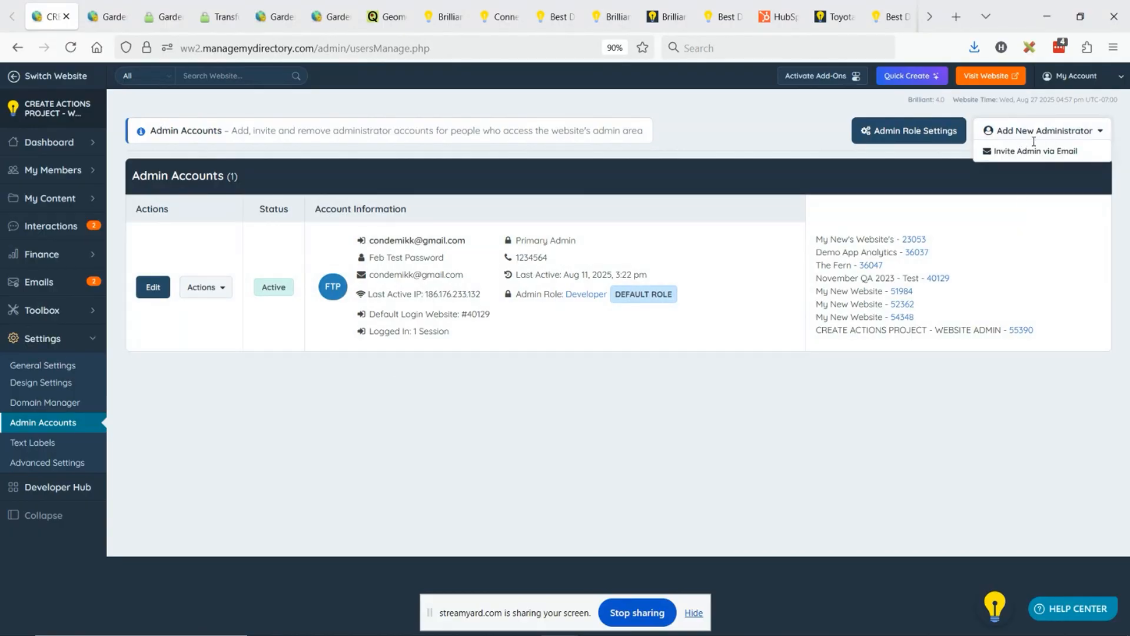
left_click(1048, 152)
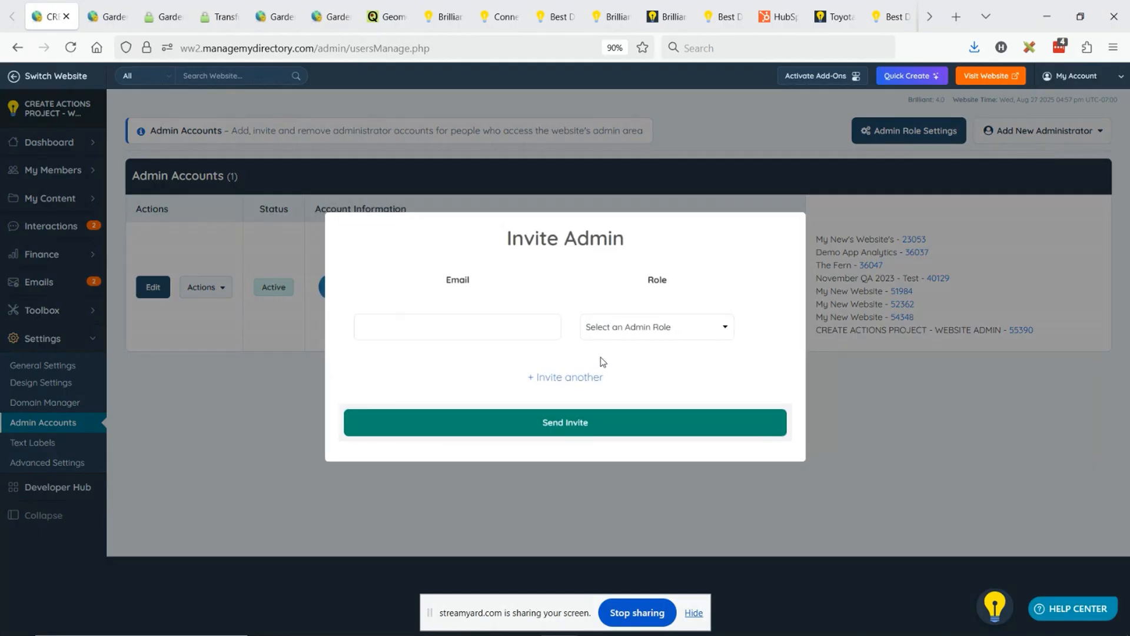
- Enter a test email address in the admin invitation, view the role choices, and dismiss the invitation unsent
left_click(465, 326)
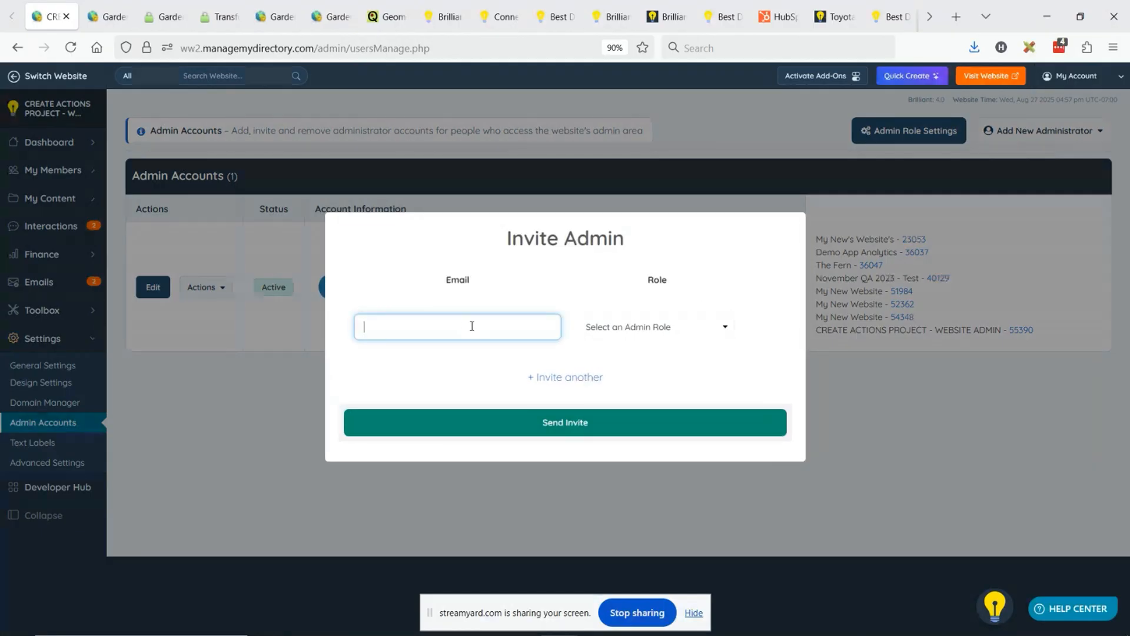
type("test@test.com")
left_click(669, 330)
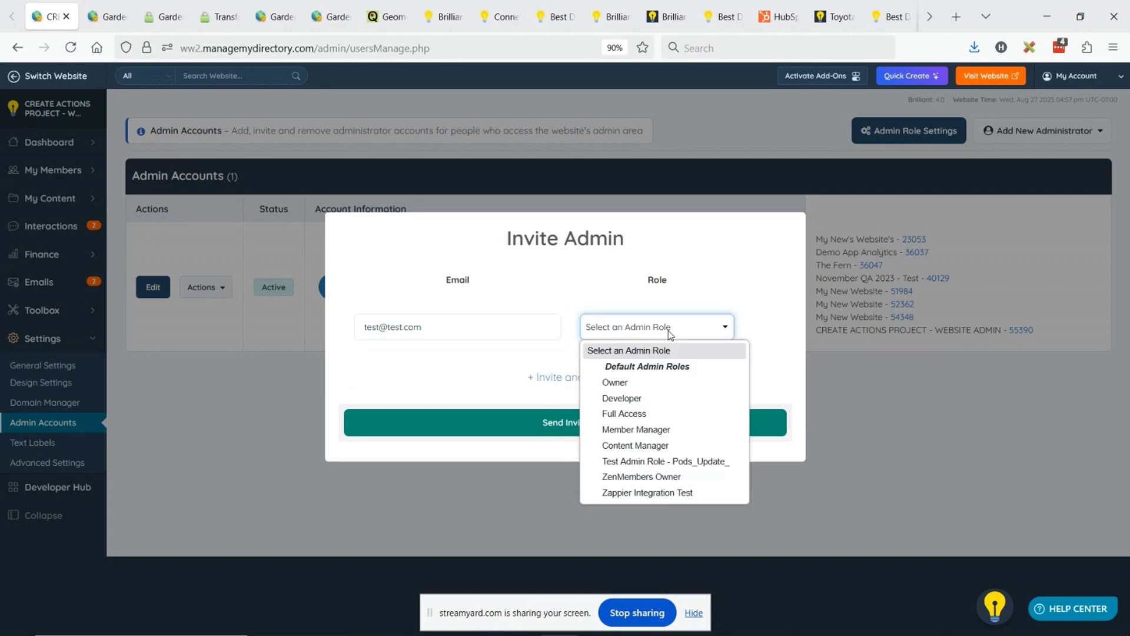
left_click(752, 277)
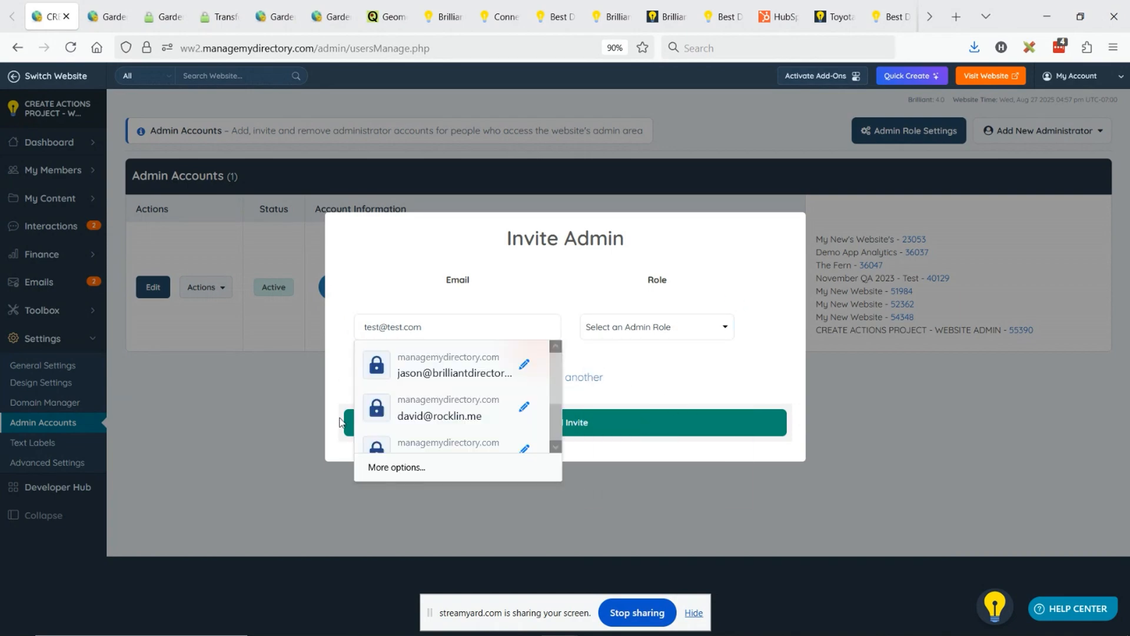
left_click(406, 324)
key("Tab")
key("Tab")
key("Tab")
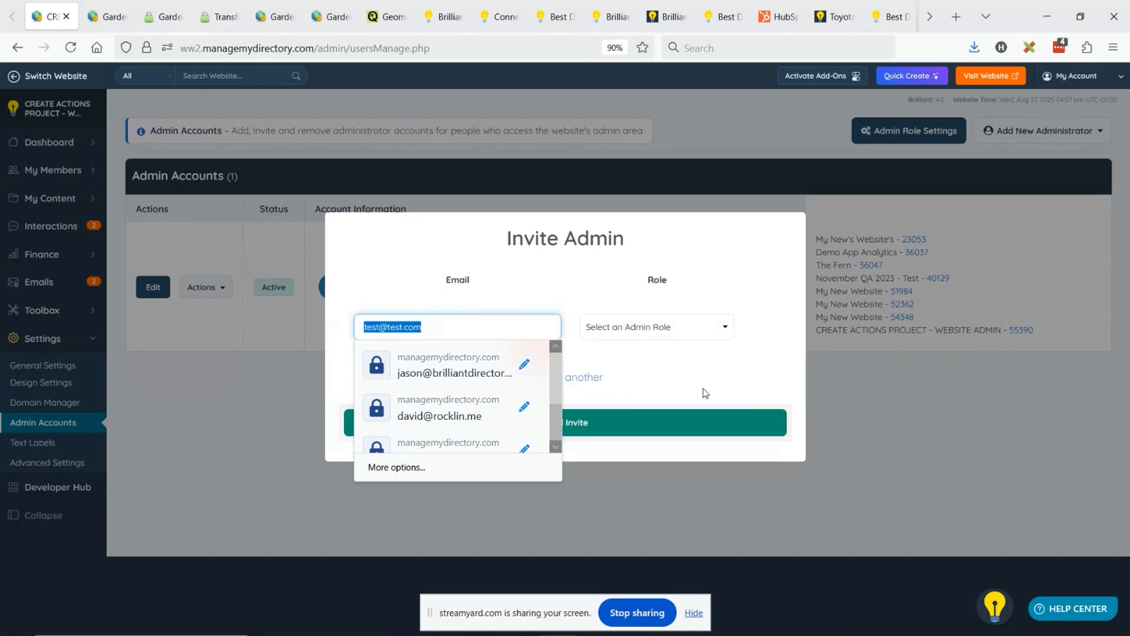
key("Escape")
- Reopen the email invitation for a new administrator, review the default admin roles offered, and close it
left_click(1042, 131)
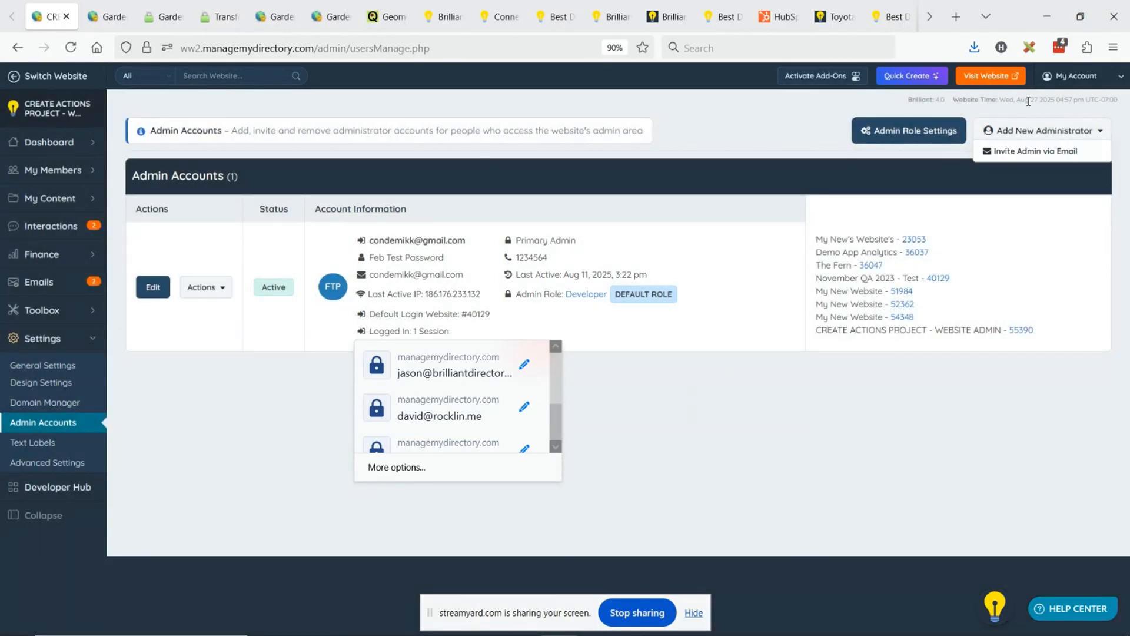
left_click(1021, 154)
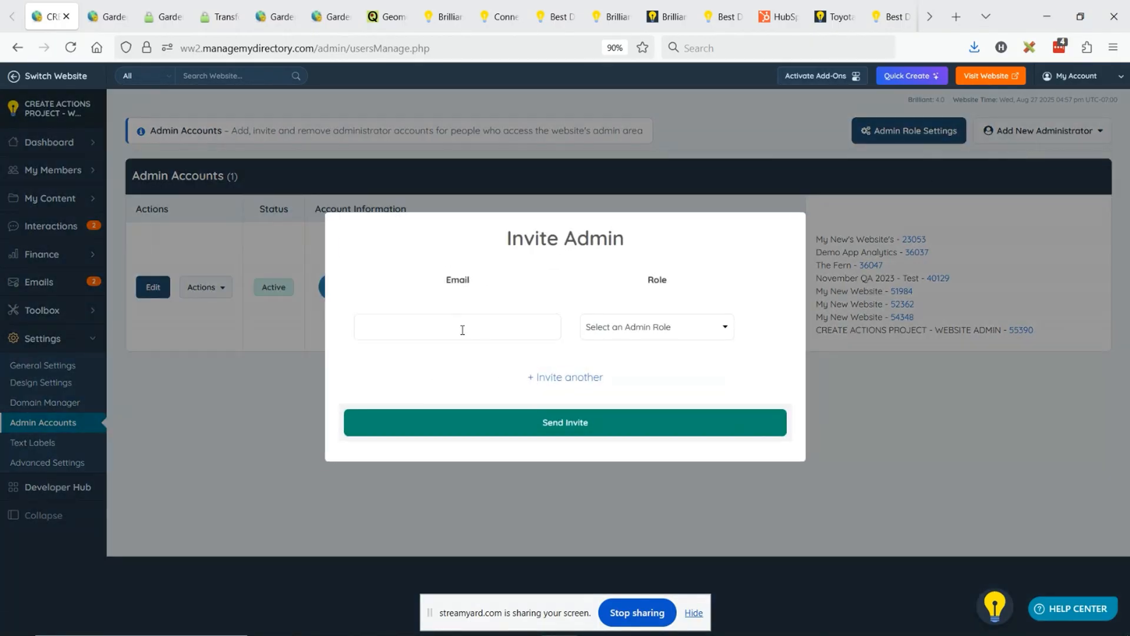
left_click(726, 328)
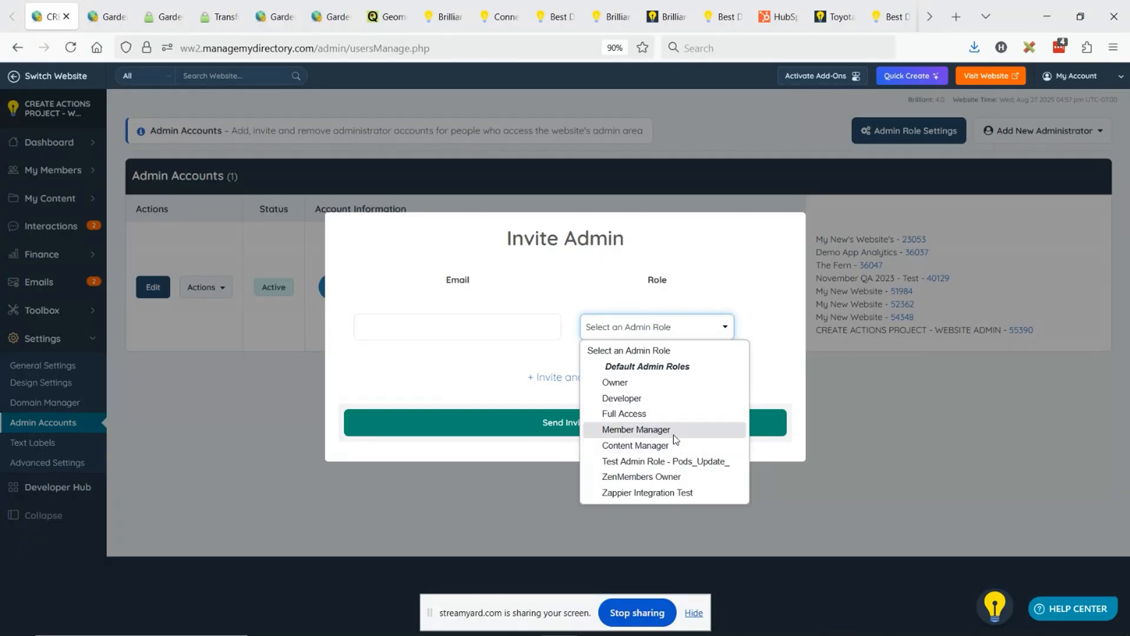
left_click(942, 425)
- Open the admin role settings and start a new admin role named for one person's access
left_click(1060, 131)
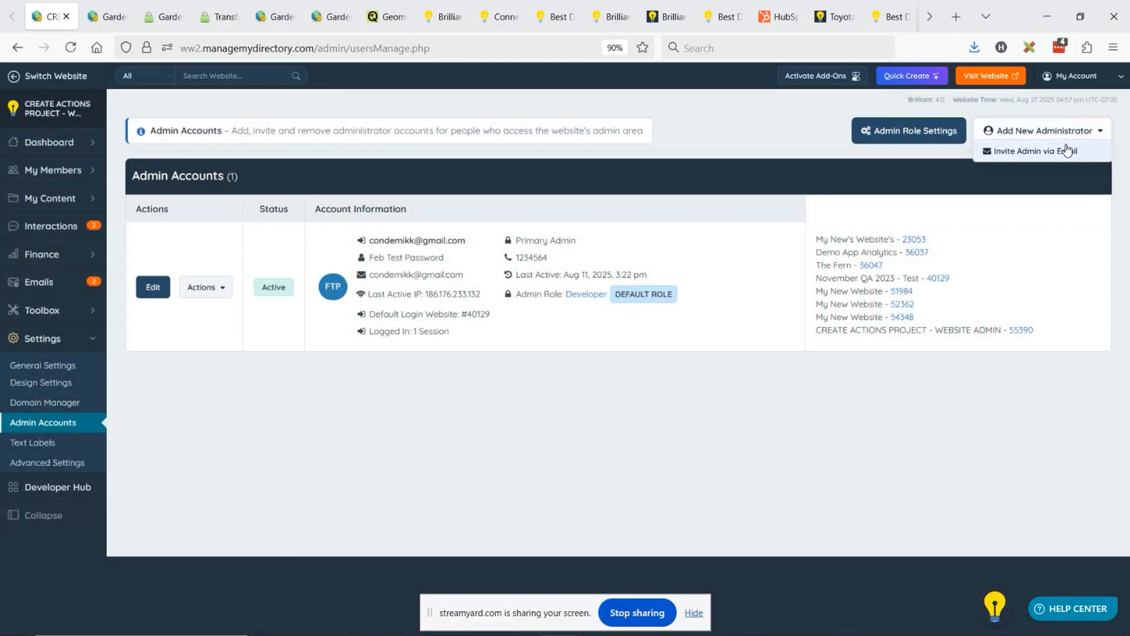
left_click(911, 142)
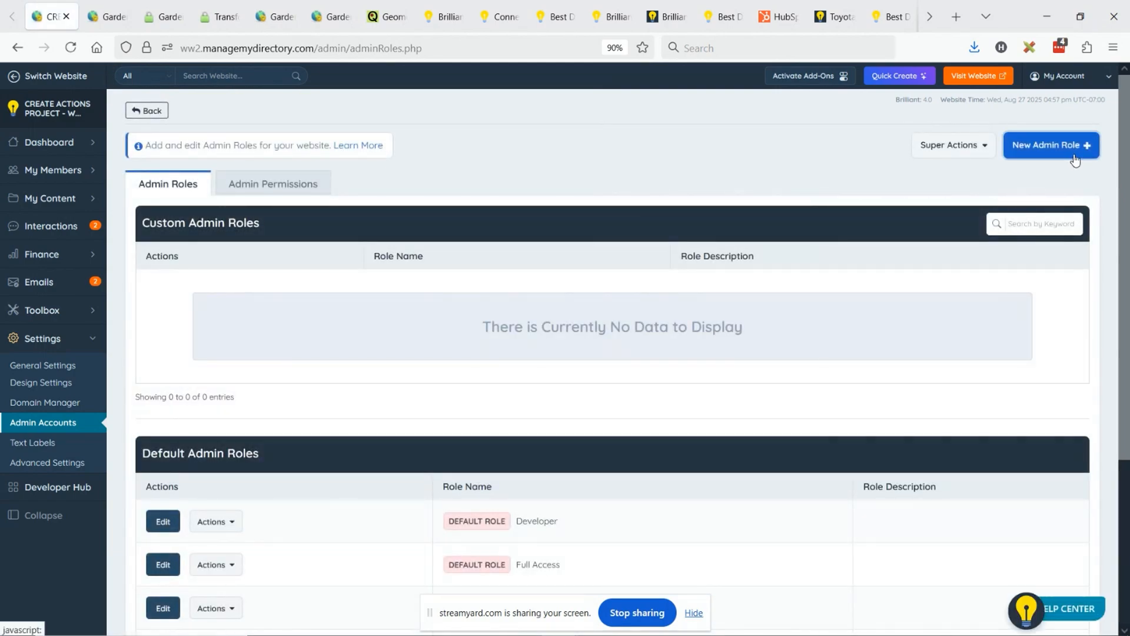
left_click(1075, 156)
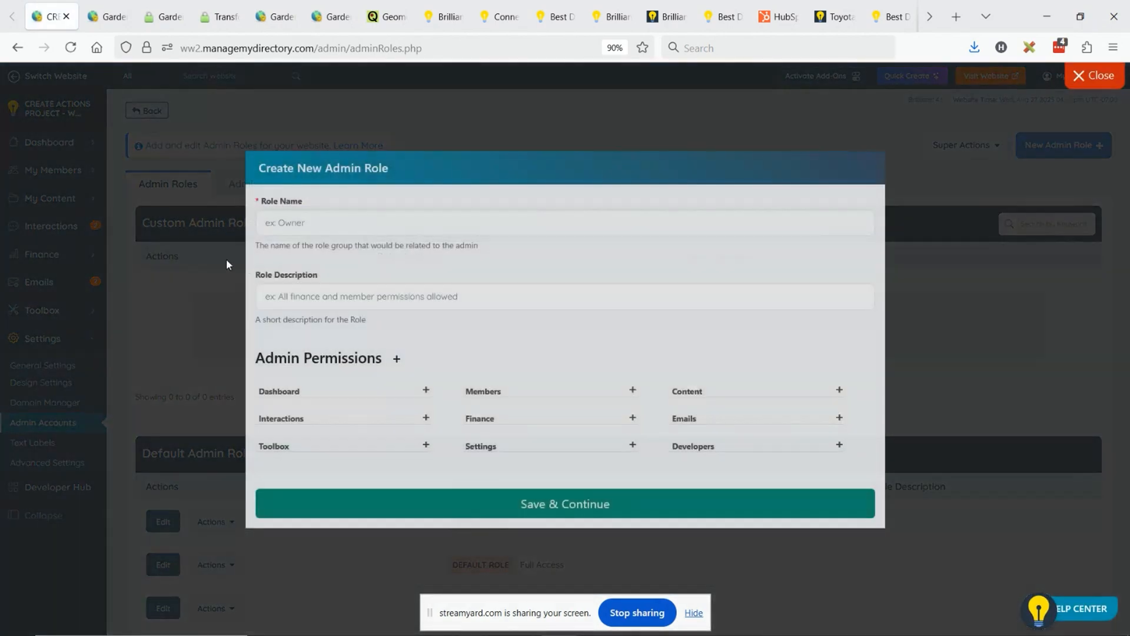
left_click(338, 233)
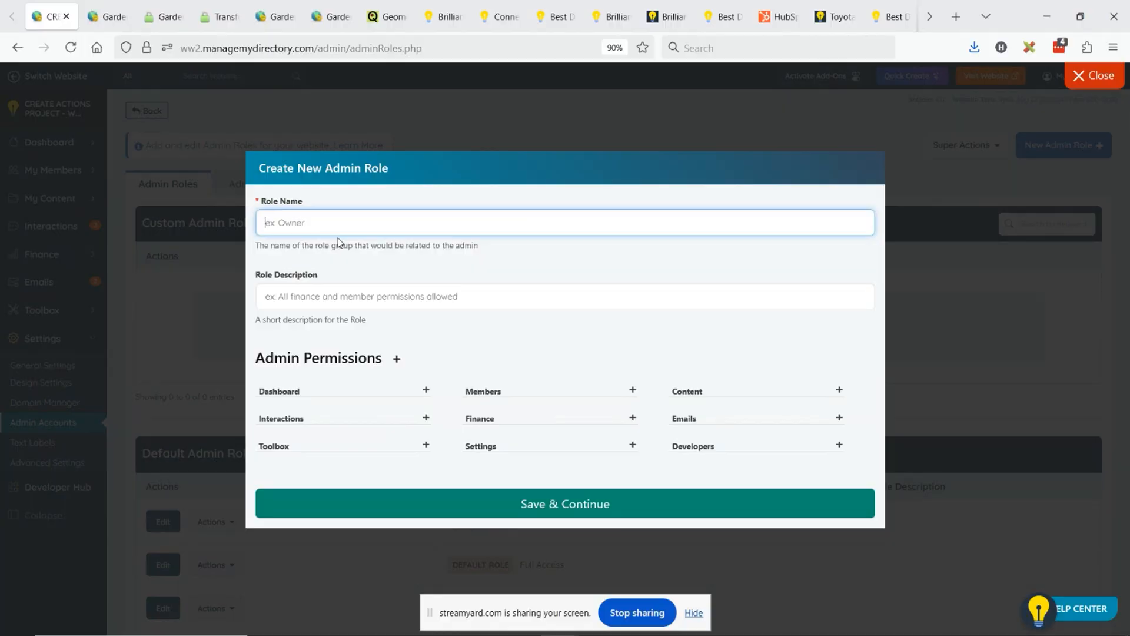
type("Stacy Access")
- Give the new role Search Members permission with its Actions and Bulk Actions options, and close the form without saving
left_click(425, 390)
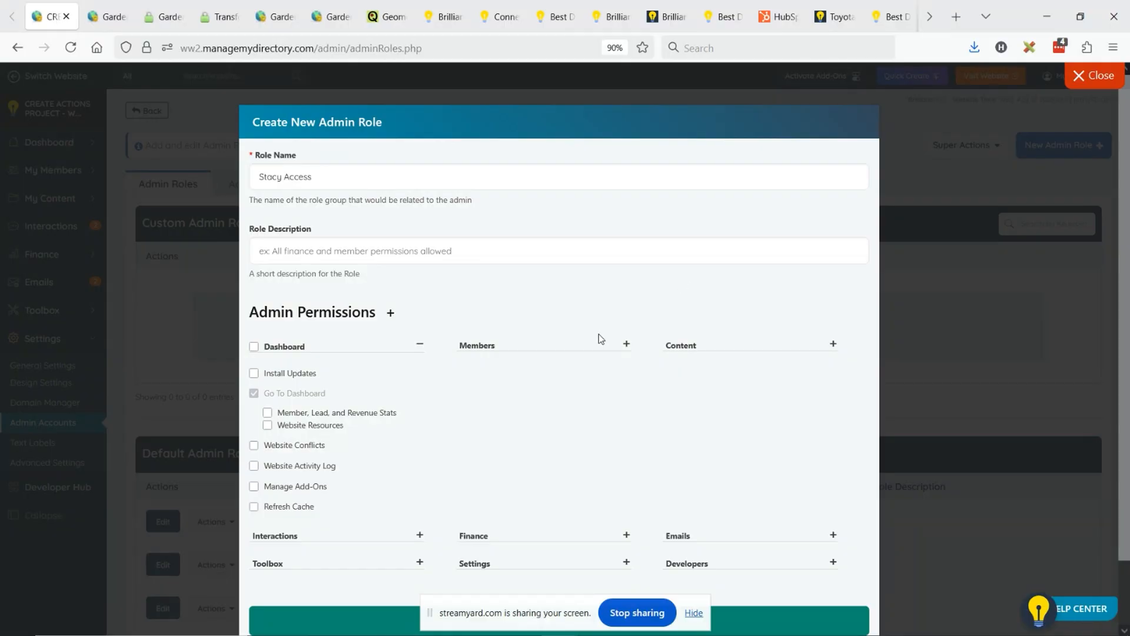
left_click(626, 344)
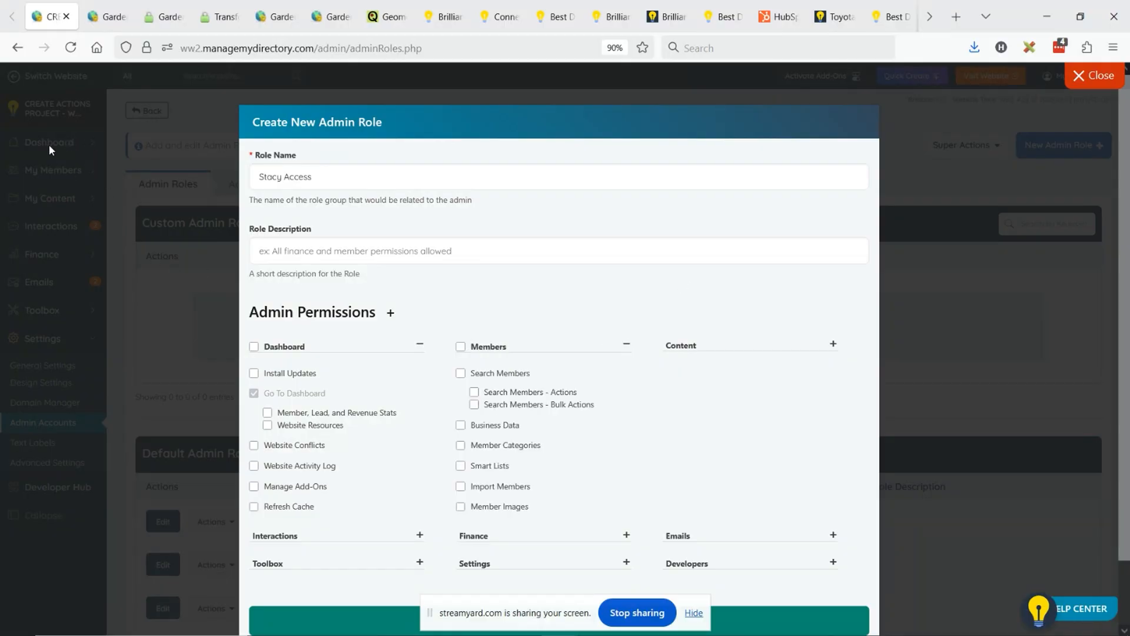
left_click(460, 373)
left_click(474, 392)
left_click(474, 405)
left_click(1090, 75)
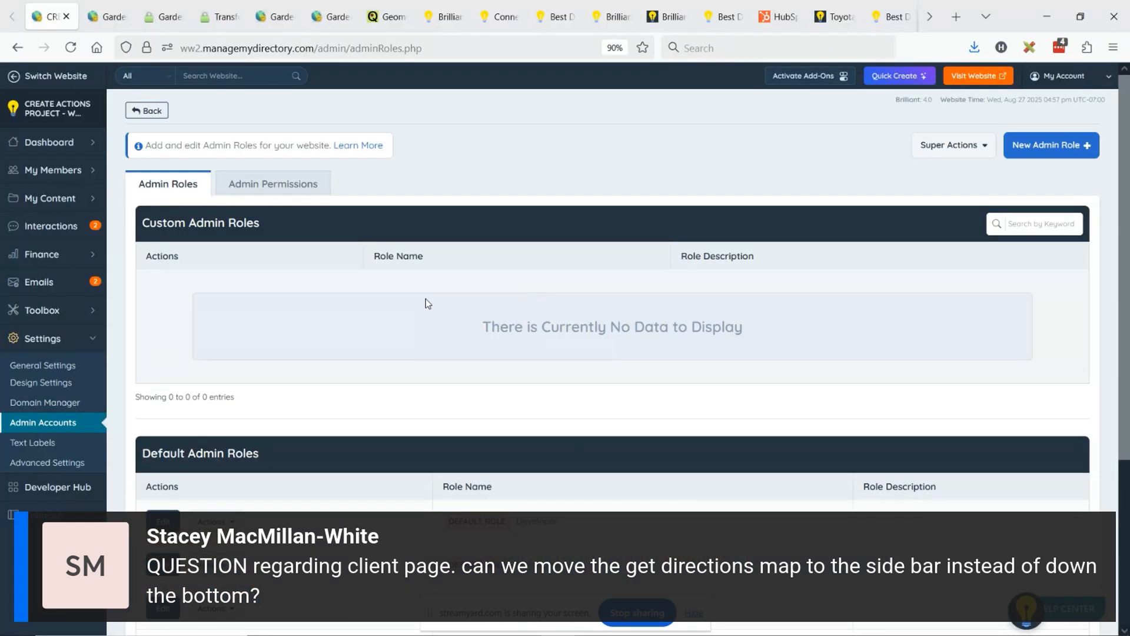
- Open the live website in its own tab and look through an unfiltered member search
left_click(978, 75)
mouse_move(29, 321)
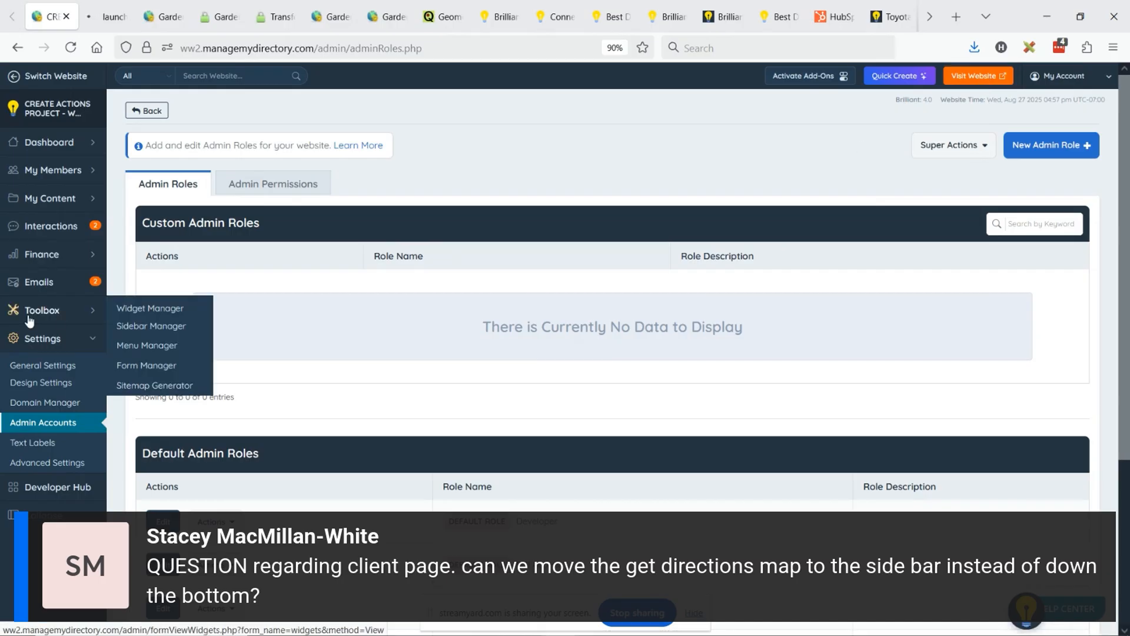
left_click(104, 19)
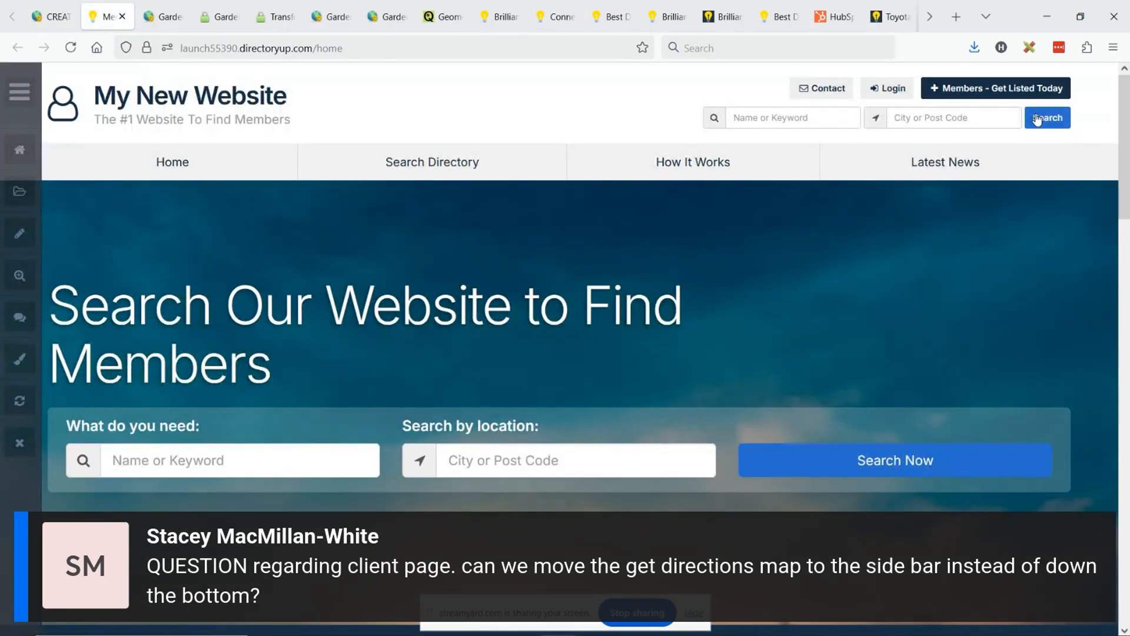
left_click(1038, 119)
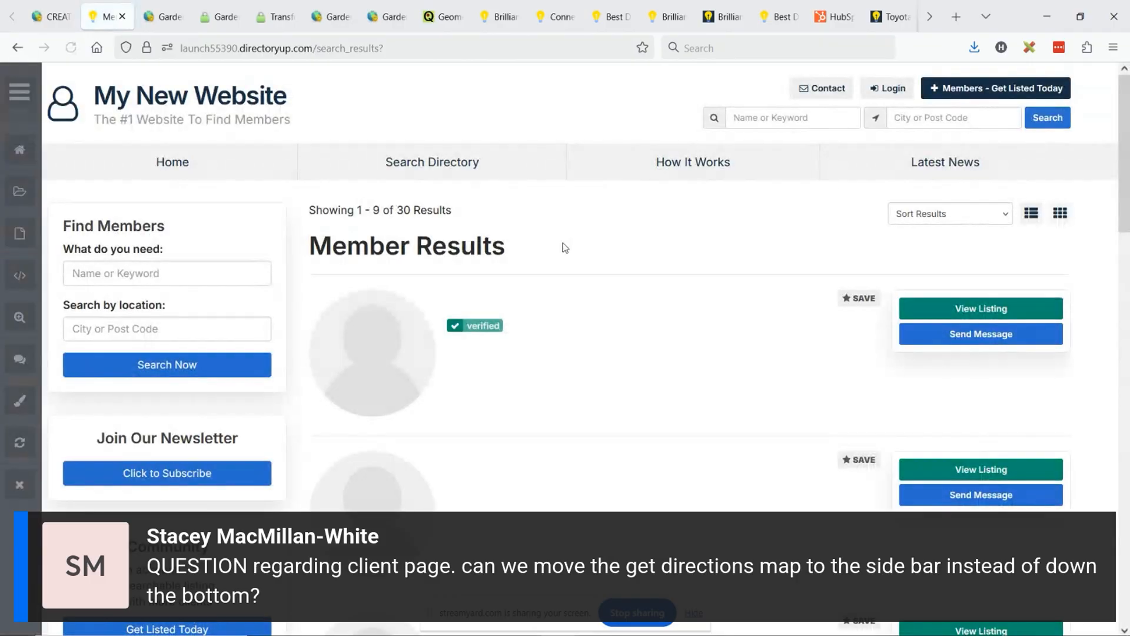
scroll(631, 262, "down", 5)
scroll(644, 272, "down", 5)
scroll(649, 270, "up", 15)
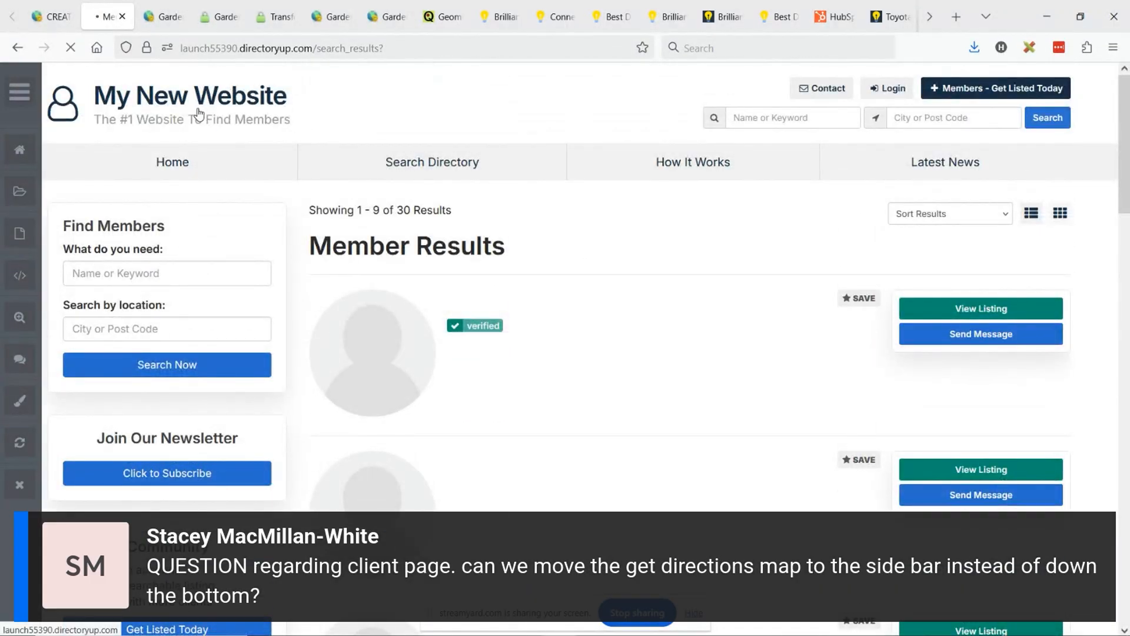
- Return to the live site's home page and look through its newest members and blog sections for a usable profile
left_click(199, 112)
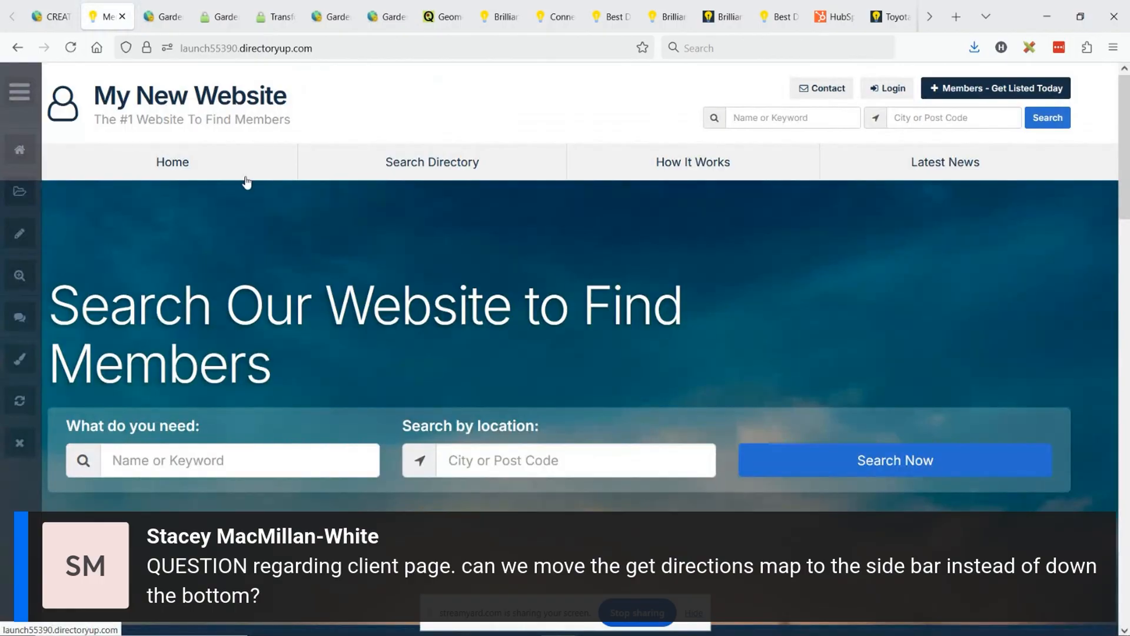
scroll(247, 185, "down", 5)
scroll(302, 268, "up", 5)
left_click(71, 17)
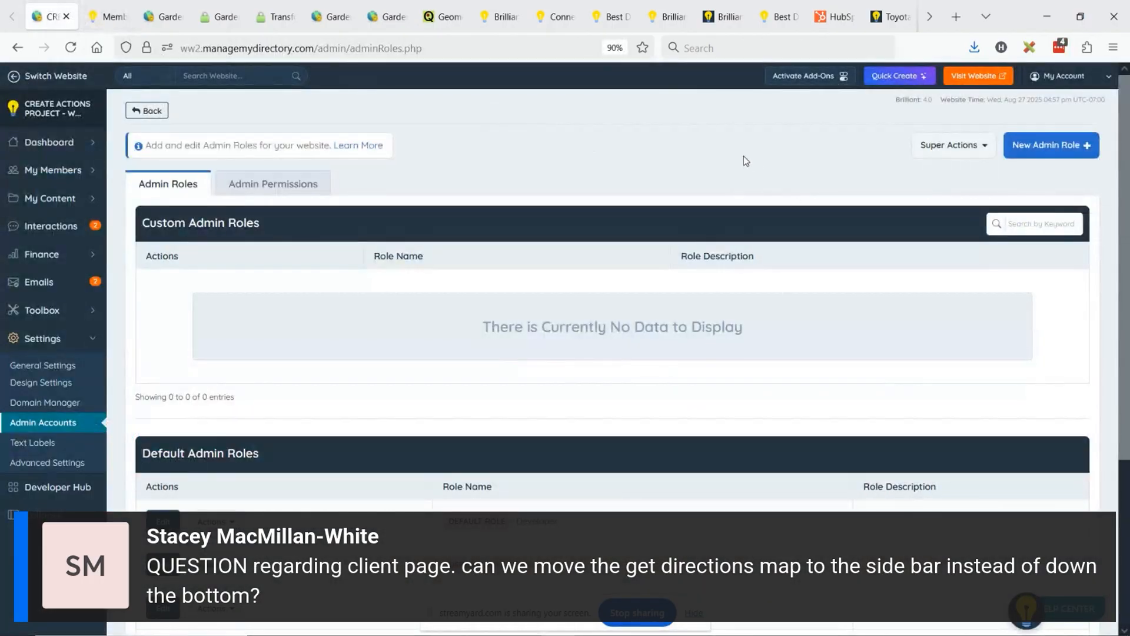
left_click(87, 15)
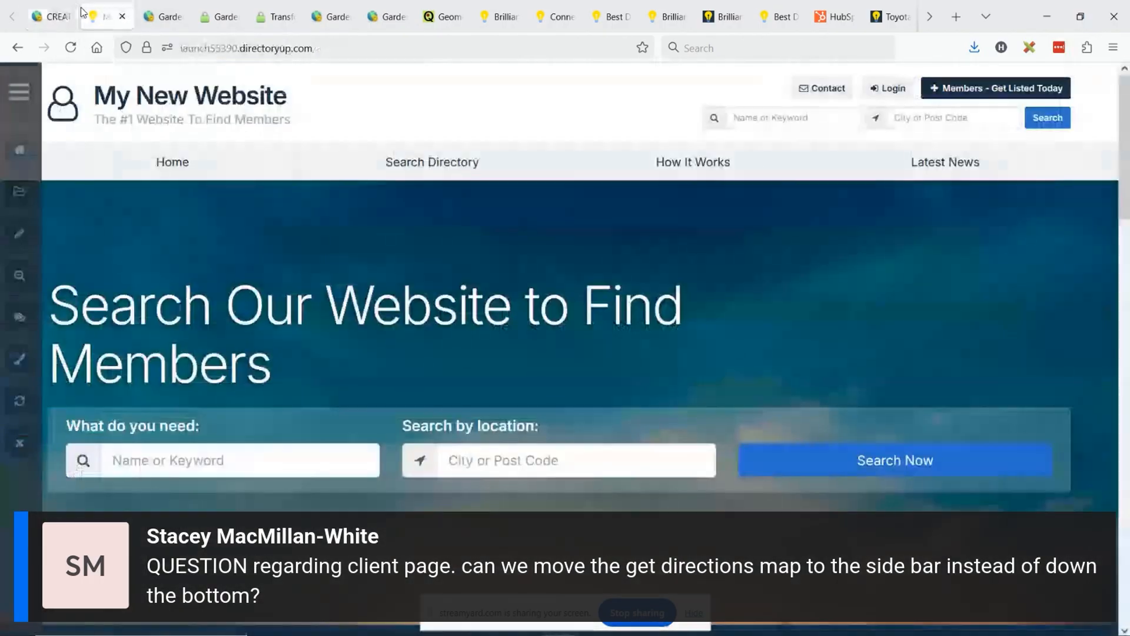
scroll(613, 416, "down", 10)
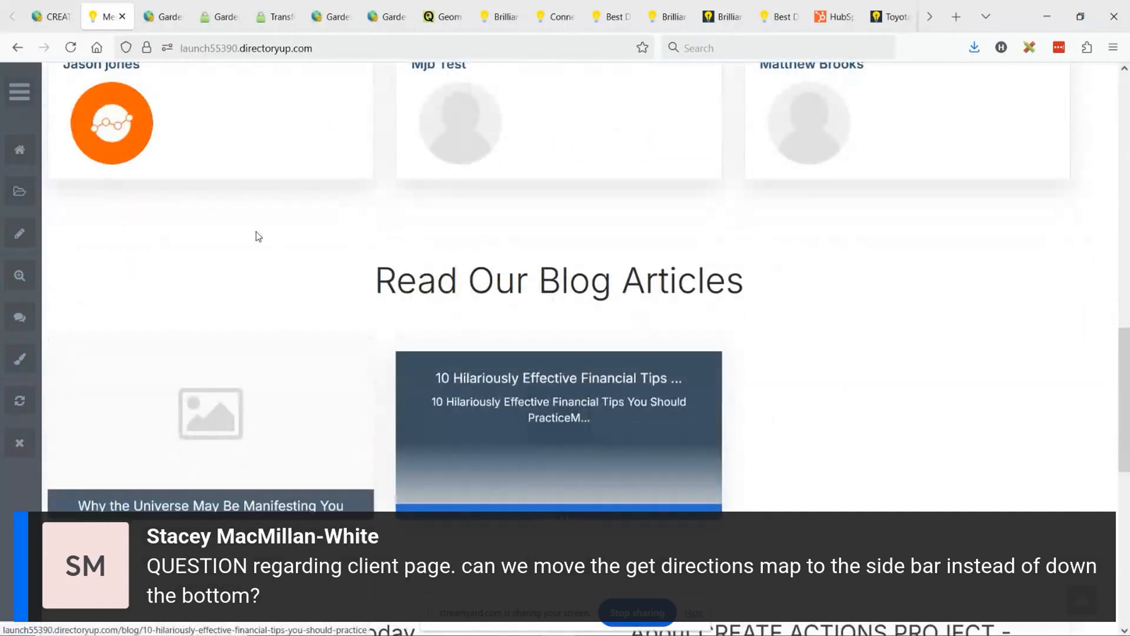
left_click(70, 15)
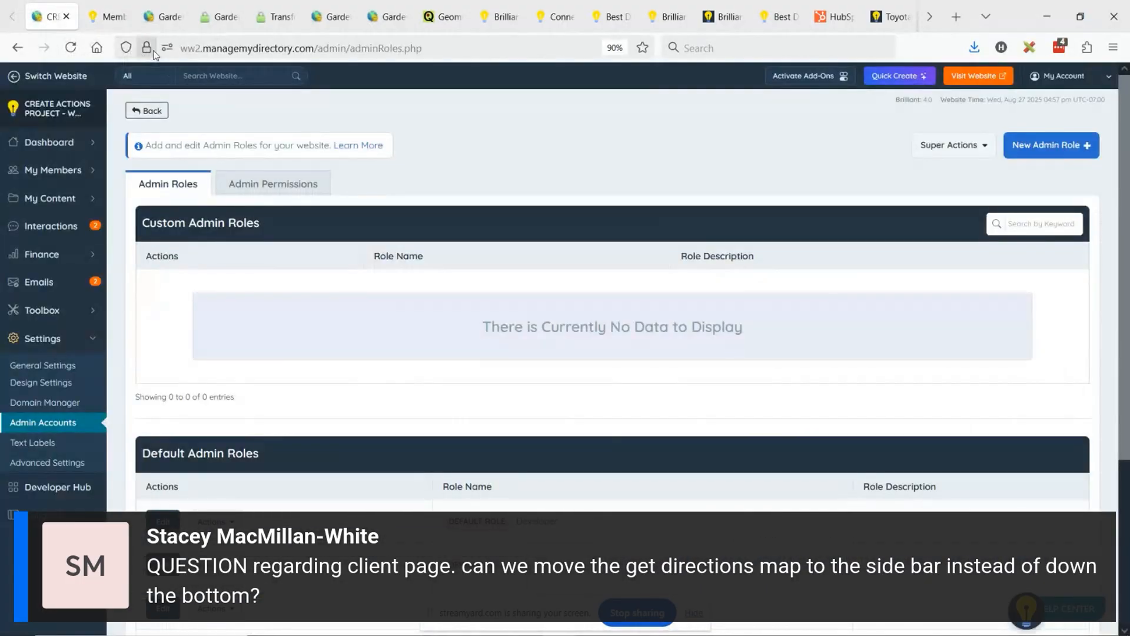
- Load donations.directoryup.com in the live website's tab
left_click(109, 16)
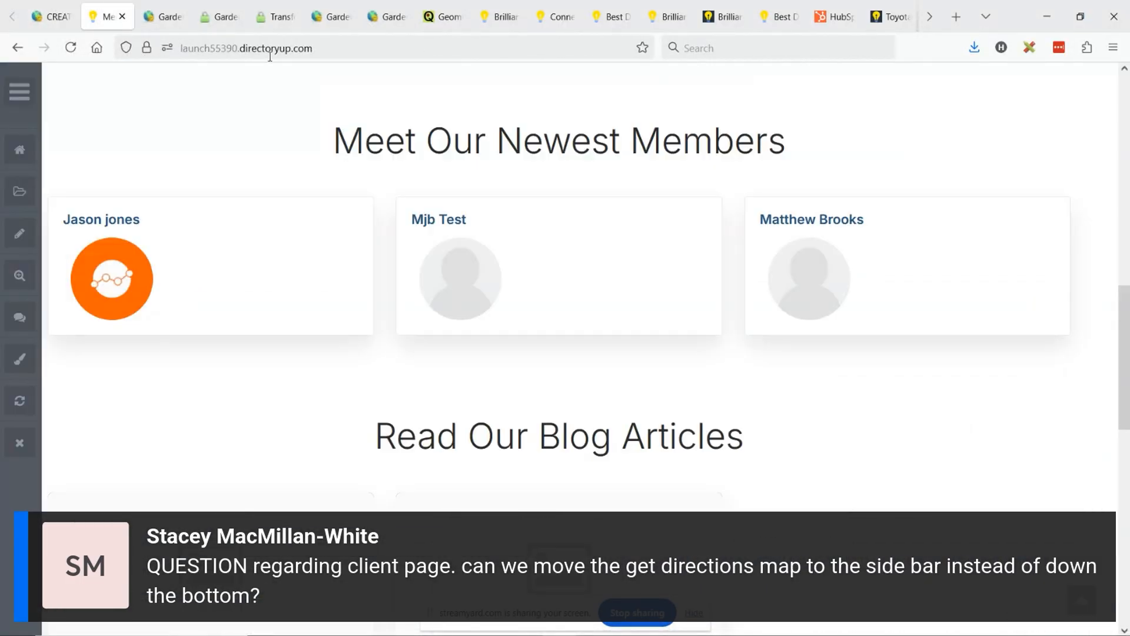
left_click(253, 48)
type("donations")
key("Return")
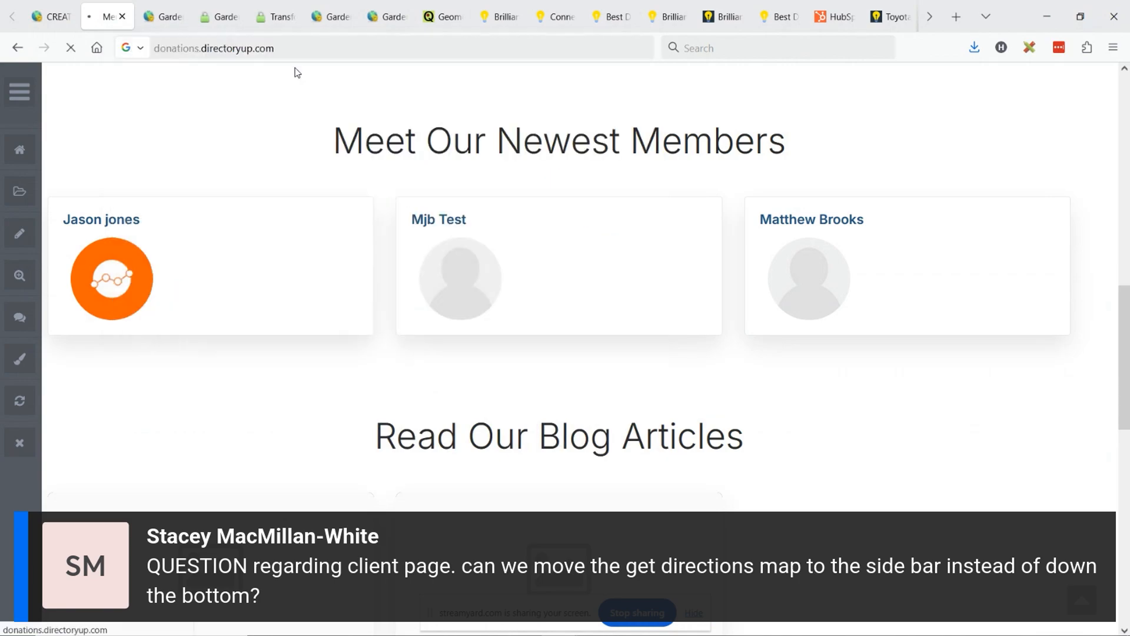
- Open the Los Angeles Truck Accident Lawyers profile and examine its Get Directions map and the sidebar contact form
scroll(464, 229, "down", 10)
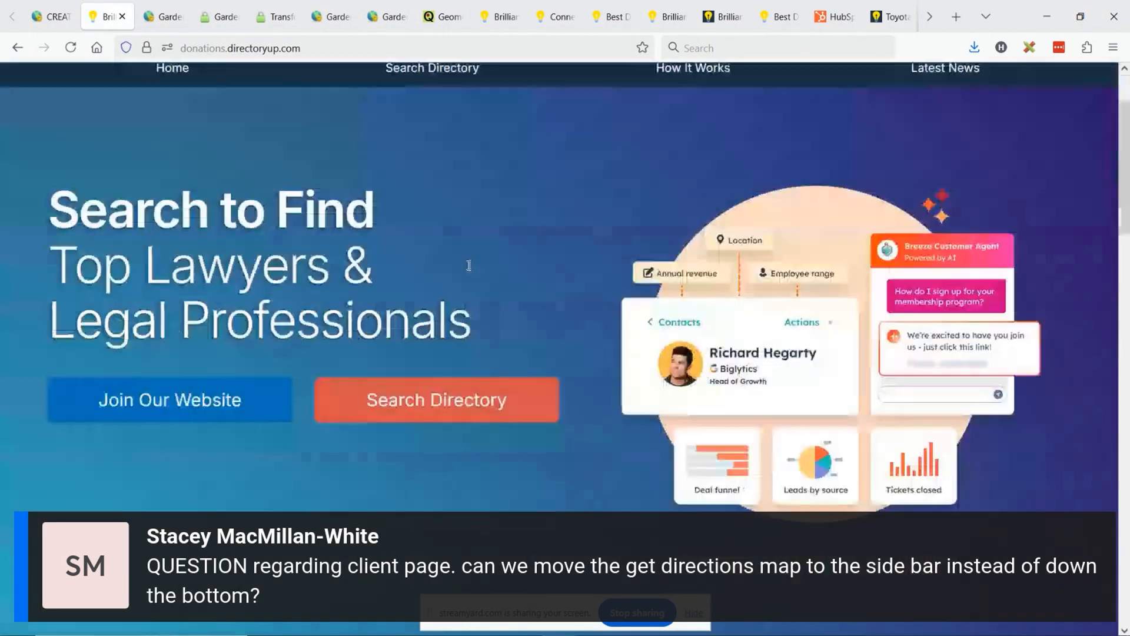
scroll(464, 249, "down", 5)
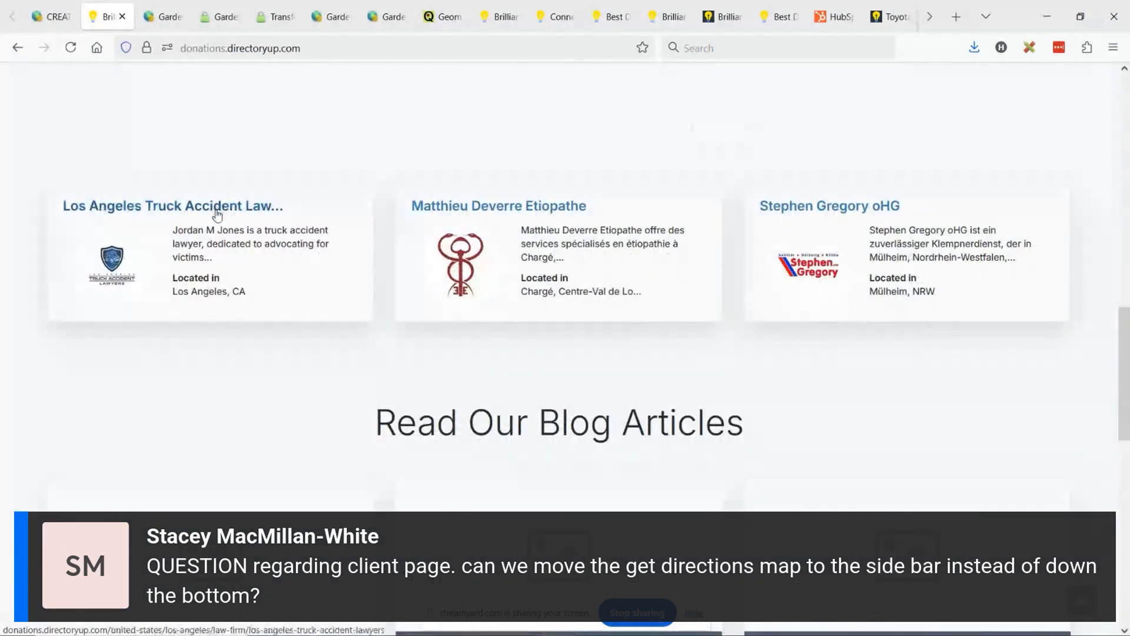
left_click(219, 207)
scroll(531, 281, "down", 8)
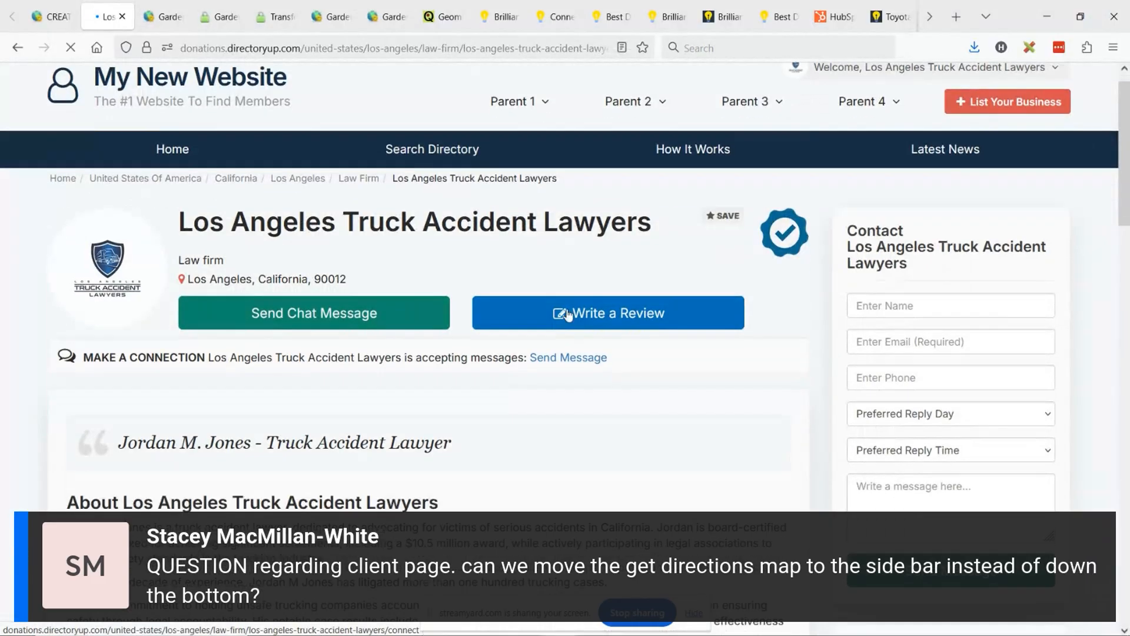
scroll(531, 281, "down", 10)
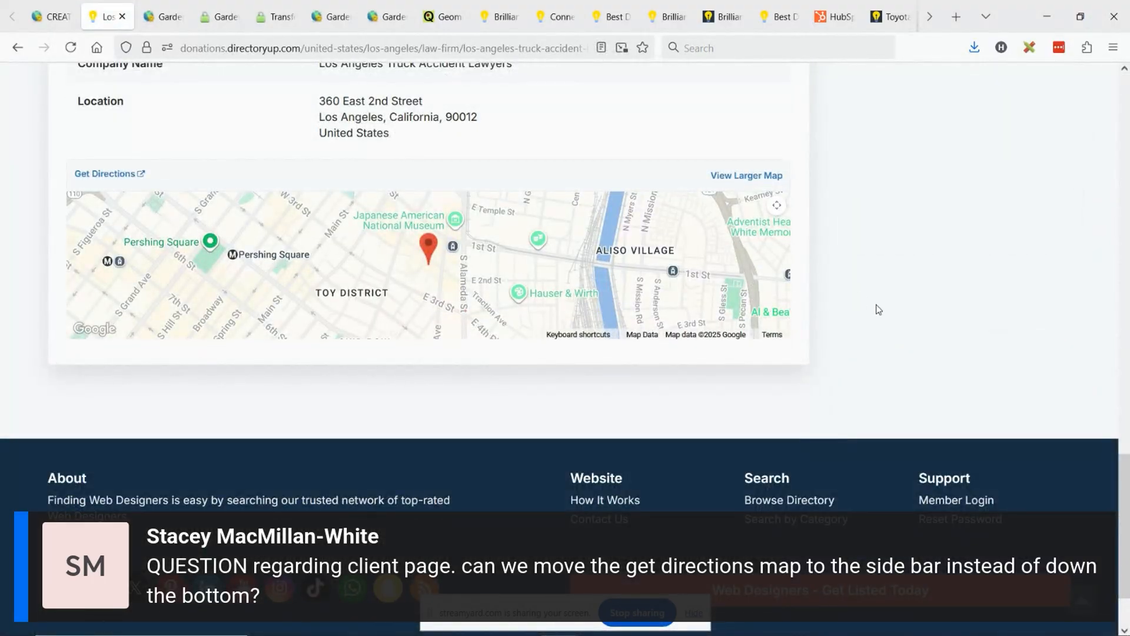
scroll(683, 329, "up", 10)
scroll(808, 356, "up", 3)
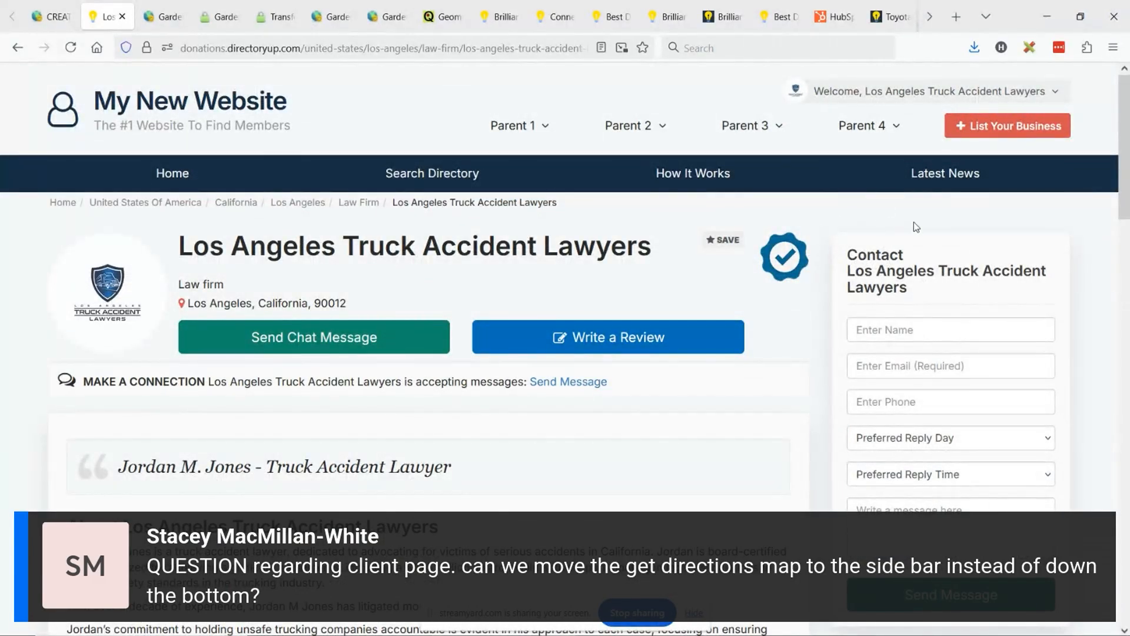
- Switch back to the website admin and open the Sidebar Manager
left_click(52, 17)
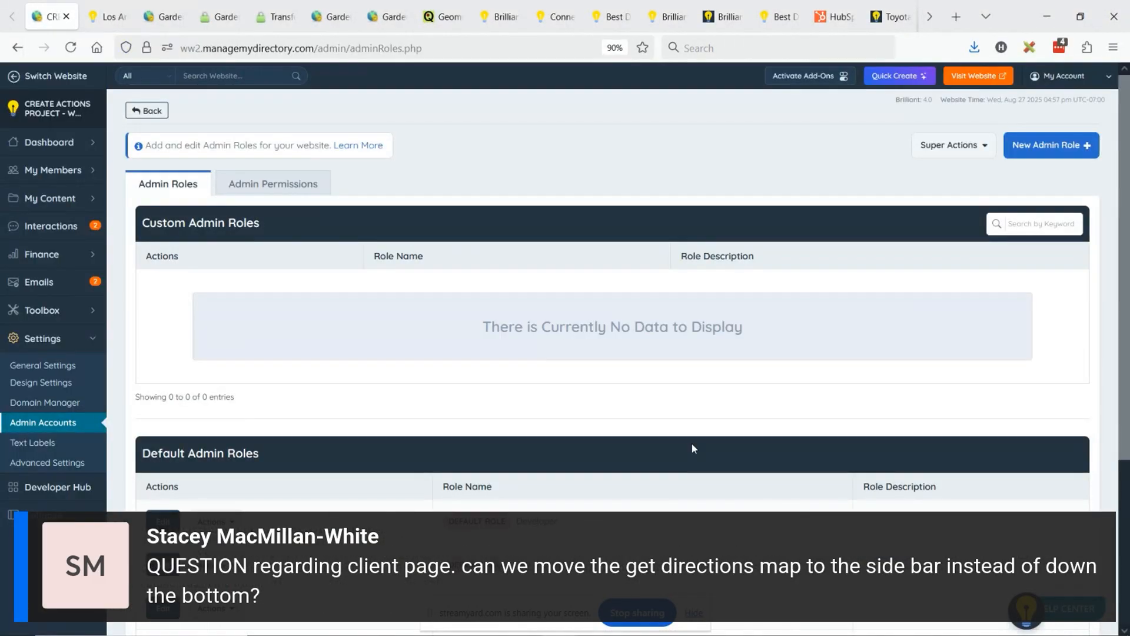
mouse_move(73, 312)
left_click(141, 330)
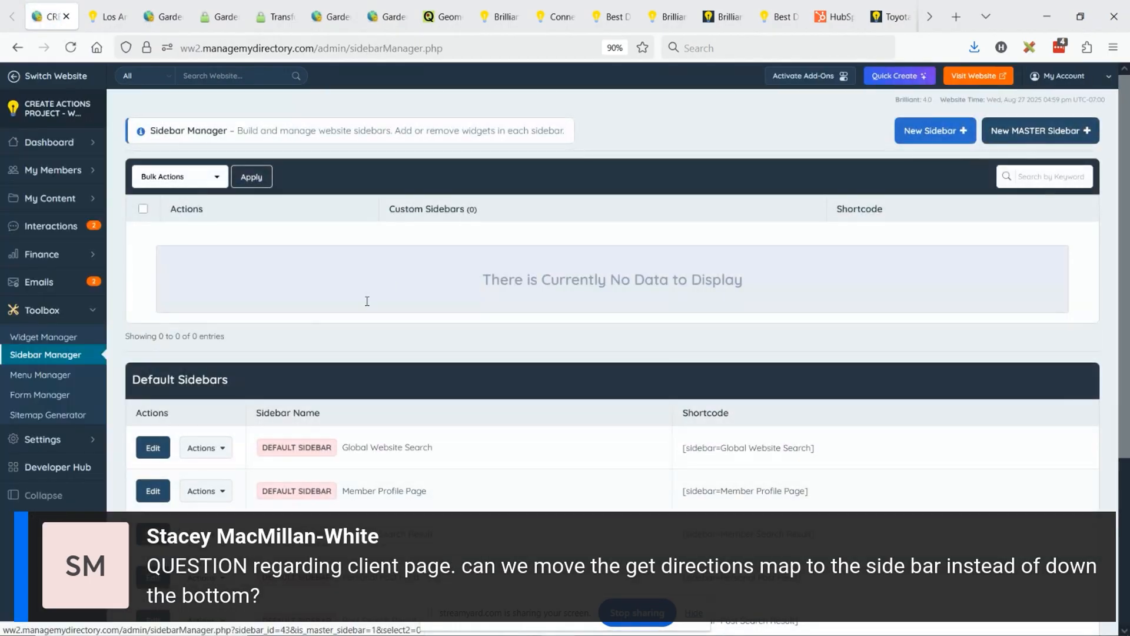
- Open the default Member Profile Page sidebar for customization
scroll(444, 289, "down", 3)
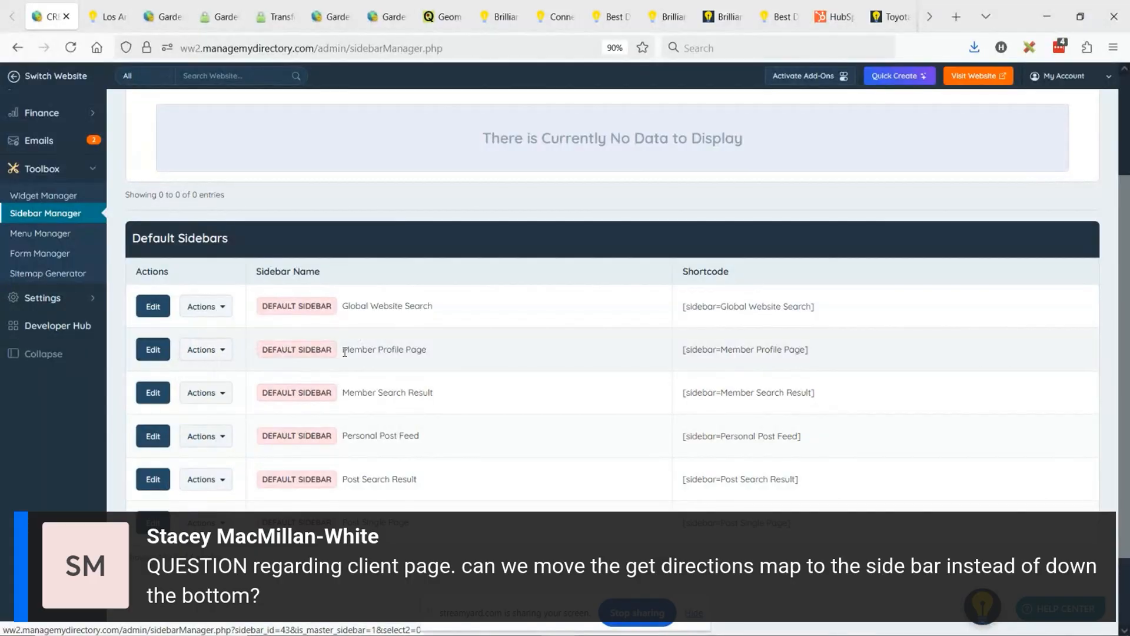
left_click(418, 353)
left_click(202, 350)
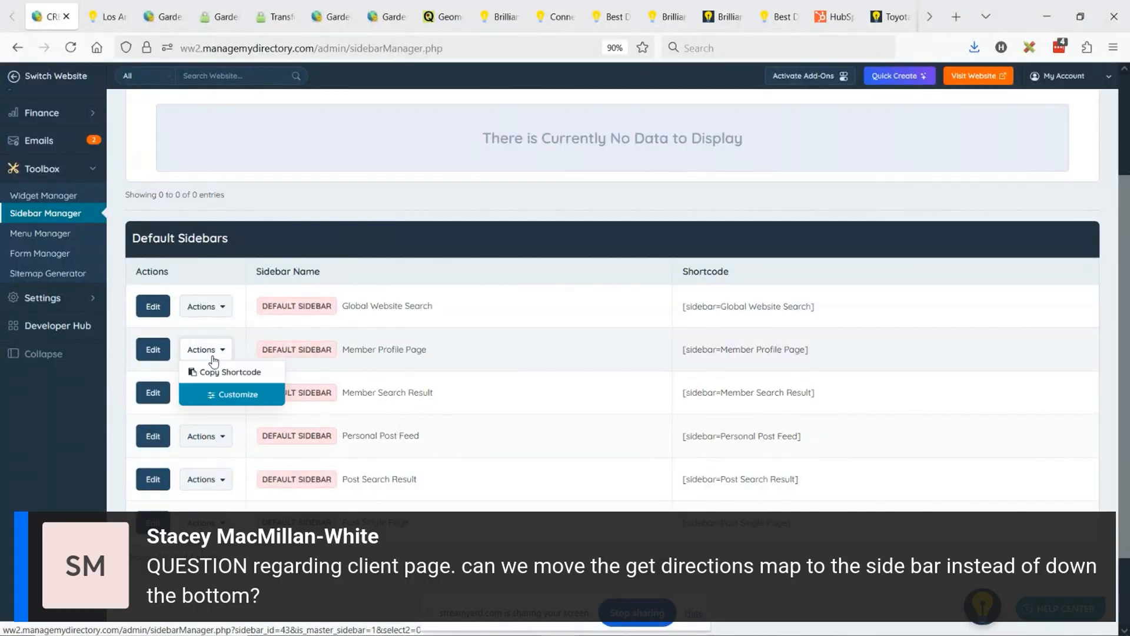
left_click(258, 392)
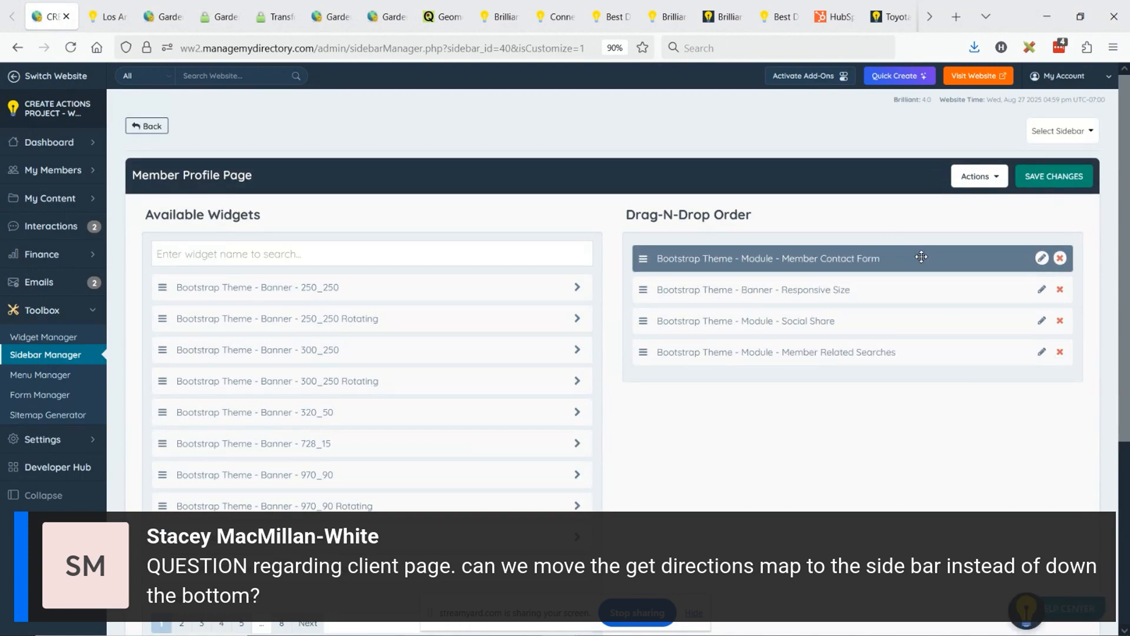
- Find the Post Location Map widget by searching for "map", place it above the Member Contact Form, and save the sidebar
left_click(370, 264)
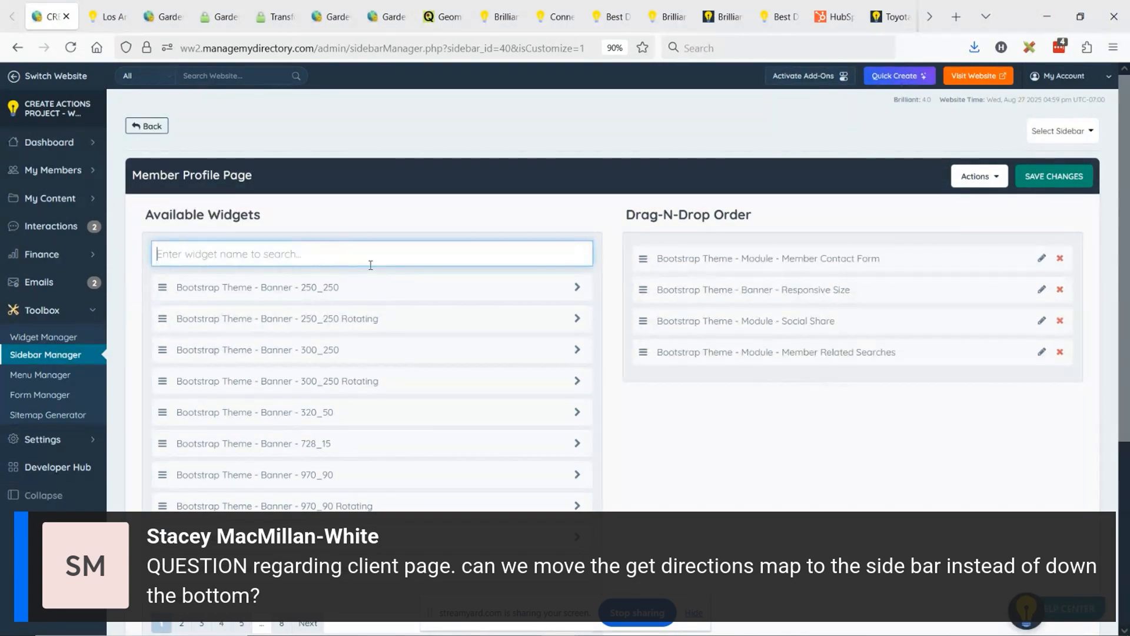
type("map")
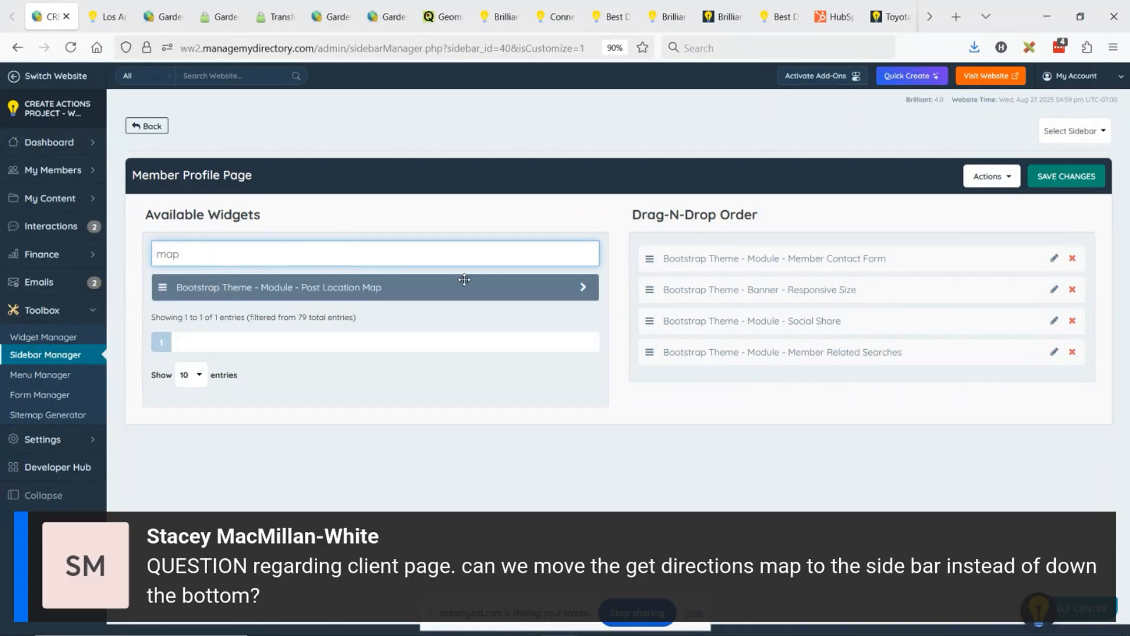
left_click_drag(506, 289, 926, 258)
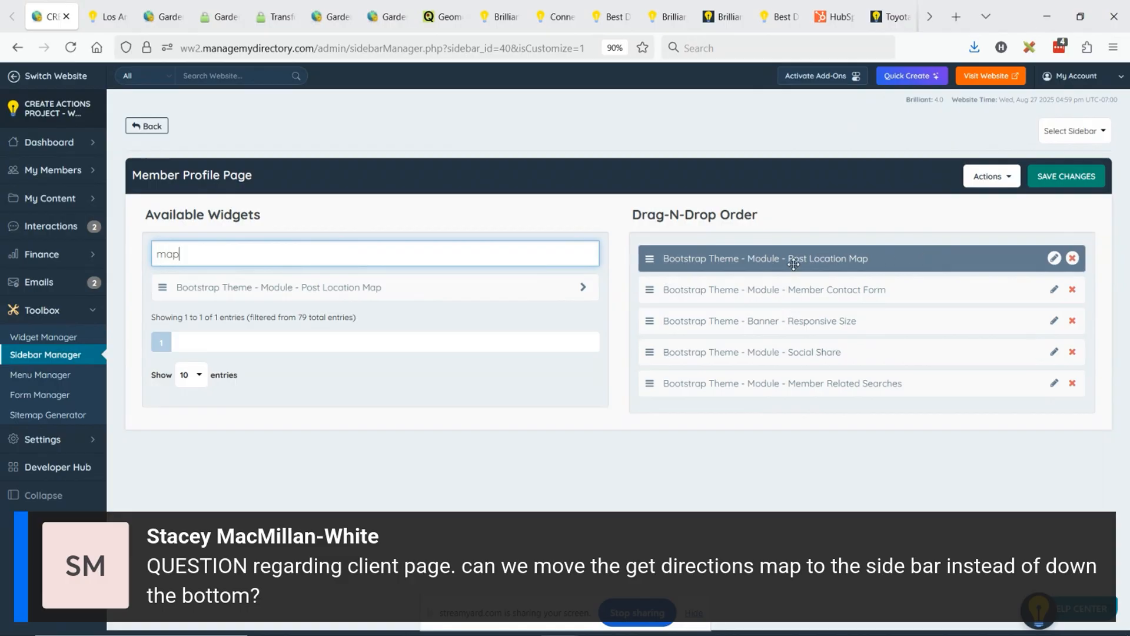
left_click(1066, 177)
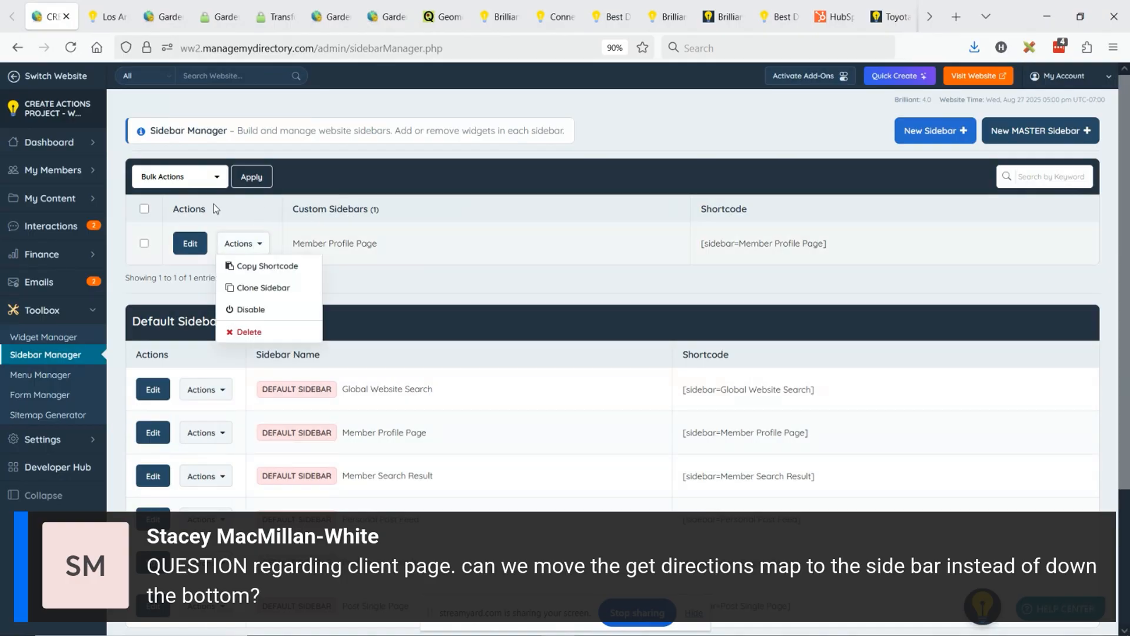
- Open the admin dashboard in a second browser tab and bring up the Search Members list there
middle_click(151, 140)
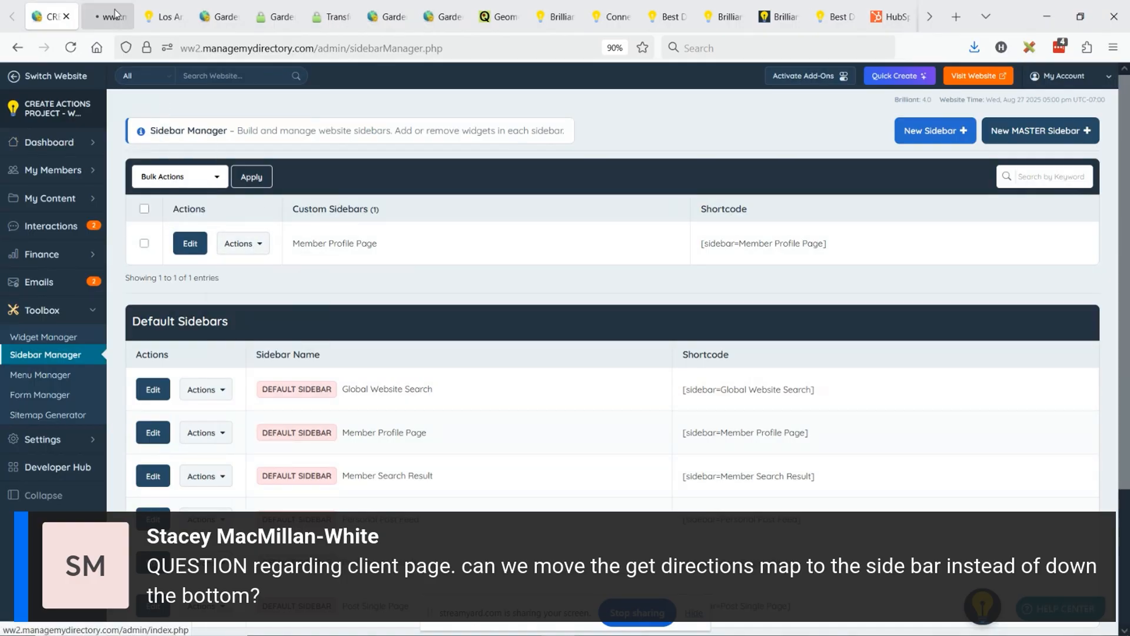
left_click(116, 15)
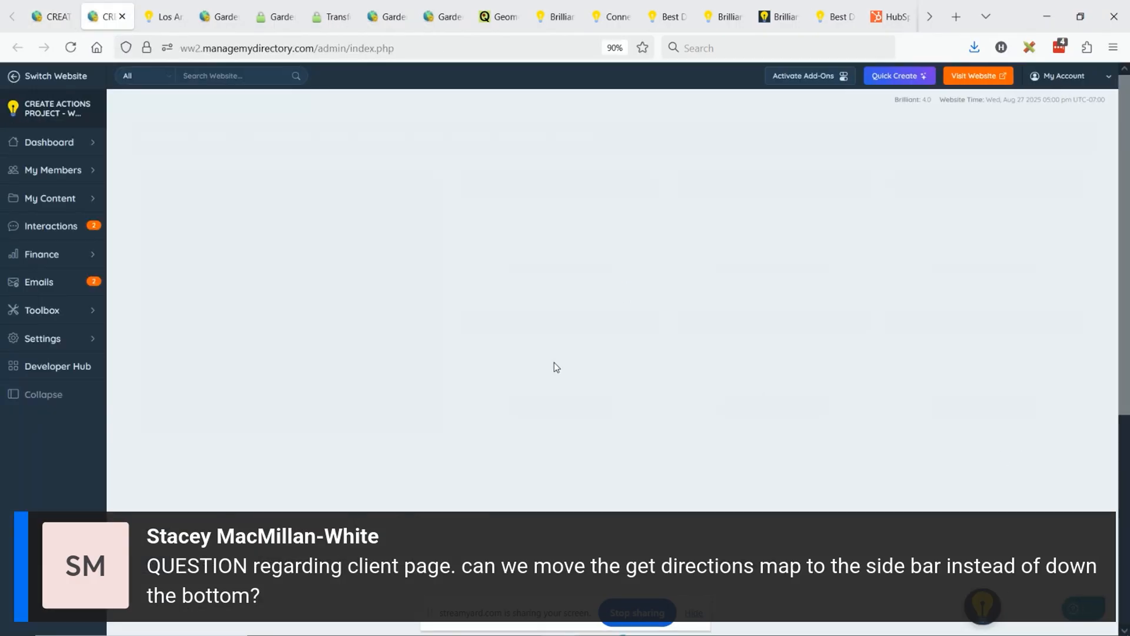
scroll(634, 344, "down", 5)
scroll(547, 313, "down", 5)
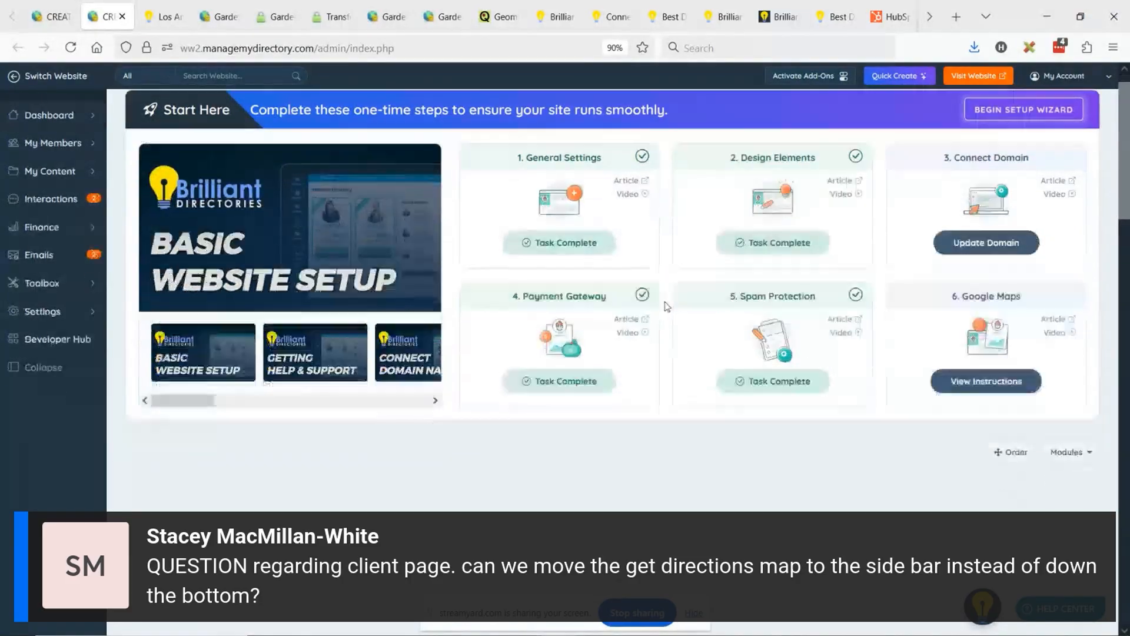
scroll(364, 352, "up", 10)
mouse_move(88, 169)
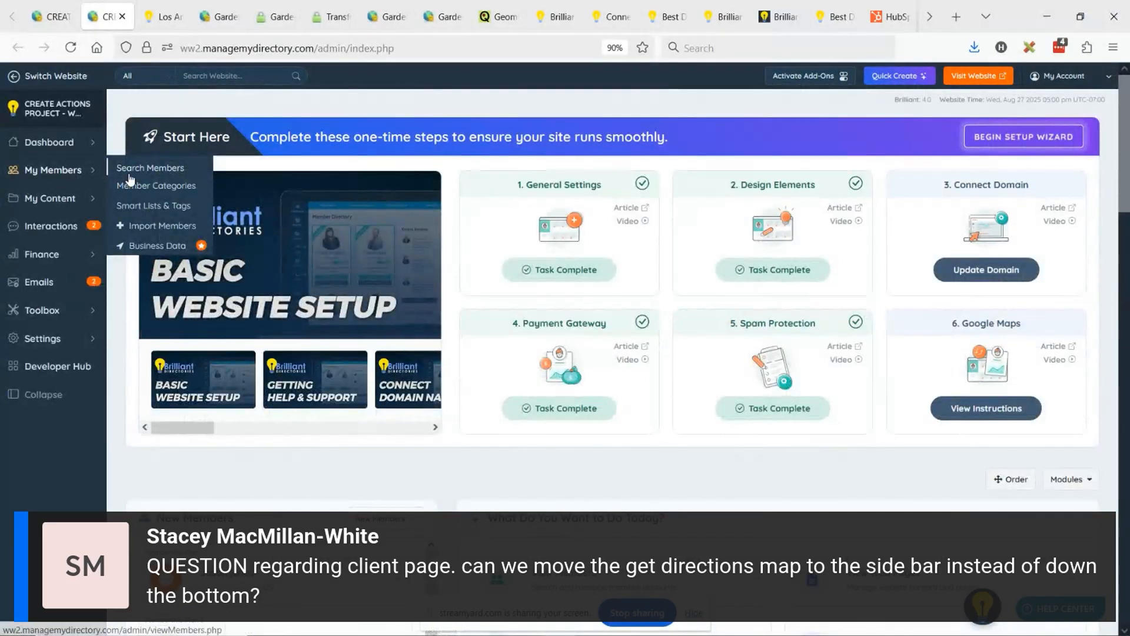
left_click(133, 167)
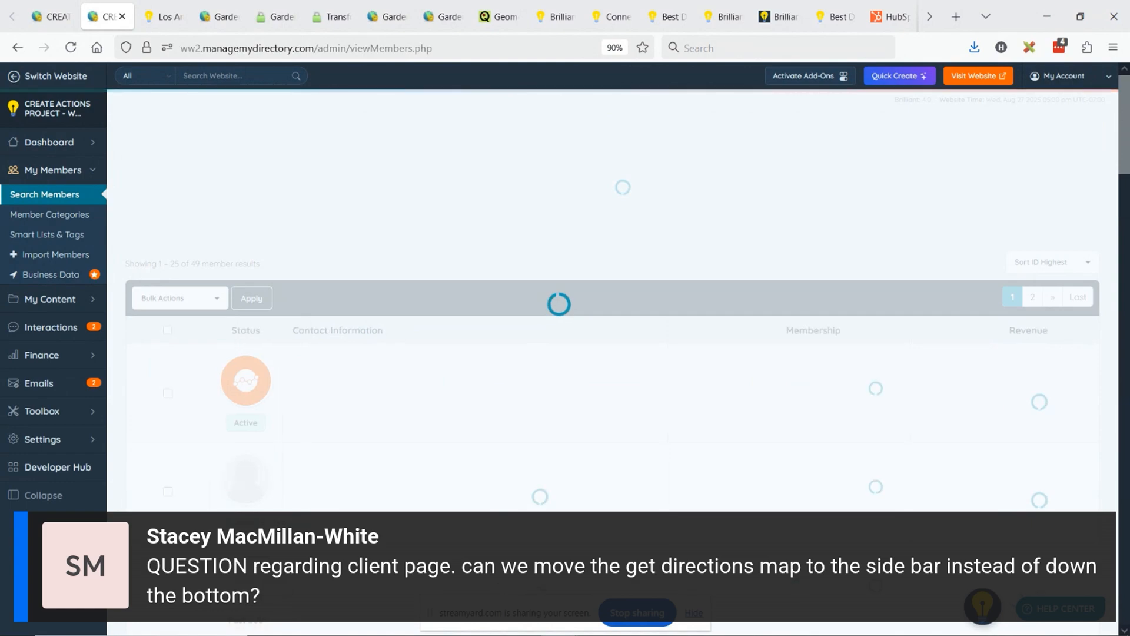
- Go to page 2 of the member list and look through it for a sample member with a location
scroll(608, 329, "down", 10)
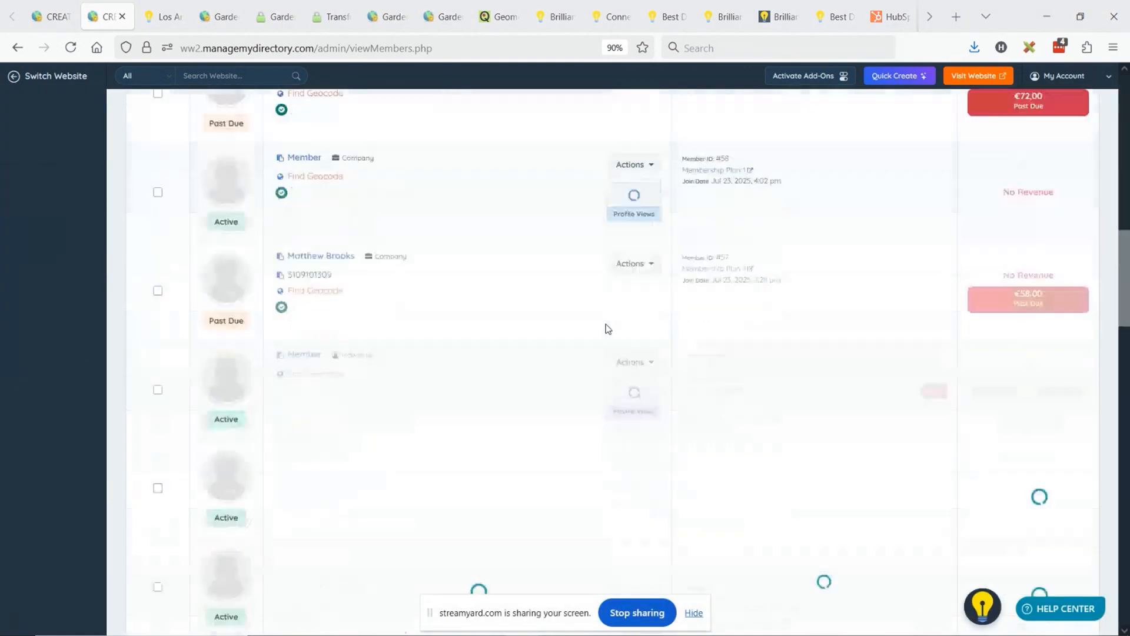
scroll(608, 329, "down", 15)
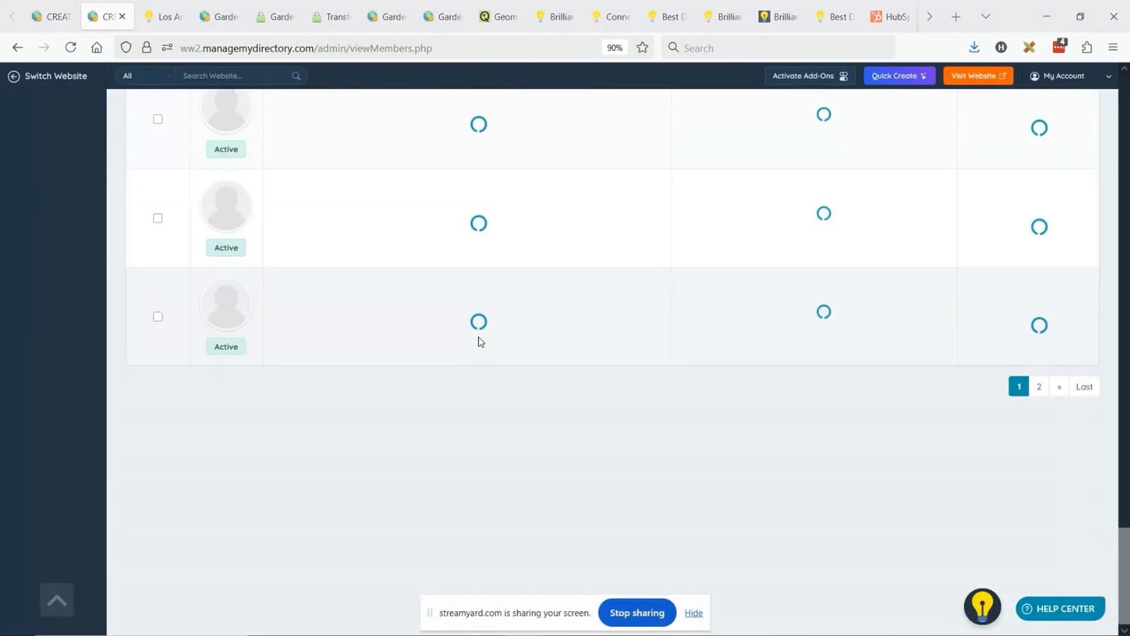
left_click(1039, 386)
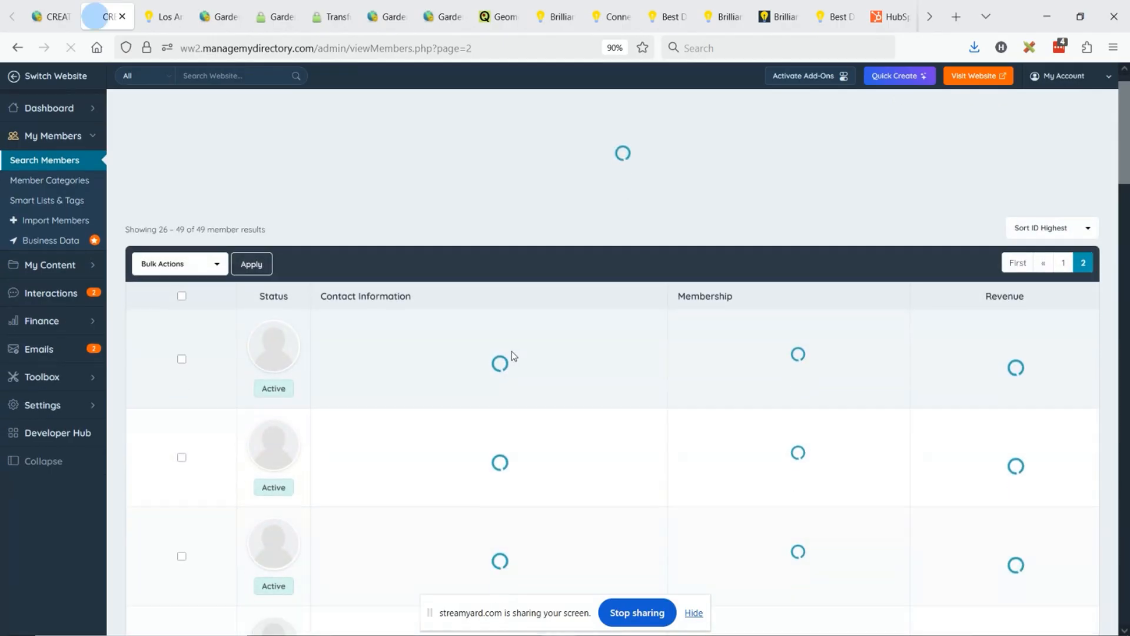
scroll(512, 355, "down", 5)
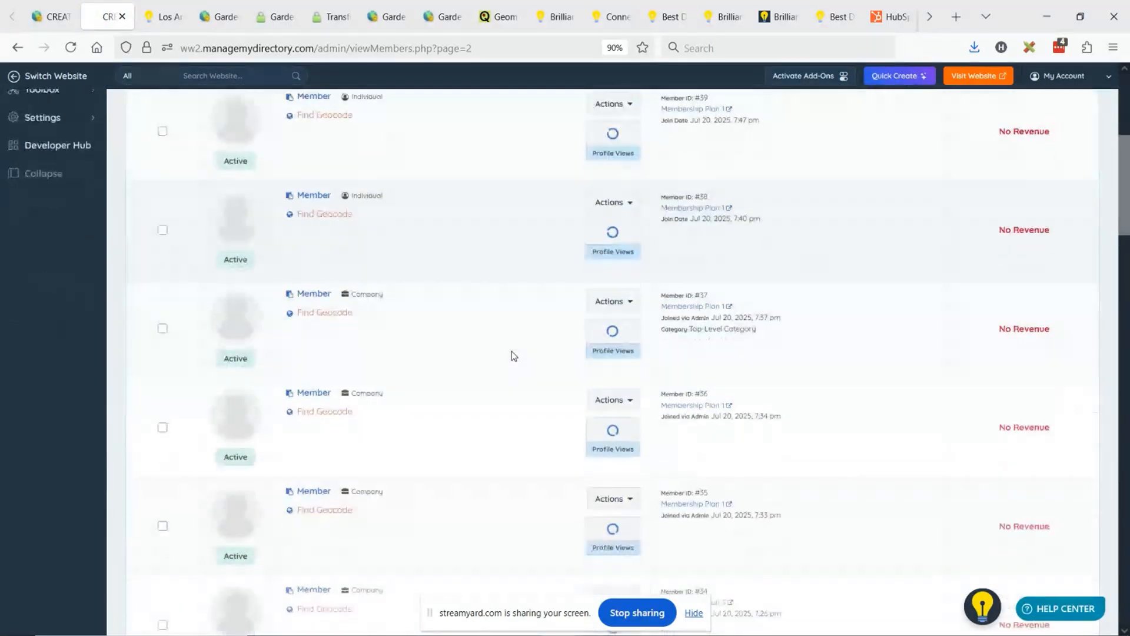
scroll(512, 352, "down", 15)
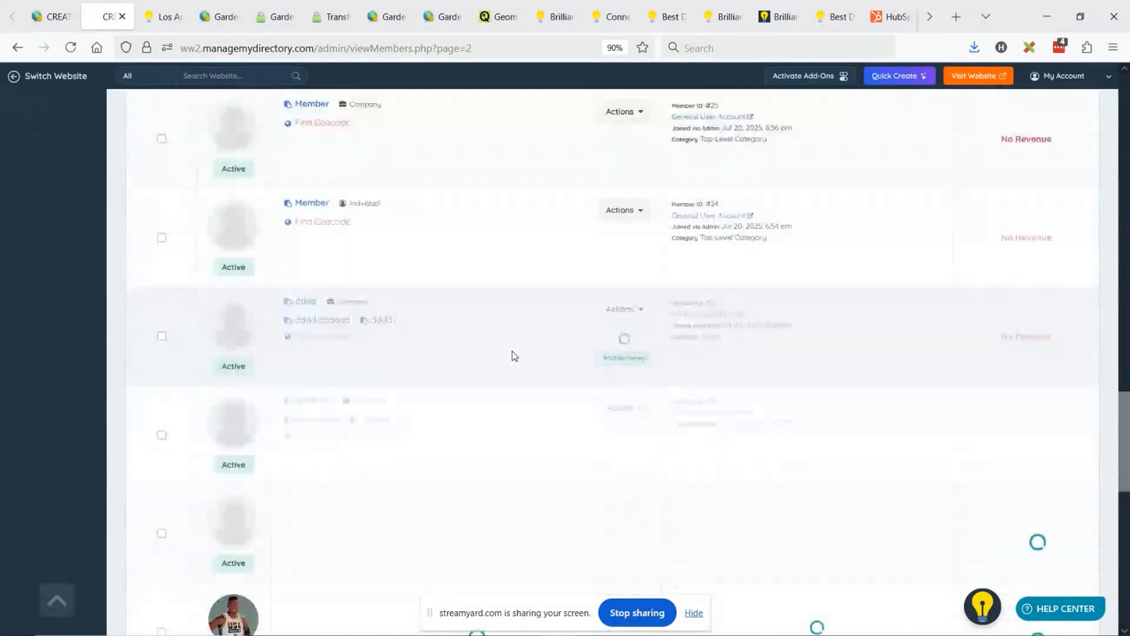
scroll(513, 351, "down", 5)
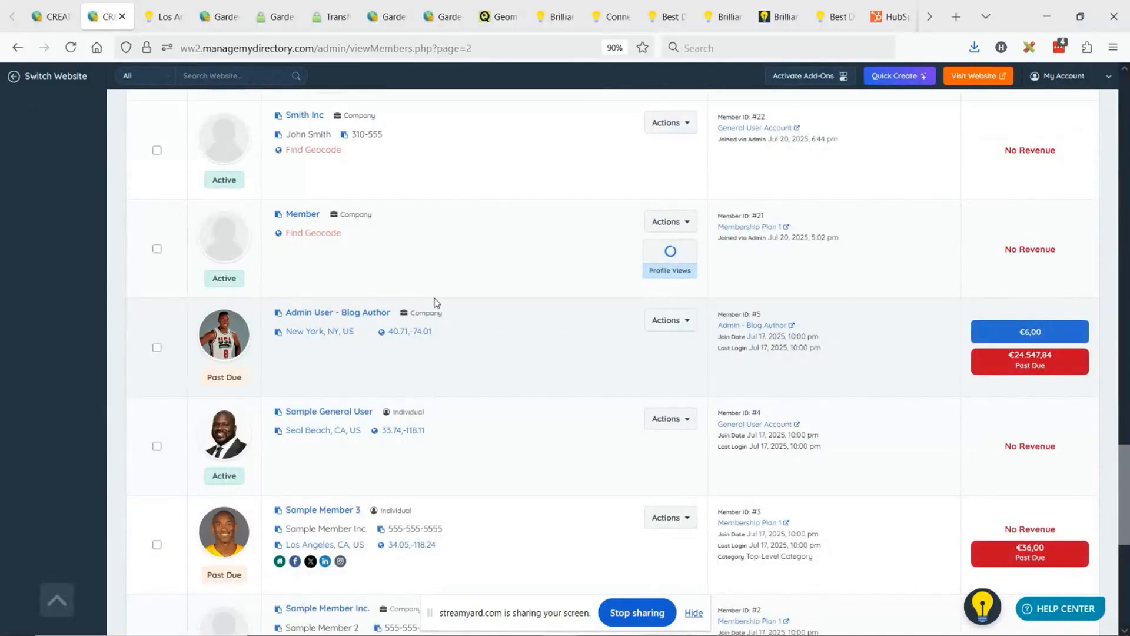
scroll(483, 344, "down", 2)
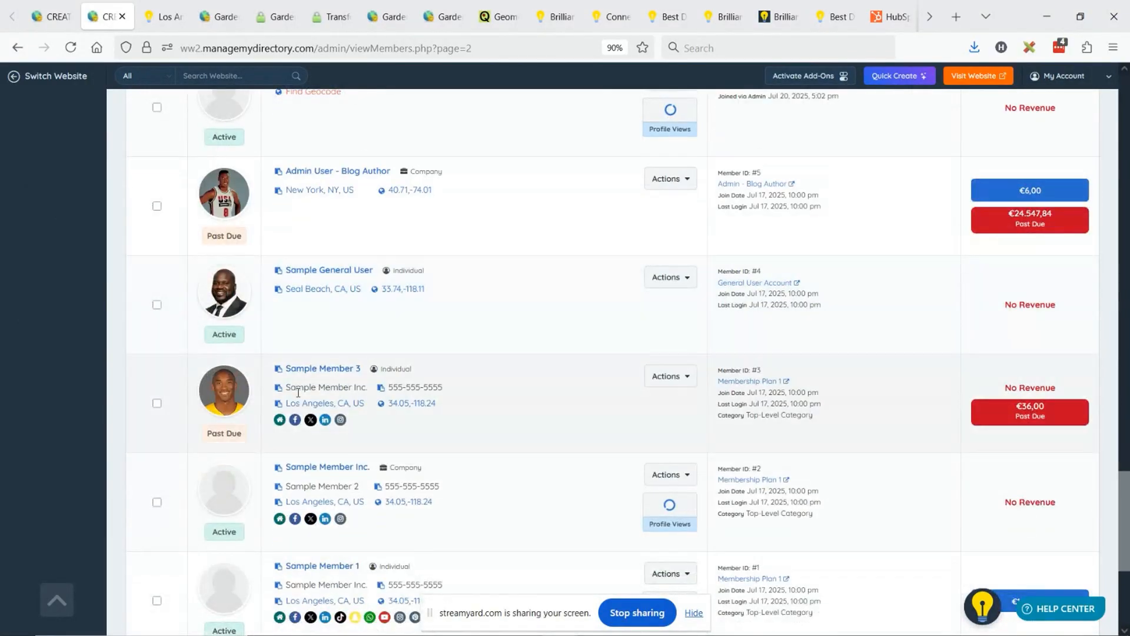
scroll(474, 381, "down", 2)
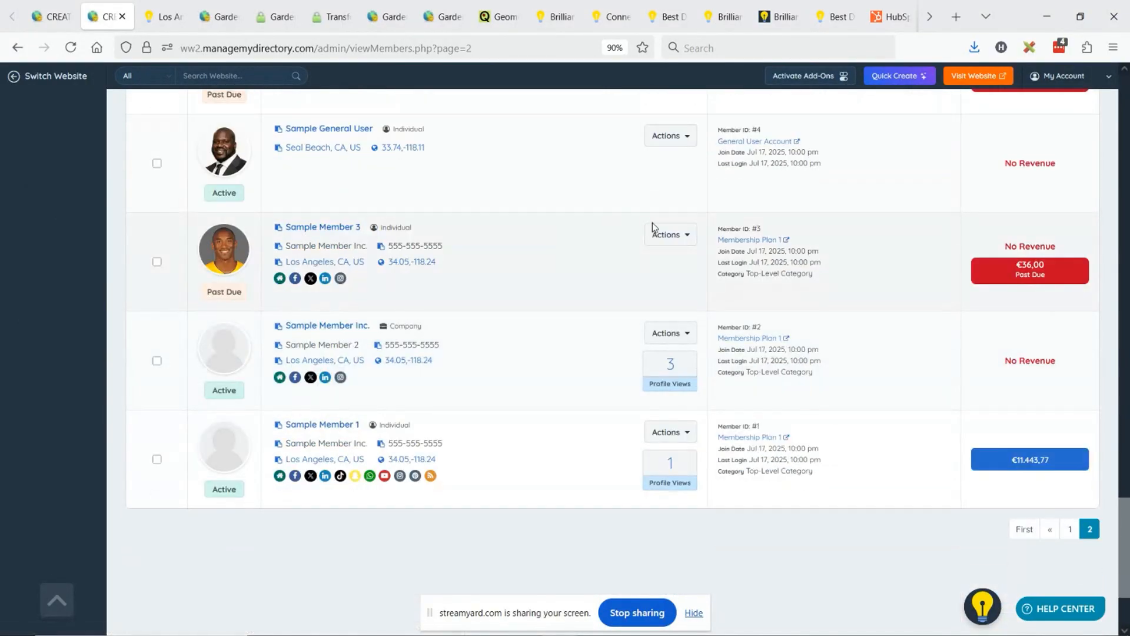
- Try to view Sample Member 3's public profile, and return to the member list
left_click(654, 233)
left_click(647, 259)
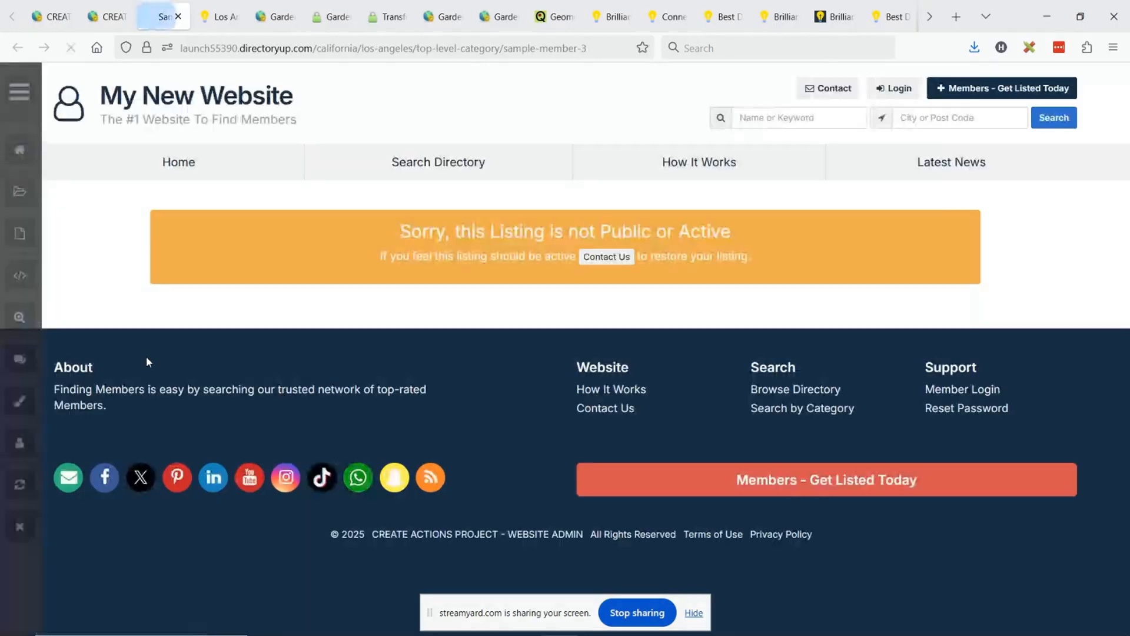
left_click(108, 16)
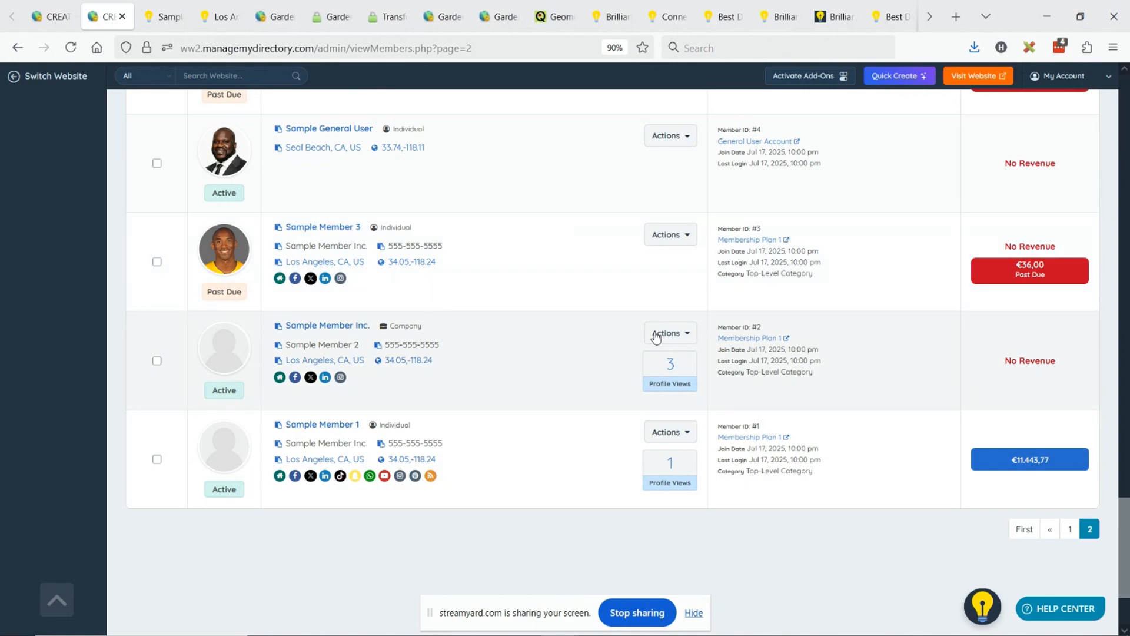
- Open Sample Member Inc.'s public profile, dismiss the Google Maps notice, and compare the sidebar map with the Get Directions map
left_click(653, 335)
left_click(648, 357)
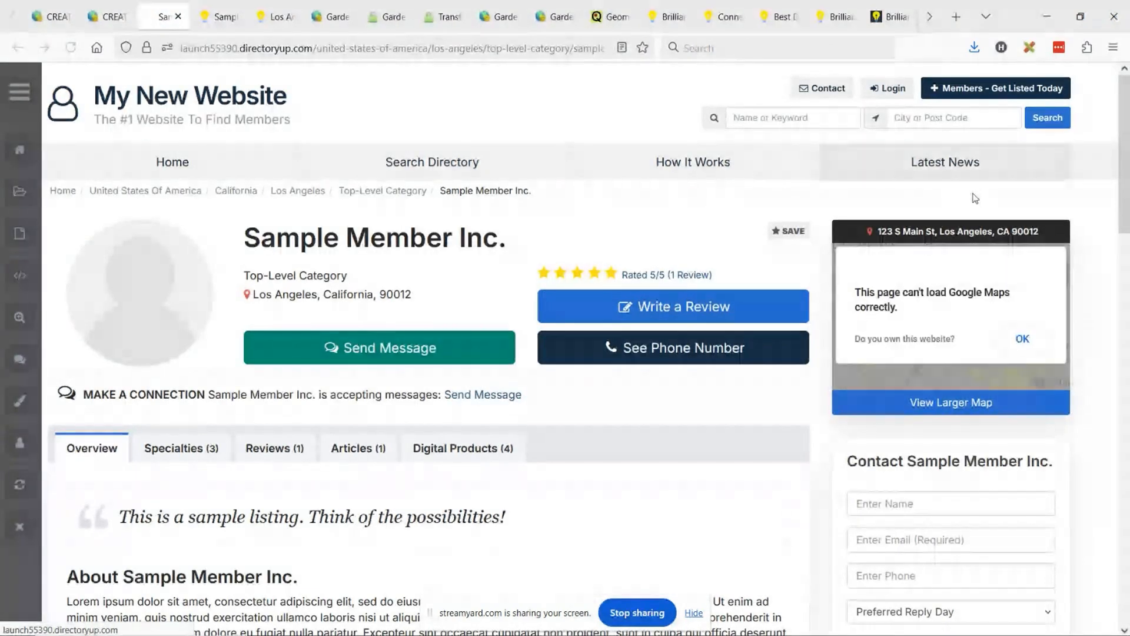
left_click(1030, 338)
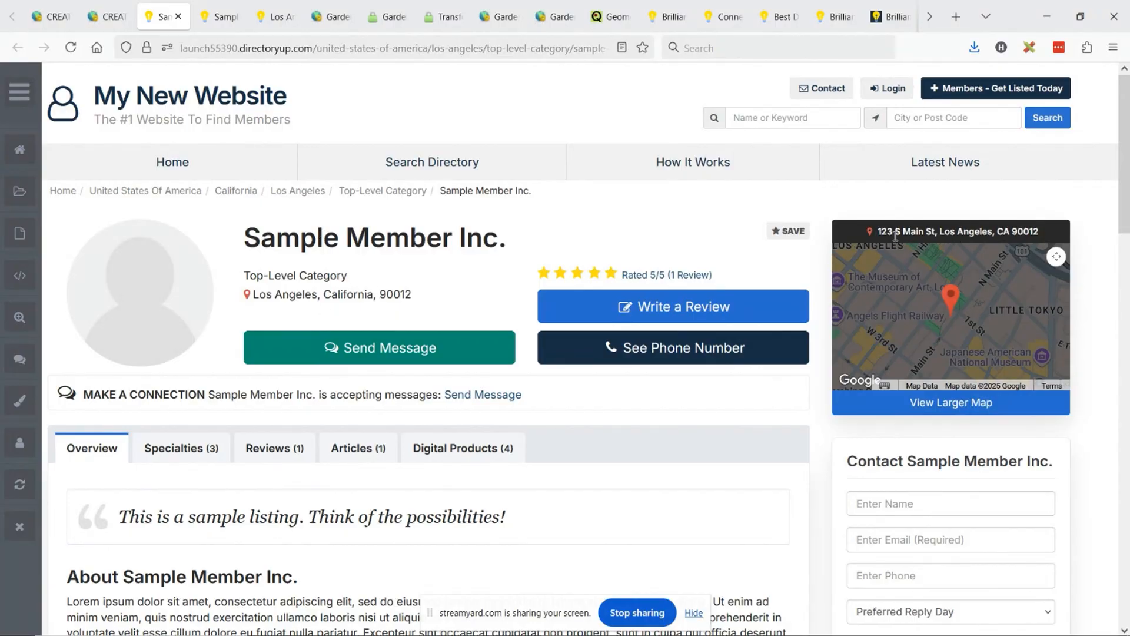
scroll(968, 238, "down", 15)
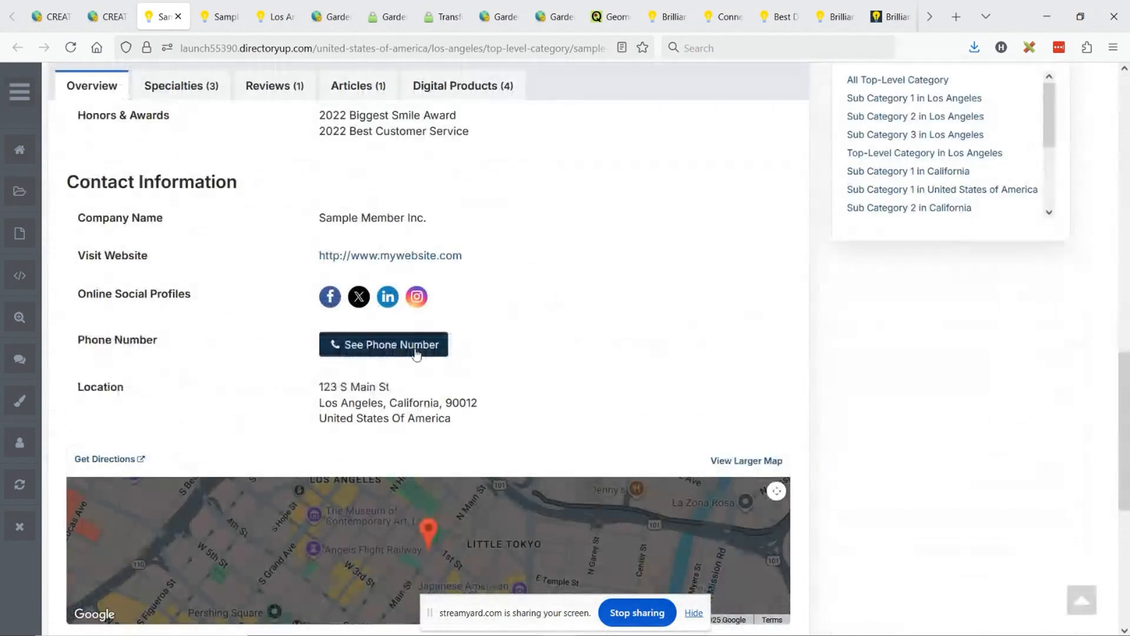
scroll(587, 325, "down", 3)
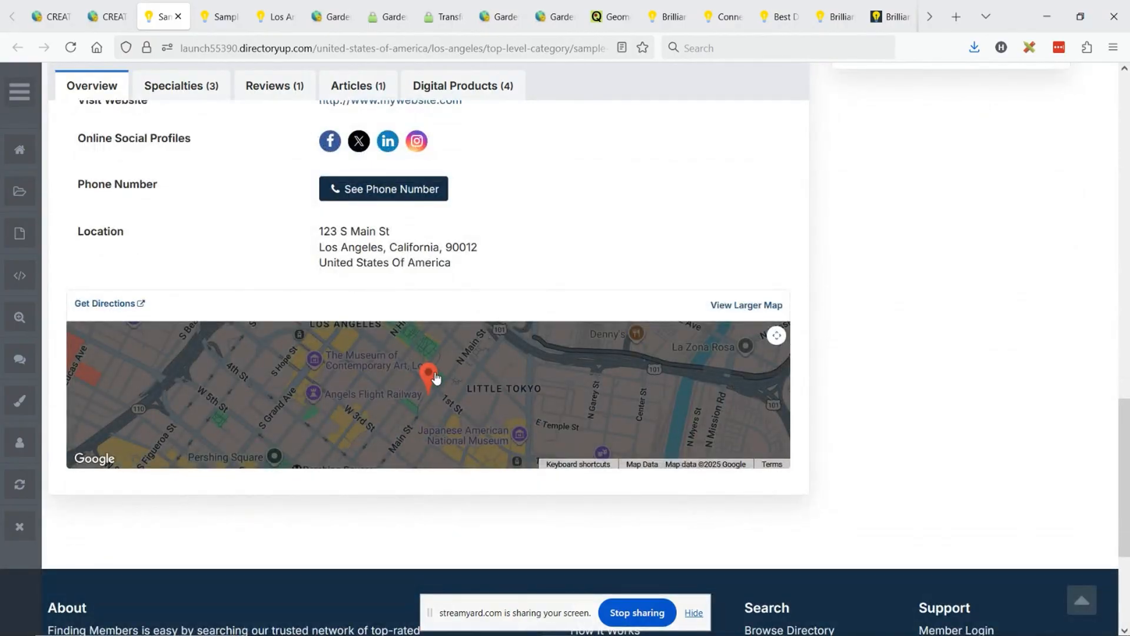
- Open the custom Member Profile Page sidebar for editing and filter the available widgets by "Bootstrap Theme - Module - Post Location Map"
left_click(50, 16)
left_click(242, 243)
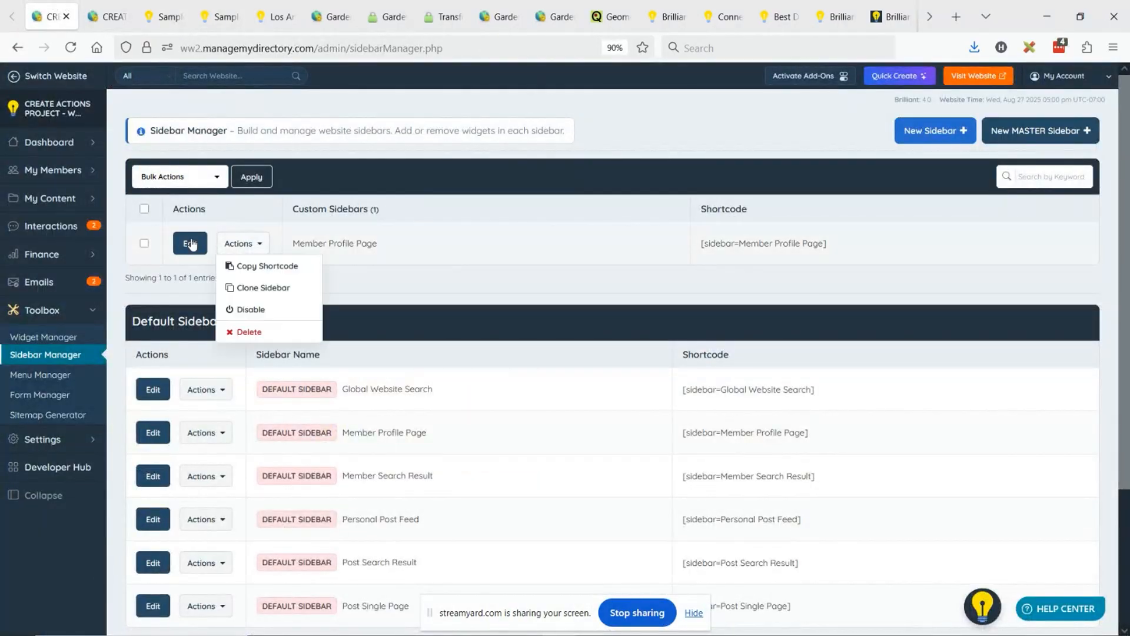
left_click(191, 243)
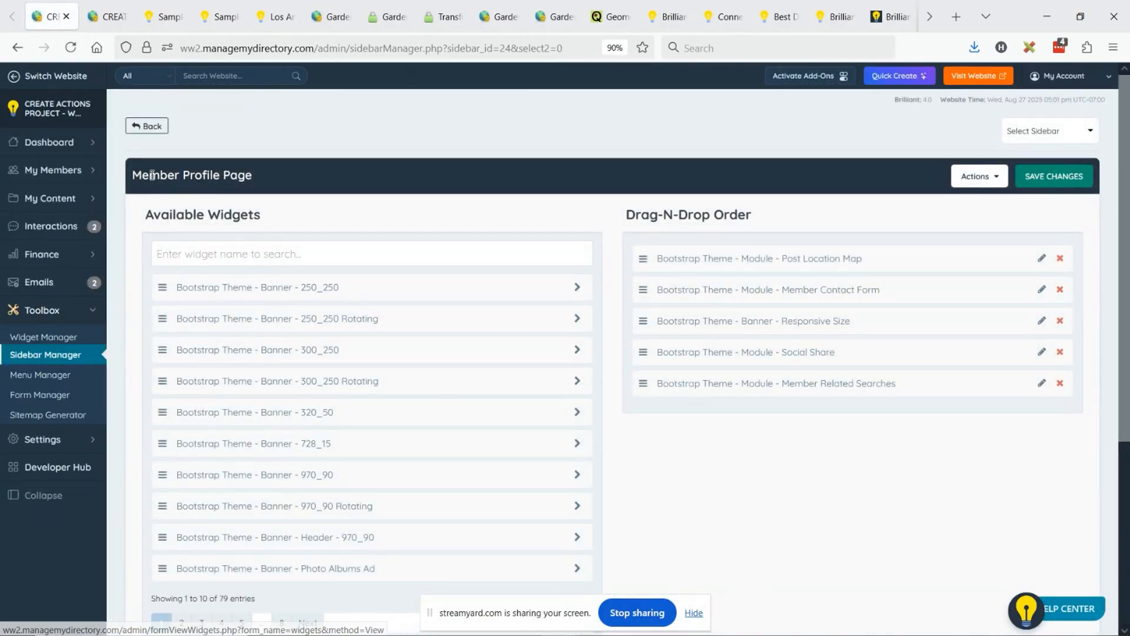
left_click_drag(148, 175, 255, 174)
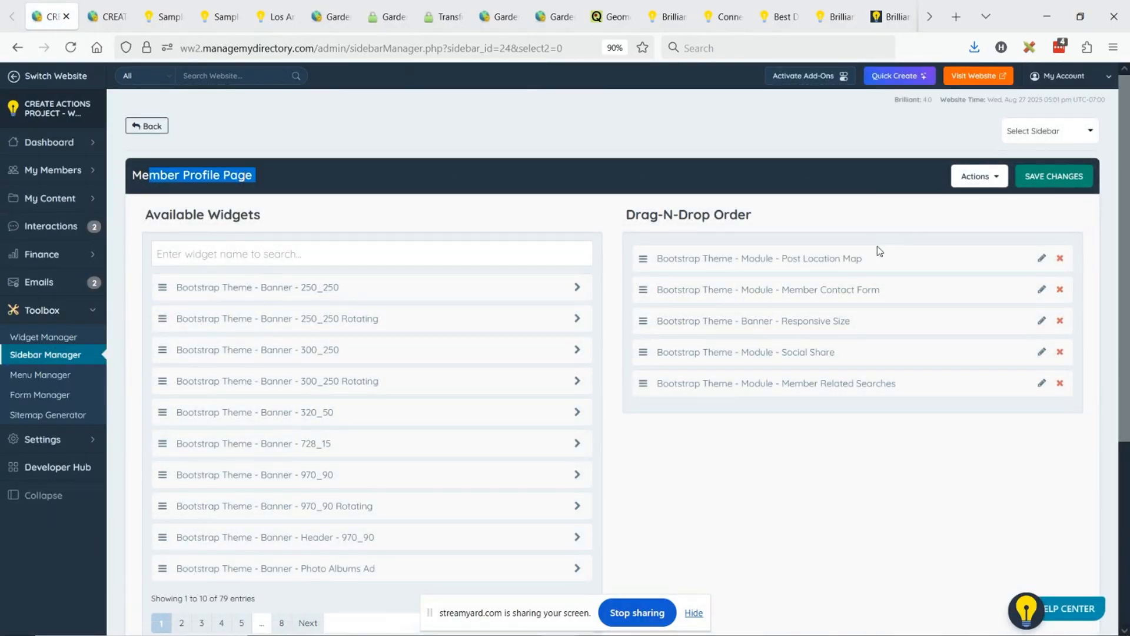
left_click_drag(654, 259, 863, 253)
key("ctrl+c")
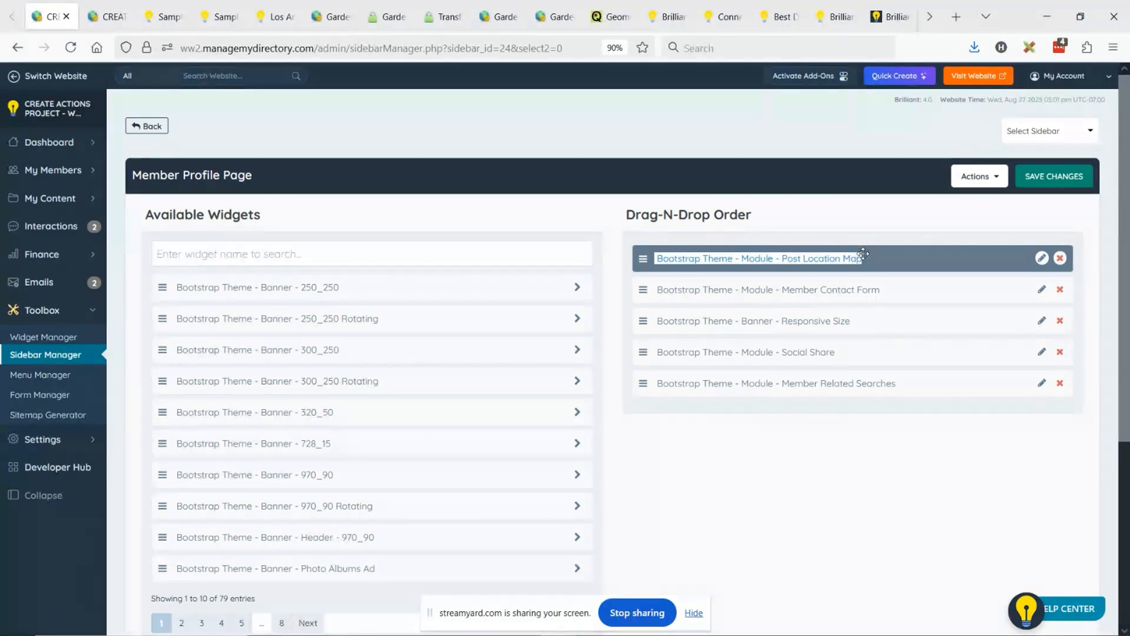
left_click(511, 257)
key("ctrl+v")
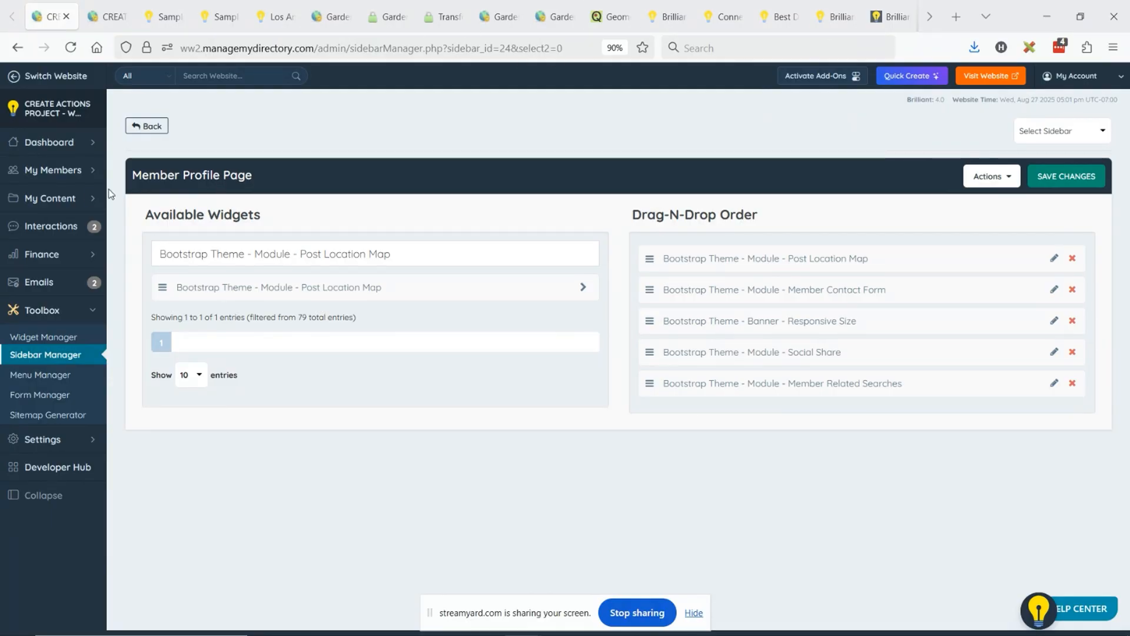
- Open Membership Plan 2 for editing from the Membership Plans list, checking the profile's Get Directions map meanwhile
mouse_move(75, 265)
left_click(141, 253)
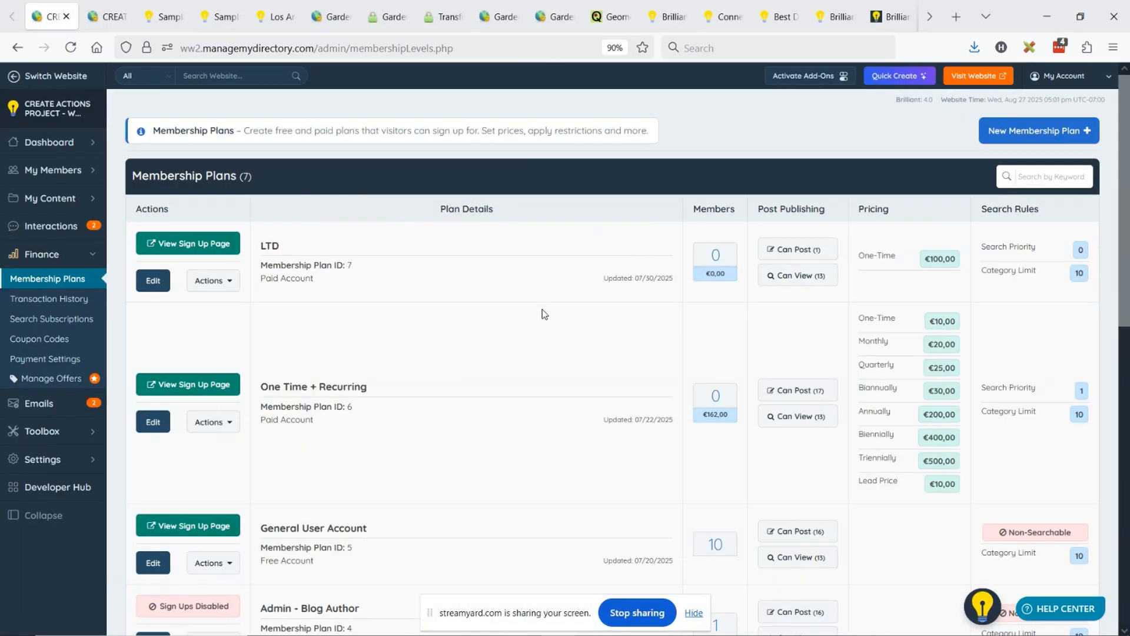
scroll(449, 364, "down", 7)
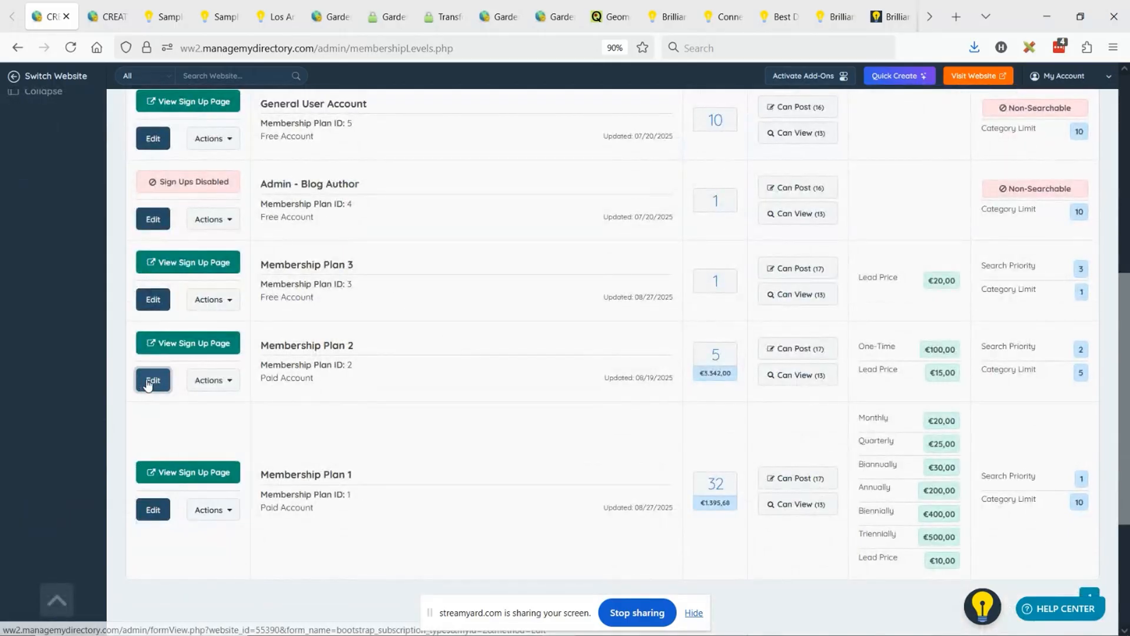
left_click(148, 382)
left_click(163, 16)
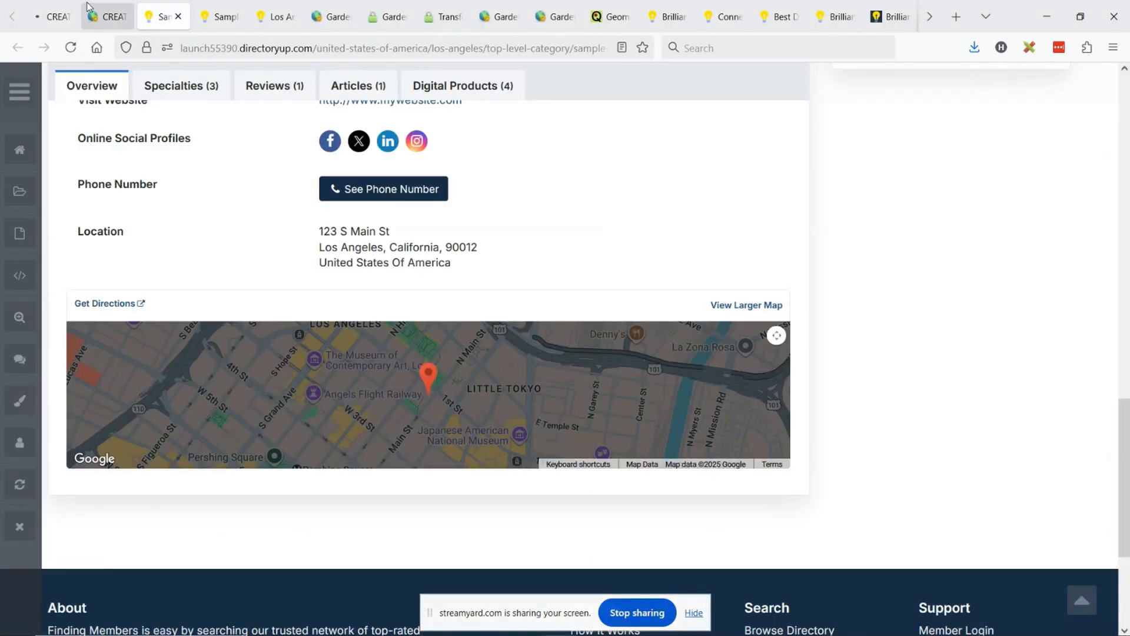
left_click(54, 7)
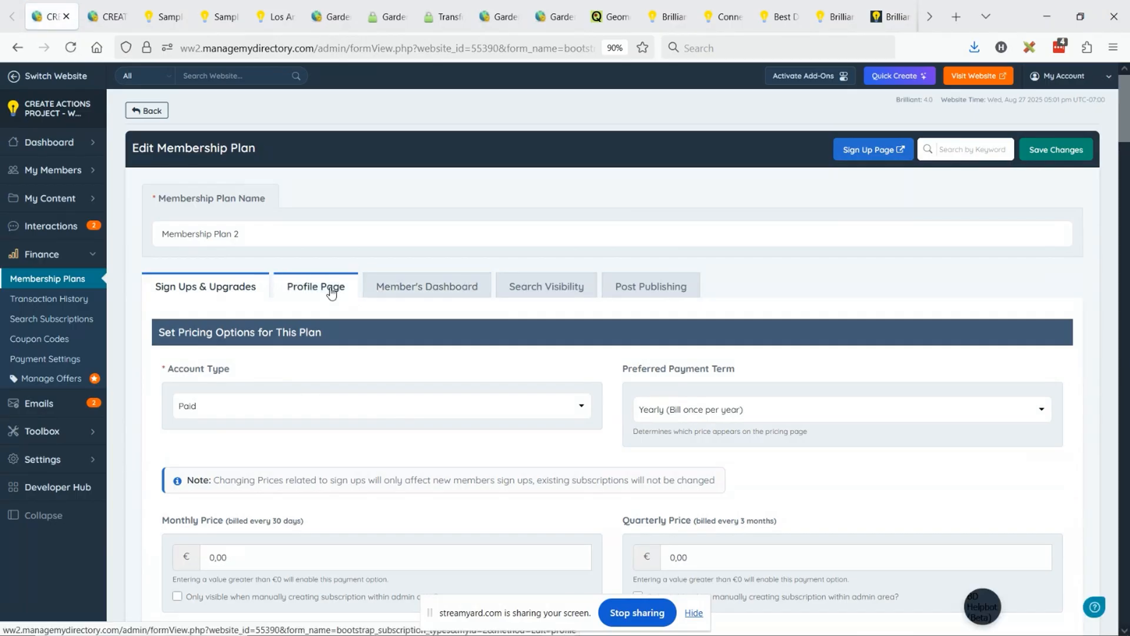
- In Membership Plan 2's profile page settings, set Position 5 of the Overview display order to Hide Section and save the plan
left_click(331, 289)
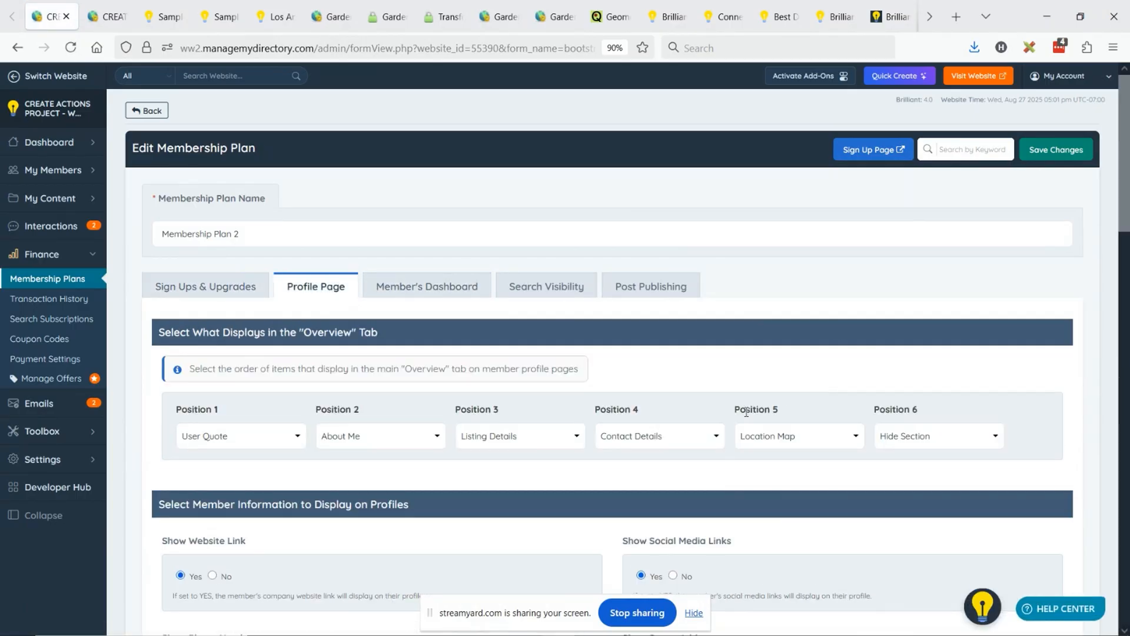
left_click_drag(274, 333, 399, 340)
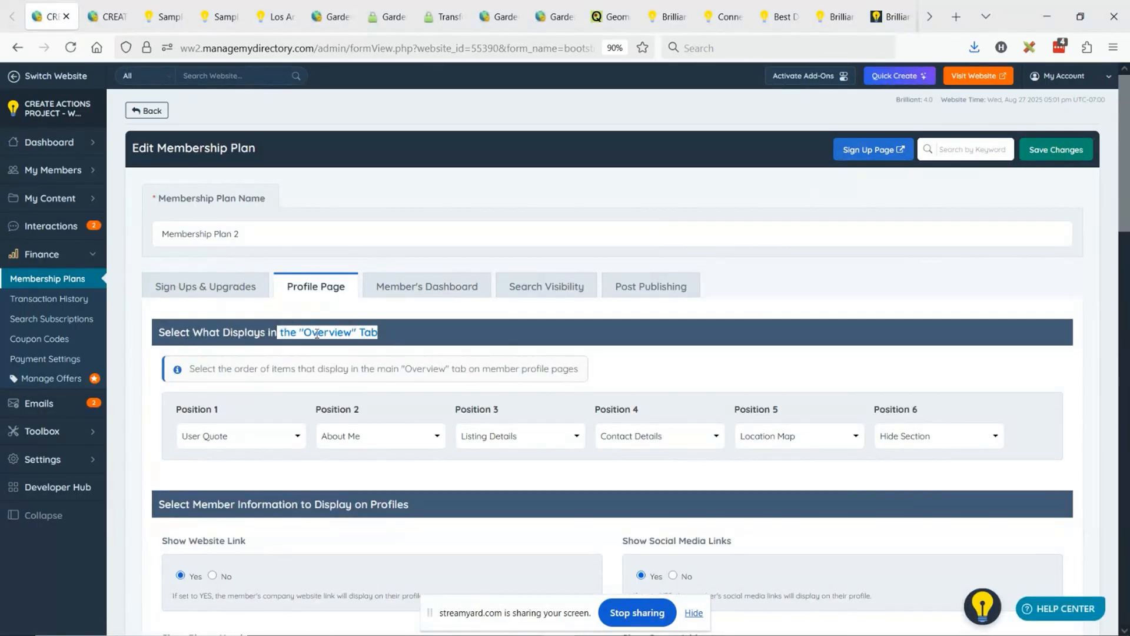
left_click(268, 387)
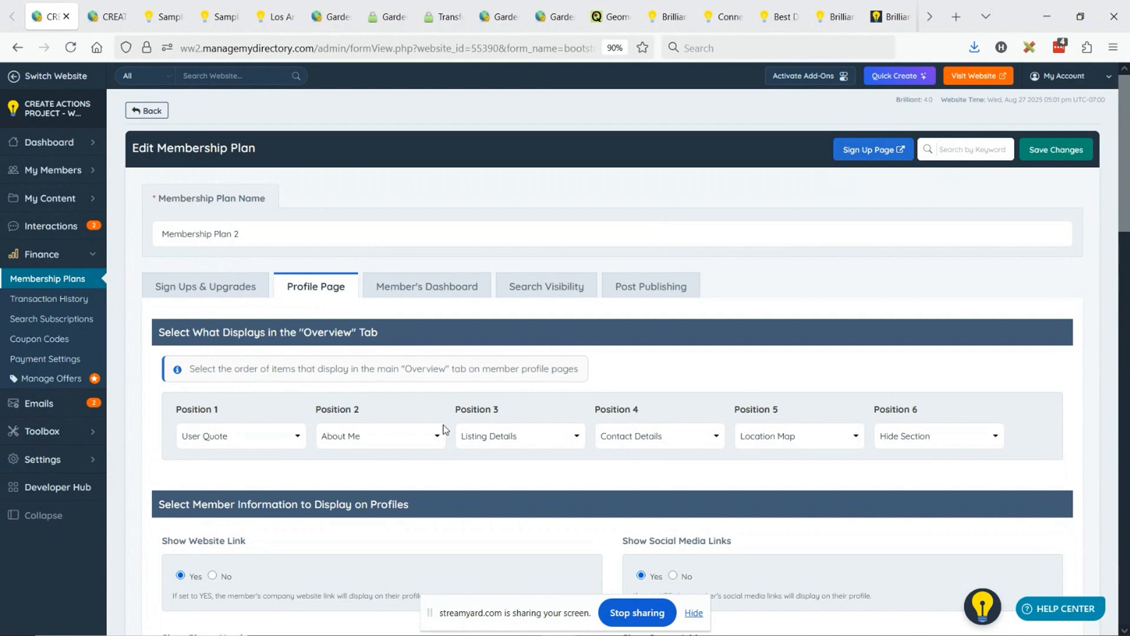
left_click(772, 443)
left_click(776, 460)
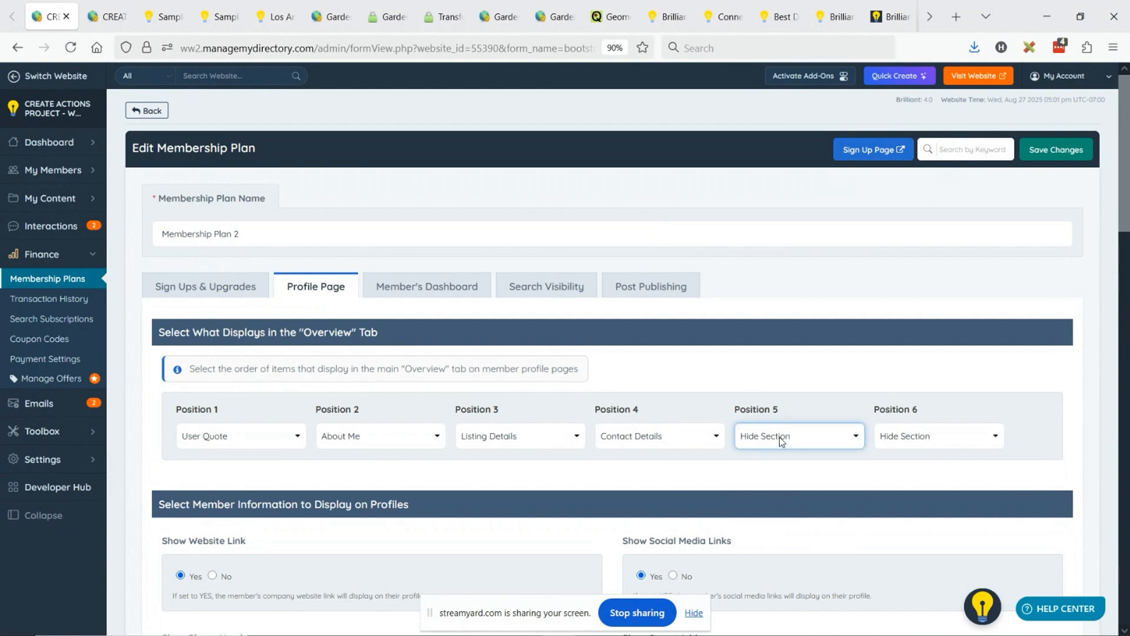
left_click(780, 437)
left_click(787, 476)
left_click(746, 448)
left_click(768, 447)
left_click(1057, 148)
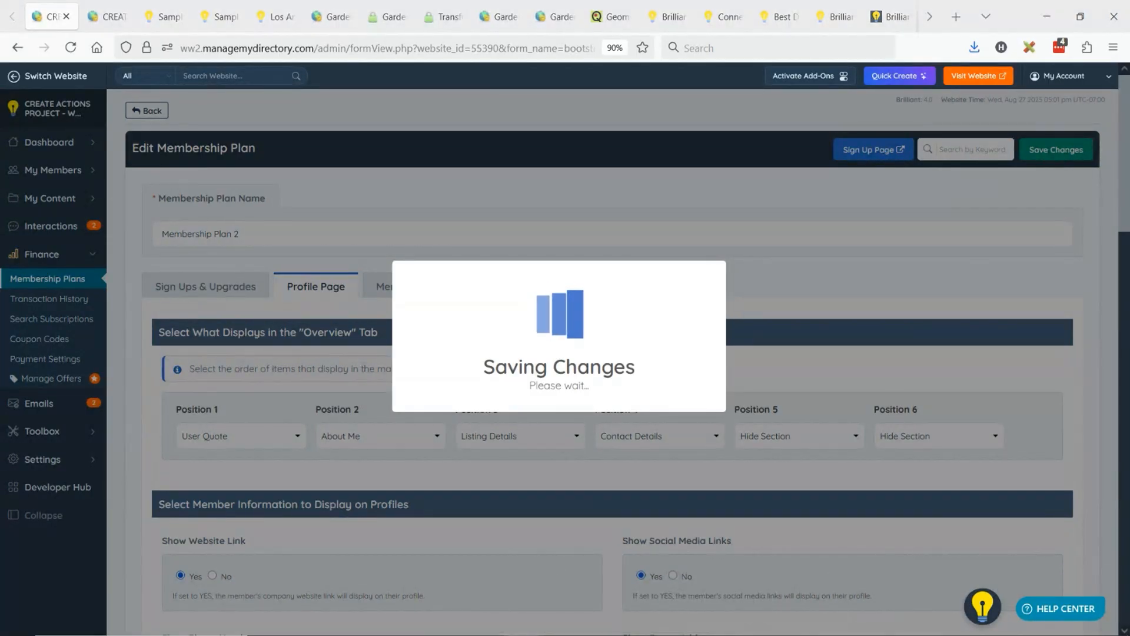
- Reload Sample Member Inc.'s public profile and check its Overview content for the Get Directions map
left_click(168, 16)
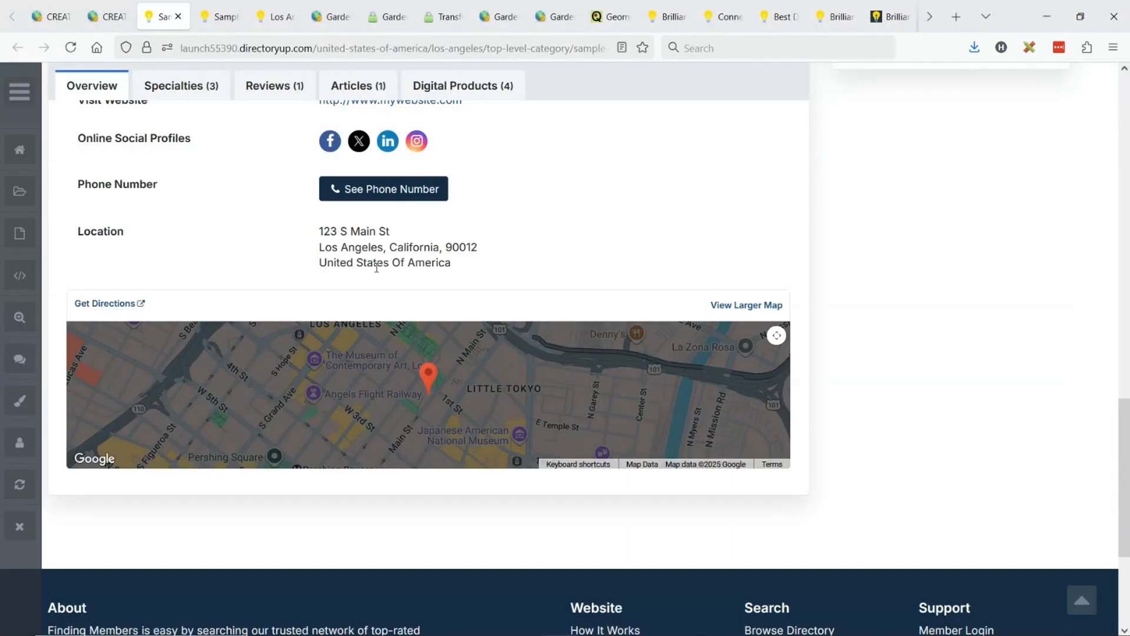
scroll(232, 242, "up", 15)
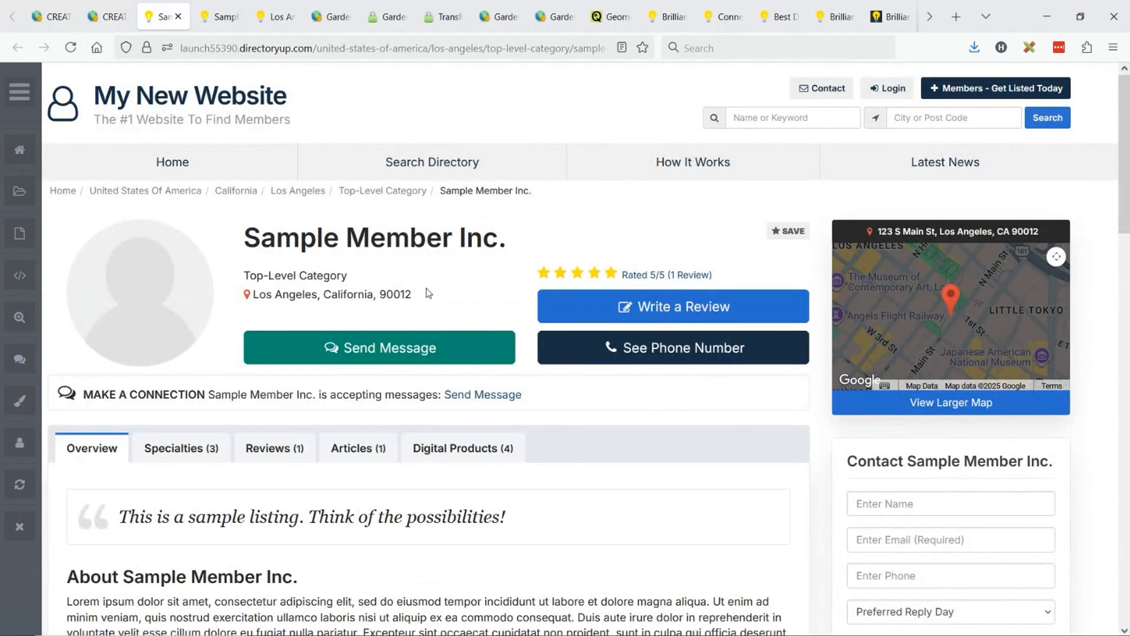
left_click(69, 49)
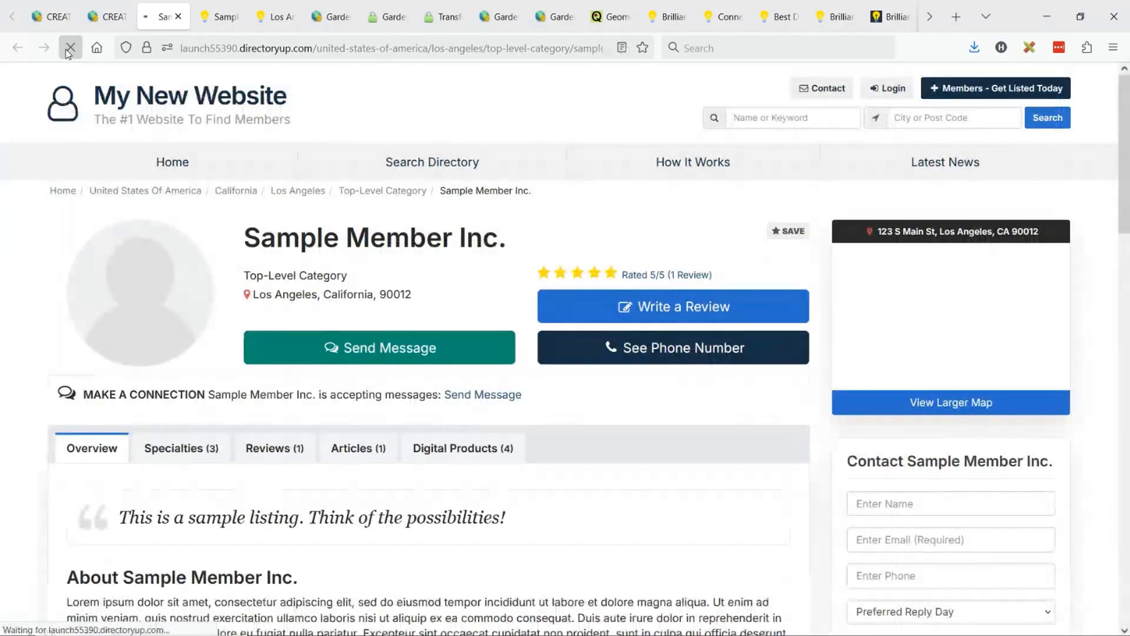
scroll(526, 272, "down", 15)
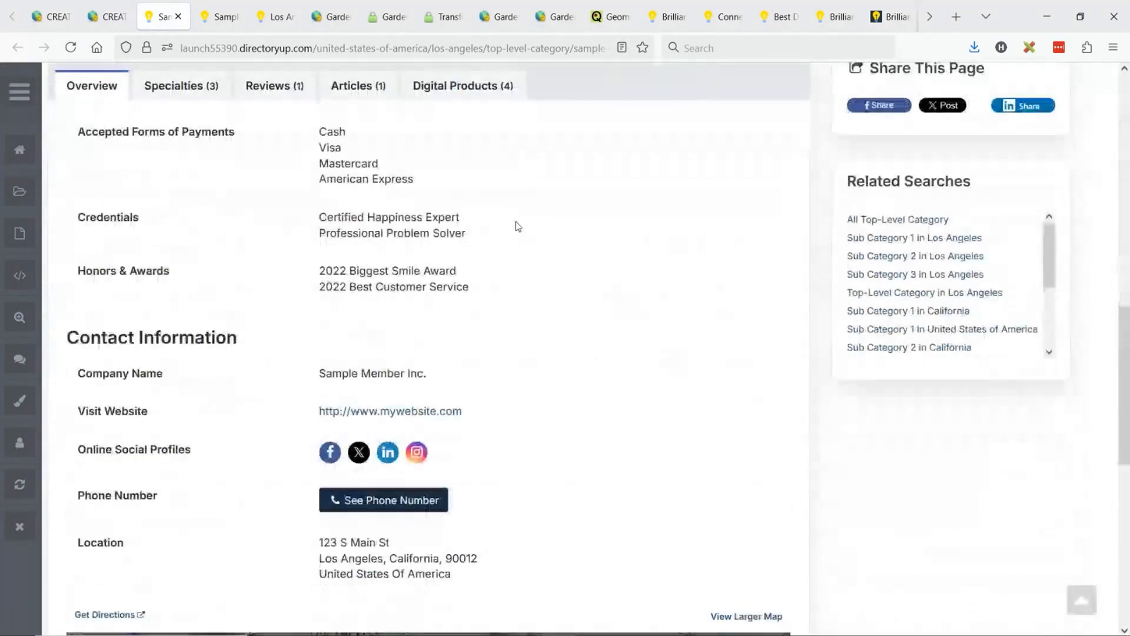
scroll(417, 148, "up", 15)
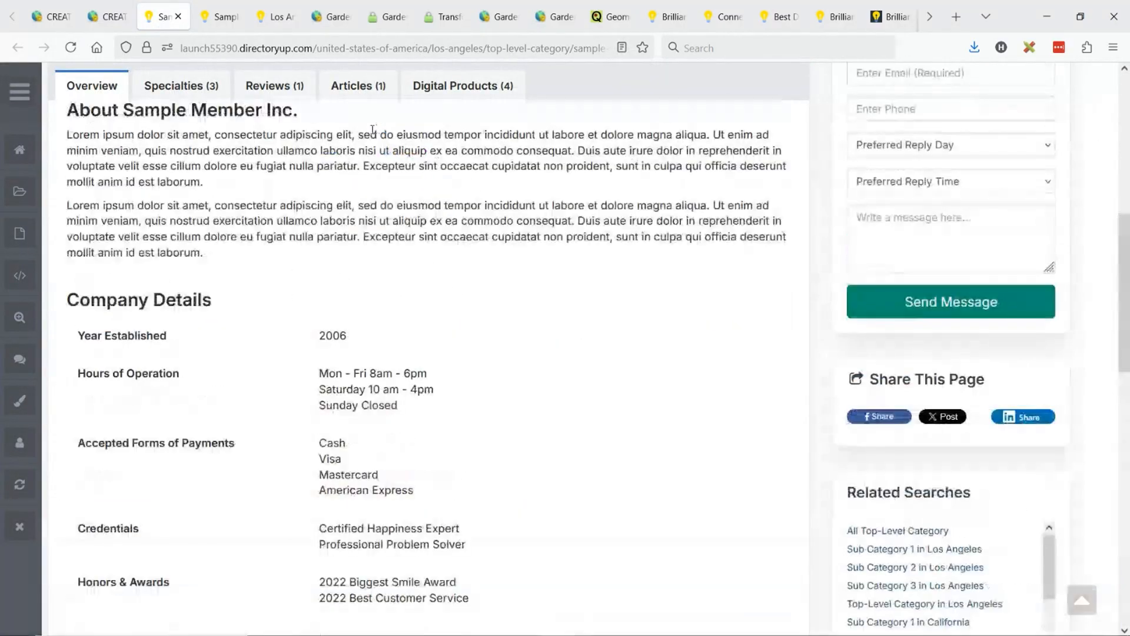
scroll(506, 302, "down", 12)
scroll(507, 302, "down", 7)
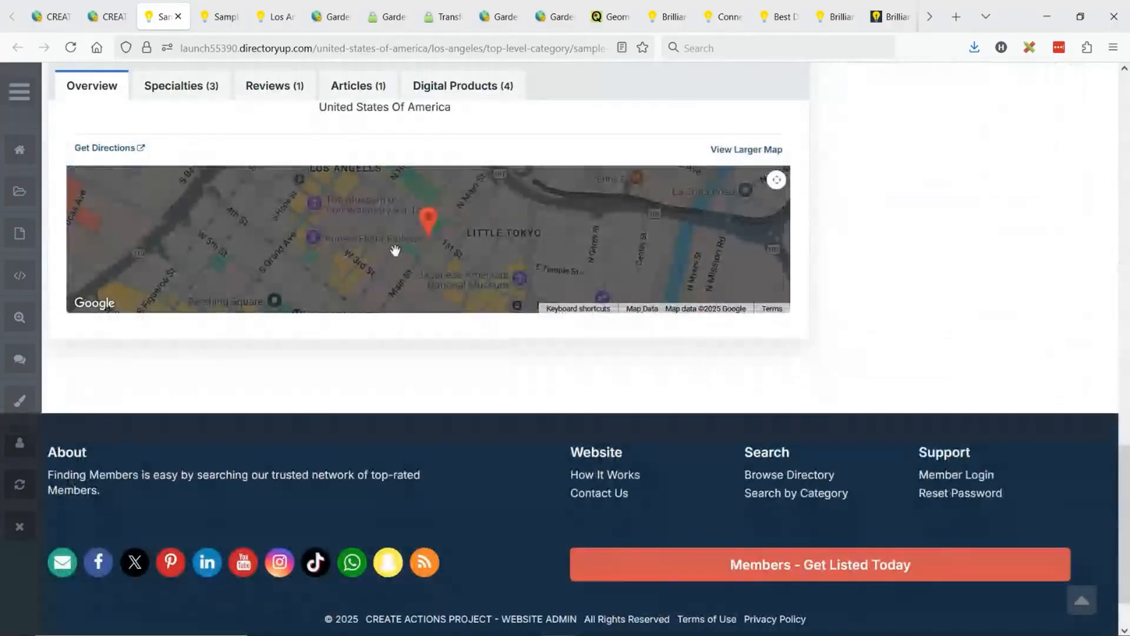
scroll(656, 358, "up", 18)
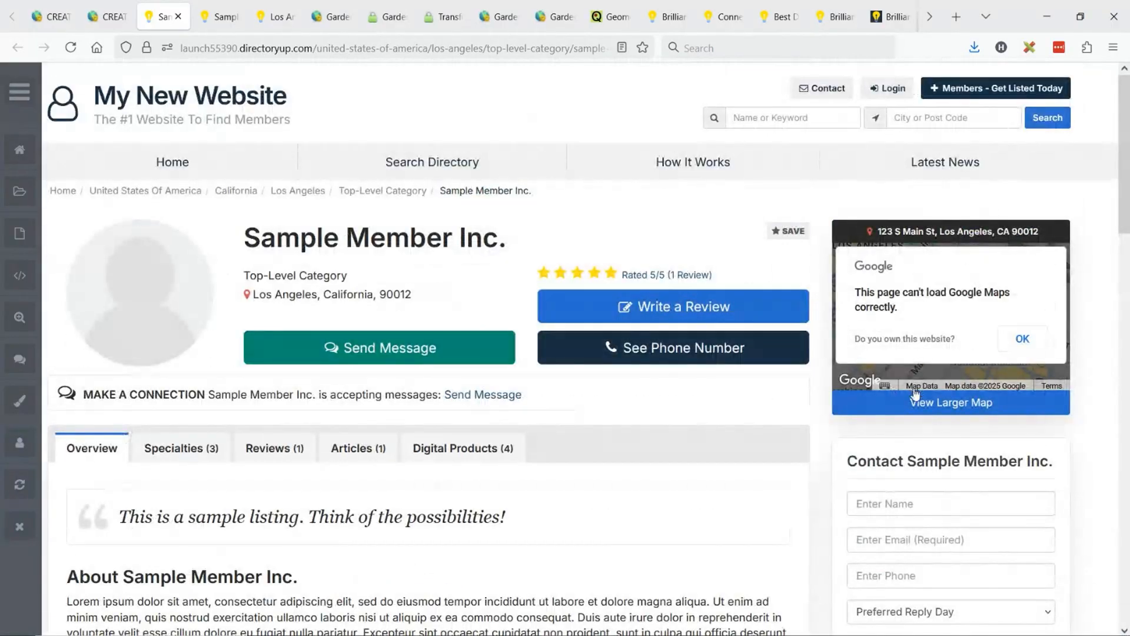
- View the profile's sidebar map enlarged, dismissing the Google Maps notices, check its Get Directions link in Google Maps, and close the map view
left_click(1023, 339)
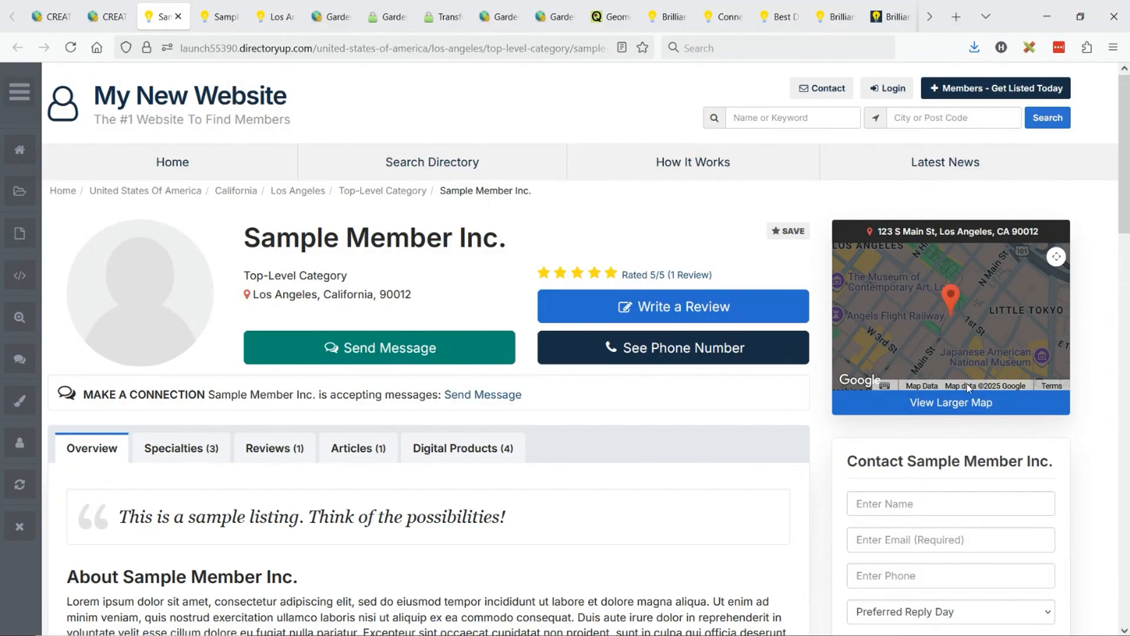
left_click(951, 407)
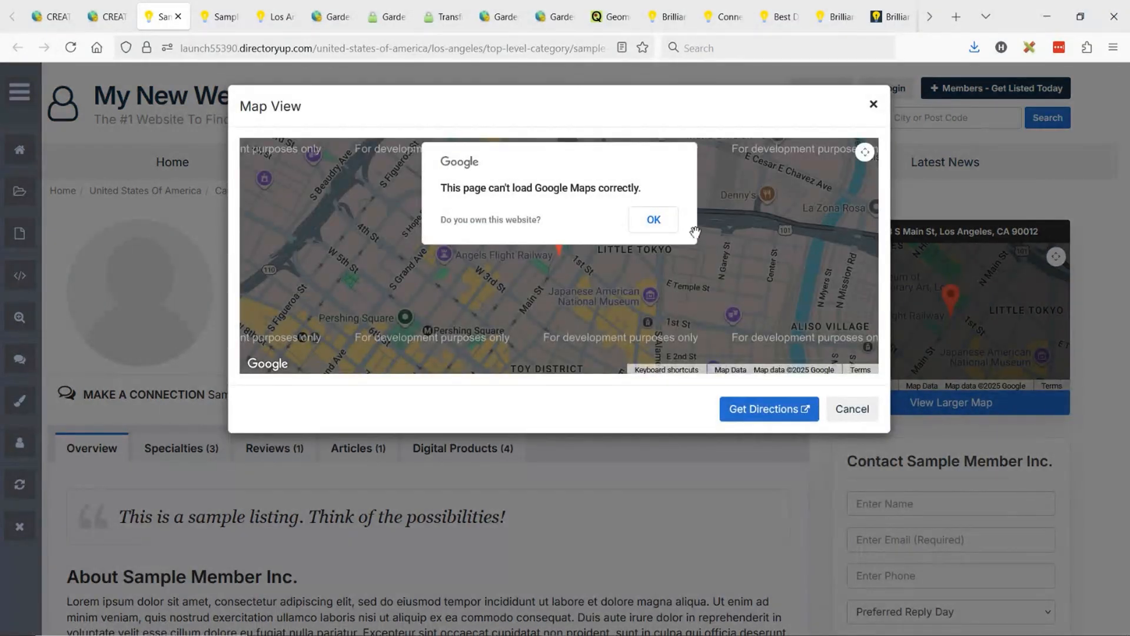
left_click(655, 220)
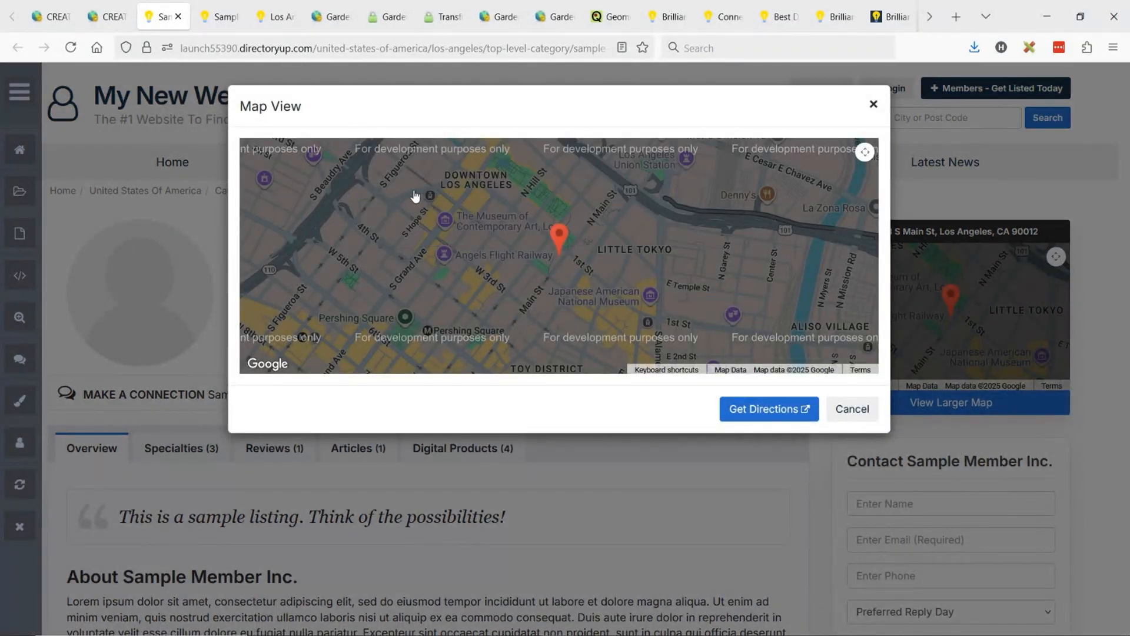
left_click(776, 410)
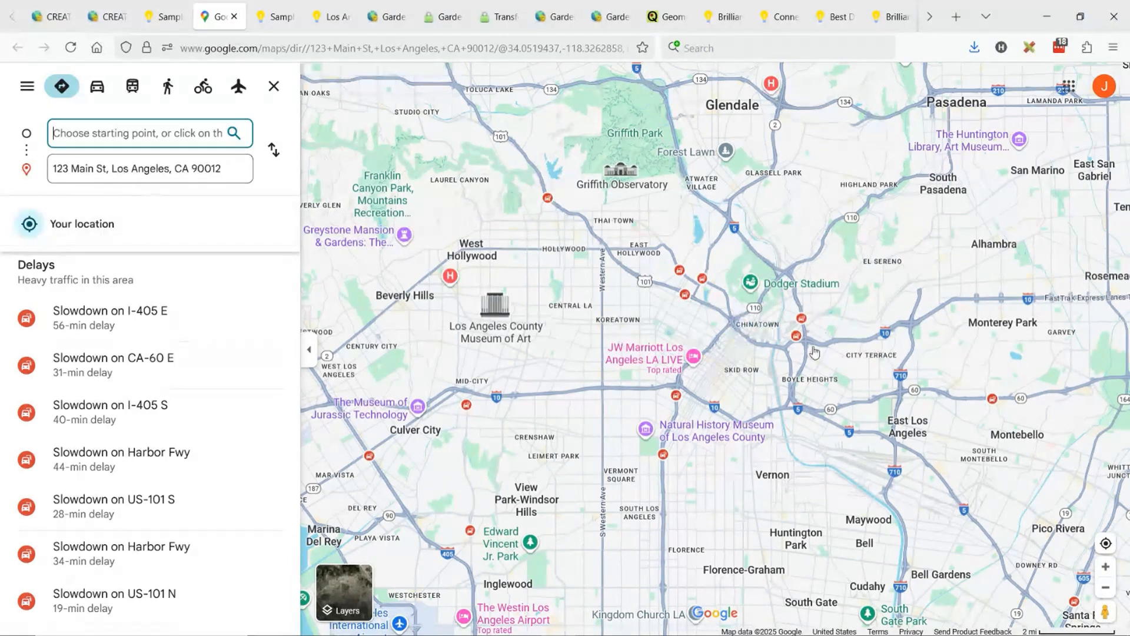
left_click(166, 16)
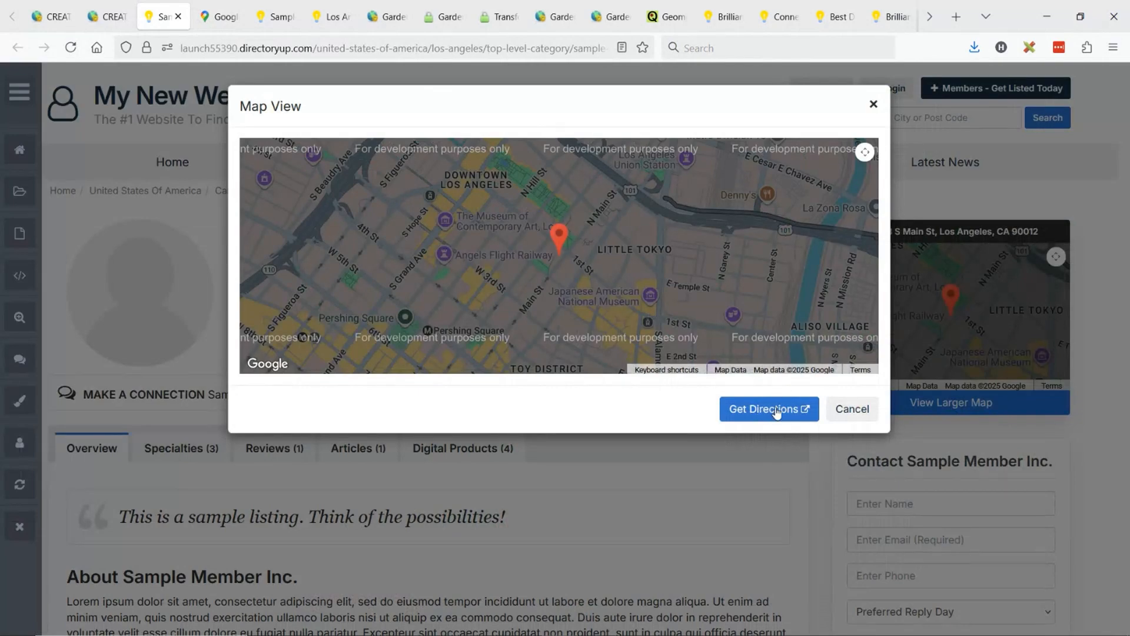
left_click(872, 103)
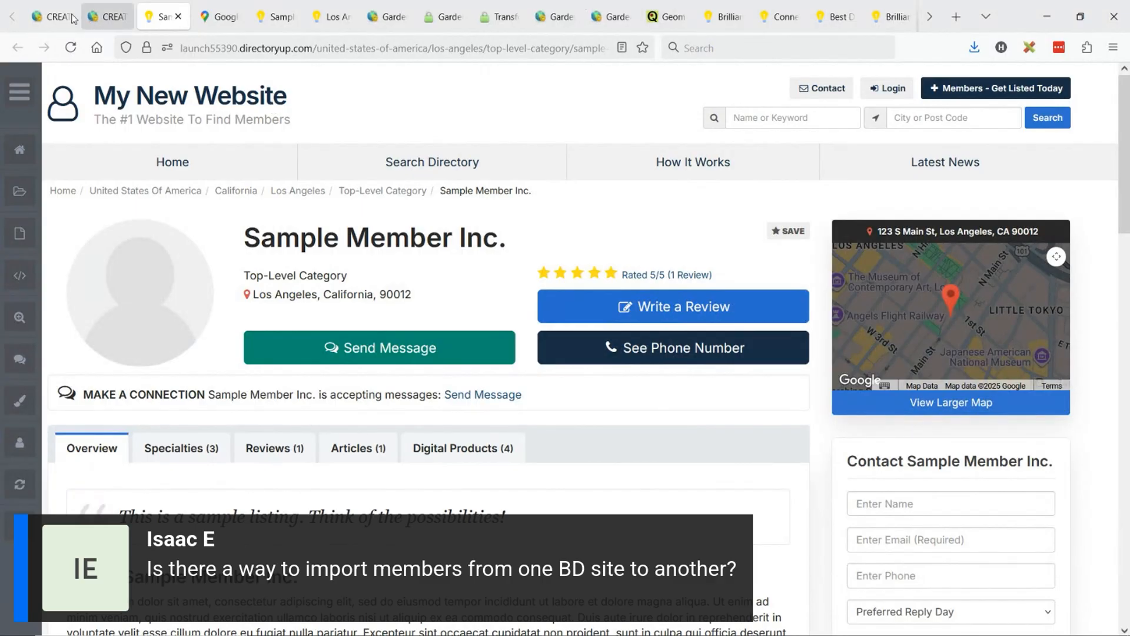
- Go back to the site admin, open the member search list, and show the list actions for importing and exporting members
left_click(56, 9)
mouse_move(70, 171)
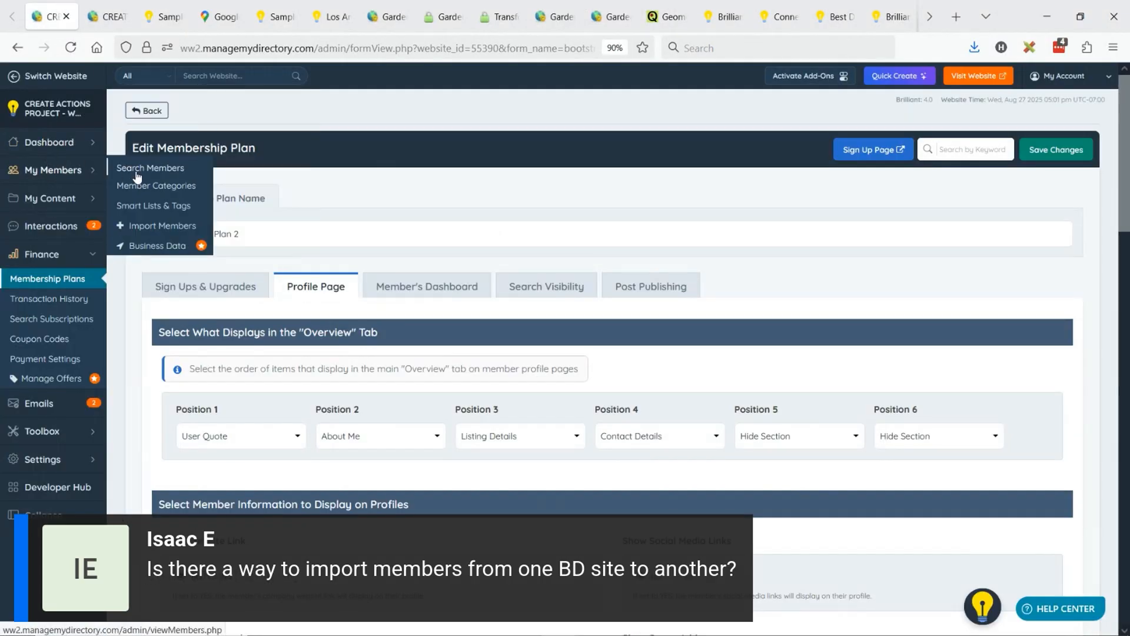
left_click(135, 174)
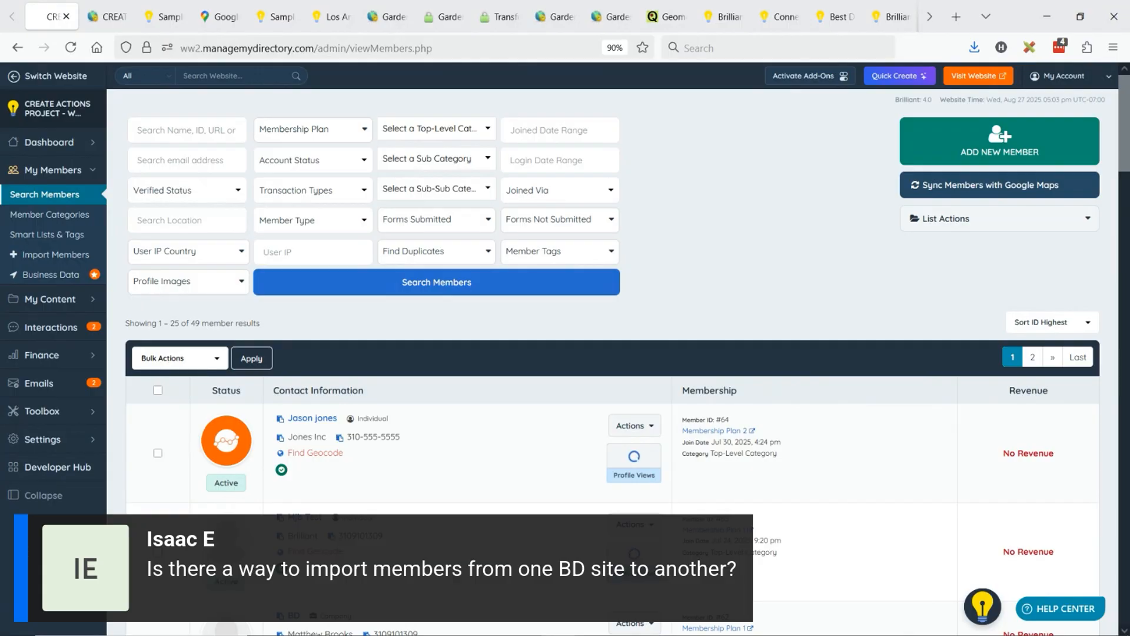
left_click(945, 218)
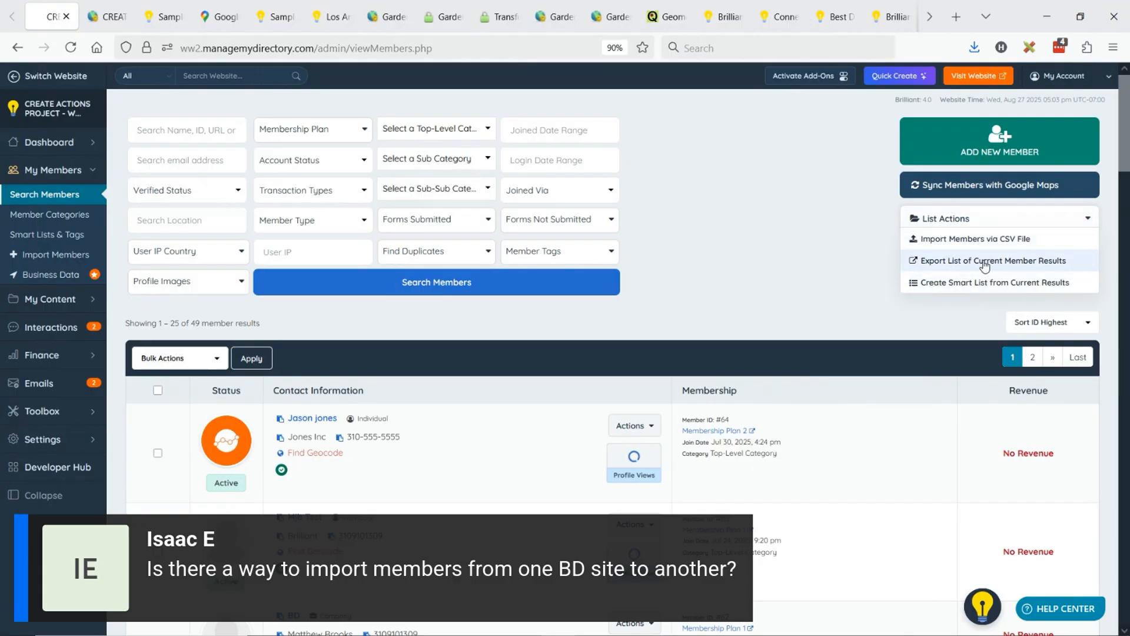